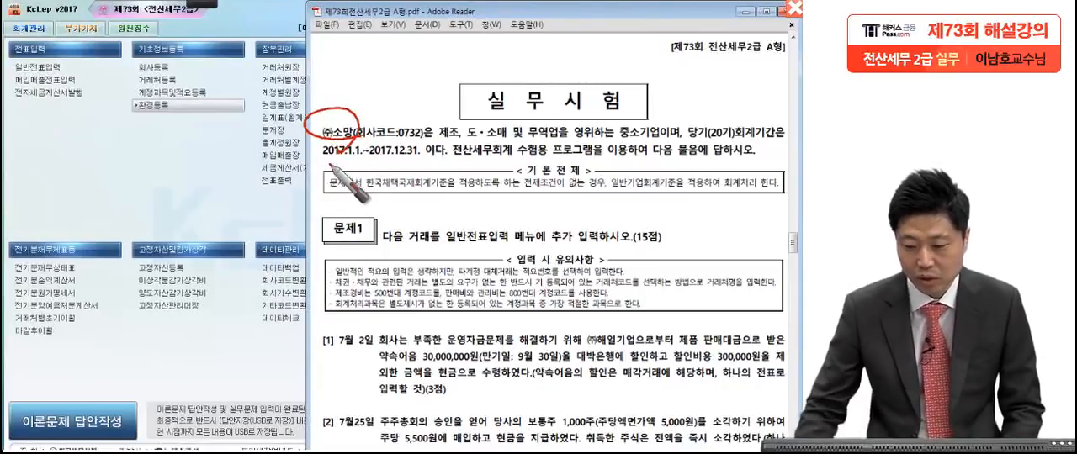
Step: Read transaction [1] of July 2 in the exam PDF and mark how the discounted note's proceeds were received
{"action": "key", "text": "Escape"}
{"action": "scroll", "coordinate": [490, 290], "scroll_direction": "down", "scroll_amount": 5}
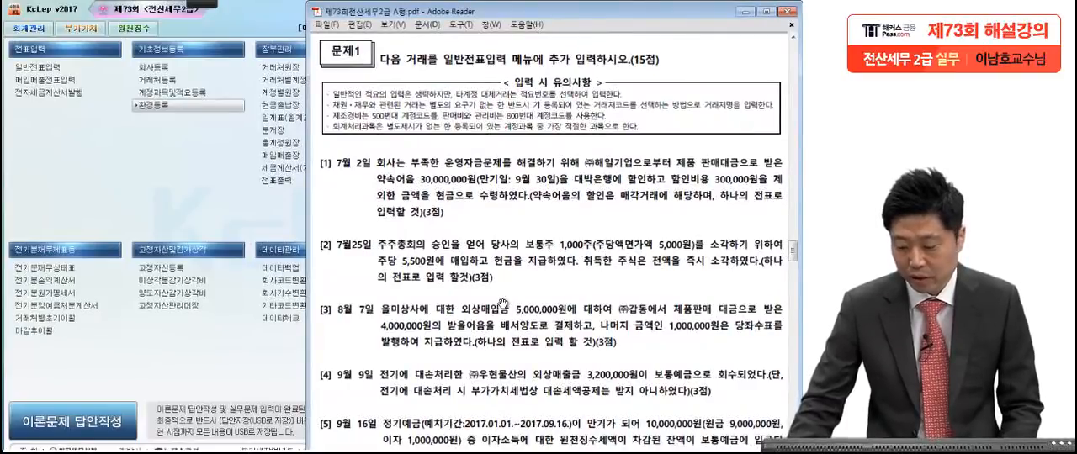
{"action": "scroll", "coordinate": [539, 365], "scroll_direction": "down", "scroll_amount": 3}
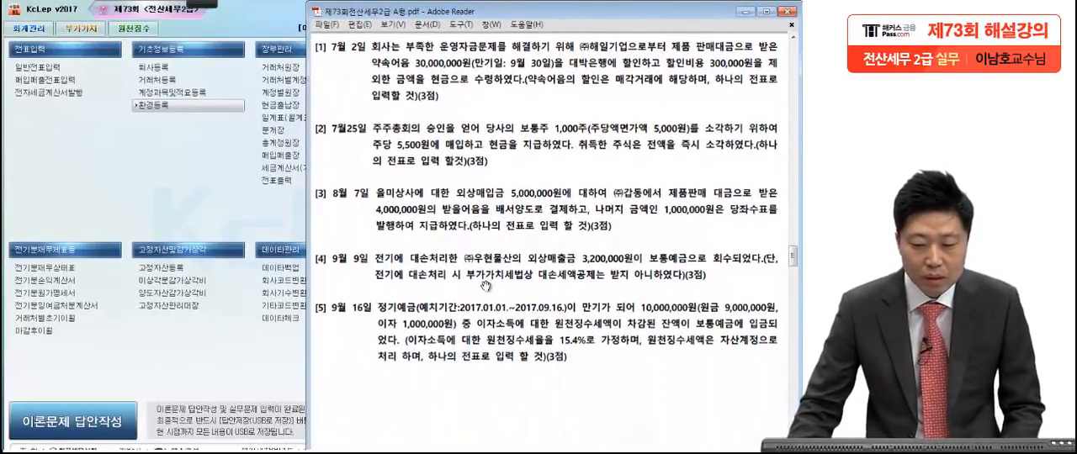
{"action": "mouse_move", "coordinate": [198, 5]}
{"action": "left_click", "coordinate": [28, 24]}
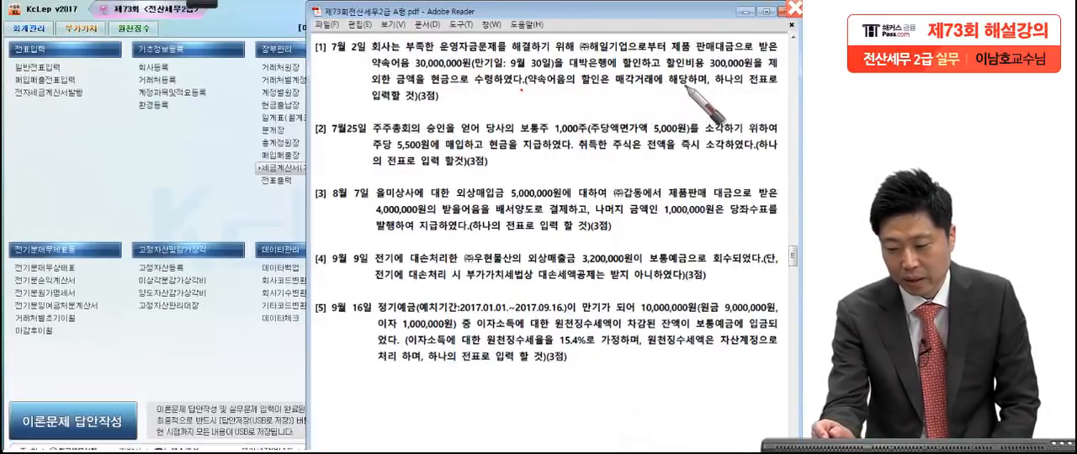
{"action": "left_click", "coordinate": [449, 104]}
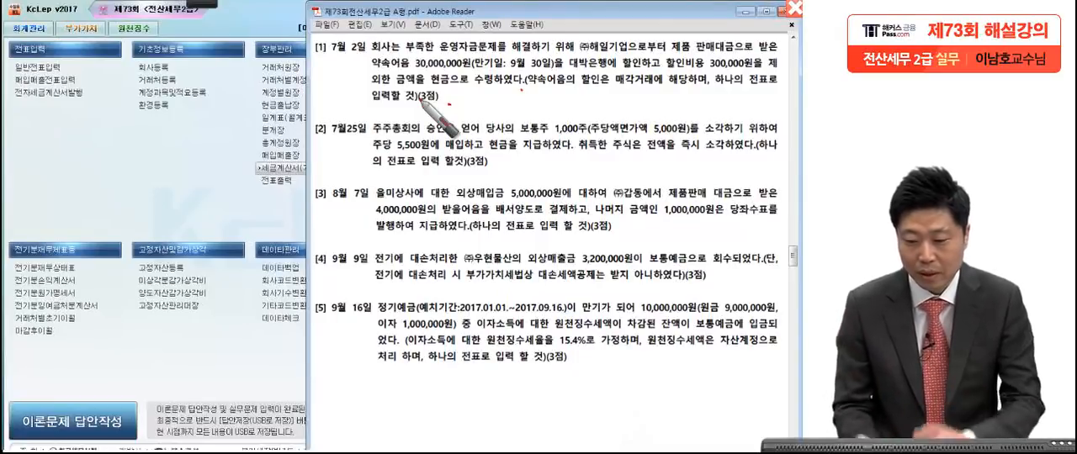
{"action": "left_click_drag", "start_coordinate": [453, 79], "coordinate": [446, 106]}
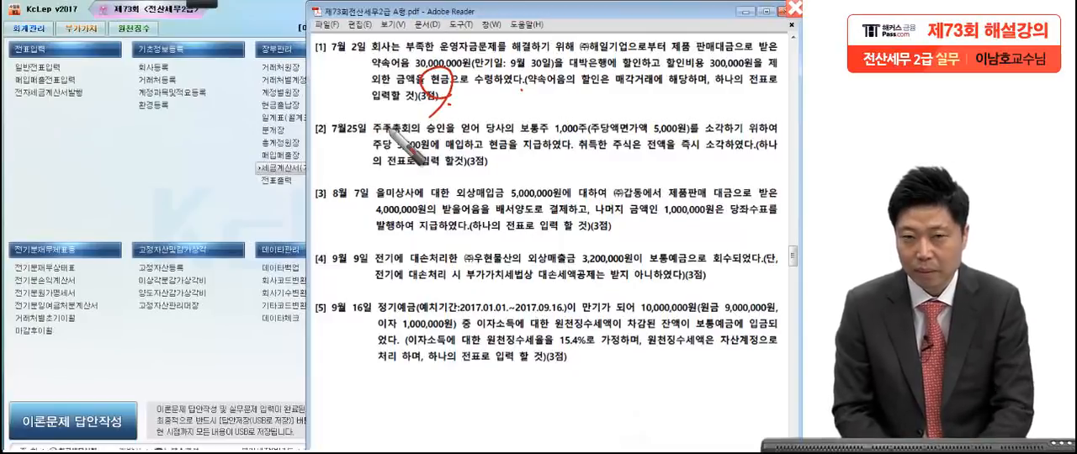
{"action": "key", "text": "Escape"}
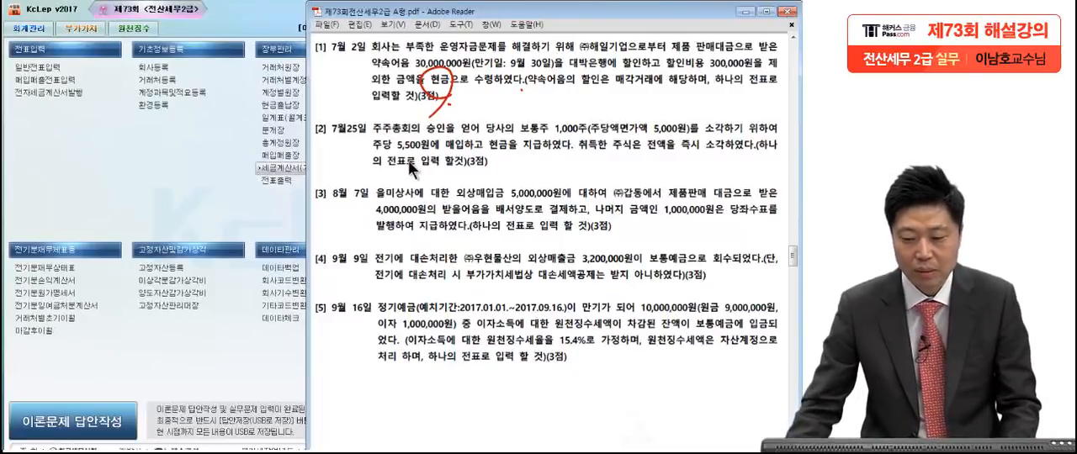
Step: Open general voucher entry (일반전표입력) and set the voucher date to July 2
{"action": "left_click", "coordinate": [93, 186]}
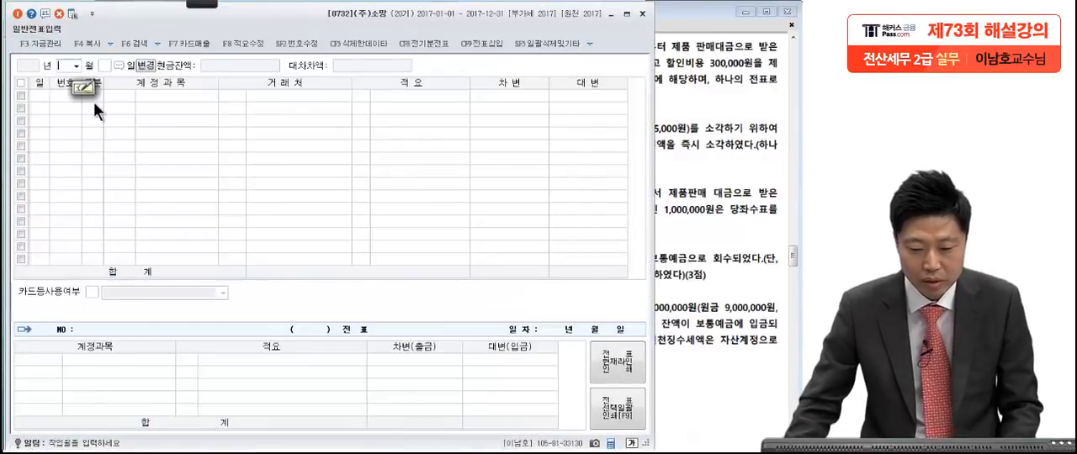
{"action": "left_click", "coordinate": [693, 163]}
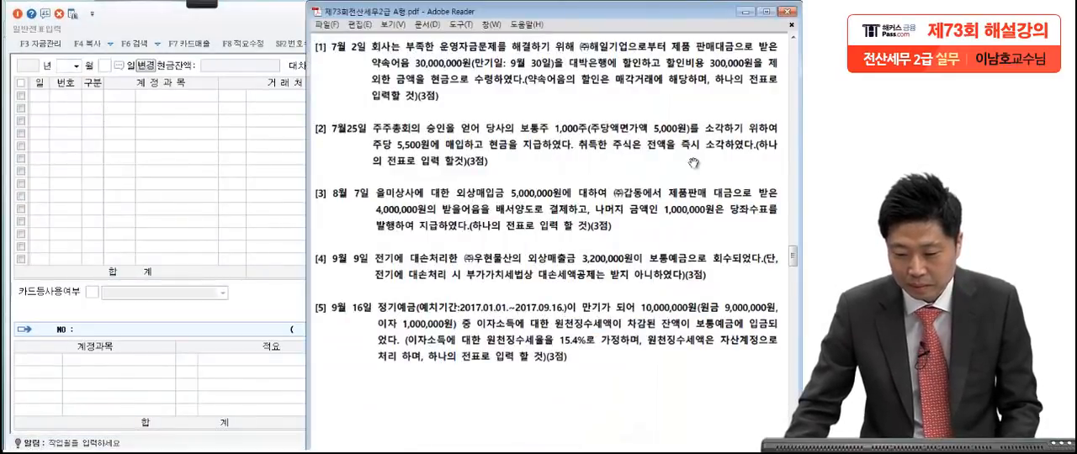
{"action": "left_click", "coordinate": [63, 67]}
{"action": "type", "text": "7"}
{"action": "key", "text": "Return"}
{"action": "type", "text": "2"}
{"action": "key", "text": "Return"}
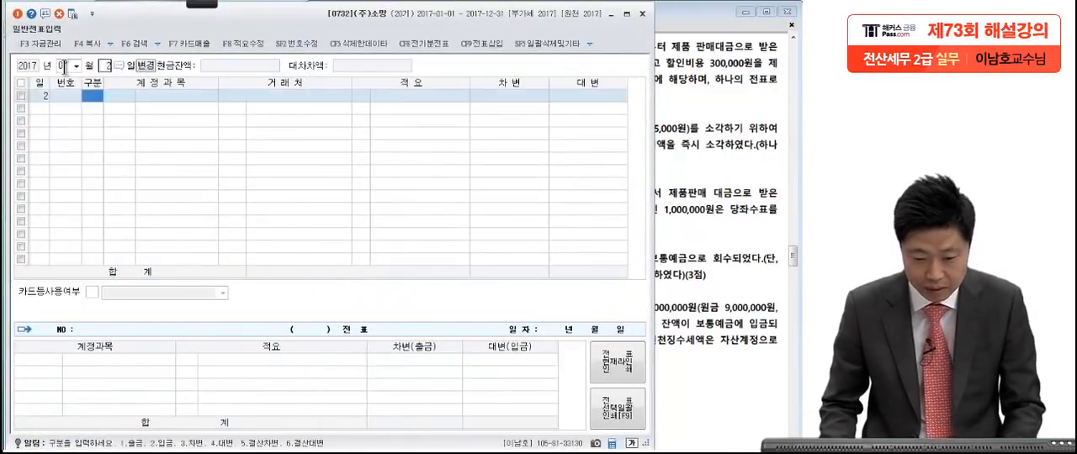
Step: Start a credit (대변) line for July 2 with account 0110 받을어음
{"action": "type", "text": "4"}
{"action": "type", "text": "법"}
{"action": "type", "text": "을"}
{"action": "key", "text": "Return"}
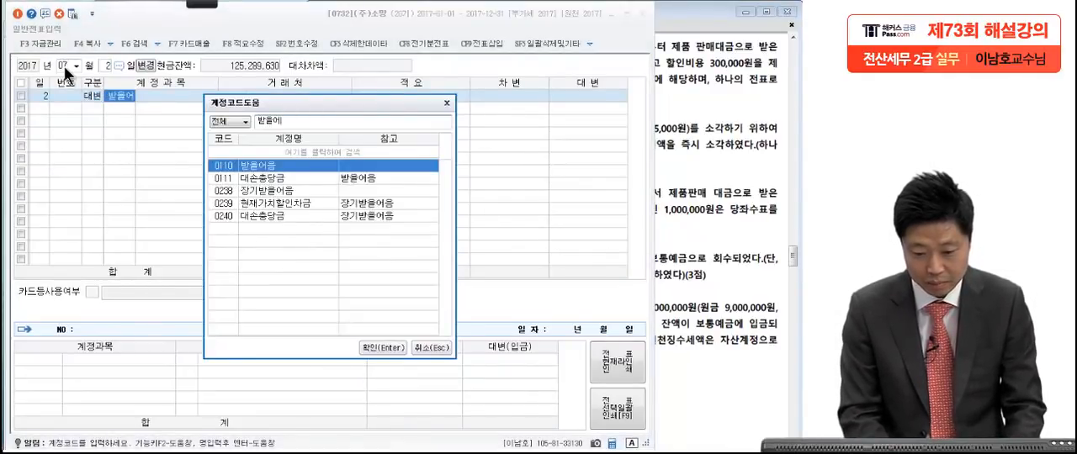
{"action": "key", "text": "Return"}
Step: Assign client 해일기업(주) from the exam text to the 받을어음 line and set its credit amount to 30,000,000
{"action": "left_click", "coordinate": [698, 184]}
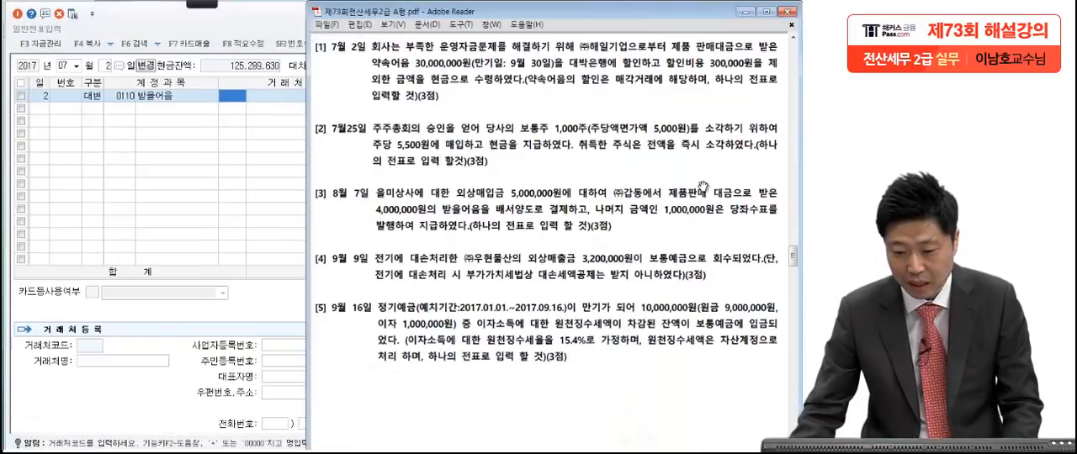
{"action": "left_click", "coordinate": [259, 179]}
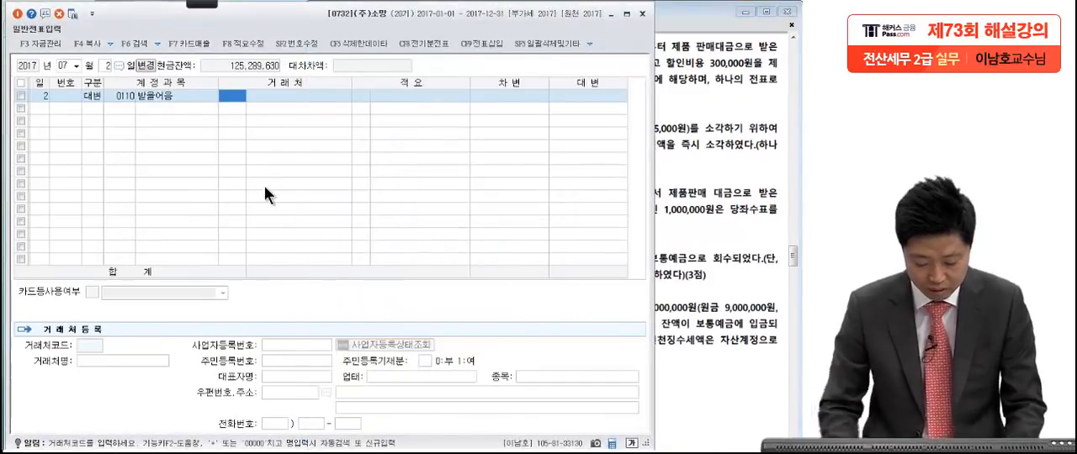
{"action": "type", "text": "해일"}
{"action": "key", "text": "Return"}
{"action": "key", "text": "Return"}
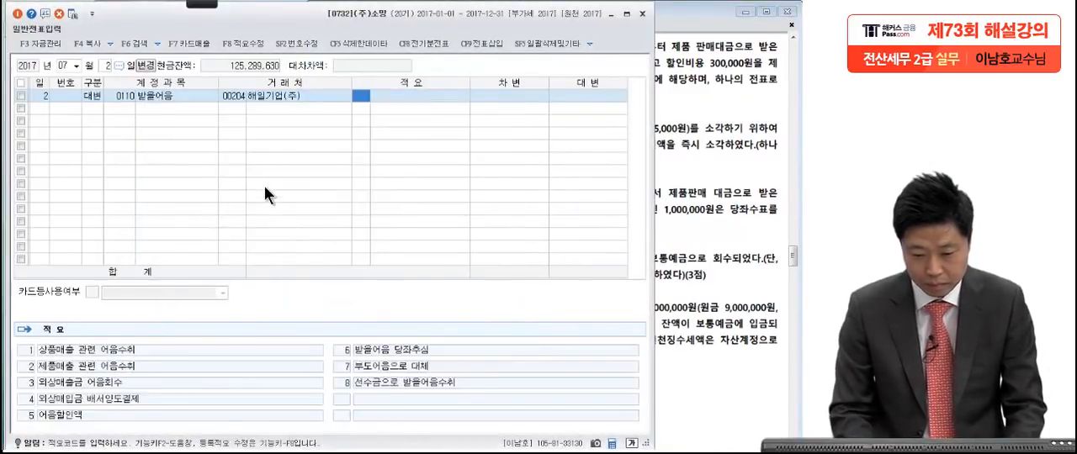
{"action": "key", "text": "Return"}
{"action": "type", "text": "3"}
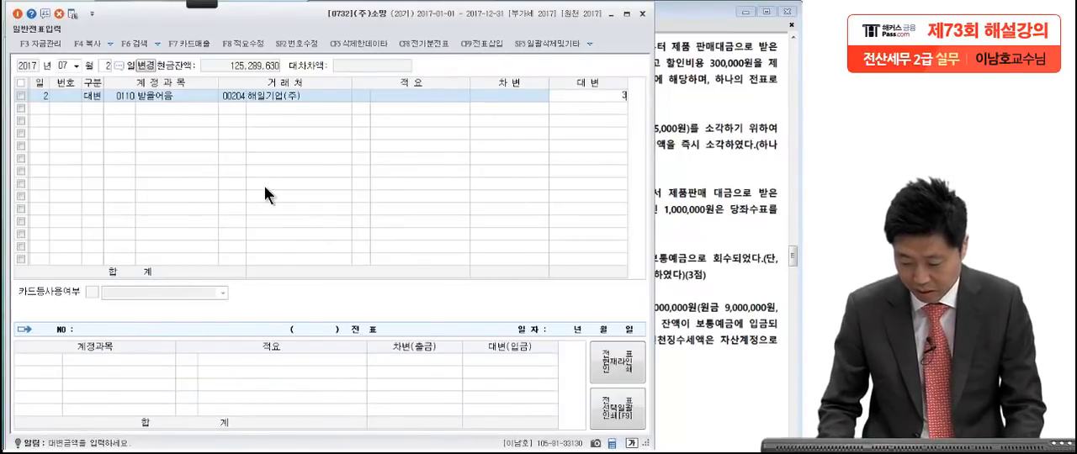
{"action": "type", "text": "0,000,000"}
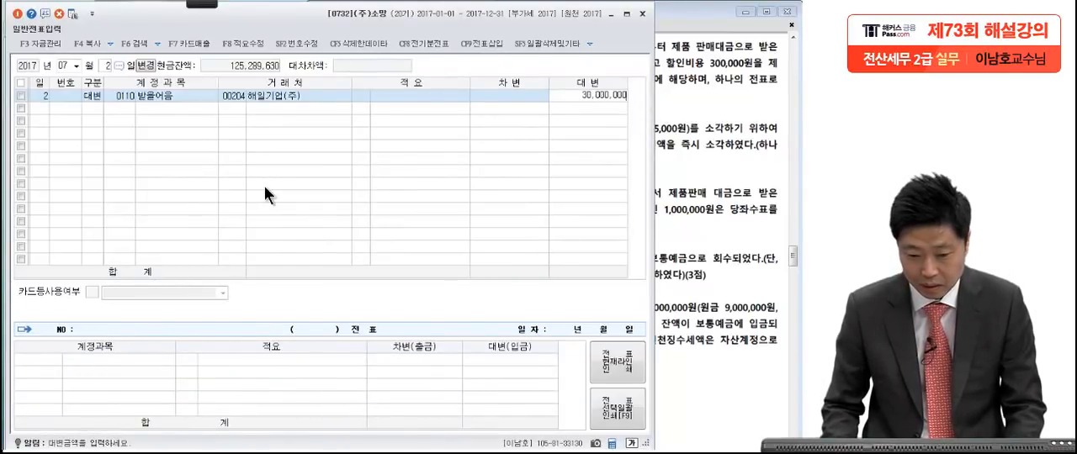
{"action": "key", "text": "Return"}
Step: Add a debit (차변) line with account 0101 현금 below the 받을어음 line
{"action": "type", "text": "3"}
{"action": "key", "text": "Return"}
{"action": "type", "text": "101"}
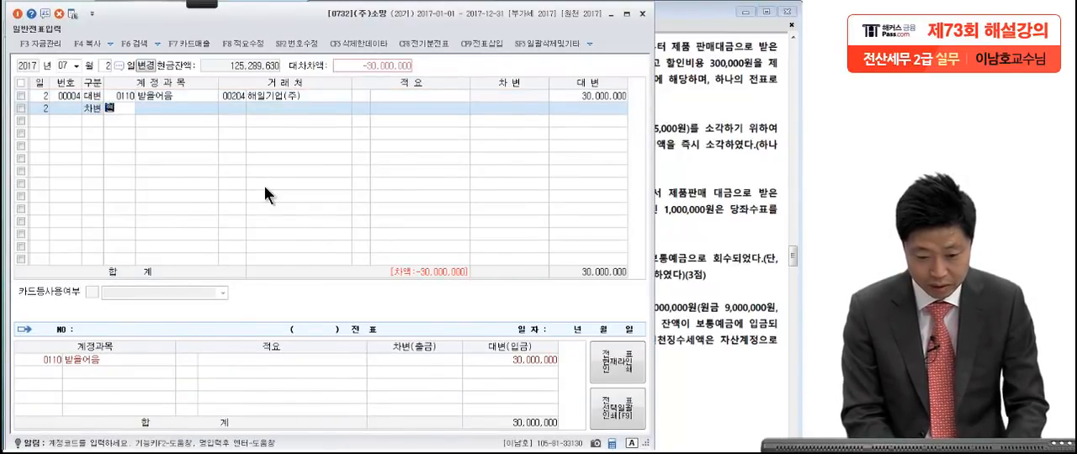
{"action": "key", "text": "Return"}
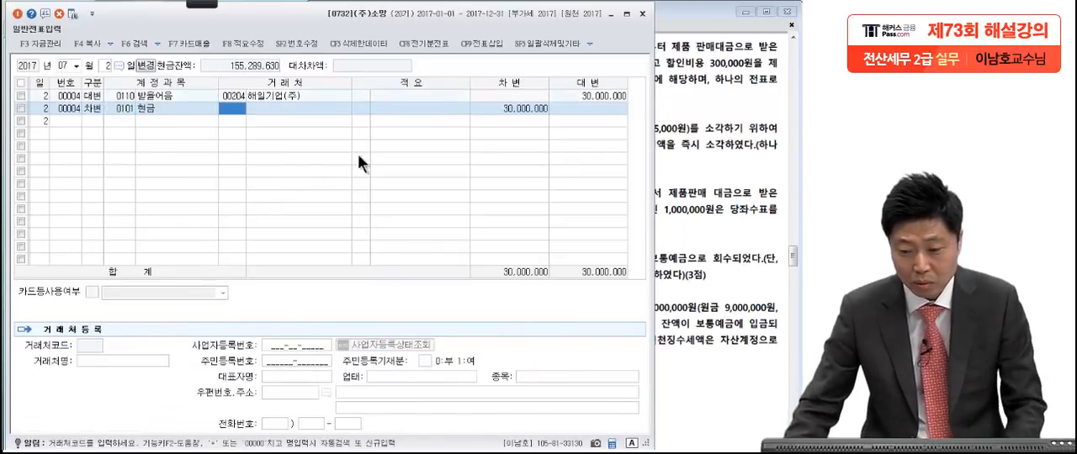
Step: Change the debit line's account to 0956 매출채권처분손실 and set its amount to 300,000 for the discount cost
{"action": "left_click", "coordinate": [727, 121]}
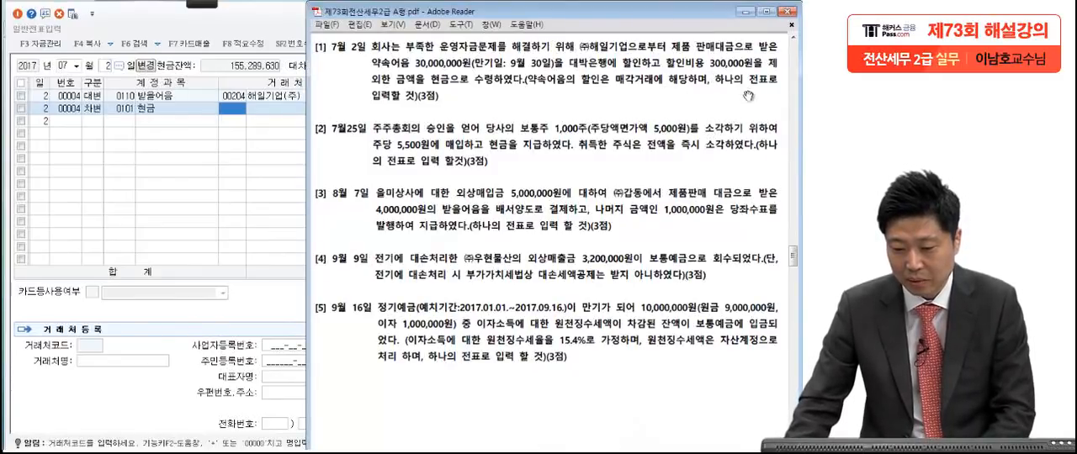
{"action": "left_click", "coordinate": [194, 165]}
{"action": "left_click", "coordinate": [116, 109]}
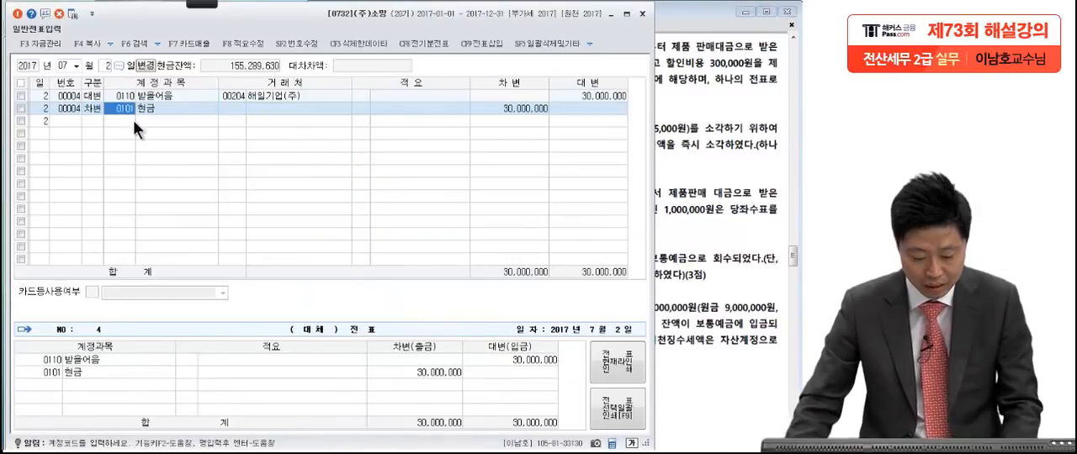
{"action": "type", "text": "매"}
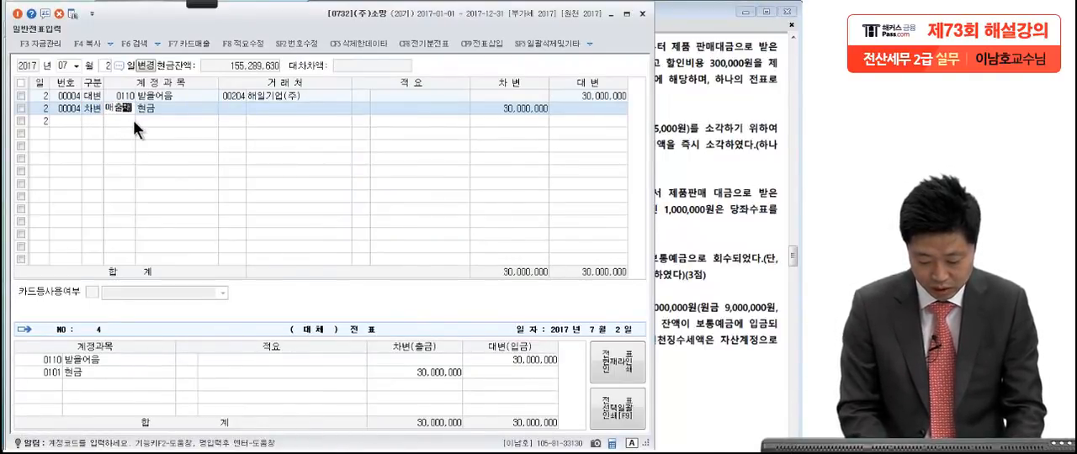
{"action": "type", "text": "출채"}
{"action": "key", "text": "Return"}
{"action": "key", "text": "Return"}
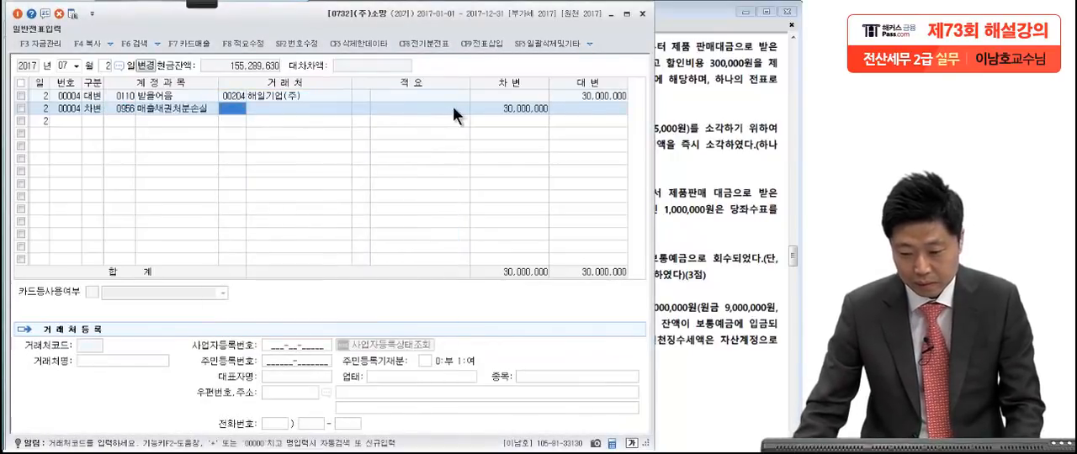
{"action": "left_click", "coordinate": [498, 108]}
{"action": "type", "text": "300000"}
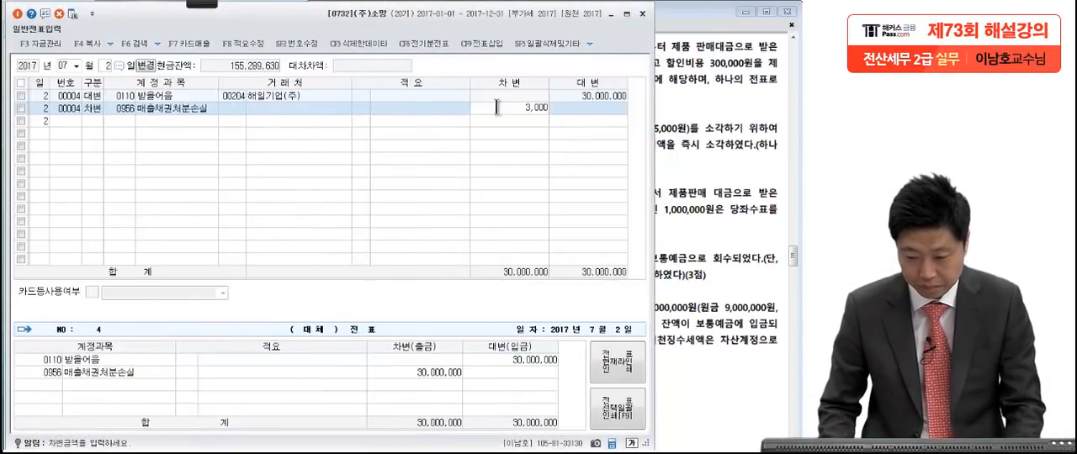
{"action": "key", "text": "Return"}
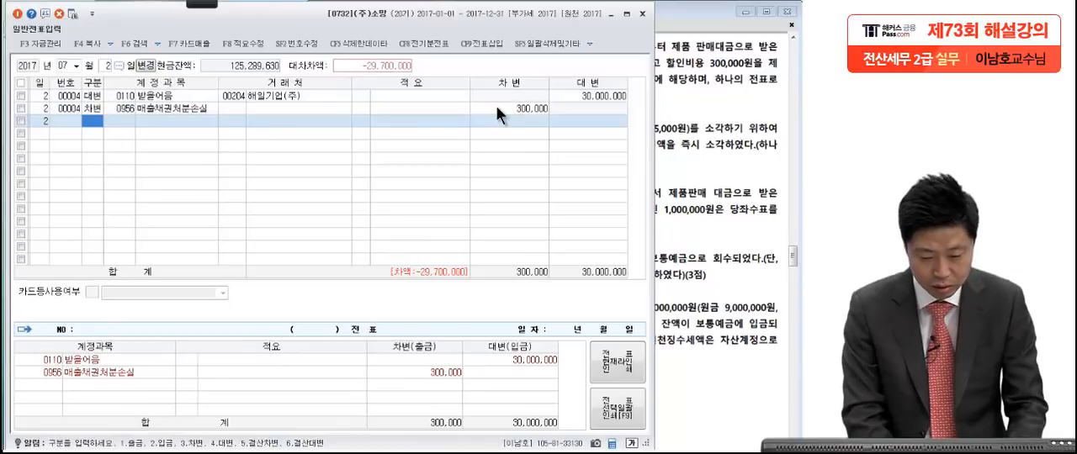
Step: Add another debit line with account 0101 현금 for the remaining balance of the July 2 voucher
{"action": "type", "text": "3"}
{"action": "key", "text": "Return"}
{"action": "type", "text": "101"}
{"action": "key", "text": "Return"}
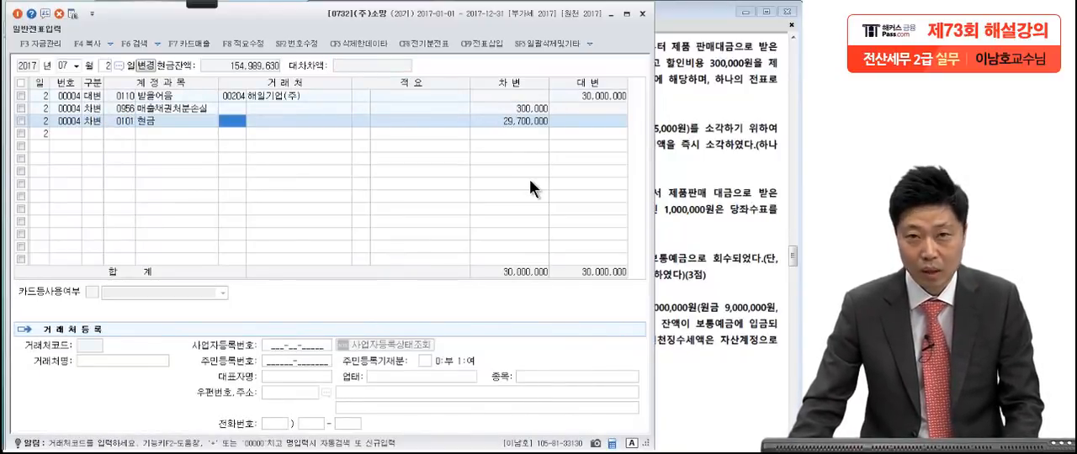
Step: Review transaction [2] in the exam PDF and switch the voucher date to July 25
{"action": "left_click", "coordinate": [697, 251]}
{"action": "scroll", "coordinate": [697, 251], "scroll_direction": "down", "scroll_amount": 3}
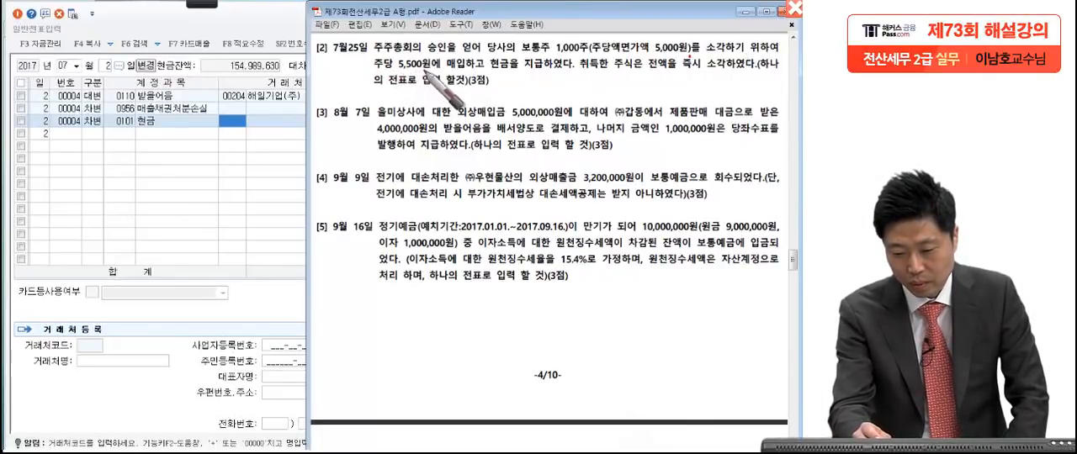
{"action": "left_click_drag", "start_coordinate": [574, 73], "coordinate": [579, 74]}
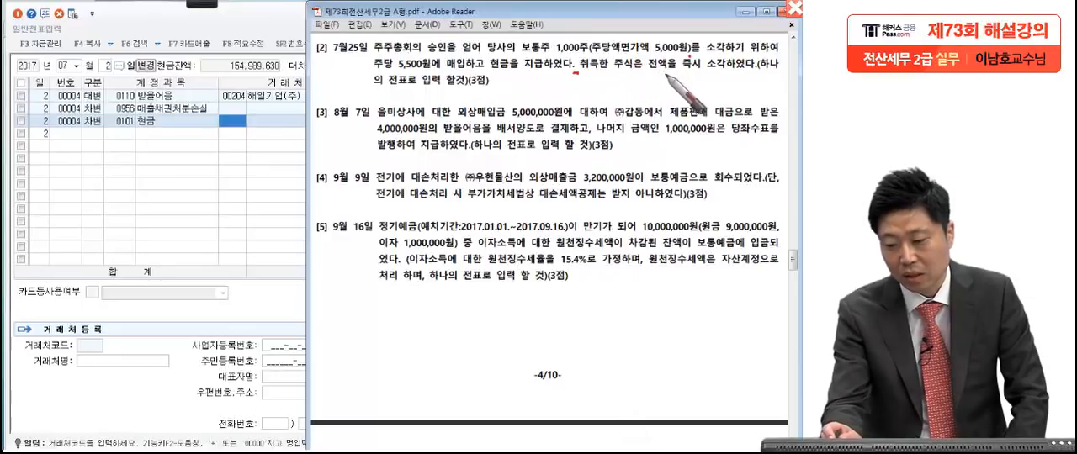
{"action": "left_click", "coordinate": [754, 74]}
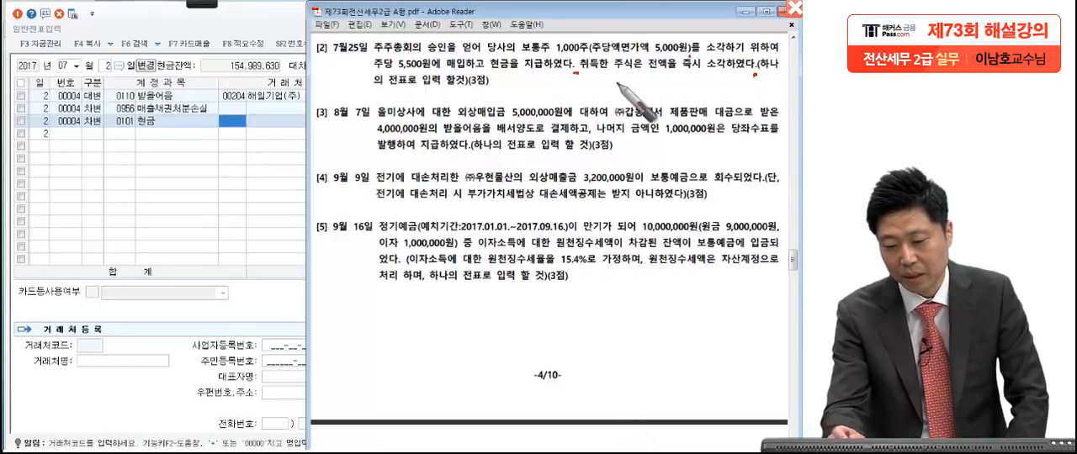
{"action": "left_click", "coordinate": [488, 93]}
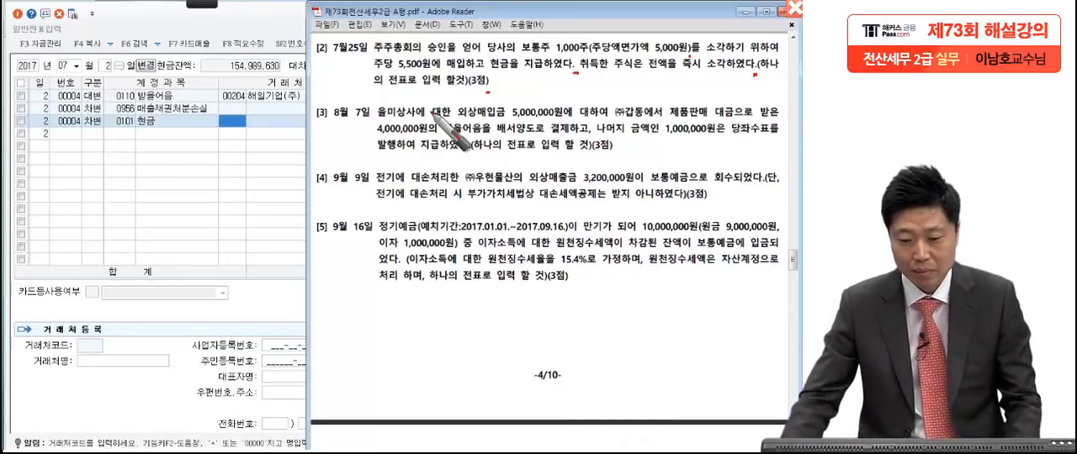
{"action": "left_click", "coordinate": [138, 160]}
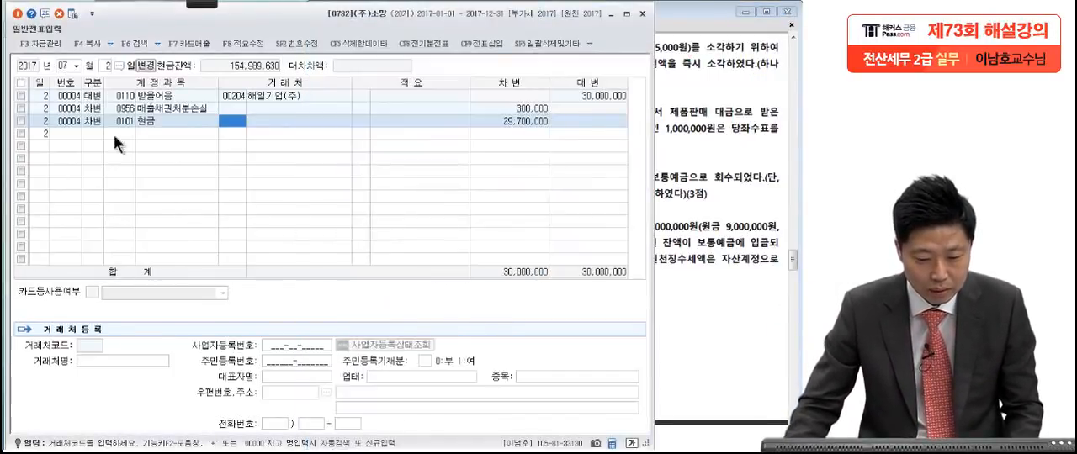
{"action": "left_click", "coordinate": [104, 66]}
{"action": "type", "text": "25"}
{"action": "key", "text": "Return"}
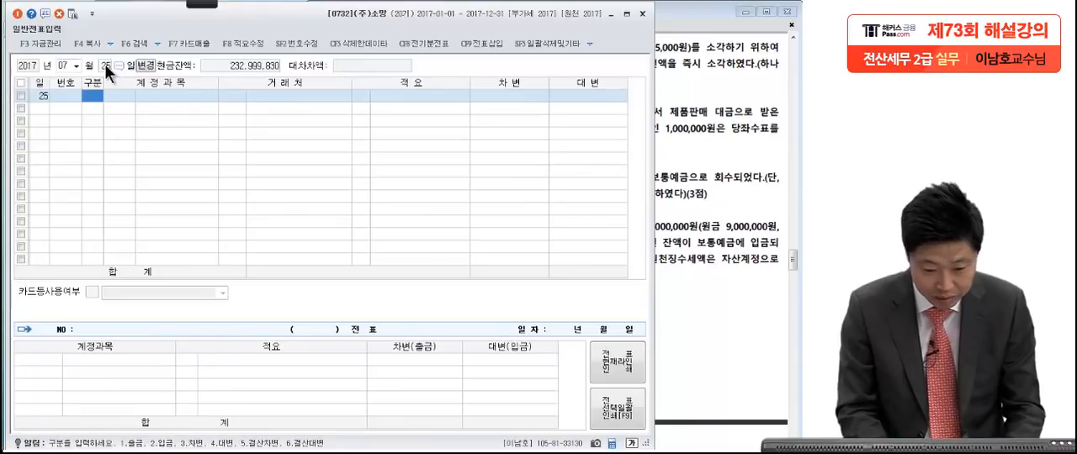
Step: Start a debit (차변) line for July 25 with account 0331 자본금
{"action": "type", "text": "3"}
{"action": "key", "text": "Return"}
{"action": "type", "text": "자본"}
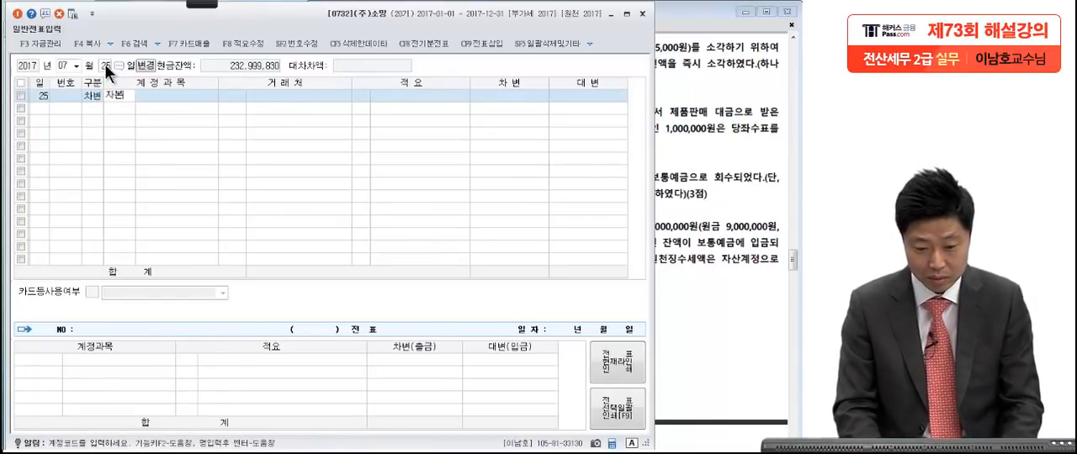
{"action": "key", "text": "Return"}
{"action": "key", "text": "Return"}
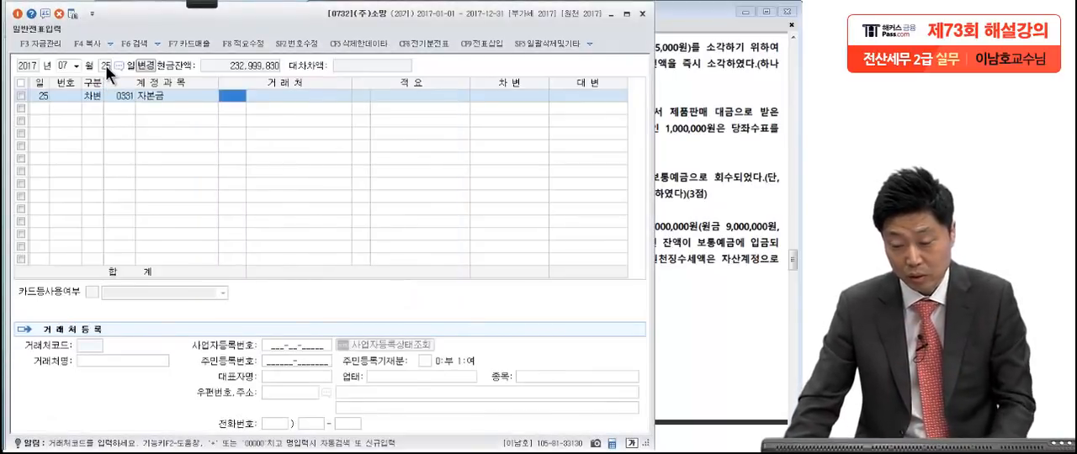
Step: Set the 자본금 line's debit amount to 5,000,000 from the par value in the exam text
{"action": "key", "text": "Return"}
{"action": "key", "text": "Return"}
{"action": "left_click", "coordinate": [739, 119]}
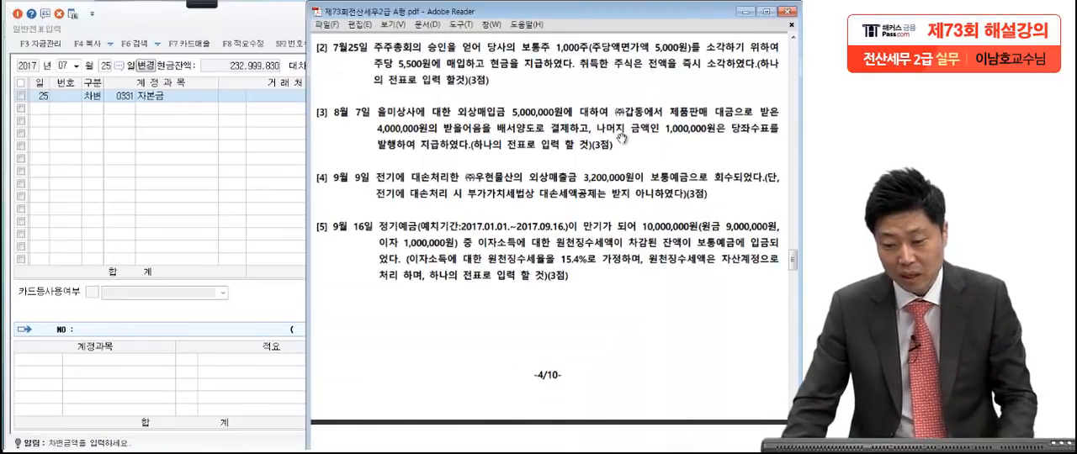
{"action": "left_click", "coordinate": [220, 176]}
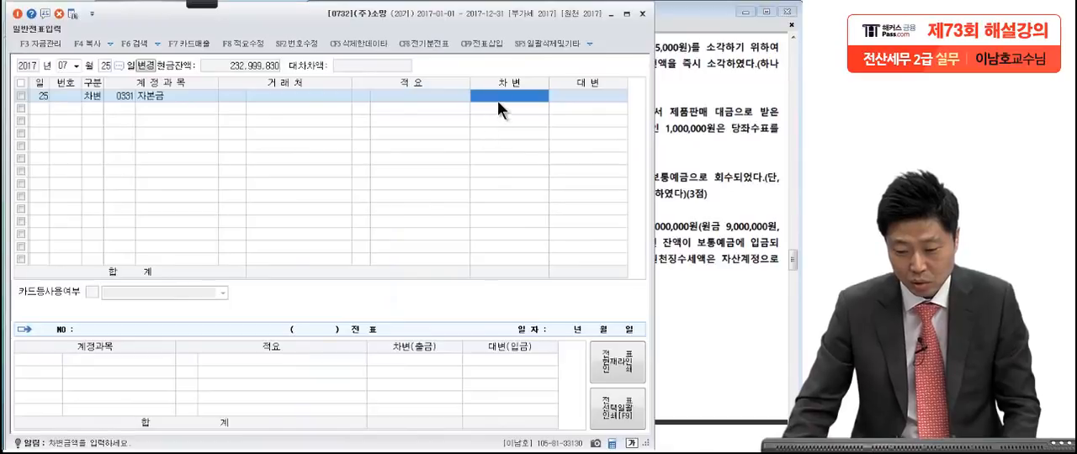
{"action": "type", "text": "5,000,000"}
{"action": "key", "text": "Return"}
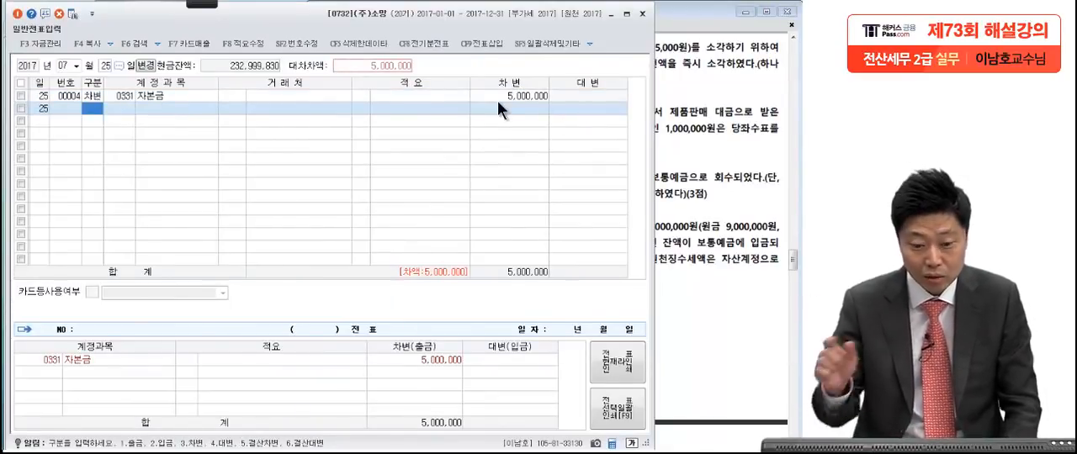
Step: Add a credit (대변) line with account 0101 현금 to the July 25 voucher, consulting transaction [2] in the exam PDF
{"action": "type", "text": "4"}
{"action": "key", "text": "Return"}
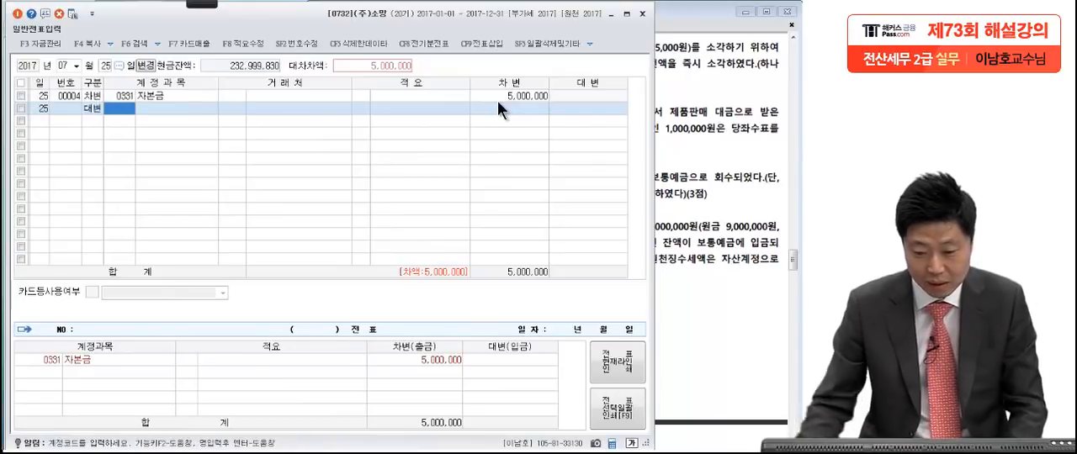
{"action": "left_click", "coordinate": [750, 109]}
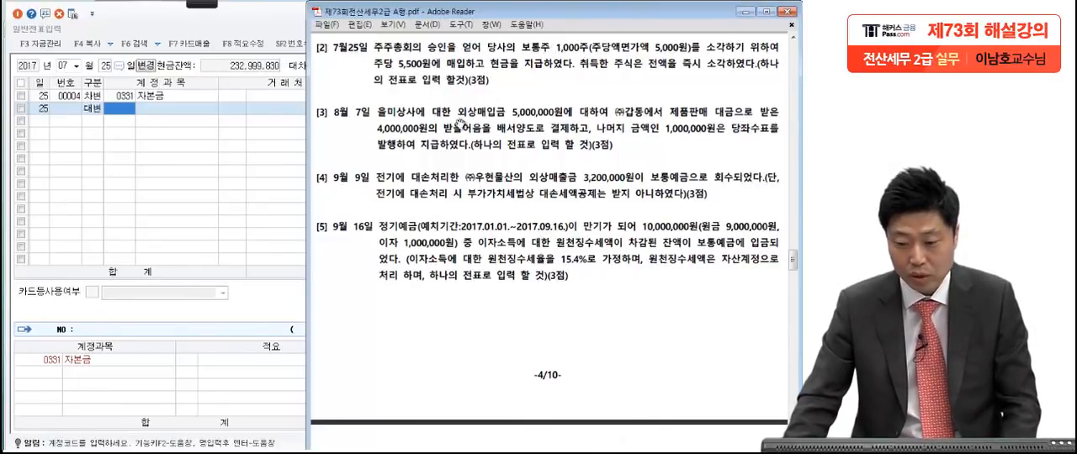
{"action": "left_click", "coordinate": [179, 171]}
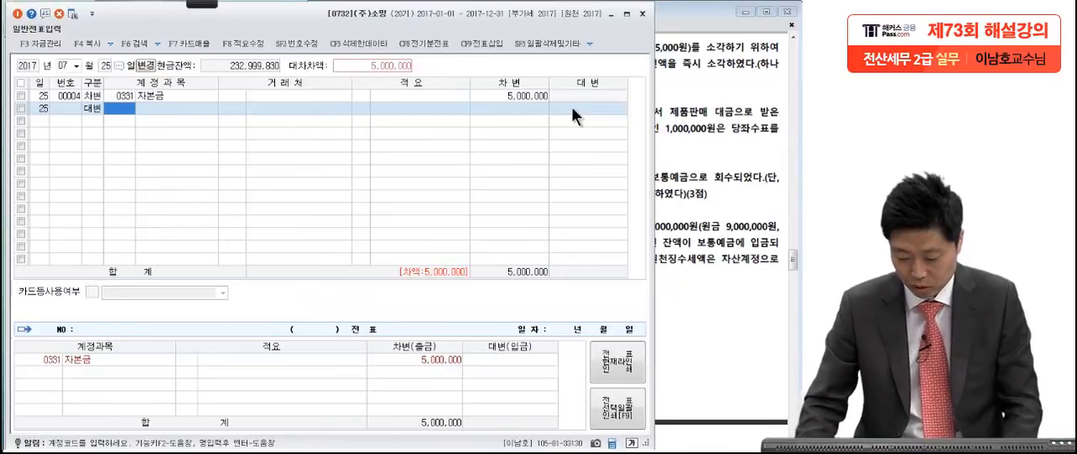
{"action": "type", "text": "101"}
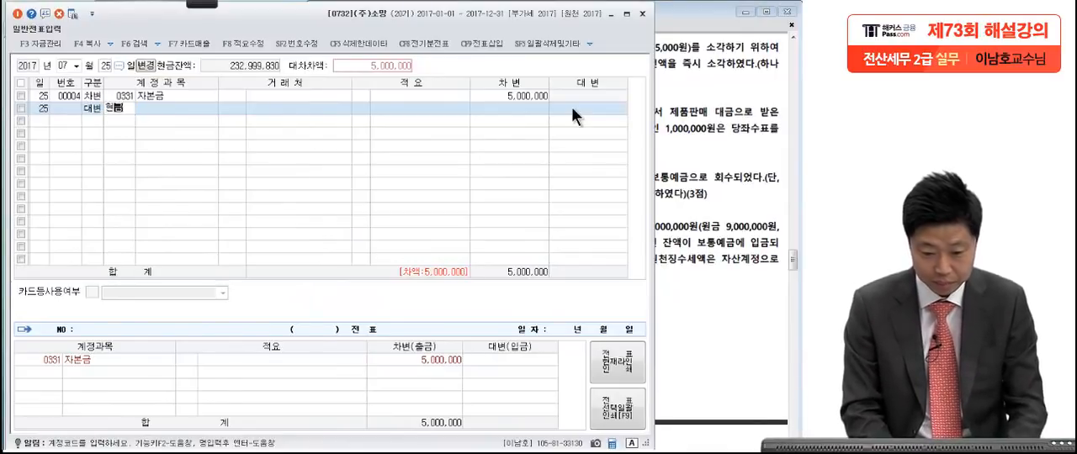
{"action": "key", "text": "Return"}
Step: Set the 현금 line's credit amount to 5,500,000
{"action": "left_click", "coordinate": [571, 107]}
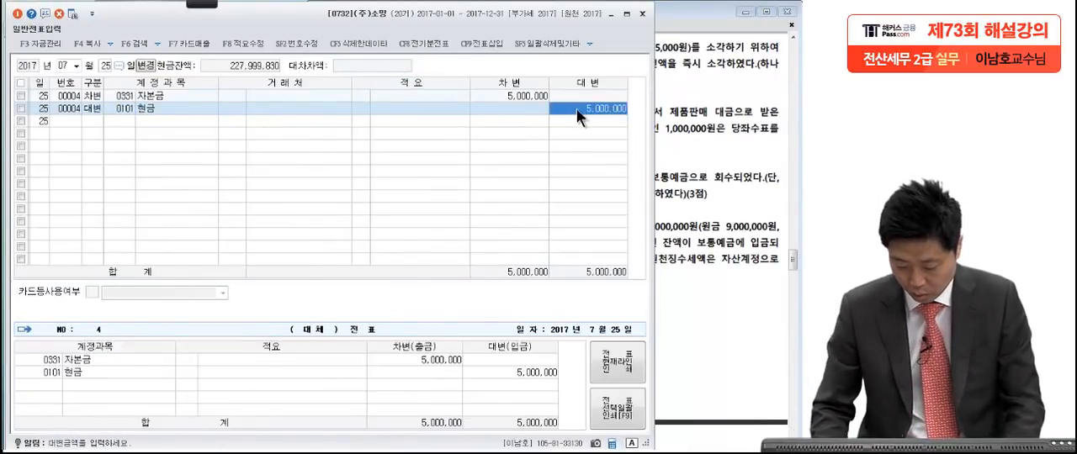
{"action": "type", "text": "5,500,000"}
{"action": "key", "text": "Return"}
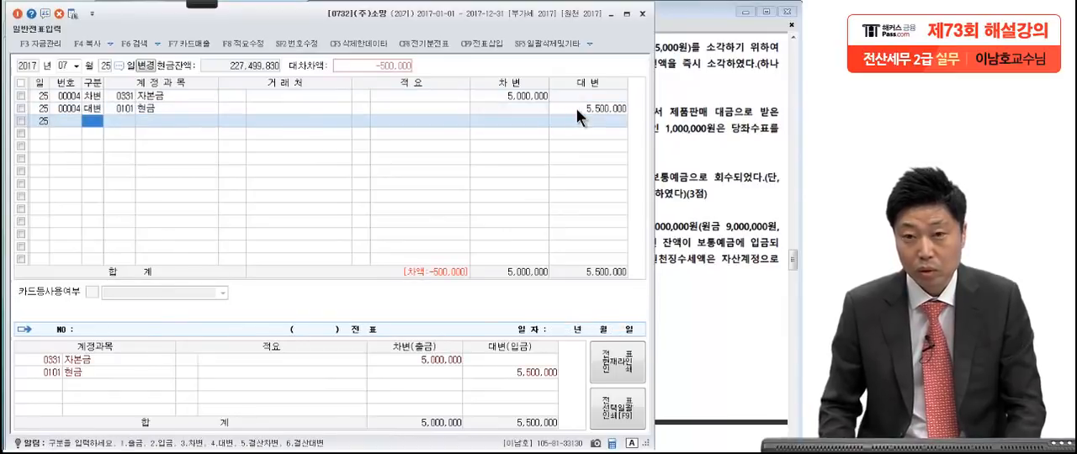
Step: Add a debit (차변) line with account 0389 감자차손 for the remaining 500,000 of the July 25 voucher
{"action": "left_click", "coordinate": [532, 96]}
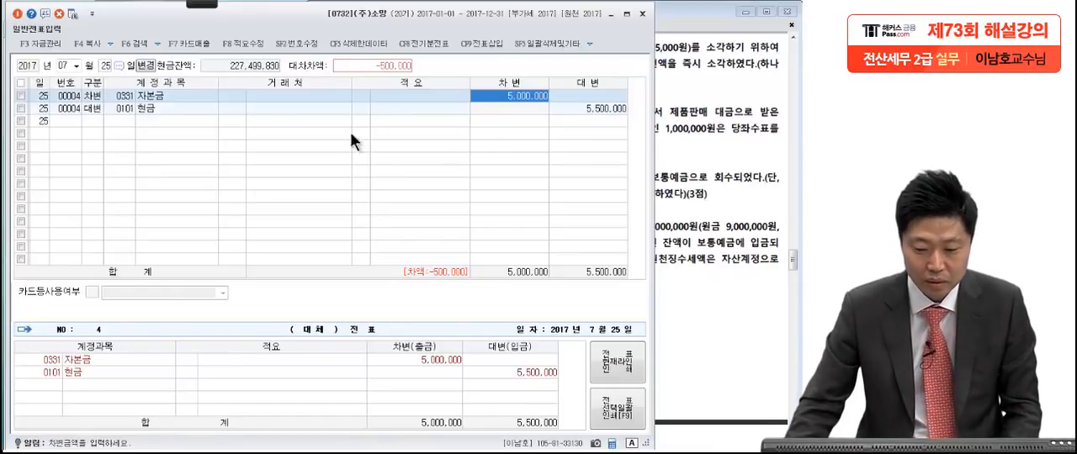
{"action": "left_click", "coordinate": [114, 122]}
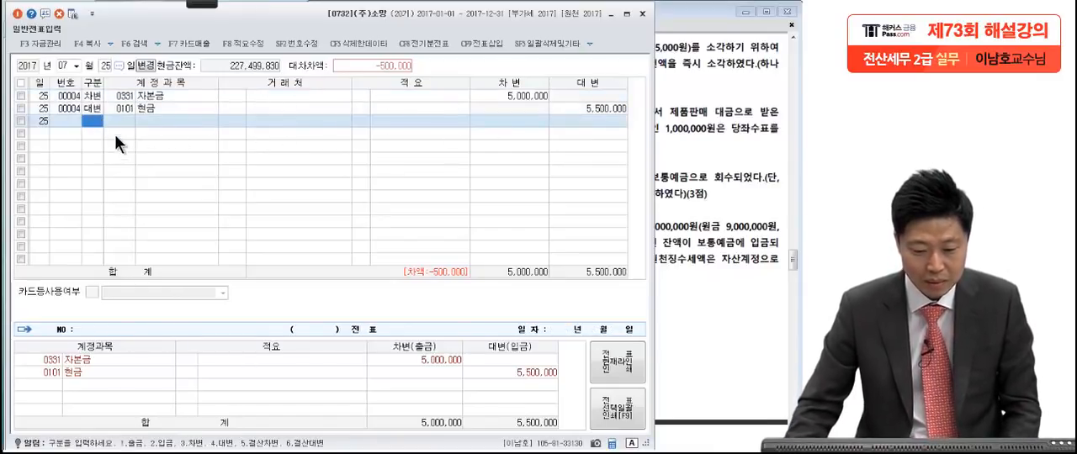
{"action": "key", "text": "3"}
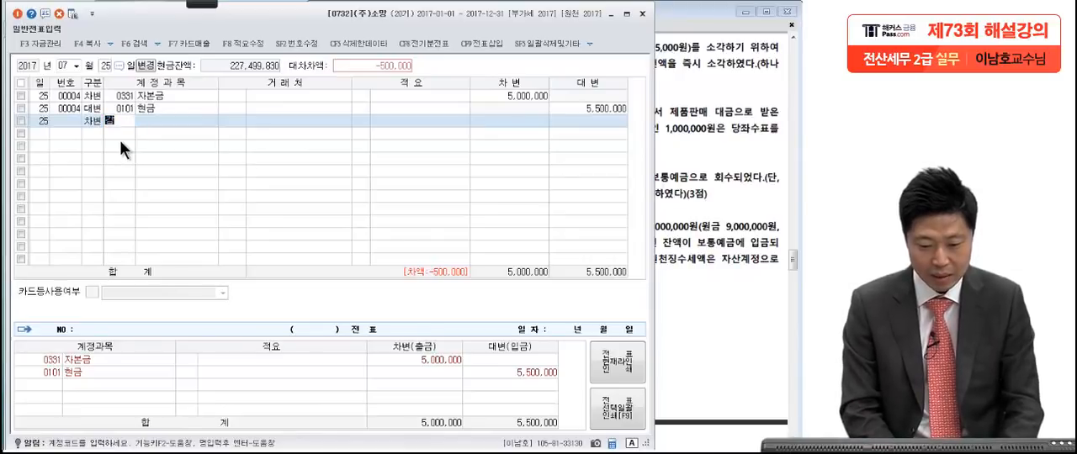
{"action": "type", "text": "감자채"}
{"action": "key", "text": "Return"}
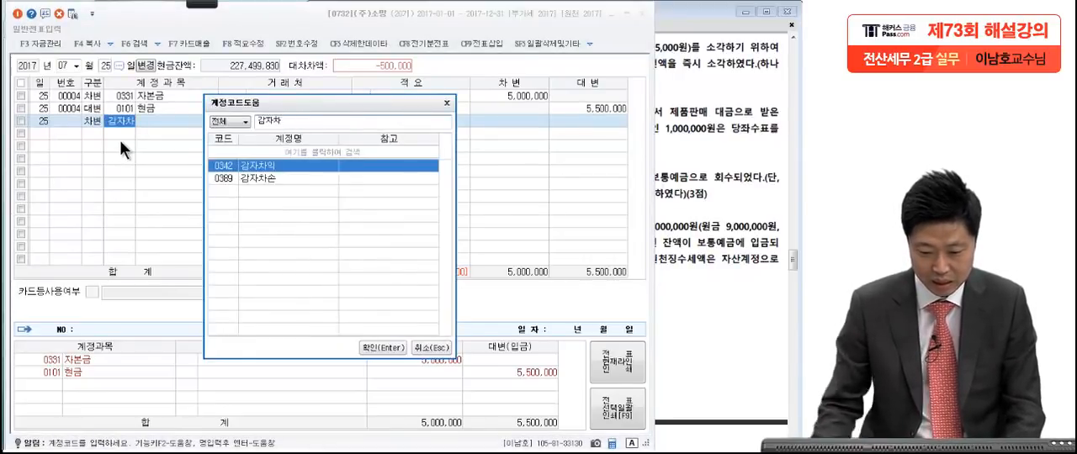
{"action": "left_click", "coordinate": [279, 180]}
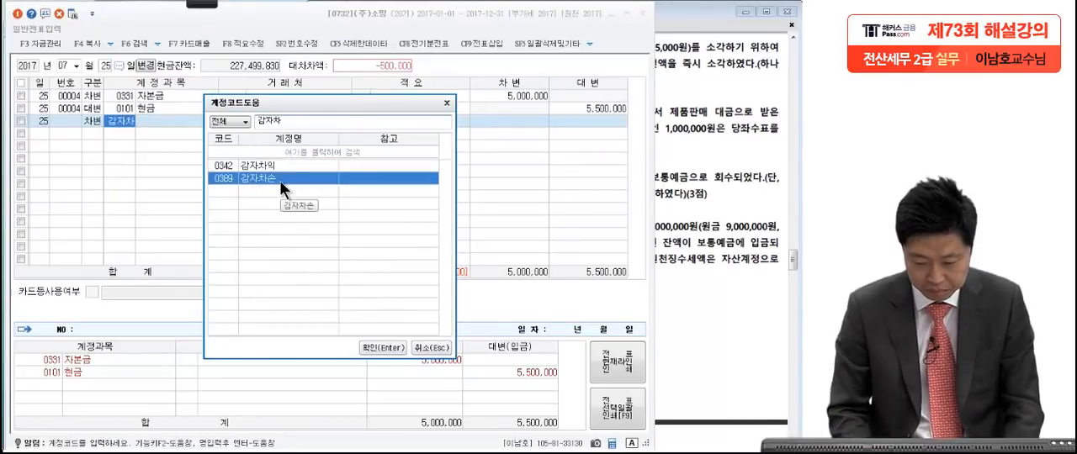
{"action": "double_click", "coordinate": [279, 180]}
{"action": "left_click", "coordinate": [515, 125]}
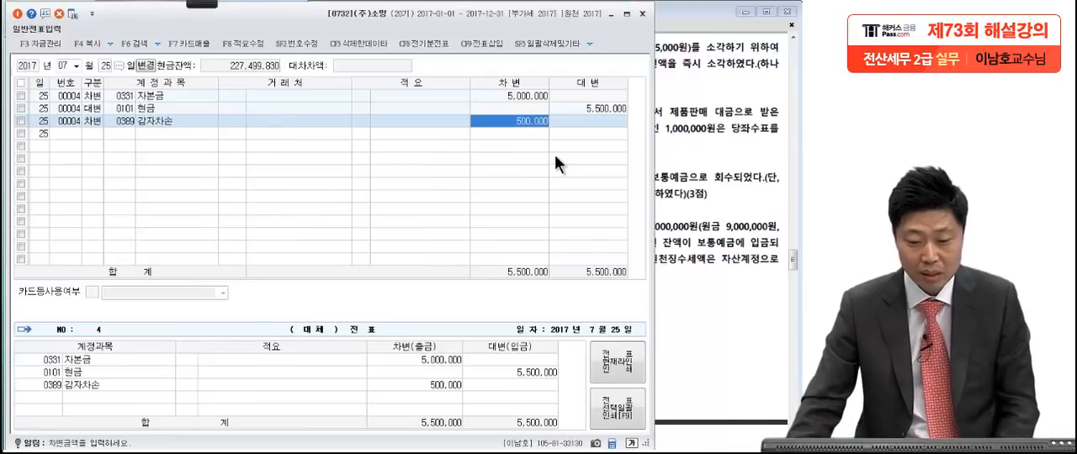
{"action": "left_click", "coordinate": [125, 121]}
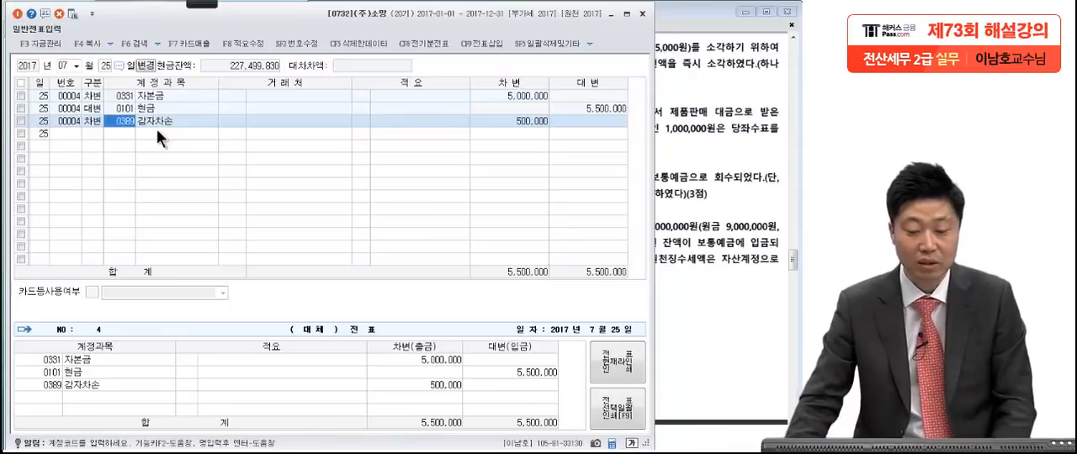
Step: Examine transaction [3] in the exam PDF, temporarily marking the payable, the endorsed note and the 당좌수표 amounts with the pen
{"action": "left_click", "coordinate": [675, 137]}
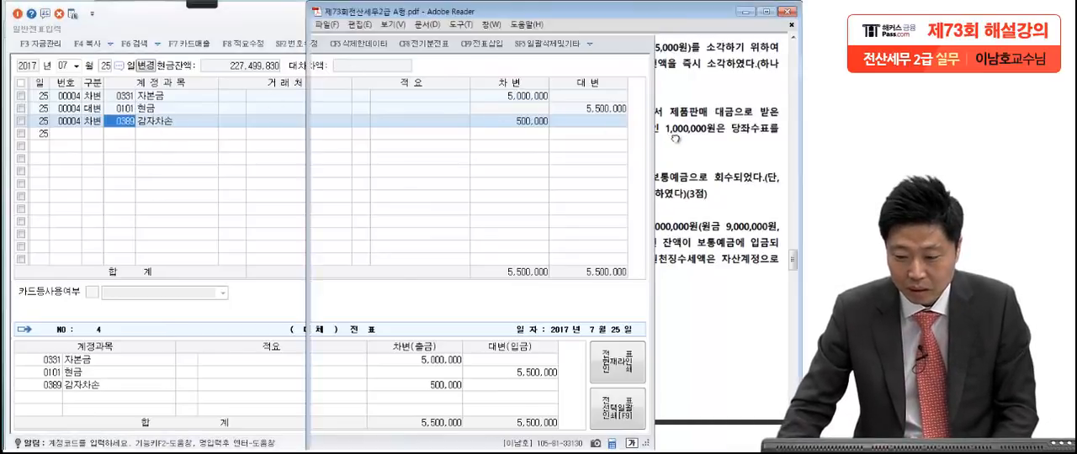
{"action": "scroll", "coordinate": [680, 211], "scroll_direction": "down", "scroll_amount": 2}
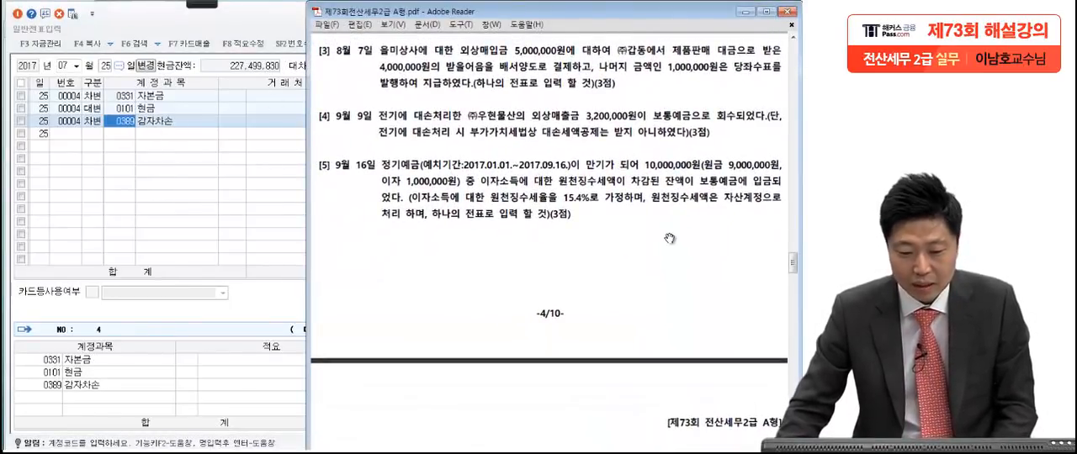
{"action": "left_click", "coordinate": [203, 5]}
{"action": "left_click", "coordinate": [23, 17]}
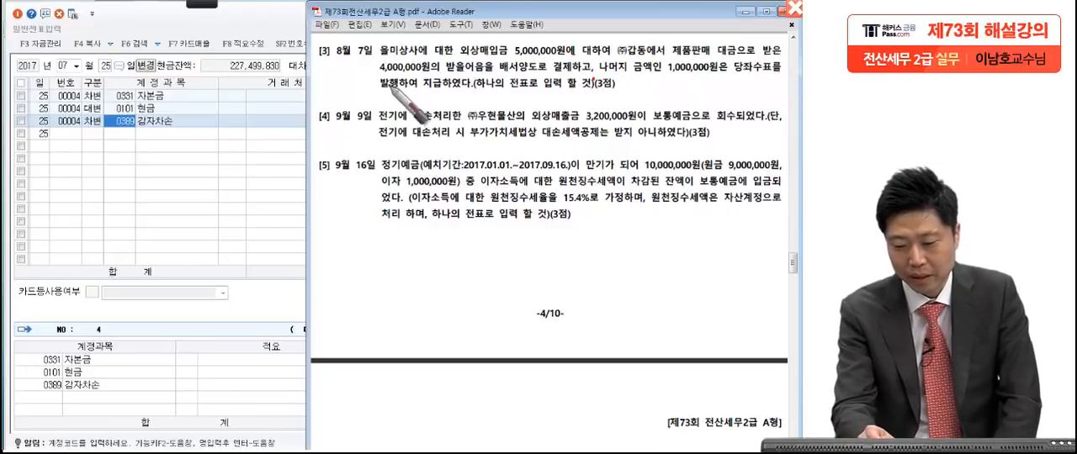
{"action": "left_click_drag", "start_coordinate": [465, 93], "coordinate": [469, 90]}
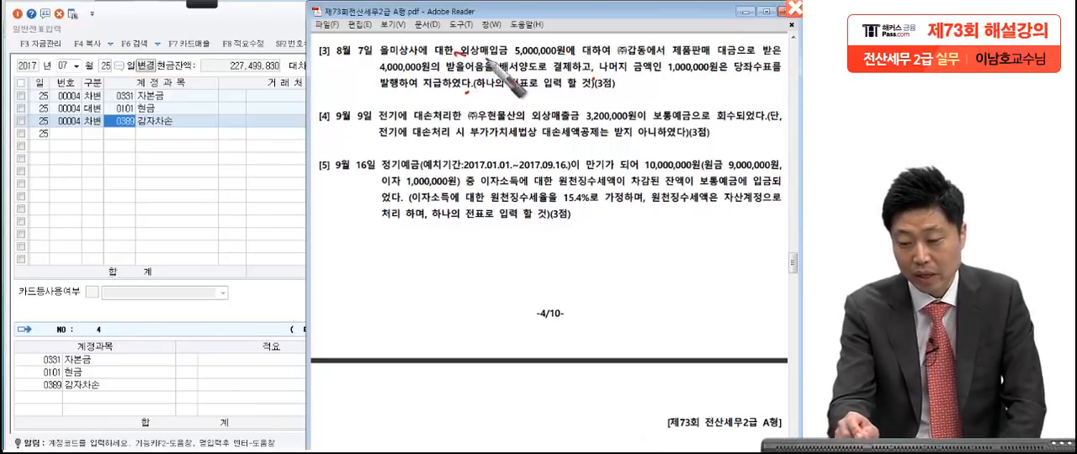
{"action": "left_click_drag", "start_coordinate": [456, 57], "coordinate": [583, 61]}
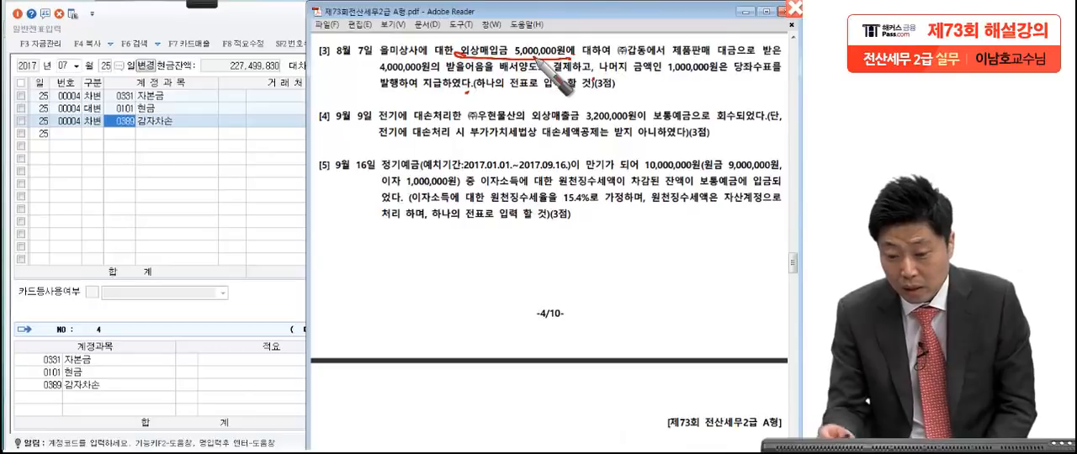
{"action": "mouse_move", "coordinate": [459, 60]}
{"action": "left_mouse_down"}
{"action": "mouse_move", "coordinate": [380, 65]}
{"action": "mouse_move", "coordinate": [446, 101]}
{"action": "left_mouse_up"}
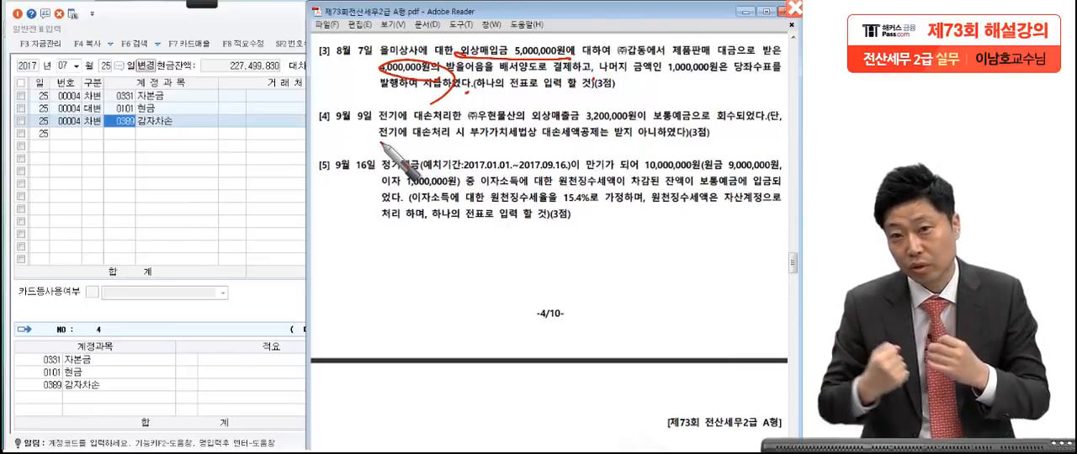
{"action": "left_click_drag", "start_coordinate": [673, 57], "coordinate": [788, 84]}
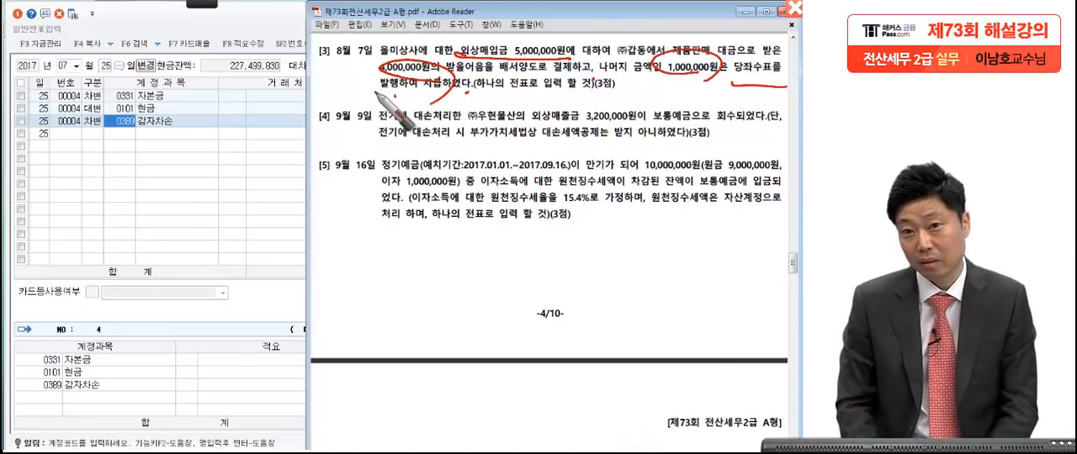
{"action": "key", "text": "Escape"}
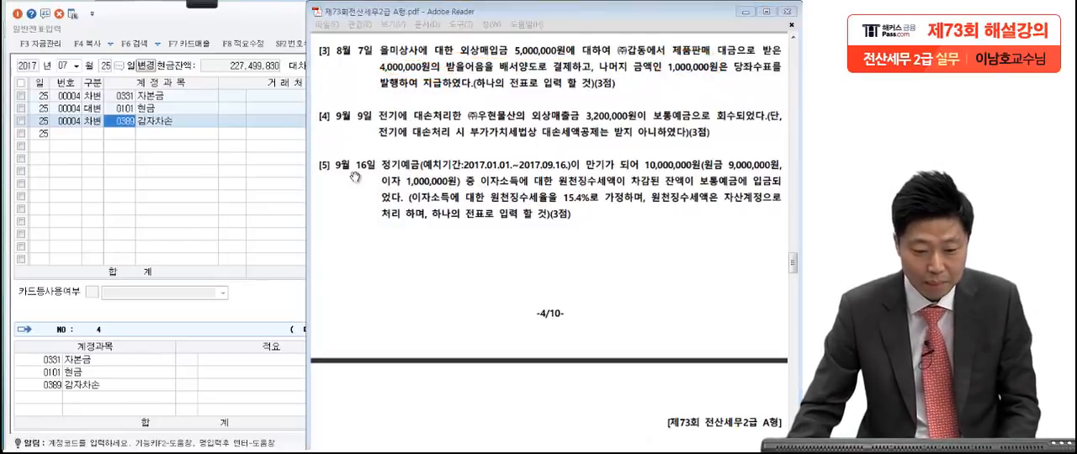
Step: Switch the voucher date to August 7 and start a debit (차변) line
{"action": "left_click", "coordinate": [145, 173]}
{"action": "left_click", "coordinate": [68, 65]}
{"action": "type", "text": "8"}
{"action": "key", "text": "Return"}
{"action": "type", "text": "7"}
{"action": "key", "text": "Return"}
{"action": "type", "text": "3"}
{"action": "key", "text": "Return"}
{"action": "type", "text": "외환"}
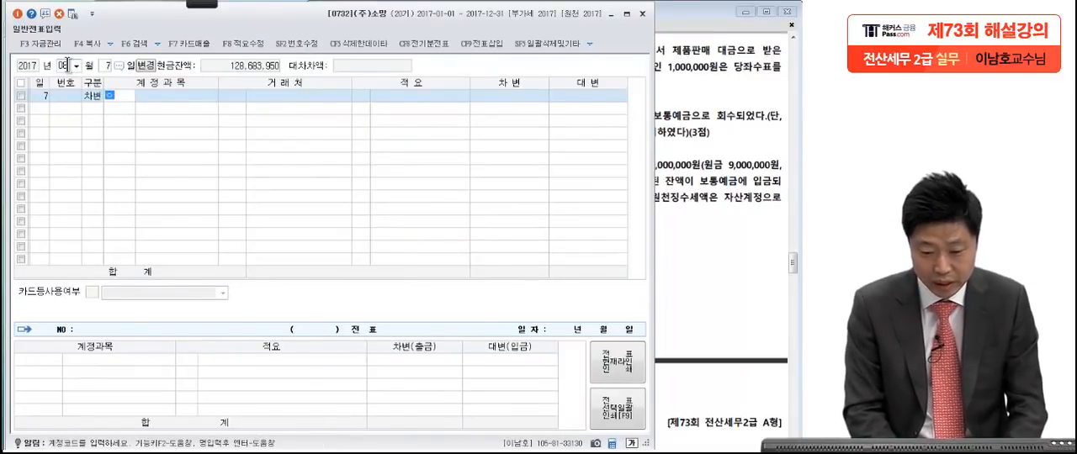
{"action": "type", "text": "매"}
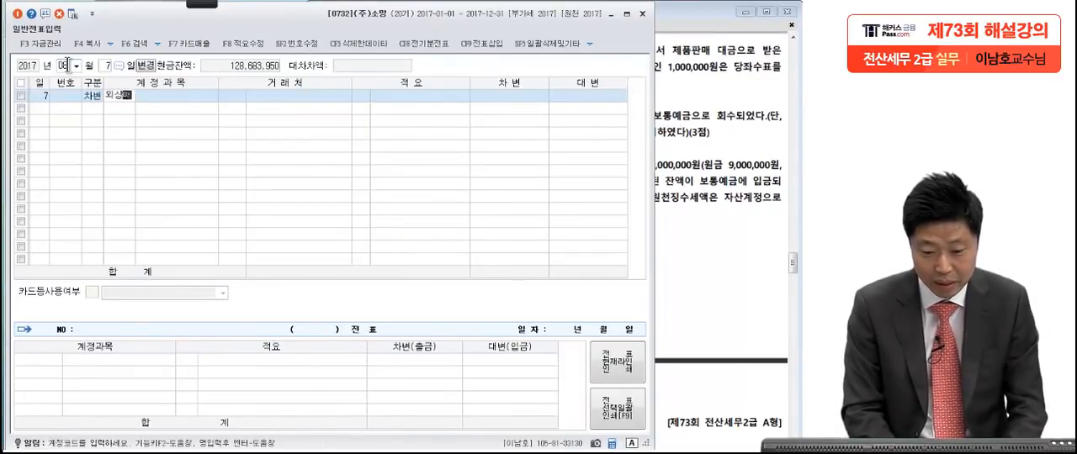
{"action": "key", "text": "Return"}
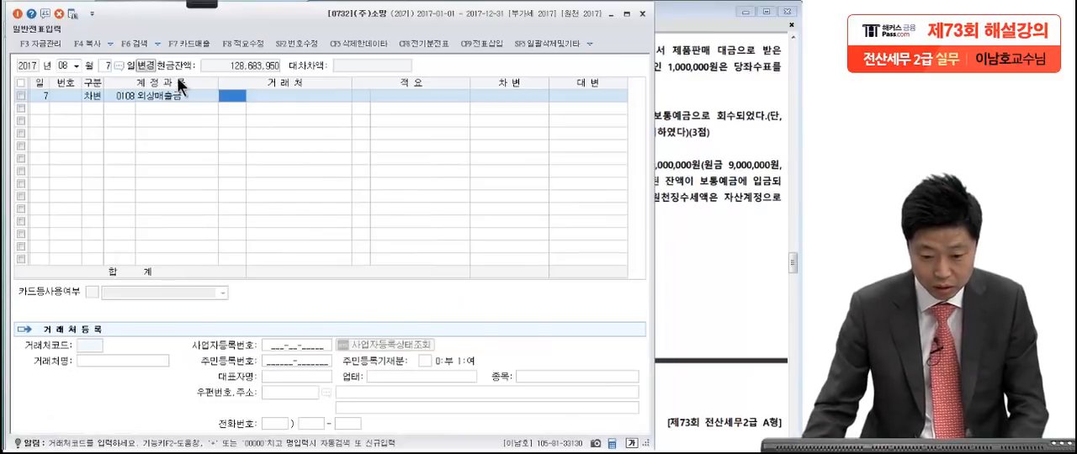
Step: Set the August 7 debit line's account to 0251 외상매입금 through the account code search
{"action": "left_click", "coordinate": [126, 92]}
{"action": "key", "text": "F2"}
{"action": "type", "text": "외상매입"}
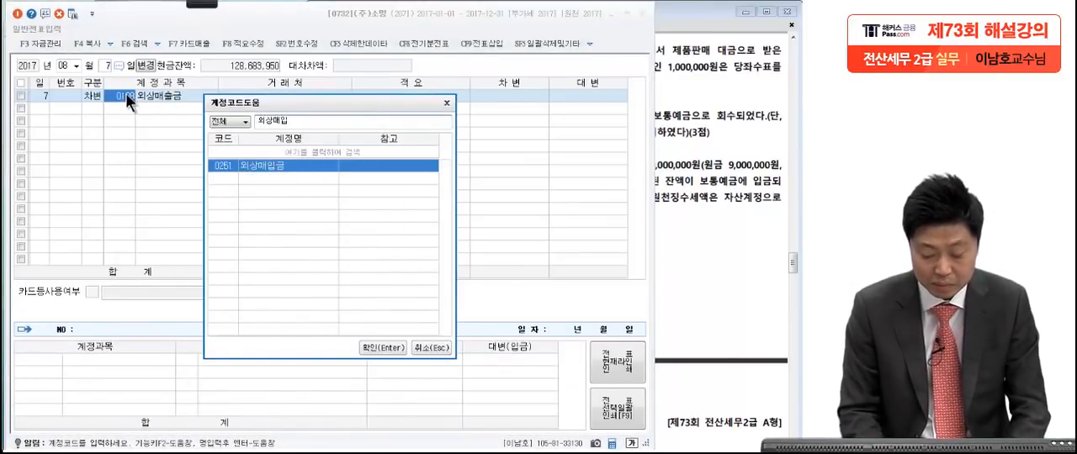
{"action": "key", "text": "Return"}
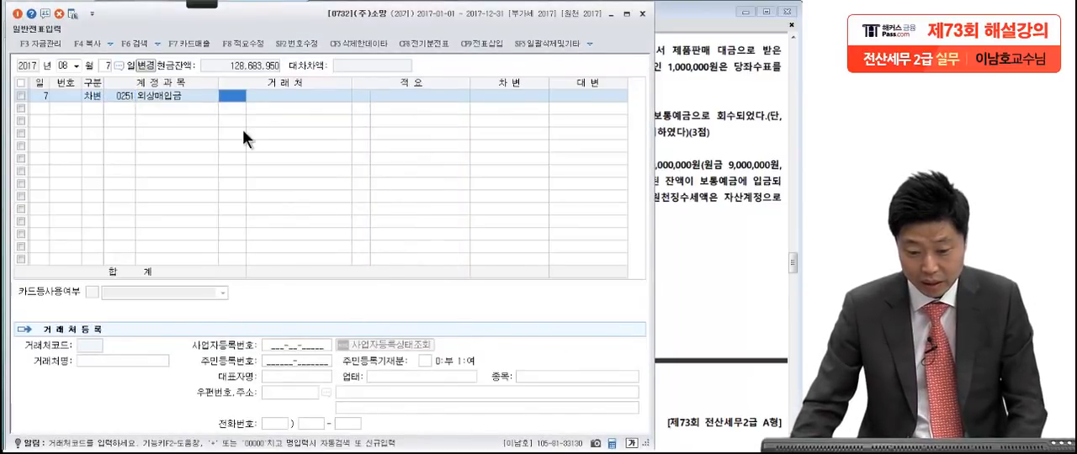
Step: Assign 00306 을미상사 from transaction [3] as the 외상매입금 line's trading partner (거래처)
{"action": "left_click", "coordinate": [715, 138]}
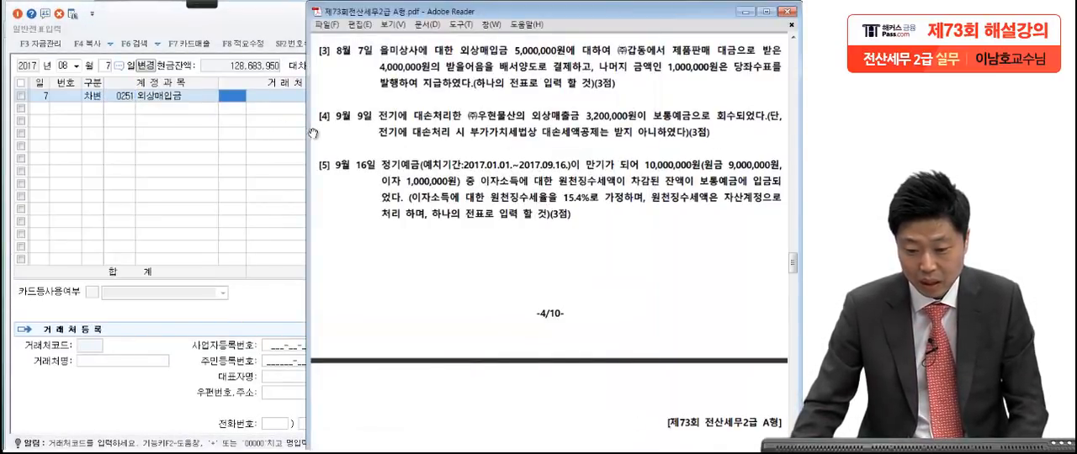
{"action": "left_click", "coordinate": [230, 105]}
{"action": "type", "text": "유미"}
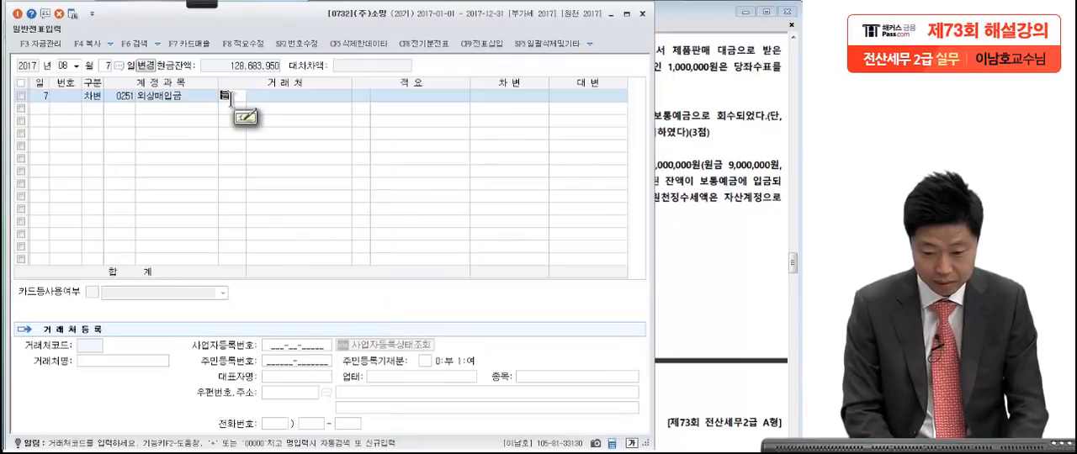
{"action": "key", "text": "Return"}
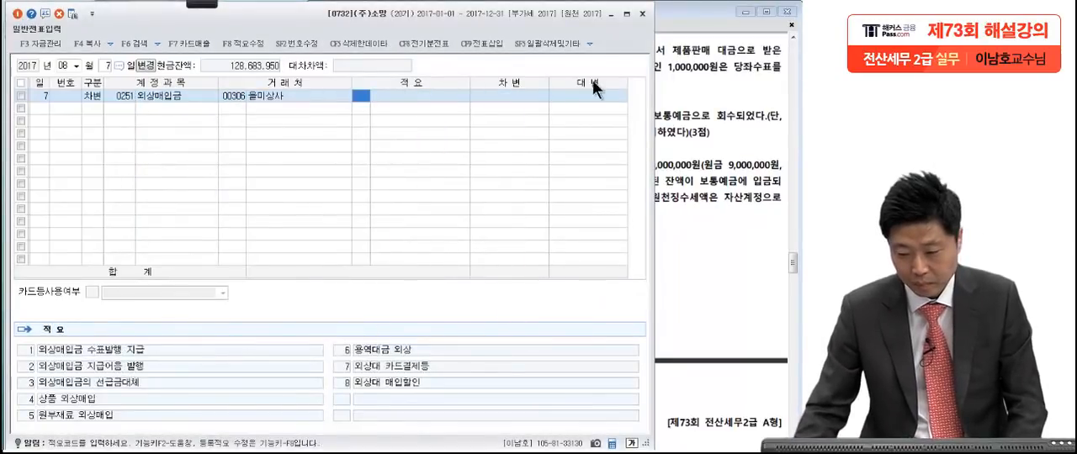
Step: Leave the 적요 blank and set the 외상매입금 line's debit amount to 5,000,000 from the exam text
{"action": "key", "text": "Return"}
{"action": "left_click", "coordinate": [712, 103]}
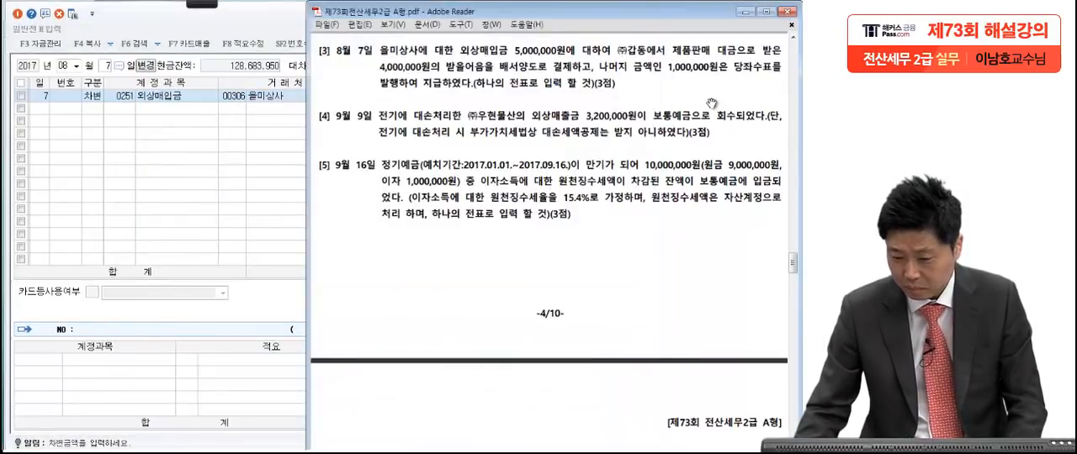
{"action": "left_click", "coordinate": [278, 199]}
{"action": "type", "text": "5000000"}
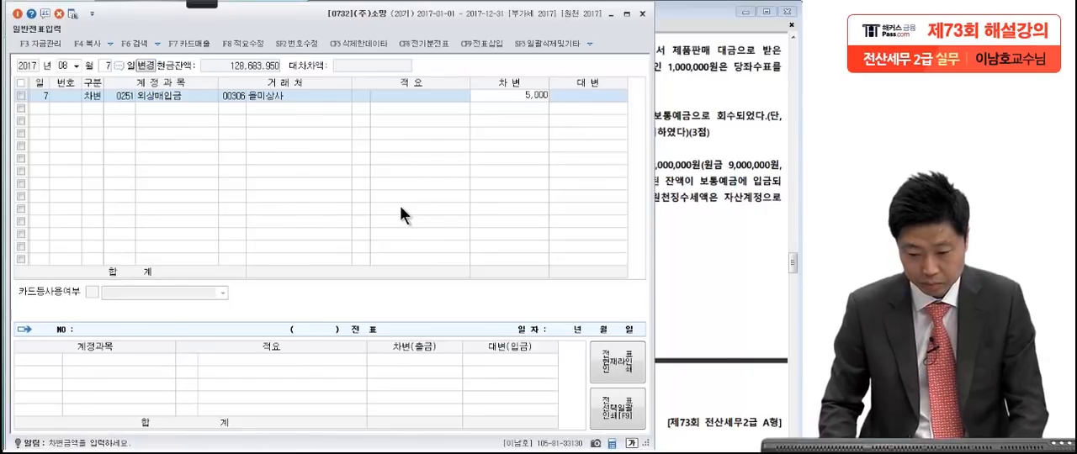
{"action": "key", "text": "Return"}
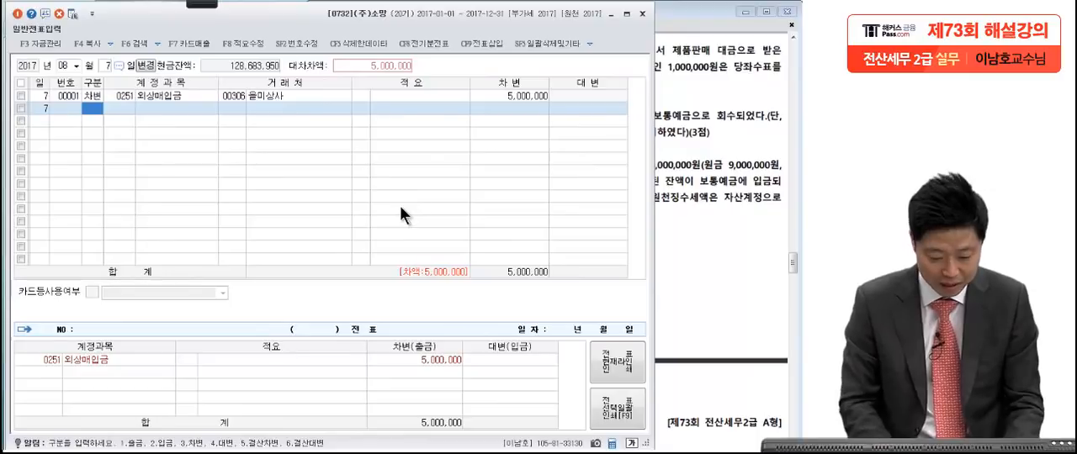
Step: Add a credit (대변) line to the August 7 voucher with account 0110 받을어음
{"action": "key", "text": "Return"}
{"action": "type", "text": "받을어음"}
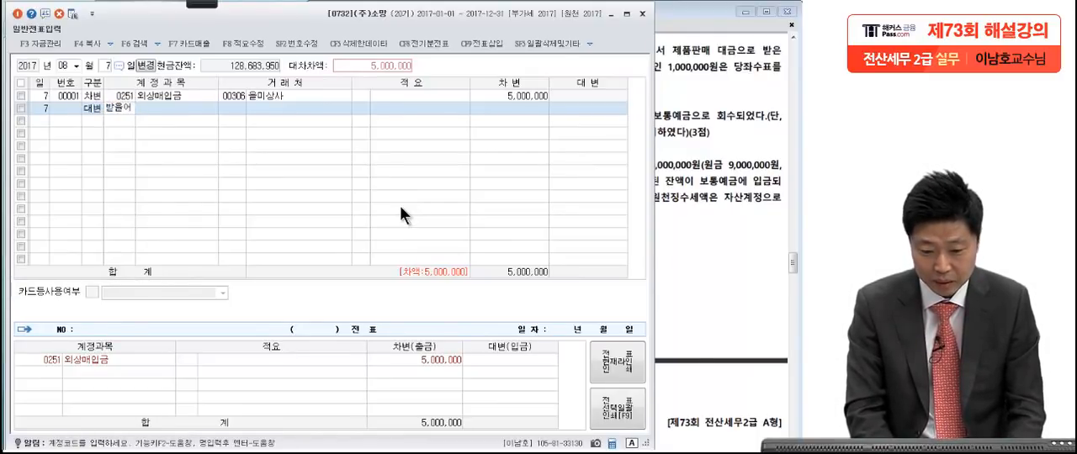
{"action": "key", "text": "Return"}
{"action": "key", "text": "Return"}
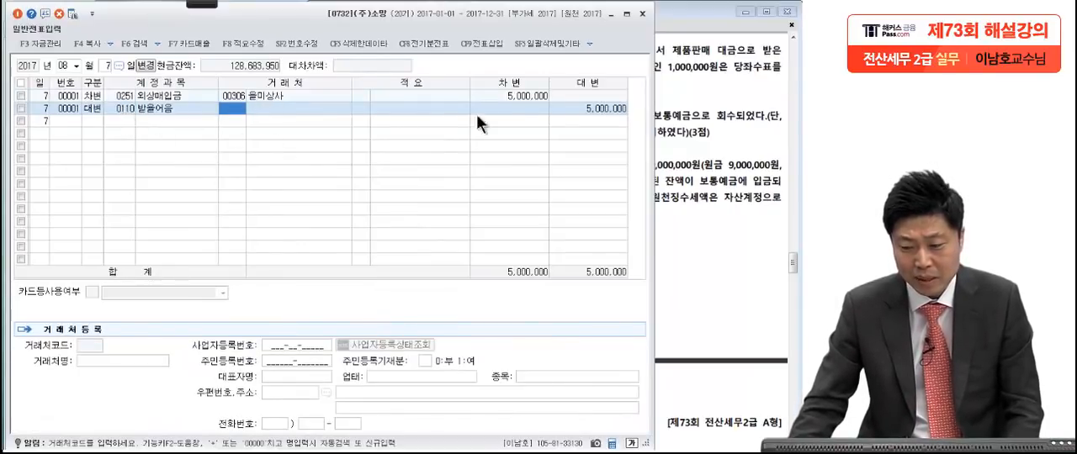
Step: Assign 00405 (주)갑동 from transaction [3] as the 받을어음 line's trading partner (거래처)
{"action": "left_click", "coordinate": [712, 128]}
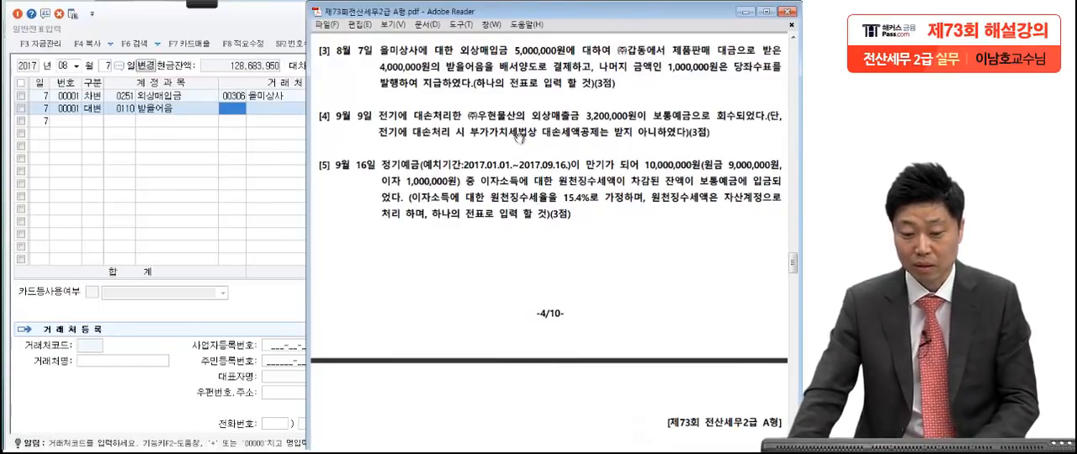
{"action": "left_click", "coordinate": [232, 110]}
{"action": "type", "text": "갑동"}
{"action": "key", "text": "Return"}
{"action": "key", "text": "Return"}
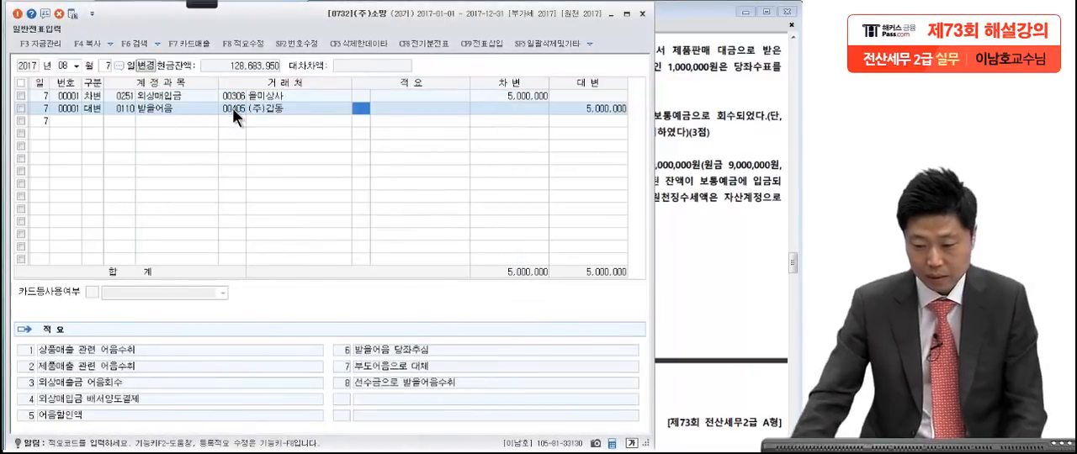
Step: Set the 받을어음 line's credit amount to 4,000,000
{"action": "left_click", "coordinate": [584, 104]}
{"action": "type", "text": "4,000"}
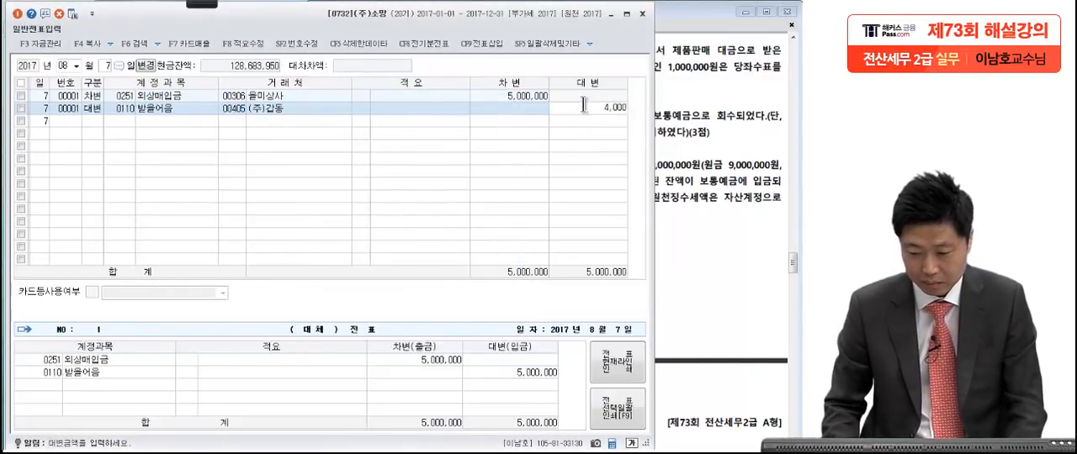
{"action": "type", "text": ",000"}
{"action": "key", "text": "Return"}
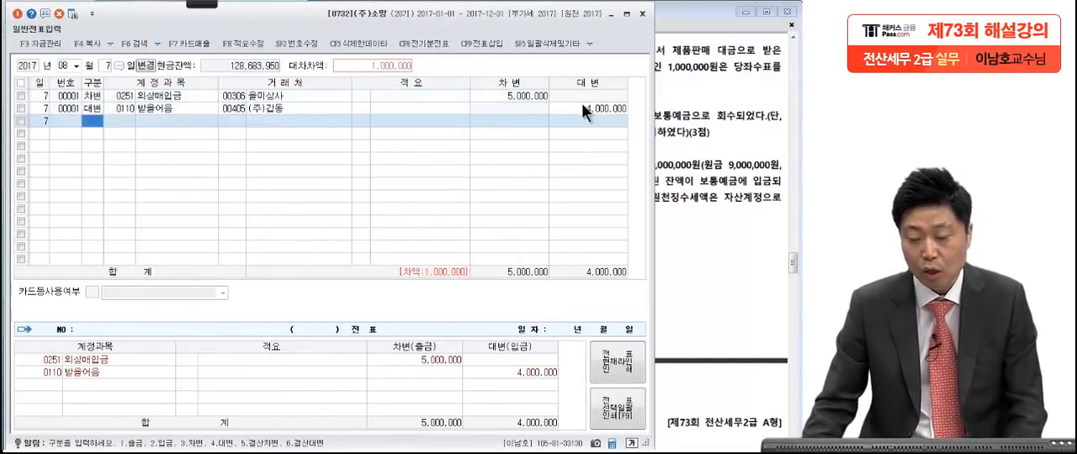
Step: Add a second credit (대변) line for 0102 당좌예금 with 1,000,000, leaving the trading partner and 적요 blank
{"action": "left_click", "coordinate": [729, 132]}
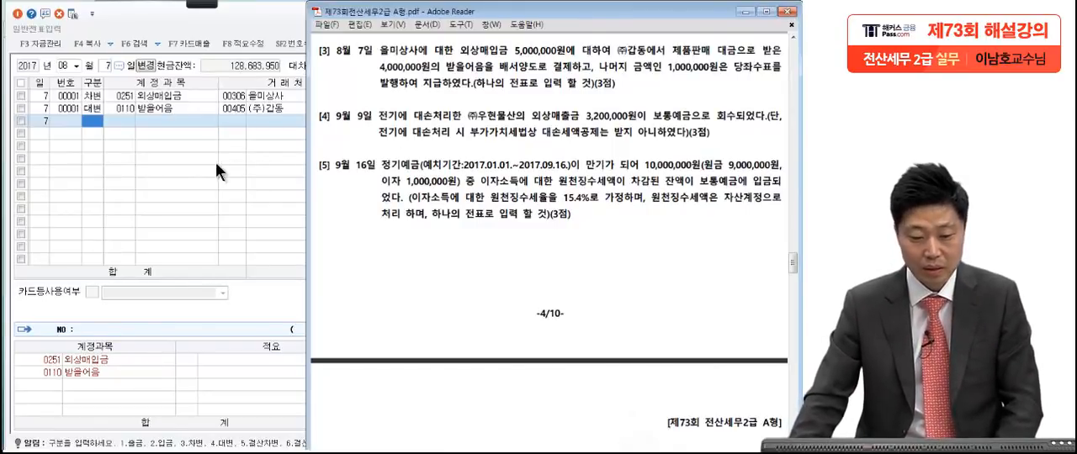
{"action": "left_click", "coordinate": [101, 137]}
{"action": "type", "text": "4"}
{"action": "key", "text": "Return"}
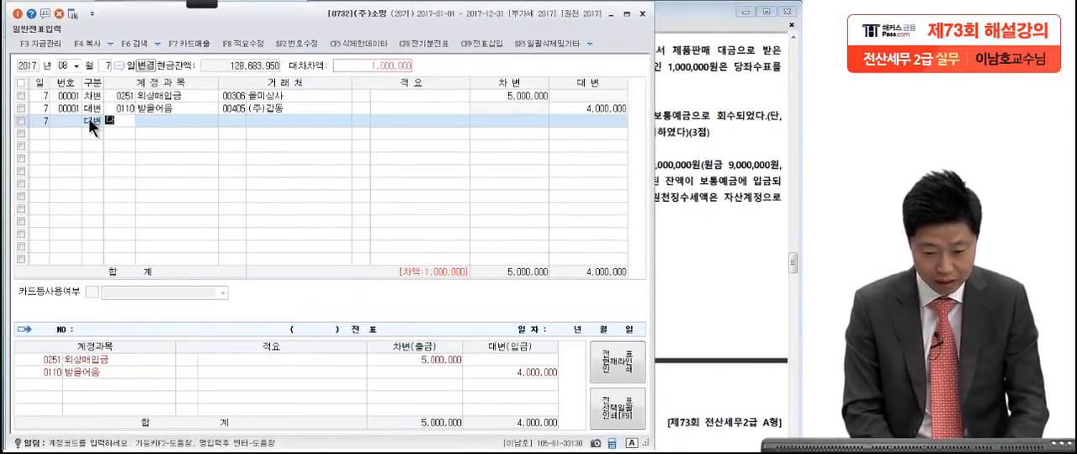
{"action": "type", "text": "당좌"}
{"action": "key", "text": "Return"}
{"action": "key", "text": "Return"}
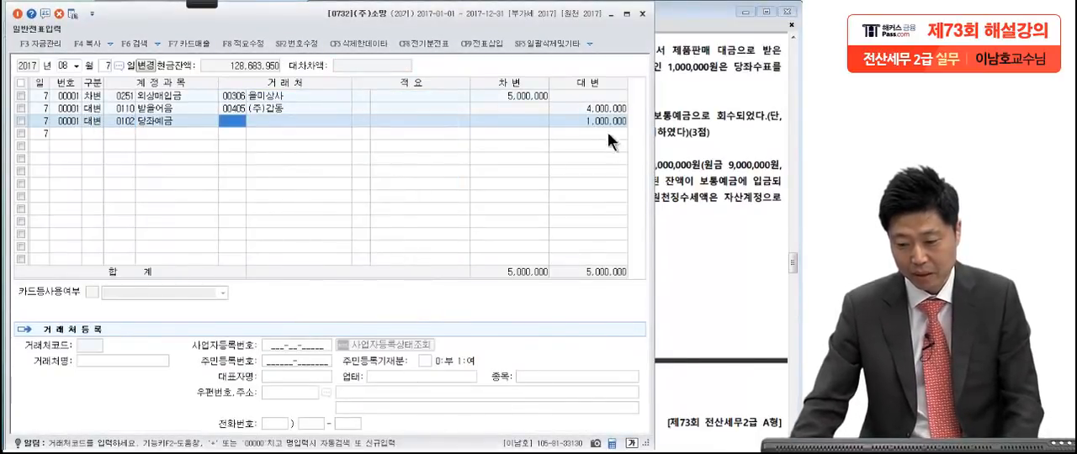
{"action": "key", "text": "Return"}
{"action": "key", "text": "Return"}
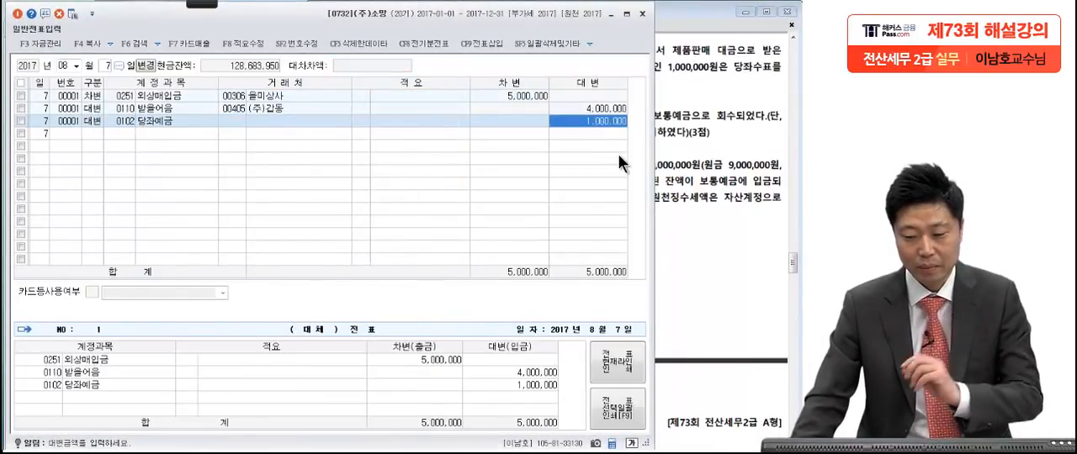
Step: Examine transaction [4] in the exam PDF, marking the 보통예금 collection and the 대손세액공제 condition in red
{"action": "left_click", "coordinate": [732, 187]}
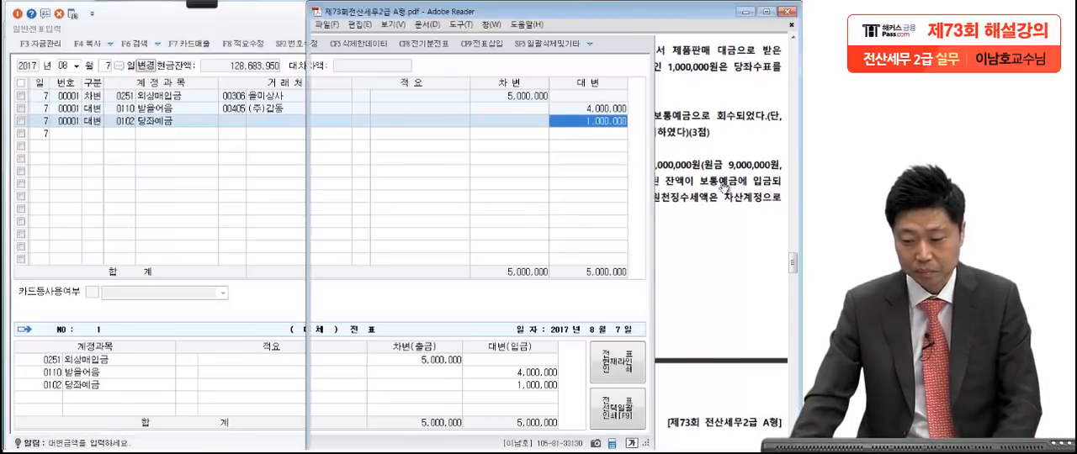
{"action": "scroll", "coordinate": [722, 220], "scroll_direction": "down", "scroll_amount": 5}
{"action": "left_click_drag", "start_coordinate": [723, 219], "coordinate": [718, 215]}
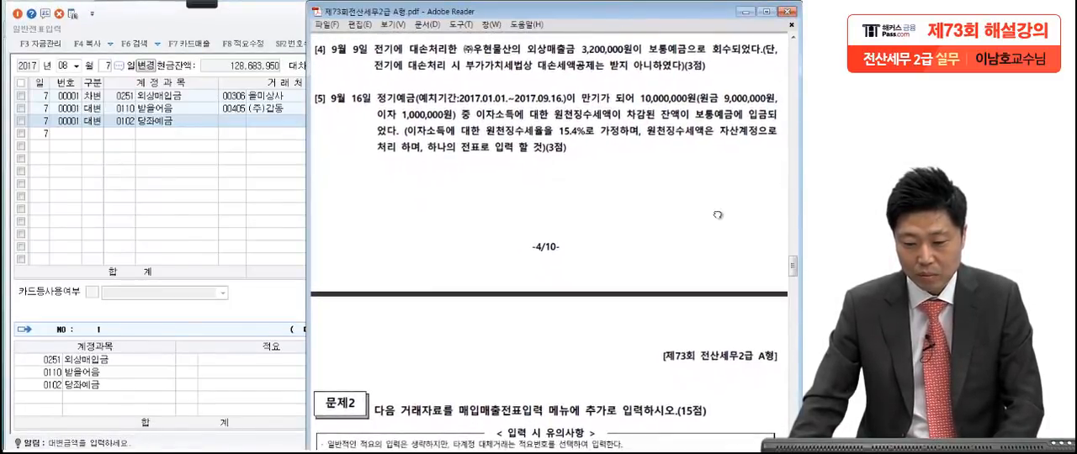
{"action": "left_click", "coordinate": [196, 5]}
{"action": "left_click", "coordinate": [23, 15]}
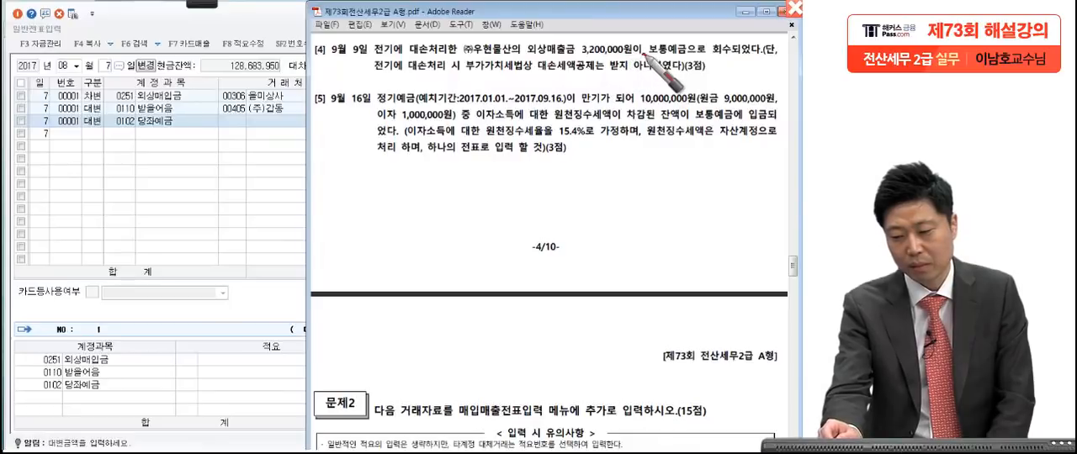
{"action": "mouse_move", "coordinate": [650, 57]}
{"action": "left_mouse_down"}
{"action": "mouse_move", "coordinate": [730, 57]}
{"action": "mouse_move", "coordinate": [693, 59]}
{"action": "left_mouse_up"}
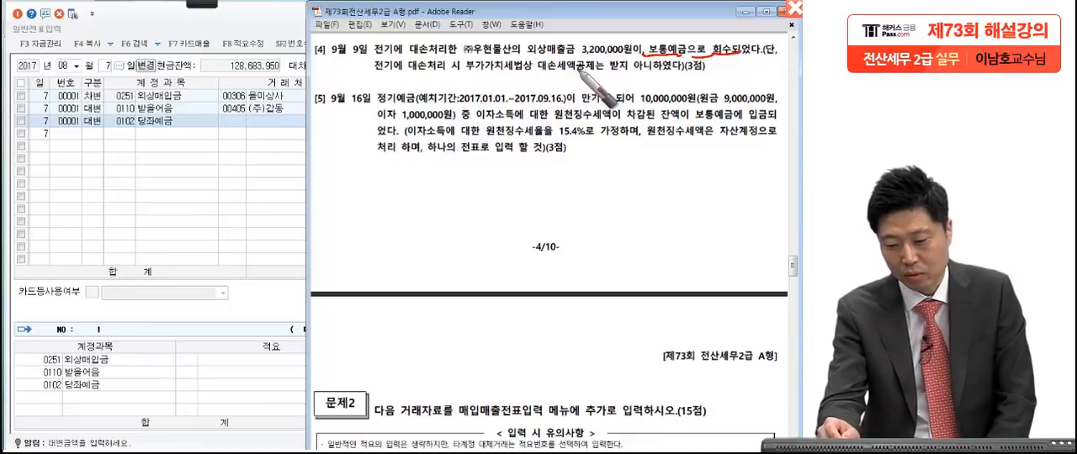
{"action": "left_click", "coordinate": [714, 77]}
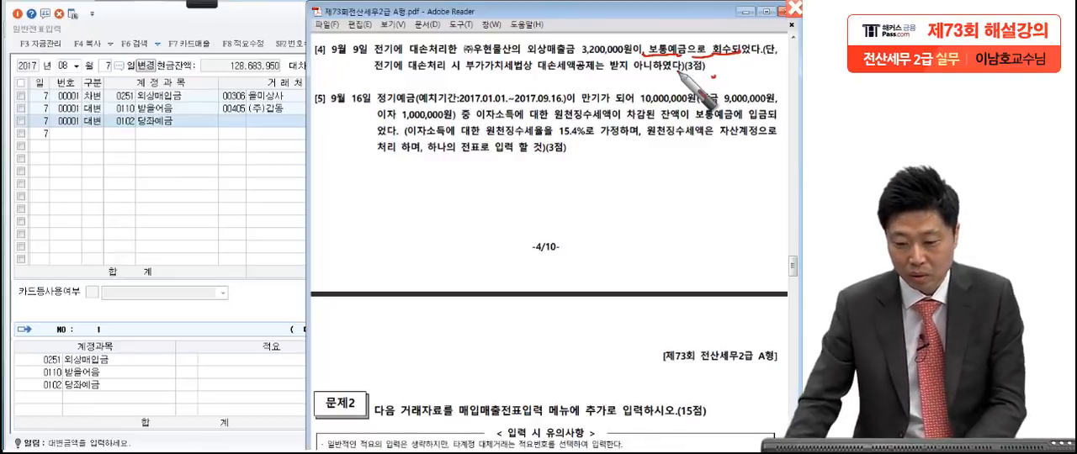
{"action": "left_click_drag", "start_coordinate": [463, 80], "coordinate": [606, 80]}
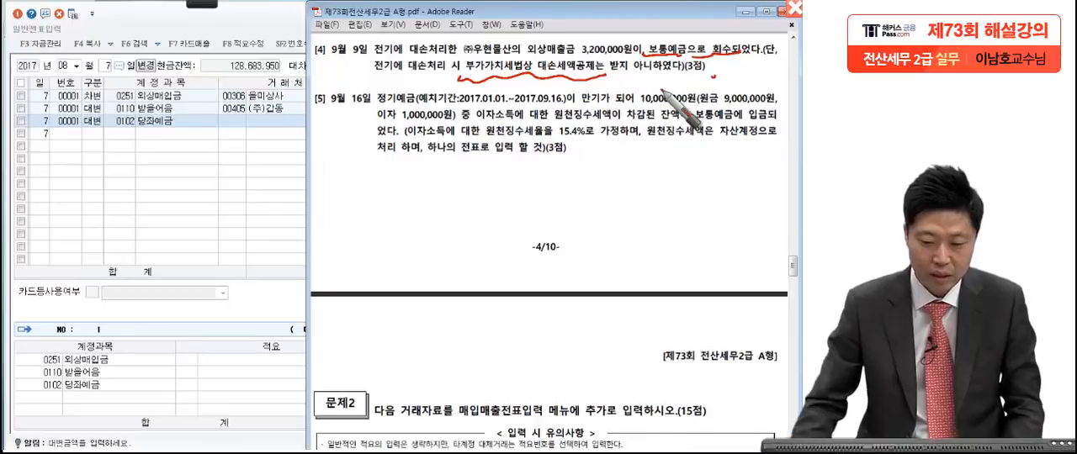
{"action": "key", "text": "Escape"}
Step: Switch the voucher date to September 9 and start a debit (차변) line with account 0103 보통예금
{"action": "left_click", "coordinate": [262, 210]}
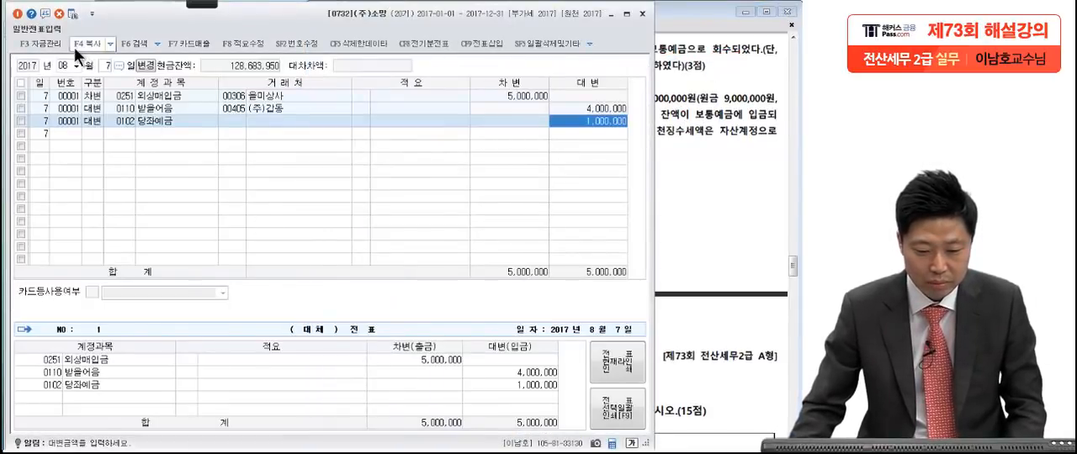
{"action": "left_click", "coordinate": [65, 65]}
{"action": "type", "text": "099"}
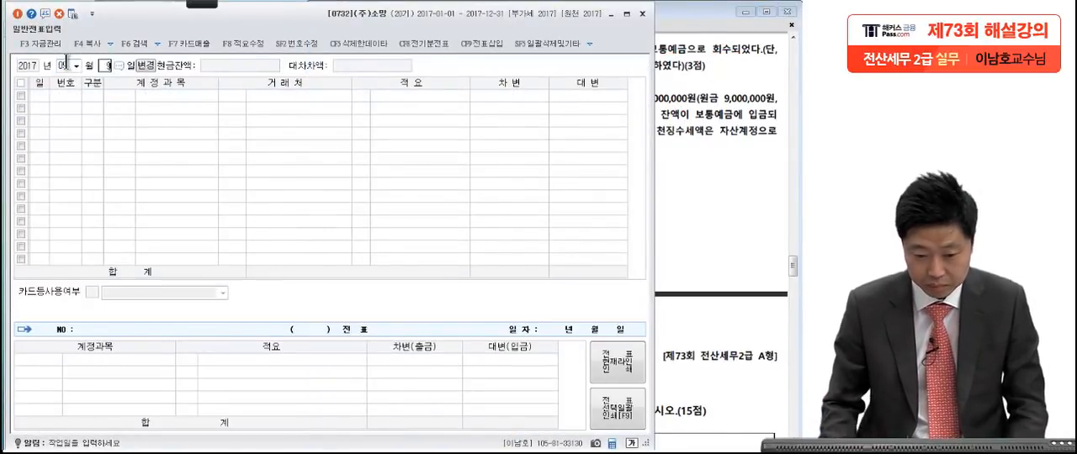
{"action": "key", "text": "Return"}
{"action": "type", "text": "3보통"}
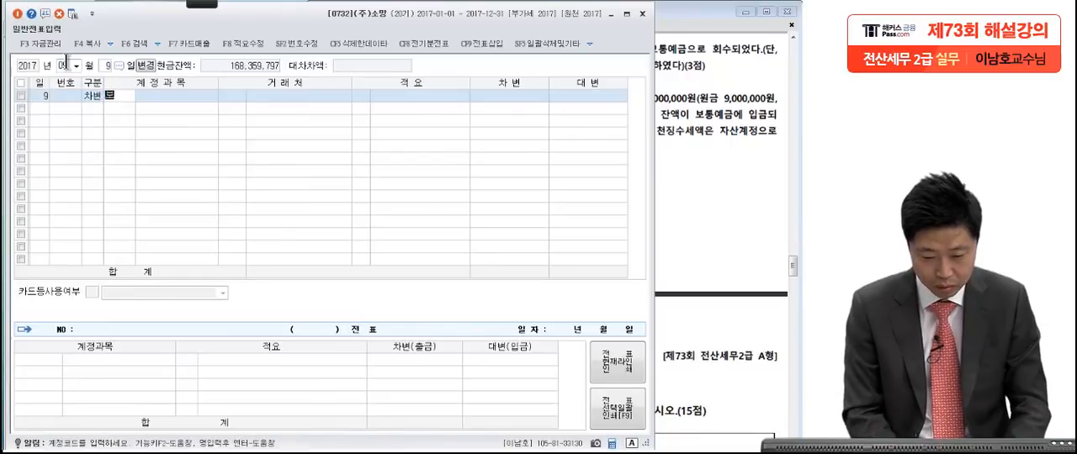
{"action": "key", "text": "Return"}
{"action": "key", "text": "Return"}
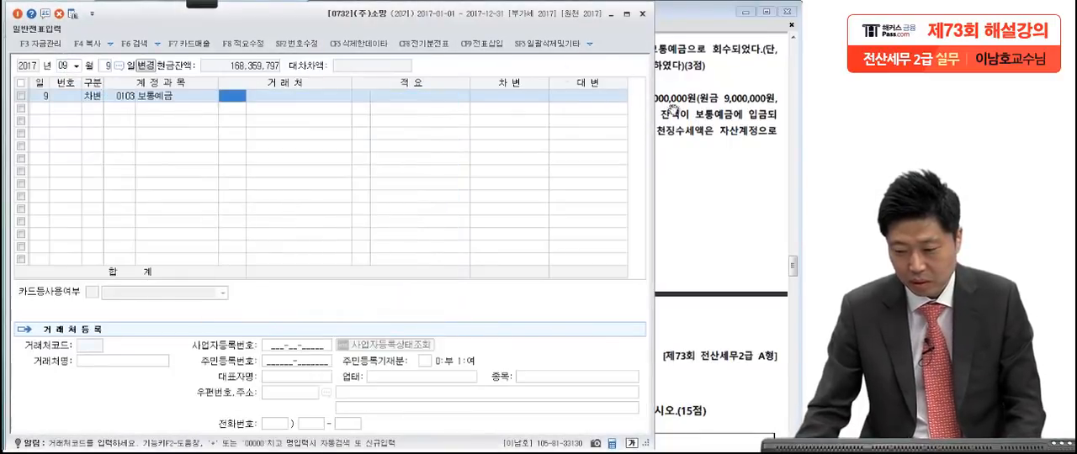
Step: Leave the trading partner blank and set the 보통예금 line's debit amount to 3,200,000
{"action": "key", "text": "alt+Tab"}
{"action": "left_click", "coordinate": [217, 165]}
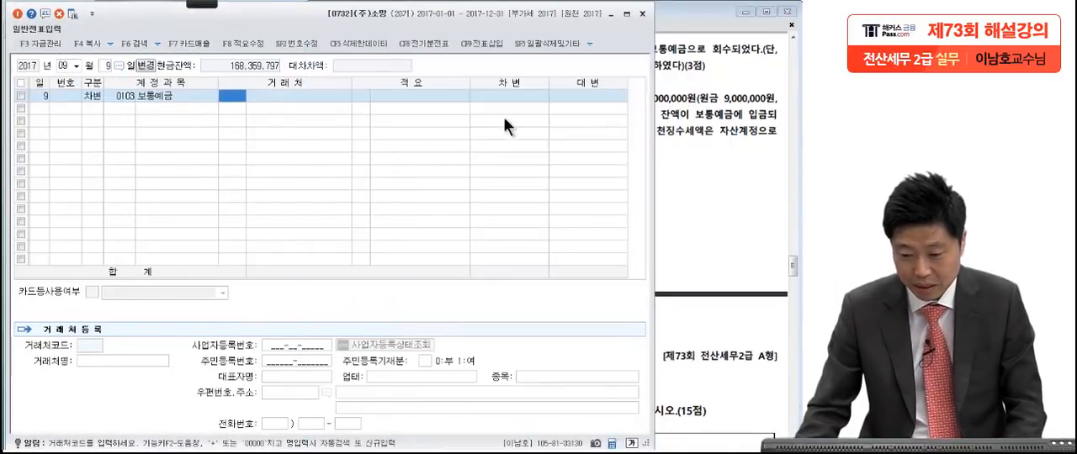
{"action": "left_click", "coordinate": [516, 99]}
{"action": "type", "text": "3200000"}
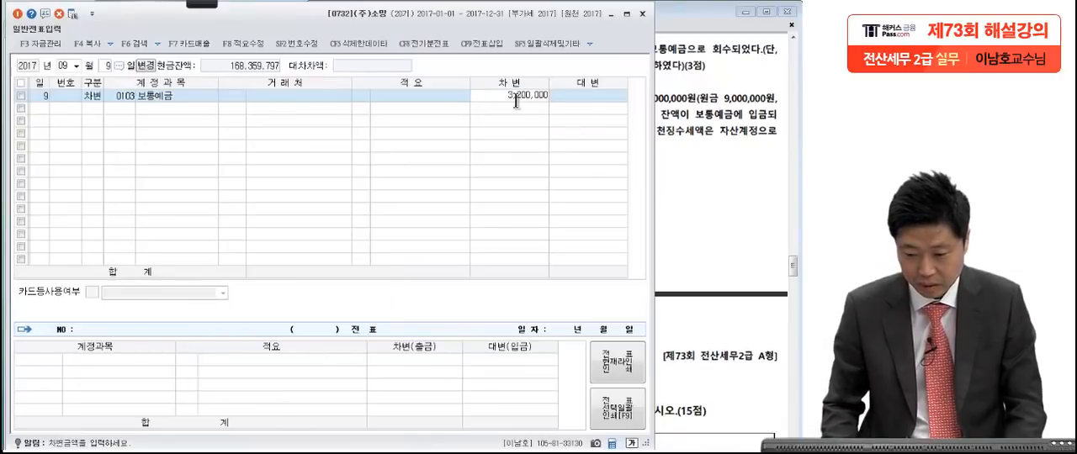
{"action": "key", "text": "Return"}
{"action": "key", "text": "Return"}
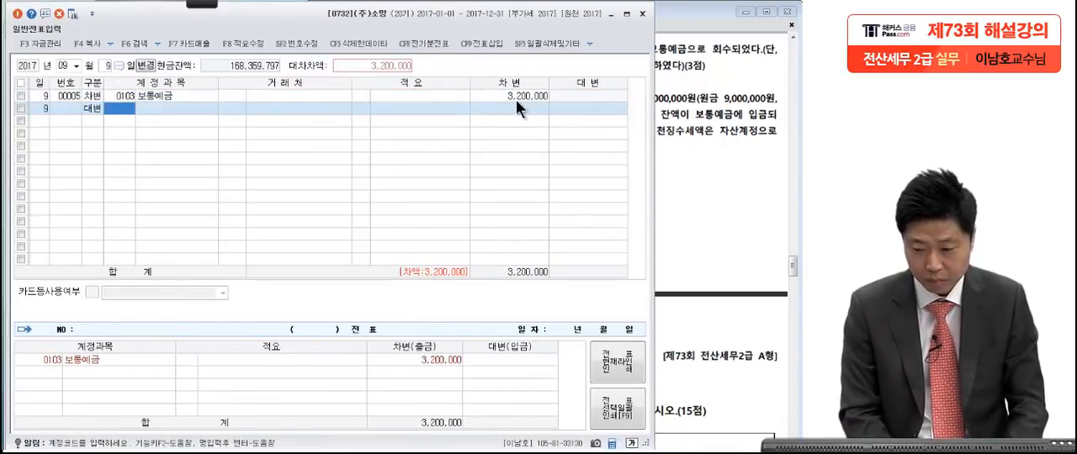
Step: Add a credit (대변) line of 3,200,000 with account 0109 대손충당금 for 외상매출금, leaving the trading partner blank
{"action": "key", "text": "alt+Tab"}
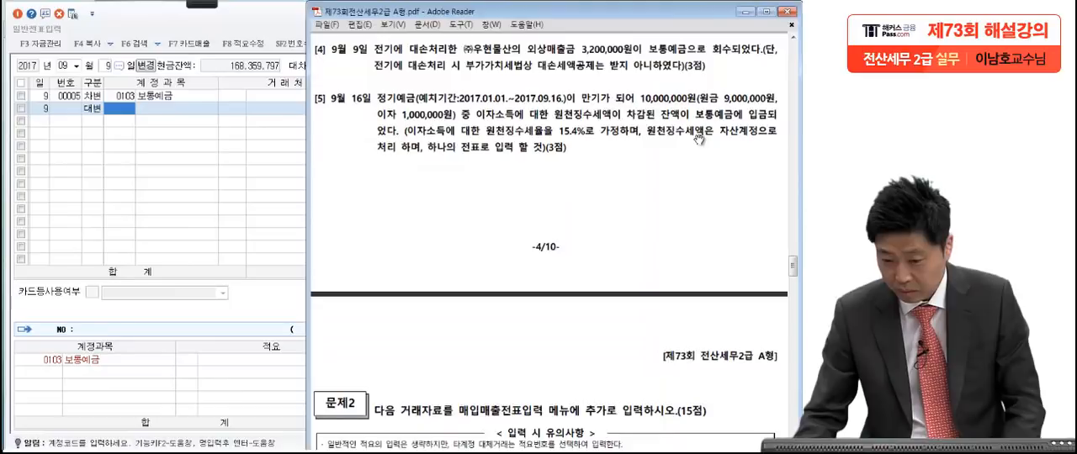
{"action": "left_click", "coordinate": [217, 165]}
{"action": "type", "text": "대손충"}
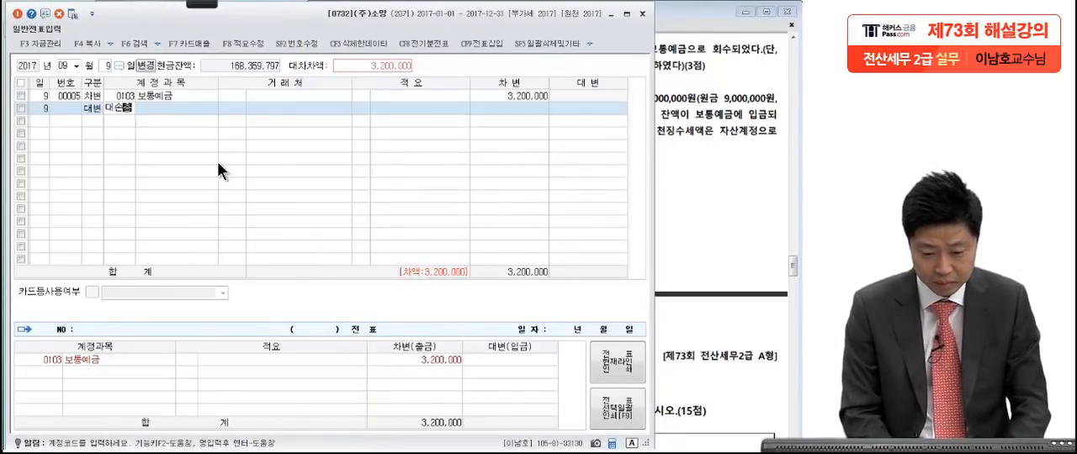
{"action": "key", "text": "Return"}
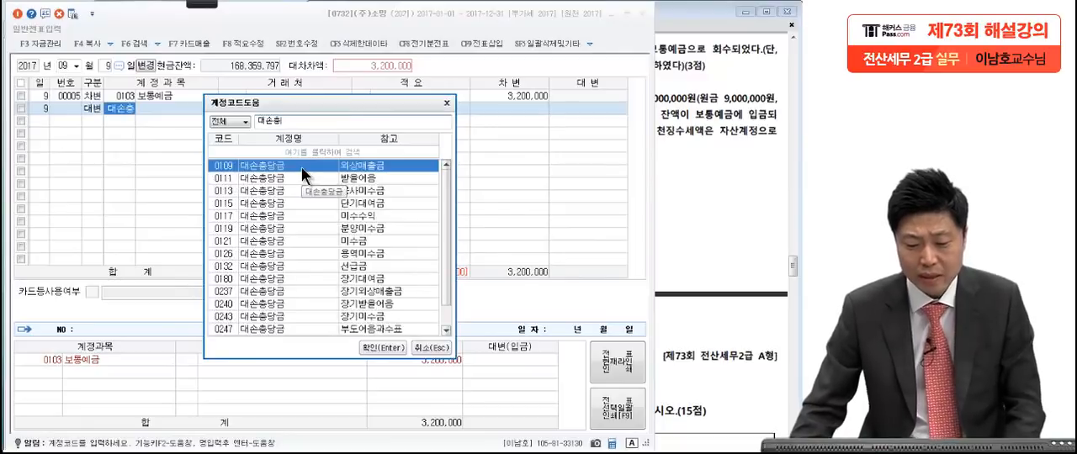
{"action": "key", "text": "Return"}
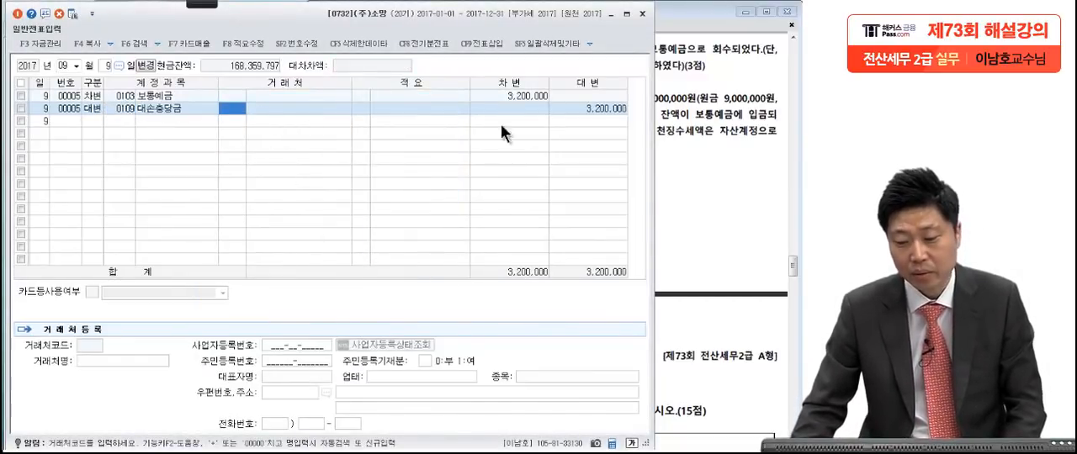
{"action": "left_click", "coordinate": [606, 107]}
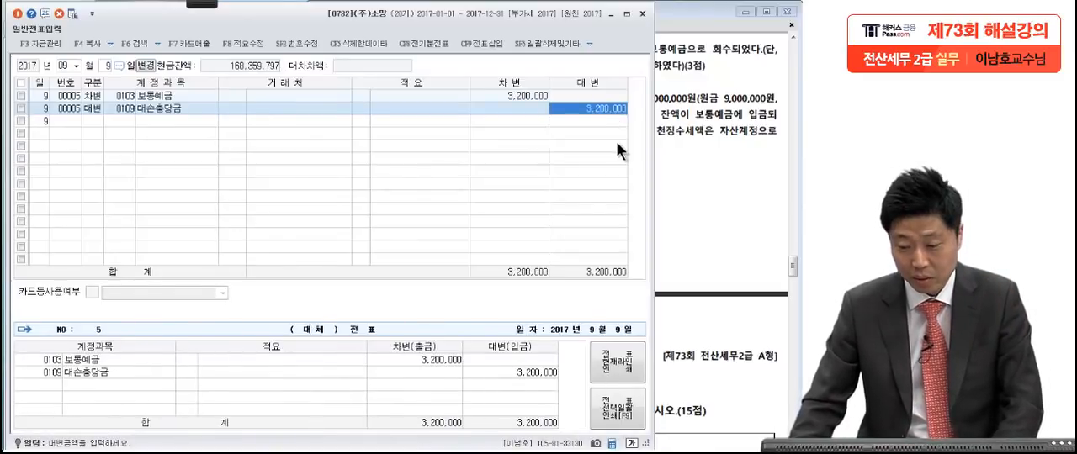
Step: Examine transaction [5] in the exam PDF, marking the 정기예금, 10,000,000원, the 15.4% withholding rate and the 자산계정 condition in red
{"action": "left_click", "coordinate": [702, 156]}
{"action": "scroll", "coordinate": [676, 279], "scroll_direction": "down", "scroll_amount": 2}
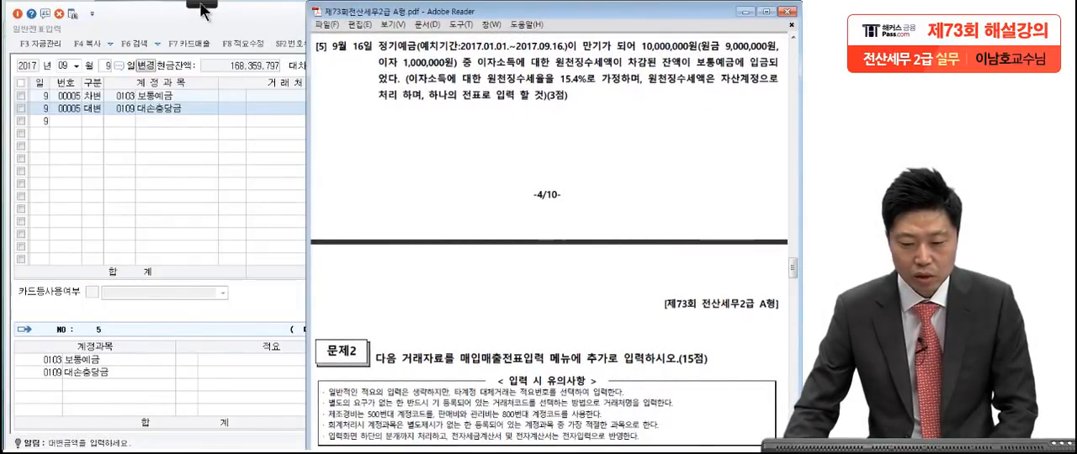
{"action": "key", "text": "ctrl+2"}
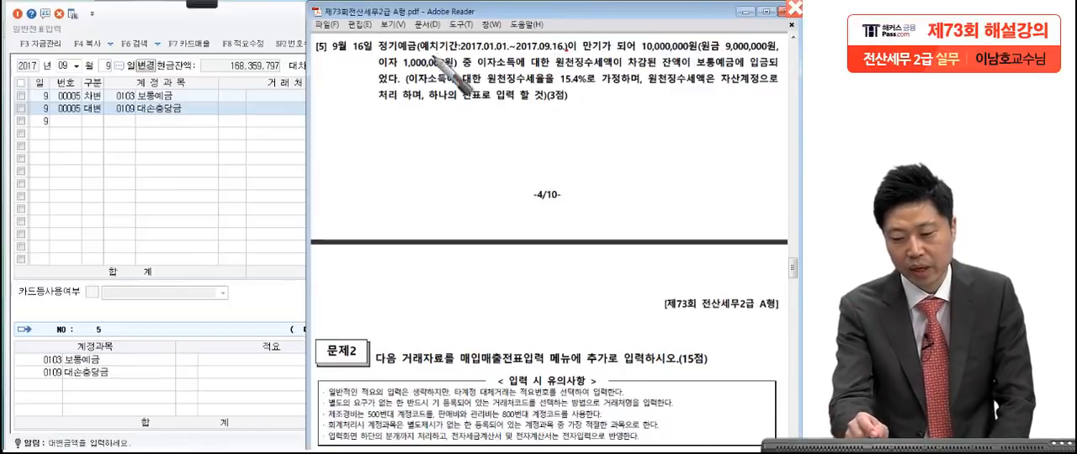
{"action": "left_click_drag", "start_coordinate": [638, 50], "coordinate": [635, 55]}
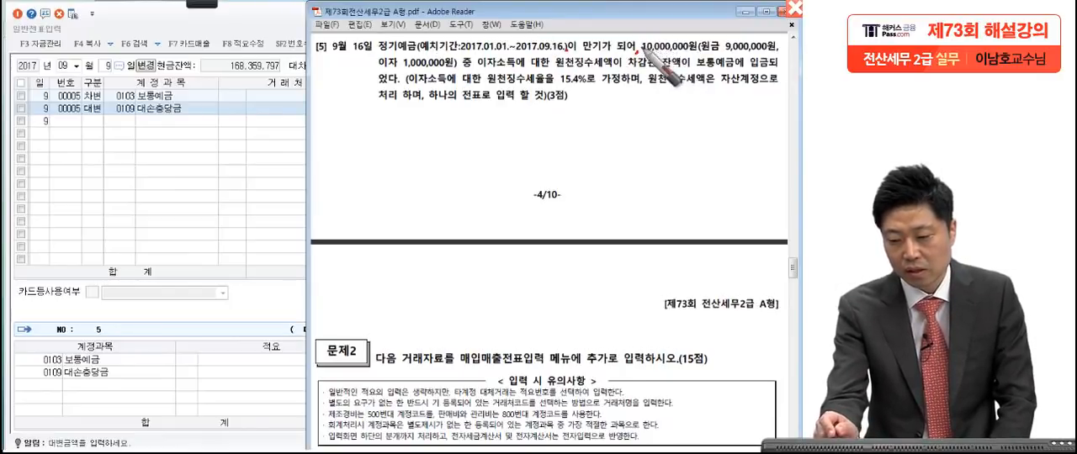
{"action": "left_click_drag", "start_coordinate": [774, 57], "coordinate": [775, 63]}
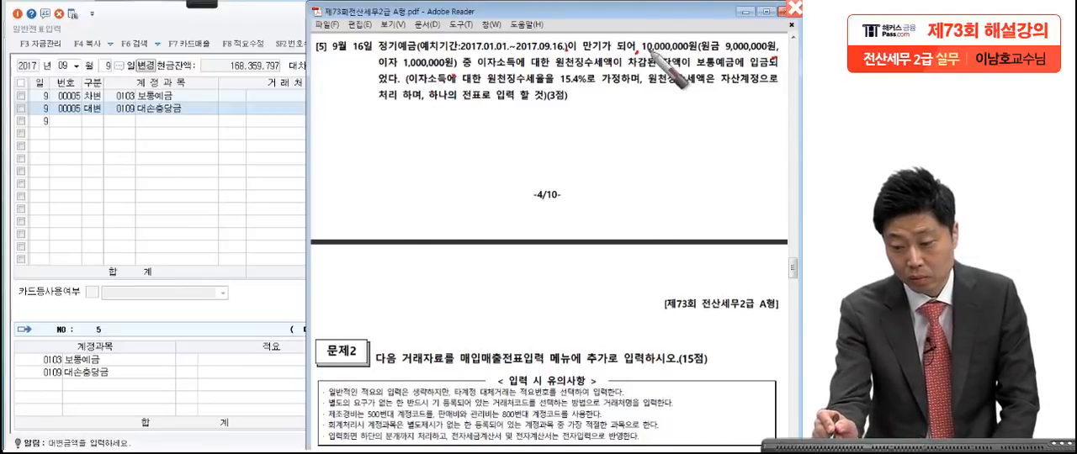
{"action": "left_click_drag", "start_coordinate": [643, 53], "coordinate": [705, 50]}
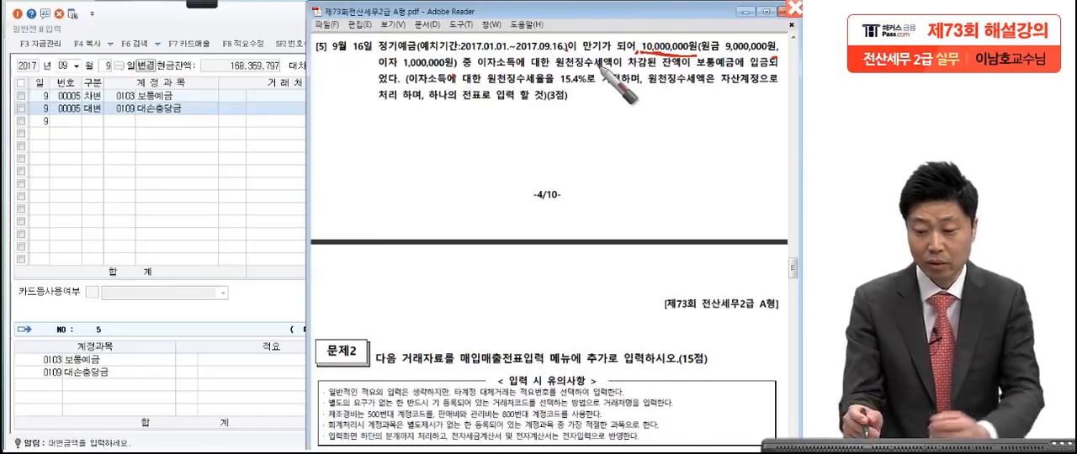
{"action": "left_click_drag", "start_coordinate": [443, 74], "coordinate": [481, 71]}
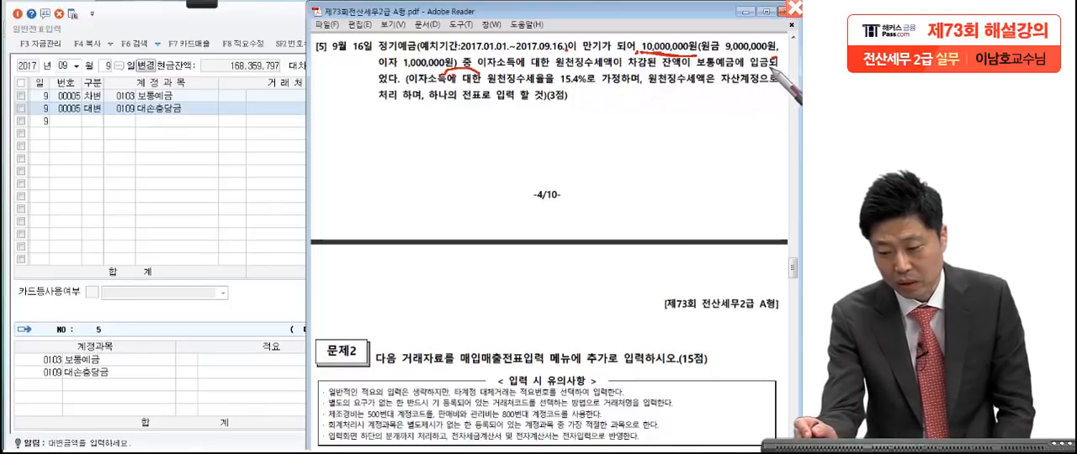
{"action": "left_click_drag", "start_coordinate": [398, 79], "coordinate": [400, 84]}
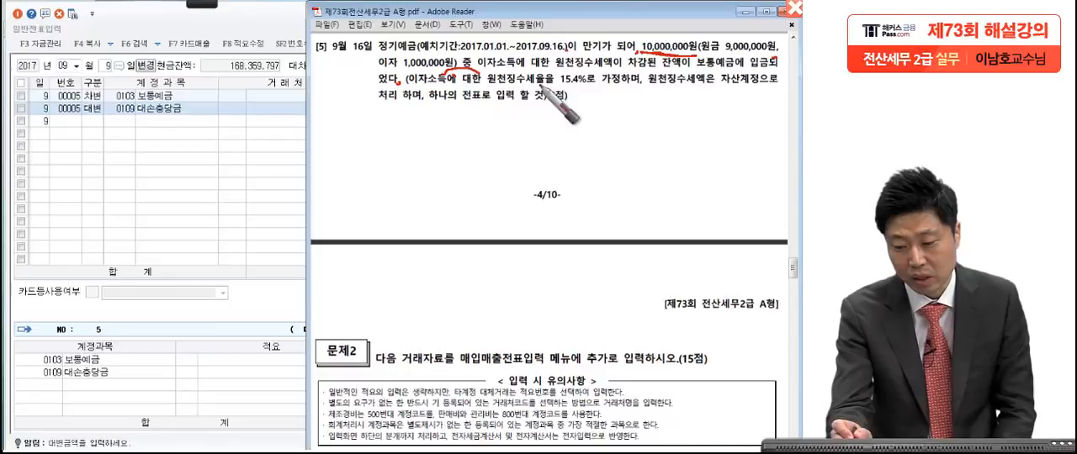
{"action": "left_click_drag", "start_coordinate": [591, 88], "coordinate": [550, 89]}
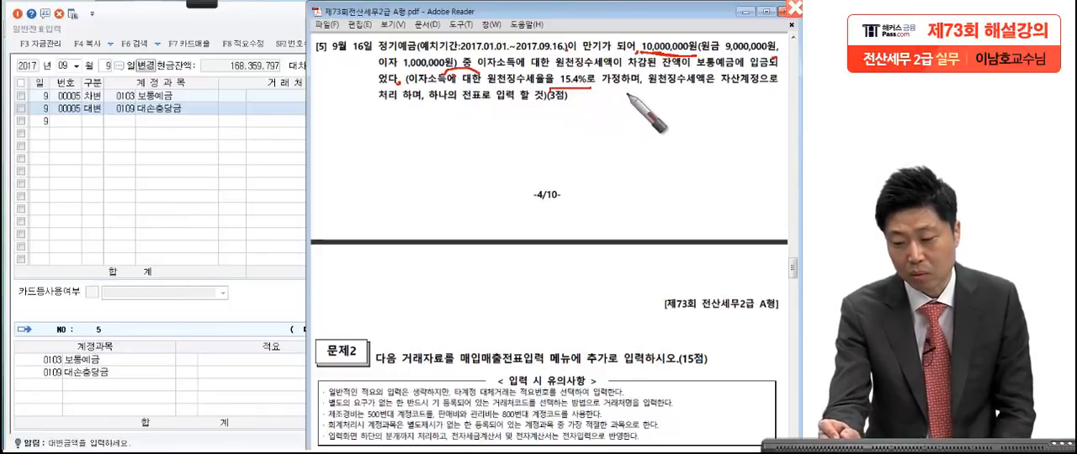
{"action": "left_click_drag", "start_coordinate": [636, 89], "coordinate": [639, 94]}
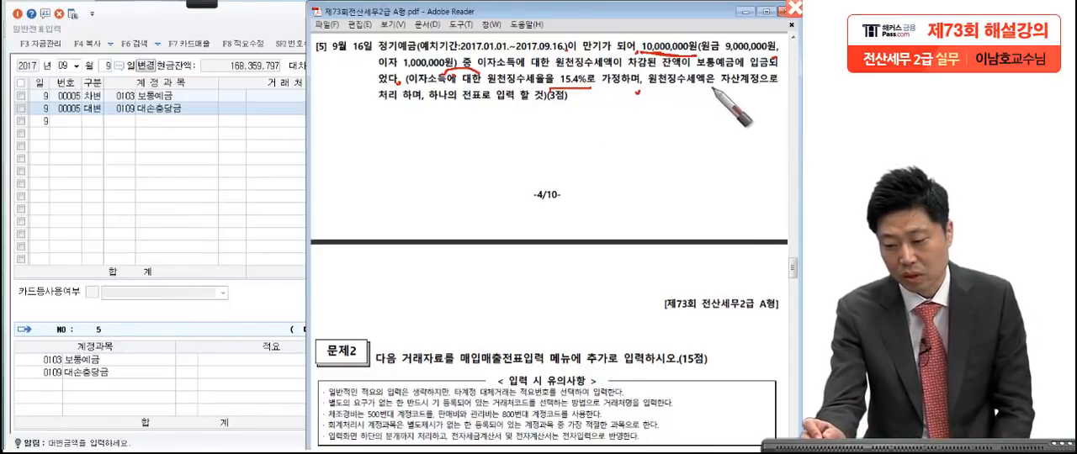
{"action": "left_click_drag", "start_coordinate": [758, 85], "coordinate": [716, 87]}
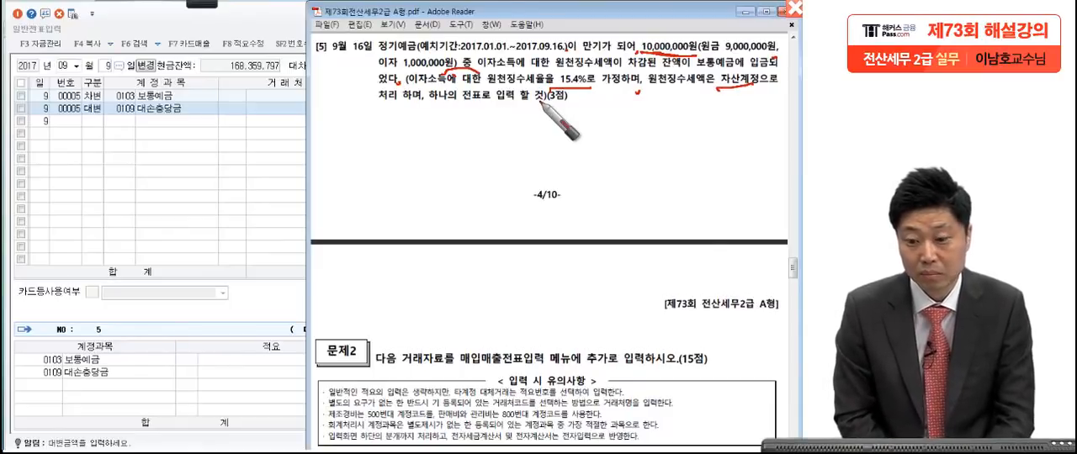
{"action": "left_click_drag", "start_coordinate": [379, 49], "coordinate": [421, 50]}
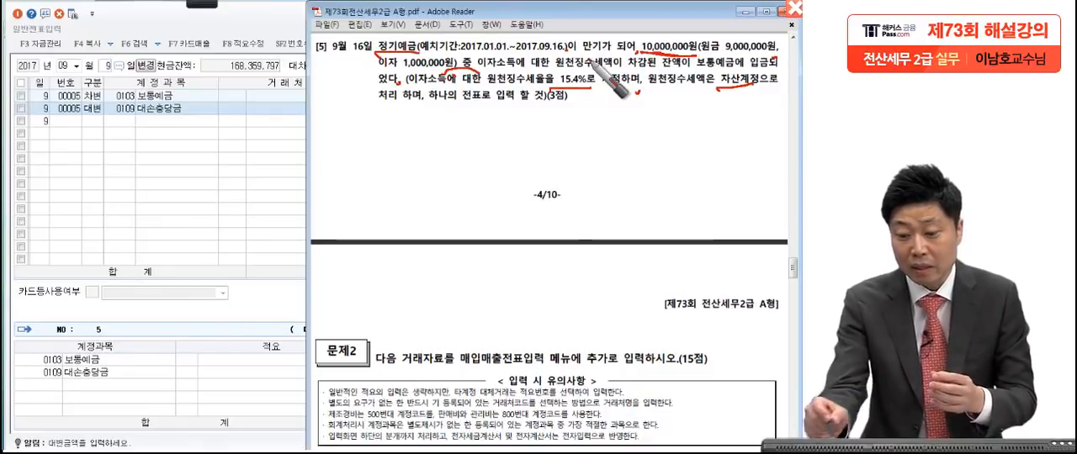
{"action": "left_click_drag", "start_coordinate": [409, 56], "coordinate": [403, 93]}
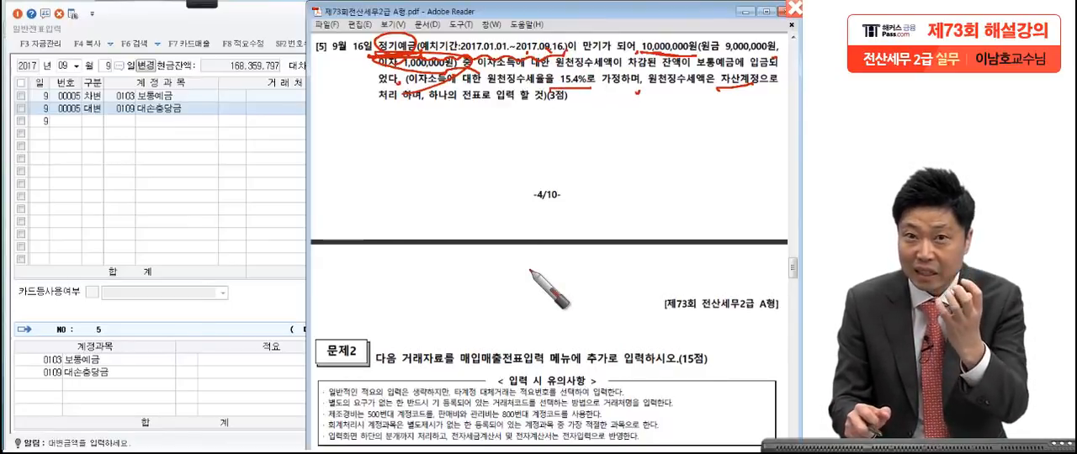
{"action": "mouse_move", "coordinate": [410, 39]}
{"action": "left_mouse_down"}
{"action": "mouse_move", "coordinate": [376, 49]}
{"action": "mouse_move", "coordinate": [390, 71]}
{"action": "left_mouse_up"}
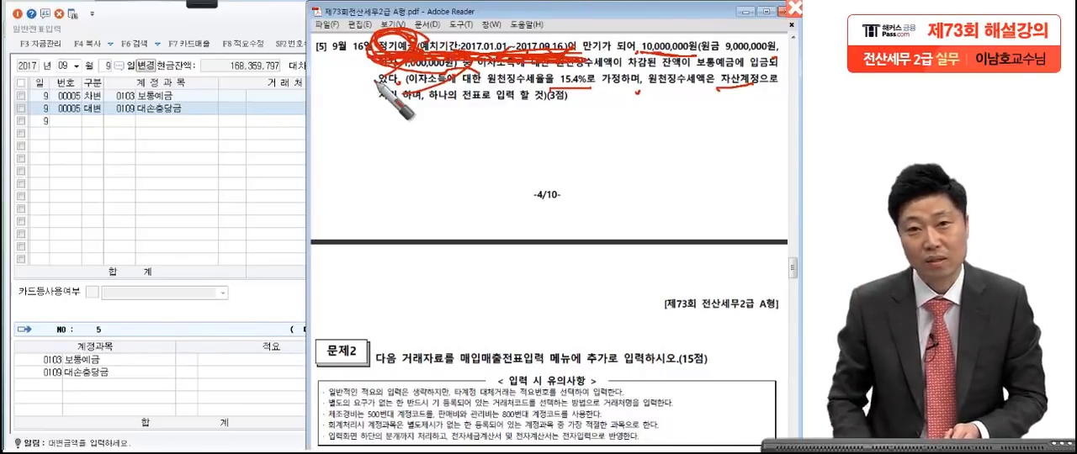
{"action": "key", "text": "Escape"}
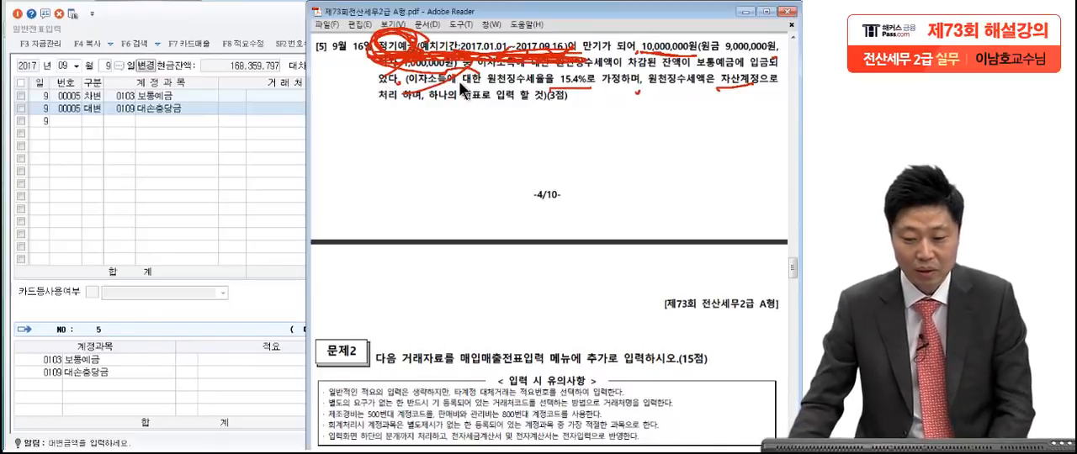
Step: Return to the general voucher entry and switch the voucher date to September 16
{"action": "left_click", "coordinate": [104, 82]}
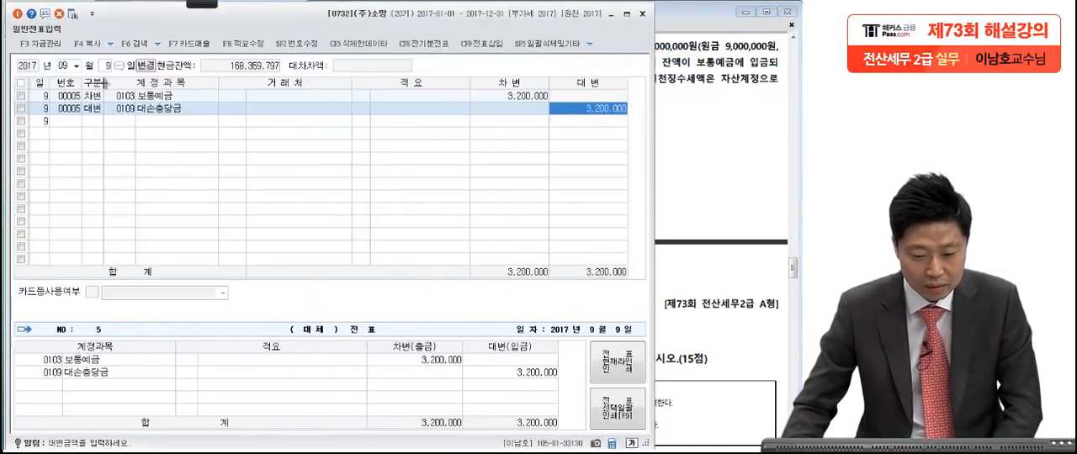
{"action": "left_click", "coordinate": [107, 66]}
{"action": "type", "text": "16"}
{"action": "key", "text": "Return"}
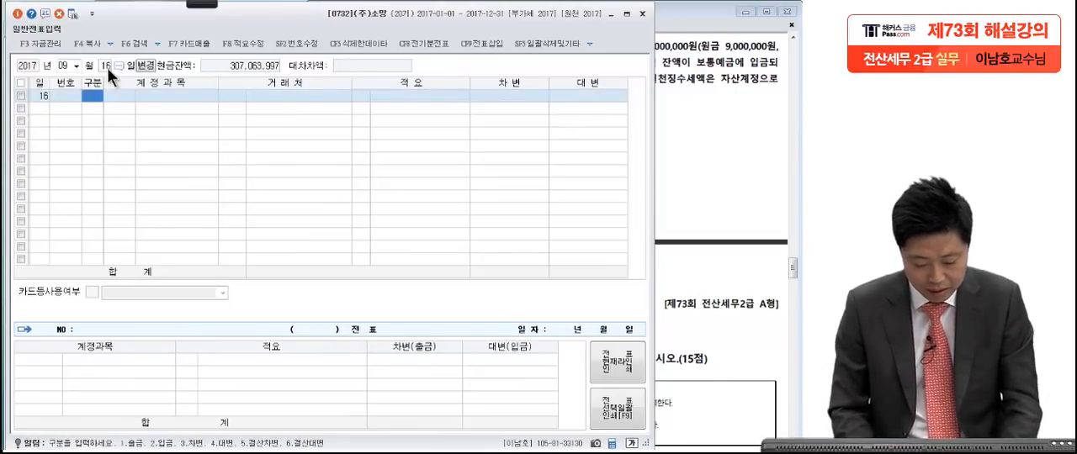
Step: Add a credit (대변) line of 9,000,000 with account 0105 정기예금, leaving the trading partner blank
{"action": "type", "text": "4"}
{"action": "key", "text": "Return"}
{"action": "type", "text": "정기예"}
{"action": "key", "text": "Return"}
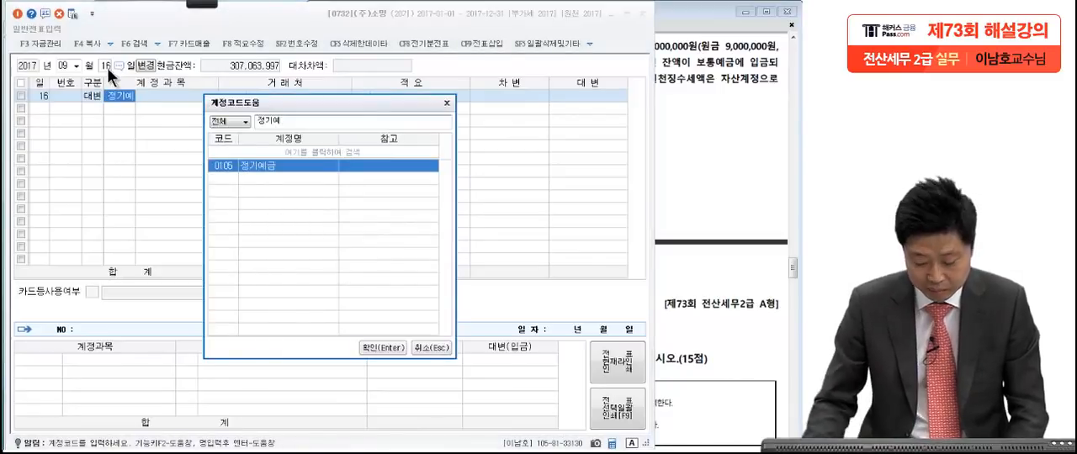
{"action": "key", "text": "Return"}
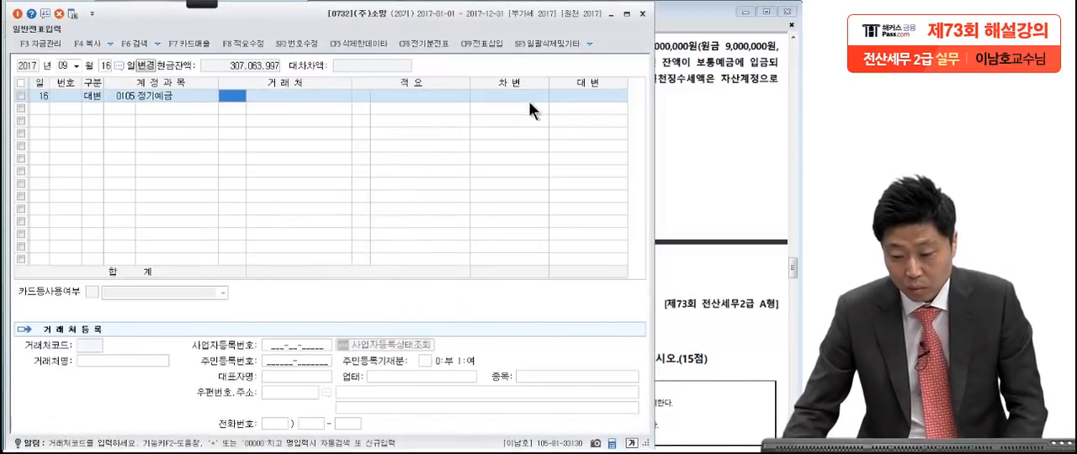
{"action": "key", "text": "Return"}
{"action": "key", "text": "Return"}
{"action": "type", "text": "9,000,00"}
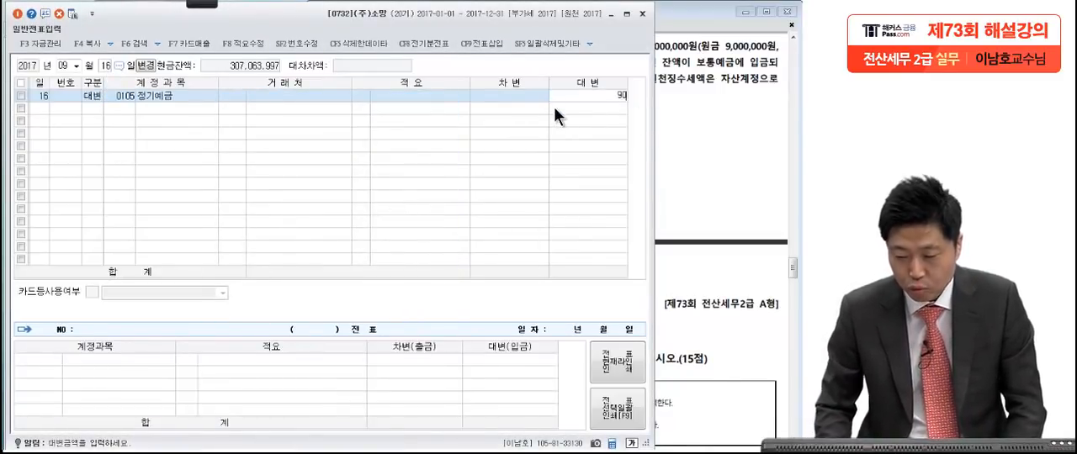
{"action": "type", "text": "0"}
{"action": "key", "text": "Return"}
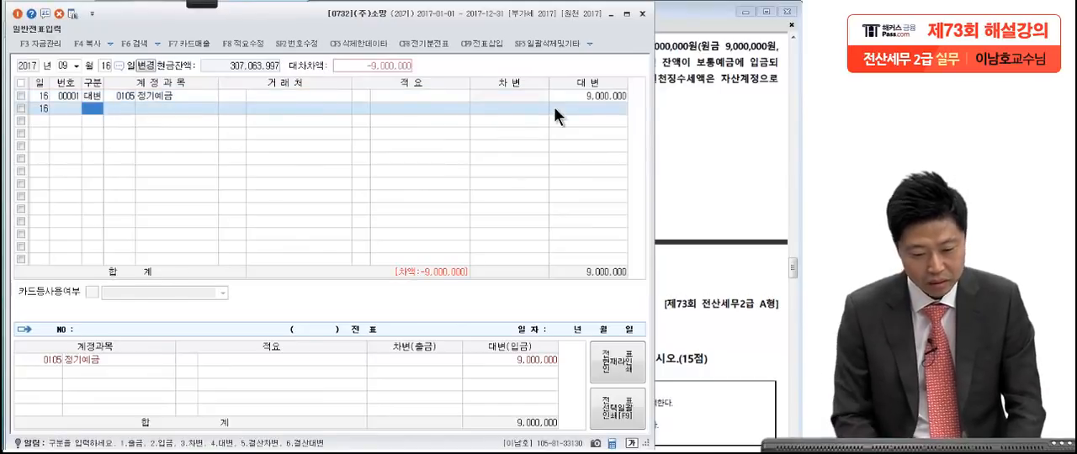
Step: Add a credit (대변) line of 1,000,000 with account 0901 이자수익, leaving the trading partner blank
{"action": "type", "text": "4"}
{"action": "key", "text": "Return"}
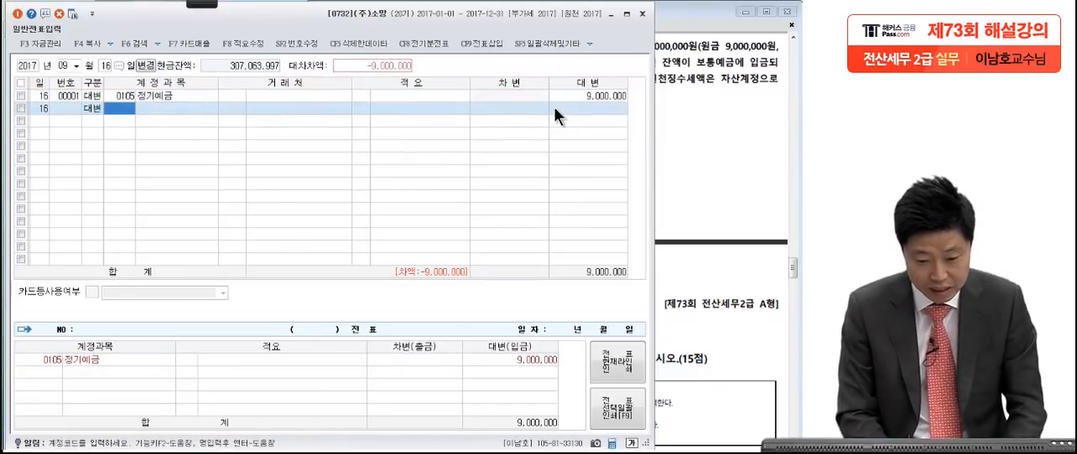
{"action": "type", "text": "이자수"}
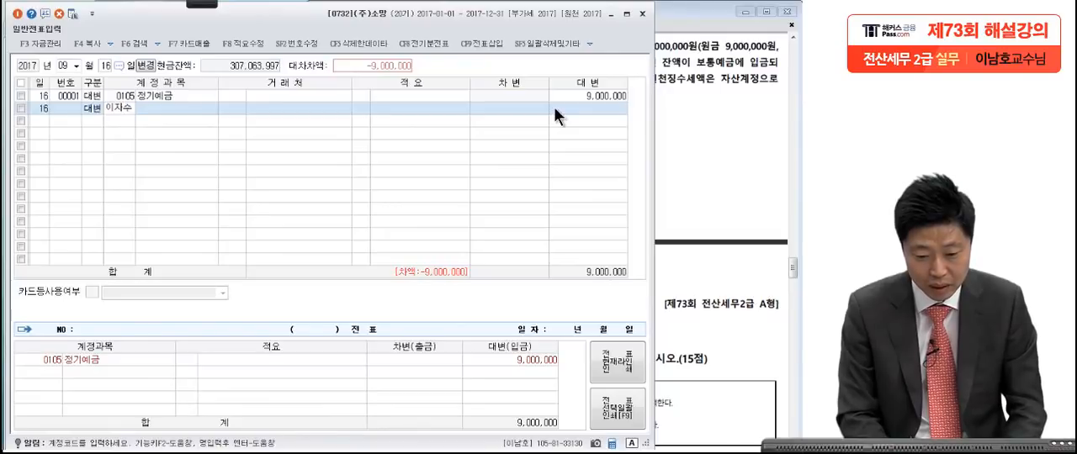
{"action": "key", "text": "Return"}
{"action": "key", "text": "Return"}
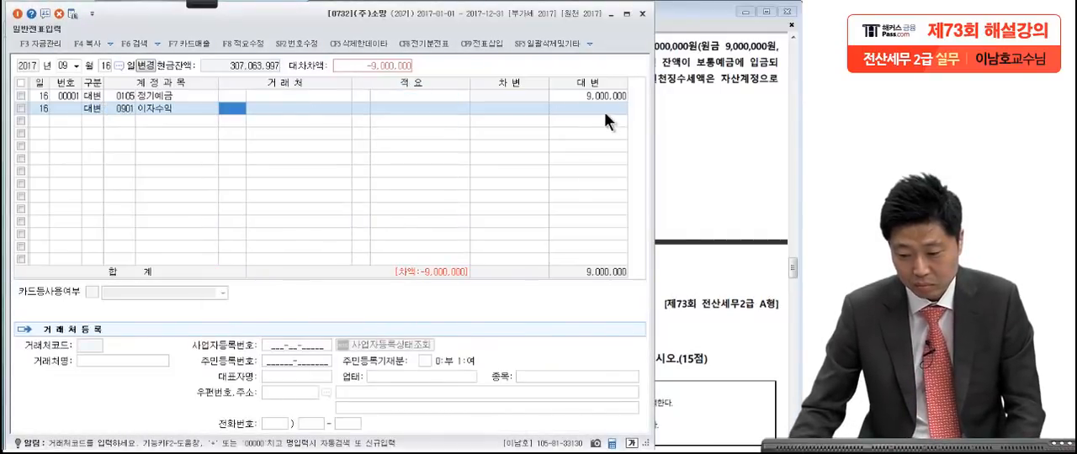
{"action": "left_click", "coordinate": [605, 112]}
{"action": "type", "text": "1,000,00"}
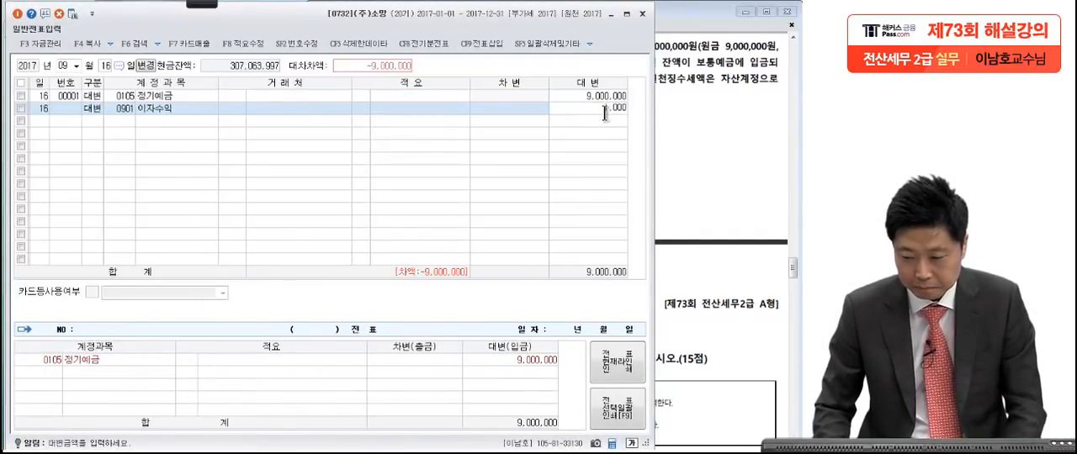
{"action": "type", "text": "0"}
{"action": "key", "text": "Return"}
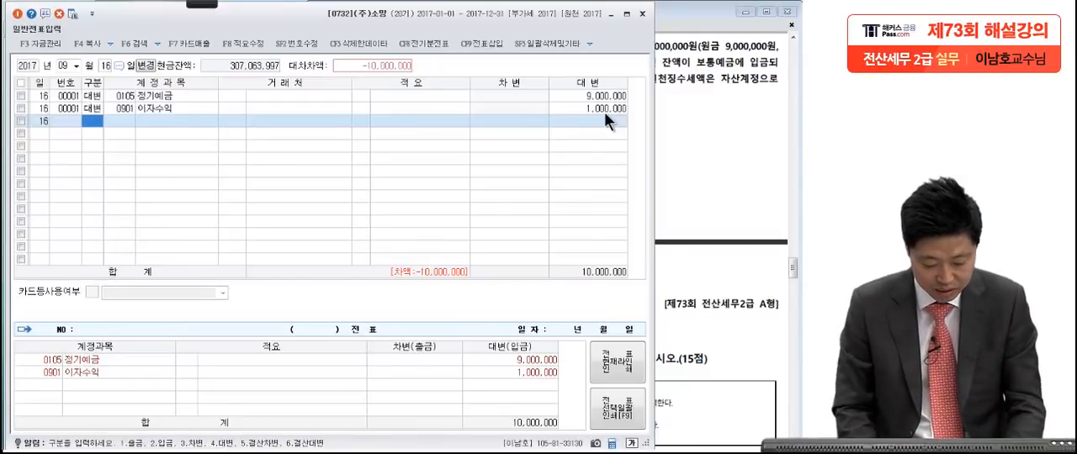
Step: Add a debit (차변) line with account 0136 선납세금, leaving the trading partner and description blank
{"action": "type", "text": "3"}
{"action": "key", "text": "Return"}
{"action": "type", "text": "선납"}
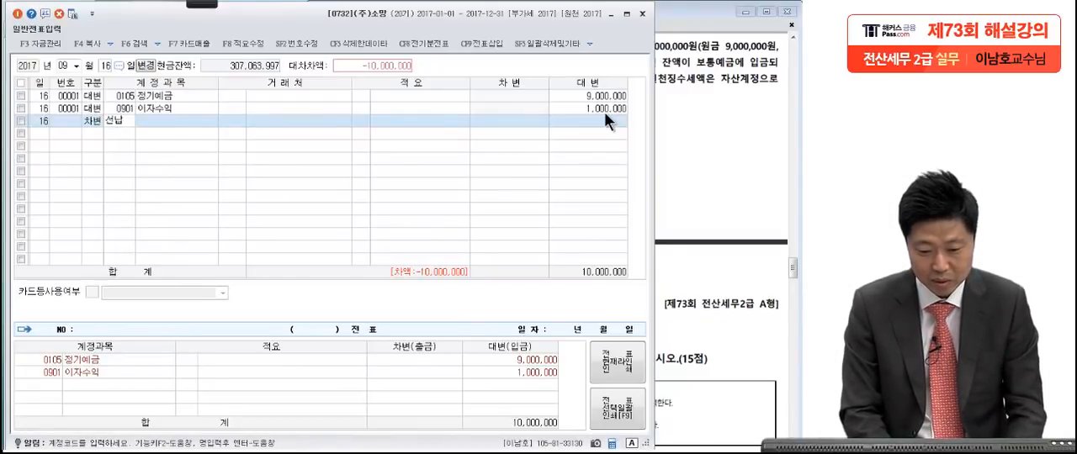
{"action": "key", "text": "Return"}
{"action": "key", "text": "Return"}
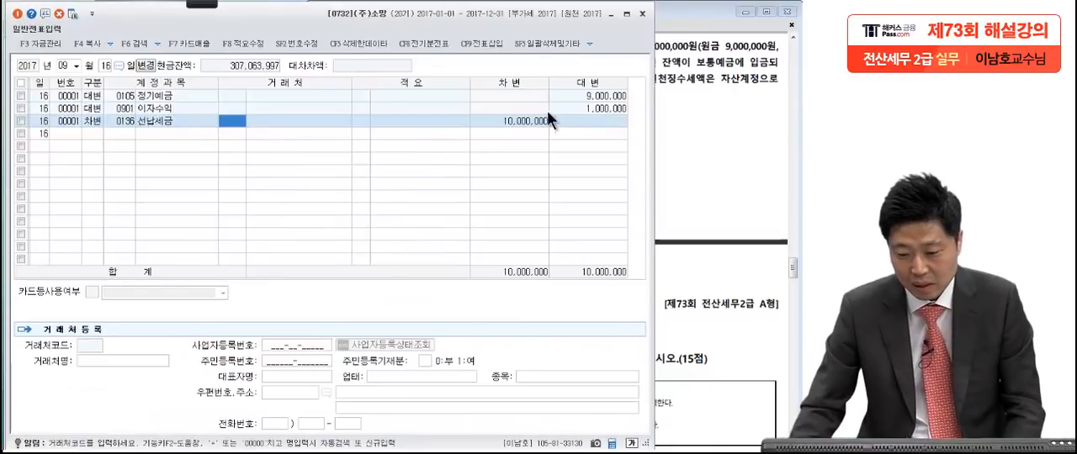
{"action": "key", "text": "Return"}
{"action": "key", "text": "Return"}
{"action": "key", "text": "Return"}
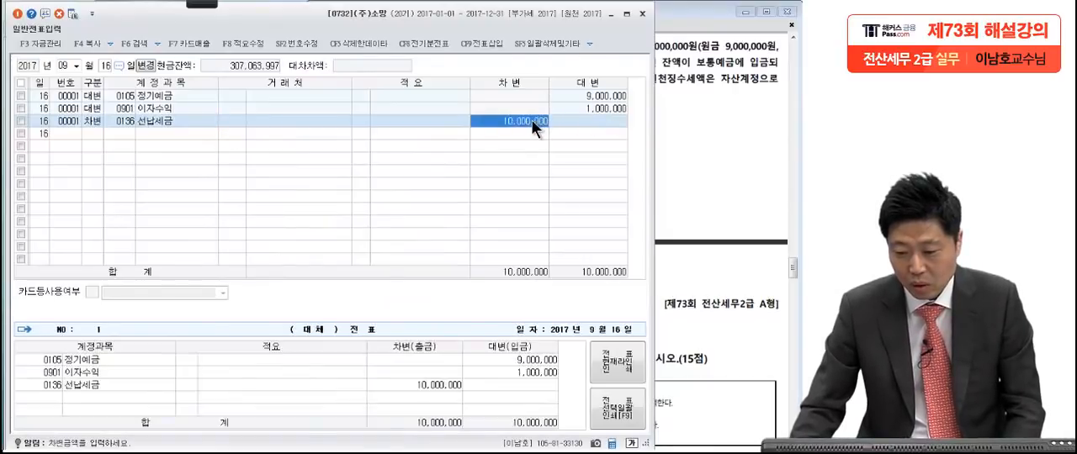
Step: Check the withholding rate in the exam PDF and set the 선납세금 line's debit amount to 154,000
{"action": "left_click", "coordinate": [688, 102]}
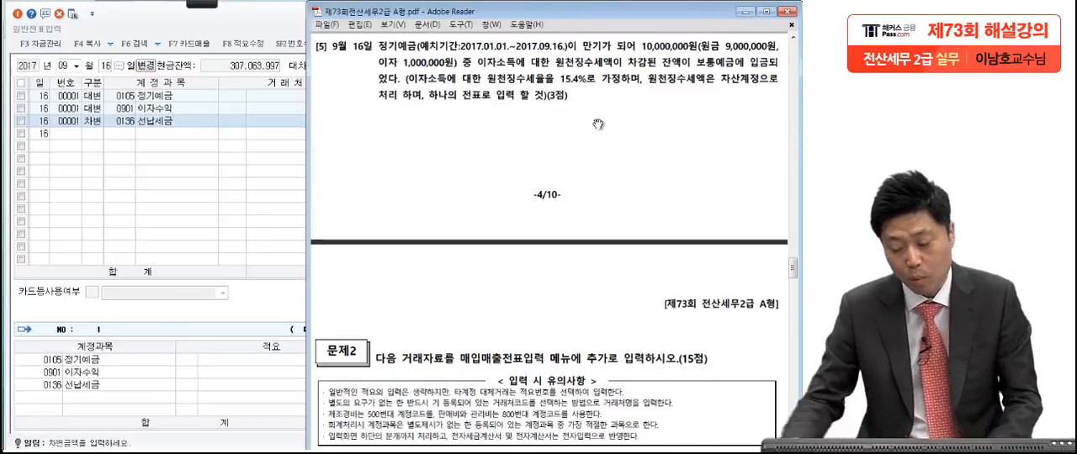
{"action": "left_click", "coordinate": [274, 152]}
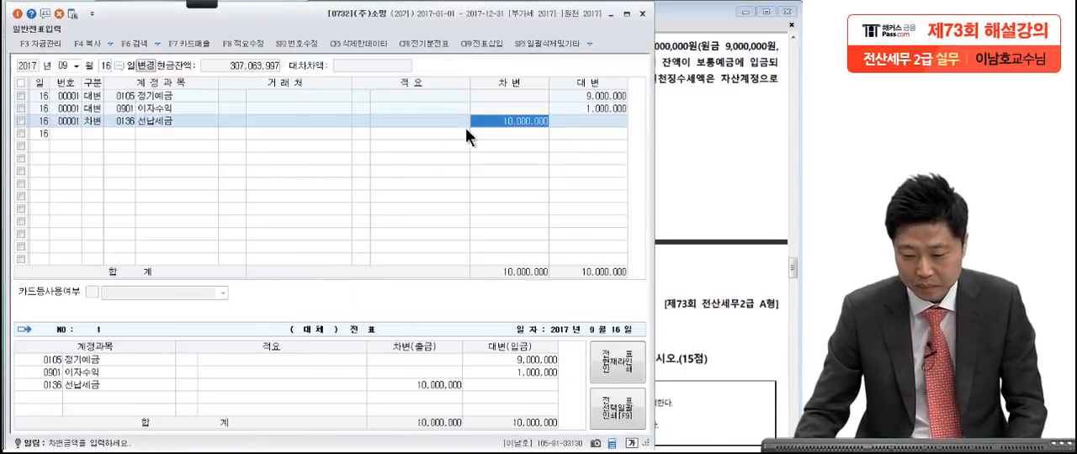
{"action": "type", "text": "154"}
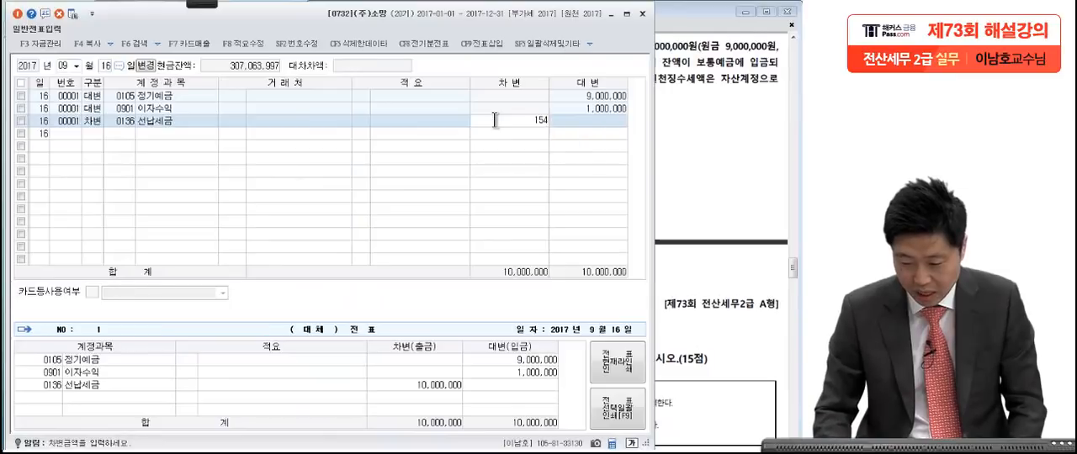
{"action": "type", "text": ",000"}
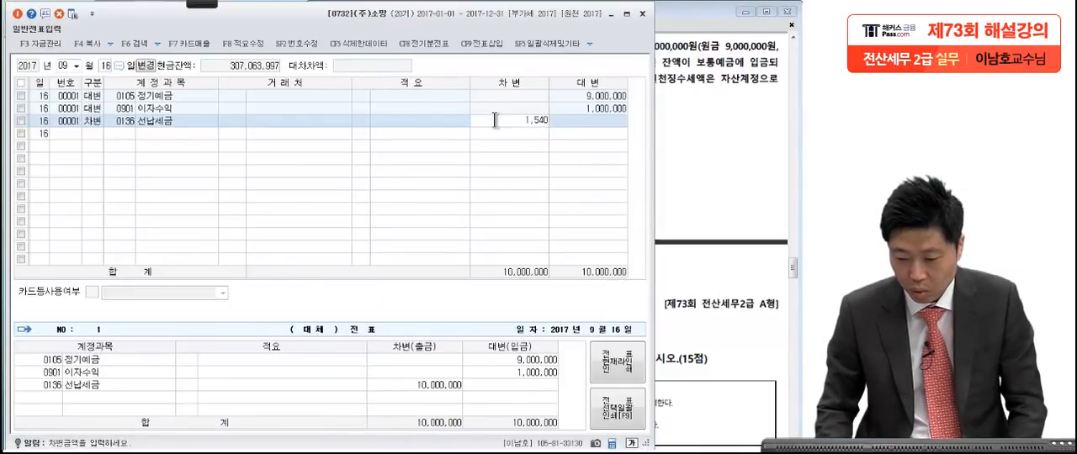
{"action": "key", "text": "Return"}
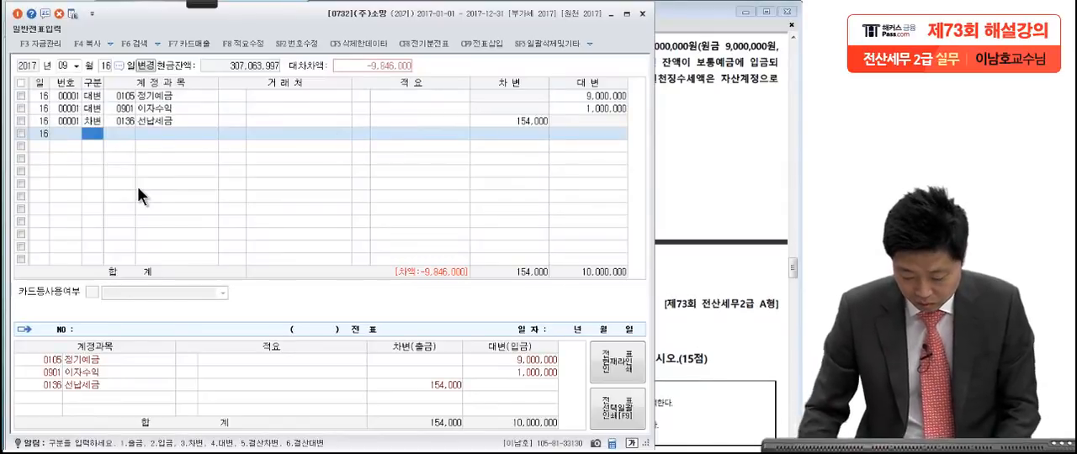
Step: Check the exam PDF and add a debit (차변) line with account 0103 보통예금 for the remaining 9,846,000
{"action": "type", "text": "3"}
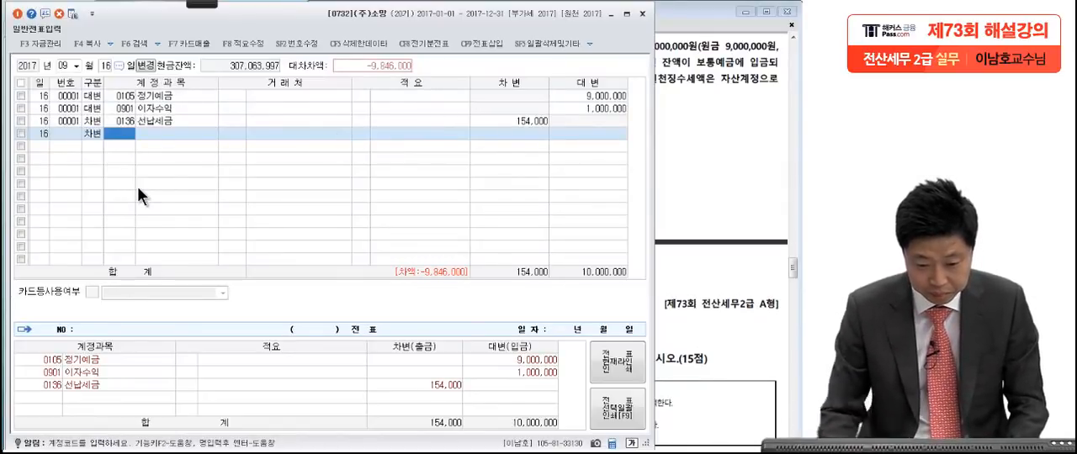
{"action": "left_click", "coordinate": [742, 143]}
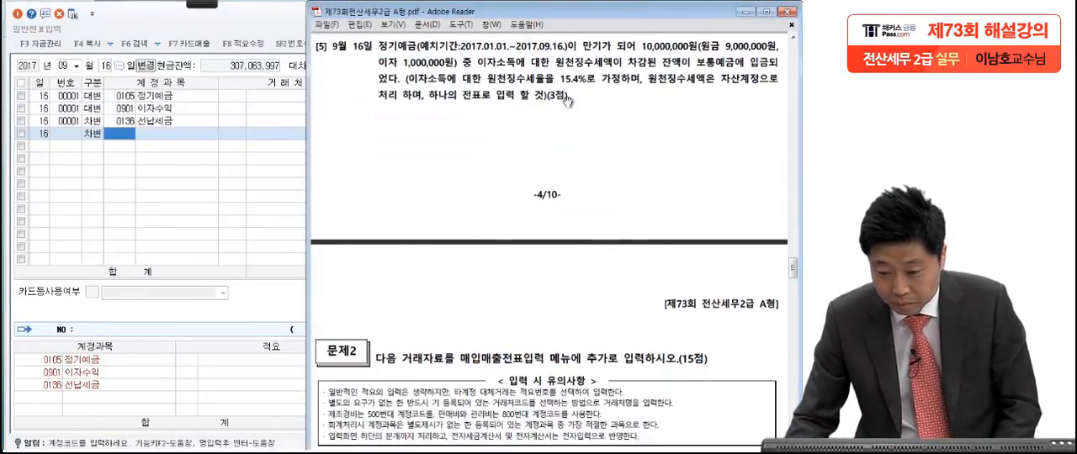
{"action": "left_click", "coordinate": [141, 185]}
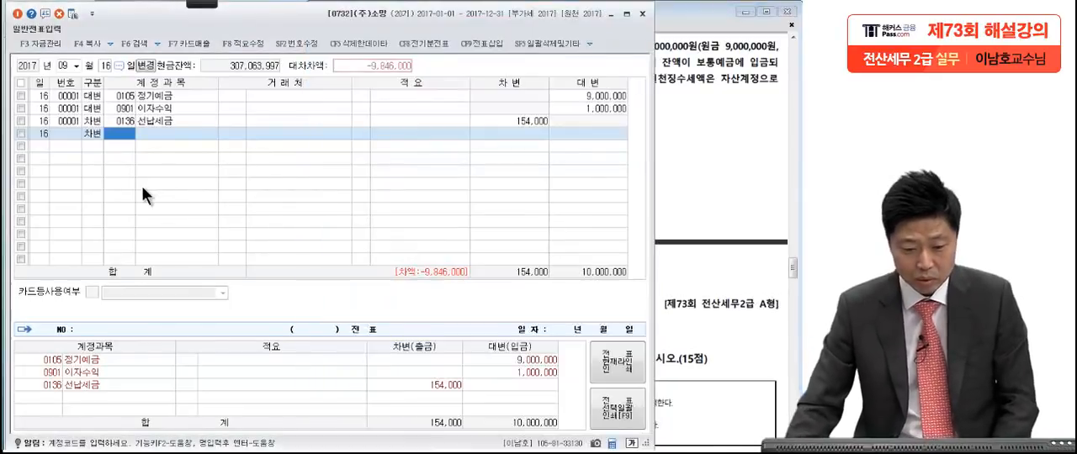
{"action": "type", "text": "보통"}
{"action": "key", "text": "Return"}
{"action": "key", "text": "Return"}
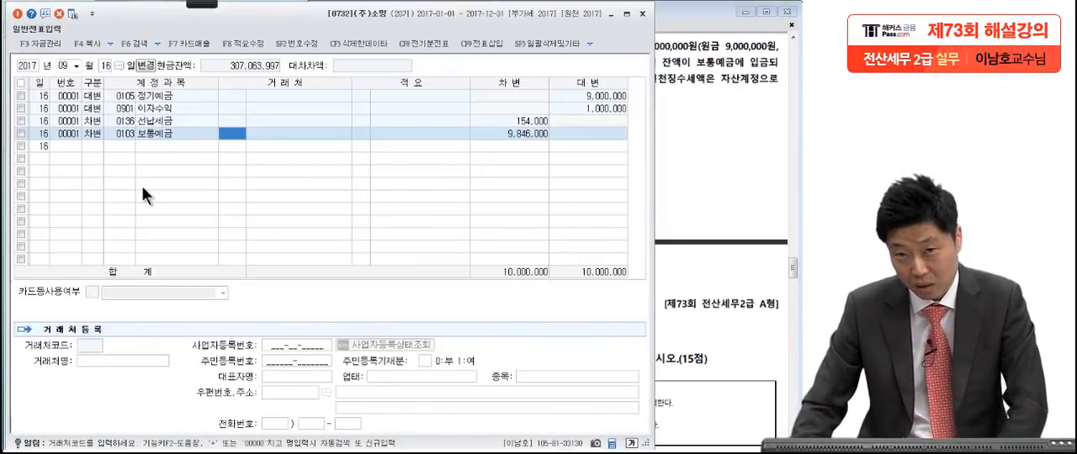
Step: Bring the exam PDF forward and handwrite "14%" in red with the screen pen below question [5]
{"action": "left_click", "coordinate": [739, 165]}
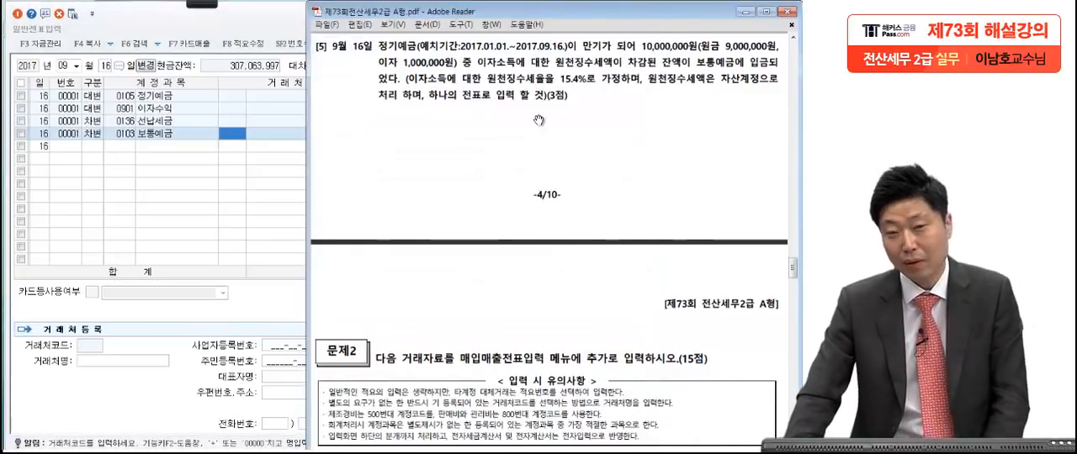
{"action": "left_click", "coordinate": [195, 4]}
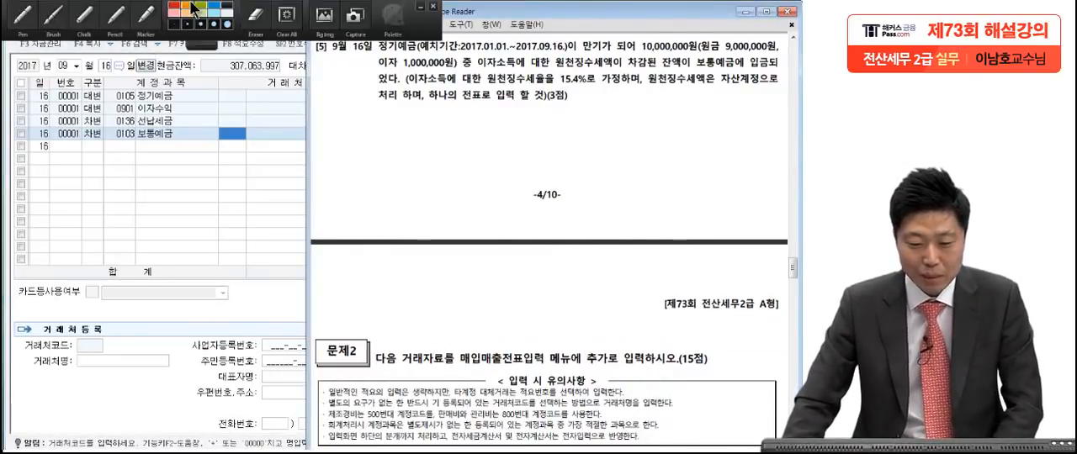
{"action": "left_click", "coordinate": [10, 27]}
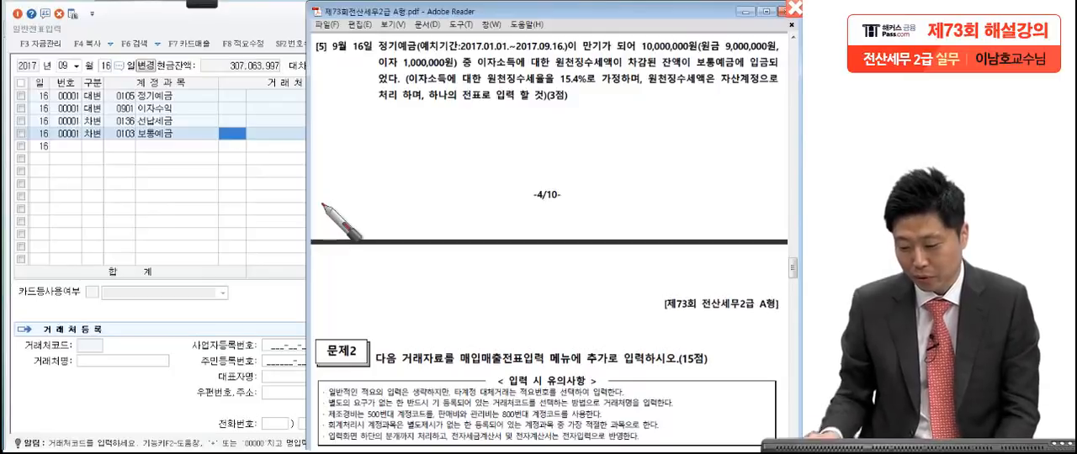
{"action": "mouse_move", "coordinate": [373, 126]}
{"action": "left_mouse_down"}
{"action": "mouse_move", "coordinate": [385, 157]}
{"action": "mouse_move", "coordinate": [421, 145]}
{"action": "left_mouse_up"}
{"action": "left_click_drag", "start_coordinate": [410, 122], "coordinate": [407, 168]}
{"action": "left_click_drag", "start_coordinate": [469, 111], "coordinate": [431, 168]}
{"action": "left_click_drag", "start_coordinate": [438, 112], "coordinate": [439, 115]}
{"action": "left_click_drag", "start_coordinate": [457, 150], "coordinate": [447, 154]}
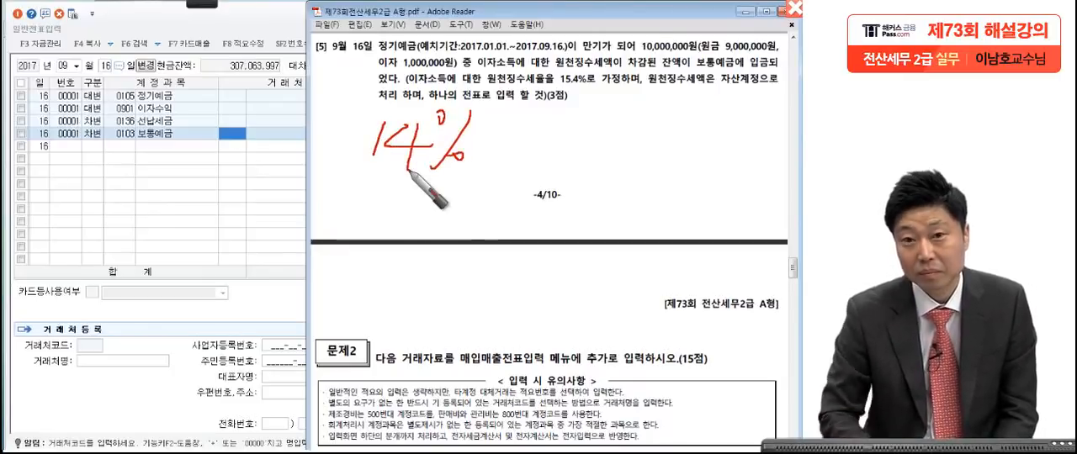
Step: Double-underline the handwritten 14% and circle it several times with the red pen
{"action": "left_click_drag", "start_coordinate": [362, 178], "coordinate": [481, 178]}
{"action": "left_click_drag", "start_coordinate": [359, 186], "coordinate": [484, 186]}
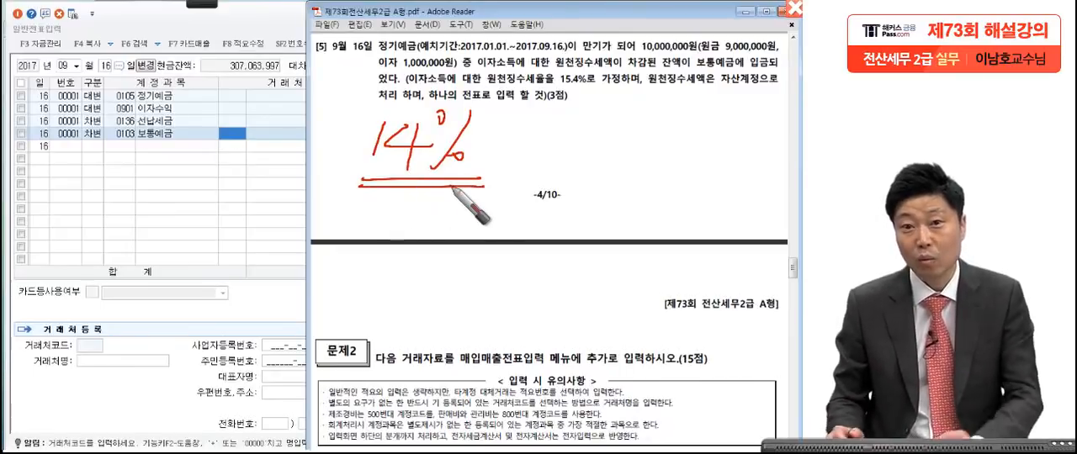
{"action": "mouse_move", "coordinate": [482, 156]}
{"action": "left_mouse_down"}
{"action": "mouse_move", "coordinate": [378, 173]}
{"action": "mouse_move", "coordinate": [484, 168]}
{"action": "left_mouse_up"}
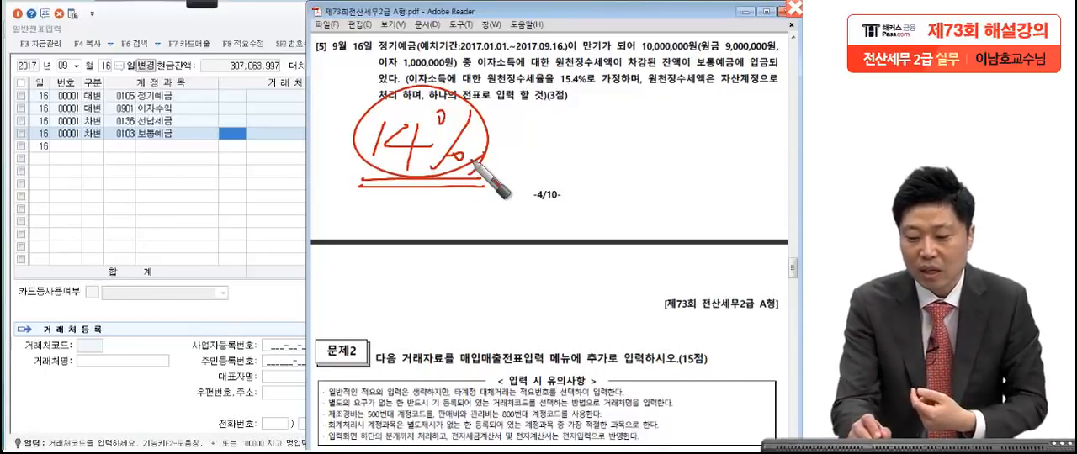
{"action": "left_click_drag", "start_coordinate": [461, 98], "coordinate": [443, 233]}
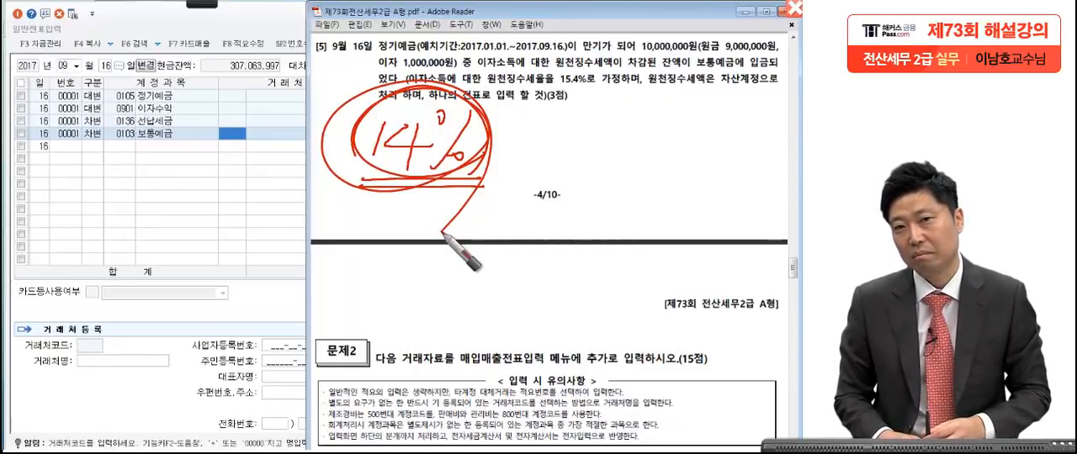
{"action": "mouse_move", "coordinate": [444, 235]}
{"action": "left_mouse_down"}
{"action": "mouse_move", "coordinate": [360, 178]}
{"action": "mouse_move", "coordinate": [489, 163]}
{"action": "mouse_move", "coordinate": [414, 99]}
{"action": "mouse_move", "coordinate": [471, 118]}
{"action": "left_mouse_up"}
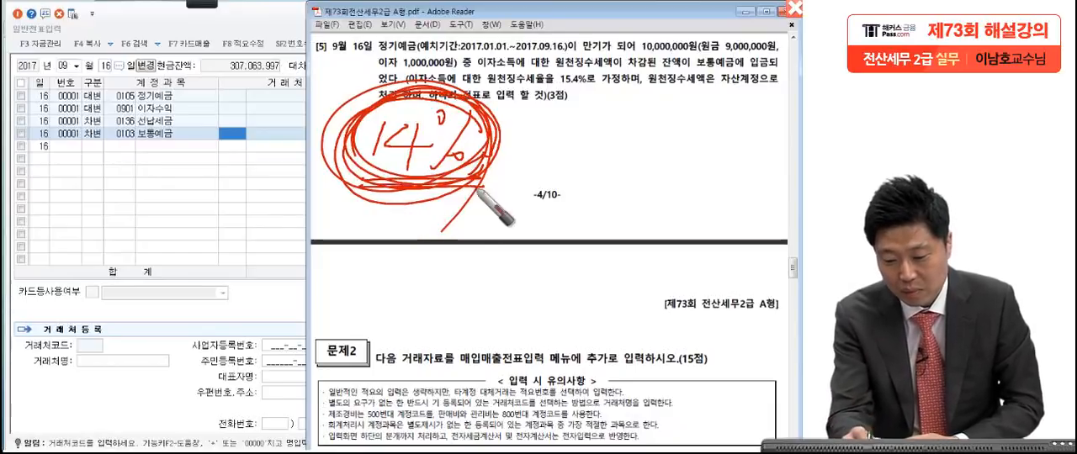
Step: Handwrite "1.4%" in red beside the circled 14%
{"action": "left_click_drag", "start_coordinate": [562, 119], "coordinate": [558, 150]}
{"action": "left_click", "coordinate": [576, 148]}
{"action": "left_click_drag", "start_coordinate": [612, 117], "coordinate": [627, 143]}
{"action": "left_click_drag", "start_coordinate": [621, 125], "coordinate": [623, 156]}
{"action": "mouse_move", "coordinate": [673, 111]}
{"action": "left_mouse_down"}
{"action": "mouse_move", "coordinate": [649, 156]}
{"action": "mouse_move", "coordinate": [661, 107]}
{"action": "left_mouse_up"}
{"action": "left_click_drag", "start_coordinate": [673, 148], "coordinate": [663, 153]}
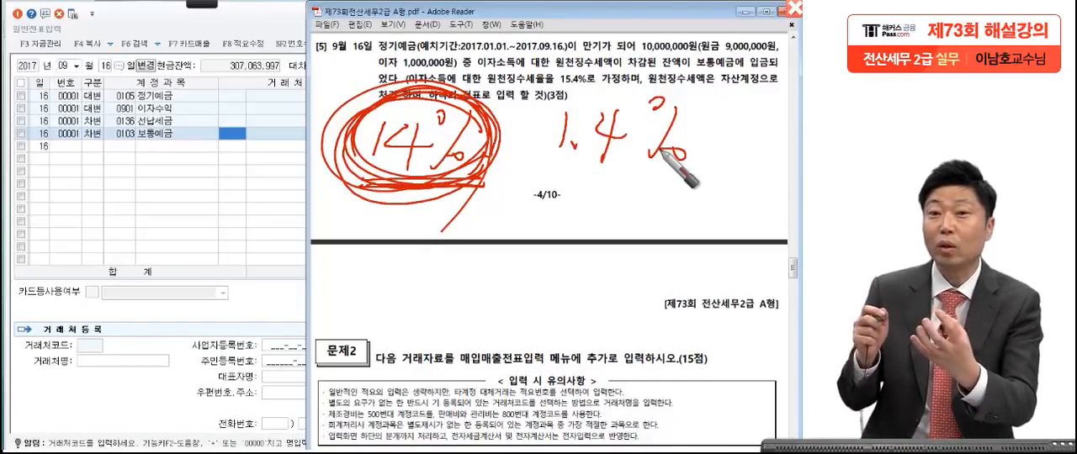
Step: Draw a line beneath both handwritten rates, circle the 1.4% and put a plus sign between them
{"action": "left_click_drag", "start_coordinate": [283, 181], "coordinate": [738, 185]}
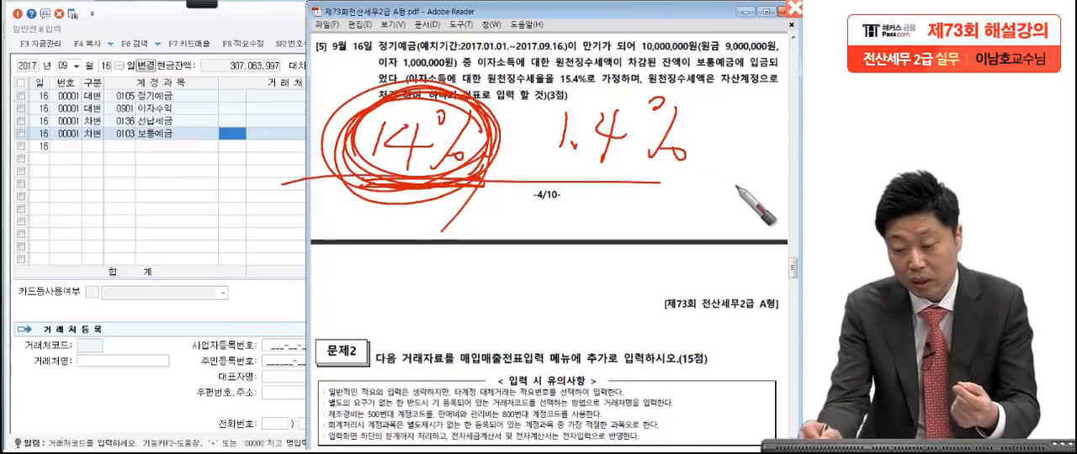
{"action": "left_click_drag", "start_coordinate": [415, 113], "coordinate": [378, 182]}
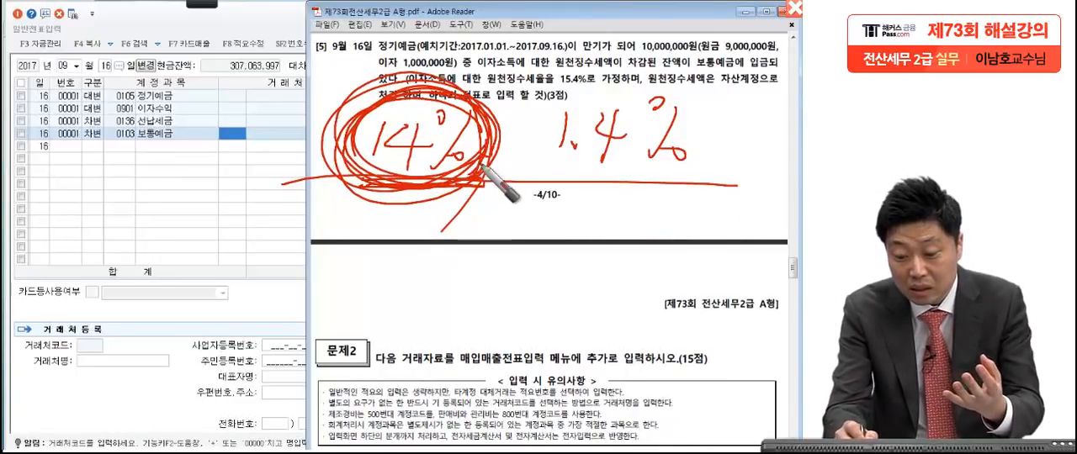
{"action": "left_click_drag", "start_coordinate": [586, 199], "coordinate": [617, 223]}
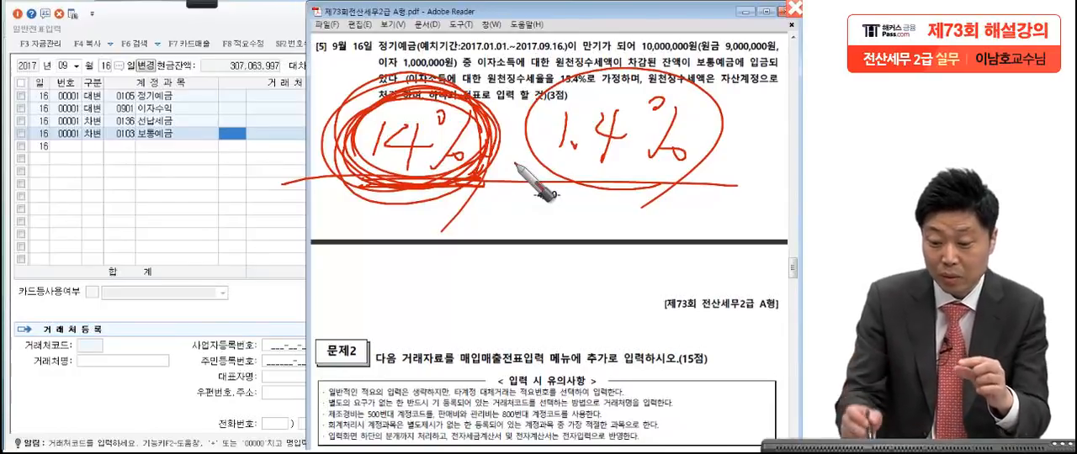
{"action": "left_click_drag", "start_coordinate": [507, 120], "coordinate": [505, 155]}
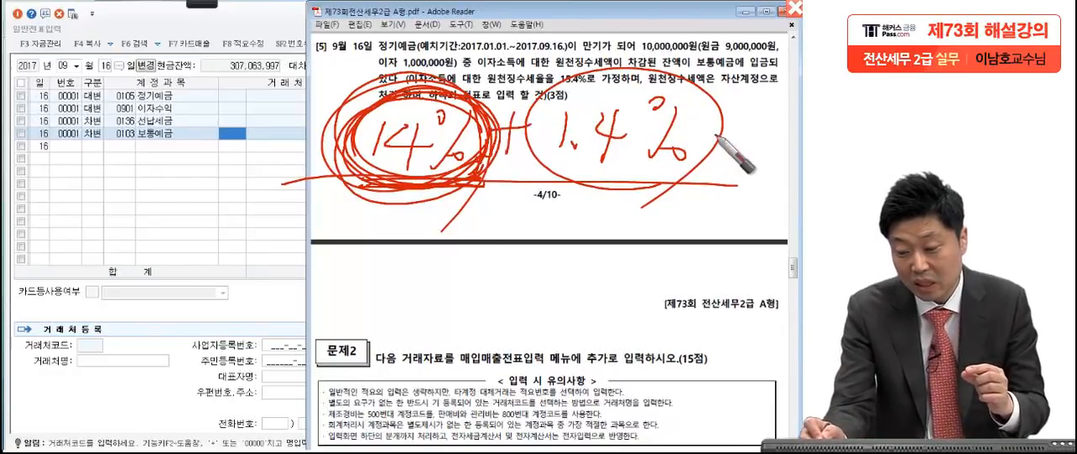
Step: Write the sum "15.4%" below the rates, circle and underline it, and clear all pen annotations
{"action": "left_click_drag", "start_coordinate": [600, 207], "coordinate": [591, 229]}
{"action": "mouse_move", "coordinate": [633, 204]}
{"action": "left_mouse_down"}
{"action": "mouse_move", "coordinate": [627, 227]}
{"action": "mouse_move", "coordinate": [646, 234]}
{"action": "left_mouse_up"}
{"action": "mouse_move", "coordinate": [665, 206]}
{"action": "left_mouse_down"}
{"action": "mouse_move", "coordinate": [674, 240]}
{"action": "mouse_move", "coordinate": [711, 240]}
{"action": "mouse_move", "coordinate": [719, 215]}
{"action": "mouse_move", "coordinate": [746, 239]}
{"action": "mouse_move", "coordinate": [733, 240]}
{"action": "left_mouse_up"}
{"action": "mouse_move", "coordinate": [749, 251]}
{"action": "left_mouse_down"}
{"action": "mouse_move", "coordinate": [649, 267]}
{"action": "mouse_move", "coordinate": [754, 251]}
{"action": "left_mouse_up"}
{"action": "left_click_drag", "start_coordinate": [547, 257], "coordinate": [745, 268]}
{"action": "left_click_drag", "start_coordinate": [566, 276], "coordinate": [680, 279]}
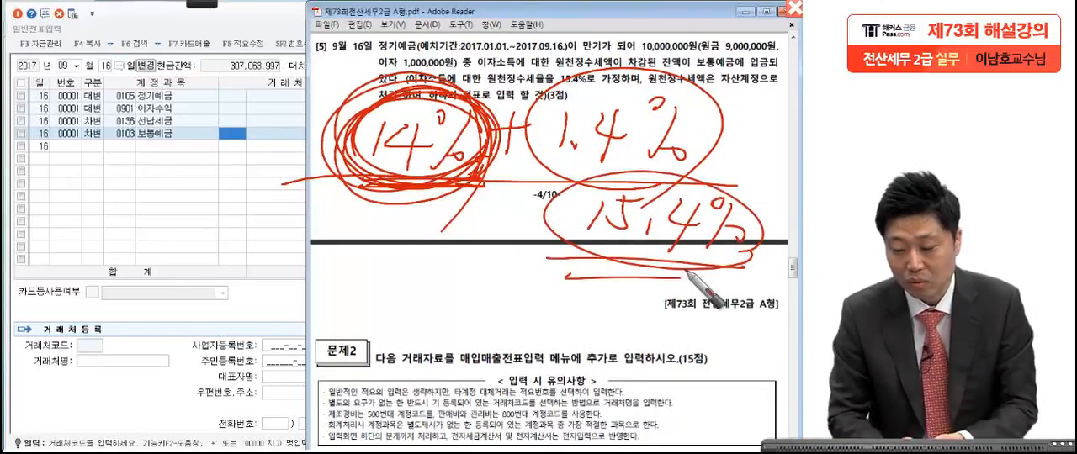
{"action": "key", "text": "Escape"}
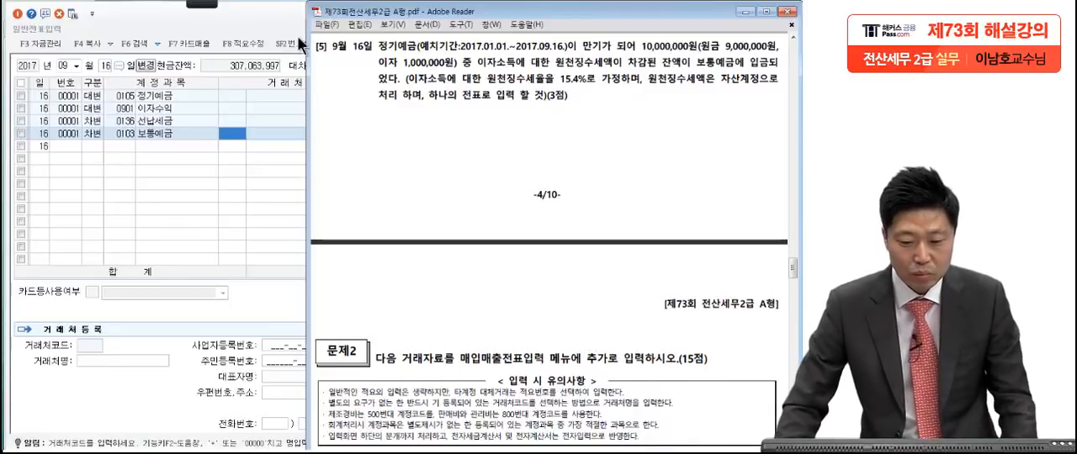
Step: Close the 일반전표입력 window and show questions [1] and [2] of Problem 2 in the exam PDF
{"action": "left_click", "coordinate": [280, 25]}
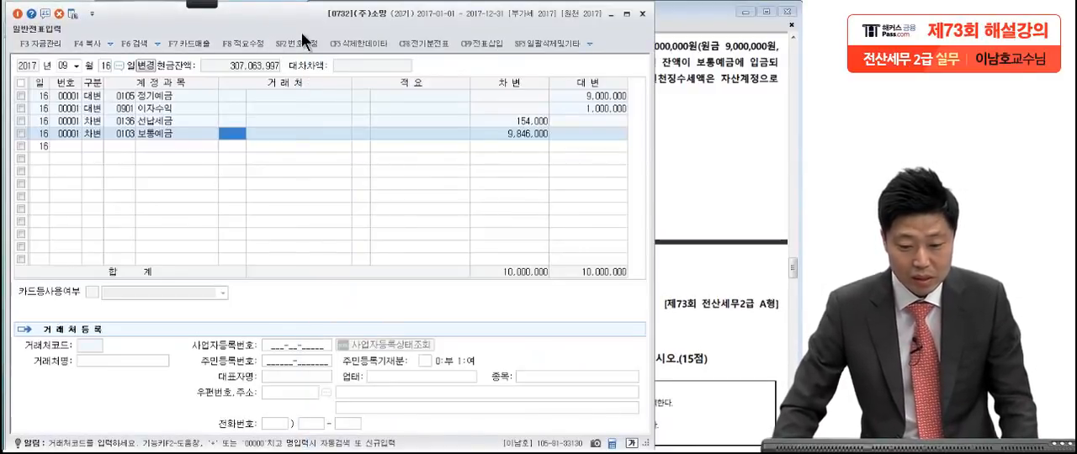
{"action": "left_click", "coordinate": [642, 13]}
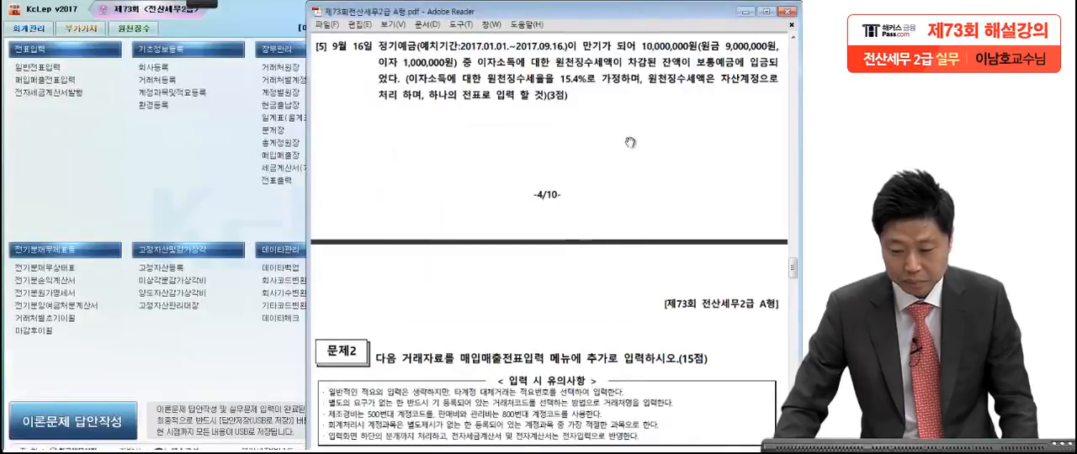
{"action": "scroll", "coordinate": [630, 143], "scroll_direction": "down", "scroll_amount": 5}
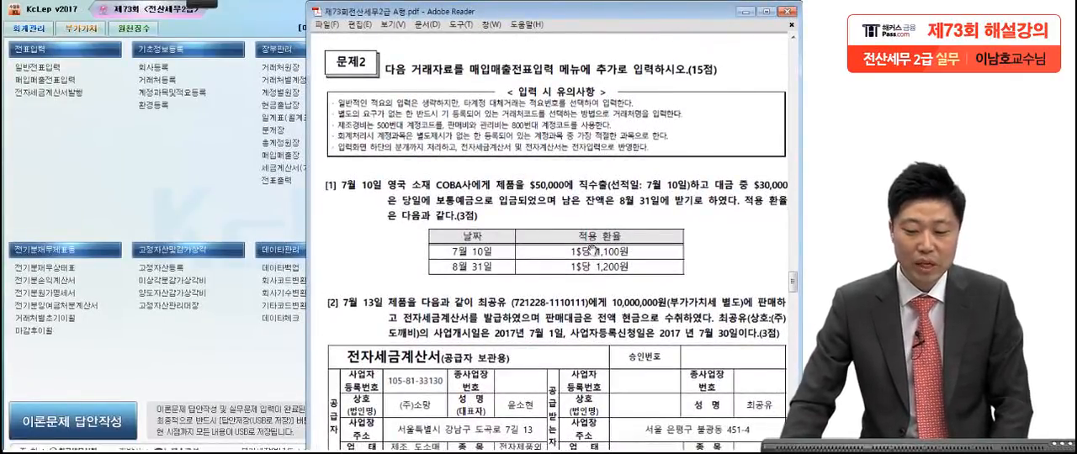
{"action": "scroll", "coordinate": [590, 371], "scroll_direction": "down", "scroll_amount": 4}
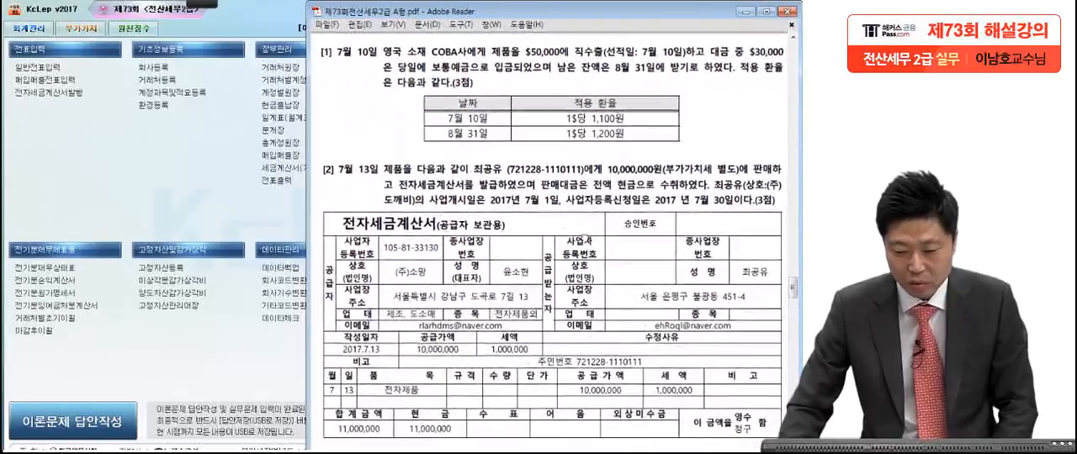
Step: With the red screen pen, underline the shipping date 7월 10일, 당일, 보통예금으로 입금 and 8월 31일 in question [1]
{"action": "left_click", "coordinate": [149, 12]}
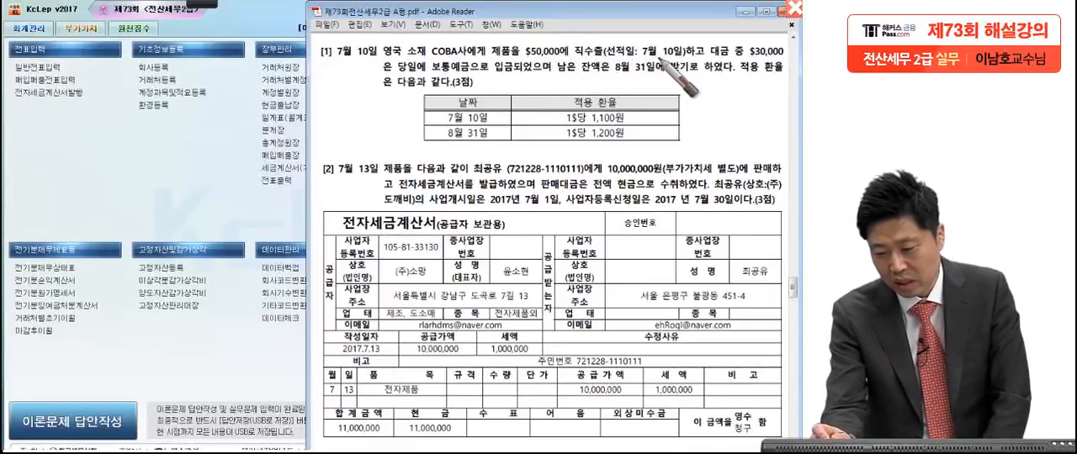
{"action": "left_click_drag", "start_coordinate": [630, 58], "coordinate": [683, 58]}
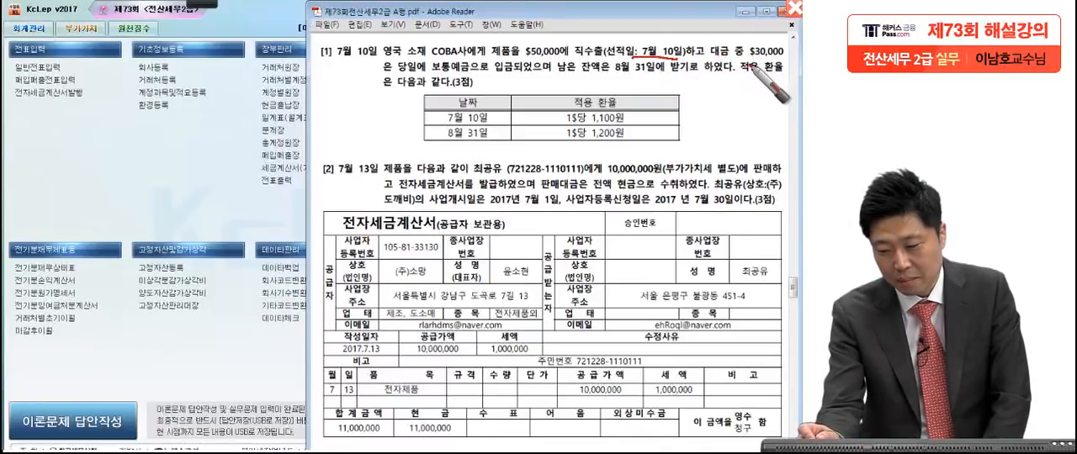
{"action": "left_click_drag", "start_coordinate": [403, 76], "coordinate": [421, 78]}
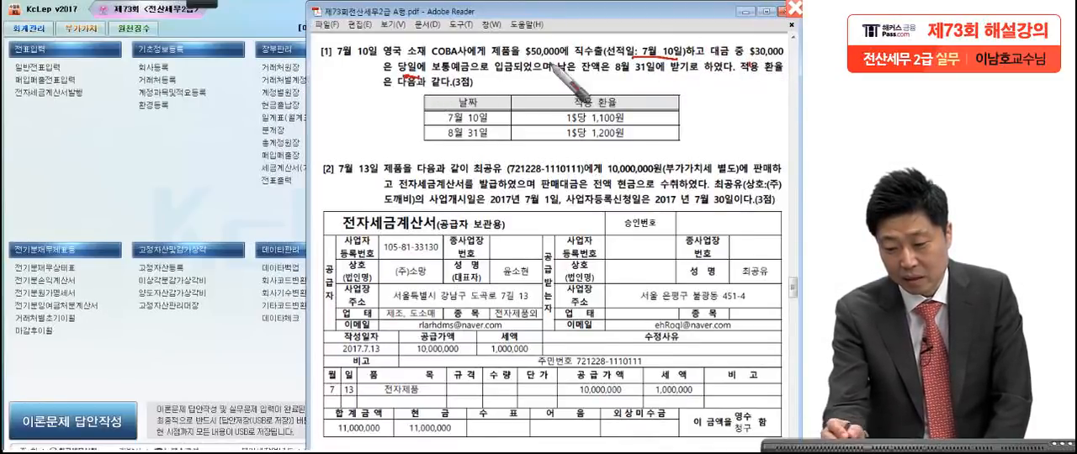
{"action": "left_click_drag", "start_coordinate": [431, 77], "coordinate": [511, 77]}
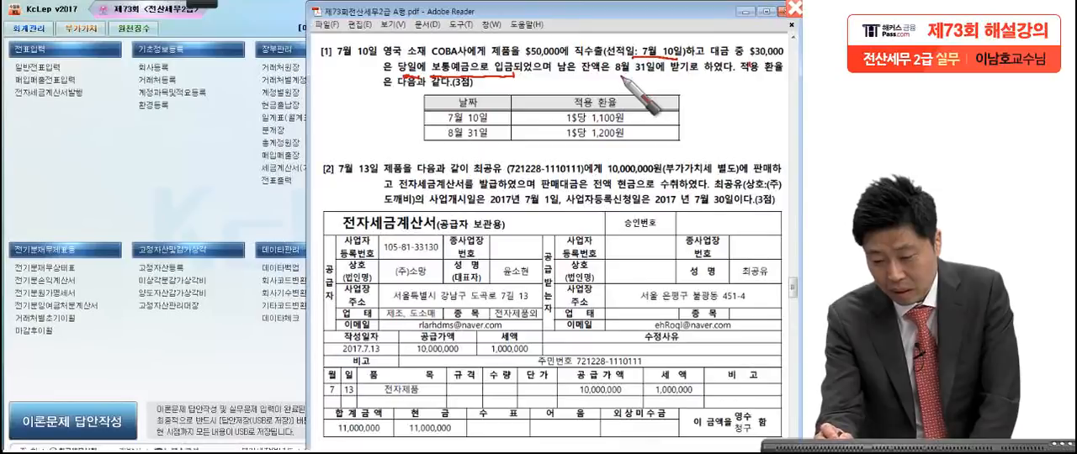
{"action": "left_click_drag", "start_coordinate": [614, 76], "coordinate": [661, 76]}
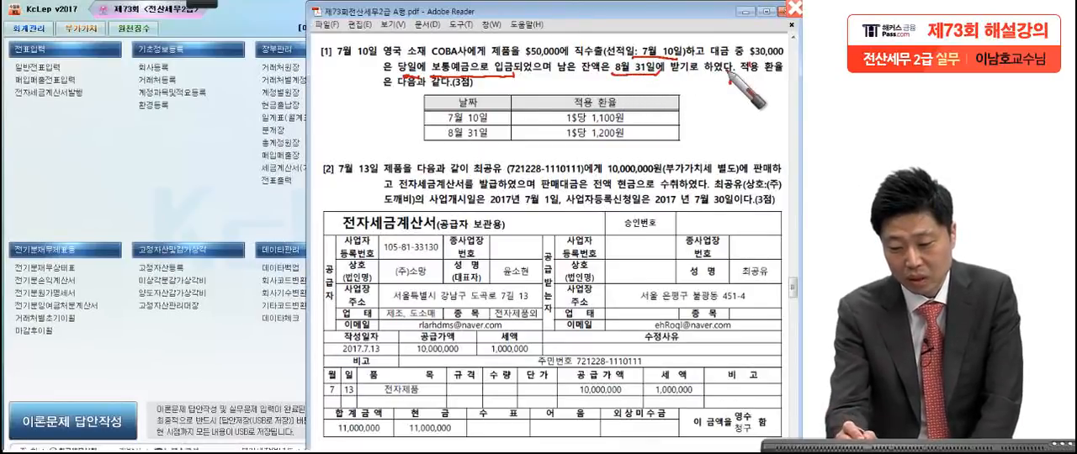
Step: Mark the 7월 10일 and 8월 31일 rows of the exchange rate table with red slashes
{"action": "left_click", "coordinate": [486, 83]}
{"action": "left_click_drag", "start_coordinate": [489, 120], "coordinate": [534, 73]}
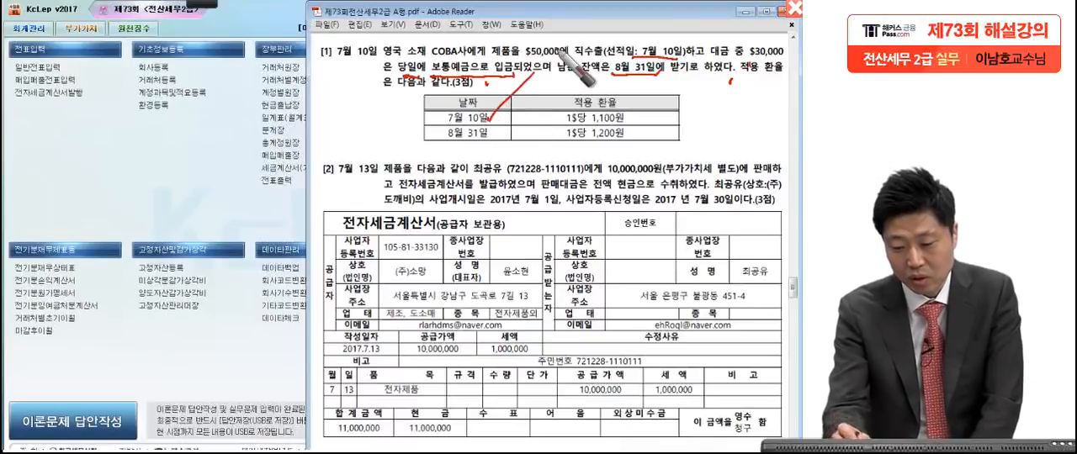
{"action": "left_click_drag", "start_coordinate": [503, 133], "coordinate": [544, 84]}
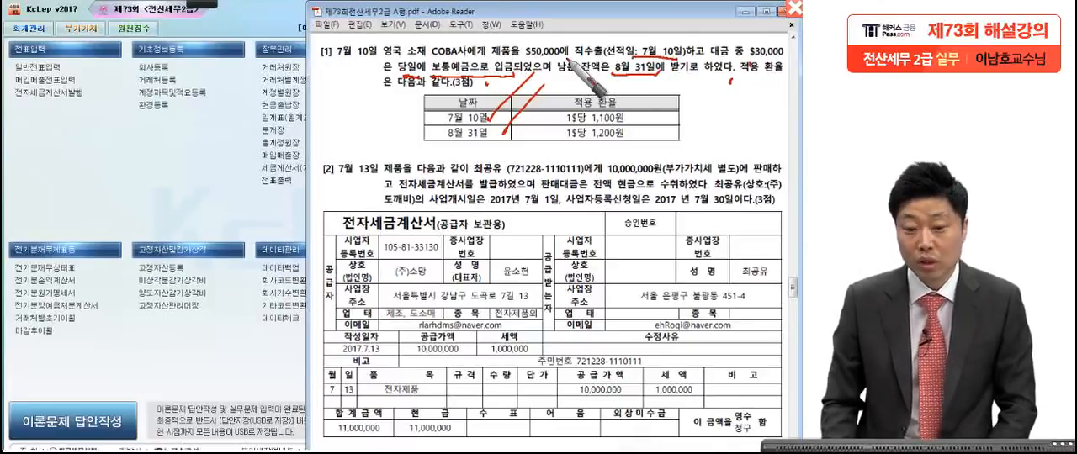
Step: Handwrite a large "16" in red over the KcLep main menu and circle it
{"action": "left_click_drag", "start_coordinate": [134, 125], "coordinate": [136, 192]}
{"action": "left_click_drag", "start_coordinate": [178, 125], "coordinate": [162, 156]}
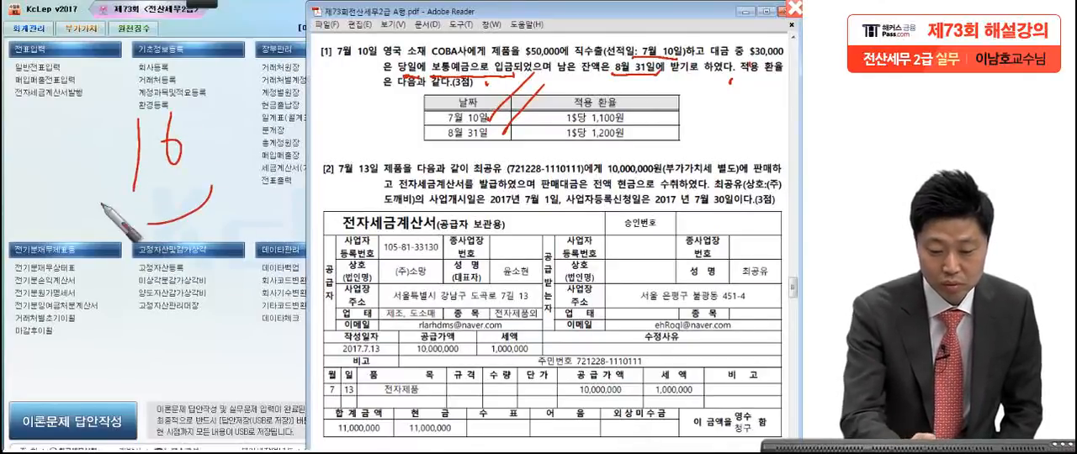
{"action": "left_click_drag", "start_coordinate": [181, 91], "coordinate": [192, 296]}
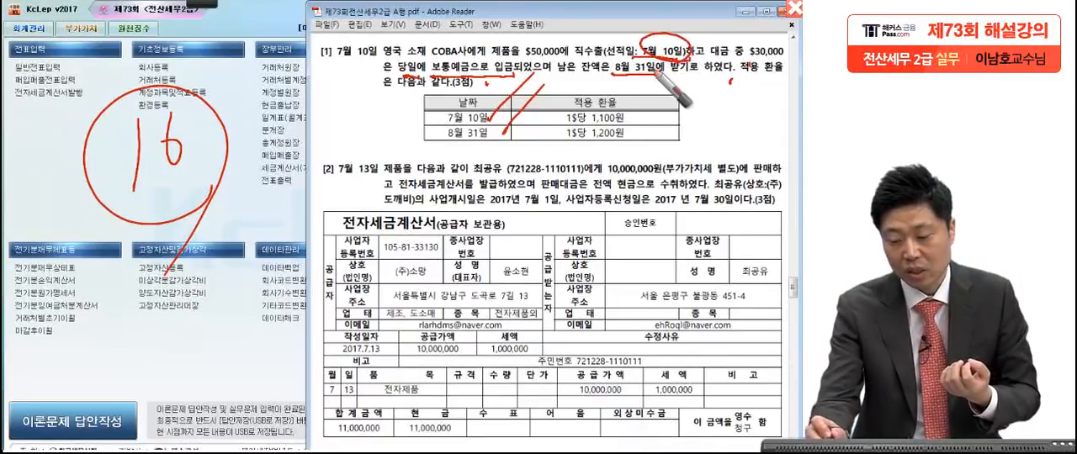
Step: Circle the shipping date 7월 10일 again and the $50,000 export amount in question [1] in red
{"action": "left_click_drag", "start_coordinate": [689, 46], "coordinate": [645, 70]}
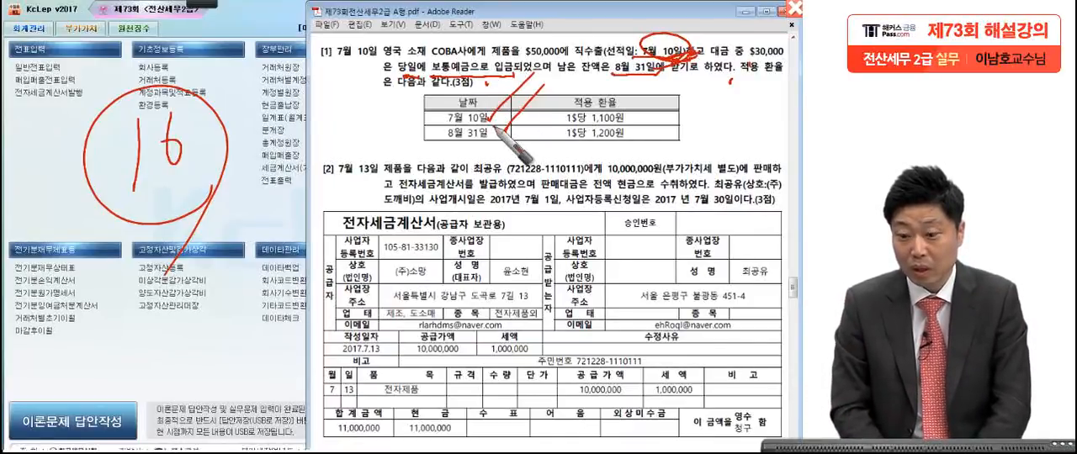
{"action": "left_click_drag", "start_coordinate": [639, 53], "coordinate": [654, 83]}
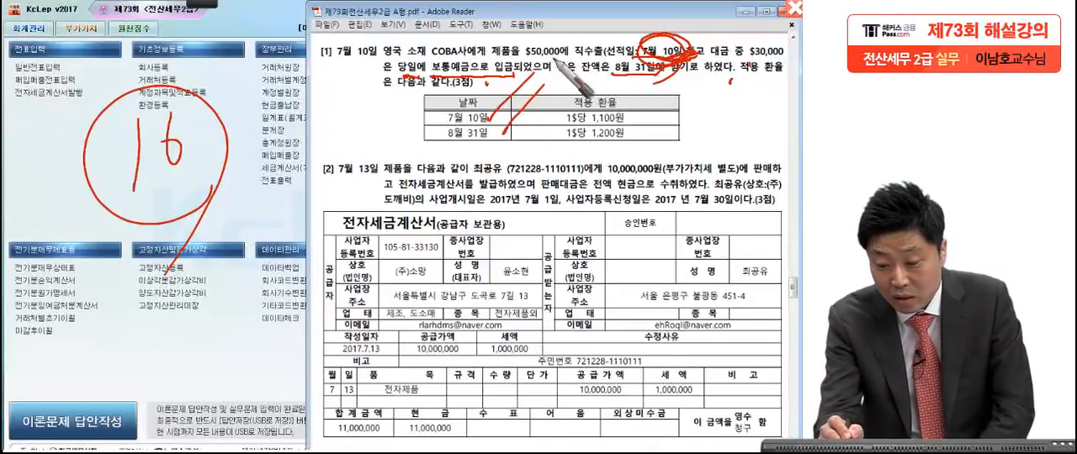
{"action": "left_click_drag", "start_coordinate": [523, 40], "coordinate": [569, 44]}
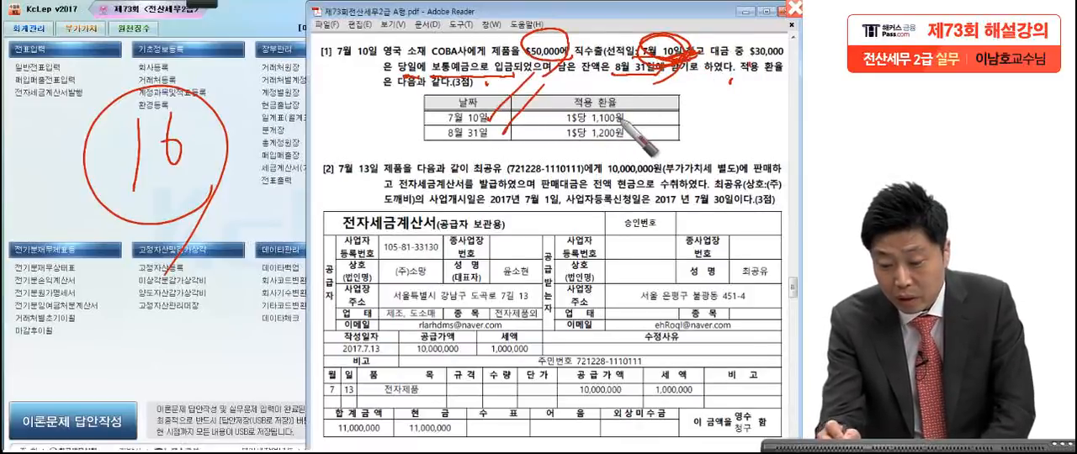
Step: Box the 1$당 1,100원 rate in the 7월 10일 row of the exchange rate table in red and add a check mark
{"action": "left_click_drag", "start_coordinate": [549, 122], "coordinate": [641, 124]}
{"action": "mouse_move", "coordinate": [553, 108]}
{"action": "left_mouse_down"}
{"action": "mouse_move", "coordinate": [653, 126]}
{"action": "mouse_move", "coordinate": [682, 108]}
{"action": "left_mouse_up"}
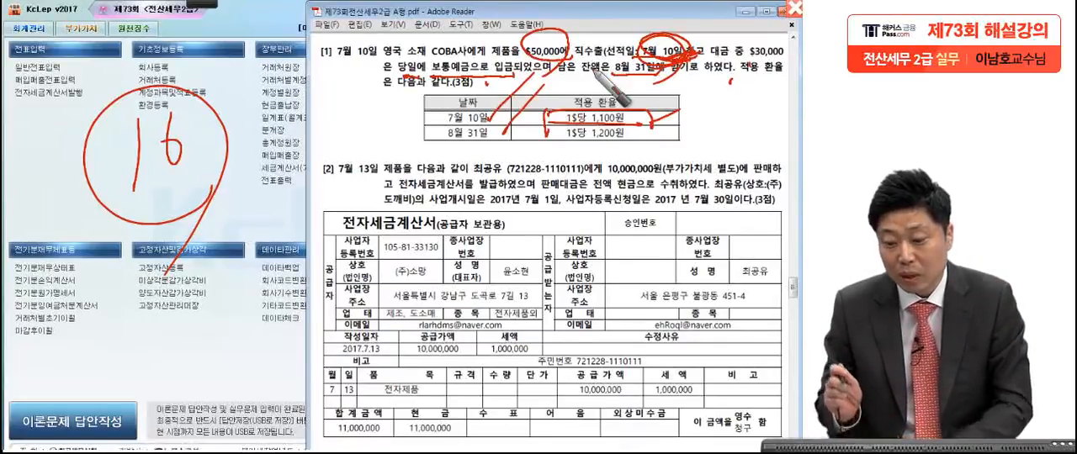
{"action": "mouse_move", "coordinate": [657, 106]}
{"action": "left_mouse_down"}
{"action": "mouse_move", "coordinate": [636, 120]}
{"action": "mouse_move", "coordinate": [680, 98]}
{"action": "left_mouse_up"}
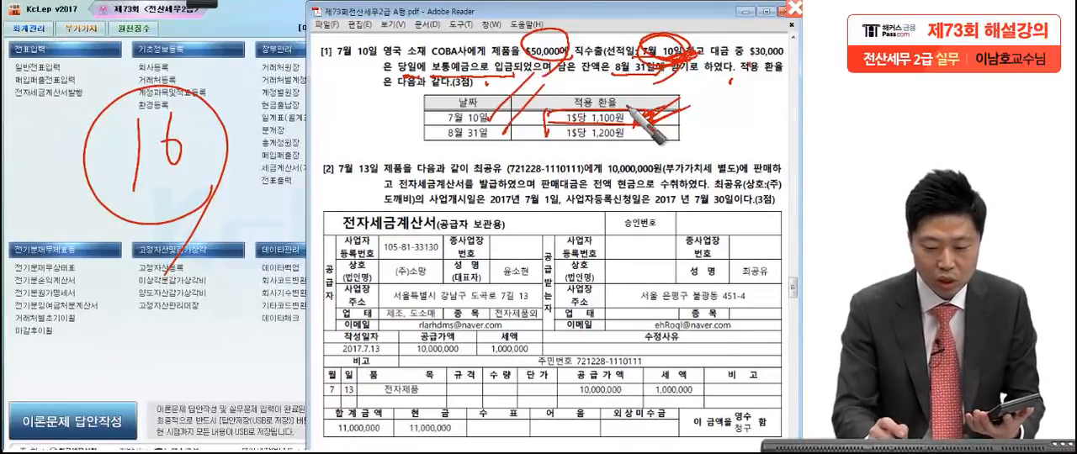
Step: Handwrite 55,000,000 in red across the upper part of the tax invoice and circle it
{"action": "mouse_move", "coordinate": [320, 193]}
{"action": "left_mouse_down"}
{"action": "mouse_move", "coordinate": [301, 227]}
{"action": "mouse_move", "coordinate": [325, 230]}
{"action": "mouse_move", "coordinate": [352, 190]}
{"action": "left_mouse_up"}
{"action": "left_click_drag", "start_coordinate": [362, 217], "coordinate": [358, 233]}
{"action": "mouse_move", "coordinate": [377, 208]}
{"action": "left_mouse_down"}
{"action": "mouse_move", "coordinate": [368, 209]}
{"action": "mouse_move", "coordinate": [384, 211]}
{"action": "left_mouse_up"}
{"action": "left_click_drag", "start_coordinate": [403, 204], "coordinate": [429, 205]}
{"action": "mouse_move", "coordinate": [446, 216]}
{"action": "left_mouse_down"}
{"action": "mouse_move", "coordinate": [439, 228]}
{"action": "mouse_move", "coordinate": [481, 207]}
{"action": "left_mouse_up"}
{"action": "left_click_drag", "start_coordinate": [498, 202], "coordinate": [505, 203]}
{"action": "mouse_move", "coordinate": [541, 218]}
{"action": "left_mouse_down"}
{"action": "mouse_move", "coordinate": [555, 224]}
{"action": "mouse_move", "coordinate": [587, 305]}
{"action": "mouse_move", "coordinate": [516, 364]}
{"action": "left_mouse_up"}
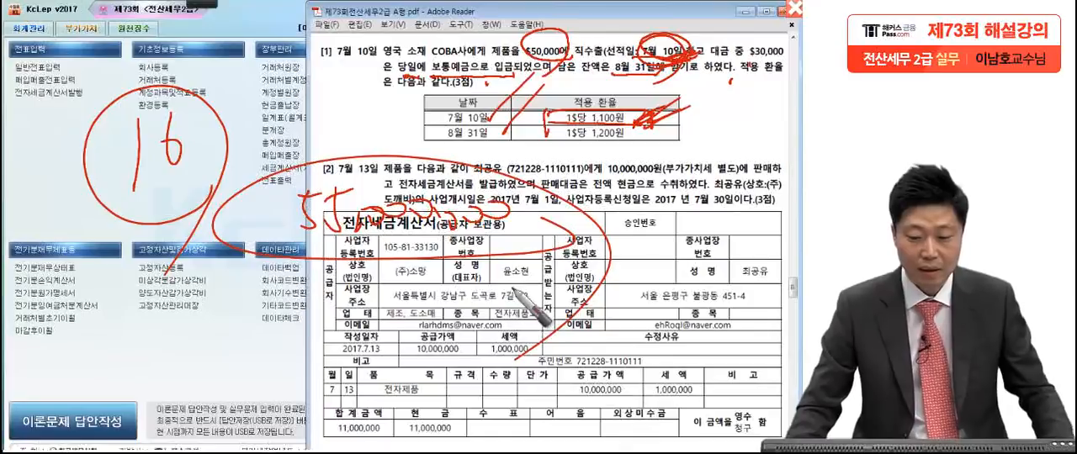
Step: Clear the pen marks, open 매입매출전표입력 and start a voucher dated 2017-07-10 with type 16 (수출)
{"action": "key", "text": "Escape"}
{"action": "left_click", "coordinate": [51, 80]}
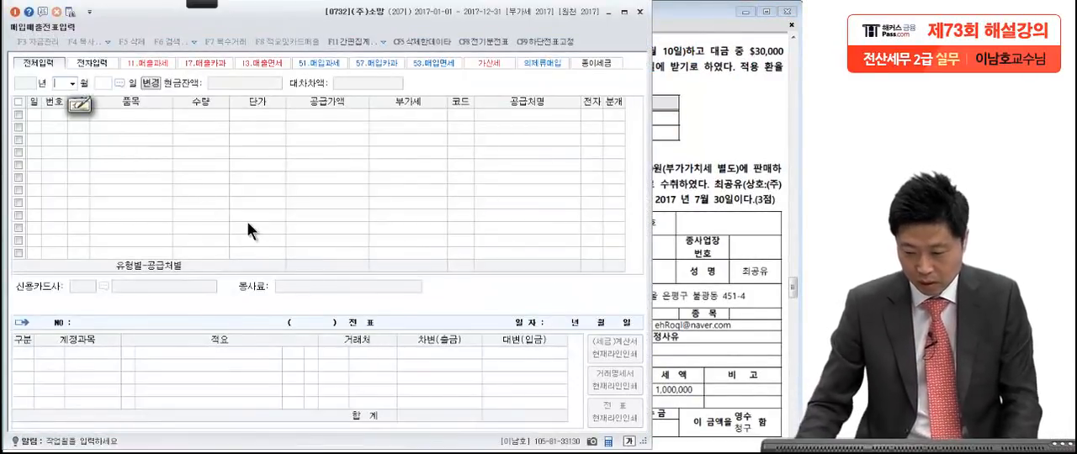
{"action": "left_click", "coordinate": [728, 187]}
{"action": "left_click", "coordinate": [167, 186]}
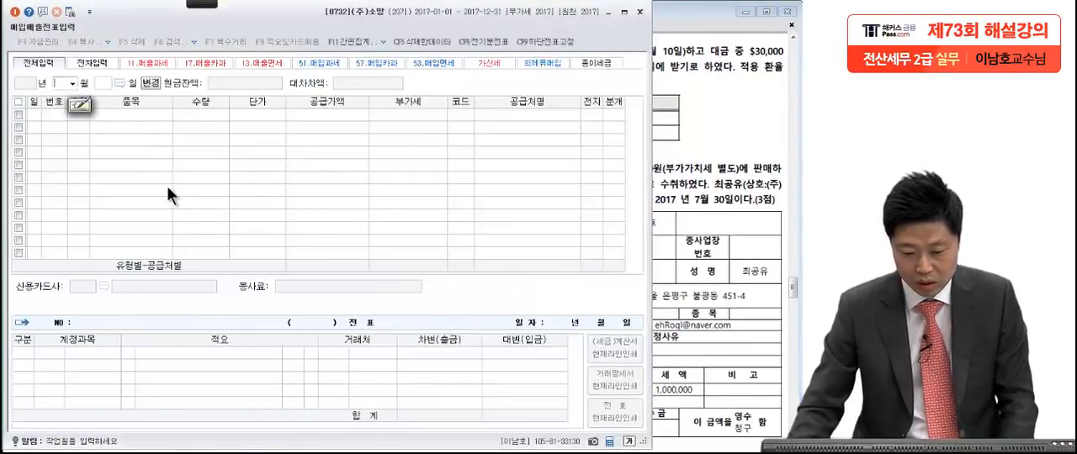
{"action": "type", "text": "07"}
{"action": "key", "text": "Return"}
{"action": "type", "text": "1"}
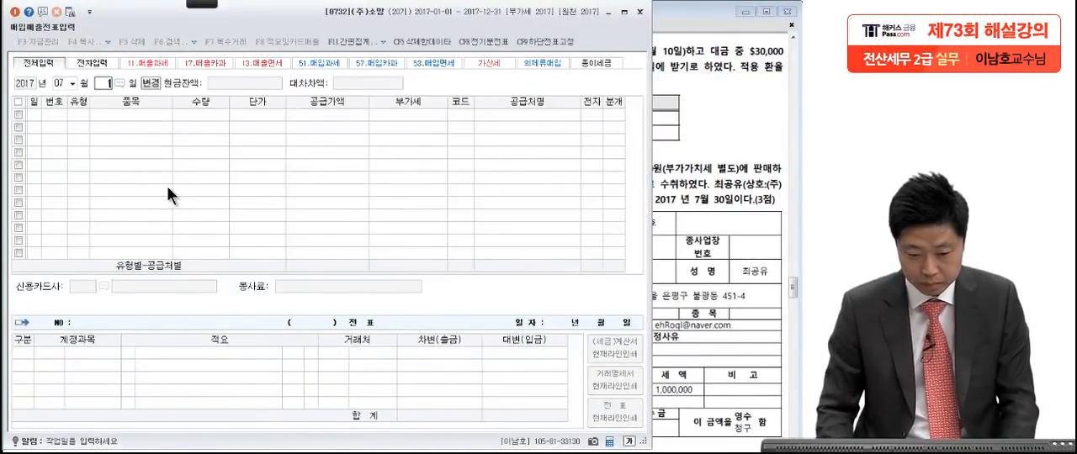
{"action": "type", "text": "0"}
{"action": "key", "text": "Return"}
{"action": "type", "text": "16"}
{"action": "key", "text": "Return"}
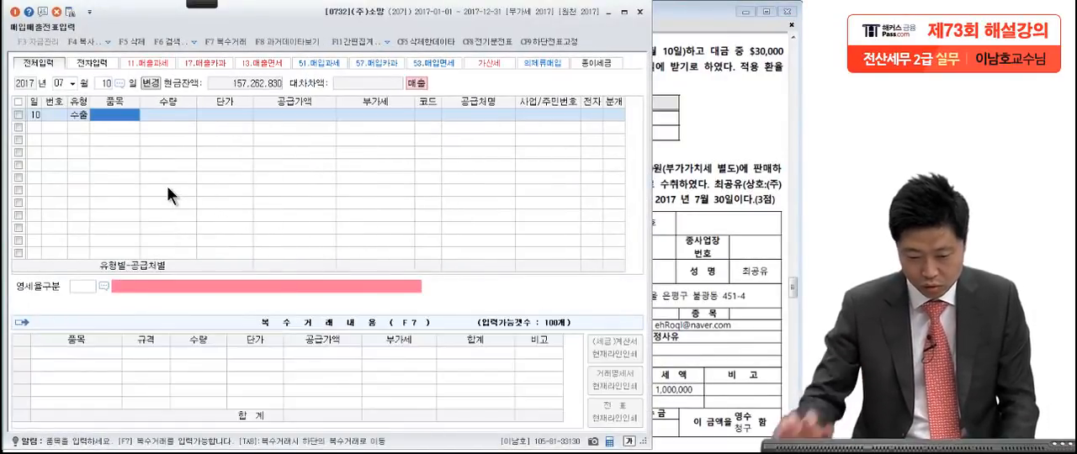
Step: Enter 55,000,000 as the supply value (공급가액) of the July 10 export sale
{"action": "left_click", "coordinate": [290, 118]}
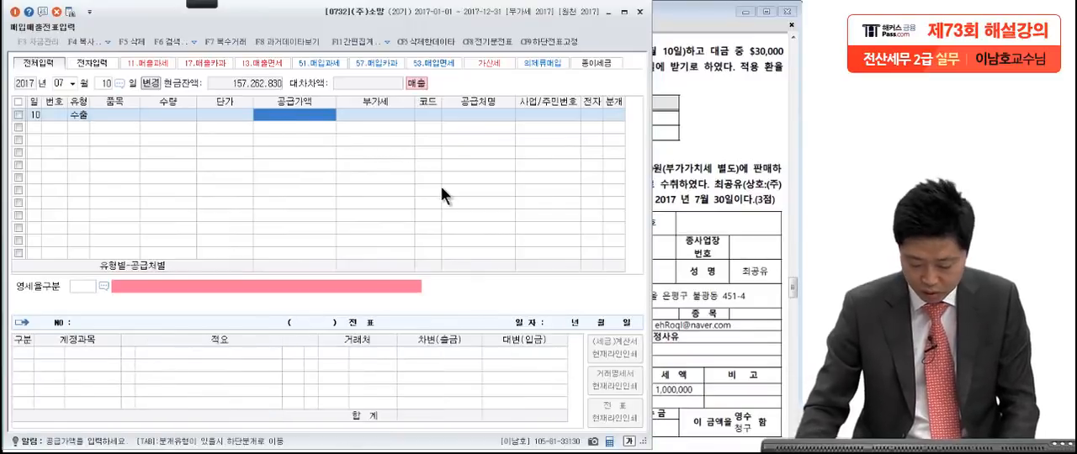
{"action": "type", "text": "55,000,000"}
{"action": "key", "text": "Return"}
Step: Look up COBA사 from question [1] and assign it as the trading partner of the export sale
{"action": "left_click", "coordinate": [707, 146]}
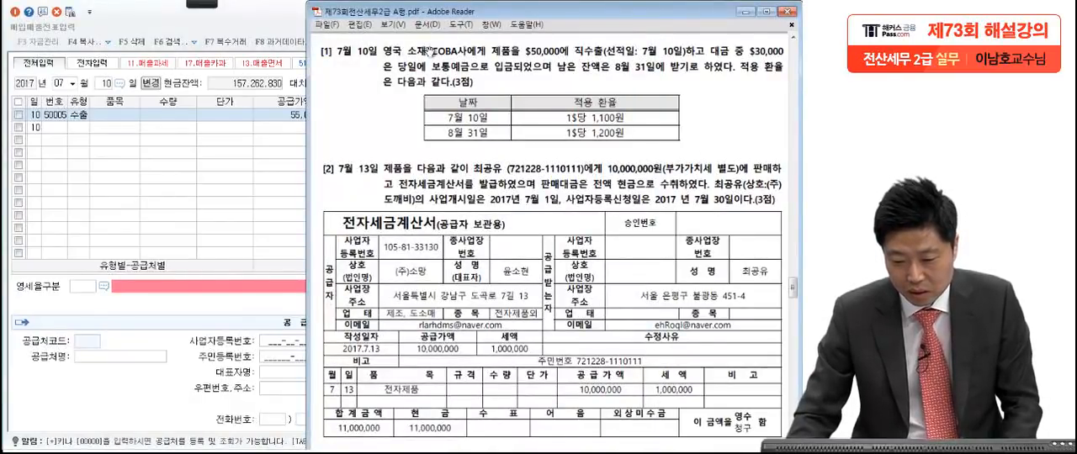
{"action": "left_click", "coordinate": [256, 147]}
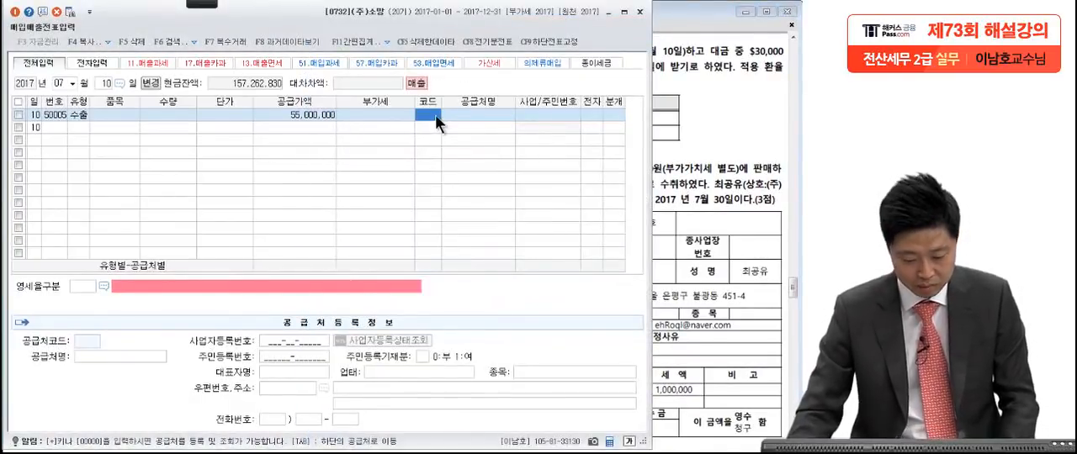
{"action": "key", "text": "F2"}
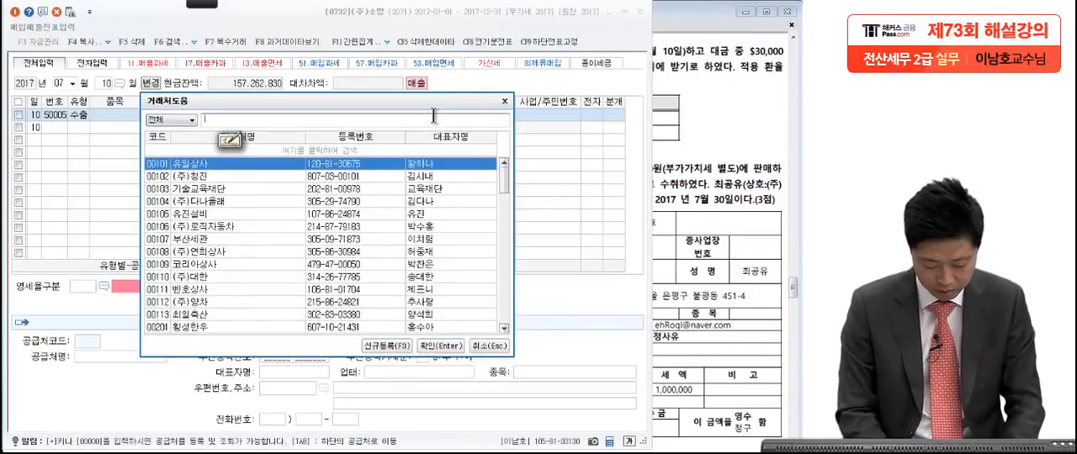
{"action": "type", "text": "c"}
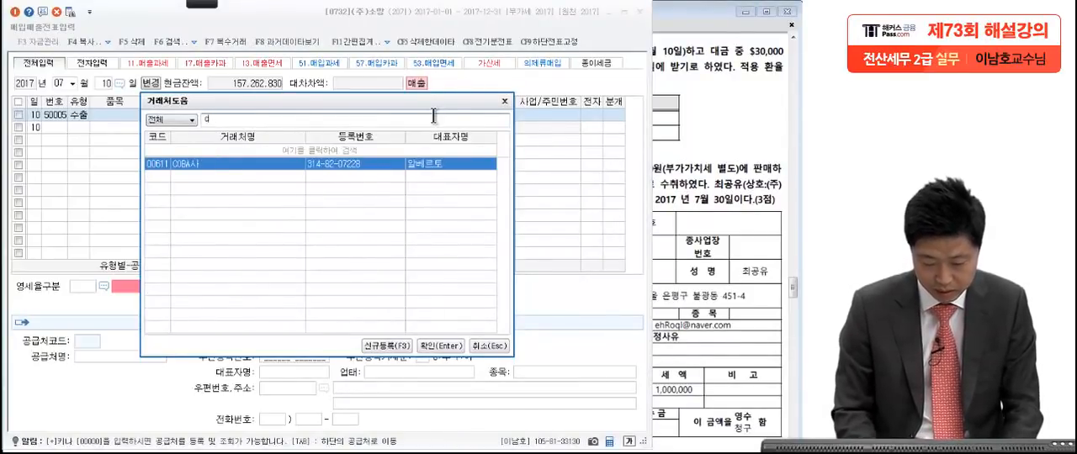
{"action": "key", "text": "Return"}
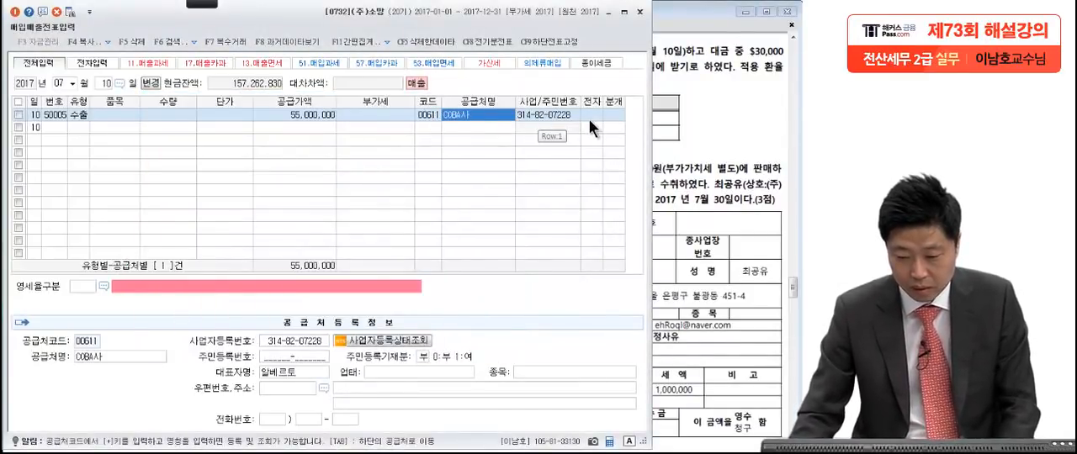
Step: Set the zero-rate category (영세율구분) to 1 직접수출(대행수출 포함) and the journal type (분개) to 혼합
{"action": "left_click", "coordinate": [101, 286]}
{"action": "key", "text": "Return"}
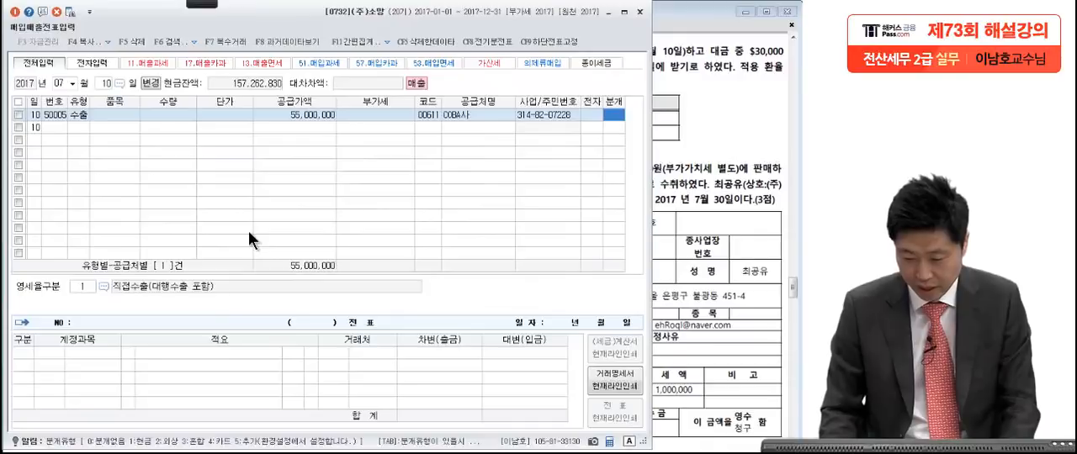
{"action": "type", "text": "3"}
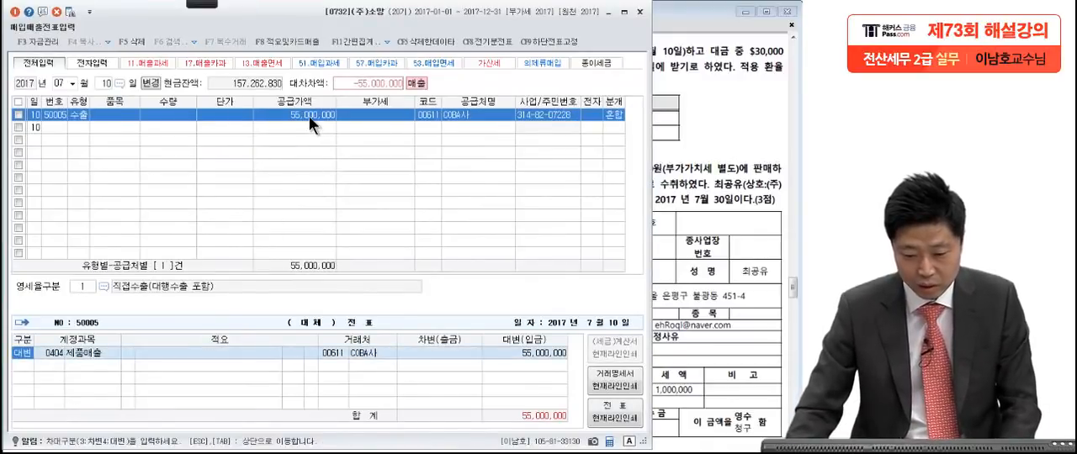
{"action": "left_click", "coordinate": [310, 118]}
{"action": "left_click", "coordinate": [129, 355]}
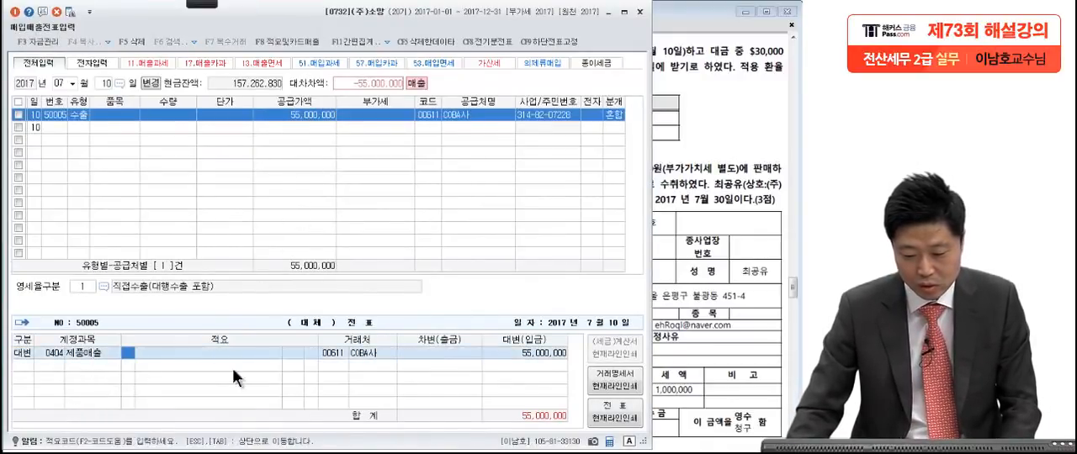
{"action": "left_click", "coordinate": [513, 358]}
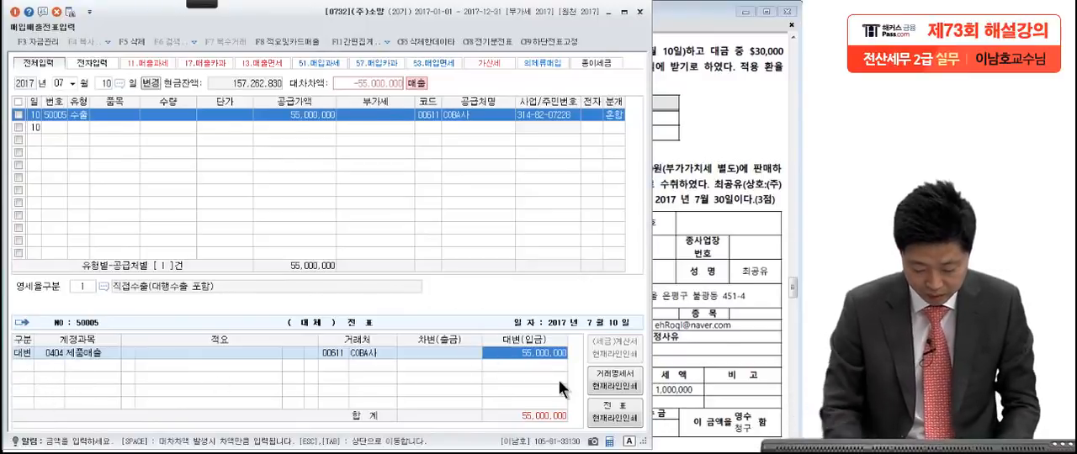
Step: Add a debit line (차변) to the export journal entry with the account 보통예금
{"action": "key", "text": "Return"}
{"action": "type", "text": "3"}
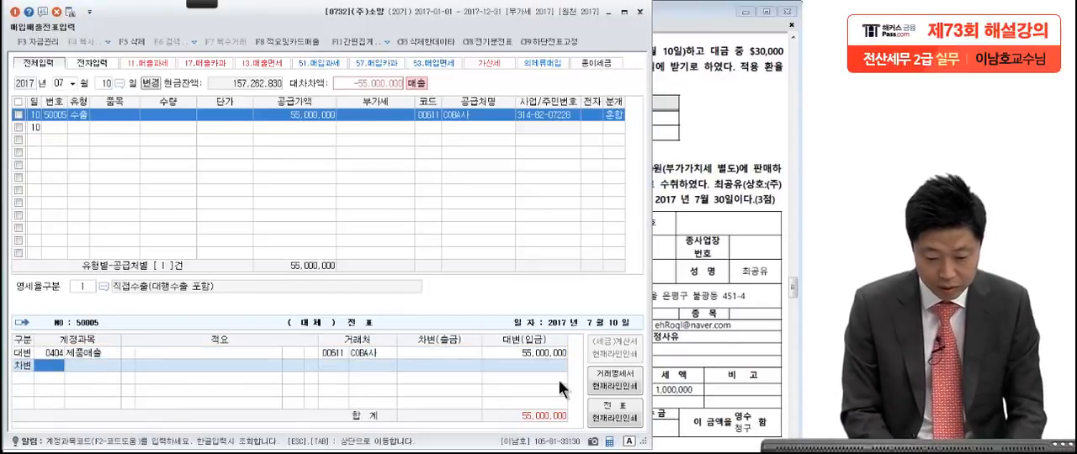
{"action": "left_click", "coordinate": [675, 127]}
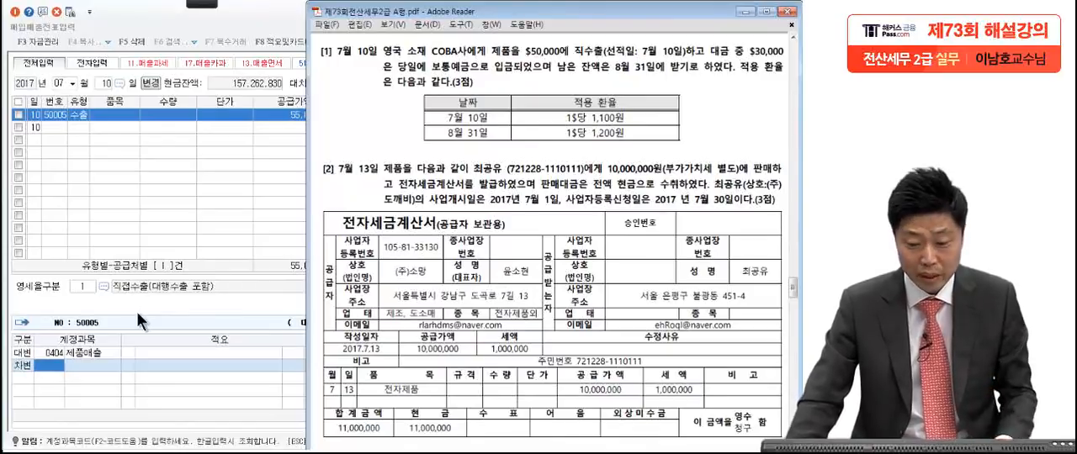
{"action": "left_click", "coordinate": [60, 372]}
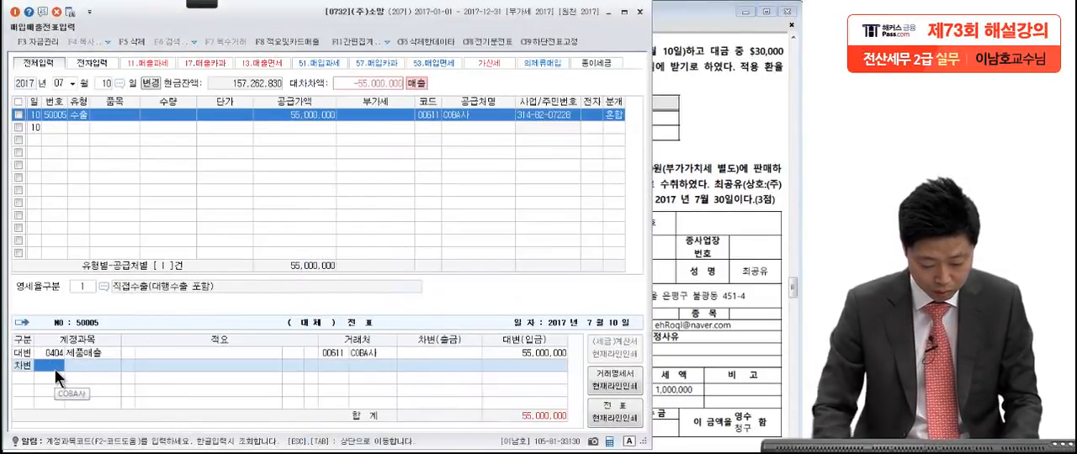
{"action": "key", "text": "F2"}
{"action": "type", "text": "1qh"}
{"action": "key", "text": "BackSpace"}
{"action": "key", "text": "BackSpace"}
{"action": "key", "text": "Hangul"}
{"action": "type", "text": "보통"}
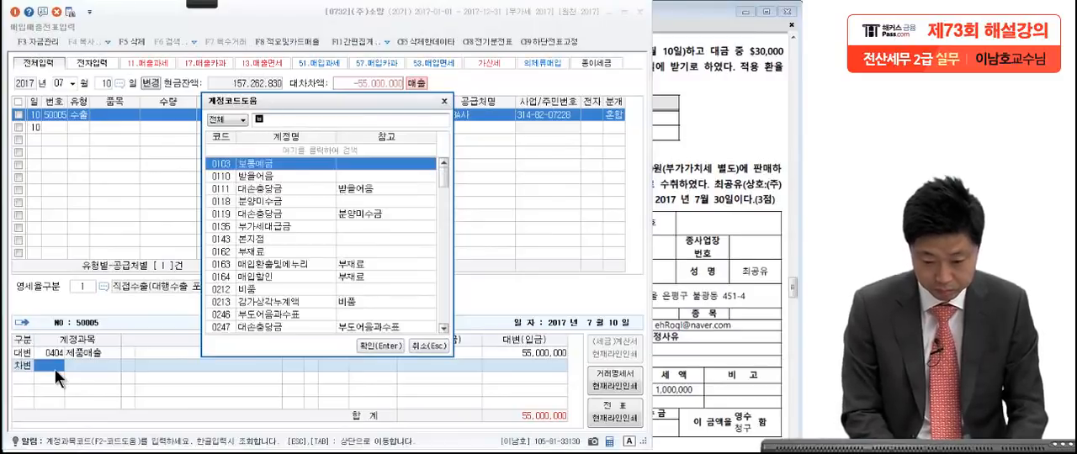
{"action": "key", "text": "Return"}
{"action": "key", "text": "Return"}
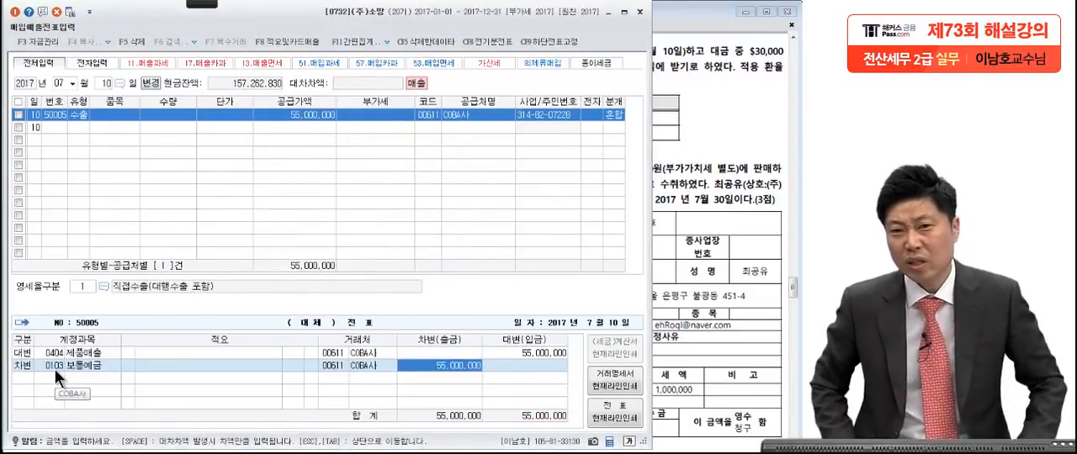
Step: Check the deposited amount in question [1] and set the 보통예금 debit to 33,000,000
{"action": "left_click", "coordinate": [680, 79]}
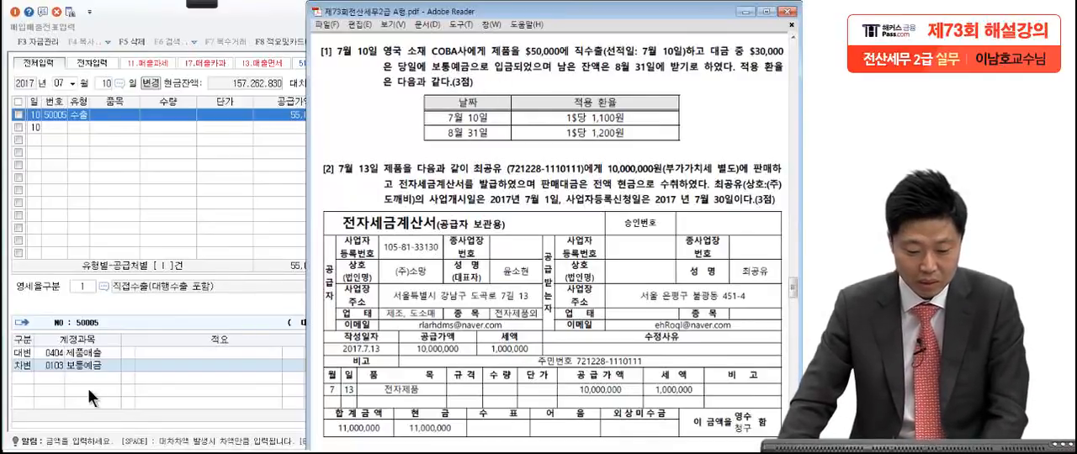
{"action": "left_click", "coordinate": [81, 366]}
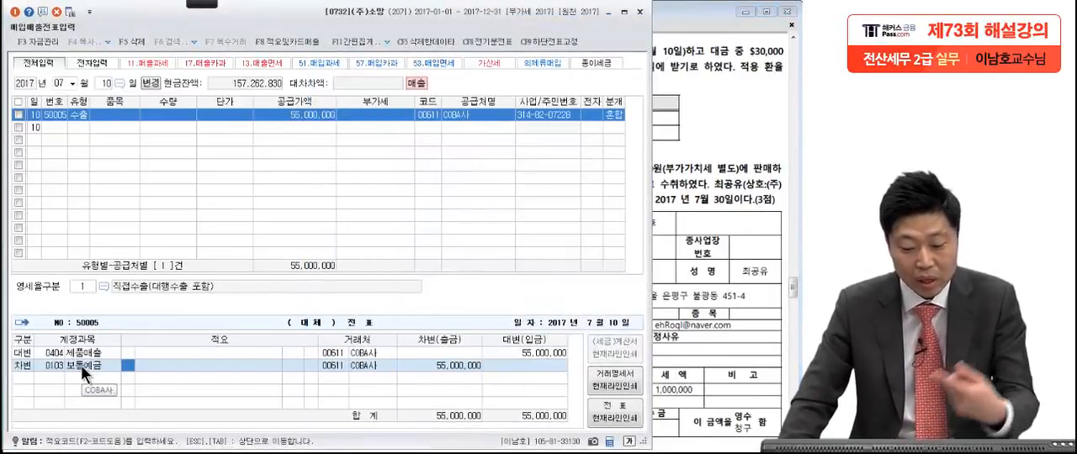
{"action": "left_click", "coordinate": [429, 367]}
{"action": "left_click", "coordinate": [690, 229]}
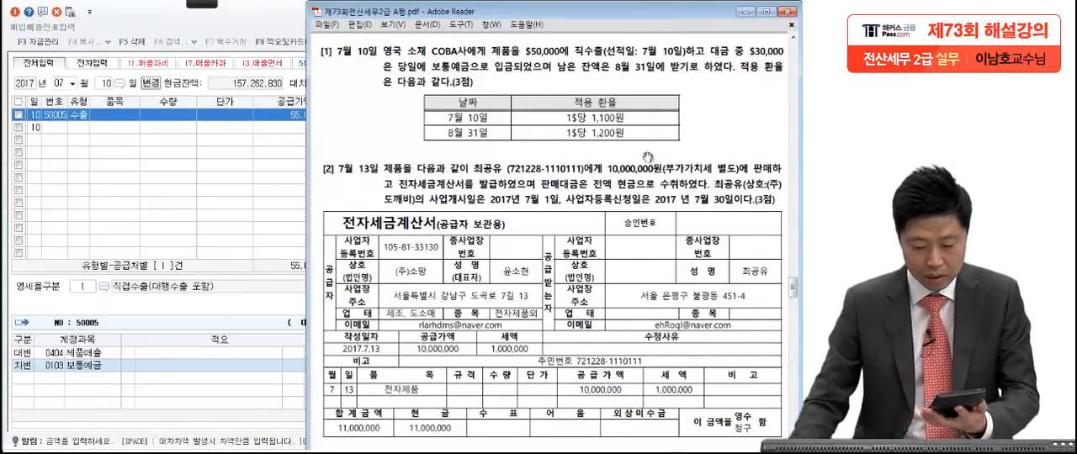
{"action": "left_click", "coordinate": [192, 363]}
{"action": "left_click", "coordinate": [458, 367]}
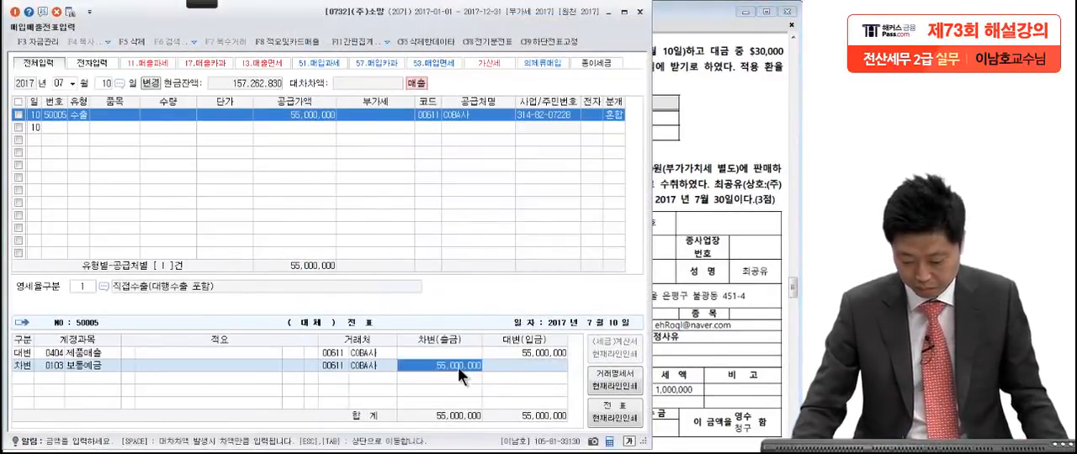
{"action": "type", "text": "33,000,0"}
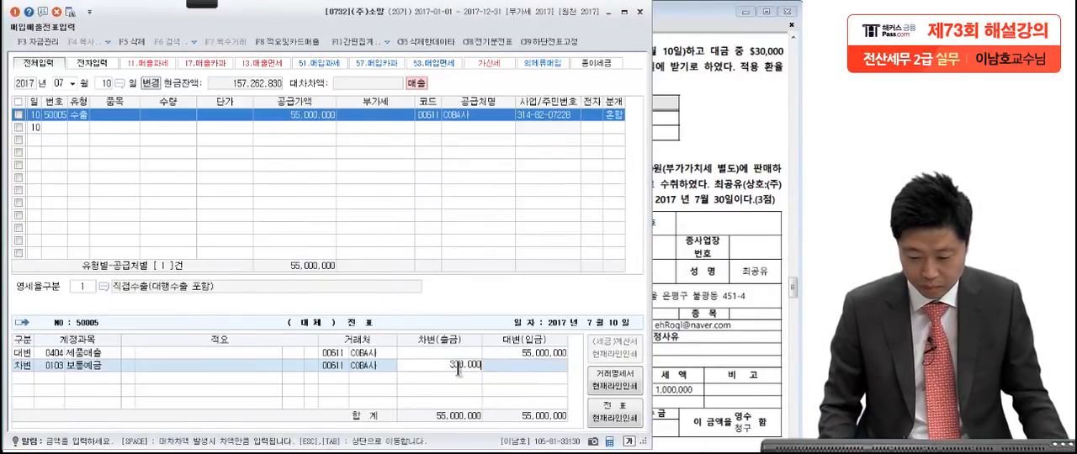
{"action": "type", "text": "00"}
{"action": "key", "text": "Return"}
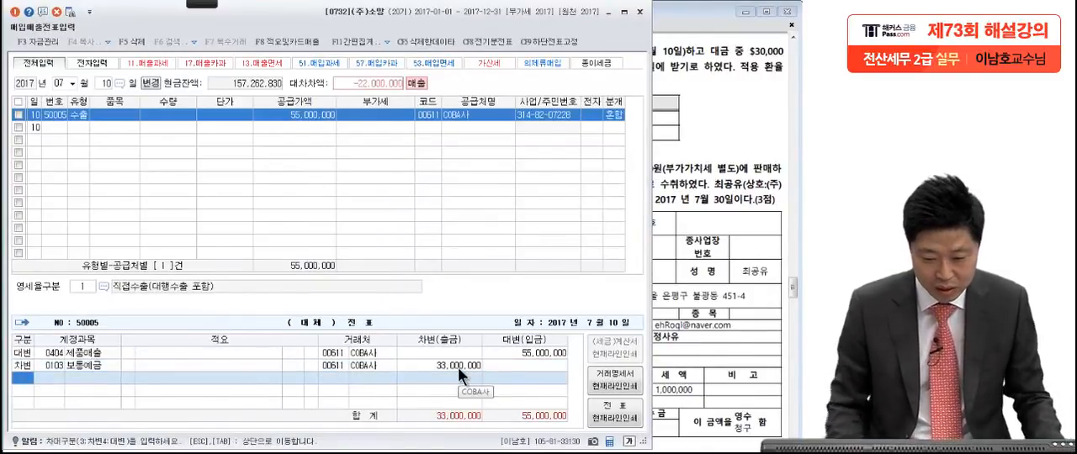
Step: Add a second debit line with the account 외상매출금 for the remaining 22,000,000
{"action": "type", "text": "3"}
{"action": "type", "text": "외상매"}
{"action": "key", "text": "Return"}
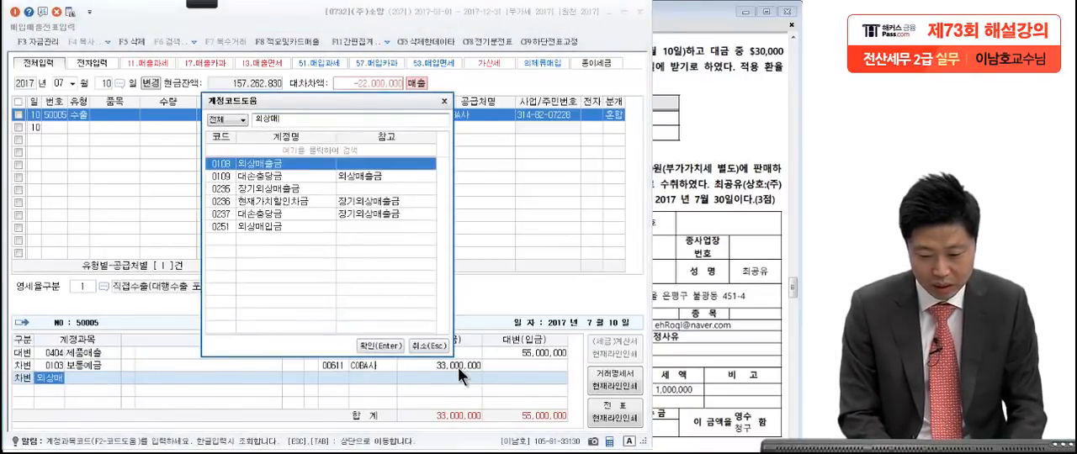
{"action": "key", "text": "Return"}
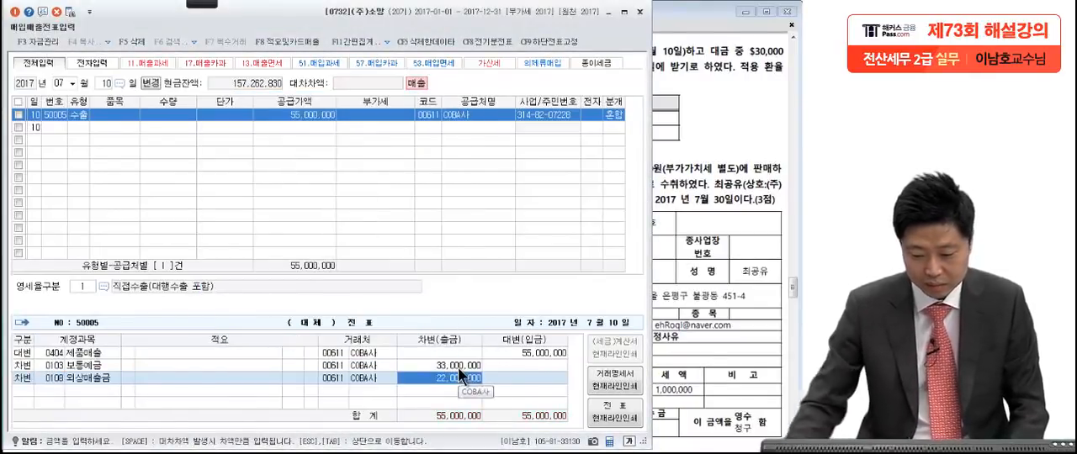
Step: Review the 외상매출금 and 제품매출 lines of the export entry against the amounts and dates in question [1]
{"action": "left_click", "coordinate": [124, 377]}
{"action": "left_click", "coordinate": [367, 380]}
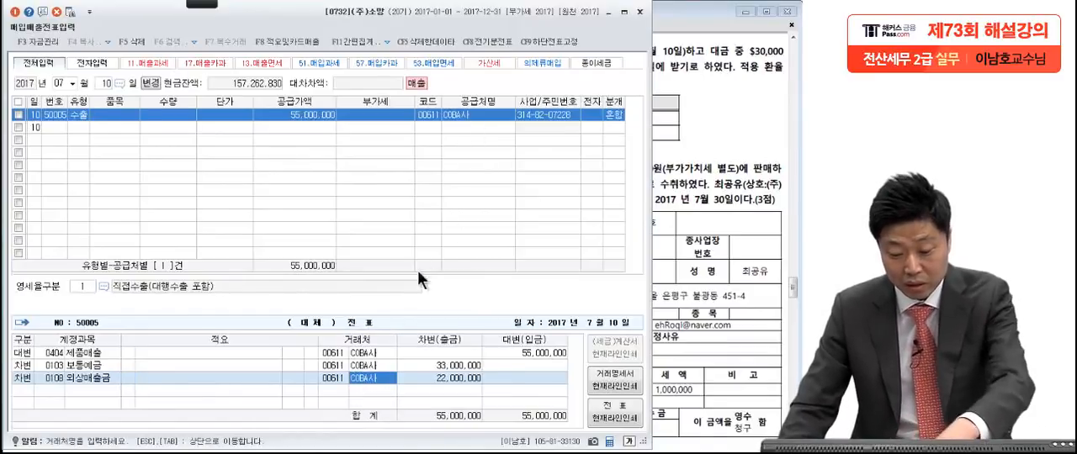
{"action": "left_click", "coordinate": [432, 379]}
{"action": "left_click", "coordinate": [715, 284]}
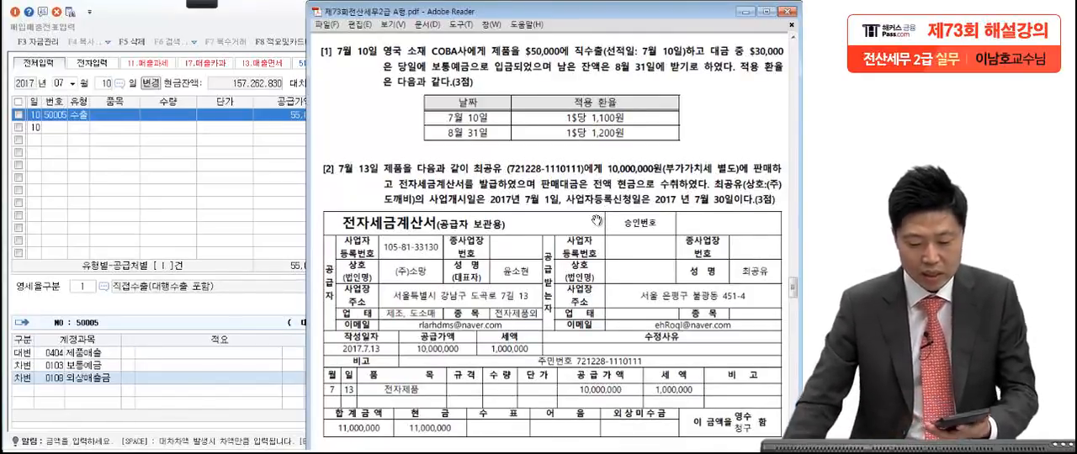
{"action": "left_click", "coordinate": [216, 380]}
{"action": "left_click", "coordinate": [418, 378]}
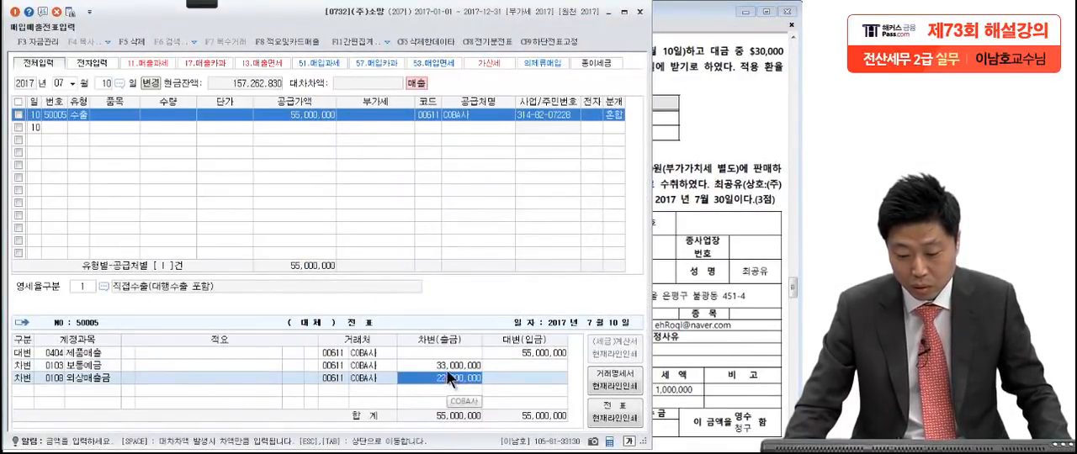
{"action": "left_click", "coordinate": [518, 355]}
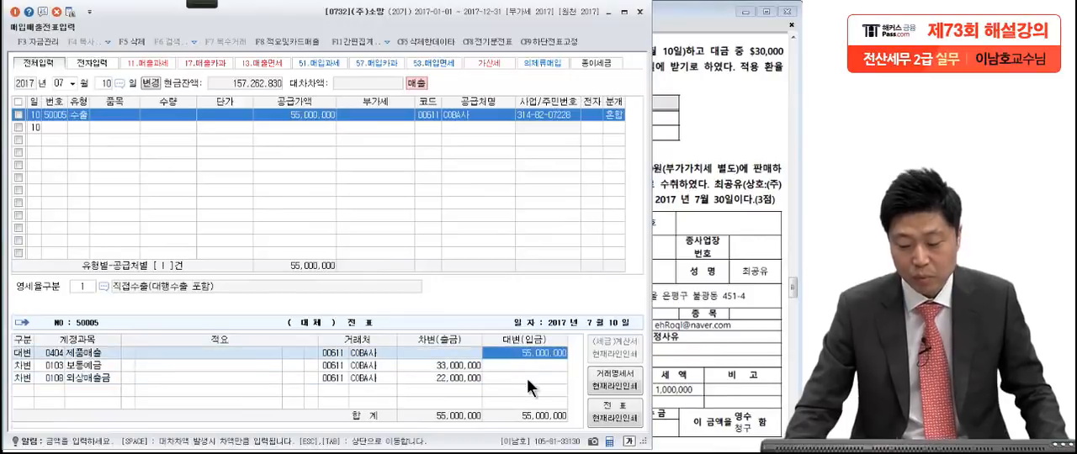
{"action": "left_click", "coordinate": [297, 114]}
{"action": "key", "text": "Tab"}
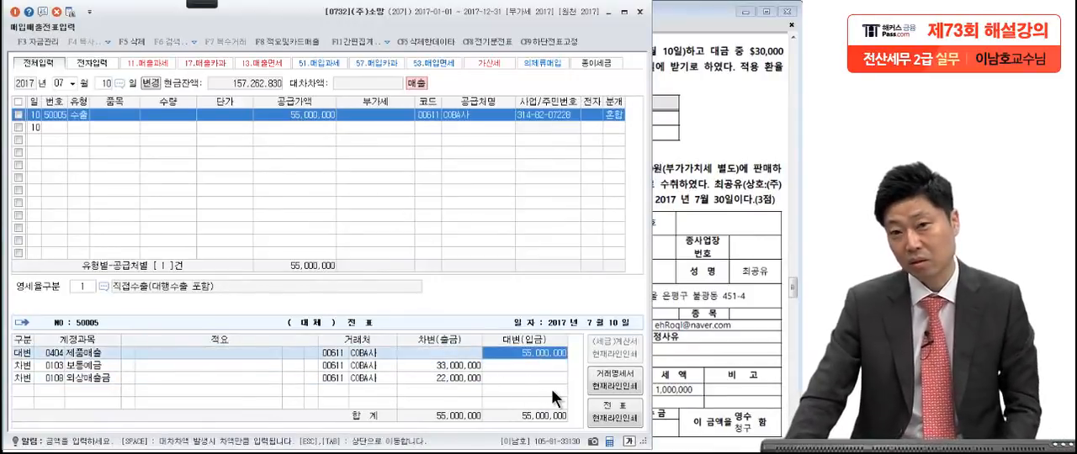
Step: Find question [2] in the exam PDF and mark in red pen the sale date 7월 13일 and the dates 7월 1일 and 7월 30일
{"action": "left_click", "coordinate": [695, 312]}
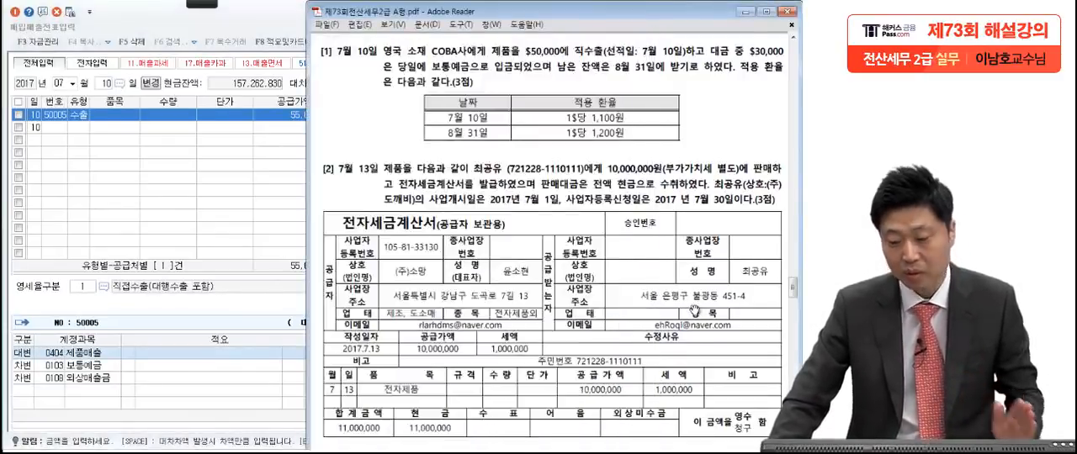
{"action": "scroll", "coordinate": [677, 349], "scroll_direction": "down", "scroll_amount": 3}
{"action": "left_click_drag", "start_coordinate": [676, 347], "coordinate": [681, 309]}
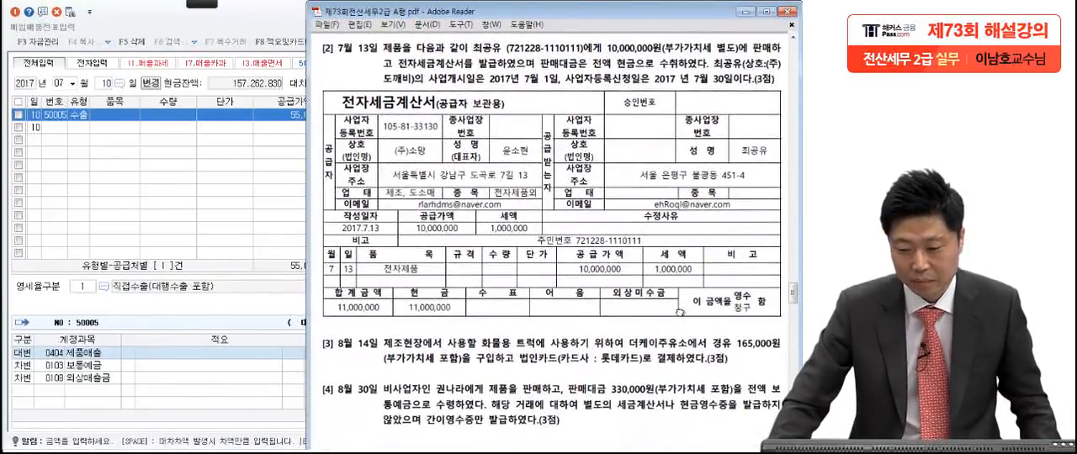
{"action": "left_click", "coordinate": [207, 4]}
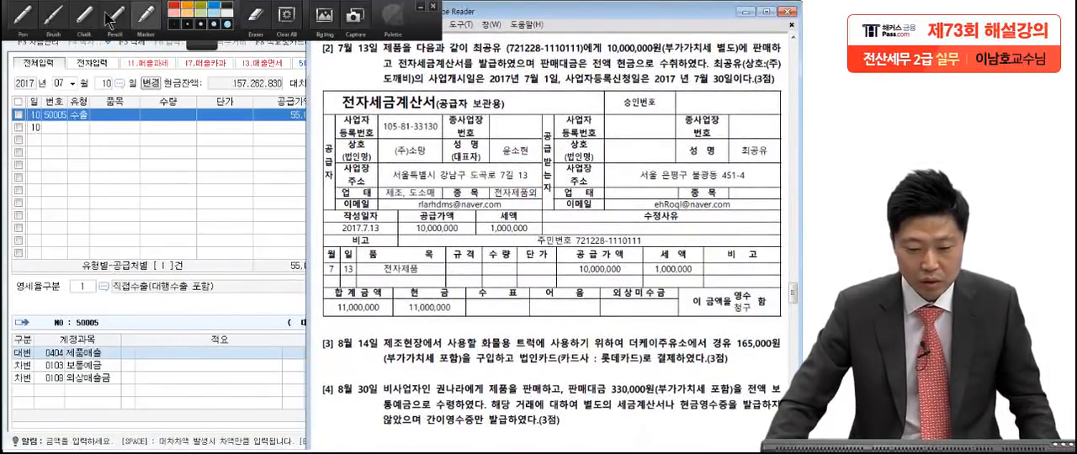
{"action": "left_click", "coordinate": [27, 16]}
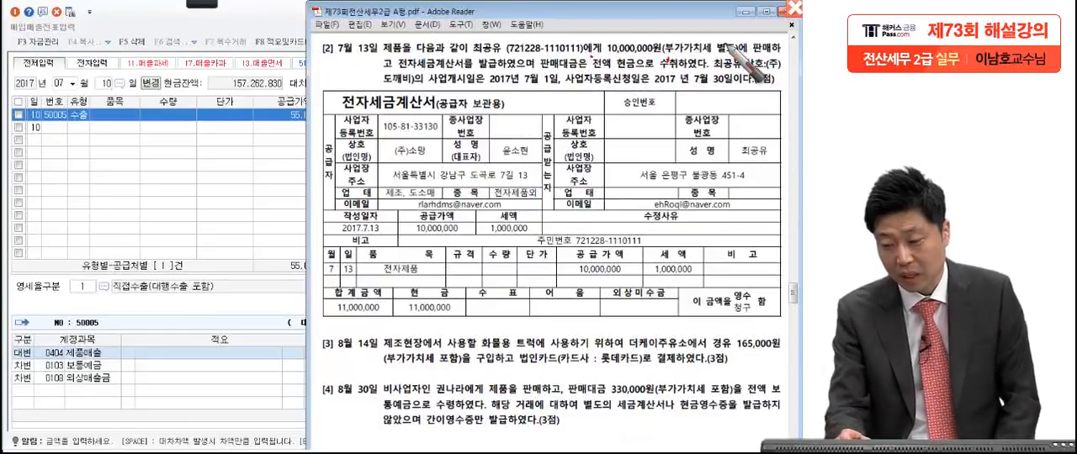
{"action": "left_click_drag", "start_coordinate": [396, 73], "coordinate": [402, 68]}
{"action": "left_click_drag", "start_coordinate": [534, 70], "coordinate": [539, 65]}
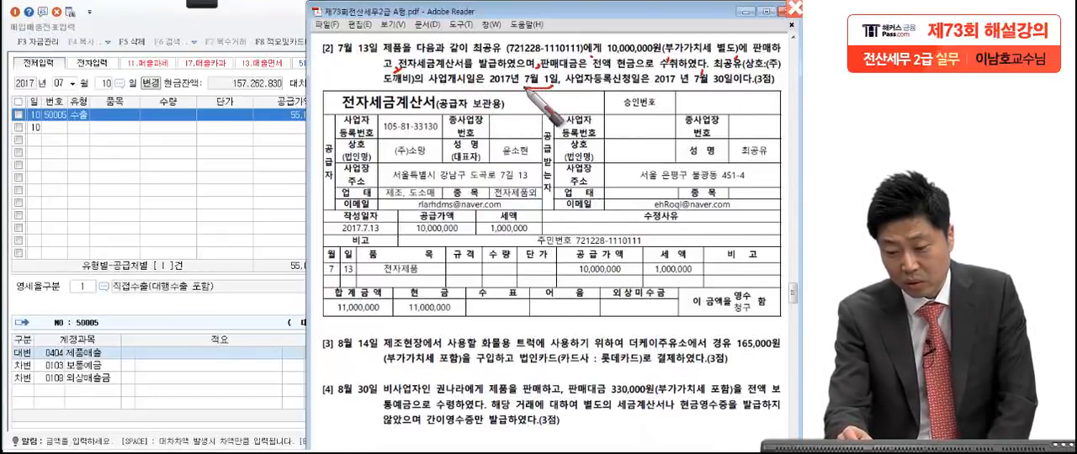
{"action": "left_click_drag", "start_coordinate": [523, 85], "coordinate": [554, 81]}
{"action": "left_click_drag", "start_coordinate": [679, 86], "coordinate": [725, 83]}
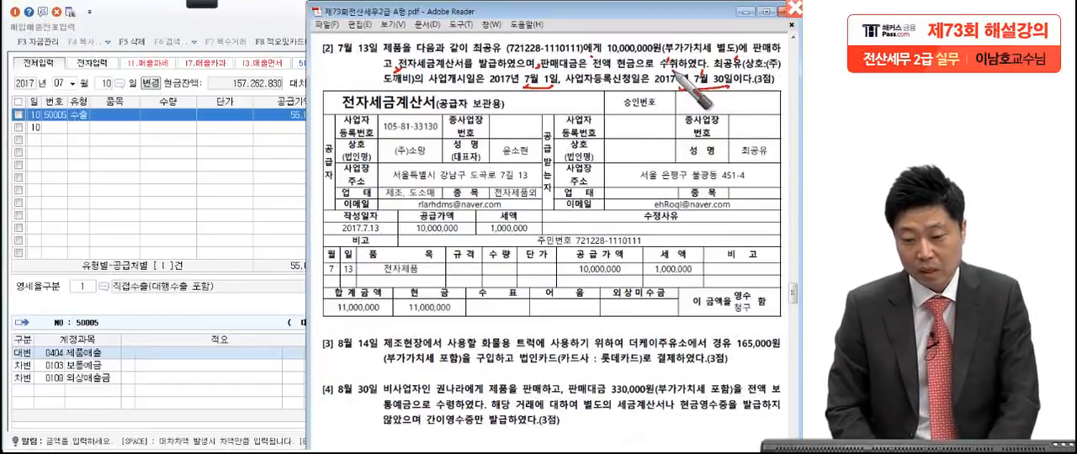
{"action": "mouse_move", "coordinate": [376, 37]}
{"action": "left_mouse_down"}
{"action": "mouse_move", "coordinate": [345, 67]}
{"action": "mouse_move", "coordinate": [360, 27]}
{"action": "mouse_move", "coordinate": [379, 41]}
{"action": "left_mouse_up"}
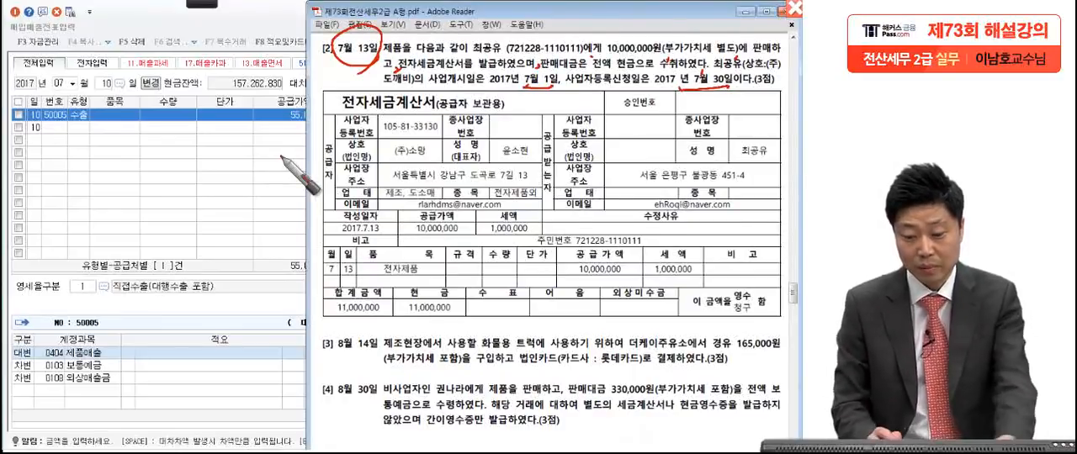
Step: Mark the 전자세금계산서's 작성일자, the supplier (주)소망 and the buyer's name, plus the buyer and registration date in question [2]'s text
{"action": "mouse_move", "coordinate": [376, 230]}
{"action": "left_mouse_down"}
{"action": "mouse_move", "coordinate": [339, 224]}
{"action": "mouse_move", "coordinate": [370, 200]}
{"action": "mouse_move", "coordinate": [378, 221]}
{"action": "left_mouse_up"}
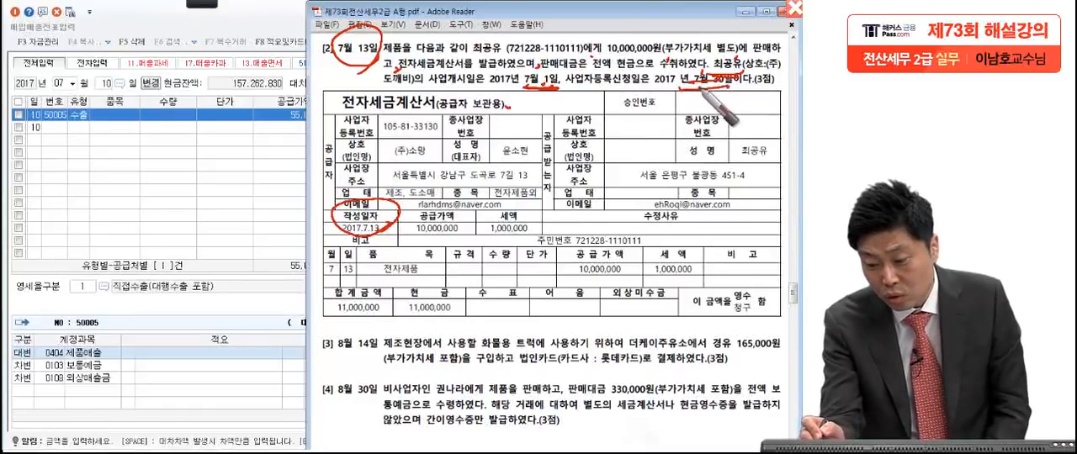
{"action": "left_click_drag", "start_coordinate": [715, 93], "coordinate": [727, 99]}
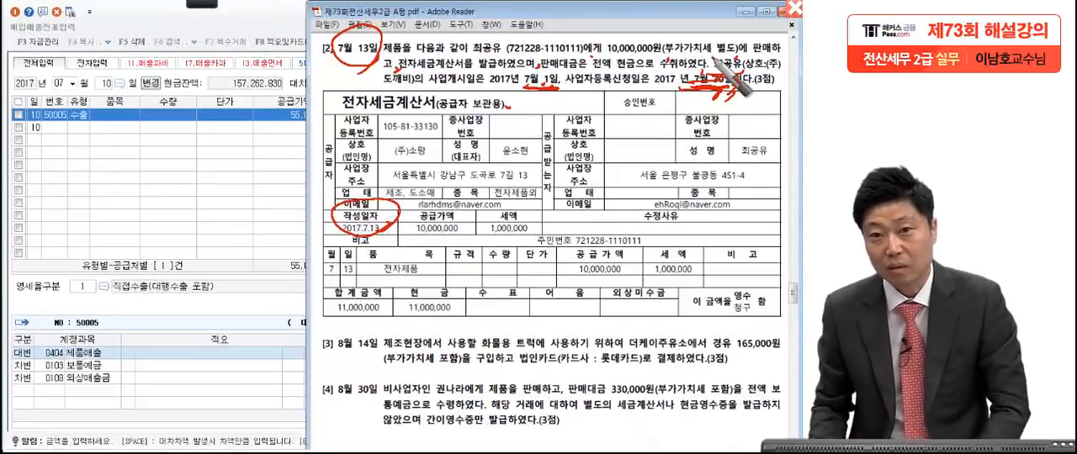
{"action": "mouse_move", "coordinate": [713, 58]}
{"action": "left_mouse_down"}
{"action": "mouse_move", "coordinate": [741, 74]}
{"action": "mouse_move", "coordinate": [721, 59]}
{"action": "mouse_move", "coordinate": [730, 77]}
{"action": "left_mouse_up"}
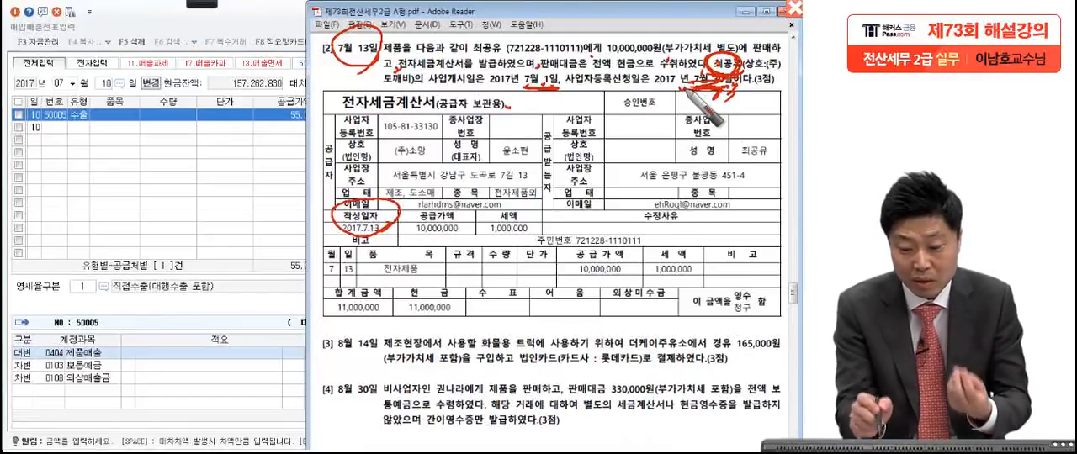
{"action": "left_click_drag", "start_coordinate": [380, 154], "coordinate": [446, 151]}
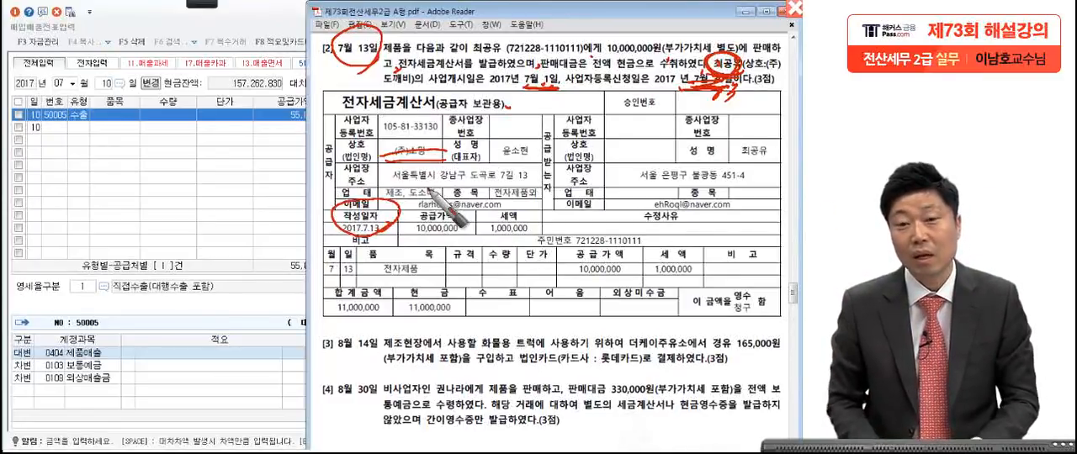
{"action": "left_click_drag", "start_coordinate": [545, 223], "coordinate": [522, 249]}
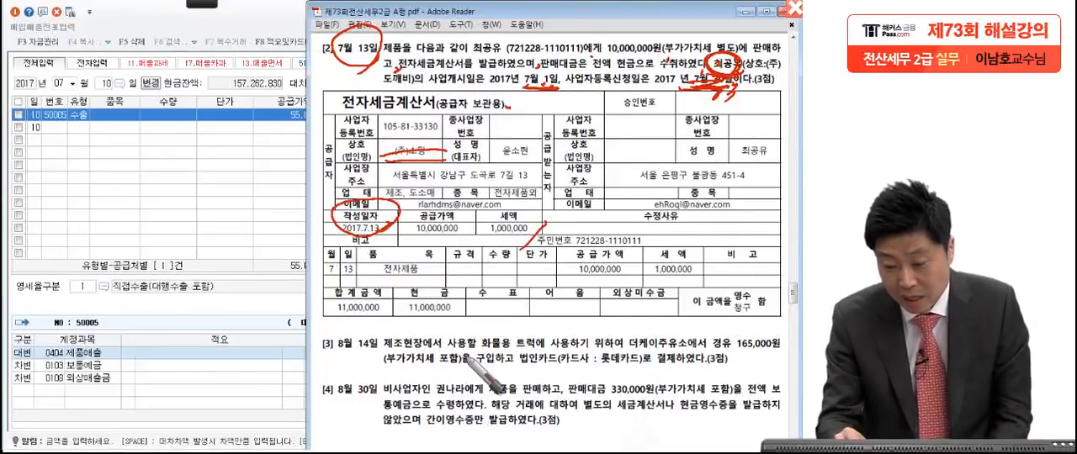
{"action": "mouse_move", "coordinate": [675, 117]}
{"action": "left_mouse_down"}
{"action": "mouse_move", "coordinate": [665, 137]}
{"action": "mouse_move", "coordinate": [679, 152]}
{"action": "mouse_move", "coordinate": [661, 166]}
{"action": "mouse_move", "coordinate": [787, 160]}
{"action": "mouse_move", "coordinate": [724, 137]}
{"action": "mouse_move", "coordinate": [653, 196]}
{"action": "left_mouse_up"}
{"action": "left_click_drag", "start_coordinate": [697, 169], "coordinate": [790, 165]}
{"action": "left_click_drag", "start_coordinate": [689, 172], "coordinate": [790, 175]}
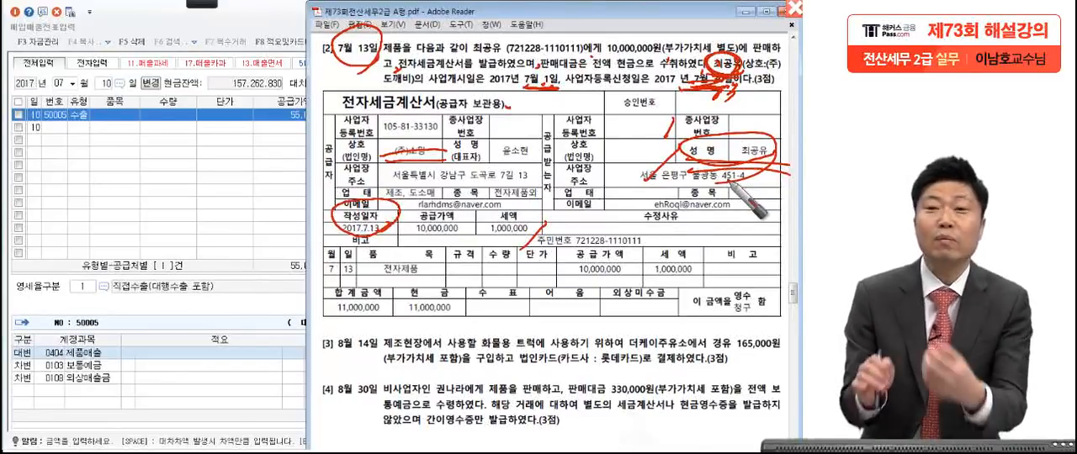
{"action": "mouse_move", "coordinate": [688, 117]}
{"action": "left_mouse_down"}
{"action": "mouse_move", "coordinate": [664, 139]}
{"action": "mouse_move", "coordinate": [686, 151]}
{"action": "left_mouse_up"}
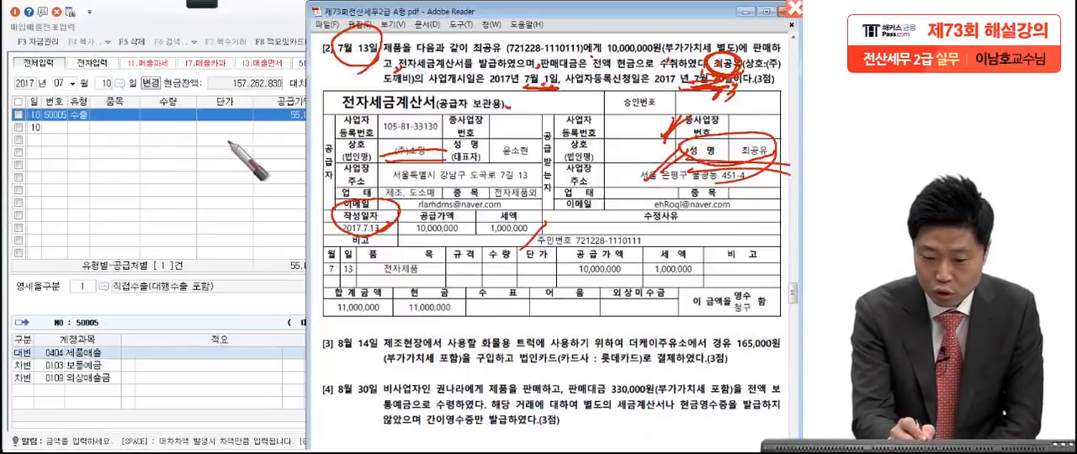
Step: Write a circled 11 over the voucher grid, mark the invoice's 세액 and buyer's name, and clear all pen annotations
{"action": "left_click_drag", "start_coordinate": [144, 132], "coordinate": [148, 185]}
{"action": "left_click_drag", "start_coordinate": [179, 148], "coordinate": [158, 255]}
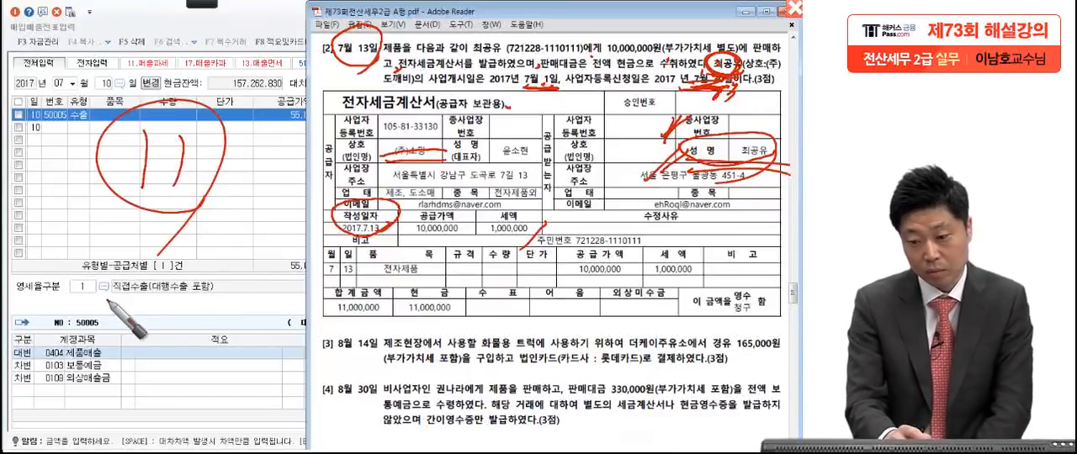
{"action": "left_click_drag", "start_coordinate": [538, 216], "coordinate": [505, 221]}
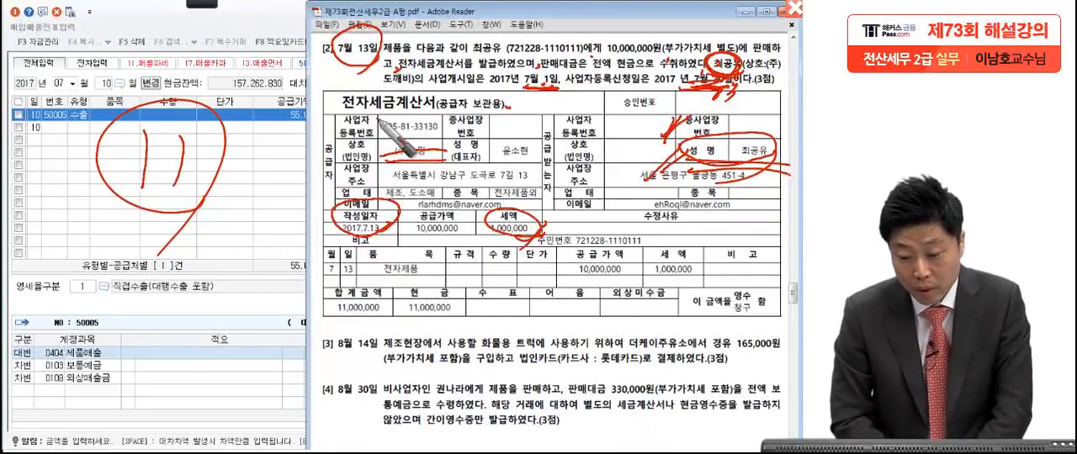
{"action": "left_click_drag", "start_coordinate": [539, 267], "coordinate": [633, 163]}
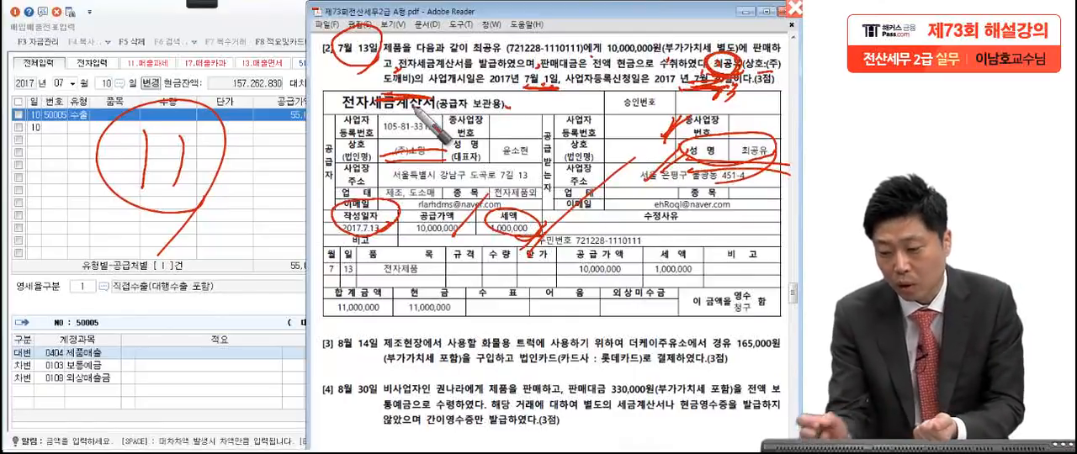
{"action": "left_click_drag", "start_coordinate": [741, 139], "coordinate": [734, 156]}
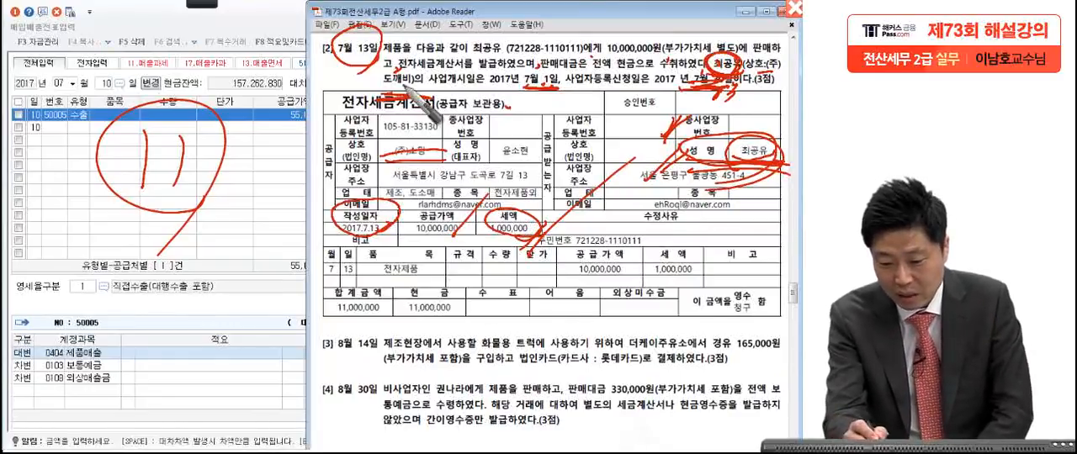
{"action": "mouse_move", "coordinate": [738, 140]}
{"action": "left_mouse_down"}
{"action": "mouse_move", "coordinate": [724, 153]}
{"action": "mouse_move", "coordinate": [730, 171]}
{"action": "mouse_move", "coordinate": [735, 160]}
{"action": "mouse_move", "coordinate": [785, 157]}
{"action": "left_mouse_up"}
{"action": "key", "text": "Escape"}
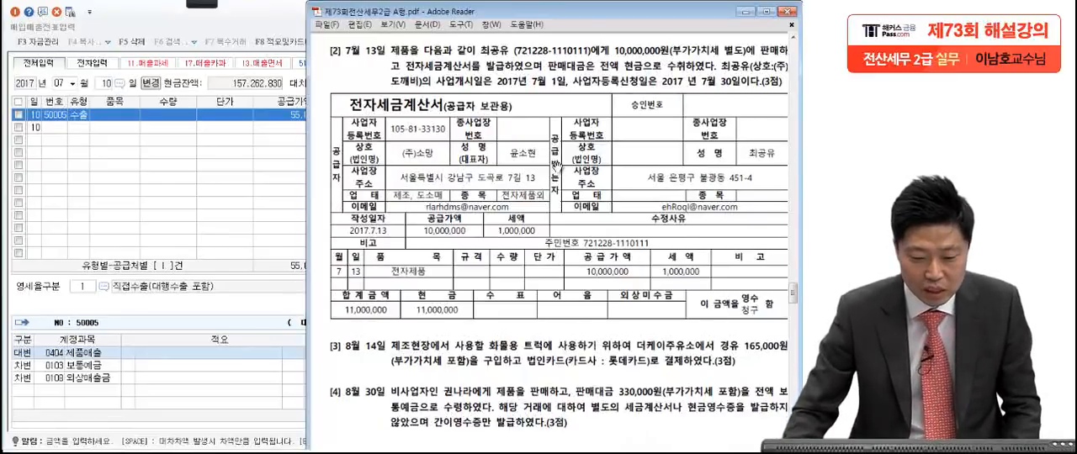
Step: Change the voucher date to July 13 and start a sales entry with type 11 (과세)
{"action": "left_click", "coordinate": [239, 192]}
{"action": "left_click", "coordinate": [103, 79]}
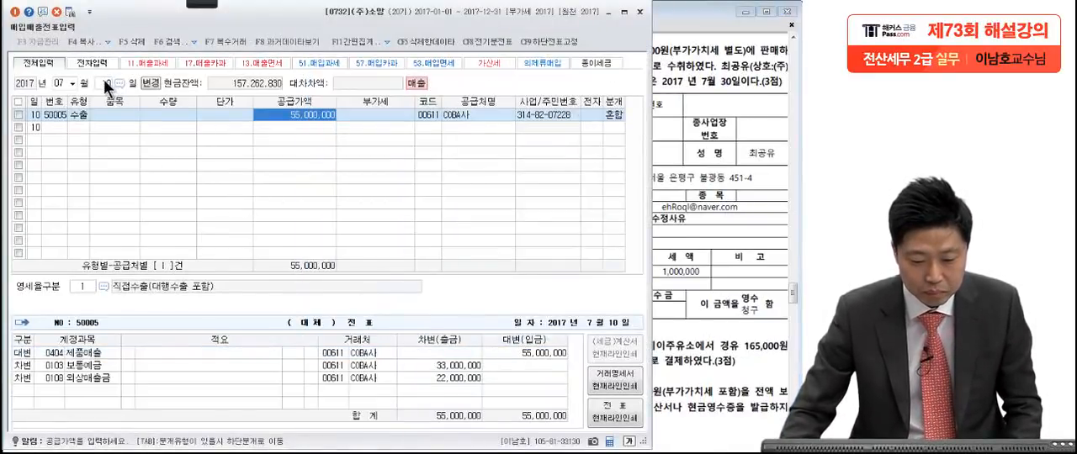
{"action": "type", "text": "13"}
{"action": "key", "text": "Return"}
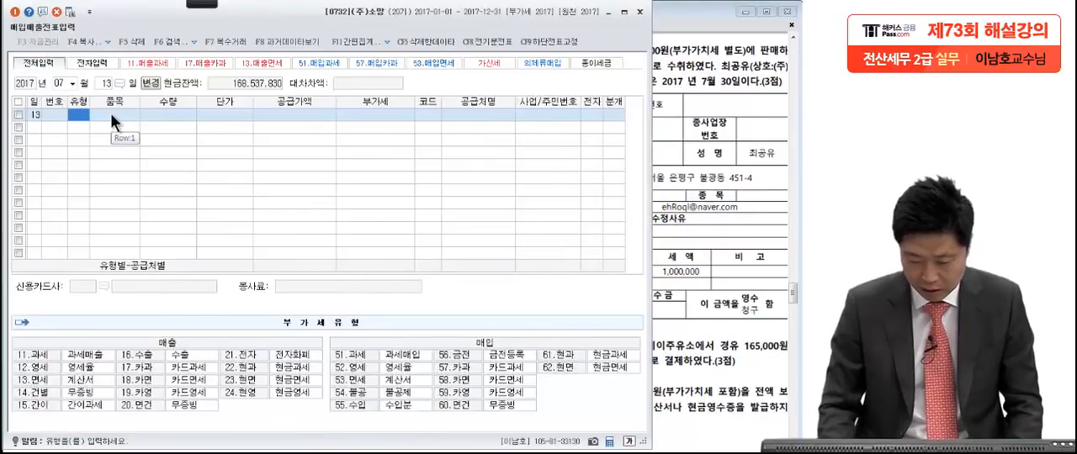
{"action": "type", "text": "11"}
{"action": "key", "text": "Return"}
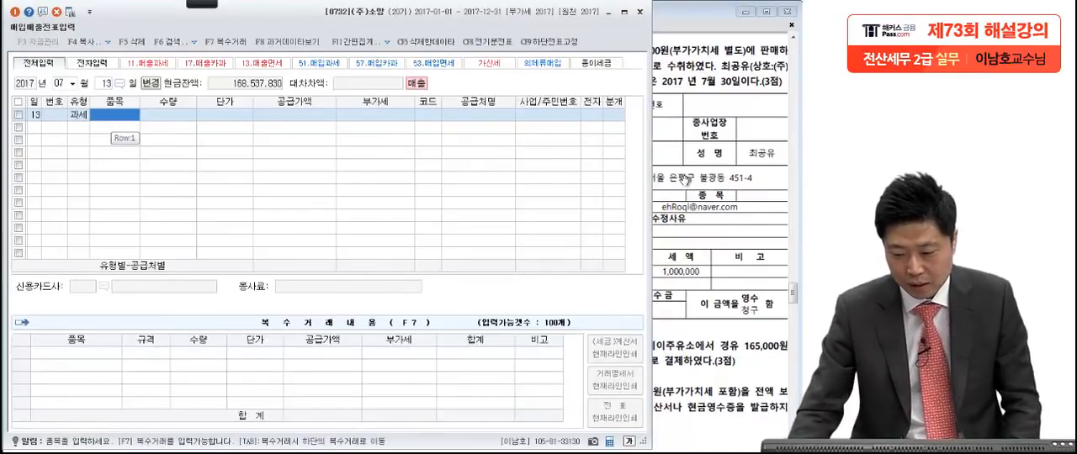
Step: Check the item on question [2]'s invoice and enter 전자제품 as the 품목, leaving quantity and unit price blank
{"action": "left_click", "coordinate": [686, 181]}
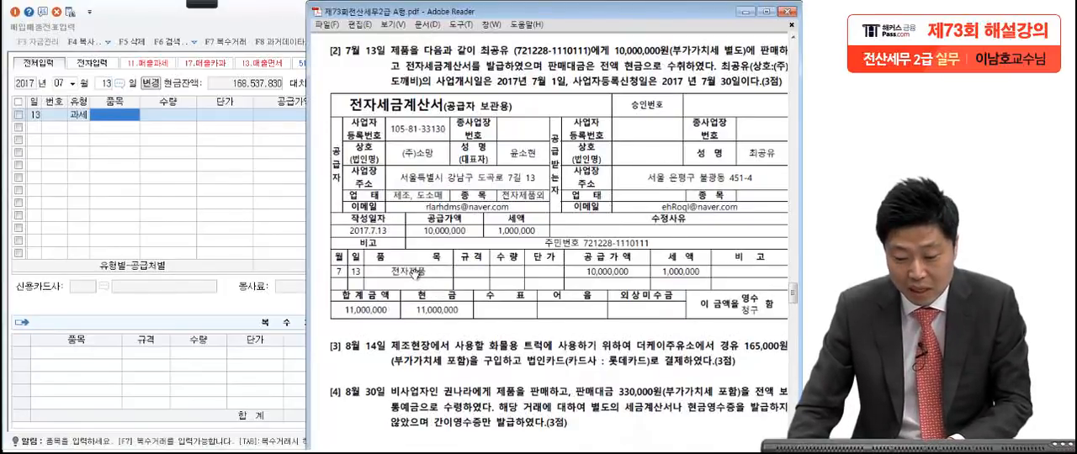
{"action": "left_click", "coordinate": [119, 118]}
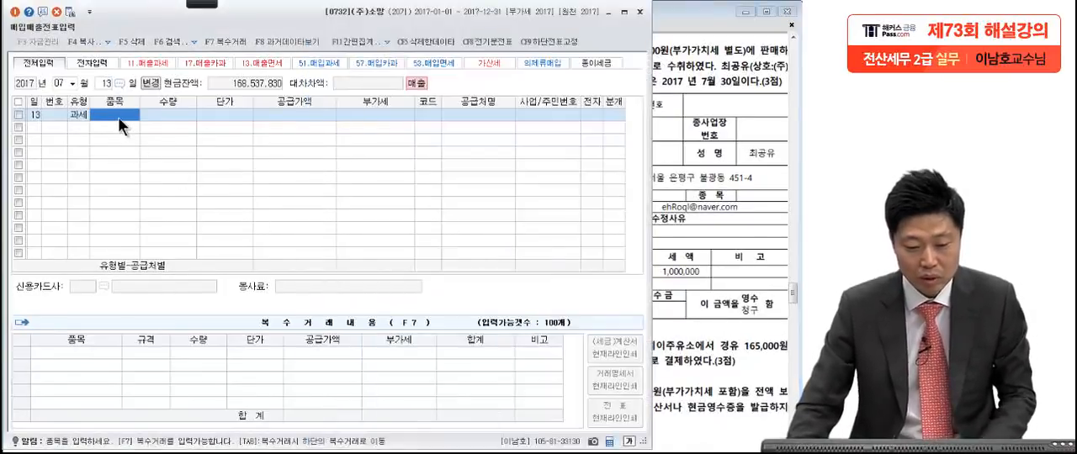
{"action": "type", "text": "전자"}
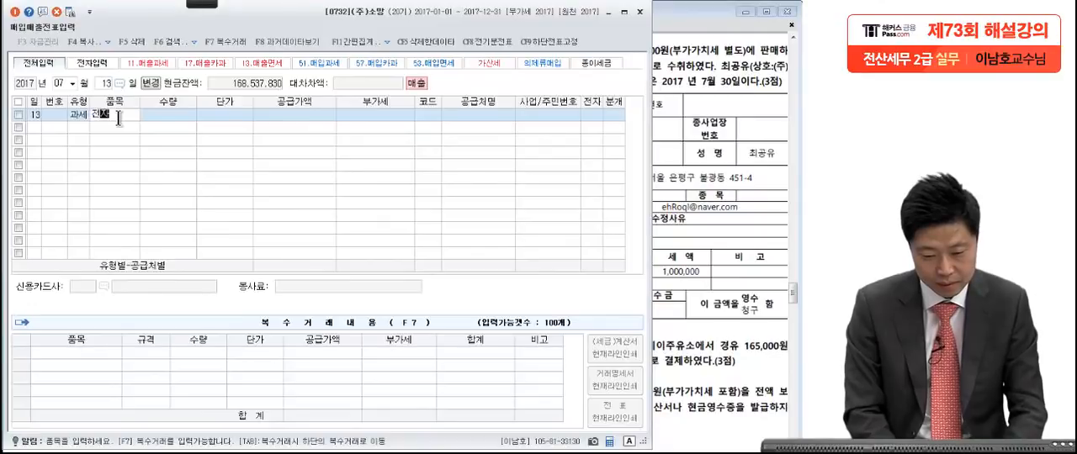
{"action": "type", "text": "제품"}
{"action": "key", "text": "Return"}
{"action": "key", "text": "Return"}
{"action": "key", "text": "Return"}
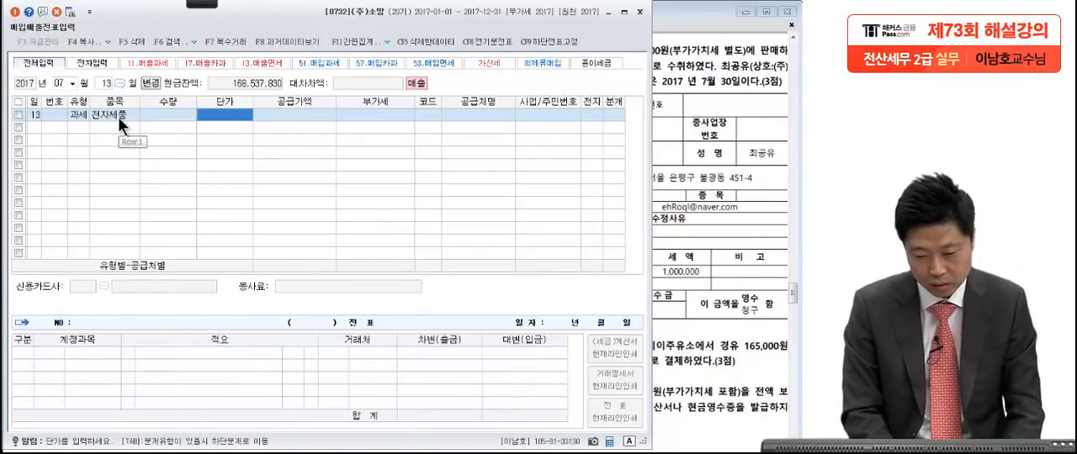
Step: Check the invoice amount in question [2], set the 공급가액 to 10,000,000 and accept 1,000,000 as 부가세
{"action": "left_click", "coordinate": [671, 243]}
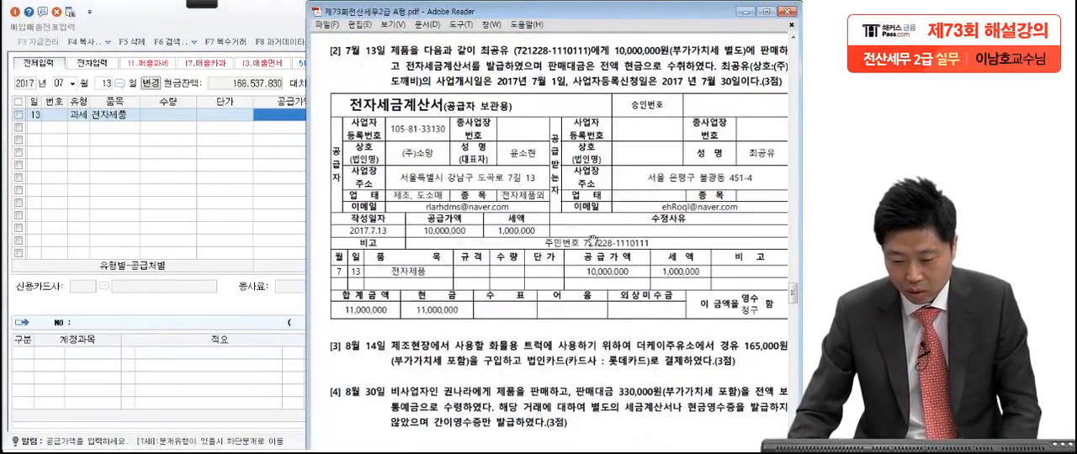
{"action": "left_click", "coordinate": [193, 200]}
{"action": "type", "text": "10000000"}
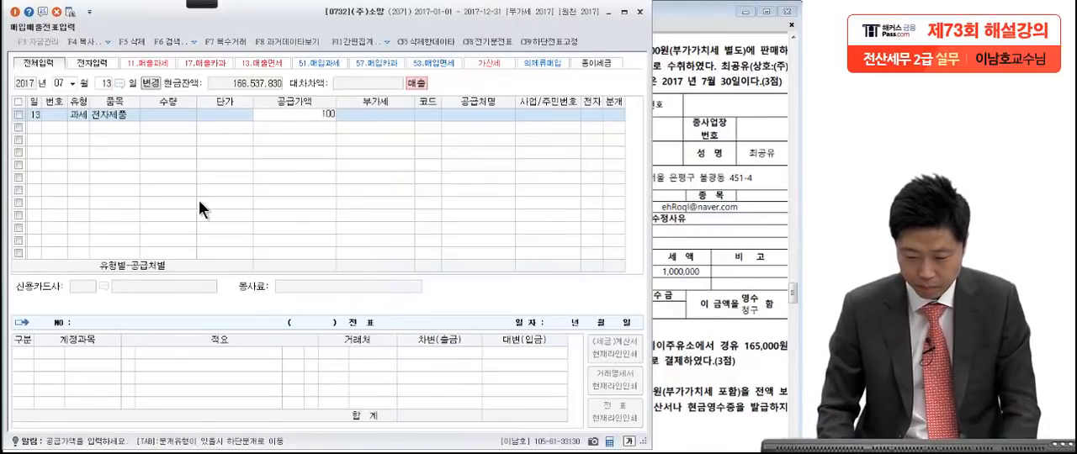
{"action": "key", "text": "Return"}
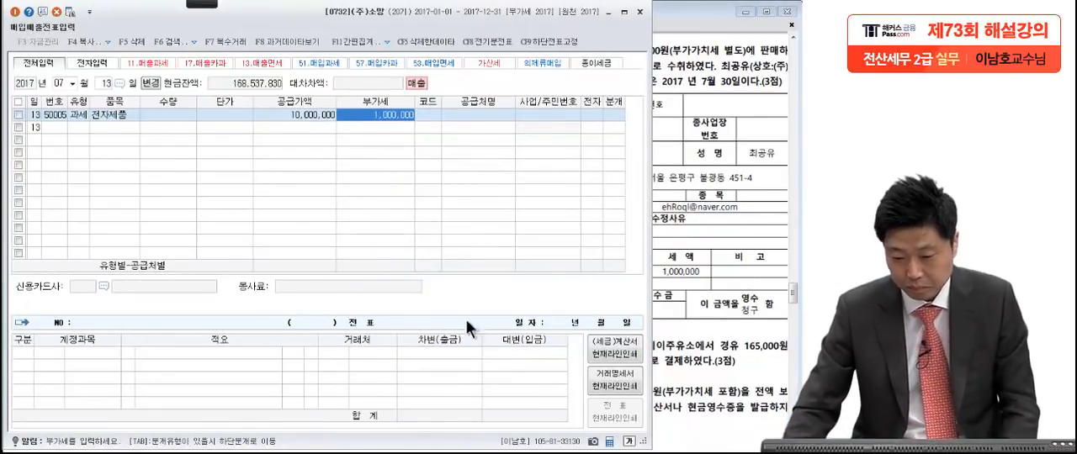
{"action": "key", "text": "Return"}
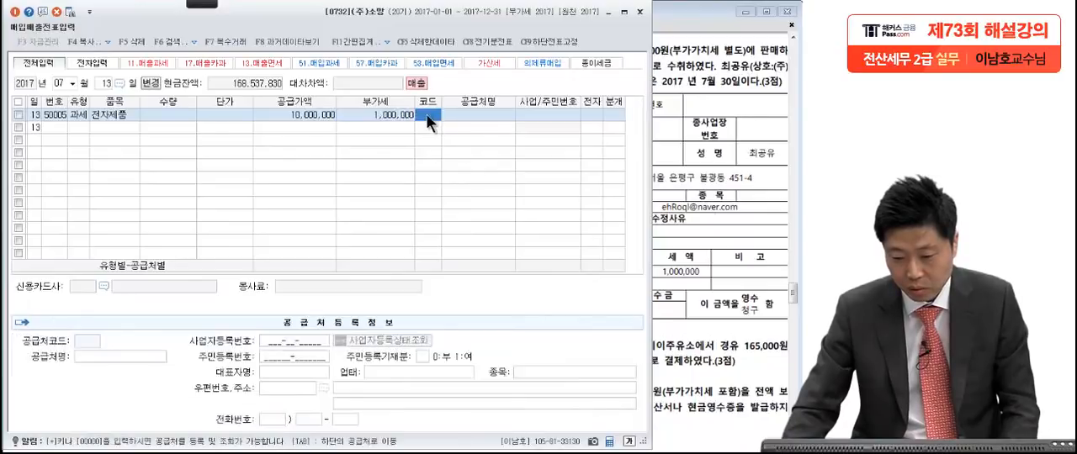
Step: Look up the individual buyer named on question [2]'s invoice and set that person as the voucher's 공급처
{"action": "left_click", "coordinate": [715, 165]}
{"action": "left_click", "coordinate": [272, 174]}
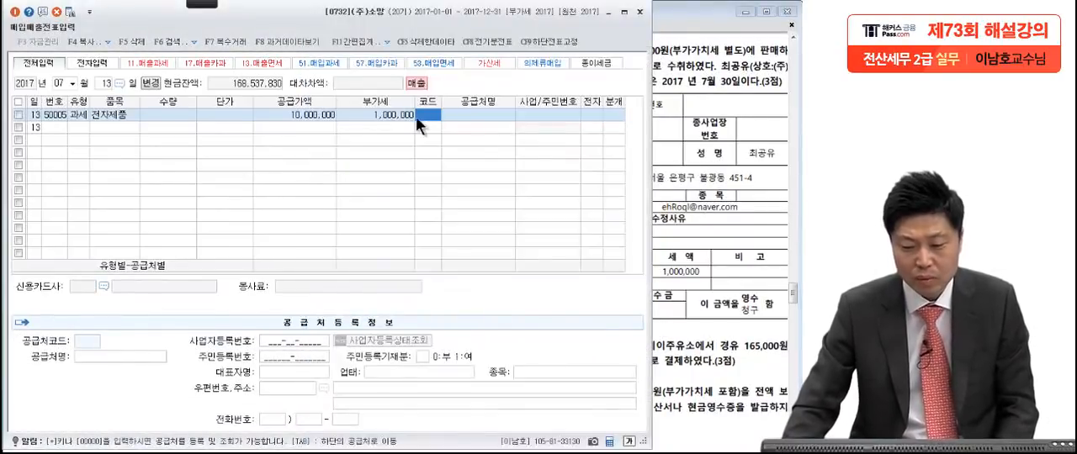
{"action": "type", "text": "최"}
{"action": "key", "text": "Return"}
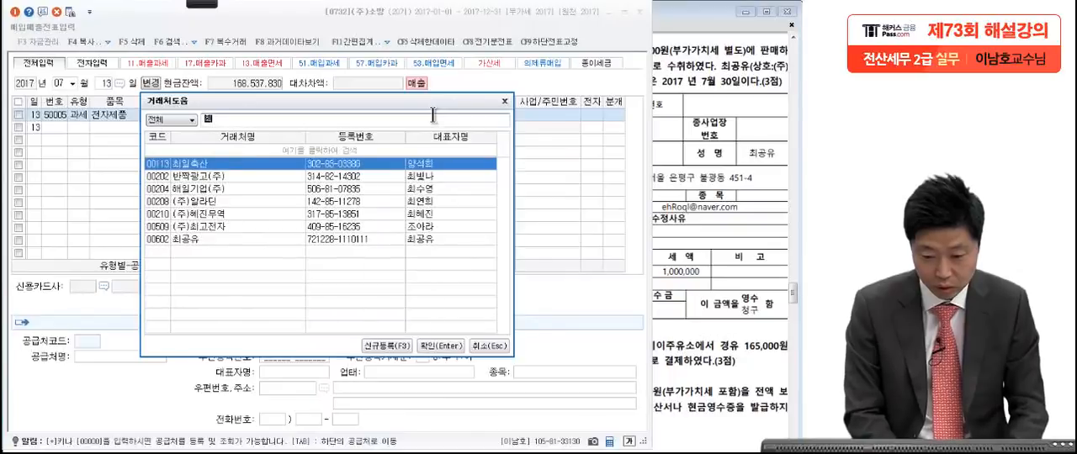
{"action": "type", "text": "공"}
{"action": "key", "text": "Return"}
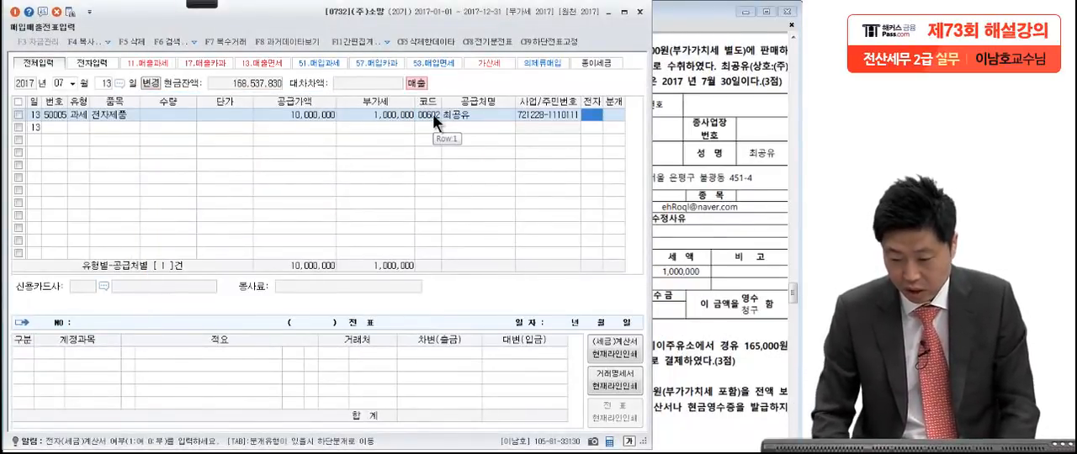
Step: Set 전자 to 여 and 분개 to 3 (혼합), accepting the 부가세예수금 and 제품매출 credit lines
{"action": "type", "text": "1"}
{"action": "key", "text": "Return"}
{"action": "type", "text": "3"}
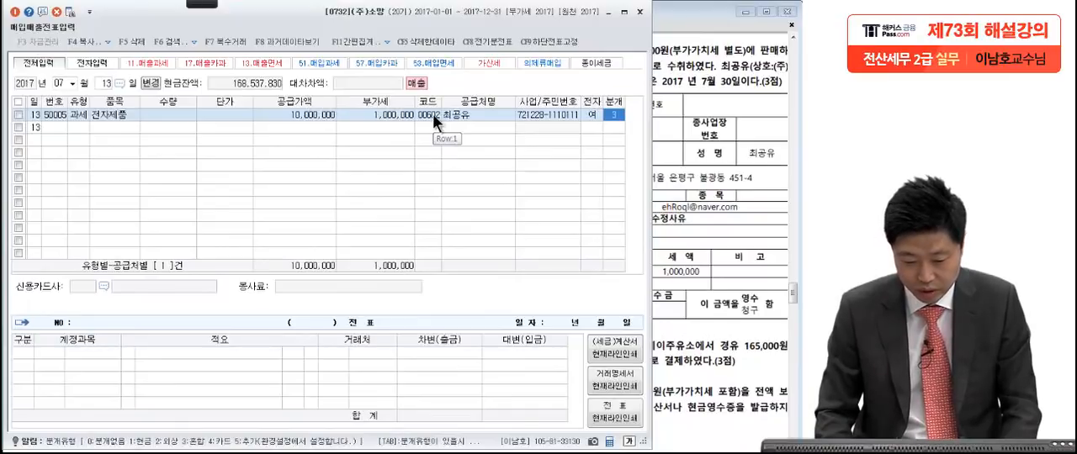
{"action": "key", "text": "Return"}
Step: Check how question [2]'s sale was paid and add a 차변 line for 현금 of 11,000,000 to the July 13 entry
{"action": "key", "text": "Return"}
{"action": "key", "text": "Return"}
{"action": "key", "text": "Return"}
{"action": "key", "text": "Return"}
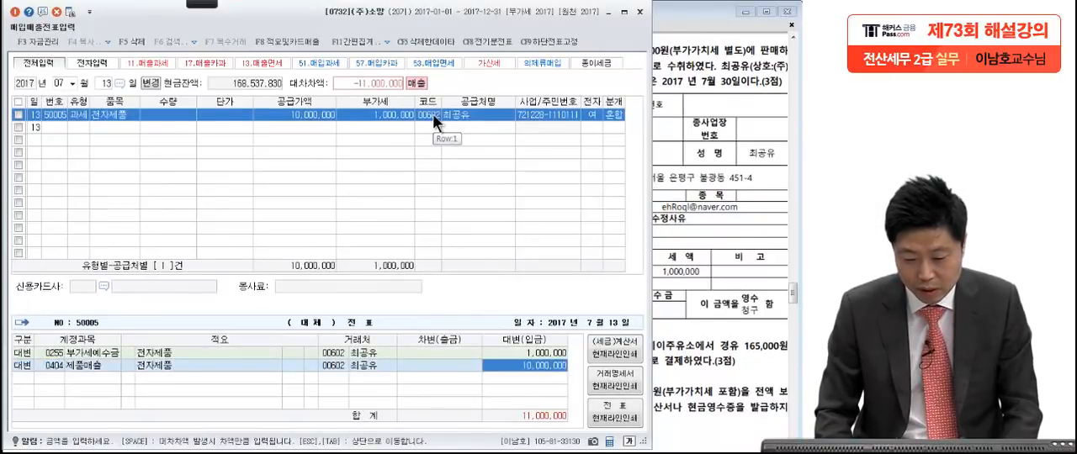
{"action": "key", "text": "Return"}
{"action": "type", "text": "3"}
{"action": "key", "text": "Return"}
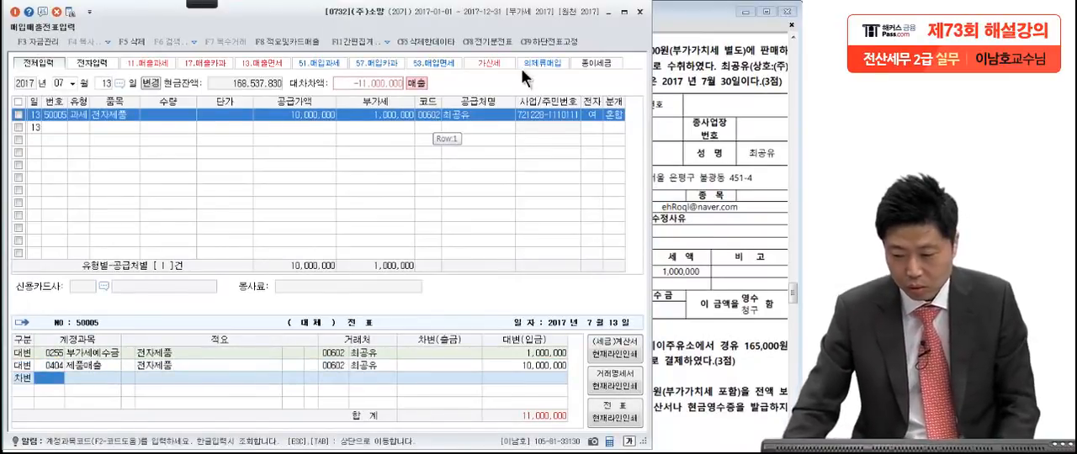
{"action": "left_click", "coordinate": [719, 108]}
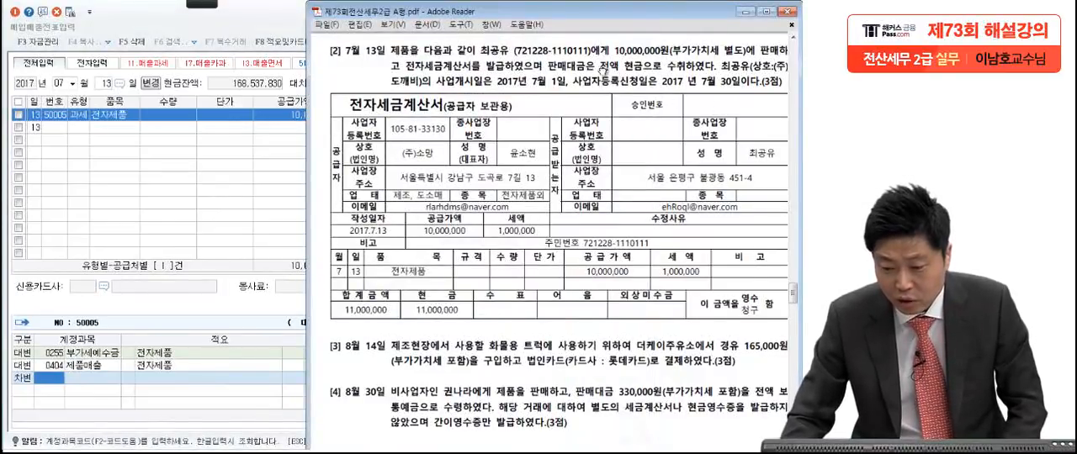
{"action": "left_click", "coordinate": [42, 377]}
{"action": "type", "text": "현금"}
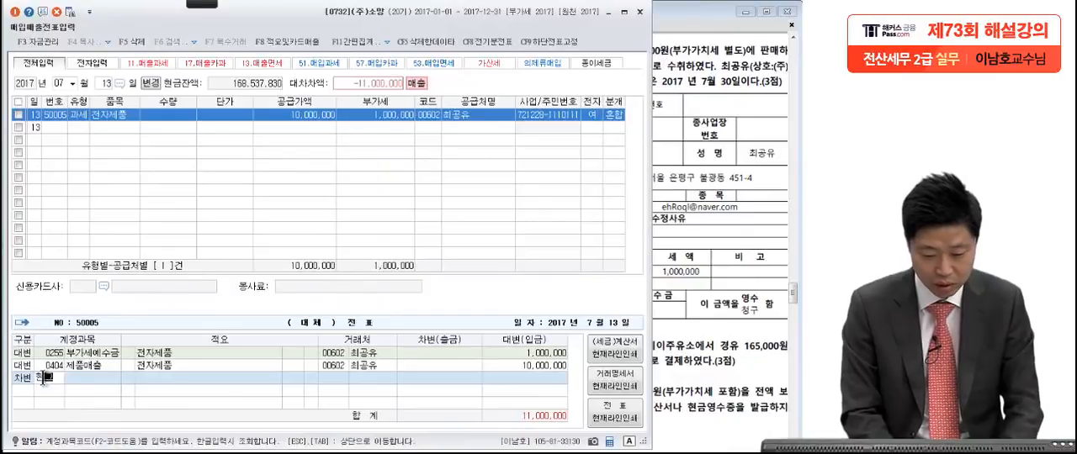
{"action": "key", "text": "Return"}
{"action": "key", "text": "Return"}
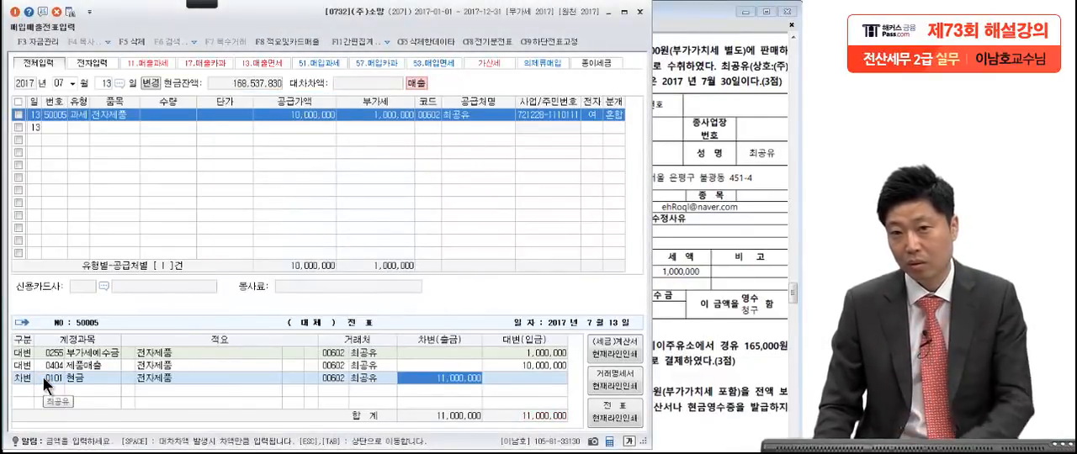
Step: Bring question [3] of the exam PDF into view and return to the July 13 voucher row to store the entry
{"action": "left_click", "coordinate": [714, 259]}
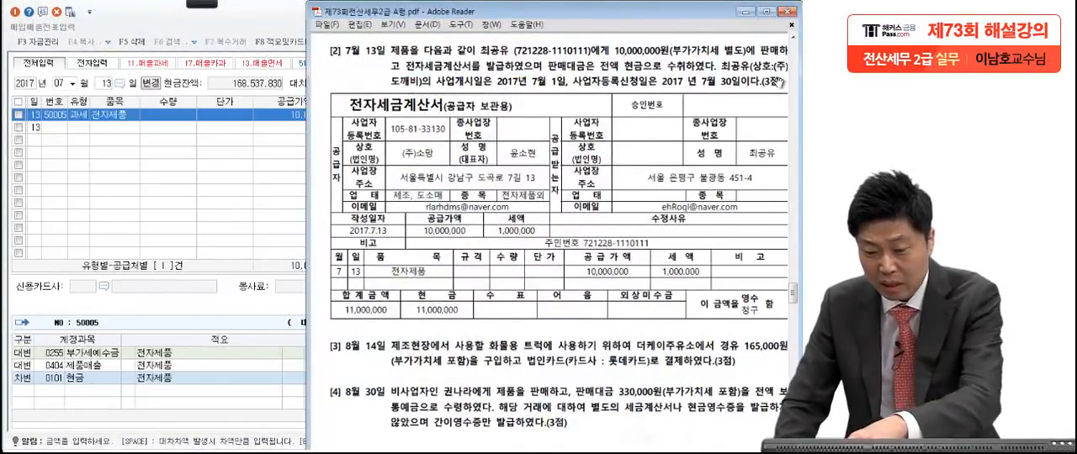
{"action": "left_click_drag", "start_coordinate": [736, 362], "coordinate": [731, 181]}
{"action": "left_click_drag", "start_coordinate": [710, 376], "coordinate": [707, 256]}
{"action": "left_click", "coordinate": [216, 116]}
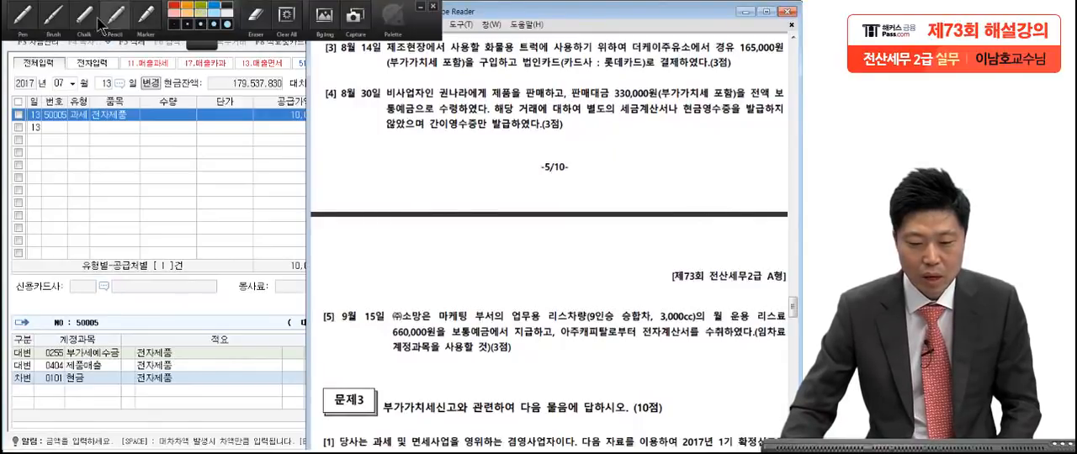
Step: Mark question [3] with red pen ticks at 부가가치세 포함, 법인카드, 롯데카드 and the end of the sentence
{"action": "left_click", "coordinate": [23, 18]}
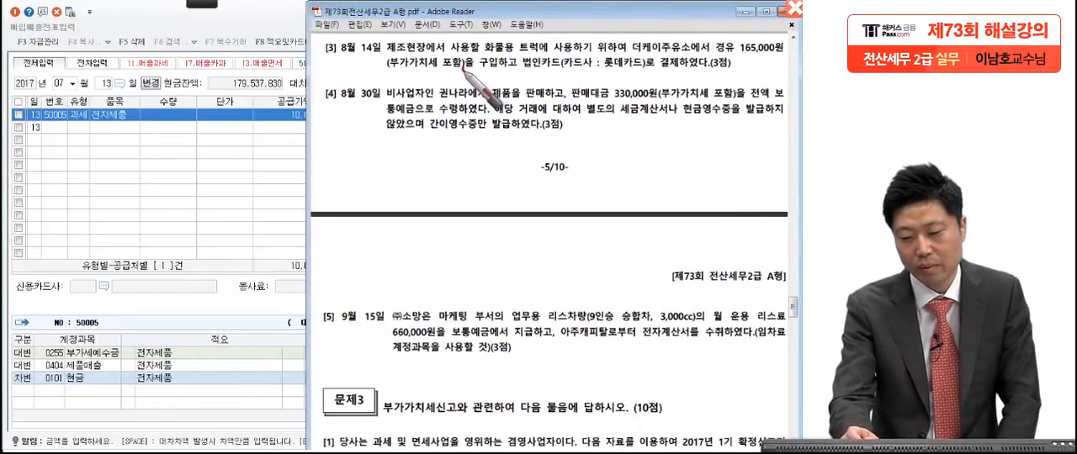
{"action": "left_click_drag", "start_coordinate": [528, 59], "coordinate": [527, 66]}
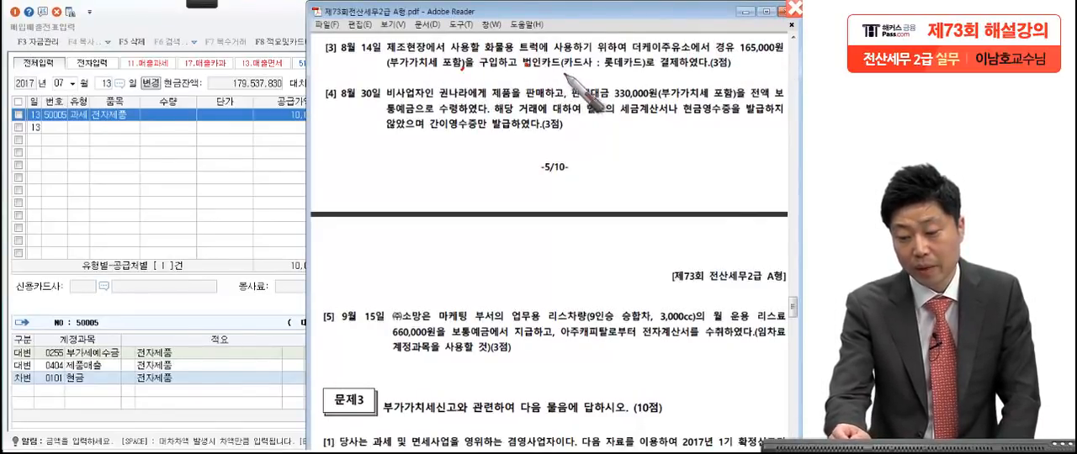
{"action": "left_click_drag", "start_coordinate": [643, 65], "coordinate": [644, 72]}
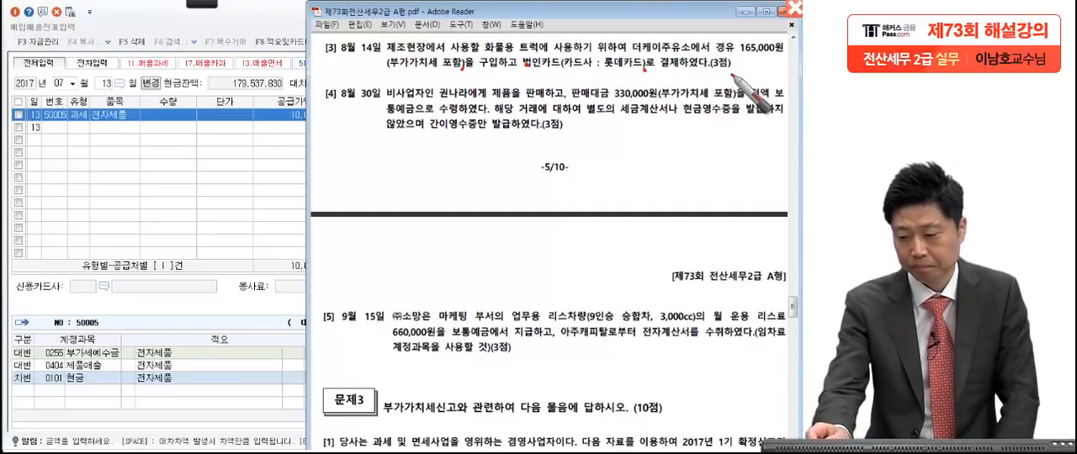
{"action": "left_click_drag", "start_coordinate": [731, 71], "coordinate": [733, 76]}
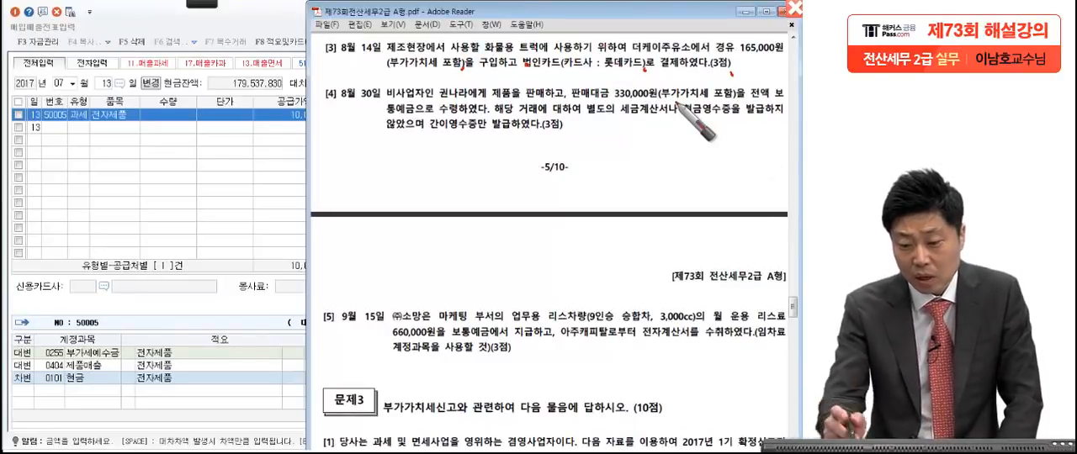
Step: Underline 포함 and circle 트럭 in question [3] in red, adding another stroke at the sentence's end
{"action": "left_click_drag", "start_coordinate": [439, 73], "coordinate": [466, 71]}
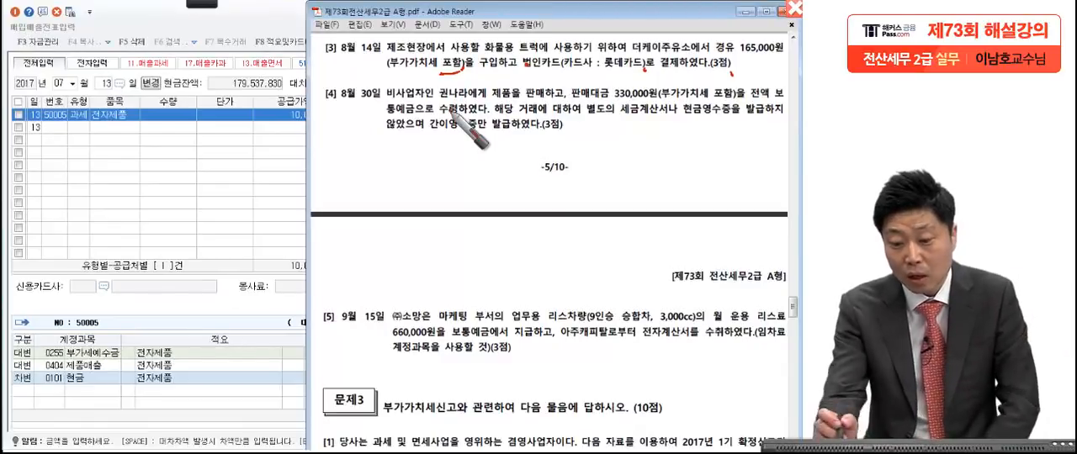
{"action": "left_click_drag", "start_coordinate": [549, 47], "coordinate": [539, 83]}
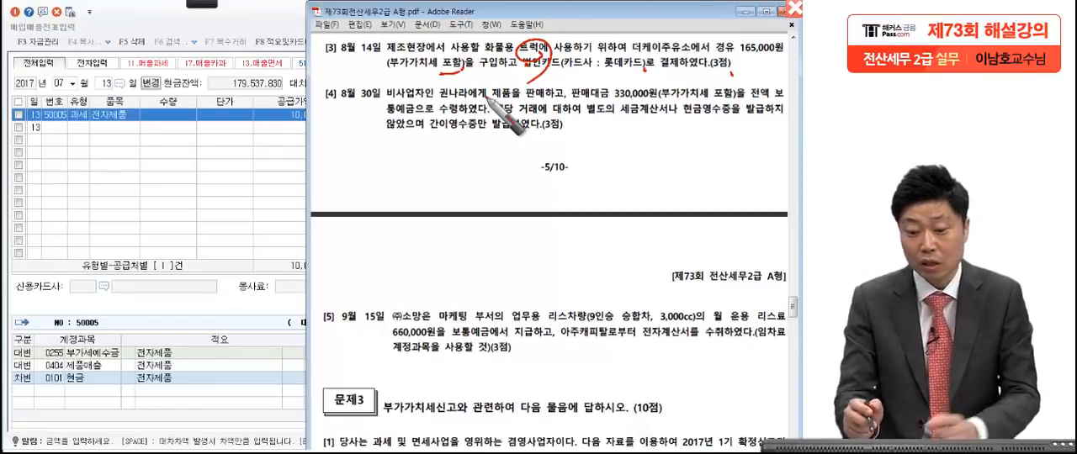
{"action": "left_click_drag", "start_coordinate": [534, 57], "coordinate": [515, 52]}
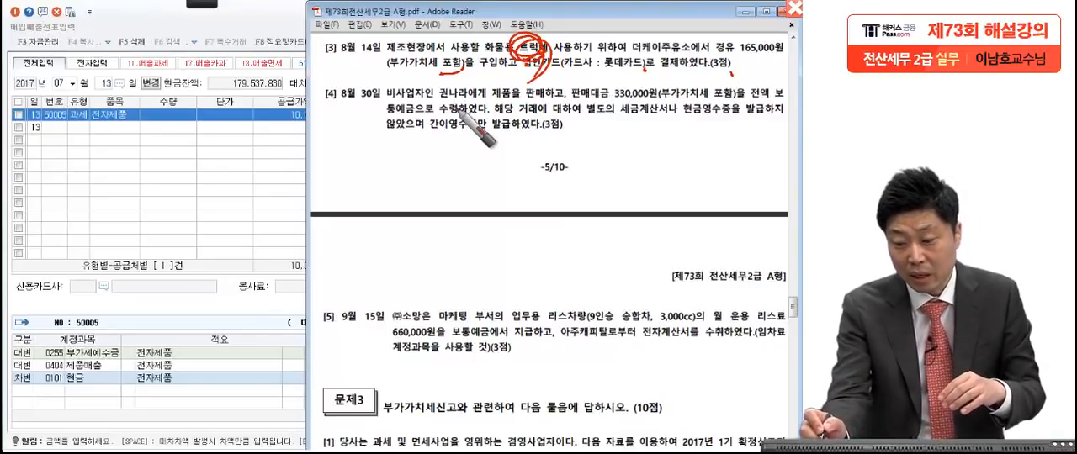
{"action": "left_click_drag", "start_coordinate": [747, 64], "coordinate": [729, 71]}
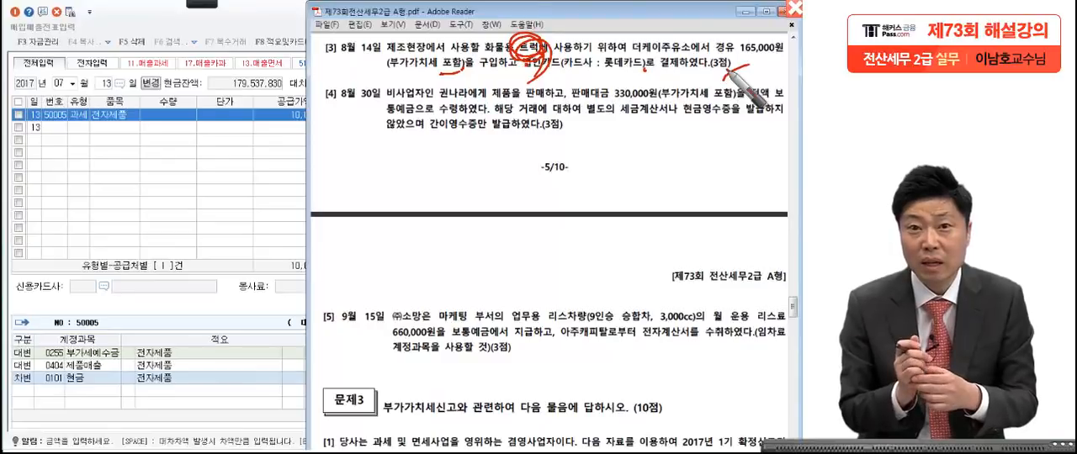
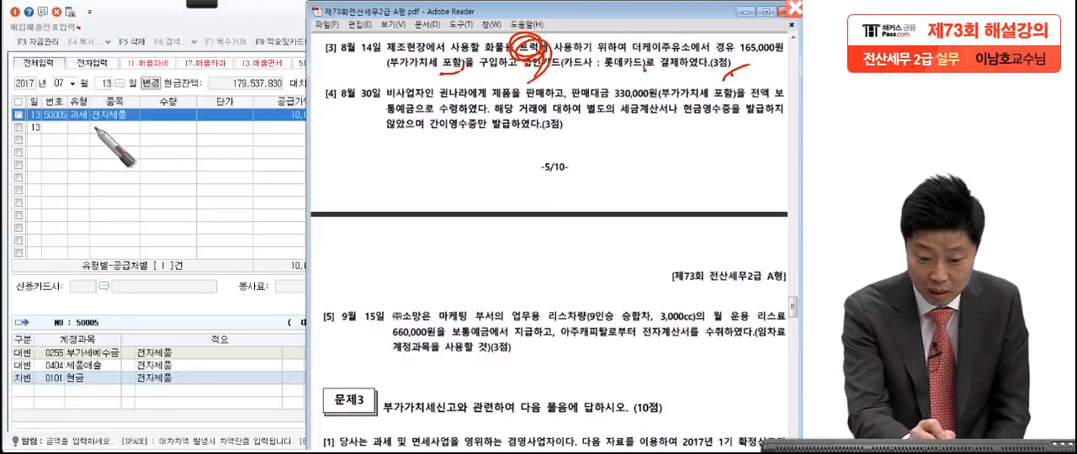
Step: Write and circle 57 in red over the voucher grid, underline 제조현장 in question [3], and clear all pen annotations
{"action": "mouse_move", "coordinate": [114, 174]}
{"action": "left_mouse_down"}
{"action": "mouse_move", "coordinate": [101, 181]}
{"action": "mouse_move", "coordinate": [172, 189]}
{"action": "mouse_move", "coordinate": [93, 194]}
{"action": "mouse_move", "coordinate": [160, 268]}
{"action": "left_mouse_up"}
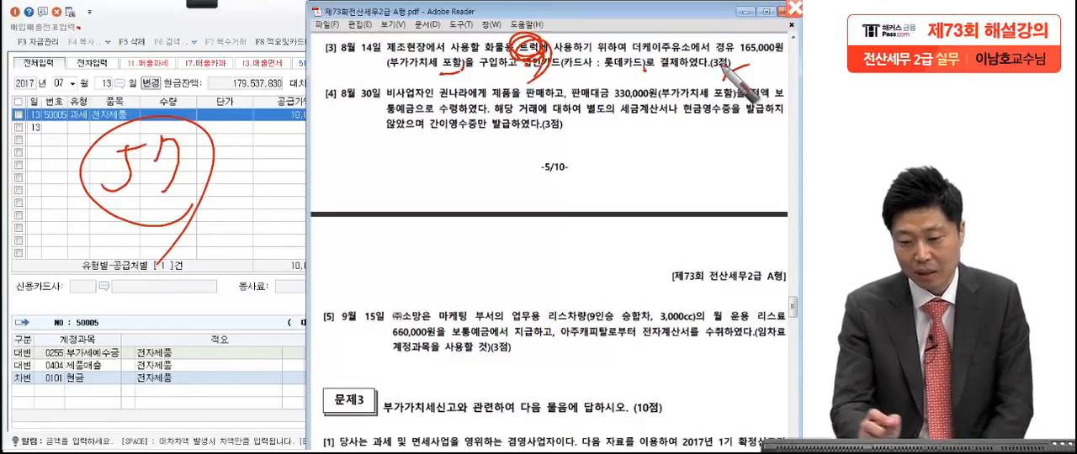
{"action": "left_click_drag", "start_coordinate": [389, 54], "coordinate": [463, 57]}
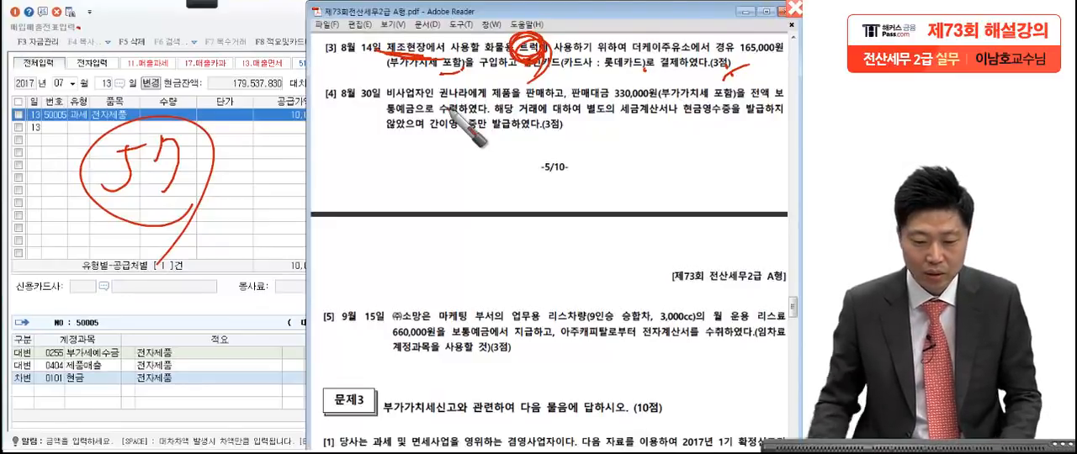
{"action": "key", "text": "Escape"}
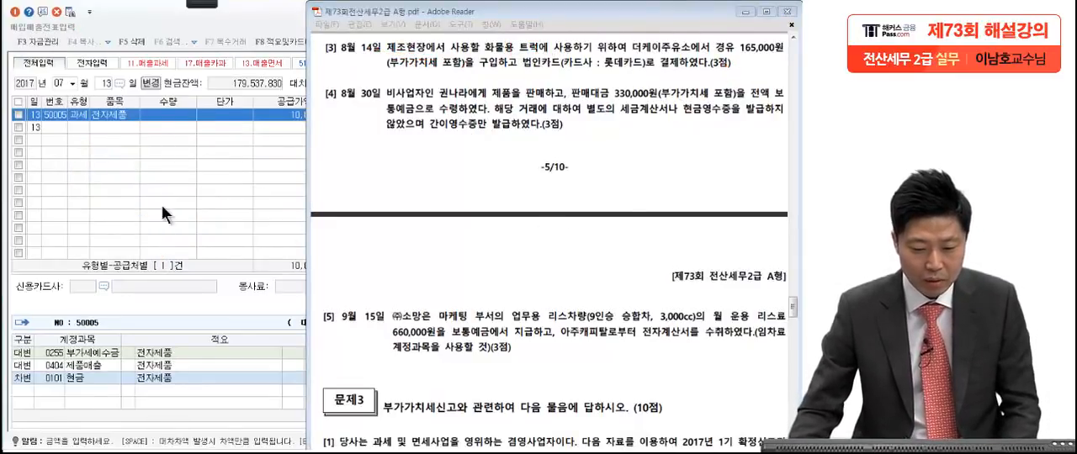
Step: Set the voucher date to August 14 and start an entry of type 57 (카과)
{"action": "left_click", "coordinate": [239, 227]}
{"action": "left_click", "coordinate": [54, 83]}
{"action": "type", "text": "8"}
{"action": "key", "text": "Return"}
{"action": "type", "text": "14"}
{"action": "key", "text": "Return"}
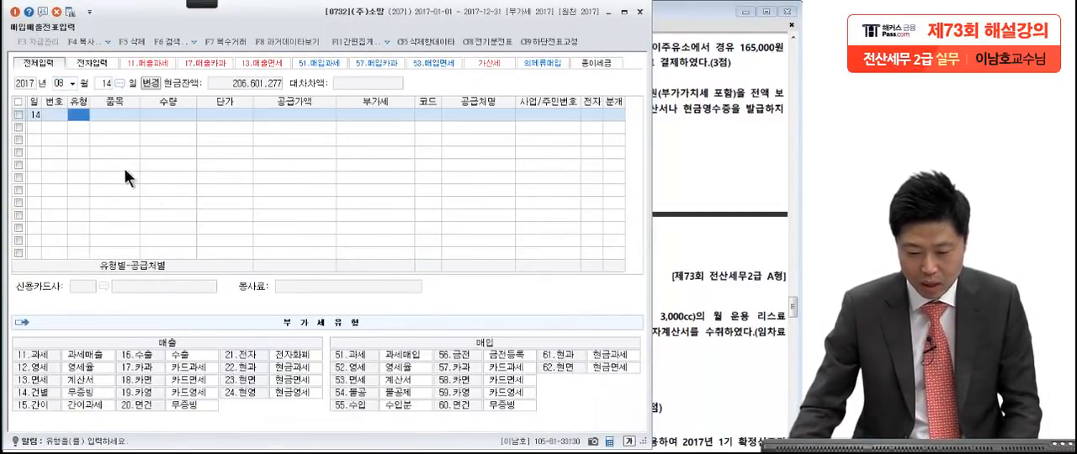
{"action": "type", "text": "57"}
{"action": "key", "text": "Return"}
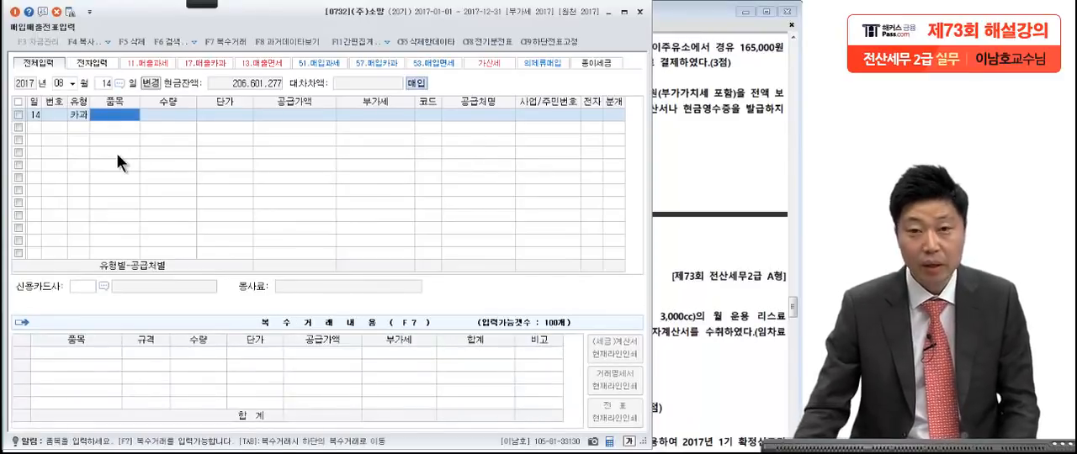
Step: Check the fuel amount in question [3] and enter 165,000 as the VAT-inclusive 공급가액 of the August 14 entry
{"action": "left_click", "coordinate": [327, 114]}
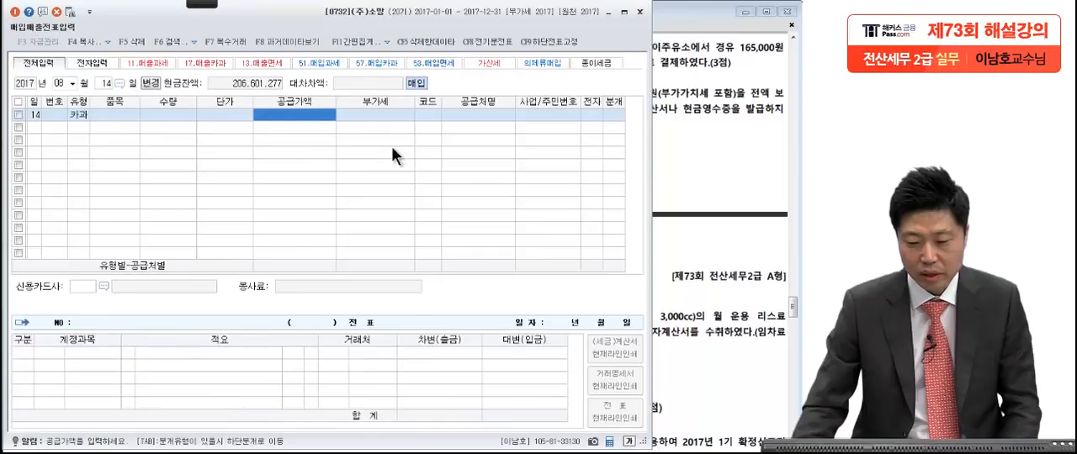
{"action": "left_click", "coordinate": [672, 104]}
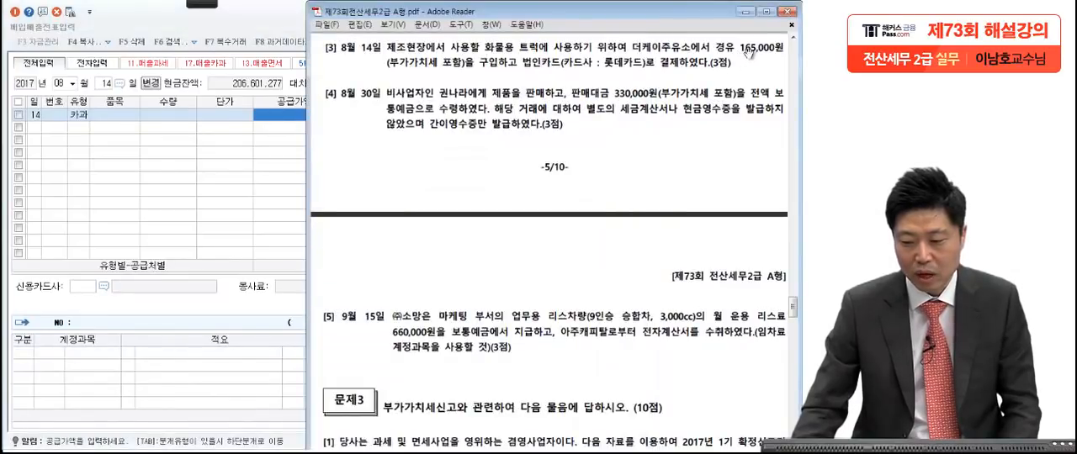
{"action": "left_click", "coordinate": [271, 113]}
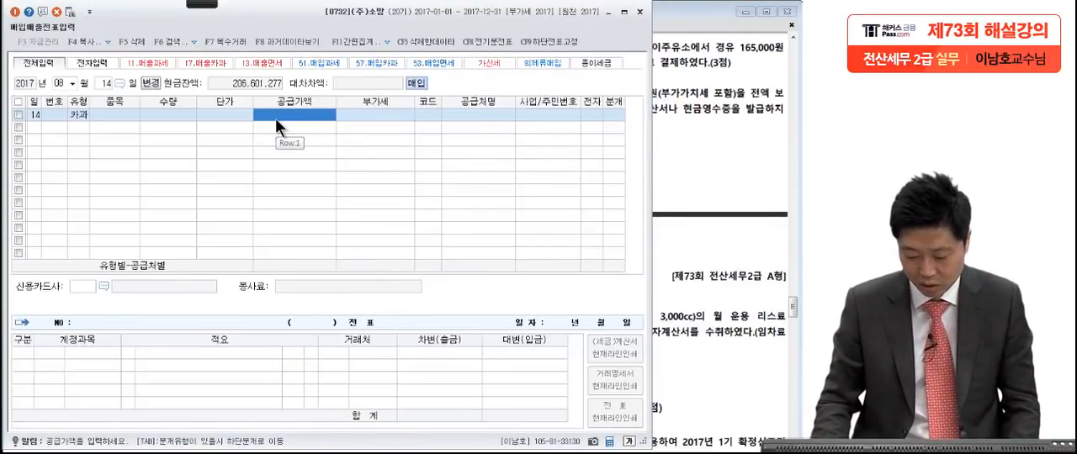
{"action": "type", "text": "165"}
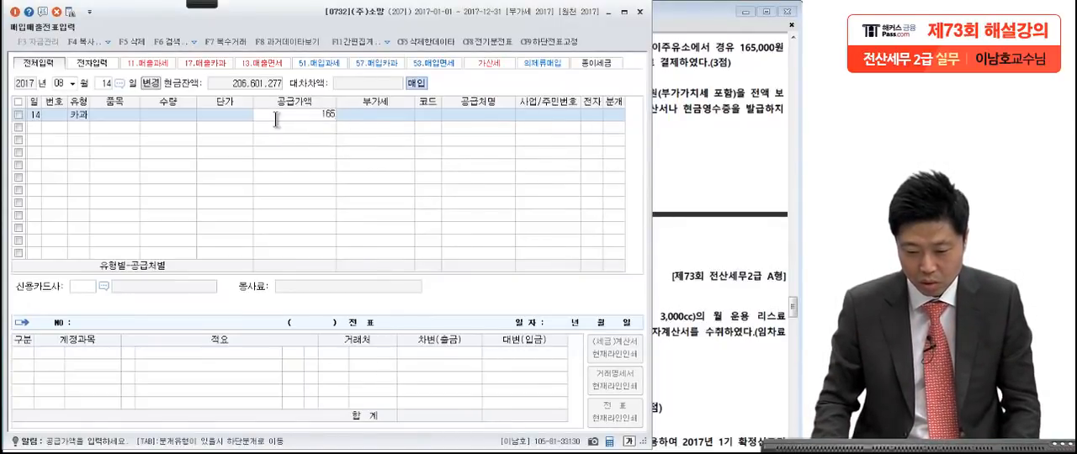
{"action": "type", "text": "0000"}
{"action": "key", "text": "Return"}
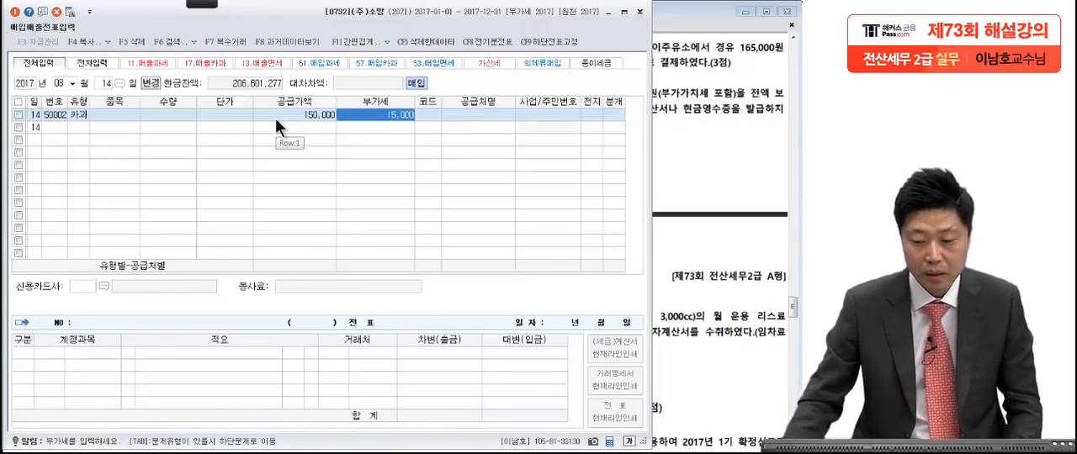
{"action": "key", "text": "Return"}
Step: Look up the supplier with 주유, assign 더케이주유소 to the August 14 entry, and set its 분개 to 혼합
{"action": "left_click", "coordinate": [743, 144]}
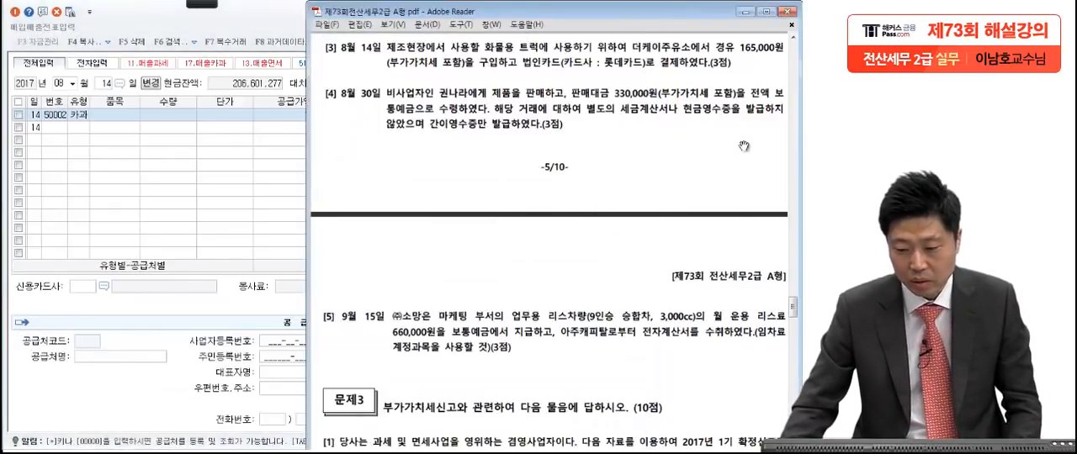
{"action": "left_click", "coordinate": [276, 164]}
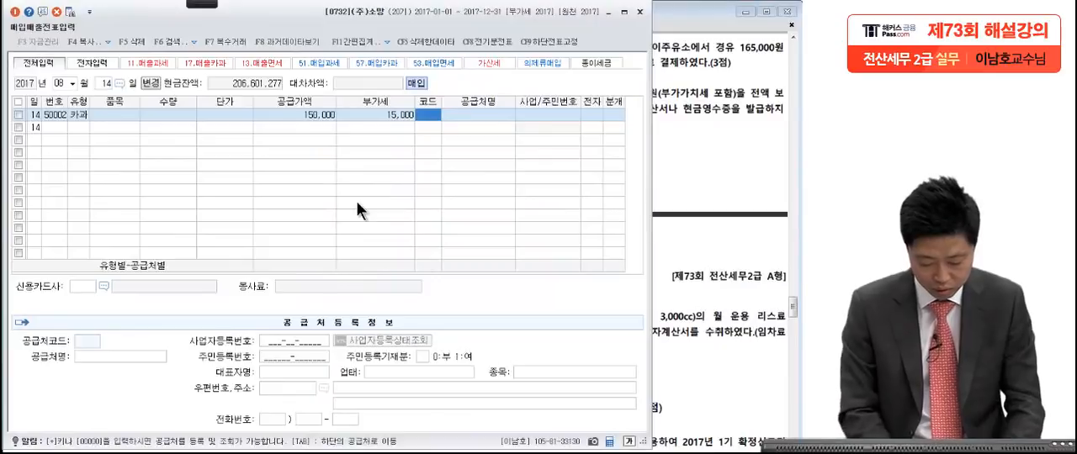
{"action": "type", "text": "주유"}
{"action": "key", "text": "Return"}
{"action": "key", "text": "Return"}
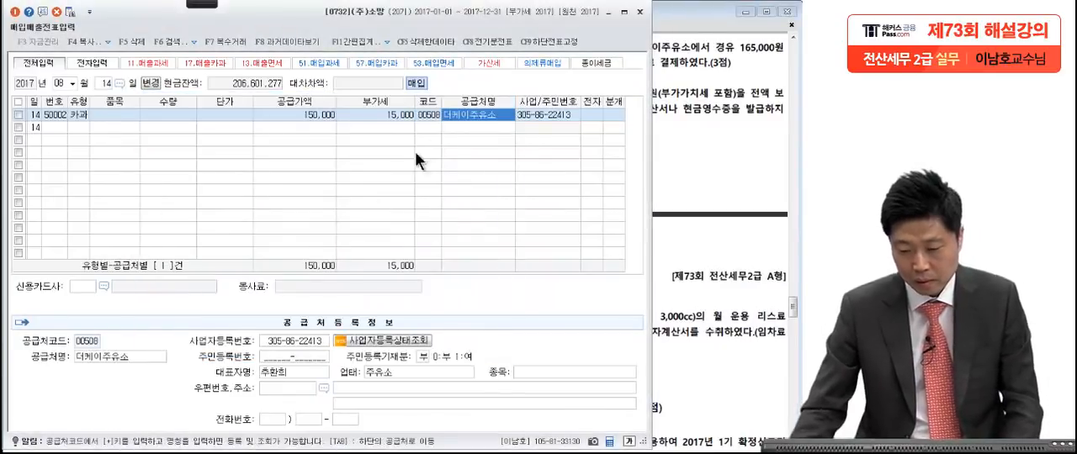
{"action": "left_click", "coordinate": [610, 111]}
{"action": "type", "text": "3"}
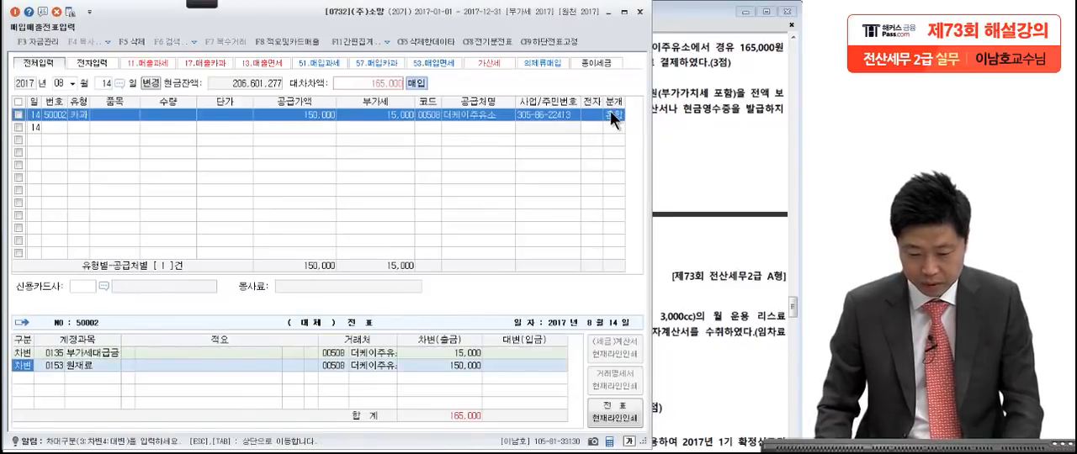
Step: Check the card named in question [3] and set the 신용카드사 to 롯데카드 (99603)
{"action": "left_click", "coordinate": [104, 286]}
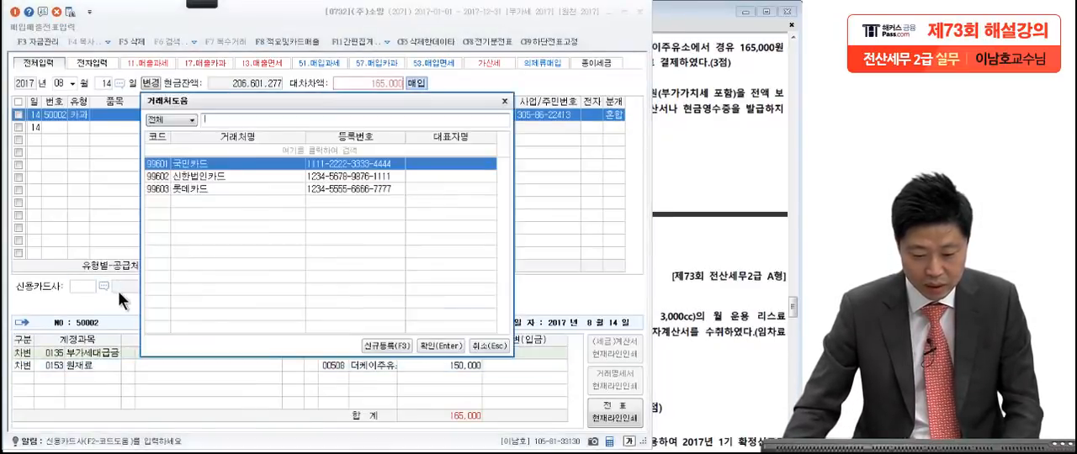
{"action": "left_click", "coordinate": [689, 143]}
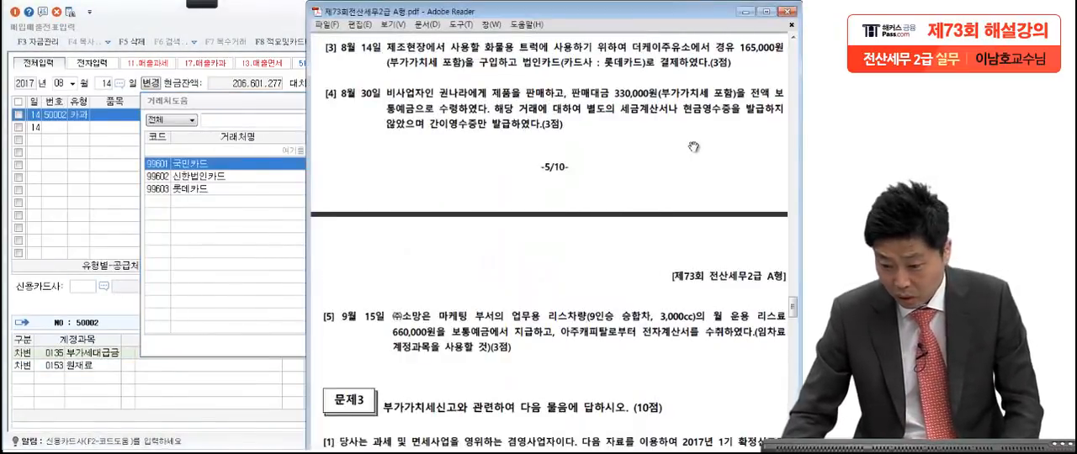
{"action": "left_click", "coordinate": [211, 189]}
{"action": "key", "text": "Return"}
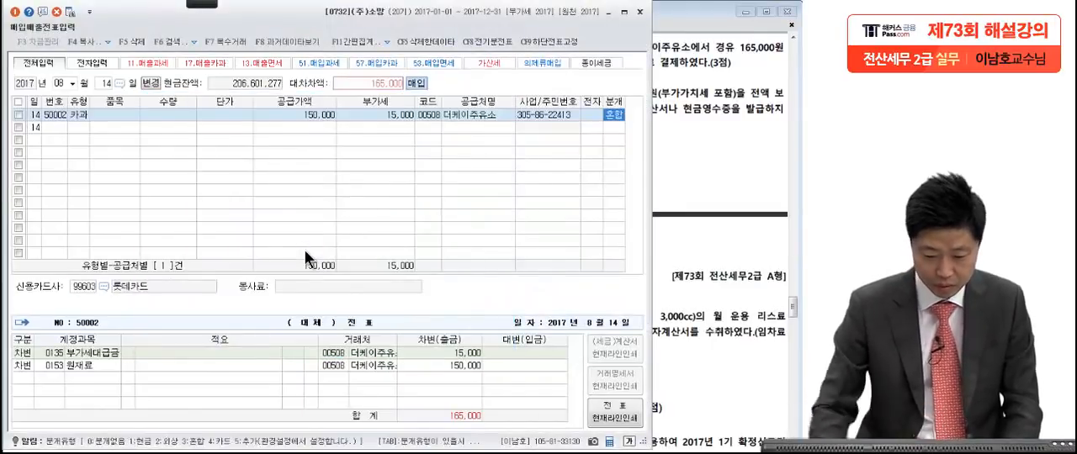
Step: Replace the 원재료 account on the second 차변 line with 차량유지비 0522 (제조원가), searching the accounts for 차량
{"action": "left_click", "coordinate": [54, 366]}
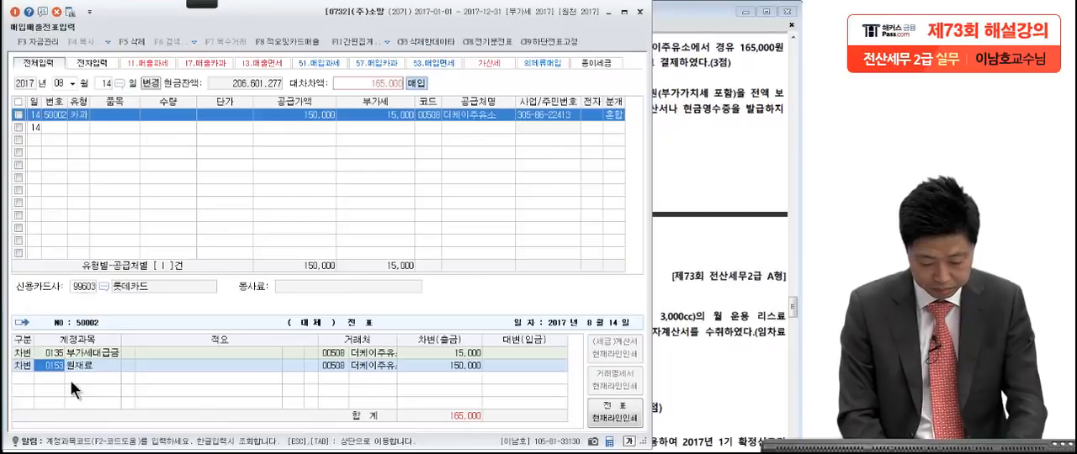
{"action": "key", "text": "F2"}
{"action": "type", "text": "차"}
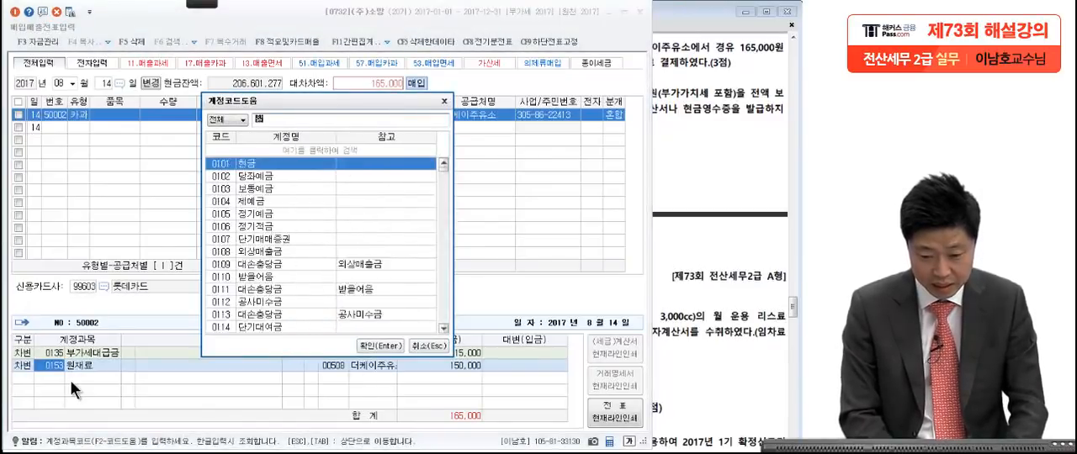
{"action": "type", "text": "량유"}
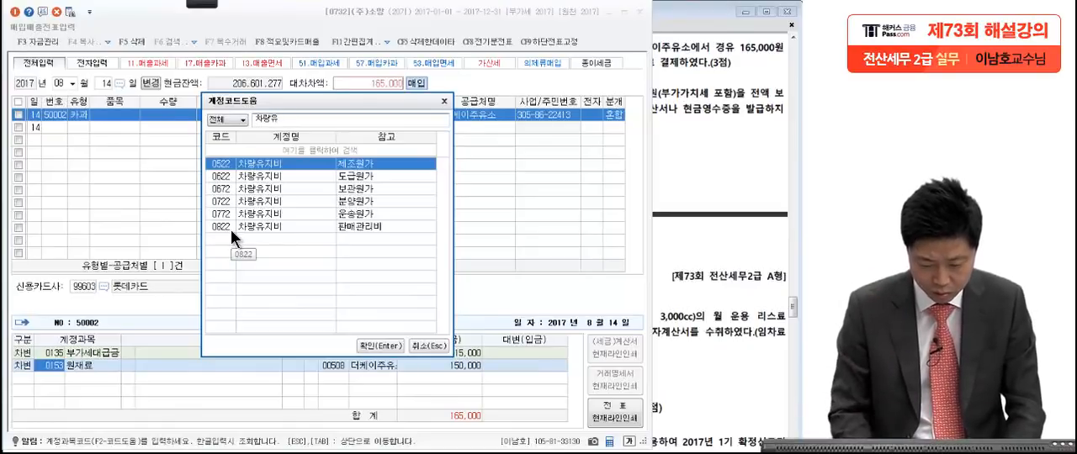
{"action": "key", "text": "Return"}
{"action": "key", "text": "Return"}
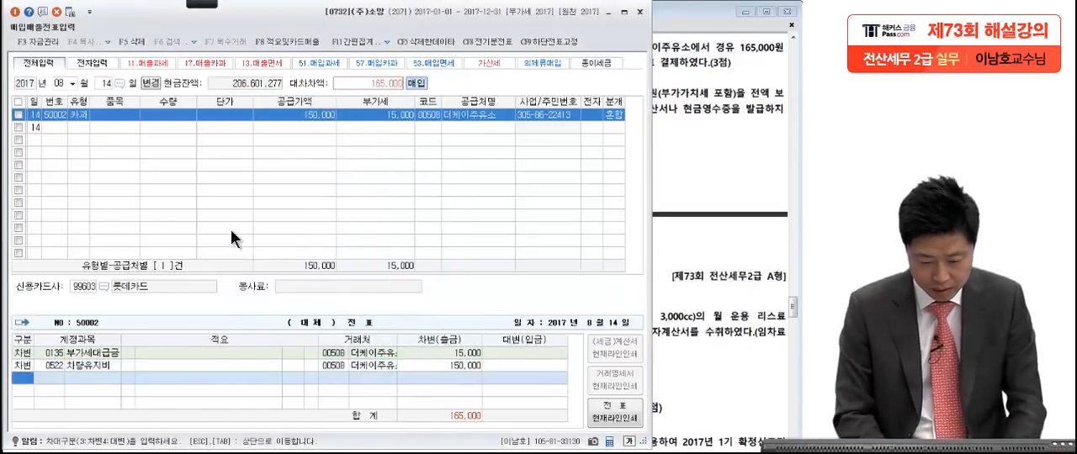
Step: Add a 대변 line for 미지급금 of 165,000 to the August 14 entry
{"action": "type", "text": "4미"}
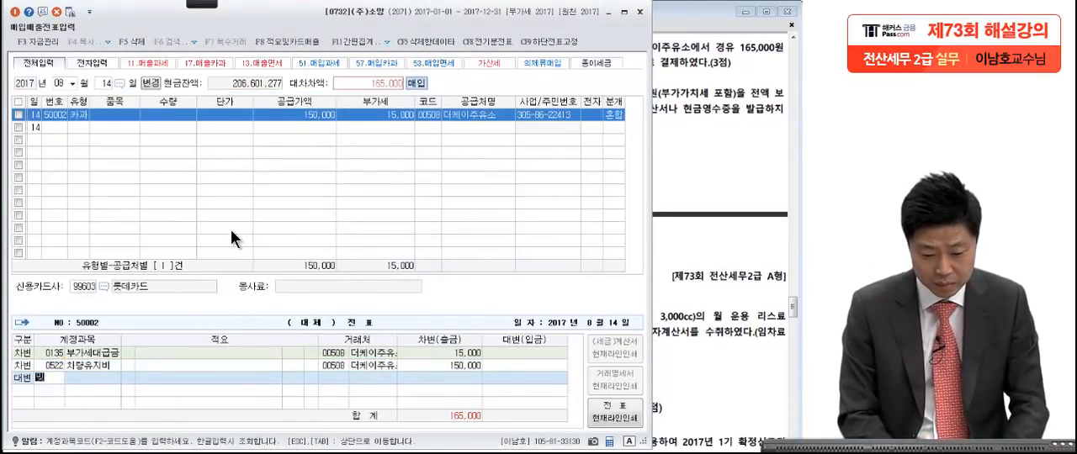
{"action": "type", "text": "지"}
{"action": "key", "text": "Return"}
{"action": "key", "text": "Return"}
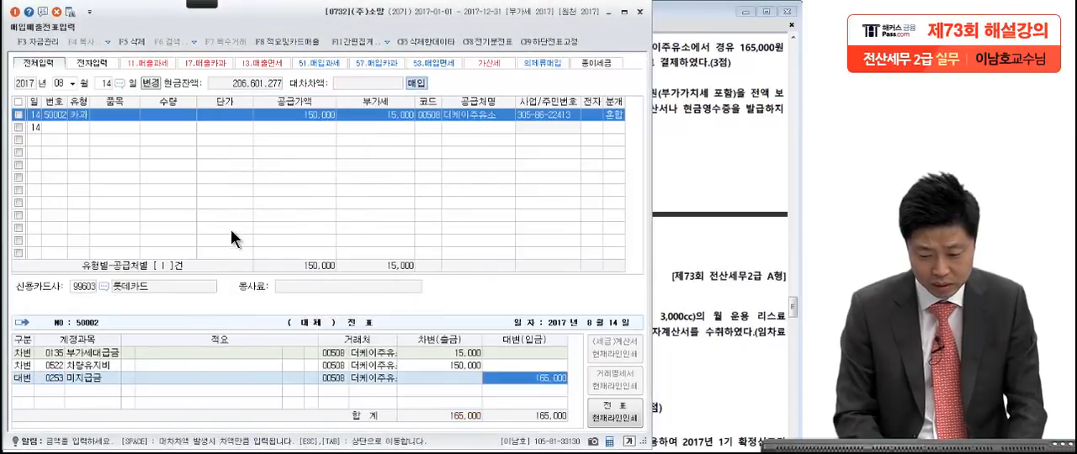
Step: Change the 거래처 of the 미지급금 line to 롯데카드 (99603)
{"action": "left_click", "coordinate": [344, 379]}
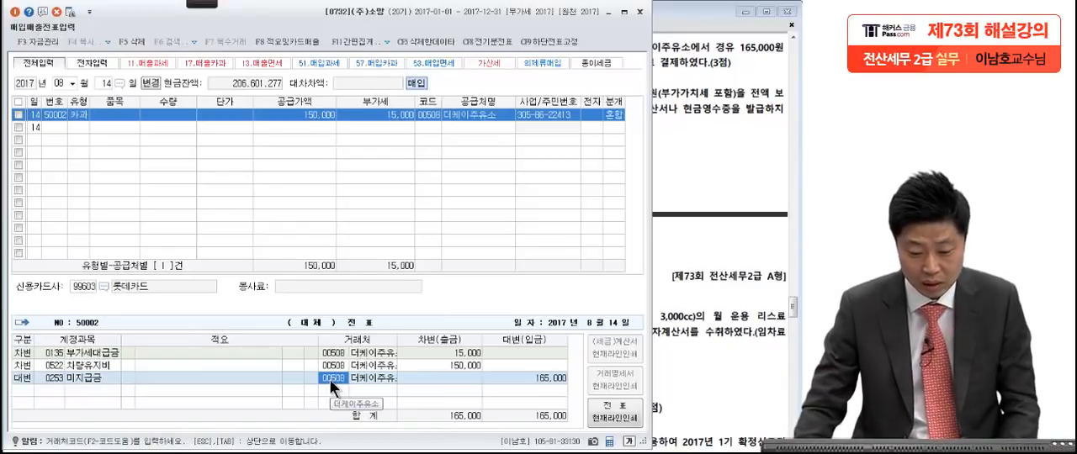
{"action": "key", "text": "F2"}
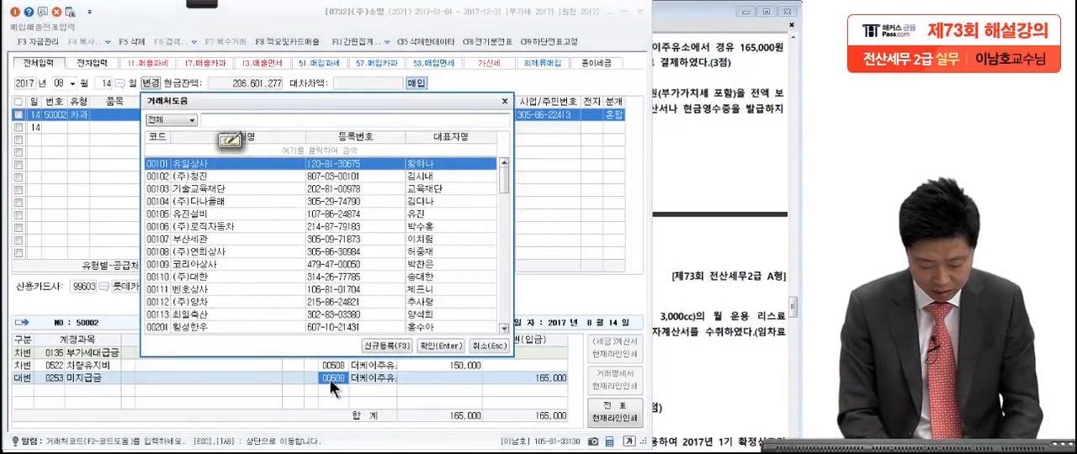
{"action": "type", "text": "롯"}
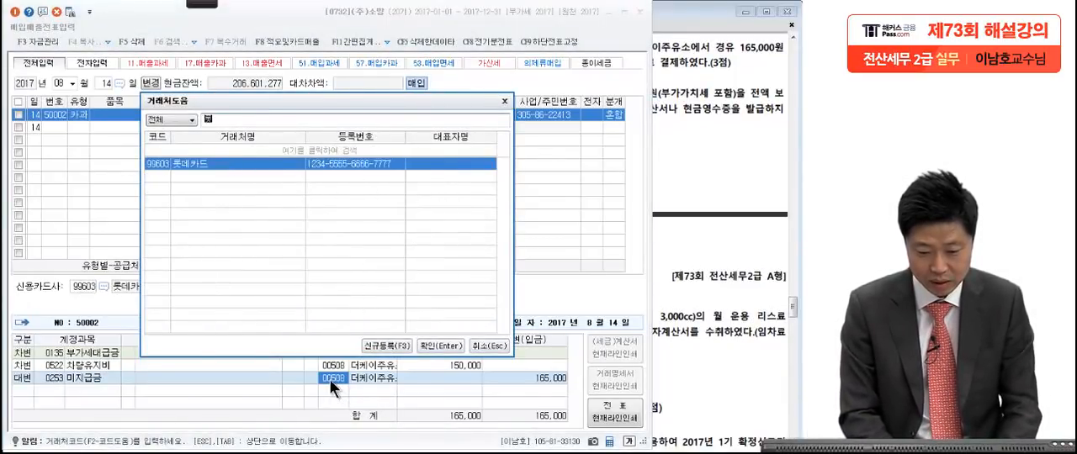
{"action": "key", "text": "Return"}
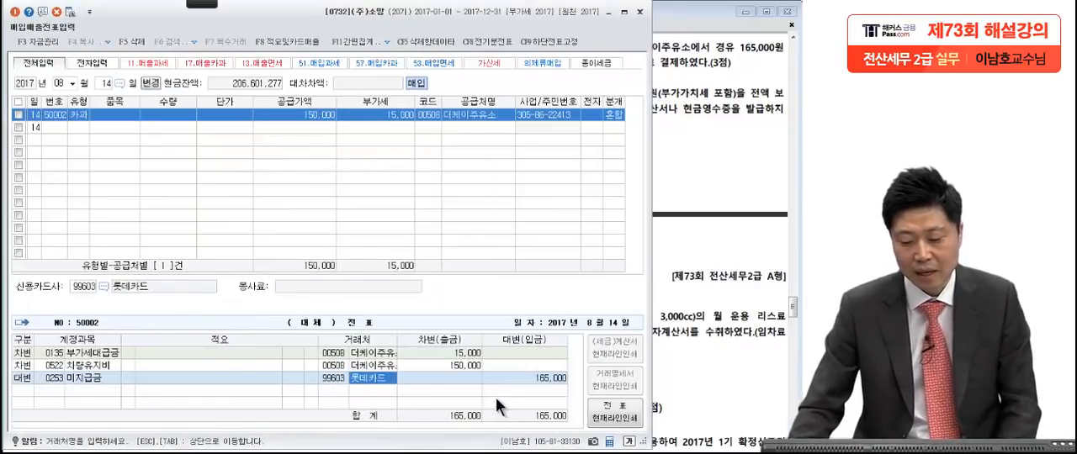
{"action": "key", "text": "Return"}
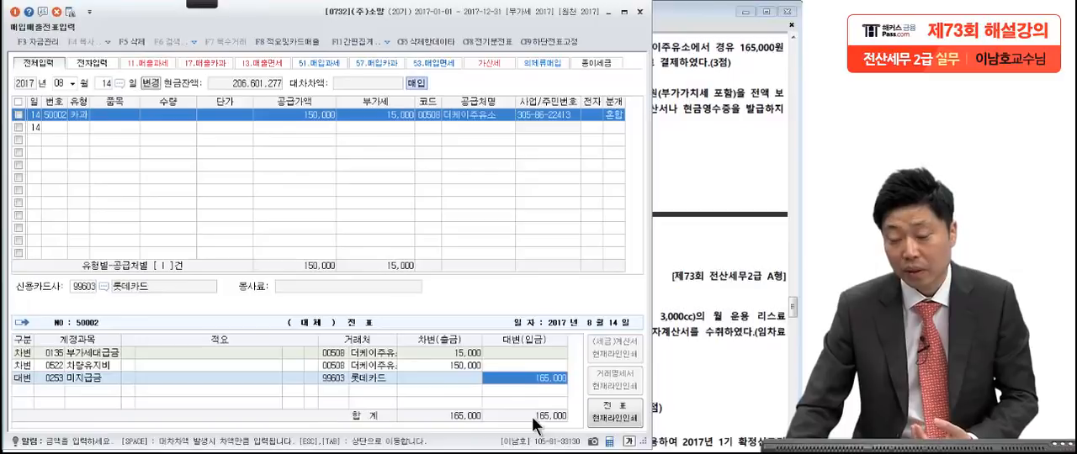
Step: Bring question [4] of the exam PDF into view and underline 간이영수증만 with red pen strokes
{"action": "left_click", "coordinate": [713, 296]}
{"action": "scroll", "coordinate": [690, 364], "scroll_direction": "down", "scroll_amount": 3}
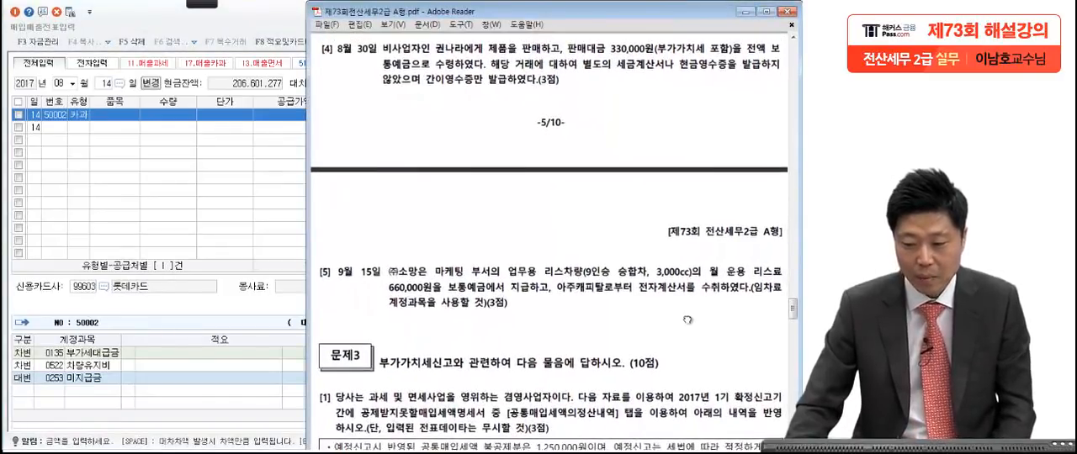
{"action": "mouse_move", "coordinate": [203, 5]}
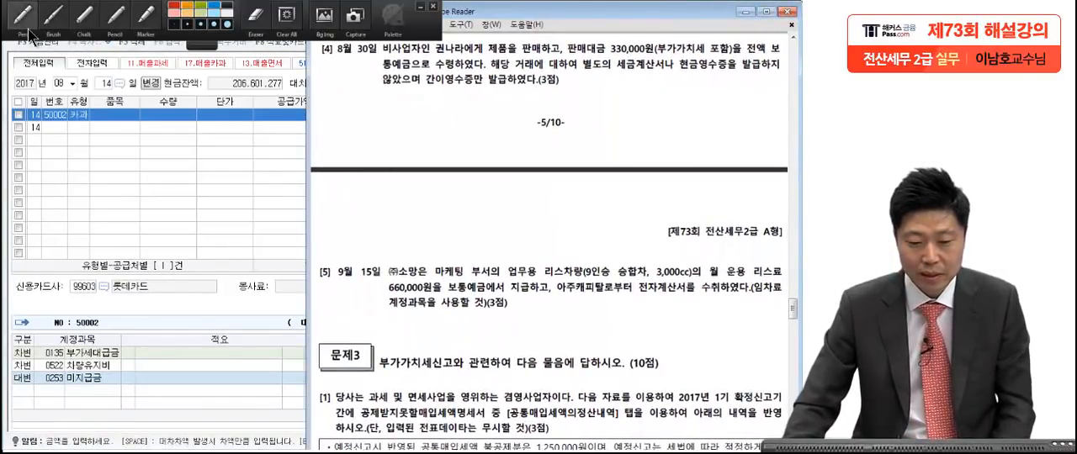
{"action": "left_click", "coordinate": [29, 33]}
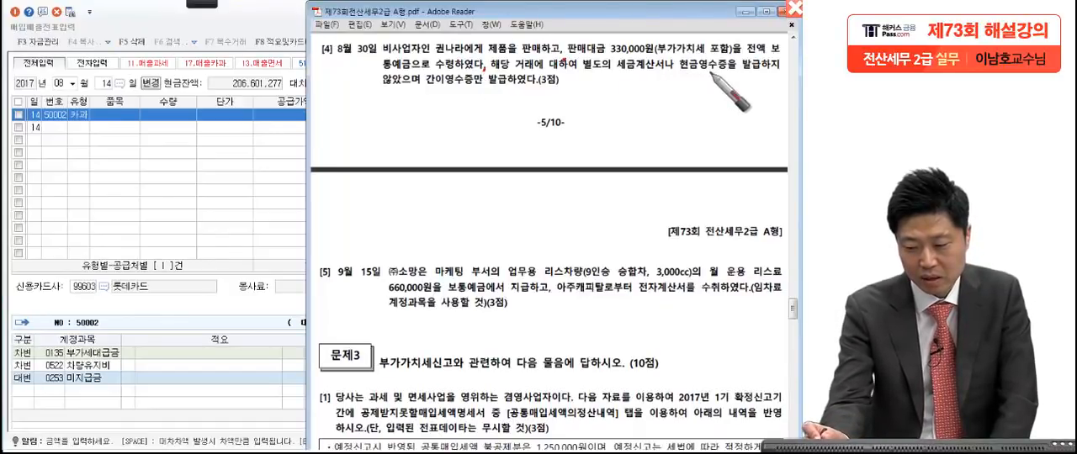
{"action": "left_click_drag", "start_coordinate": [423, 87], "coordinate": [486, 85]}
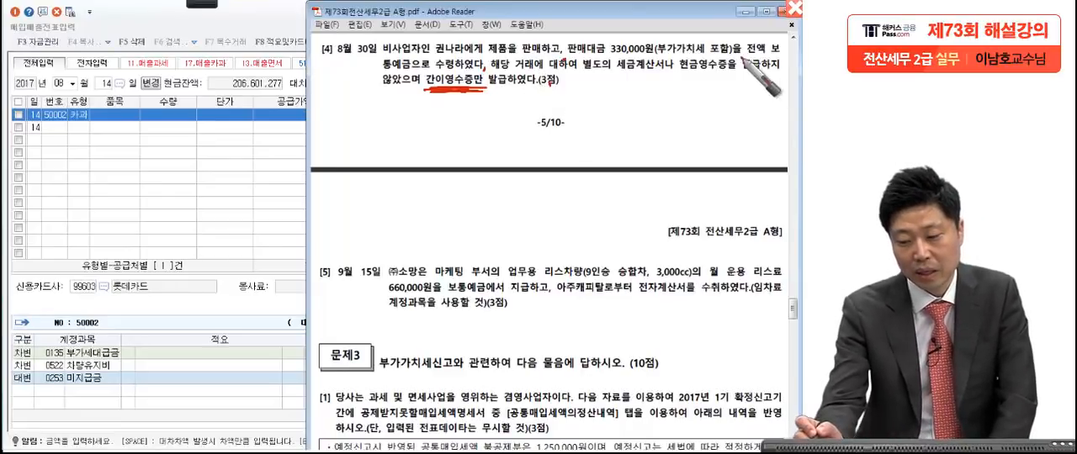
{"action": "left_click_drag", "start_coordinate": [416, 95], "coordinate": [493, 93]}
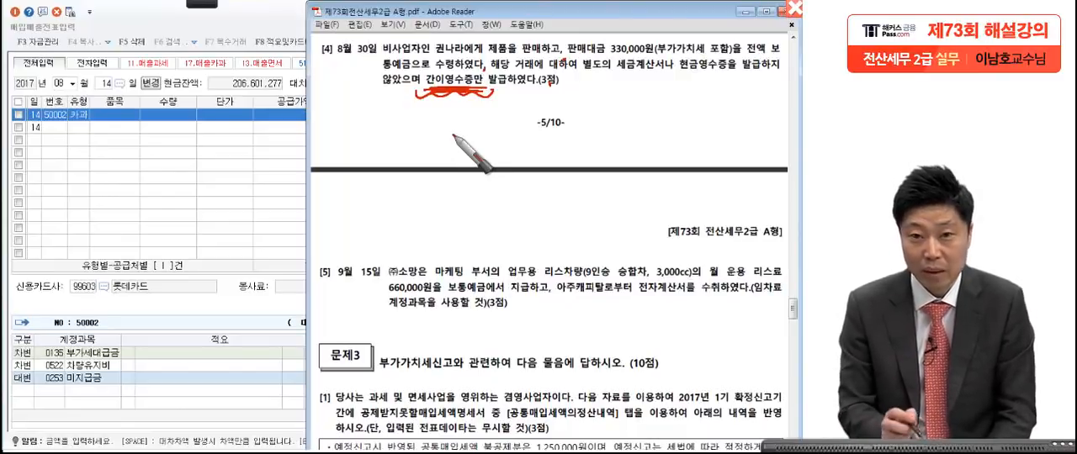
Step: Write 14 in red over the voucher grid and circle it as the type for question [4]
{"action": "left_click_drag", "start_coordinate": [161, 127], "coordinate": [160, 192]}
{"action": "left_click_drag", "start_coordinate": [202, 128], "coordinate": [234, 160]}
{"action": "left_click_drag", "start_coordinate": [221, 130], "coordinate": [217, 187]}
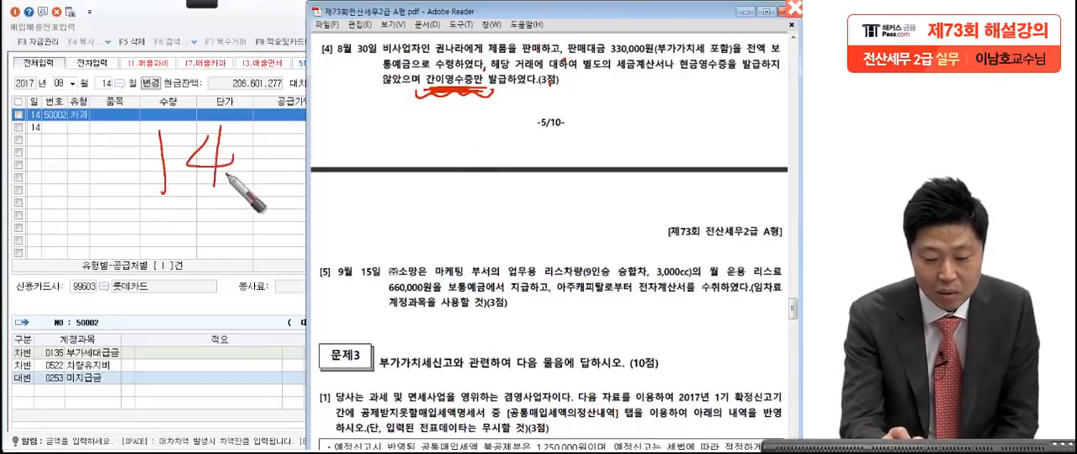
{"action": "left_click_drag", "start_coordinate": [253, 105], "coordinate": [261, 182]}
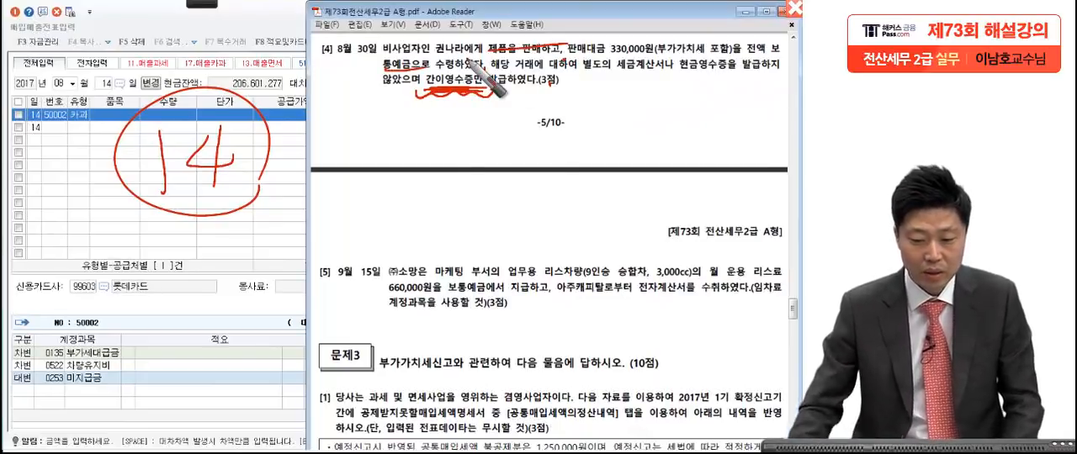
Step: Clear the pen marks, set the voucher date to August 30 and start a sales line with type 14 (건별)
{"action": "key", "text": "Escape"}
{"action": "left_click", "coordinate": [129, 101]}
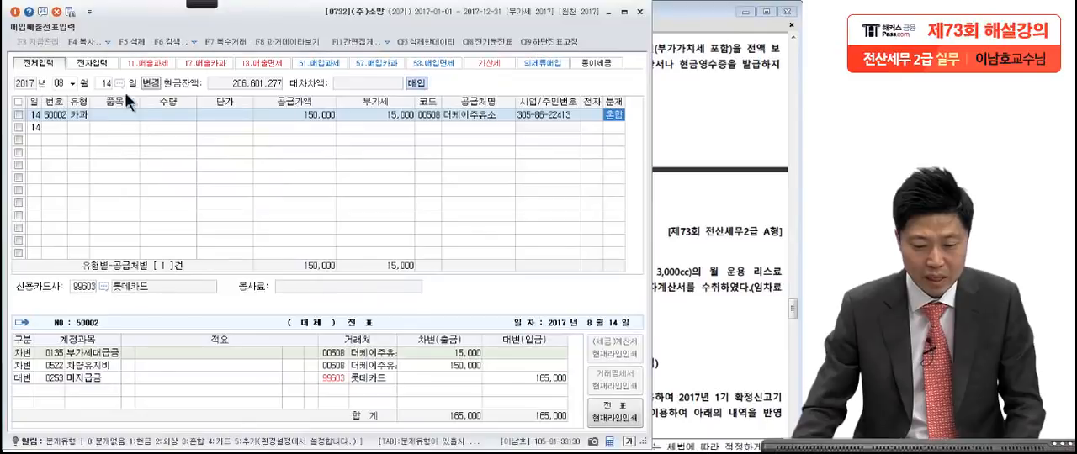
{"action": "left_click", "coordinate": [107, 82]}
{"action": "type", "text": "30"}
{"action": "key", "text": "Return"}
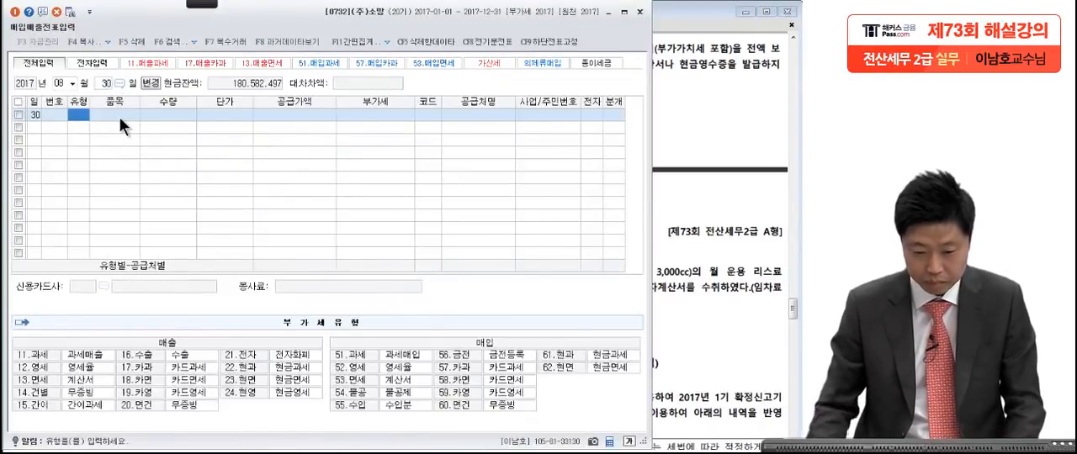
{"action": "type", "text": "14"}
{"action": "key", "text": "Return"}
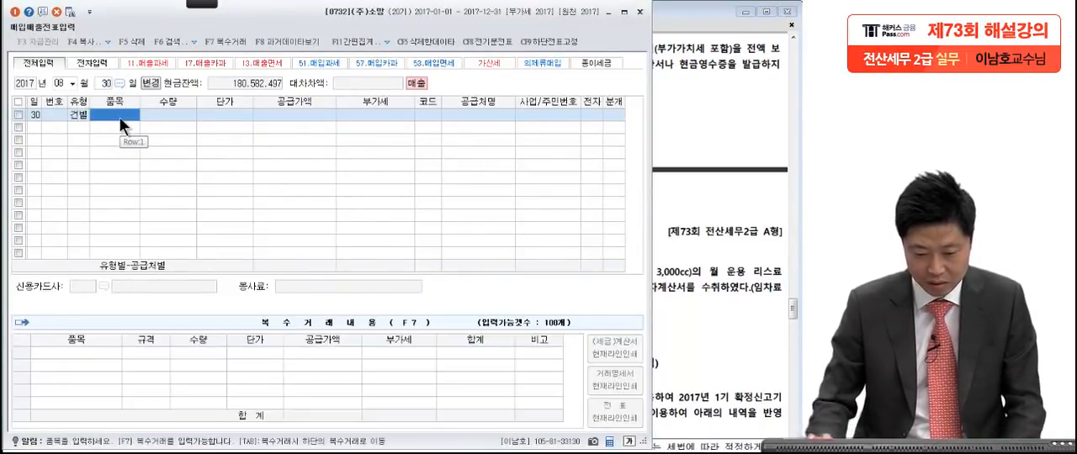
Step: Enter the VAT-inclusive sale amount of 330,000 from question [4] as the 공급가액 of the August 30 line
{"action": "left_click", "coordinate": [289, 115]}
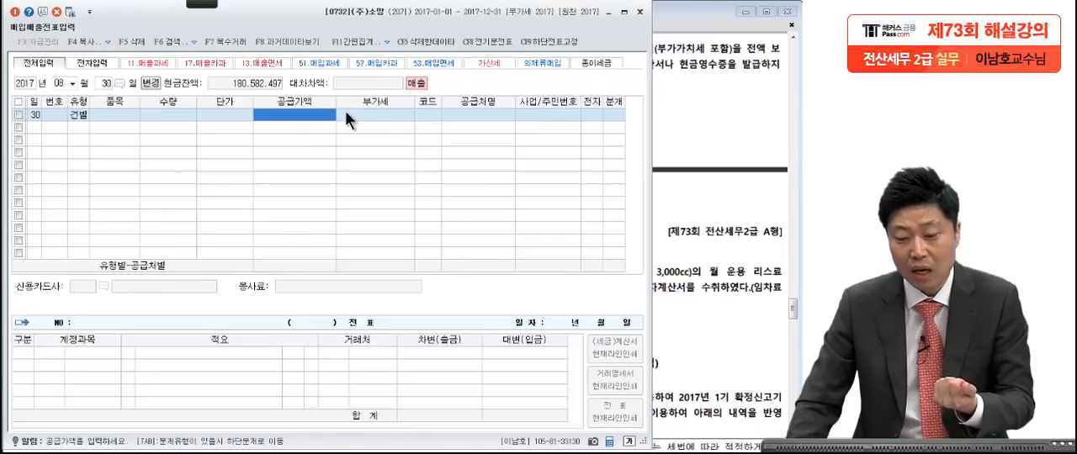
{"action": "left_click", "coordinate": [700, 89]}
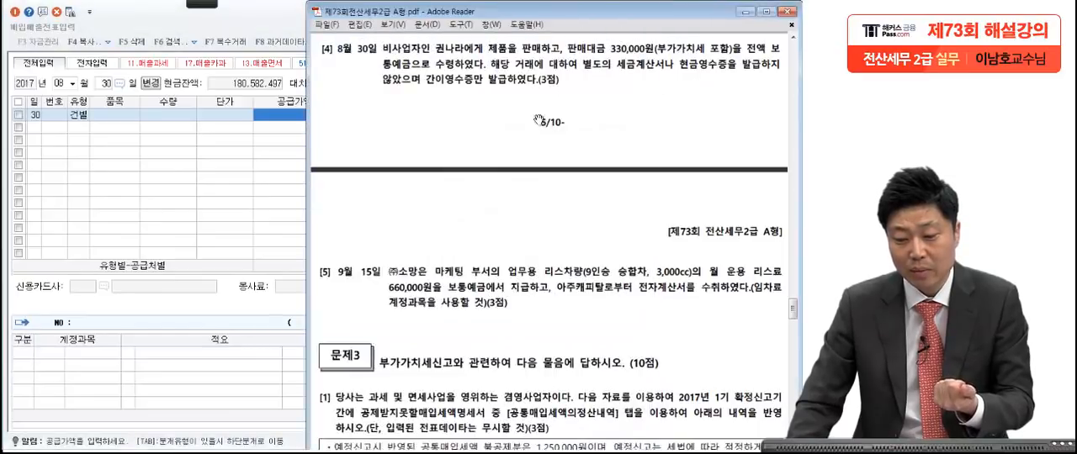
{"action": "left_click", "coordinate": [290, 117]}
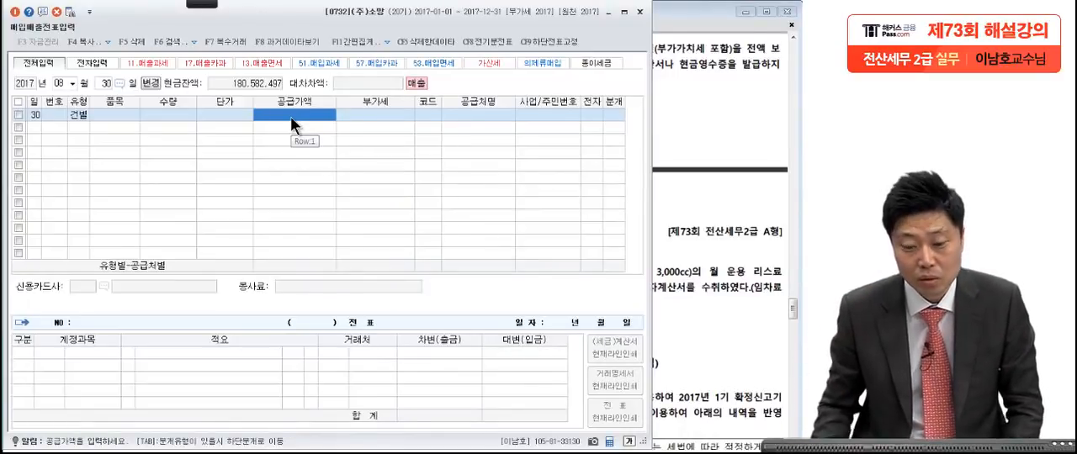
{"action": "left_click", "coordinate": [665, 73]}
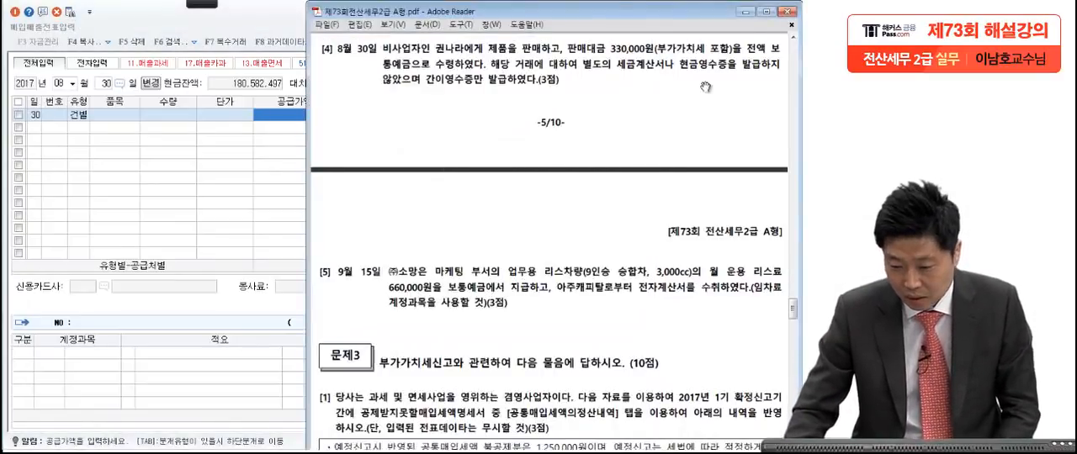
{"action": "left_click", "coordinate": [281, 112]}
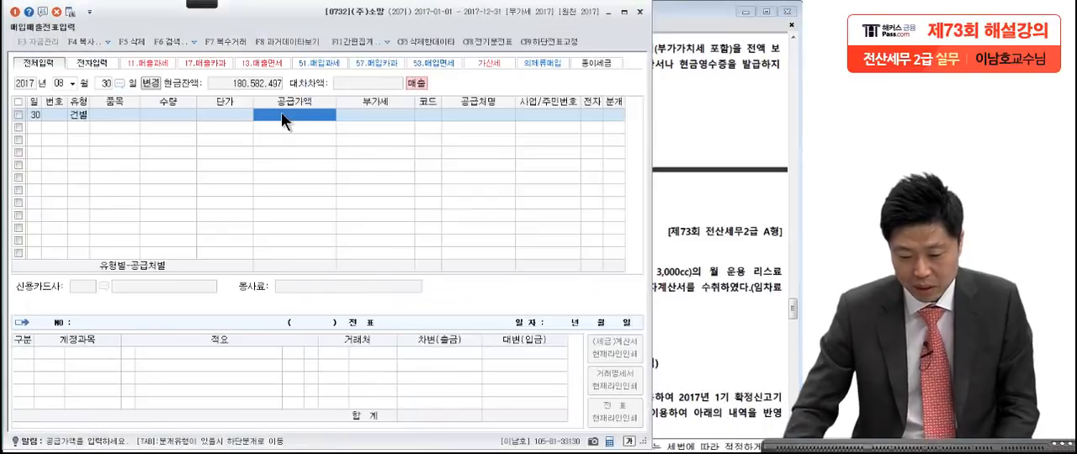
{"action": "type", "text": "300000"}
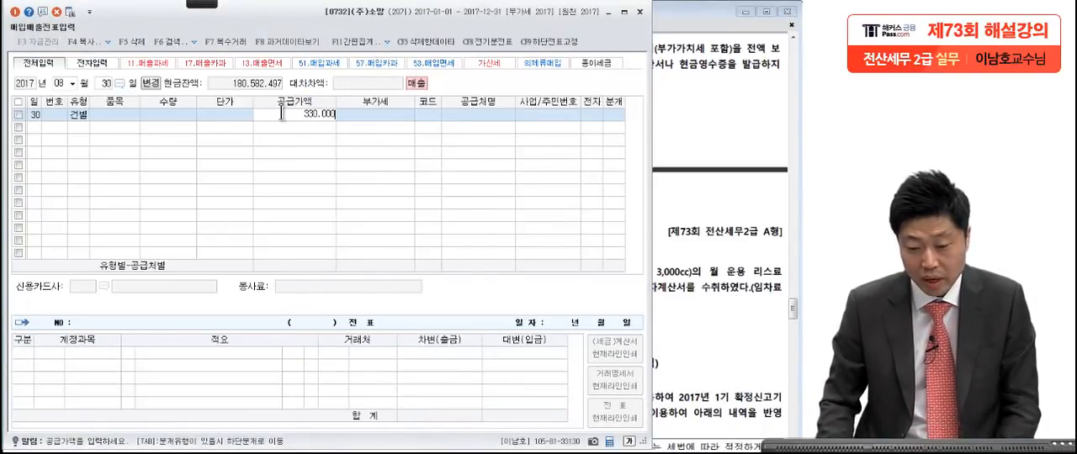
{"action": "key", "text": "Return"}
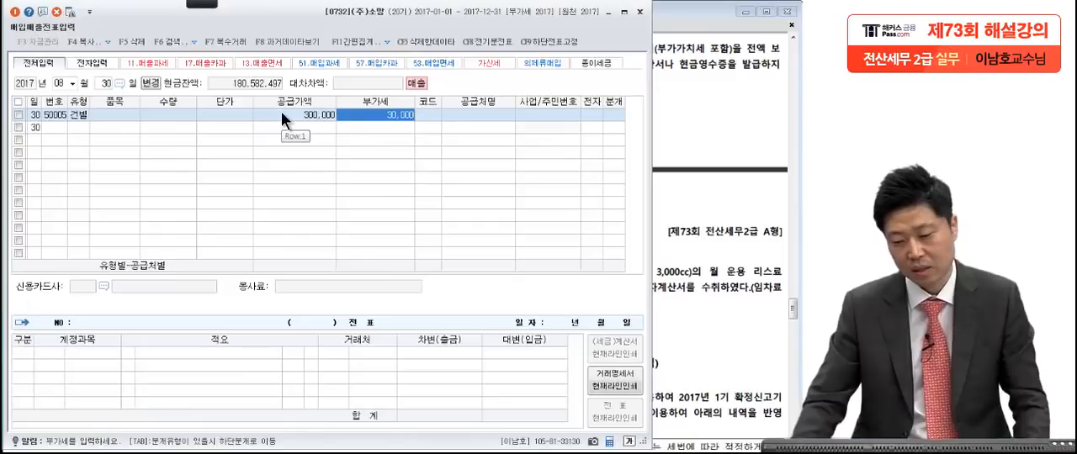
Step: Look up the individual buyer named in question [4] and assign that 거래처 to the August 30 sales line
{"action": "left_click", "coordinate": [424, 115]}
{"action": "left_click", "coordinate": [665, 90]}
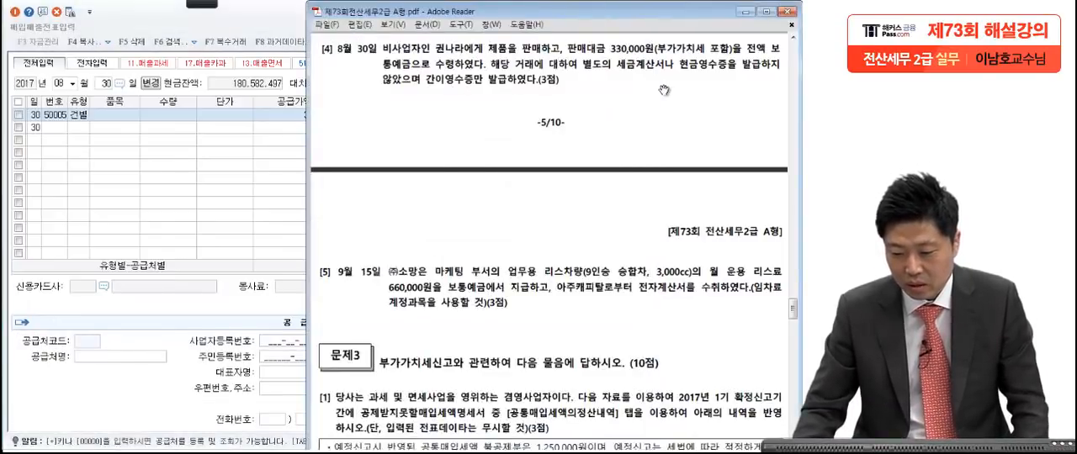
{"action": "left_click", "coordinate": [288, 200]}
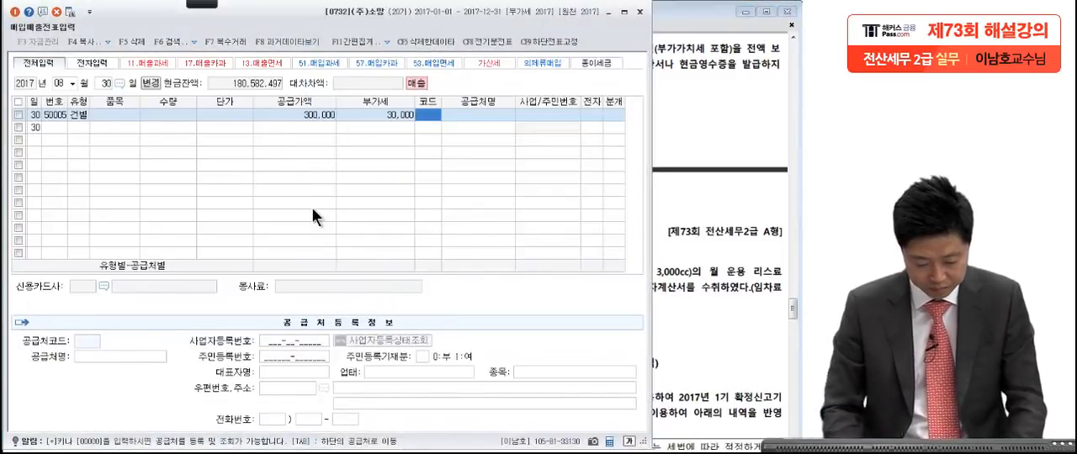
{"action": "key", "text": "F2"}
{"action": "type", "text": "권나"}
{"action": "key", "text": "Return"}
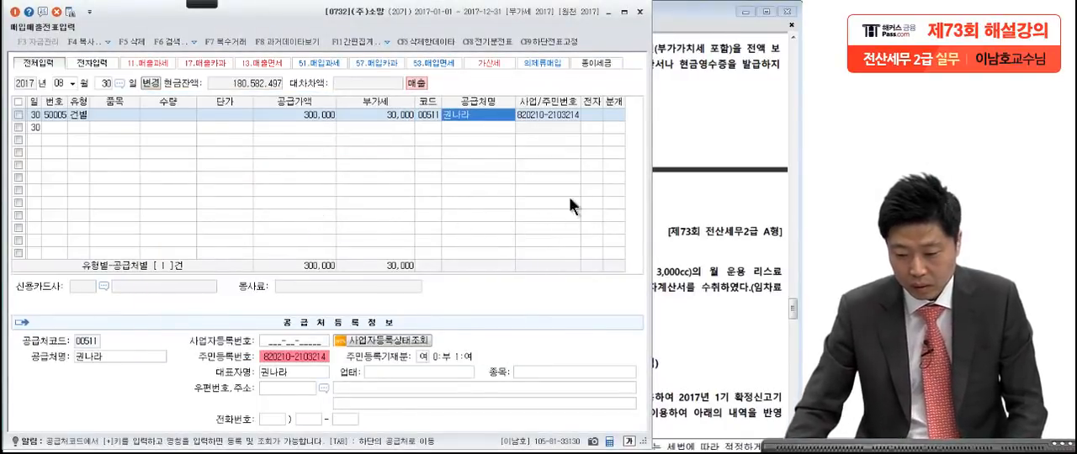
Step: Set the 분개 type of the August 30 sales line to 혼합 (3)
{"action": "left_click", "coordinate": [607, 114]}
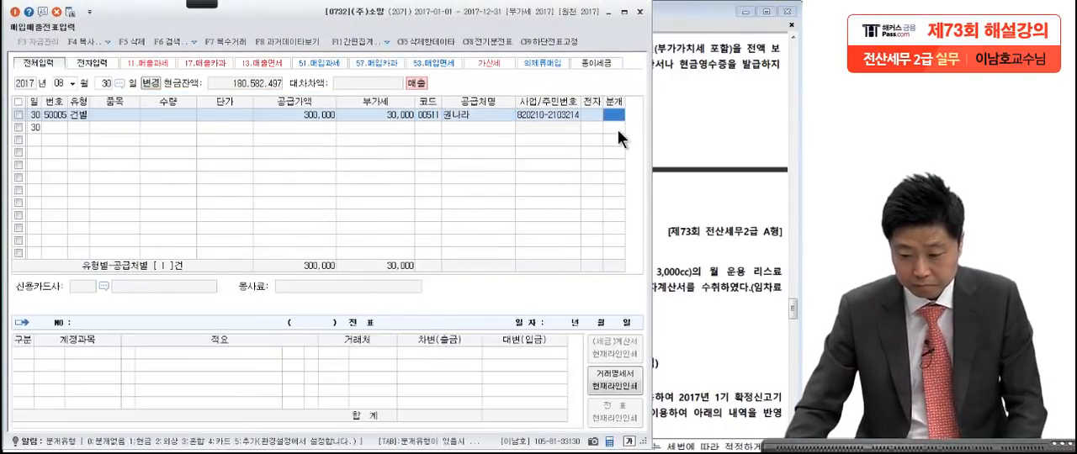
{"action": "type", "text": "3"}
{"action": "key", "text": "Return"}
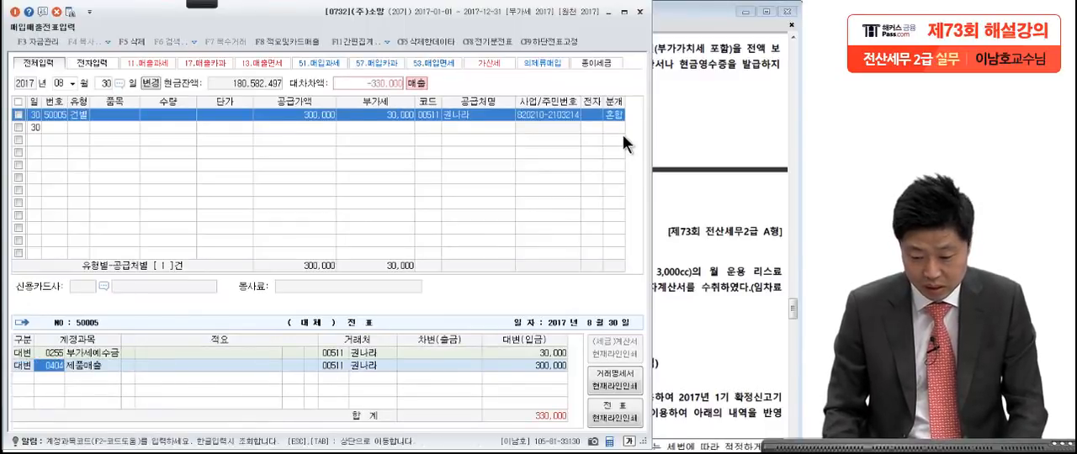
Step: Add a 차변 line for 보통예금 of 330,000 to the August 30 entry
{"action": "key", "text": "Return"}
{"action": "type", "text": "3"}
{"action": "key", "text": "Return"}
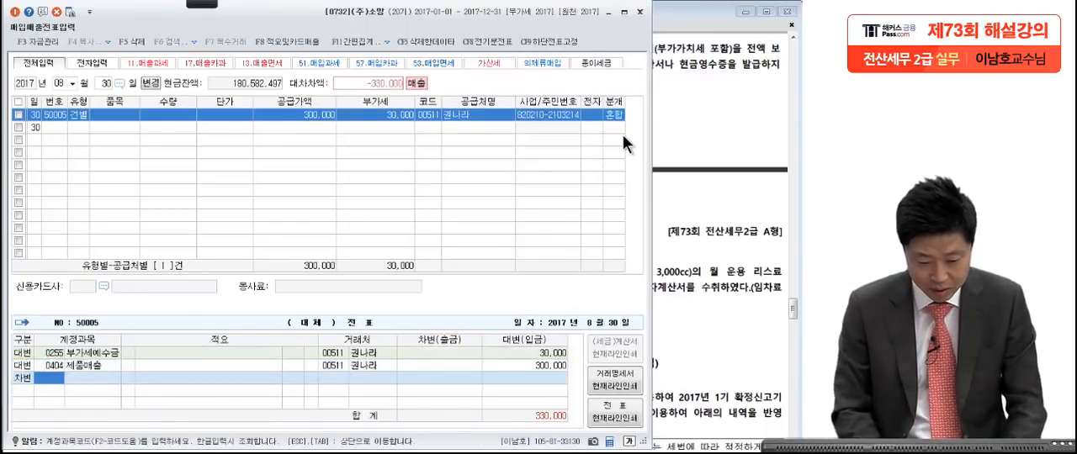
{"action": "type", "text": "보통"}
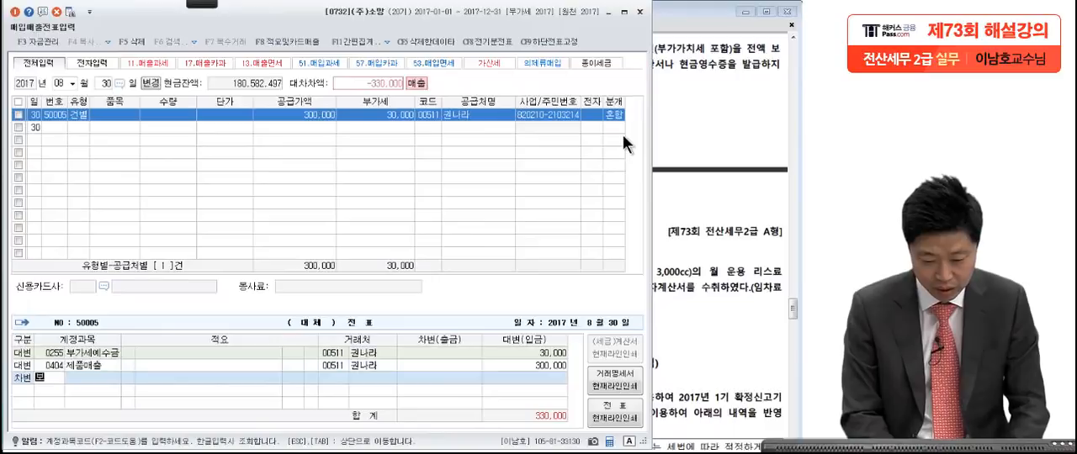
{"action": "key", "text": "Return"}
{"action": "key", "text": "Return"}
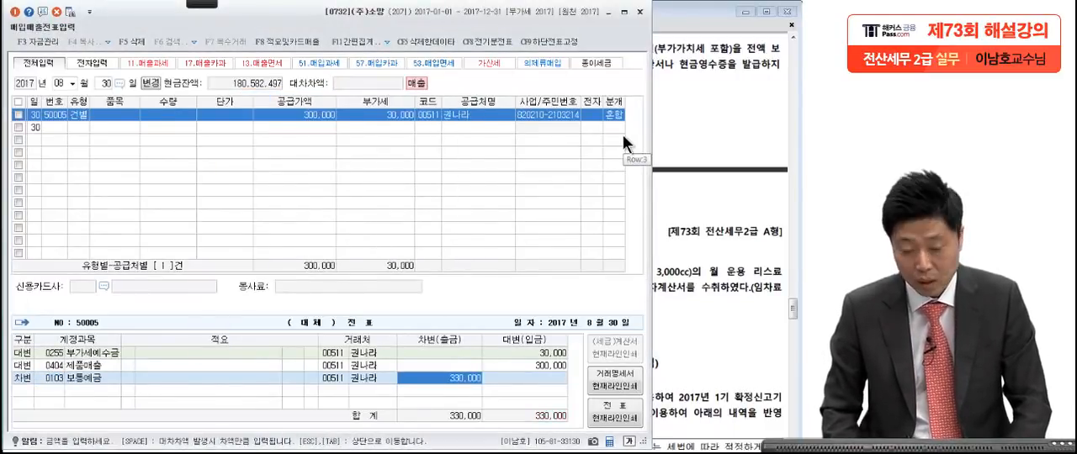
Step: Bring question [5] of the exam PDF into view and mark its key phrases, including 보통예금에서 지급하고, in red pen
{"action": "left_click", "coordinate": [714, 138]}
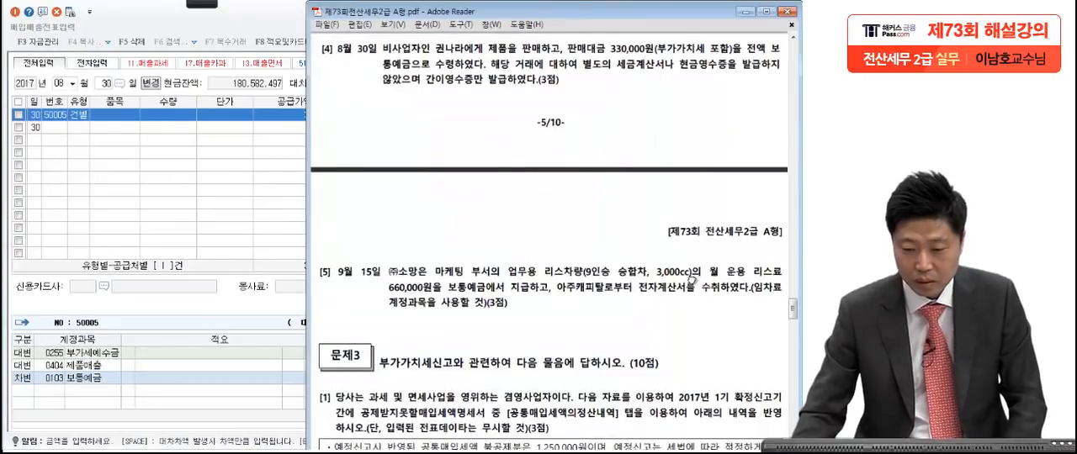
{"action": "scroll", "coordinate": [699, 192], "scroll_direction": "down", "scroll_amount": 3}
{"action": "scroll", "coordinate": [700, 192], "scroll_direction": "down", "scroll_amount": 5}
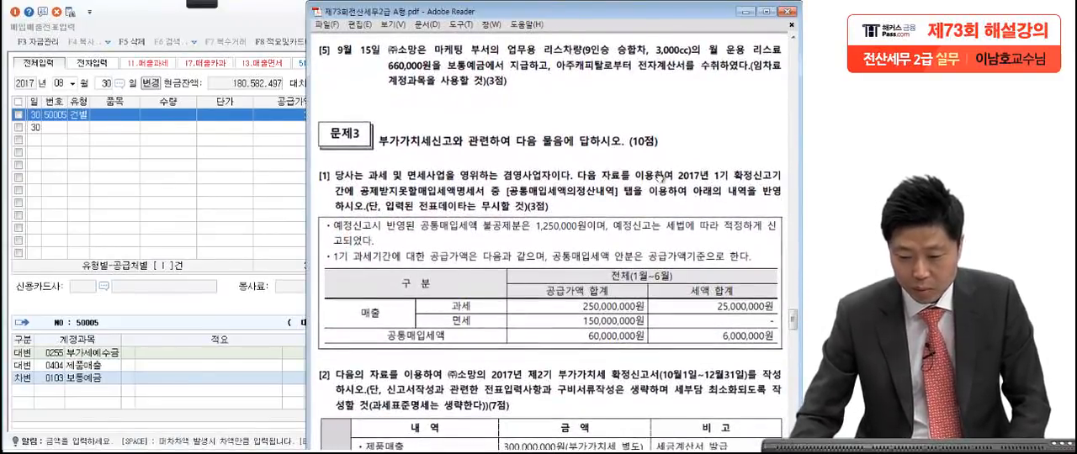
{"action": "mouse_move", "coordinate": [207, 9]}
{"action": "left_click", "coordinate": [25, 21]}
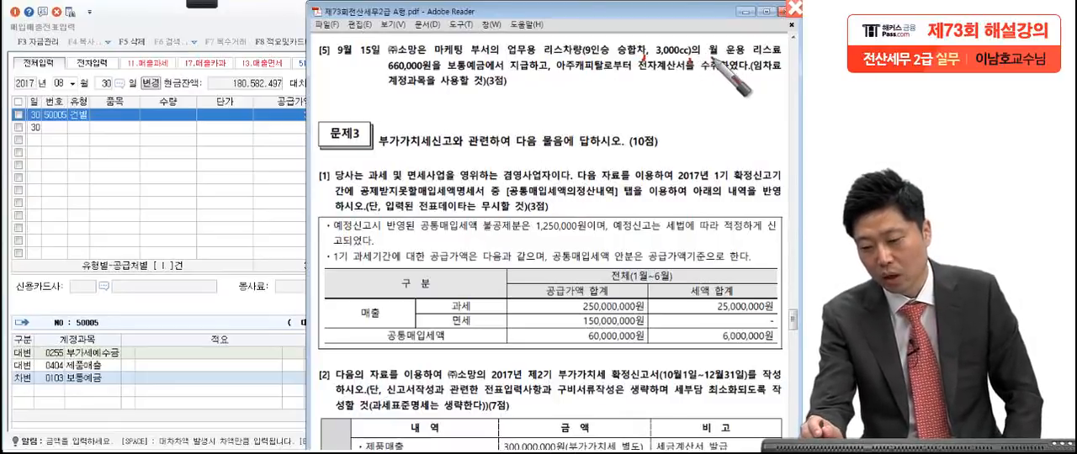
{"action": "left_click_drag", "start_coordinate": [443, 72], "coordinate": [449, 73]}
{"action": "left_click_drag", "start_coordinate": [551, 71], "coordinate": [552, 78]}
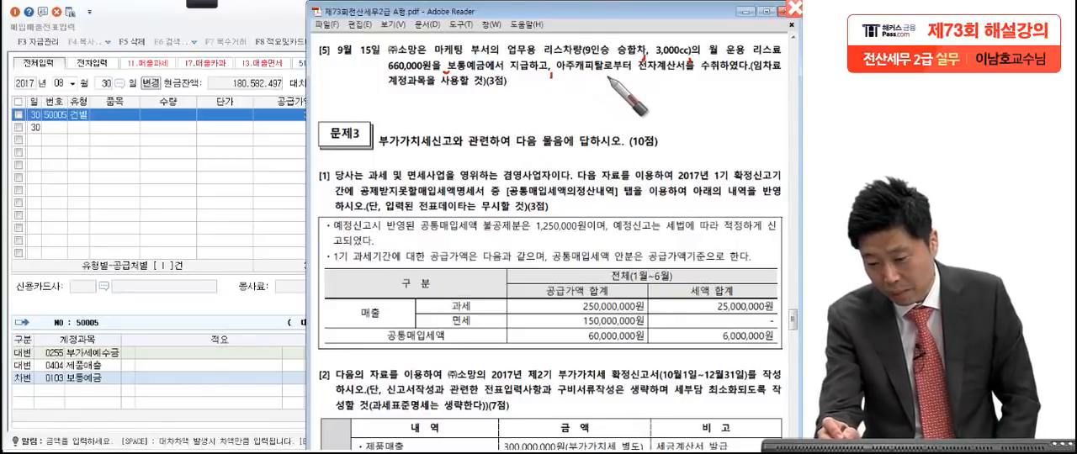
Step: Underline the 임차료 계정과목 instruction in red and draw a slash below 지급하고 in question [5]
{"action": "left_click_drag", "start_coordinate": [745, 67], "coordinate": [729, 70]}
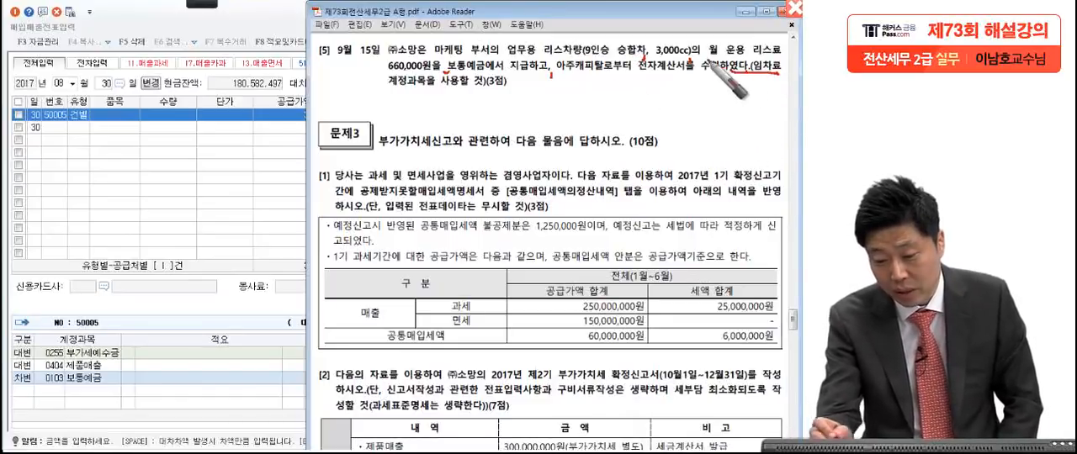
{"action": "left_click_drag", "start_coordinate": [384, 88], "coordinate": [424, 84]}
{"action": "left_click_drag", "start_coordinate": [508, 93], "coordinate": [539, 72]}
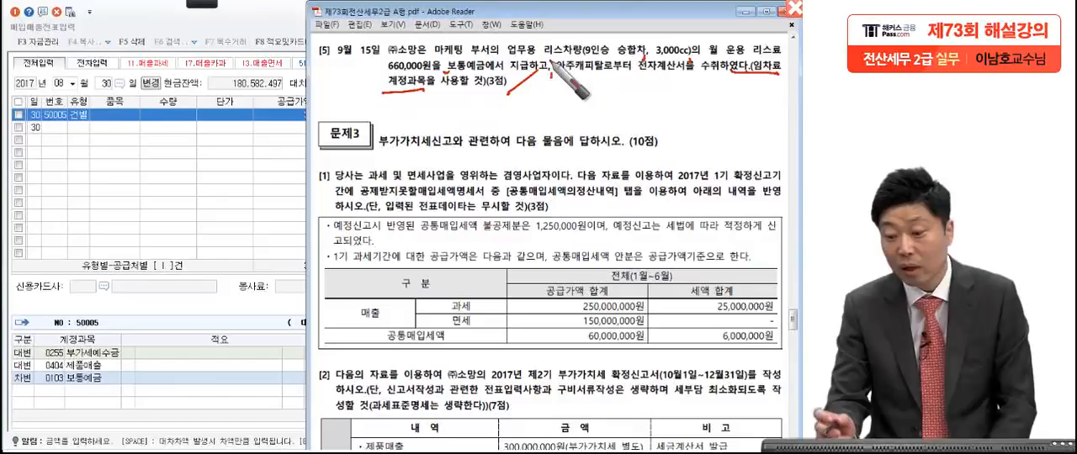
Step: Circle 운용 리스료 repeatedly in red and underline 보통예금에서 지급하고 and the 계정과목 instruction in question [5]
{"action": "mouse_move", "coordinate": [760, 49]}
{"action": "left_mouse_down"}
{"action": "mouse_move", "coordinate": [736, 52]}
{"action": "mouse_move", "coordinate": [762, 55]}
{"action": "left_mouse_up"}
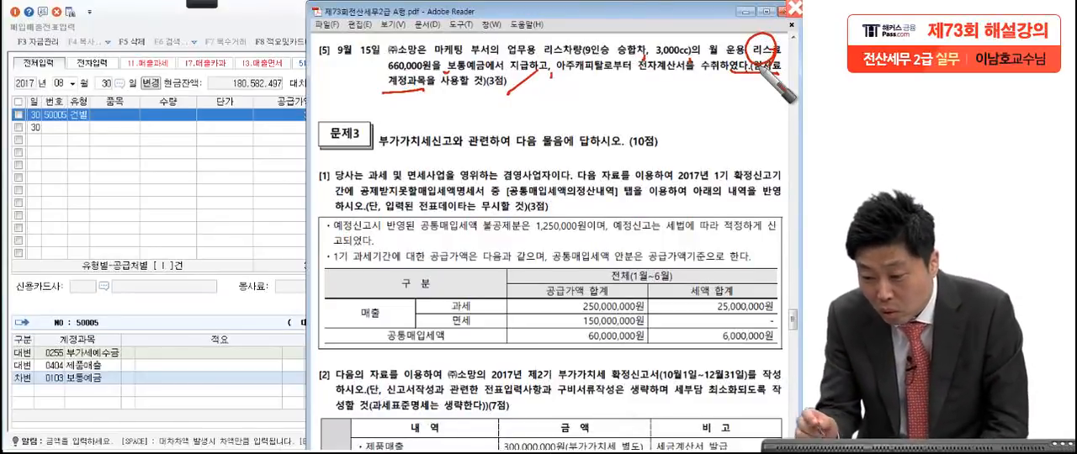
{"action": "left_click_drag", "start_coordinate": [723, 55], "coordinate": [783, 58]}
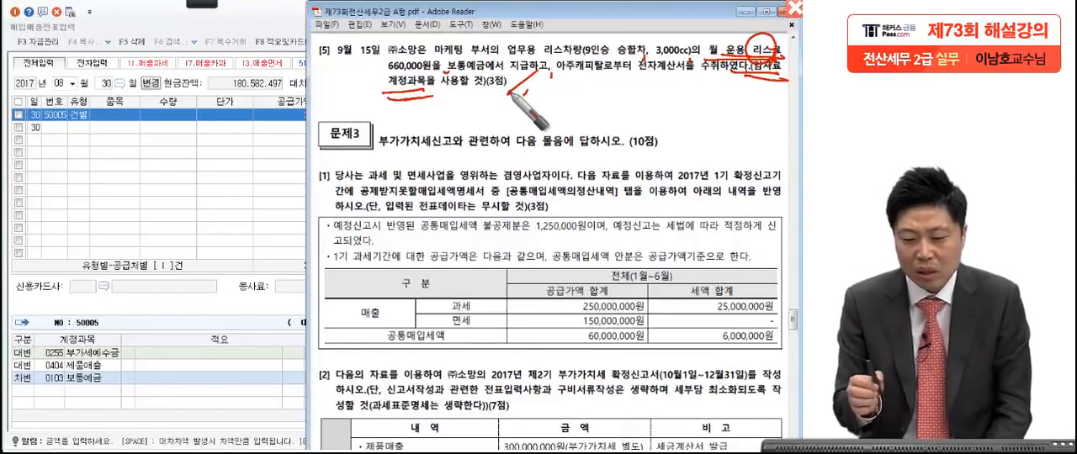
{"action": "mouse_move", "coordinate": [783, 53]}
{"action": "left_mouse_down"}
{"action": "mouse_move", "coordinate": [741, 68]}
{"action": "mouse_move", "coordinate": [757, 42]}
{"action": "mouse_move", "coordinate": [770, 76]}
{"action": "left_mouse_up"}
{"action": "left_click_drag", "start_coordinate": [356, 107], "coordinate": [471, 100]}
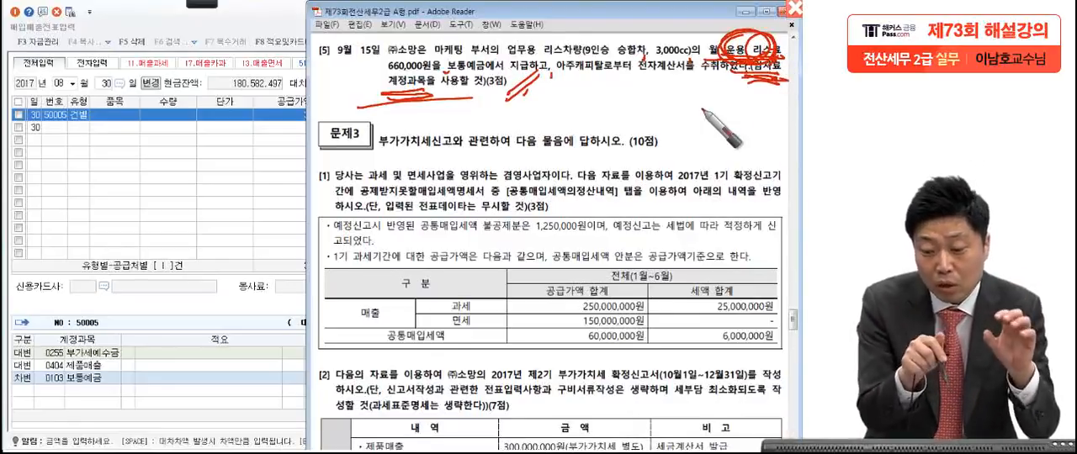
{"action": "left_click_drag", "start_coordinate": [493, 73], "coordinate": [532, 71]}
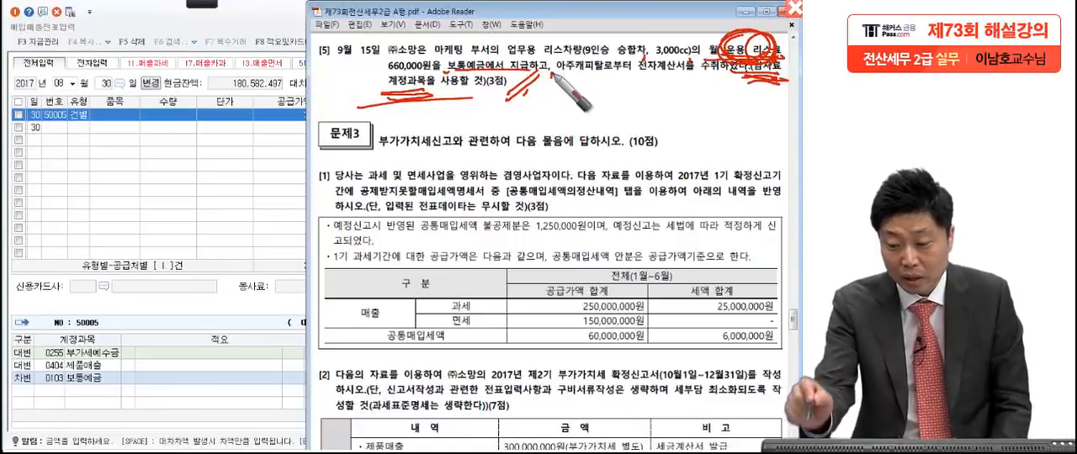
{"action": "mouse_move", "coordinate": [765, 59]}
{"action": "left_mouse_down"}
{"action": "mouse_move", "coordinate": [757, 33]}
{"action": "mouse_move", "coordinate": [736, 38]}
{"action": "left_mouse_up"}
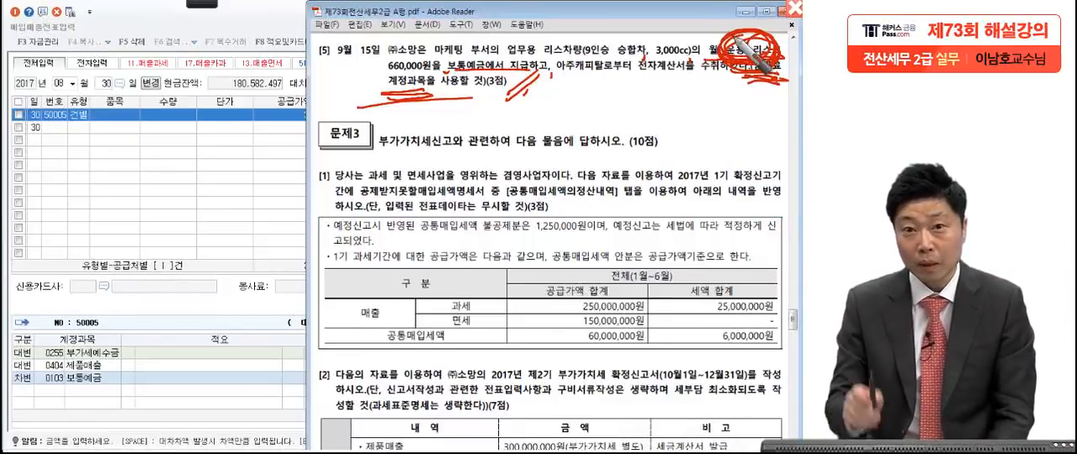
{"action": "left_click_drag", "start_coordinate": [734, 37], "coordinate": [763, 56]}
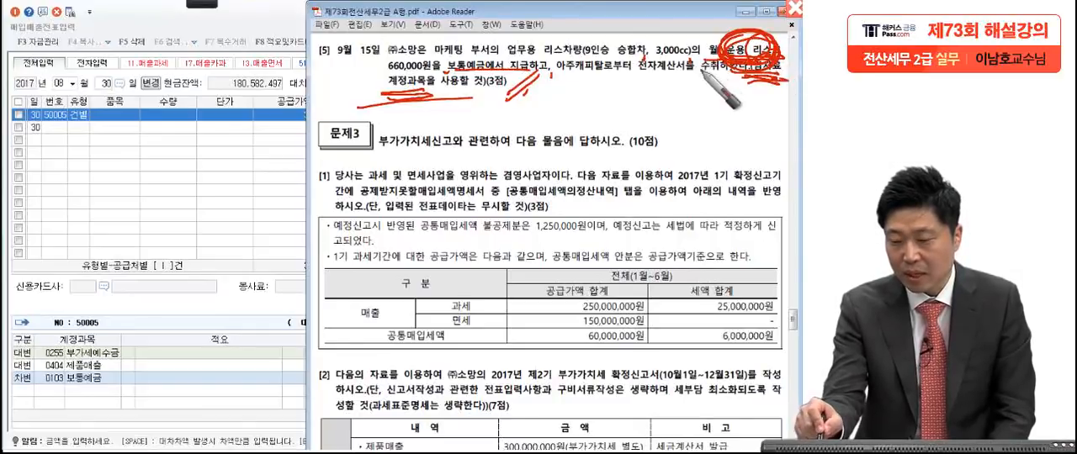
Step: Circle 전자계산서 in question [5], write 53 in red over the voucher grid and circle it as the type
{"action": "mouse_move", "coordinate": [667, 63]}
{"action": "left_mouse_down"}
{"action": "mouse_move", "coordinate": [660, 84]}
{"action": "mouse_move", "coordinate": [689, 82]}
{"action": "mouse_move", "coordinate": [648, 52]}
{"action": "mouse_move", "coordinate": [678, 65]}
{"action": "left_mouse_up"}
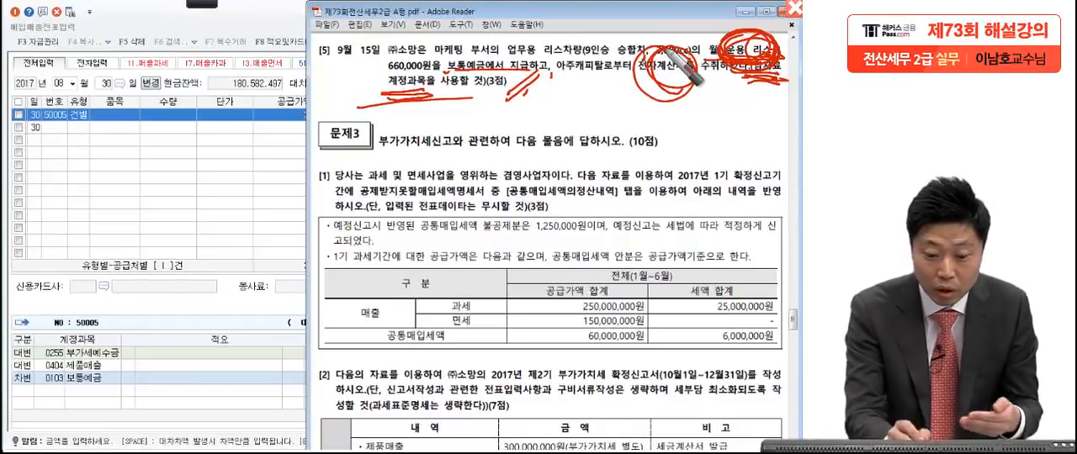
{"action": "mouse_move", "coordinate": [160, 139]}
{"action": "left_mouse_down"}
{"action": "mouse_move", "coordinate": [126, 190]}
{"action": "mouse_move", "coordinate": [202, 189]}
{"action": "mouse_move", "coordinate": [295, 159]}
{"action": "left_mouse_up"}
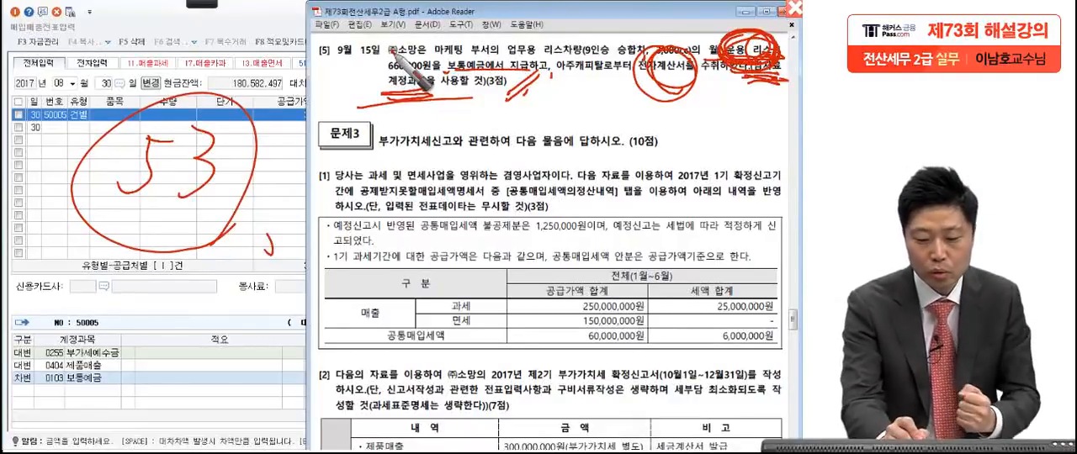
{"action": "mouse_move", "coordinate": [108, 71]}
{"action": "left_mouse_down"}
{"action": "mouse_move", "coordinate": [101, 114]}
{"action": "mouse_move", "coordinate": [135, 85]}
{"action": "mouse_move", "coordinate": [87, 191]}
{"action": "left_mouse_up"}
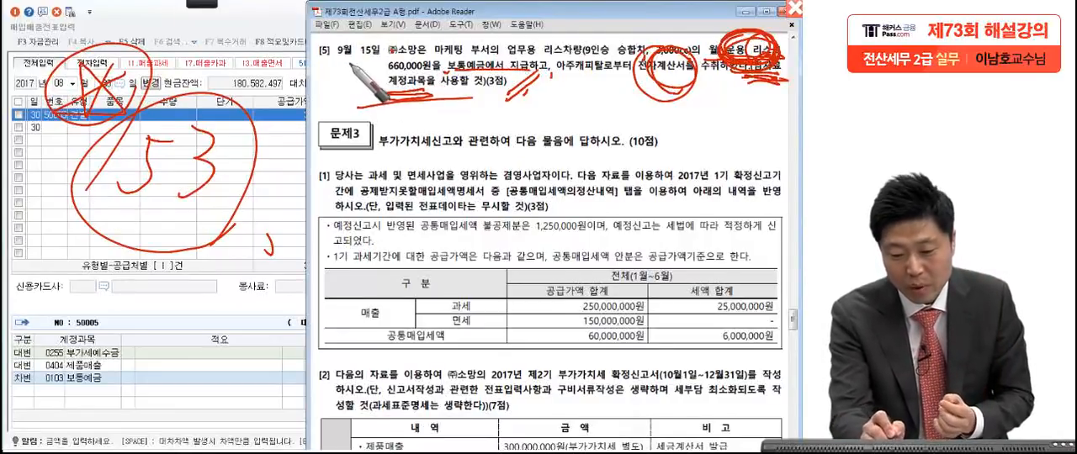
{"action": "left_click_drag", "start_coordinate": [328, 46], "coordinate": [302, 76]}
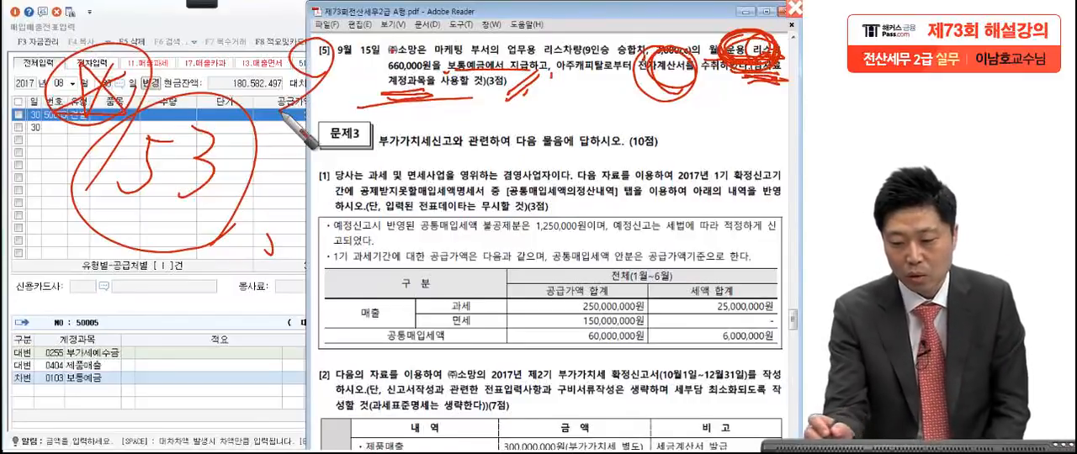
{"action": "left_click_drag", "start_coordinate": [135, 126], "coordinate": [219, 201]}
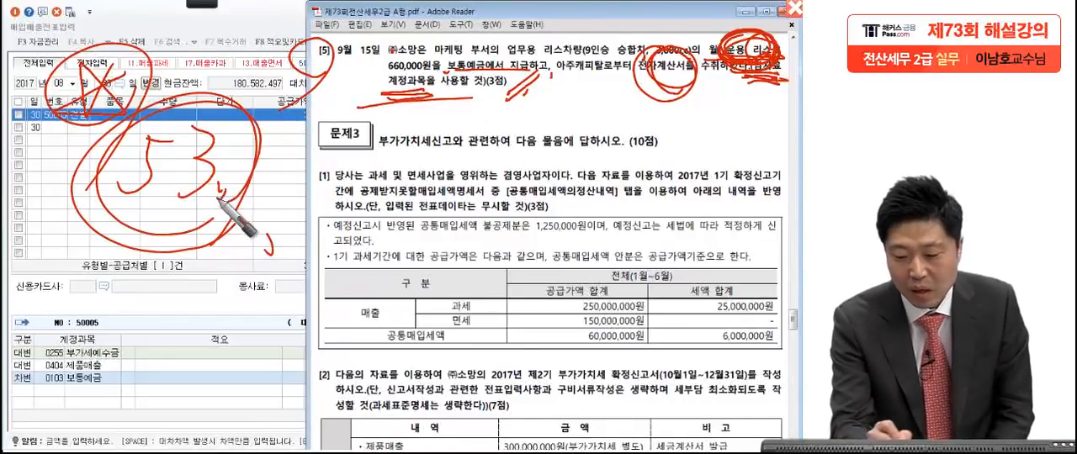
Step: Scribble over 전자계산서 in question [5], draw a circled star in red above the voucher list, and clear the annotations
{"action": "mouse_move", "coordinate": [682, 59]}
{"action": "left_mouse_down"}
{"action": "mouse_move", "coordinate": [699, 100]}
{"action": "mouse_move", "coordinate": [666, 94]}
{"action": "mouse_move", "coordinate": [653, 64]}
{"action": "mouse_move", "coordinate": [687, 87]}
{"action": "mouse_move", "coordinate": [684, 97]}
{"action": "left_mouse_up"}
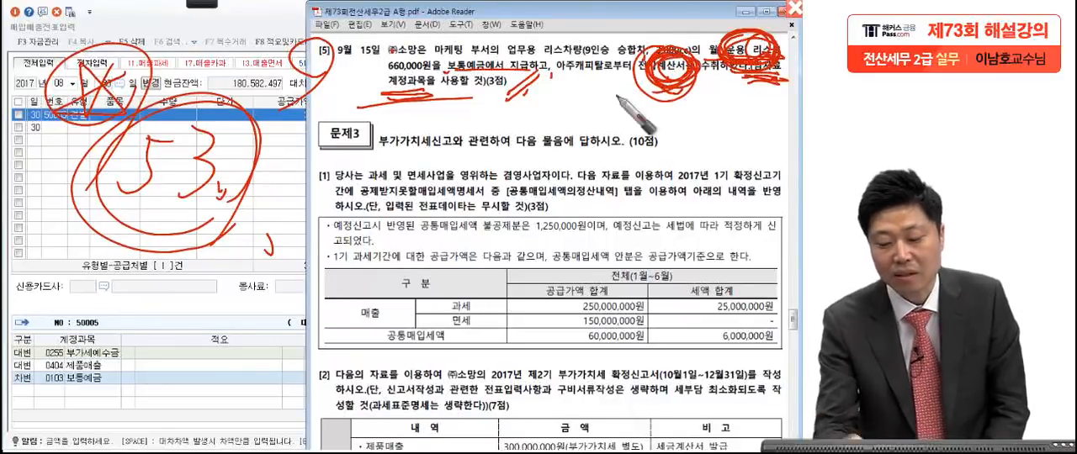
{"action": "mouse_move", "coordinate": [207, 36]}
{"action": "left_mouse_down"}
{"action": "mouse_move", "coordinate": [269, 42]}
{"action": "mouse_move", "coordinate": [210, 38]}
{"action": "left_mouse_up"}
{"action": "left_click_drag", "start_coordinate": [257, 10], "coordinate": [266, 15]}
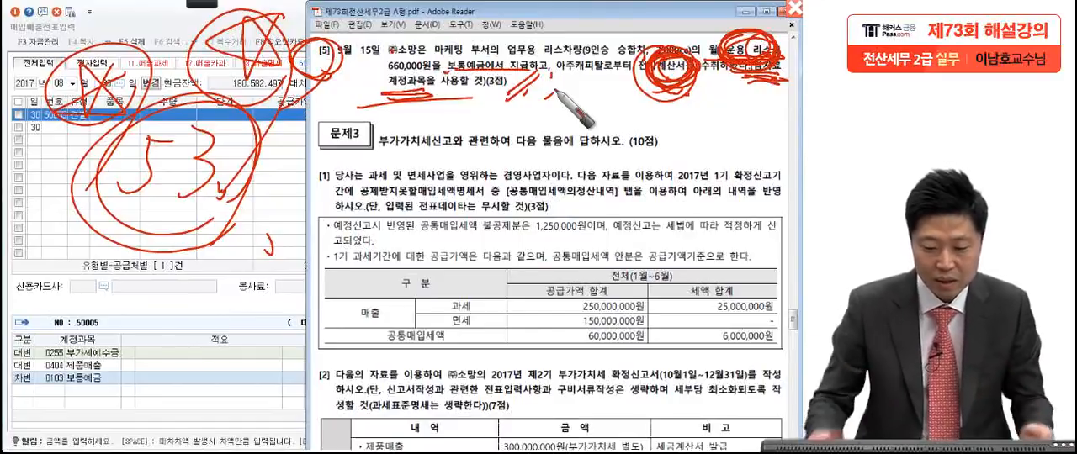
{"action": "key", "text": "Escape"}
Step: In the 매입매출전표입력 window, start a voucher dated September 15 with type 53 면세
{"action": "left_click", "coordinate": [151, 163]}
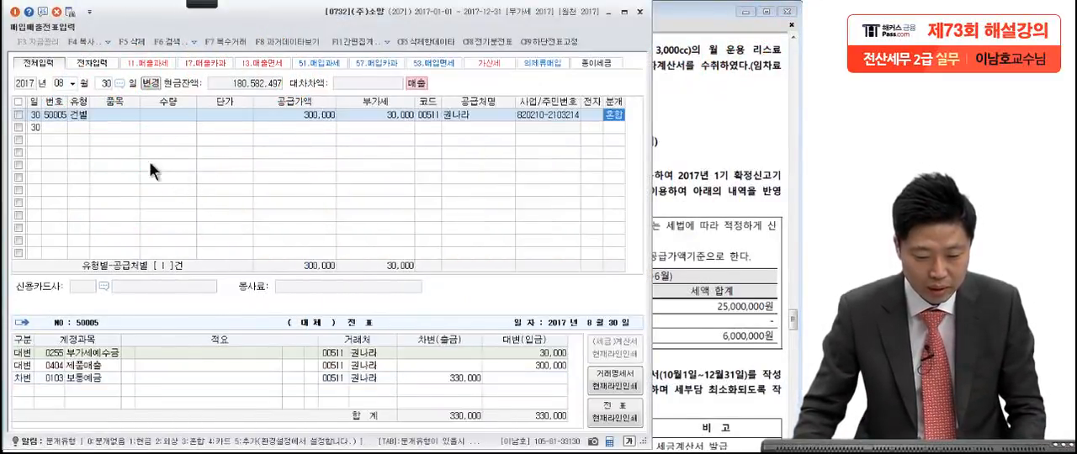
{"action": "left_click", "coordinate": [63, 82]}
{"action": "type", "text": "9"}
{"action": "key", "text": "Return"}
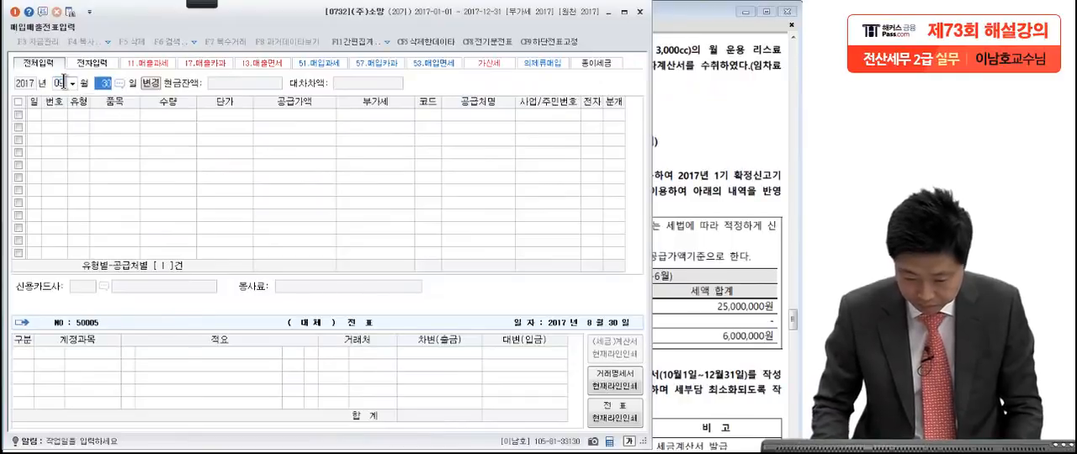
{"action": "type", "text": "15"}
{"action": "key", "text": "Return"}
{"action": "type", "text": "53"}
{"action": "key", "text": "Return"}
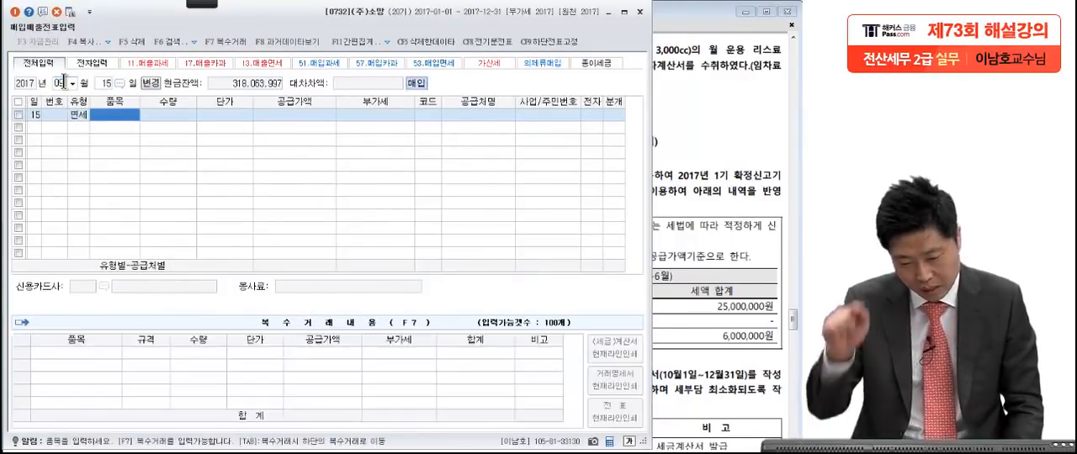
Step: Check the lease fee in question [5] and enter 660,000 as the 공급가액 of the September 15 voucher
{"action": "left_click", "coordinate": [323, 117]}
{"action": "left_click", "coordinate": [711, 104]}
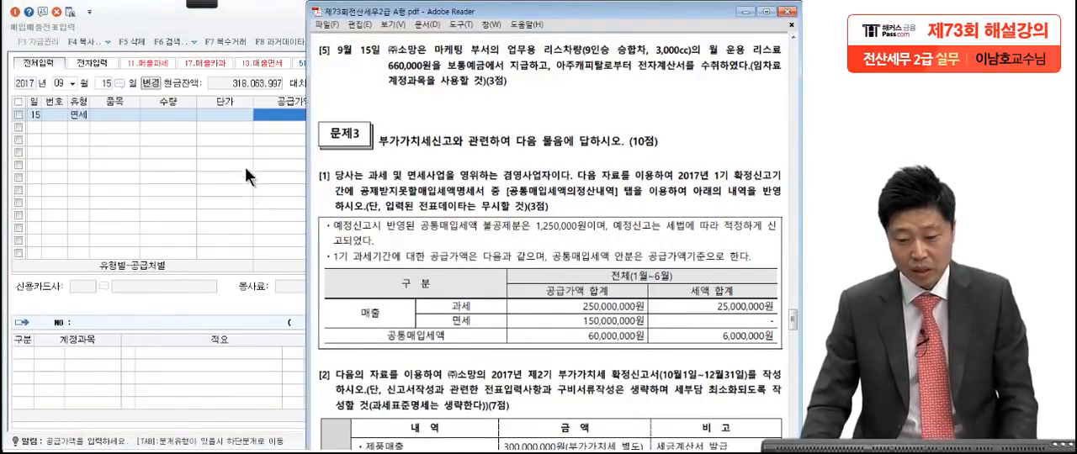
{"action": "left_click", "coordinate": [280, 119]}
{"action": "type", "text": "660000"}
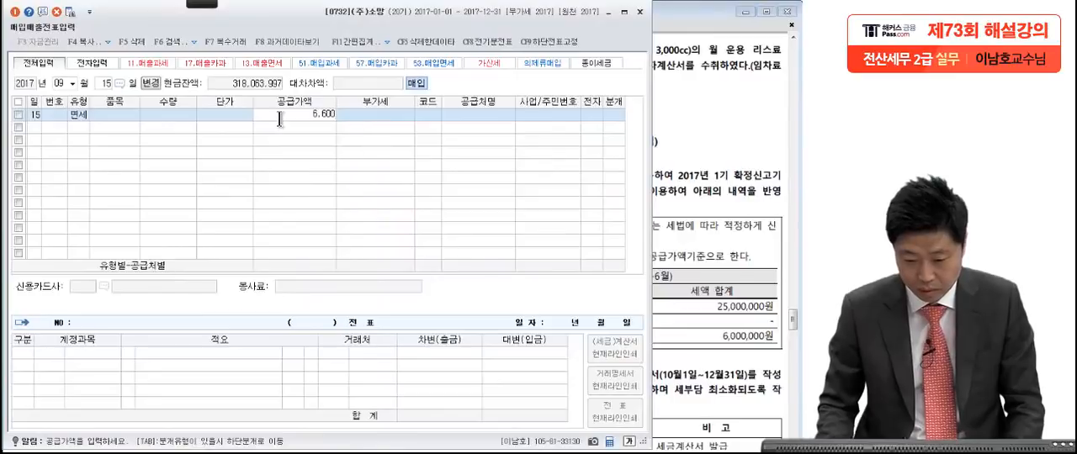
{"action": "key", "text": "Return"}
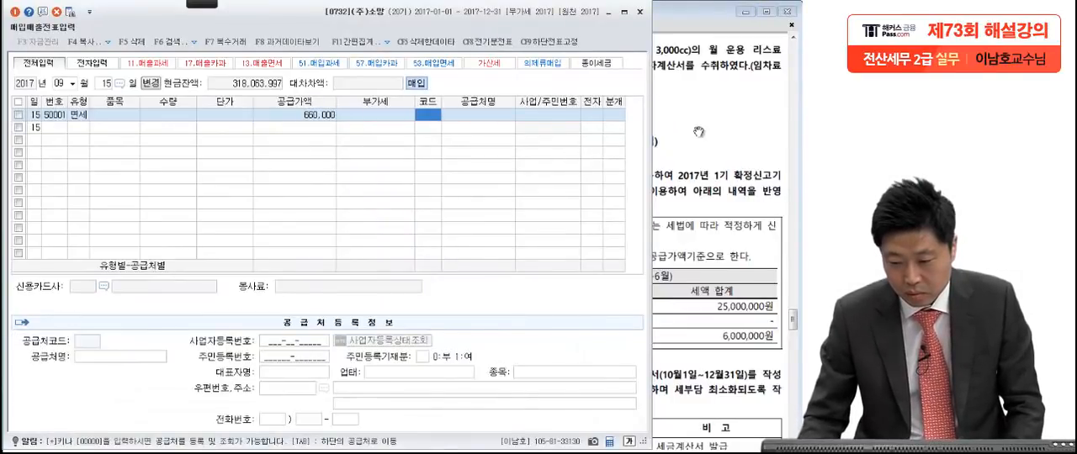
Step: Look up 아주 in the 거래처 list and assign 아주캐피탈 as the voucher's supplier
{"action": "left_click", "coordinate": [698, 131]}
{"action": "left_click", "coordinate": [294, 123]}
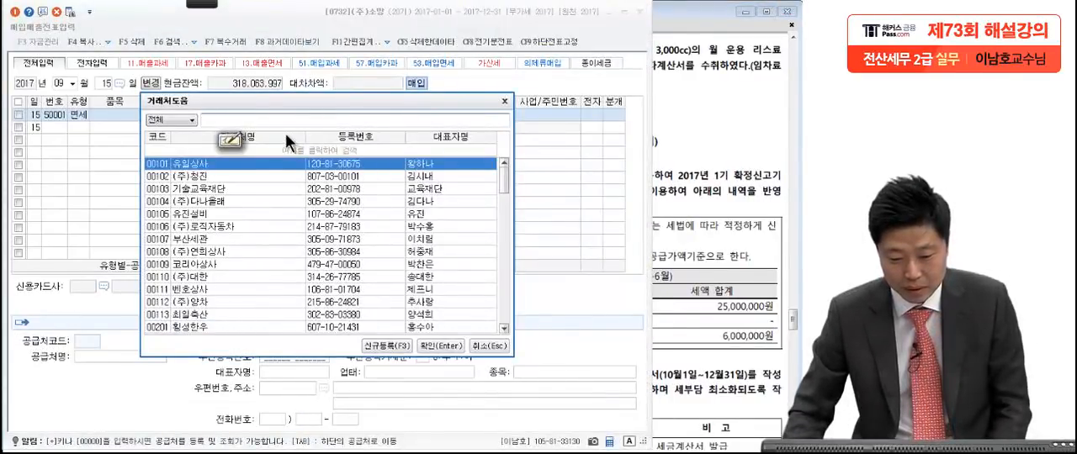
{"action": "type", "text": "아주"}
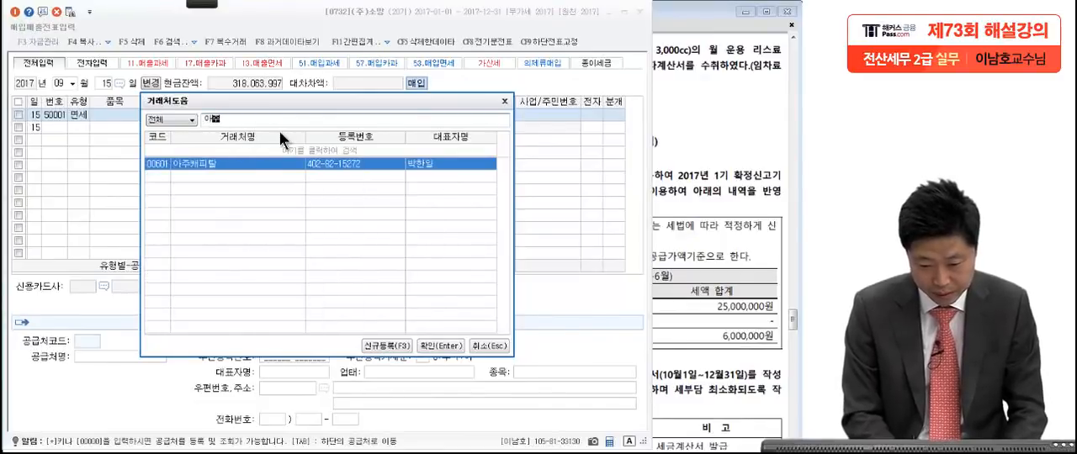
{"action": "key", "text": "Return"}
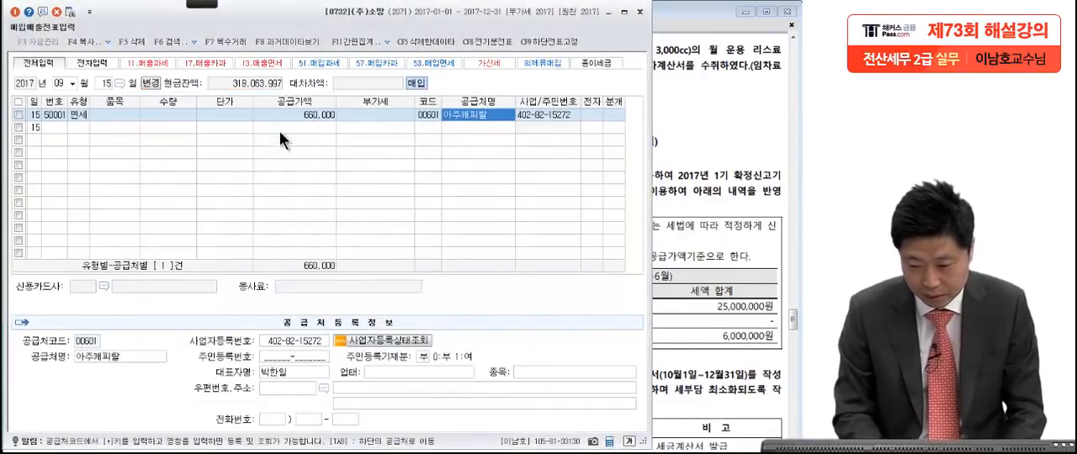
Step: Check the invoice type in question [5], set 전자 to 여 and choose 혼합 (3) as the 분개 type
{"action": "left_click", "coordinate": [594, 114]}
{"action": "left_click", "coordinate": [706, 128]}
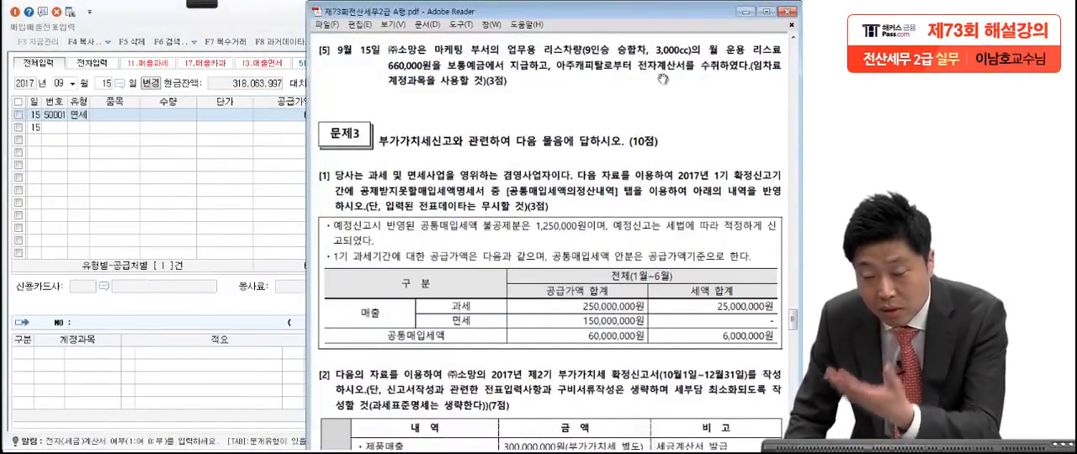
{"action": "key", "text": "alt+Tab"}
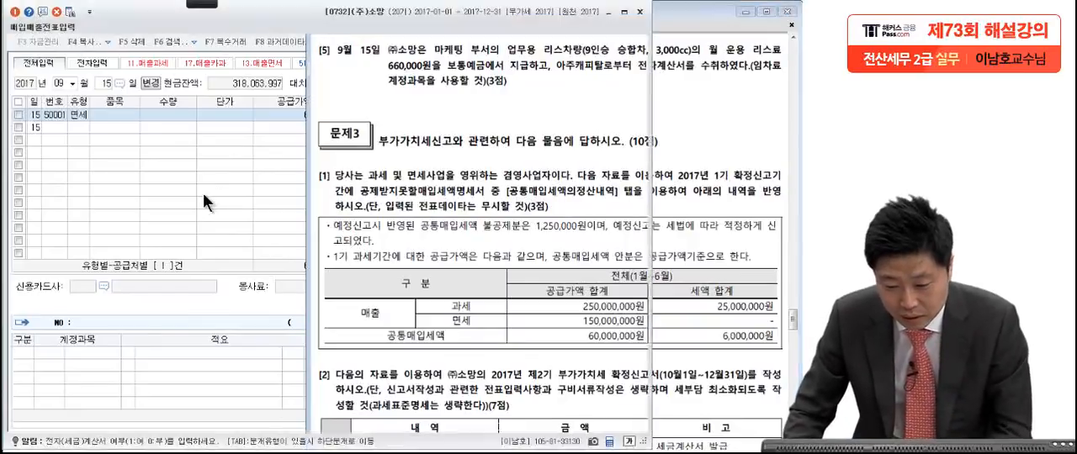
{"action": "key", "text": "1"}
{"action": "key", "text": "Return"}
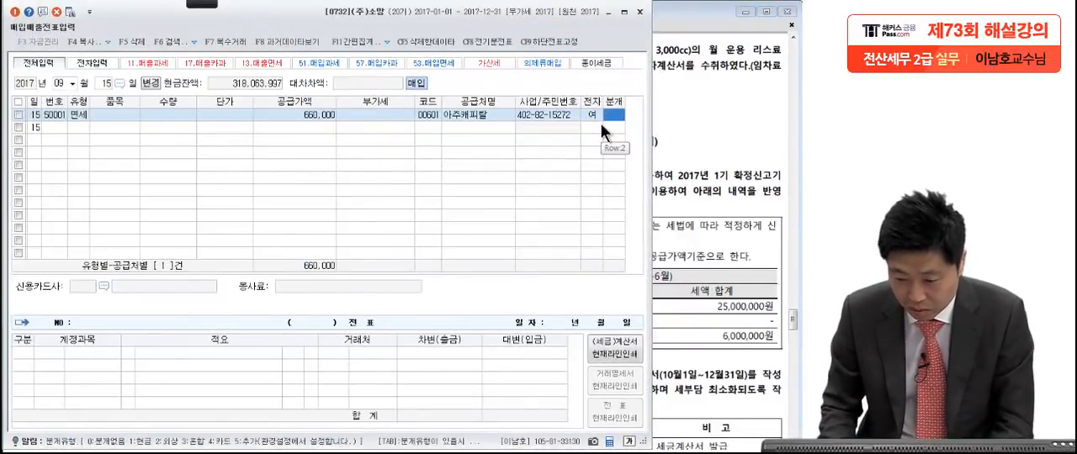
{"action": "key", "text": "3"}
{"action": "key", "text": "Return"}
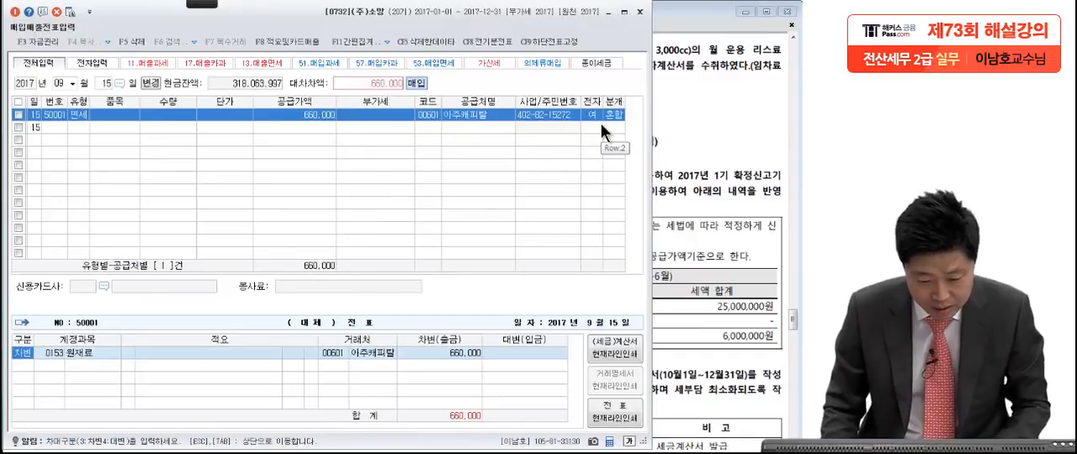
Step: Replace the debit line's account with 0819 임차료 (판매관리비), searching the account codes for 임차
{"action": "key", "text": "Return"}
{"action": "type", "text": "이ㅁ차"}
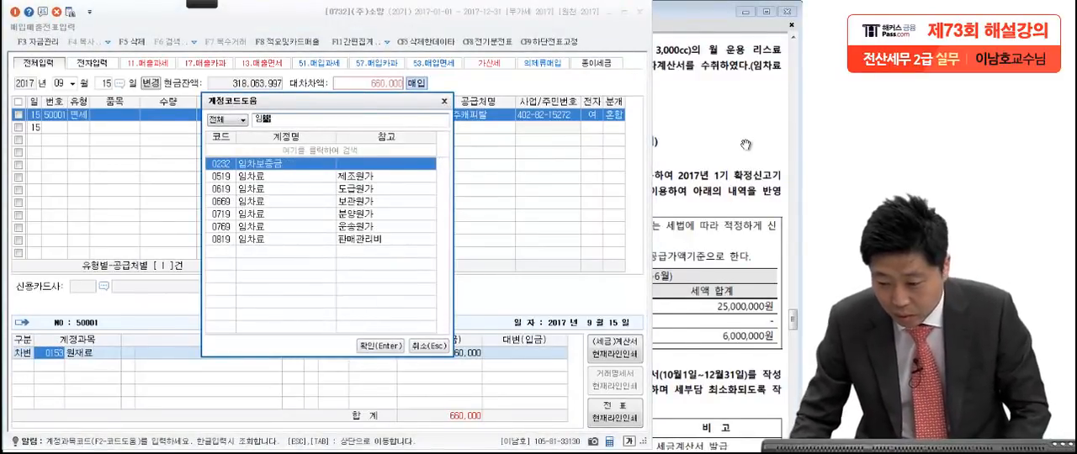
{"action": "left_click", "coordinate": [745, 145]}
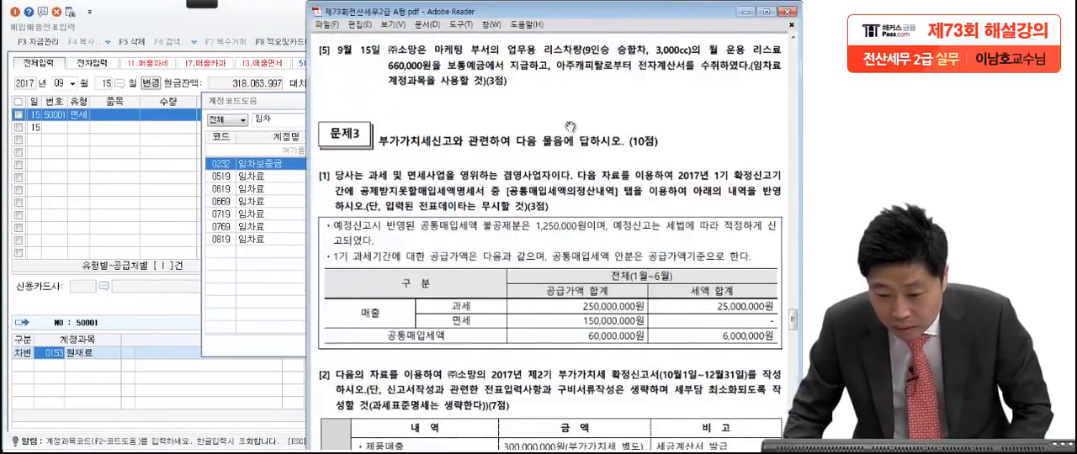
{"action": "left_click", "coordinate": [257, 240]}
{"action": "key", "text": "Return"}
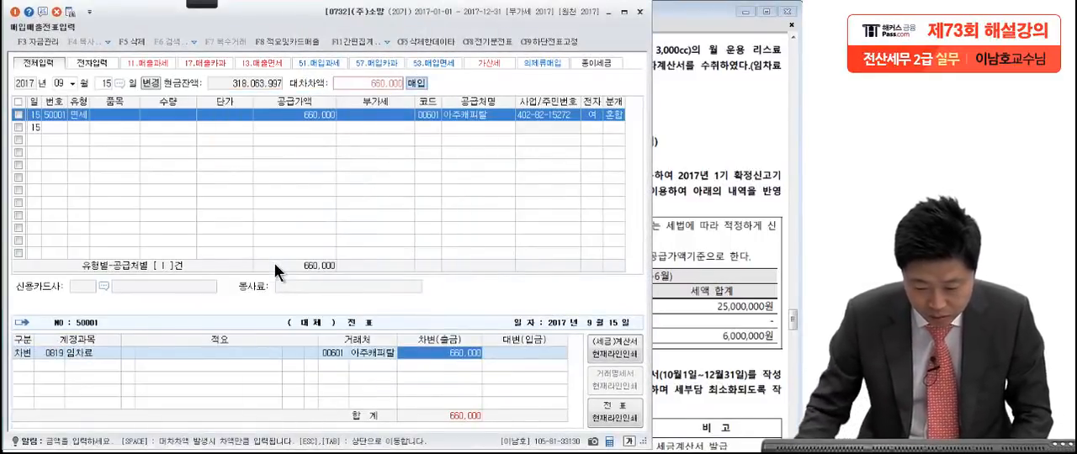
Step: Add a 대변 line with account 0103 보통예금 for 660,000, searching the account codes for 보통
{"action": "key", "text": "Return"}
{"action": "key", "text": "4"}
{"action": "key", "text": "alt+Tab"}
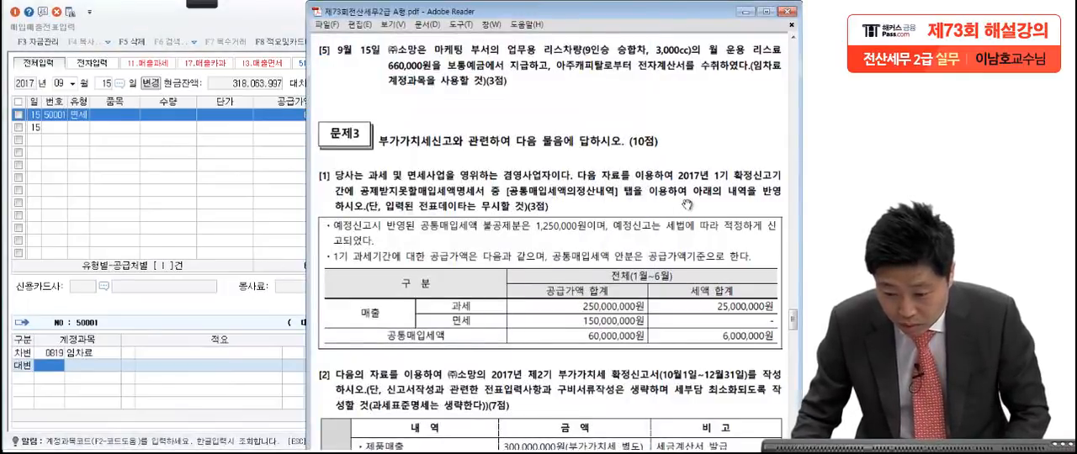
{"action": "left_click", "coordinate": [61, 365]}
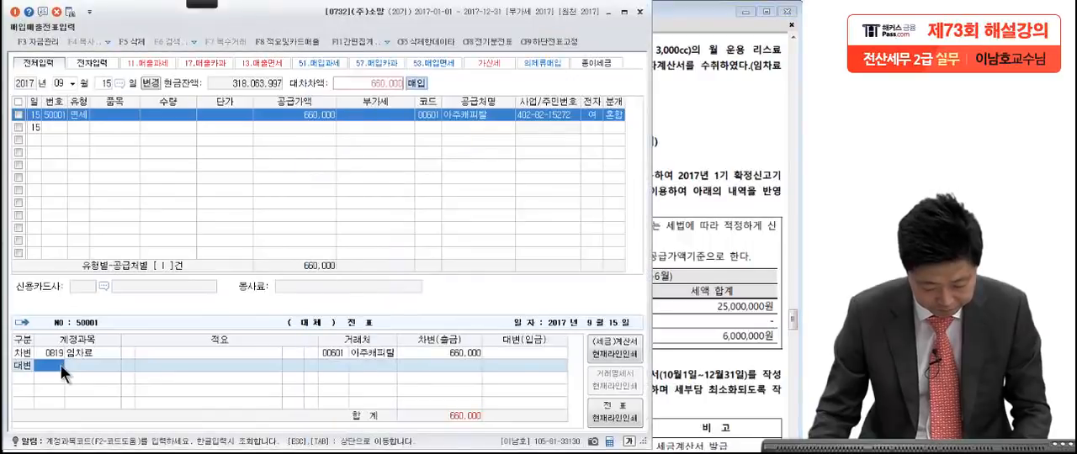
{"action": "key", "text": "F2"}
{"action": "type", "text": "ㅂㅗ통"}
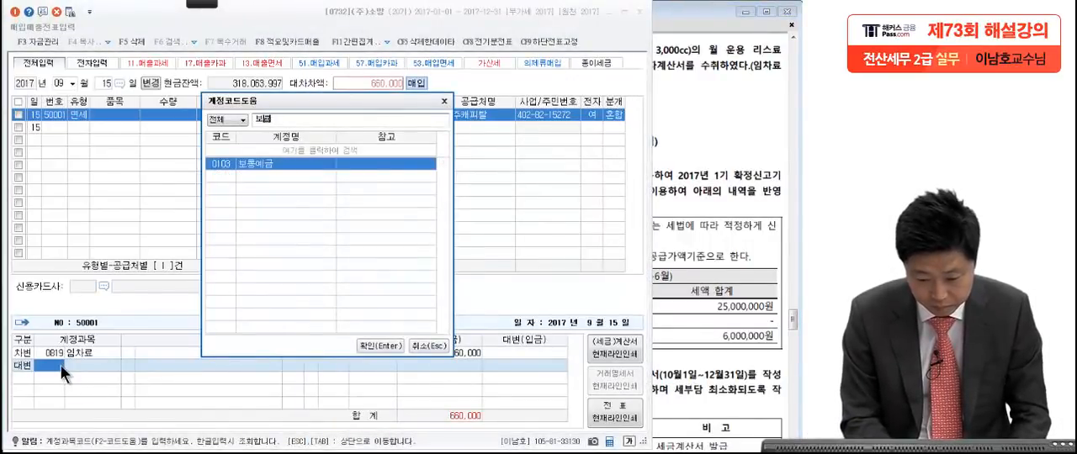
{"action": "key", "text": "Return"}
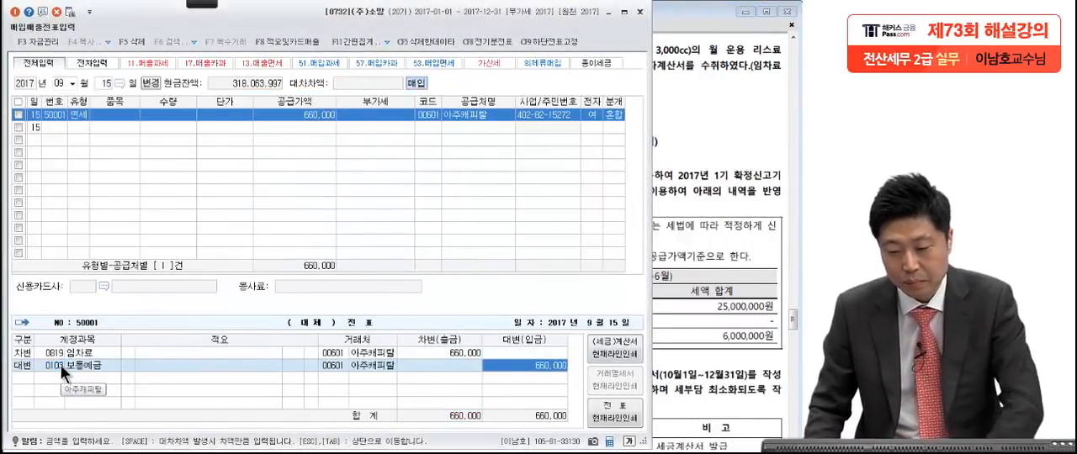
Step: Close the 매입매출전표입력 window and bring 문제3 question [1] of the exam PDF into view
{"action": "left_click", "coordinate": [680, 287]}
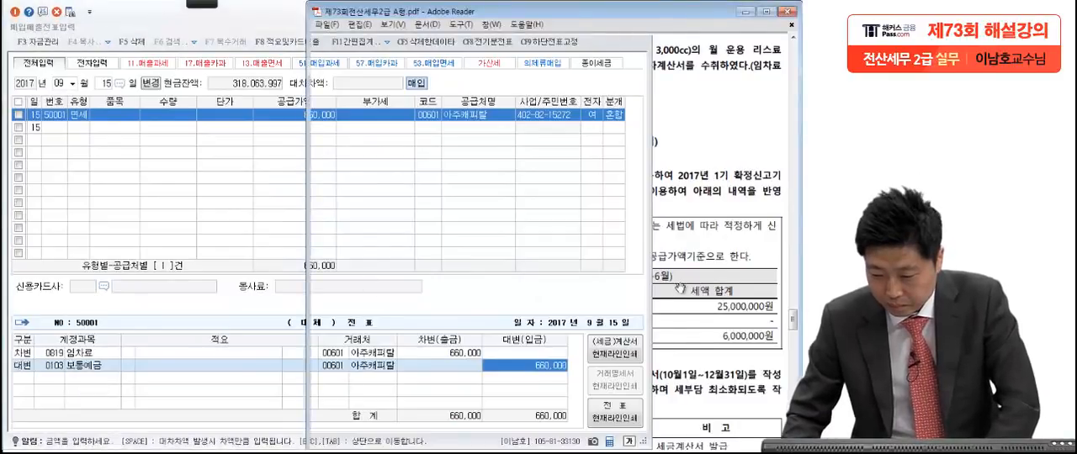
{"action": "left_click", "coordinate": [276, 23]}
{"action": "left_click", "coordinate": [639, 12]}
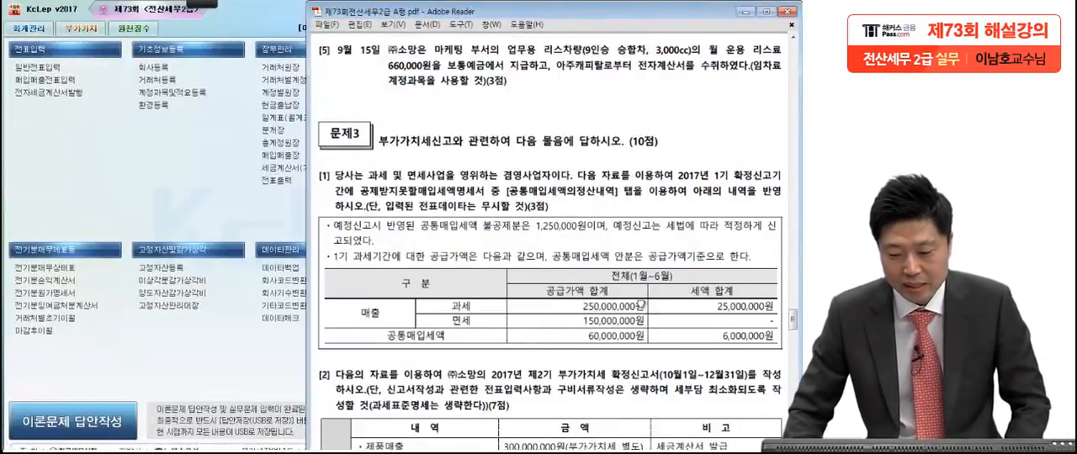
{"action": "scroll", "coordinate": [644, 219], "scroll_direction": "down", "scroll_amount": 3}
{"action": "scroll", "coordinate": [645, 220], "scroll_direction": "up", "scroll_amount": 1}
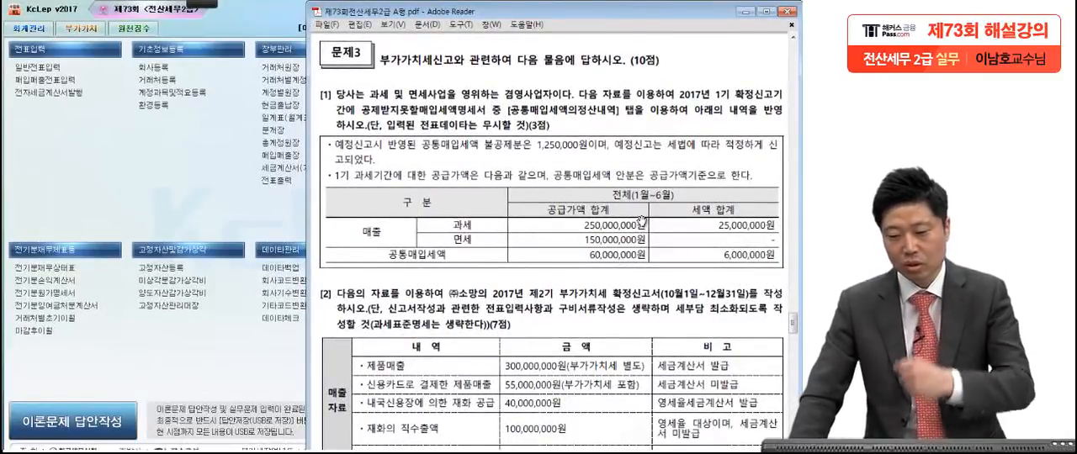
{"action": "left_click_drag", "start_coordinate": [626, 350], "coordinate": [624, 300]}
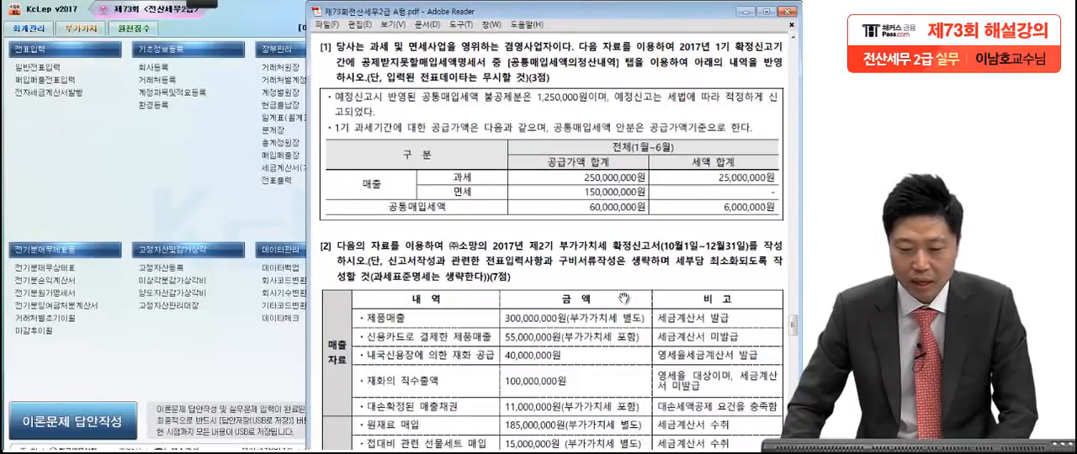
Step: Circle 정산 in red in 문제3 question [1] and draw slashes after the 1,250,000원 amount and the first note
{"action": "left_click", "coordinate": [208, 4]}
{"action": "left_click", "coordinate": [87, 25]}
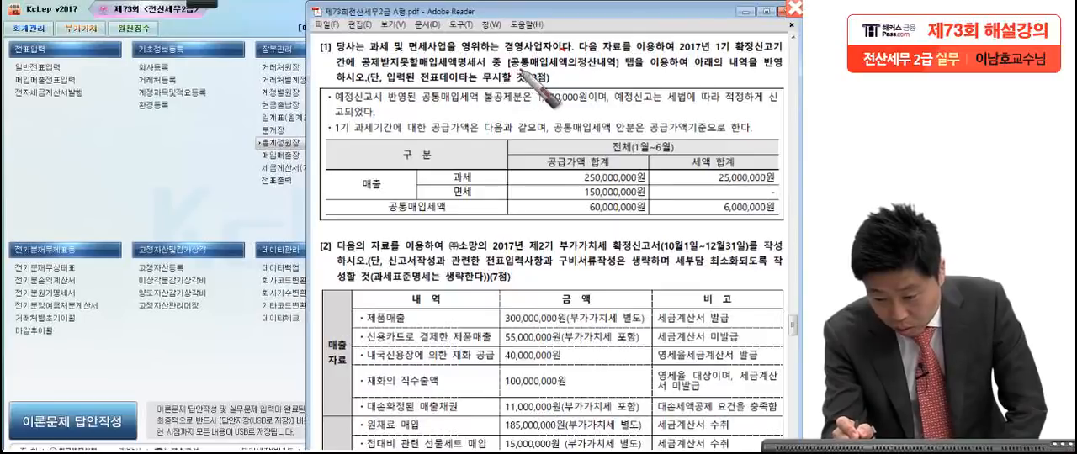
{"action": "left_click_drag", "start_coordinate": [592, 59], "coordinate": [599, 74]}
{"action": "left_click_drag", "start_coordinate": [683, 69], "coordinate": [686, 78]}
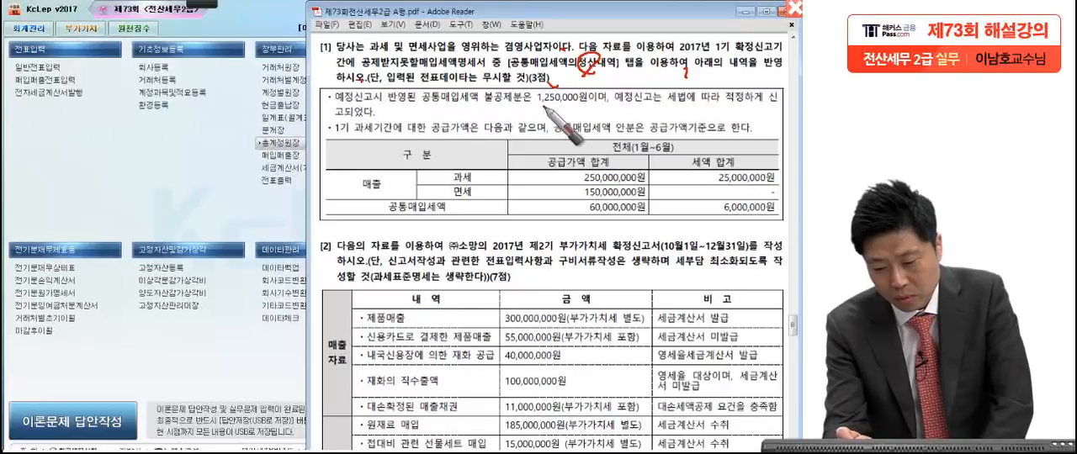
{"action": "left_click_drag", "start_coordinate": [608, 103], "coordinate": [633, 77]}
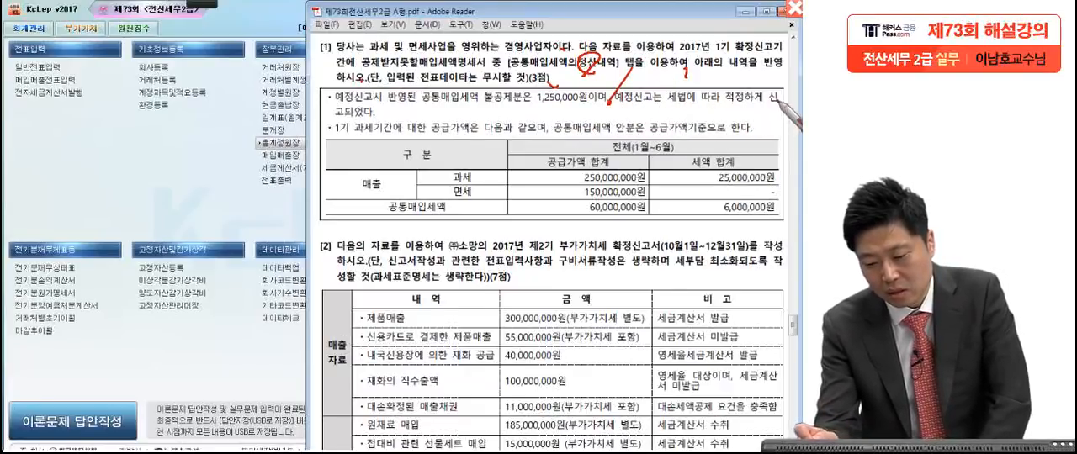
{"action": "left_click_drag", "start_coordinate": [373, 123], "coordinate": [421, 99]}
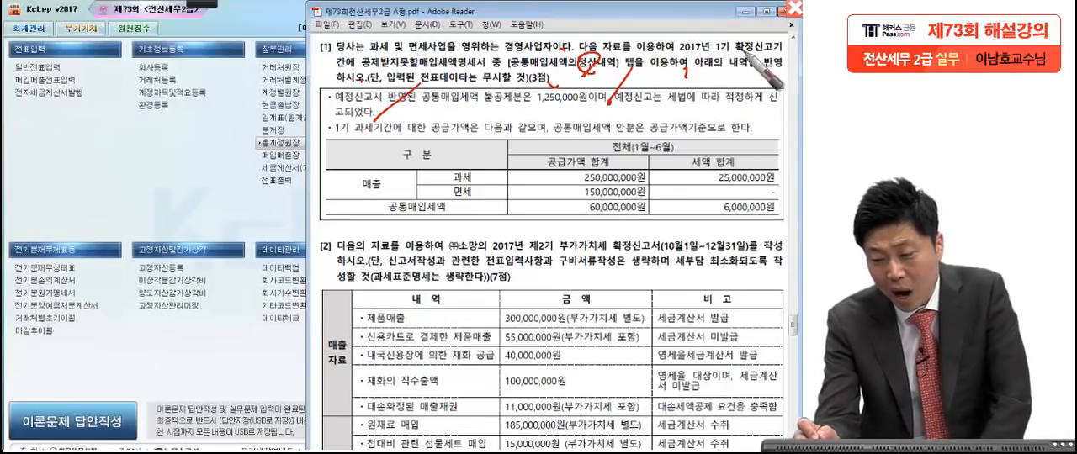
Step: Underline 1기 확정 and 공급가액기준 in red in question [1] and tick the end of the second note
{"action": "left_click_drag", "start_coordinate": [714, 59], "coordinate": [732, 56]}
{"action": "left_click_drag", "start_coordinate": [757, 54], "coordinate": [779, 50]}
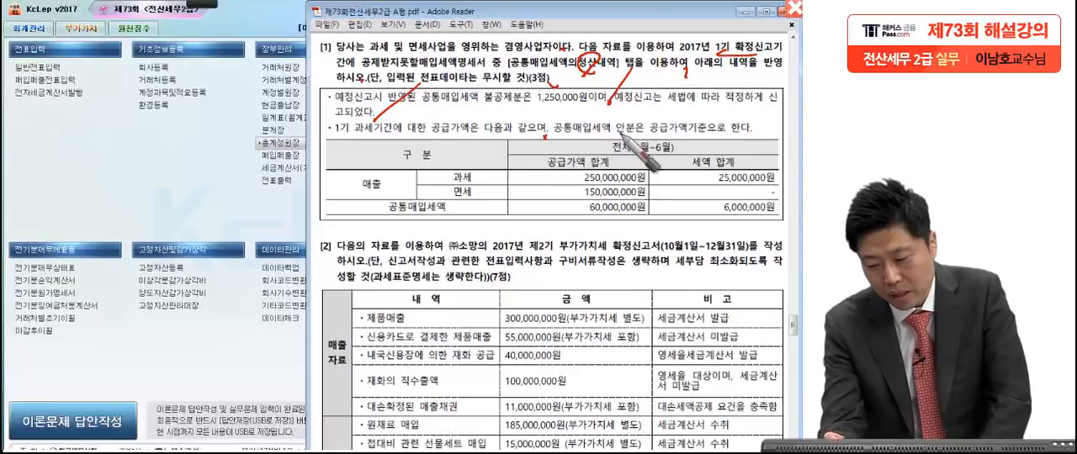
{"action": "left_click_drag", "start_coordinate": [644, 135], "coordinate": [694, 123]}
{"action": "left_click_drag", "start_coordinate": [761, 135], "coordinate": [772, 123]}
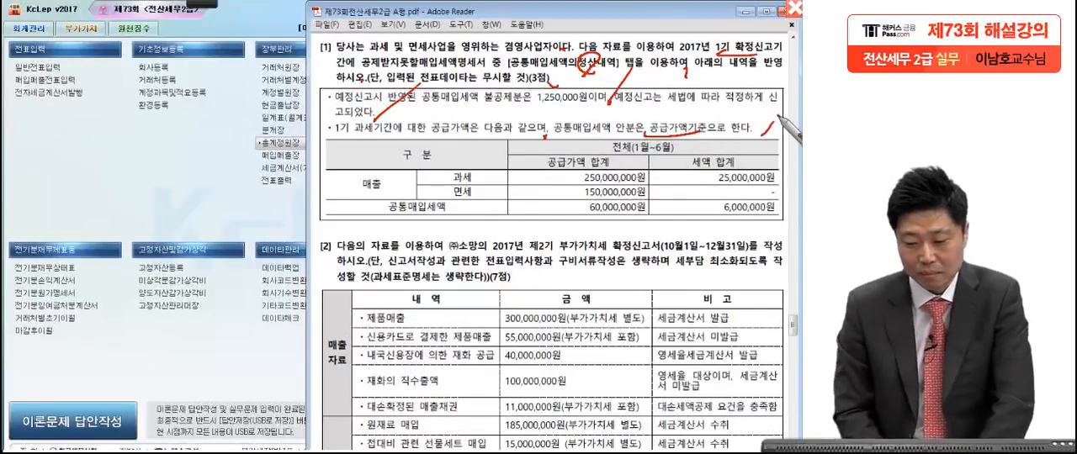
Step: Mark the 매출, 과세, 면세 and 공통매입세액 labels in red in question [1]'s table
{"action": "left_click_drag", "start_coordinate": [383, 185], "coordinate": [392, 187]}
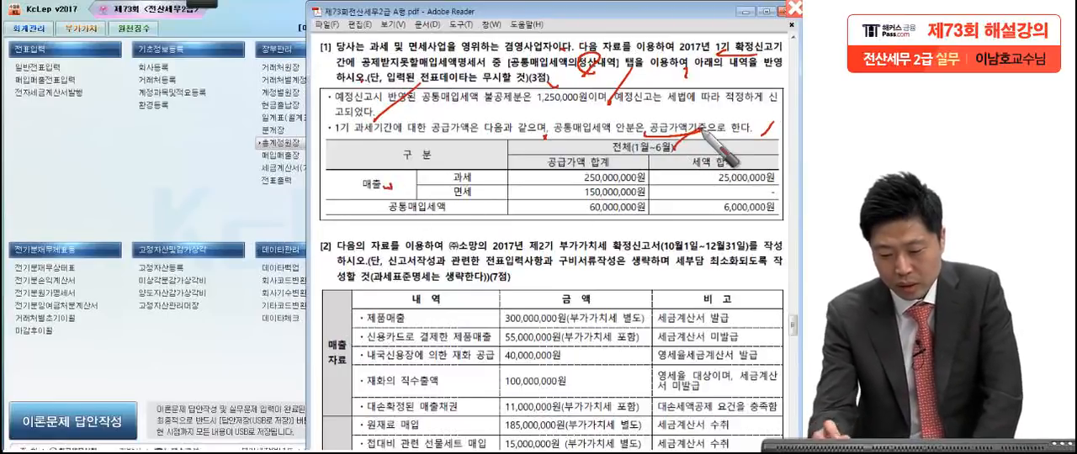
{"action": "left_click_drag", "start_coordinate": [476, 177], "coordinate": [483, 174]}
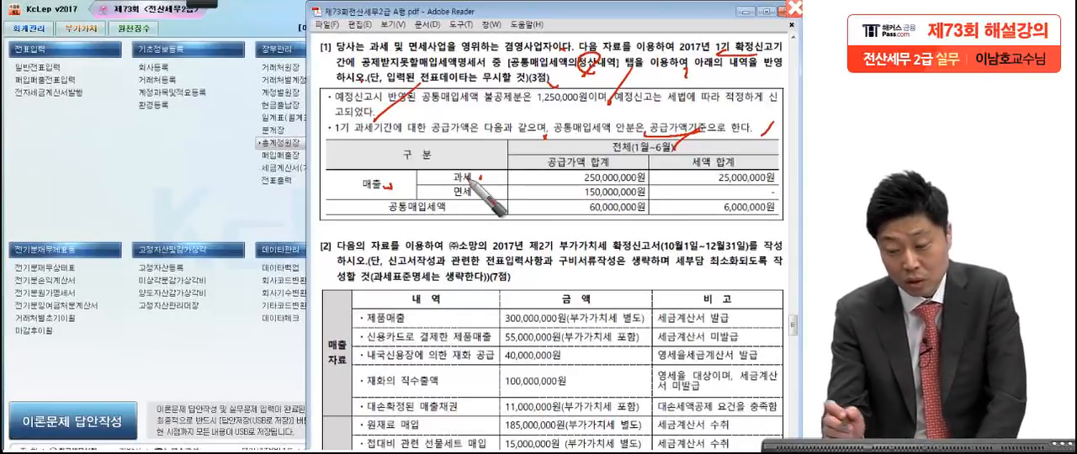
{"action": "left_click_drag", "start_coordinate": [486, 193], "coordinate": [451, 223]}
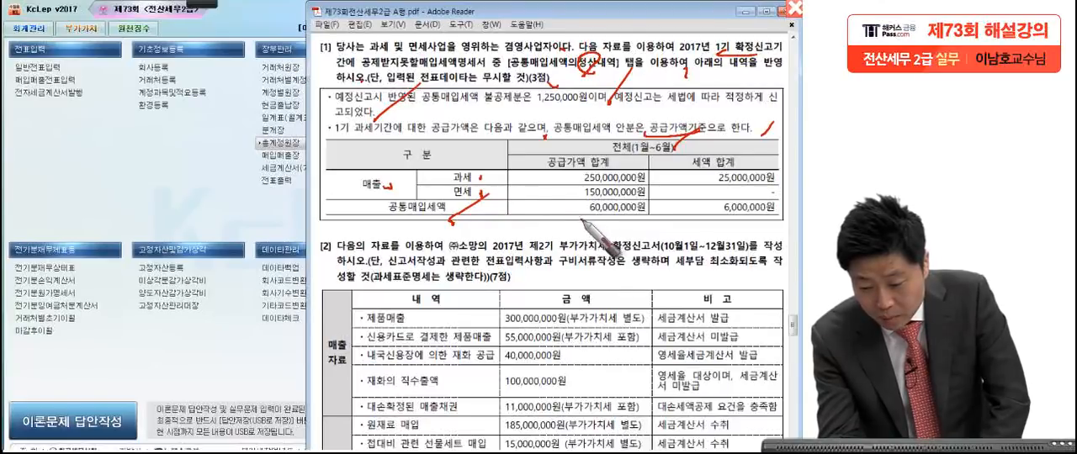
Step: Underline and circle 60,000,000원 and 6,000,000원 in red in question [1]'s table and add another slash at 공통매입세액
{"action": "left_click_drag", "start_coordinate": [594, 217], "coordinate": [769, 211]}
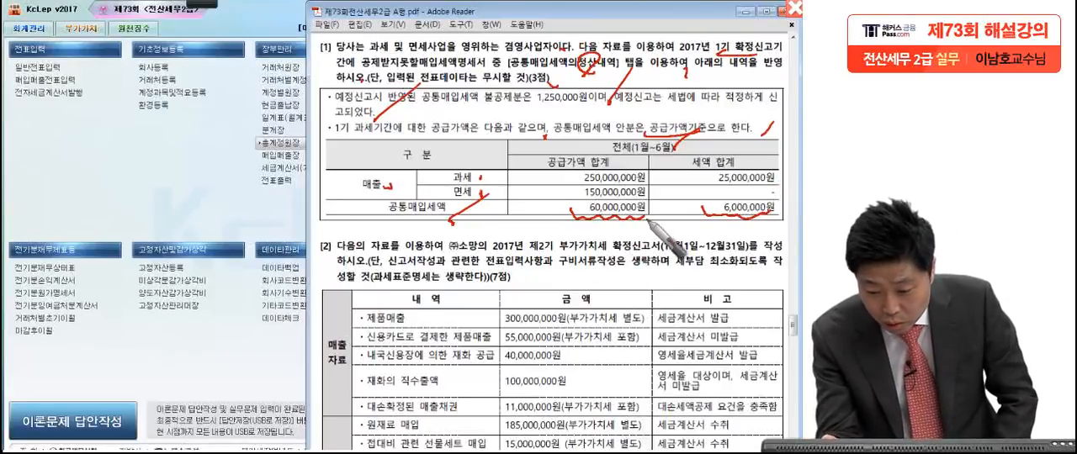
{"action": "mouse_move", "coordinate": [617, 212]}
{"action": "left_mouse_down"}
{"action": "mouse_move", "coordinate": [665, 217]}
{"action": "mouse_move", "coordinate": [598, 202]}
{"action": "mouse_move", "coordinate": [661, 208]}
{"action": "left_mouse_up"}
{"action": "mouse_move", "coordinate": [760, 223]}
{"action": "left_mouse_down"}
{"action": "mouse_move", "coordinate": [711, 216]}
{"action": "mouse_move", "coordinate": [784, 202]}
{"action": "mouse_move", "coordinate": [740, 209]}
{"action": "left_mouse_up"}
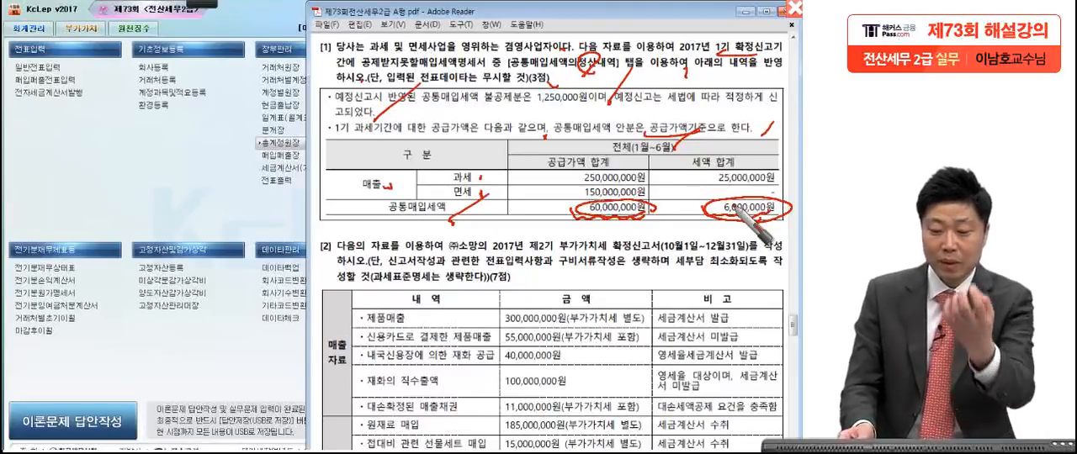
{"action": "left_click_drag", "start_coordinate": [489, 204], "coordinate": [460, 225]}
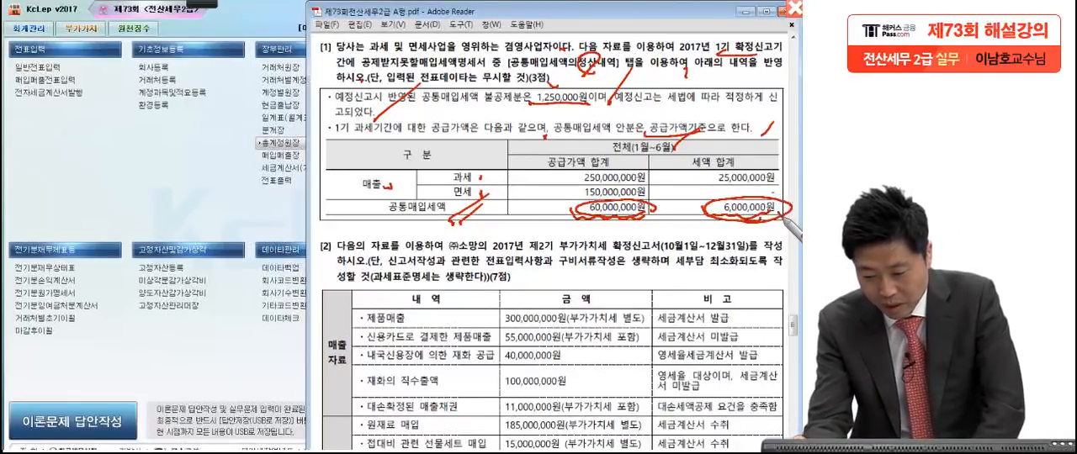
Step: Write the calculation 6,000,000 × 150M/400M in red beside question [1]'s table, with 2,250,000 below it
{"action": "mouse_move", "coordinate": [42, 165]}
{"action": "left_mouse_down"}
{"action": "mouse_move", "coordinate": [38, 197]}
{"action": "mouse_move", "coordinate": [66, 209]}
{"action": "mouse_move", "coordinate": [86, 193]}
{"action": "mouse_move", "coordinate": [192, 195]}
{"action": "mouse_move", "coordinate": [190, 216]}
{"action": "mouse_move", "coordinate": [305, 201]}
{"action": "left_mouse_up"}
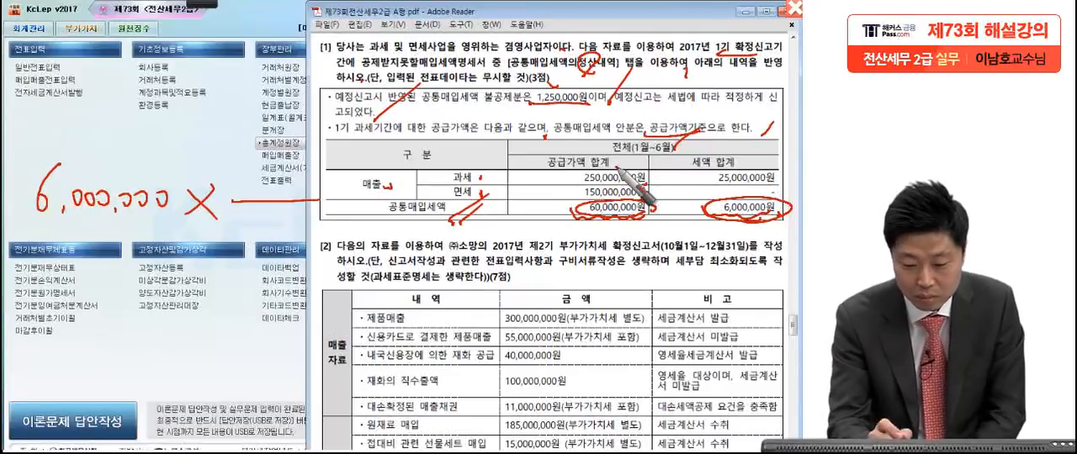
{"action": "mouse_move", "coordinate": [259, 214]}
{"action": "left_mouse_down"}
{"action": "mouse_move", "coordinate": [241, 233]}
{"action": "mouse_move", "coordinate": [270, 234]}
{"action": "left_mouse_up"}
{"action": "mouse_move", "coordinate": [262, 222]}
{"action": "left_mouse_down"}
{"action": "mouse_move", "coordinate": [255, 248]}
{"action": "mouse_move", "coordinate": [281, 223]}
{"action": "mouse_move", "coordinate": [318, 217]}
{"action": "mouse_move", "coordinate": [336, 246]}
{"action": "left_mouse_up"}
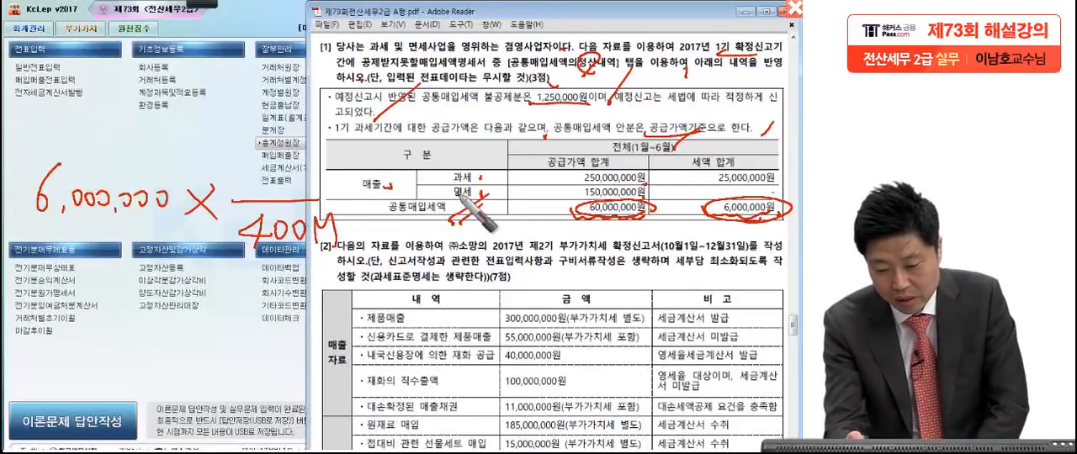
{"action": "left_click_drag", "start_coordinate": [648, 201], "coordinate": [673, 196]}
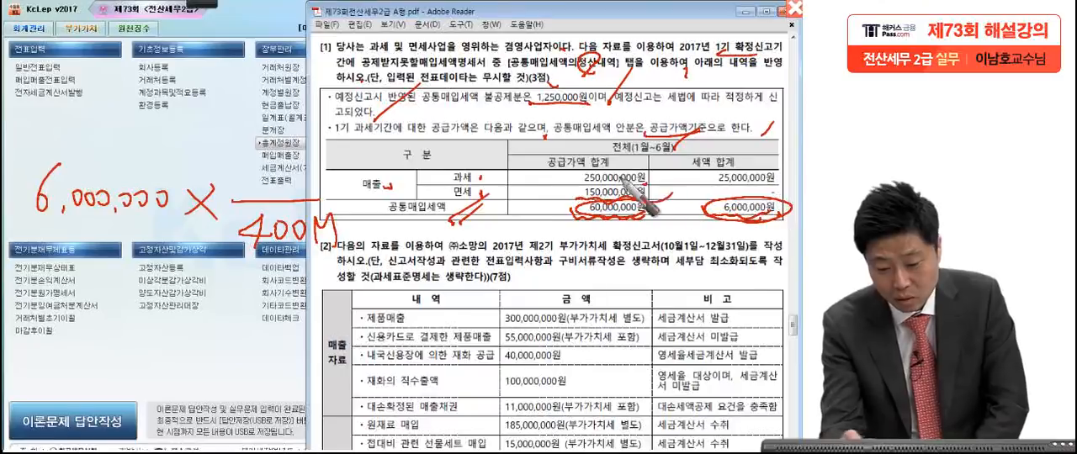
{"action": "mouse_move", "coordinate": [253, 160]}
{"action": "left_mouse_down"}
{"action": "mouse_move", "coordinate": [254, 185]}
{"action": "mouse_move", "coordinate": [326, 178]}
{"action": "left_mouse_up"}
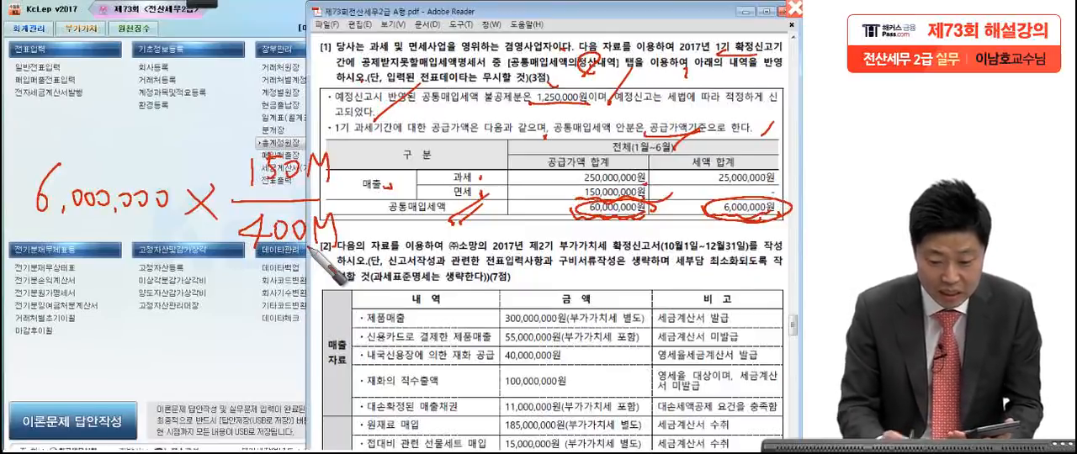
{"action": "left_click_drag", "start_coordinate": [68, 298], "coordinate": [90, 325]}
{"action": "mouse_move", "coordinate": [115, 293]}
{"action": "left_mouse_down"}
{"action": "mouse_move", "coordinate": [137, 318]}
{"action": "mouse_move", "coordinate": [174, 297]}
{"action": "mouse_move", "coordinate": [259, 300]}
{"action": "left_mouse_up"}
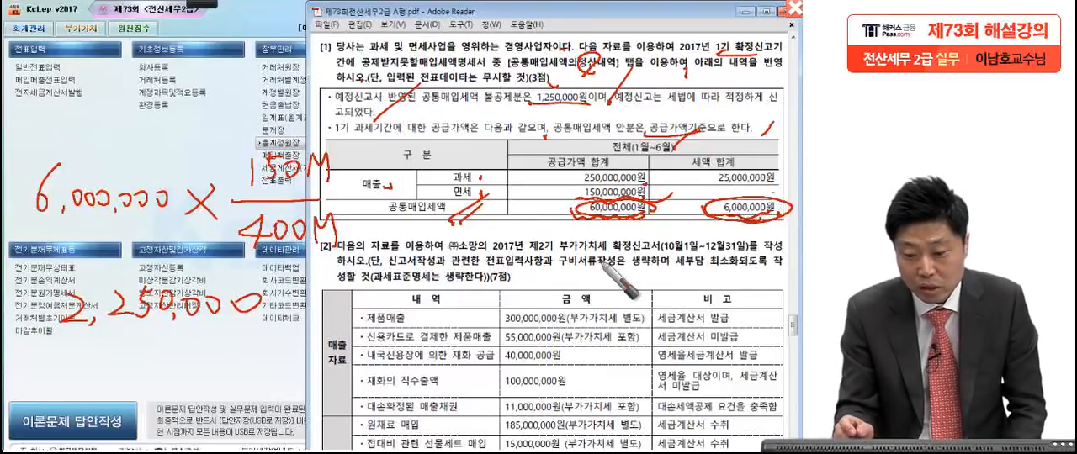
Step: Write − 1,250,000 and the difference 1,000,000 in red after the 2,250,000, then circle and mark the difference
{"action": "mouse_move", "coordinate": [362, 308]}
{"action": "left_mouse_down"}
{"action": "mouse_move", "coordinate": [402, 304]}
{"action": "mouse_move", "coordinate": [447, 322]}
{"action": "mouse_move", "coordinate": [540, 294]}
{"action": "mouse_move", "coordinate": [620, 296]}
{"action": "left_mouse_up"}
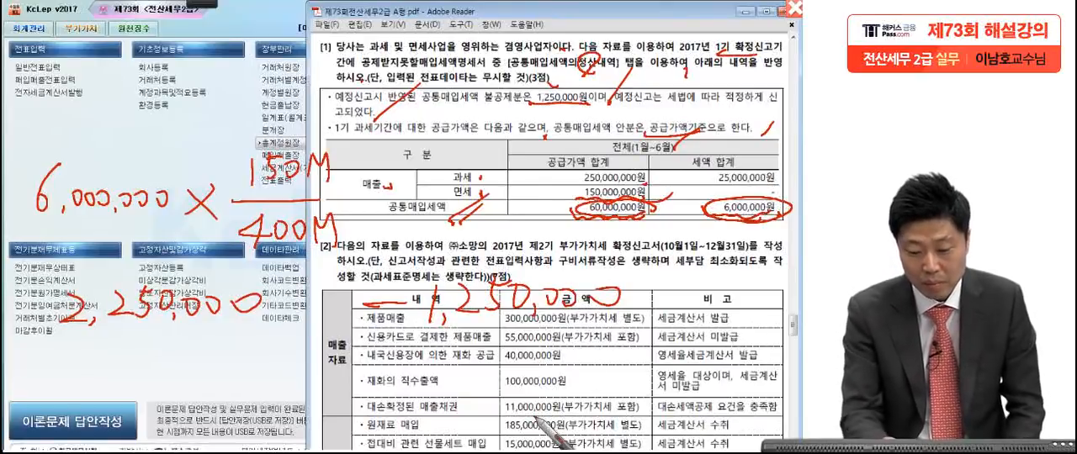
{"action": "mouse_move", "coordinate": [360, 365]}
{"action": "left_mouse_down"}
{"action": "mouse_move", "coordinate": [402, 362]}
{"action": "mouse_move", "coordinate": [378, 385]}
{"action": "left_mouse_up"}
{"action": "mouse_move", "coordinate": [591, 373]}
{"action": "left_mouse_down"}
{"action": "mouse_move", "coordinate": [606, 403]}
{"action": "mouse_move", "coordinate": [545, 383]}
{"action": "left_mouse_up"}
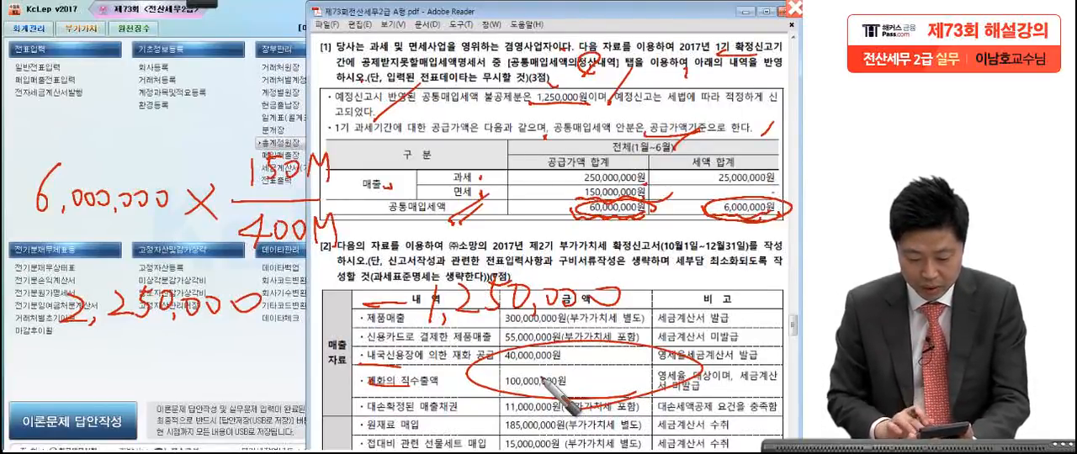
{"action": "mouse_move", "coordinate": [549, 380]}
{"action": "left_mouse_down"}
{"action": "mouse_move", "coordinate": [529, 366]}
{"action": "mouse_move", "coordinate": [670, 370]}
{"action": "left_mouse_up"}
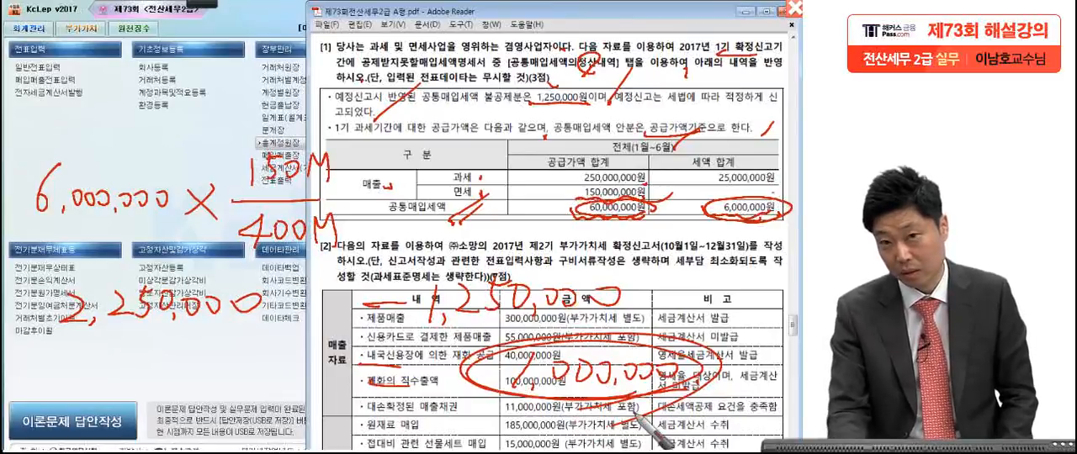
{"action": "mouse_move", "coordinate": [493, 333]}
{"action": "left_mouse_down"}
{"action": "mouse_move", "coordinate": [463, 370]}
{"action": "mouse_move", "coordinate": [459, 402]}
{"action": "mouse_move", "coordinate": [497, 448]}
{"action": "left_mouse_up"}
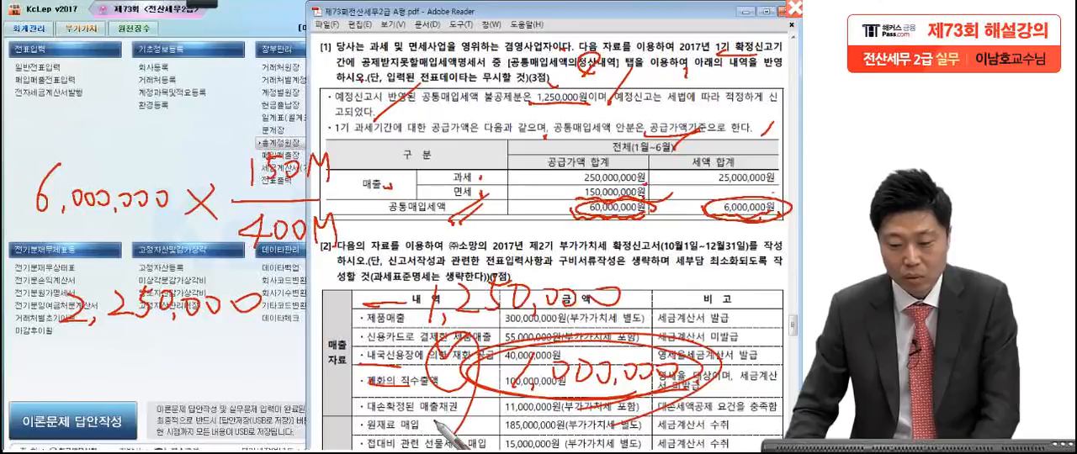
Step: Clear the red annotations and open 공제받지못할매입세액명세서 from the 부가가치 forms in KcLep
{"action": "left_click", "coordinate": [794, 9]}
{"action": "left_click", "coordinate": [126, 179]}
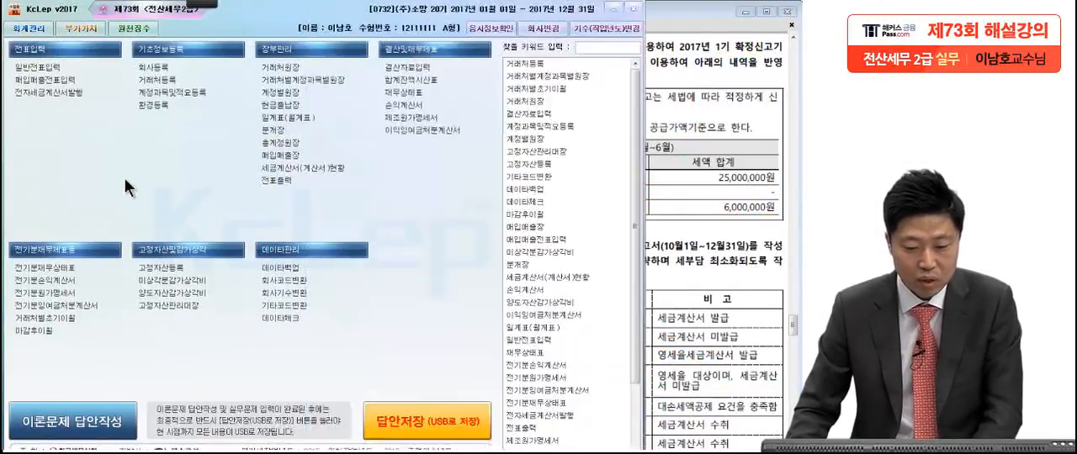
{"action": "left_click", "coordinate": [79, 28]}
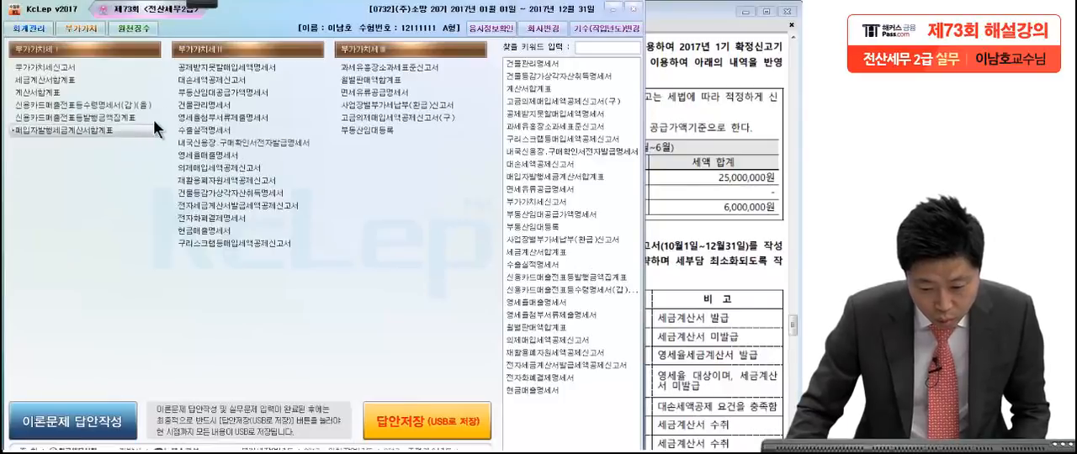
{"action": "left_click", "coordinate": [182, 70]}
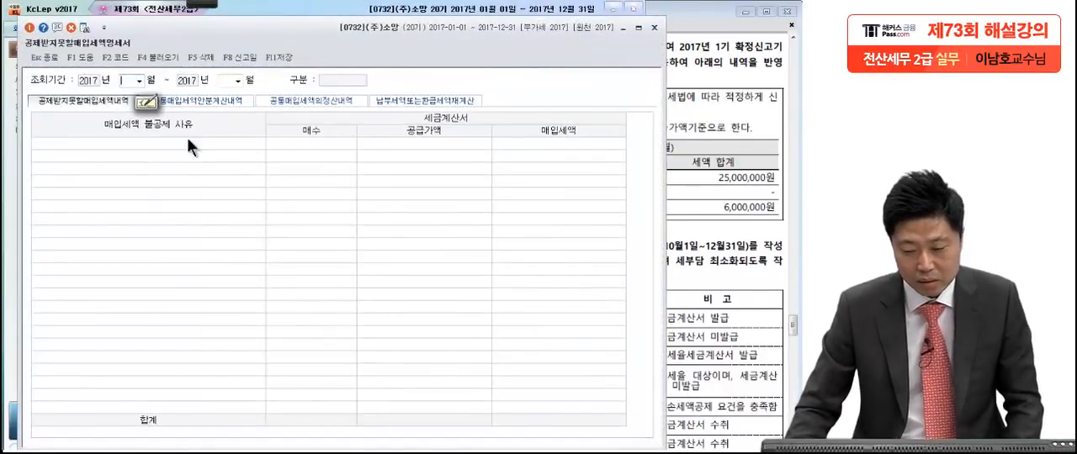
Step: Set the statement's query period to April through June 2017 and show its 공통매입세액의정산내역 section
{"action": "left_click", "coordinate": [755, 128]}
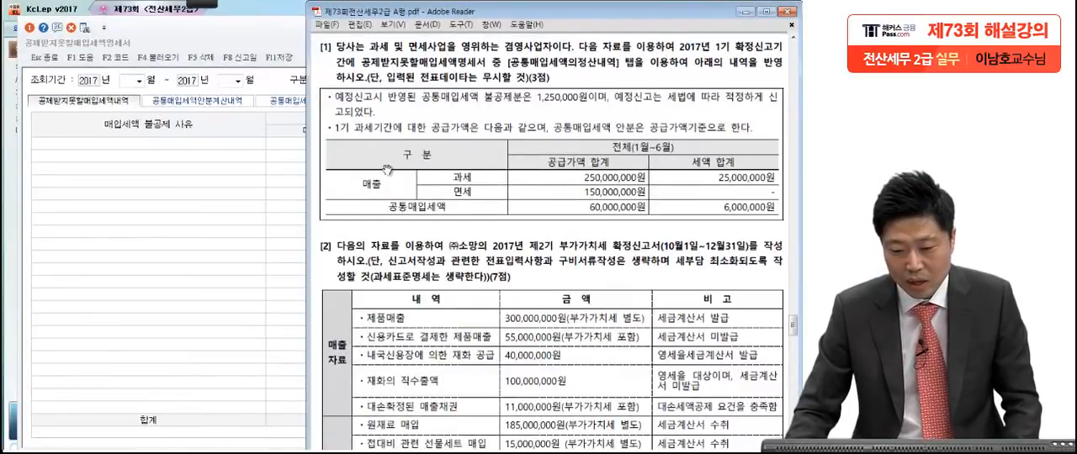
{"action": "left_click", "coordinate": [213, 211]}
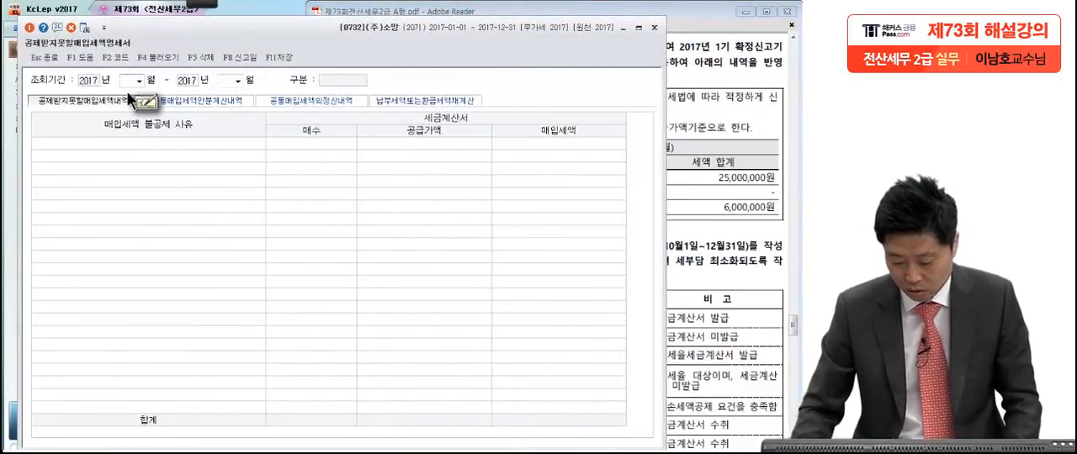
{"action": "type", "text": "0406"}
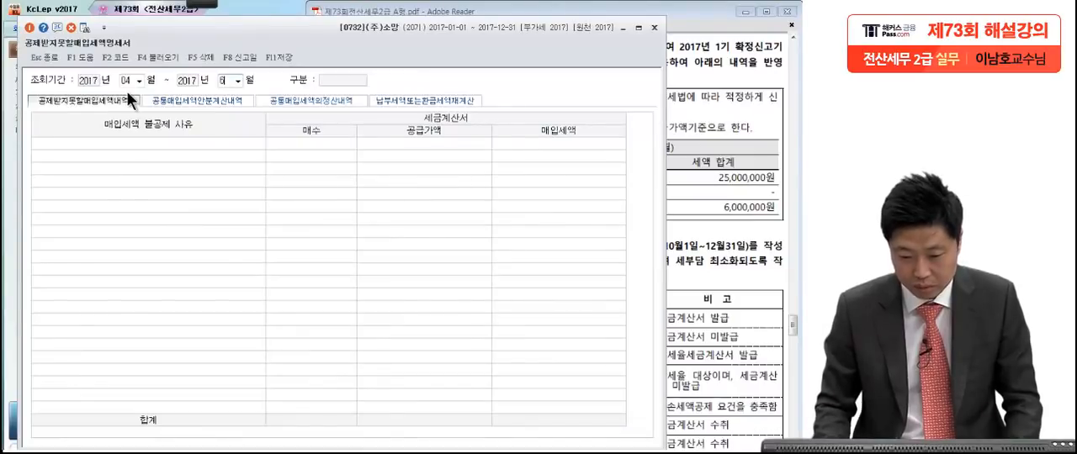
{"action": "left_click", "coordinate": [319, 101]}
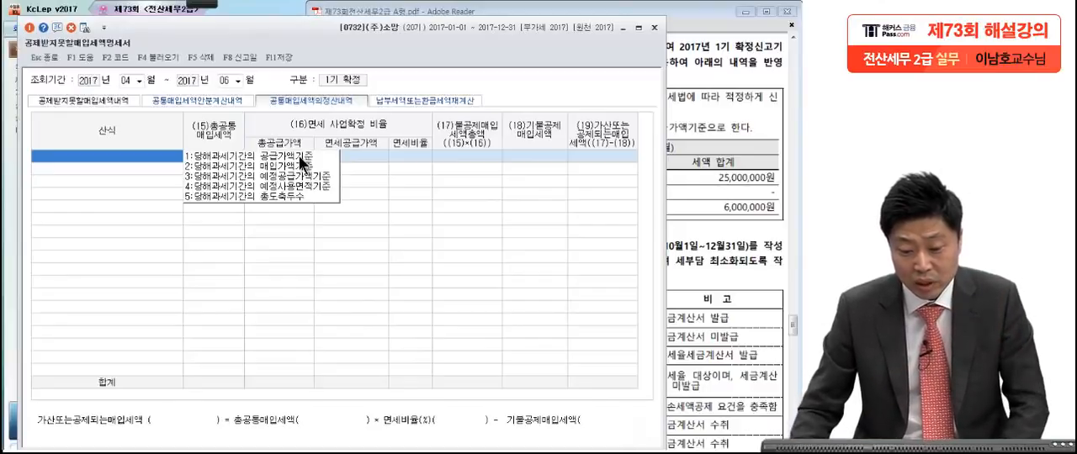
Step: Choose 당해과세기간의 공급가액기준 as the formula, decline loading the slip data, and enter 6,000,000 as 총공통매입세액
{"action": "left_click", "coordinate": [298, 156]}
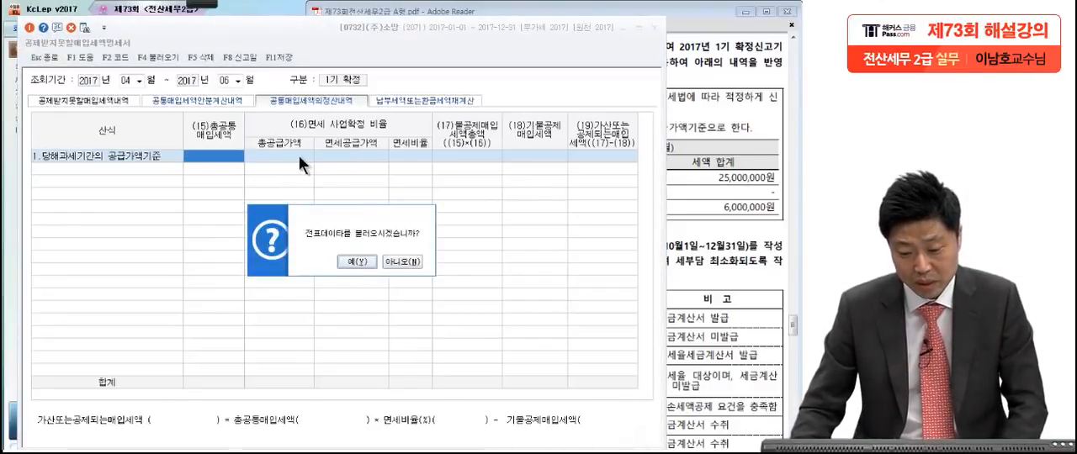
{"action": "left_click", "coordinate": [391, 259]}
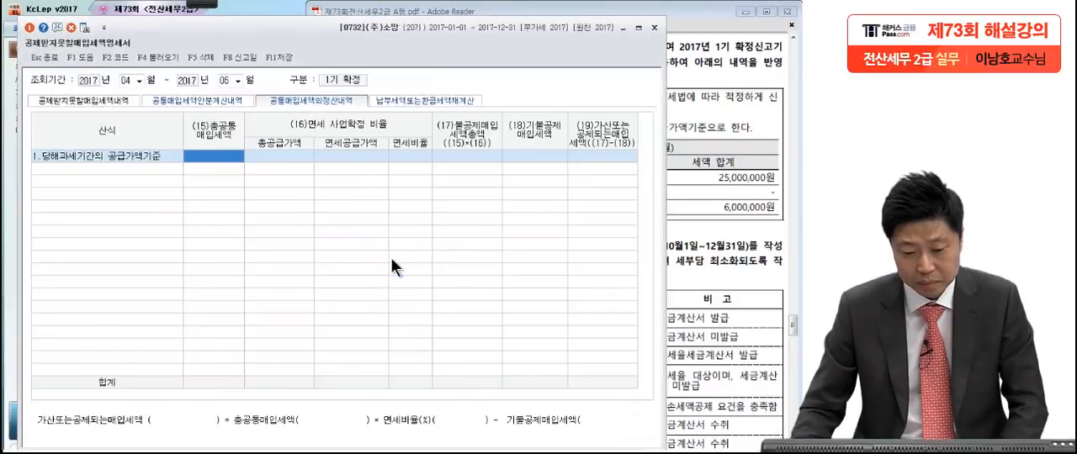
{"action": "left_click", "coordinate": [229, 155]}
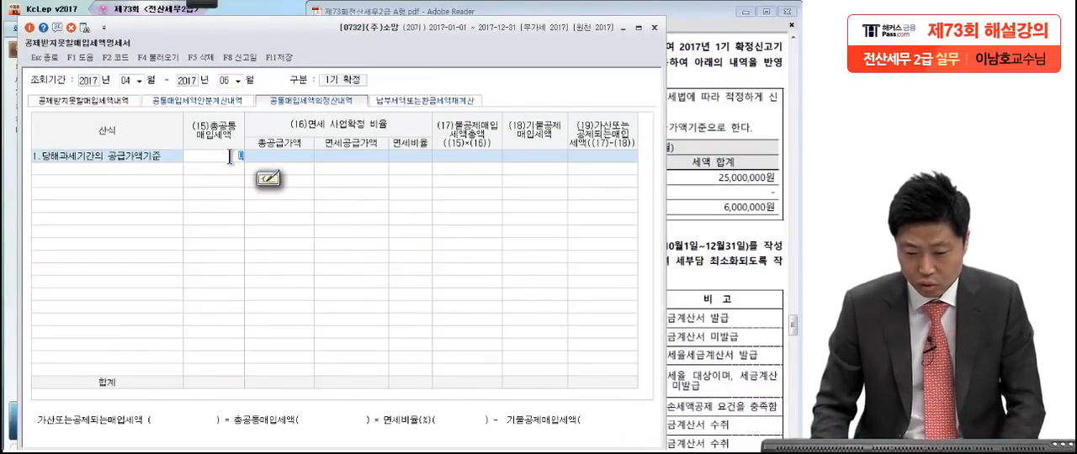
{"action": "type", "text": "6000000"}
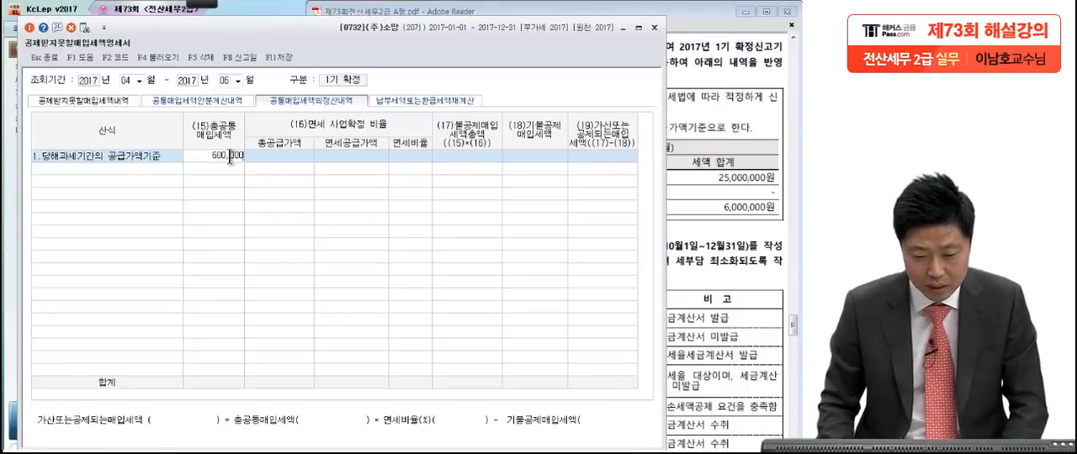
{"action": "key", "text": "Return"}
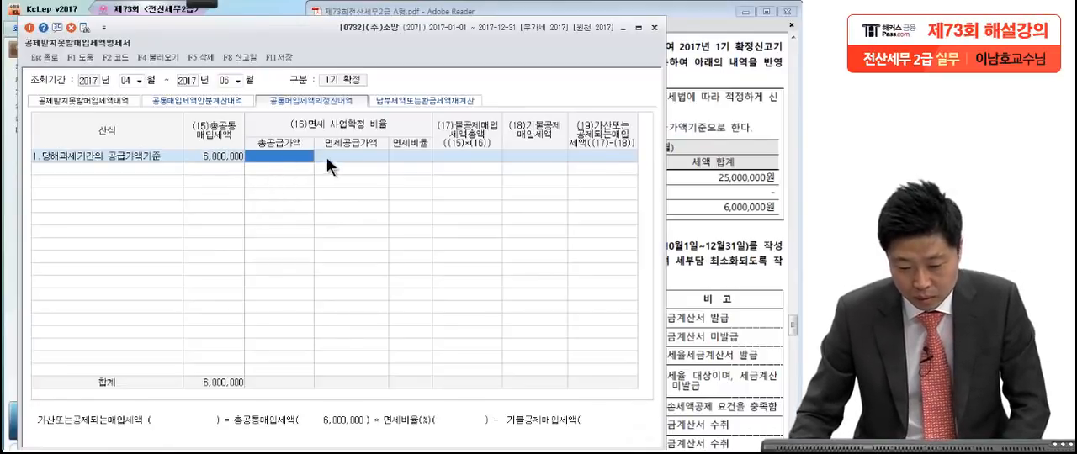
Step: Check question [1]'s sales figures in the exam PDF and enter 400,000,000 as 총공급가액
{"action": "left_click", "coordinate": [700, 160]}
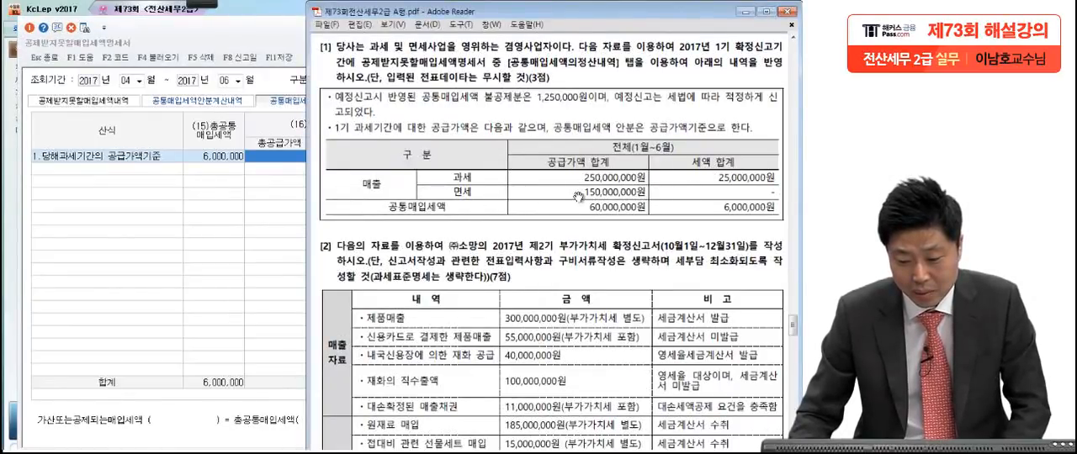
{"action": "left_click", "coordinate": [264, 211]}
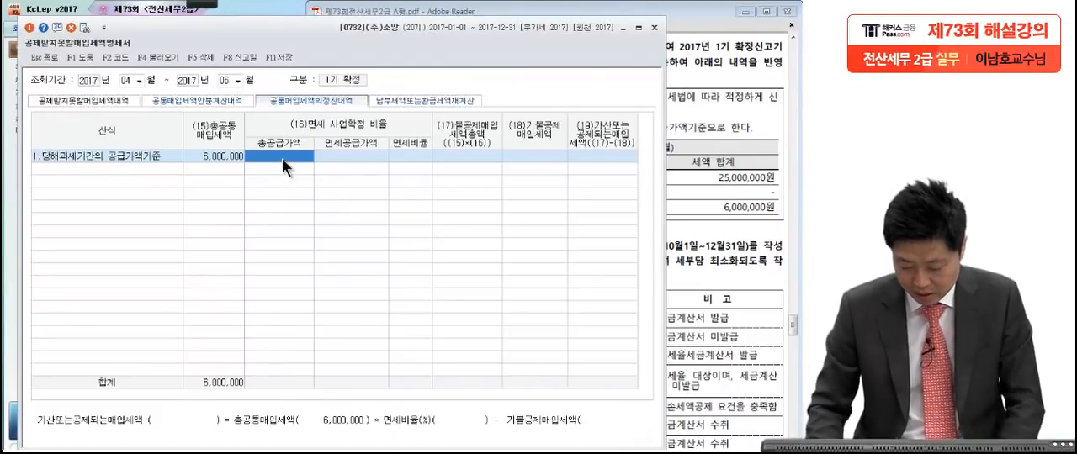
{"action": "type", "text": "4,00"}
{"action": "type", "text": "0,000,000.00"}
{"action": "key", "text": "Return"}
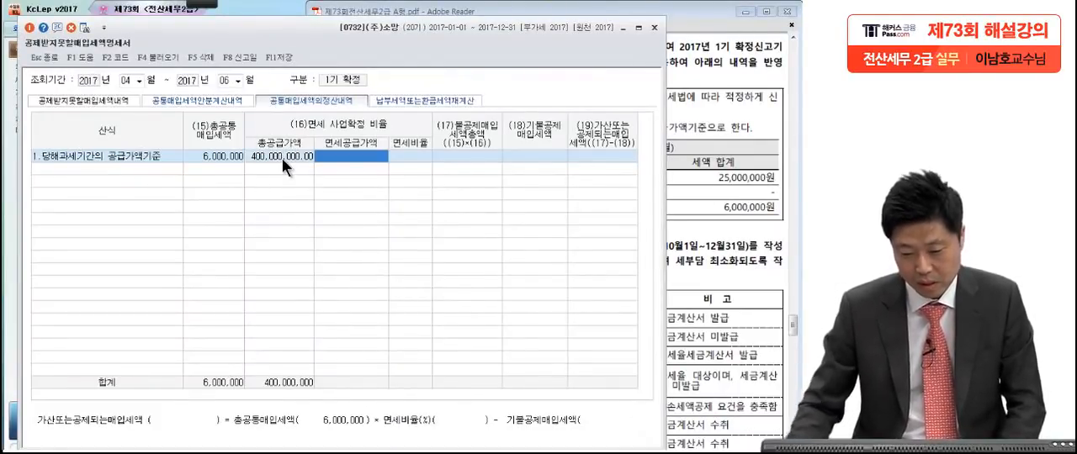
Step: Check the exempt sales in the exam PDF and enter 150,000,000 as 면세공급가액
{"action": "left_click", "coordinate": [709, 192]}
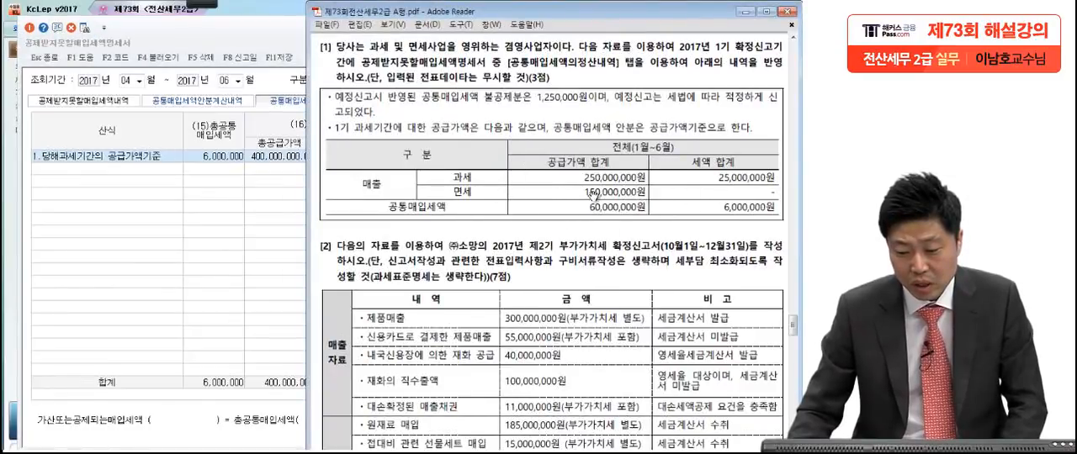
{"action": "left_click", "coordinate": [270, 238]}
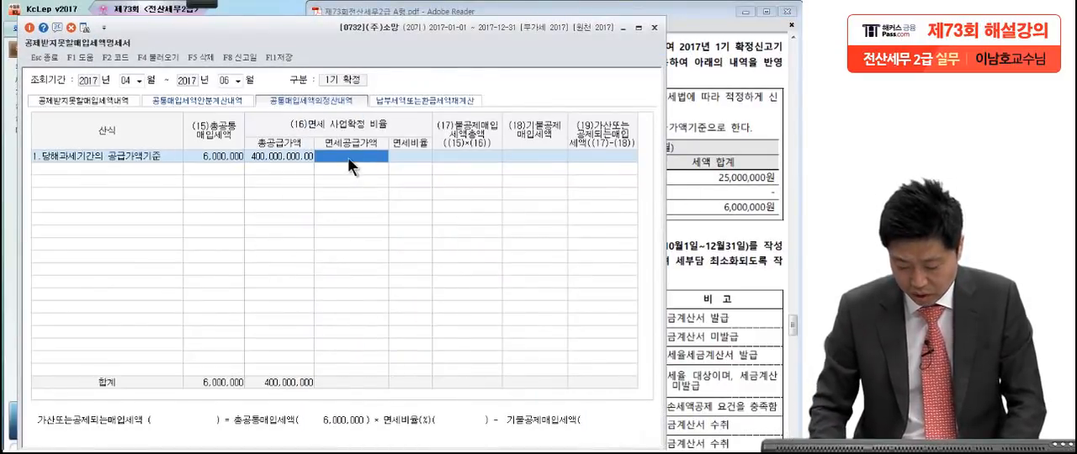
{"action": "type", "text": "150,000,000"}
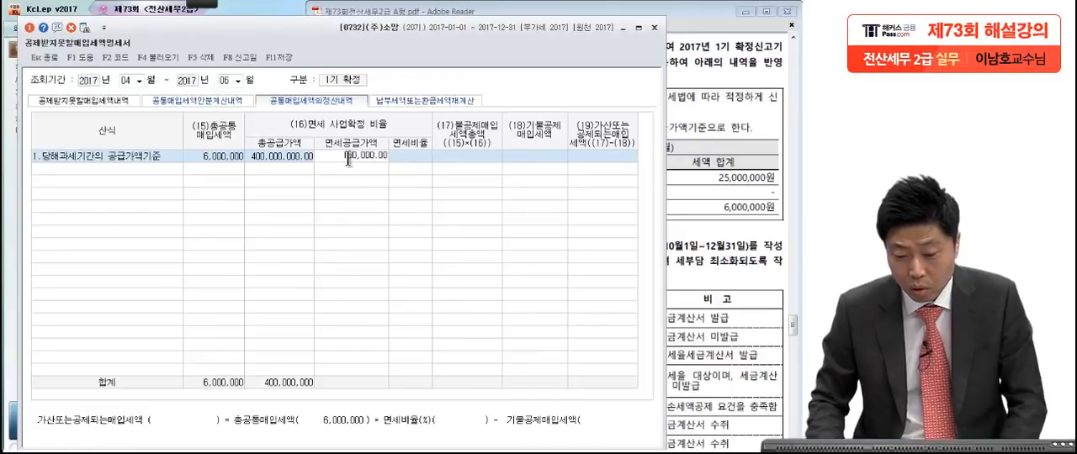
{"action": "key", "text": "Return"}
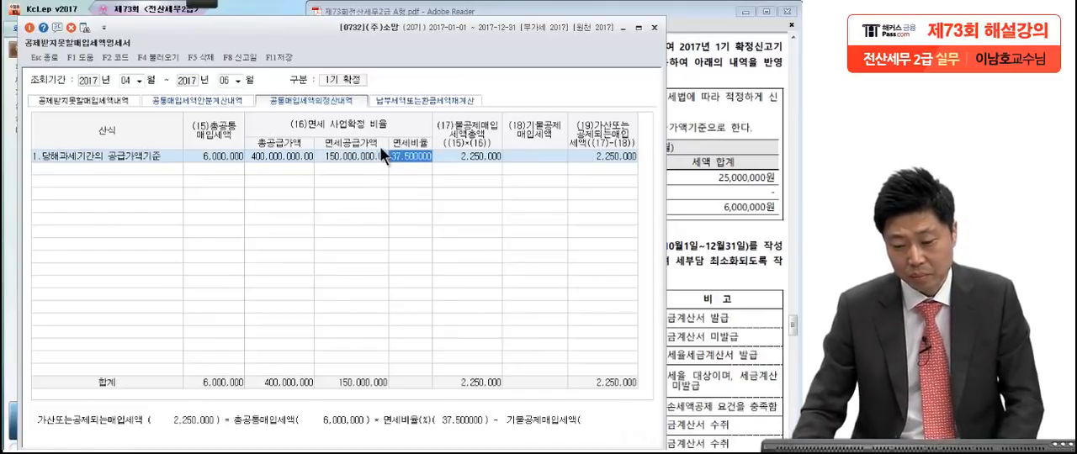
Step: Check the common input tax already disallowed in question [1] of the exam PDF and enter 1,250,000 as 기불공제매입세액
{"action": "left_click", "coordinate": [467, 156]}
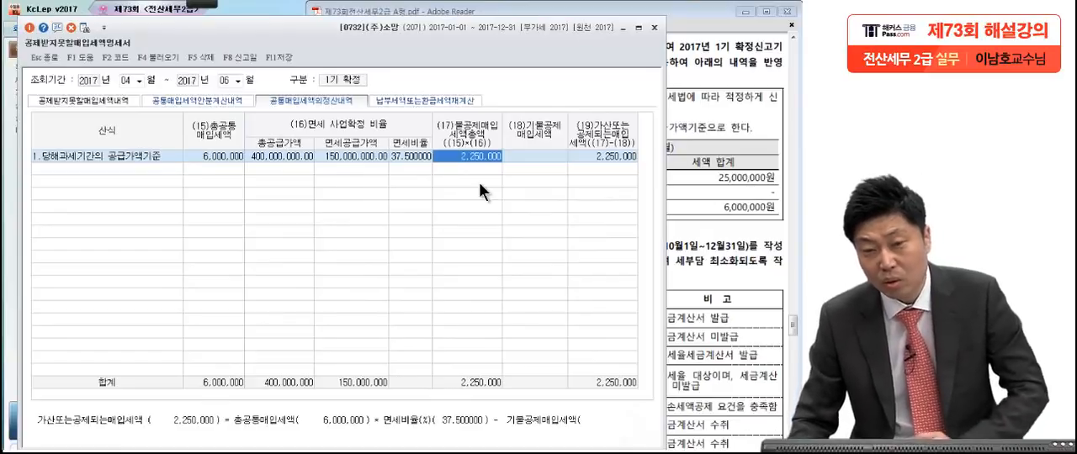
{"action": "left_click", "coordinate": [523, 155]}
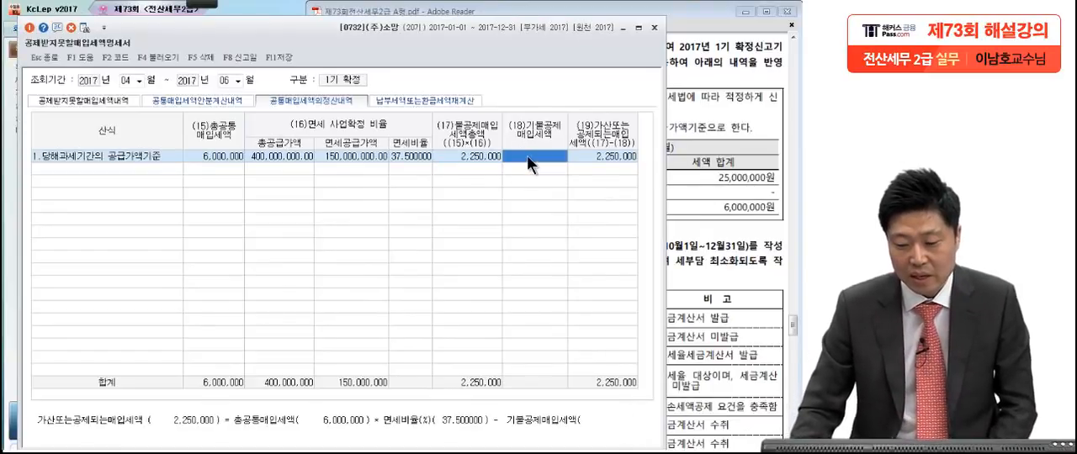
{"action": "left_click", "coordinate": [714, 186]}
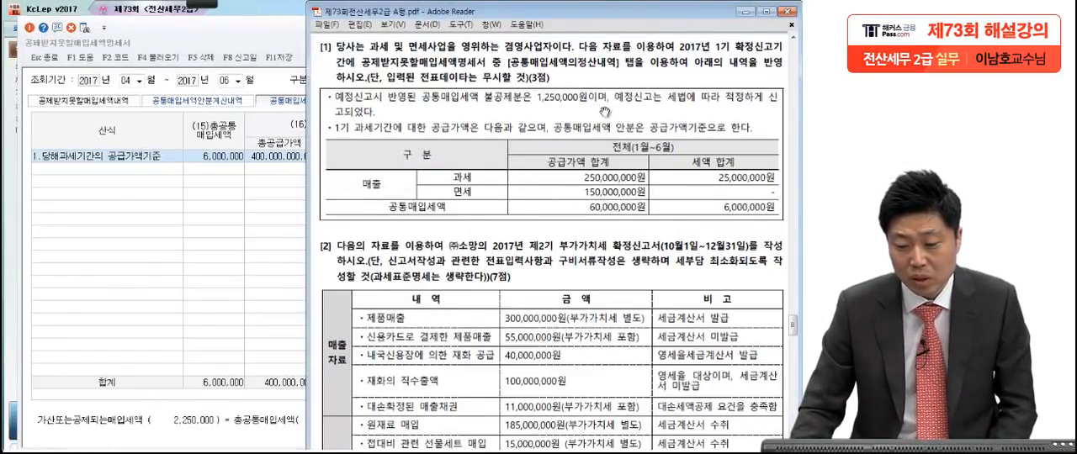
{"action": "left_click", "coordinate": [249, 225]}
{"action": "type", "text": "12"}
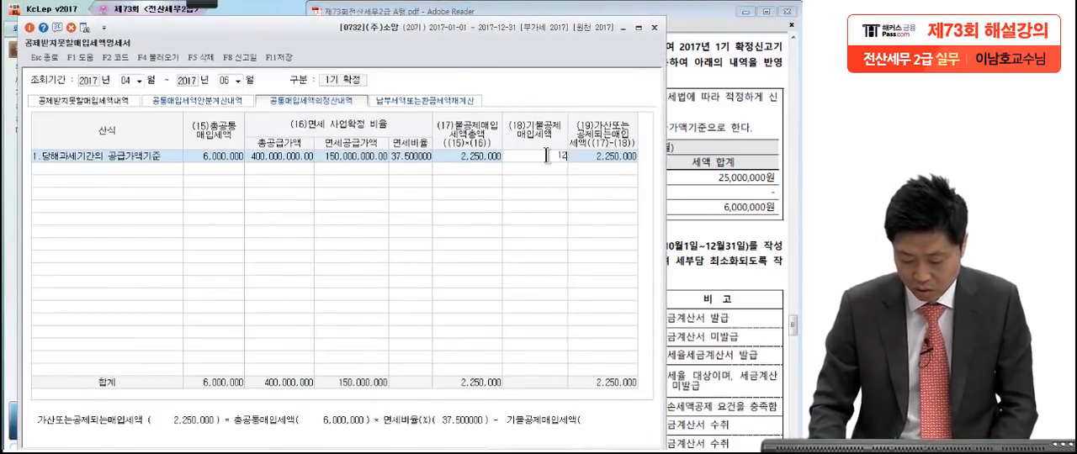
{"action": "type", "text": "00000"}
{"action": "key", "text": "Return"}
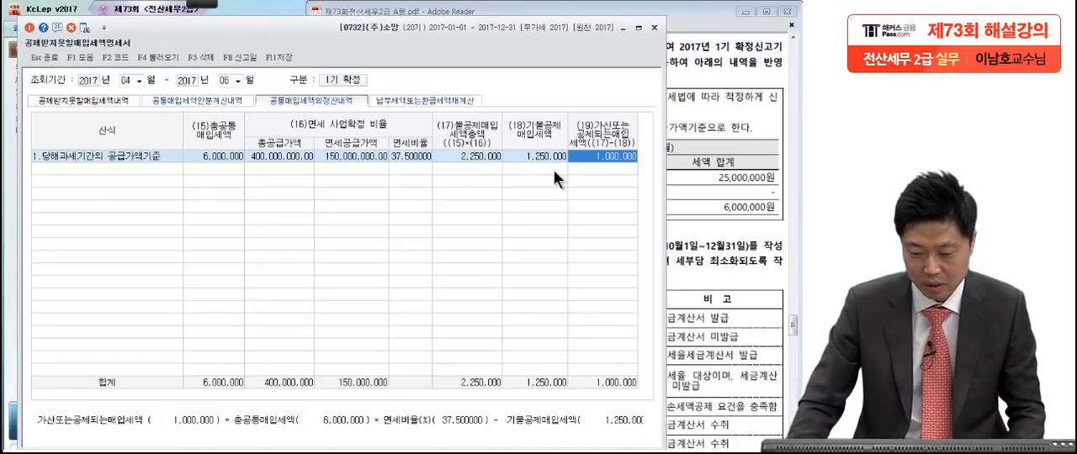
Step: Close the 공제받지못할매입세액명세서 and save its modified data
{"action": "key", "text": "Return"}
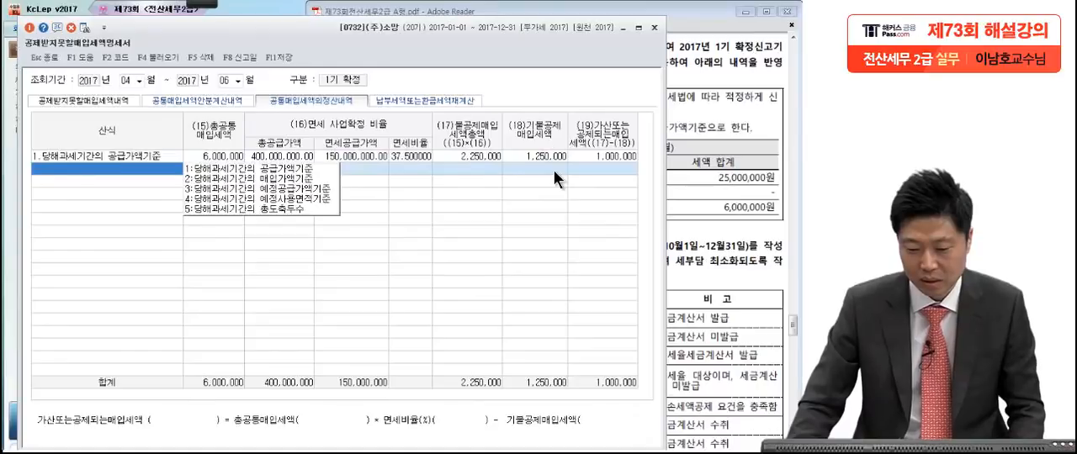
{"action": "left_click", "coordinate": [655, 28]}
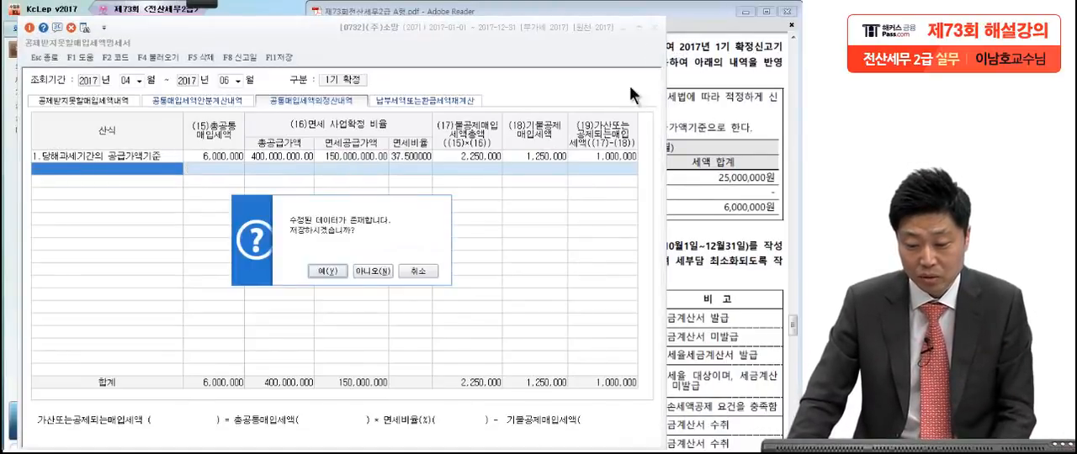
{"action": "left_click", "coordinate": [330, 270]}
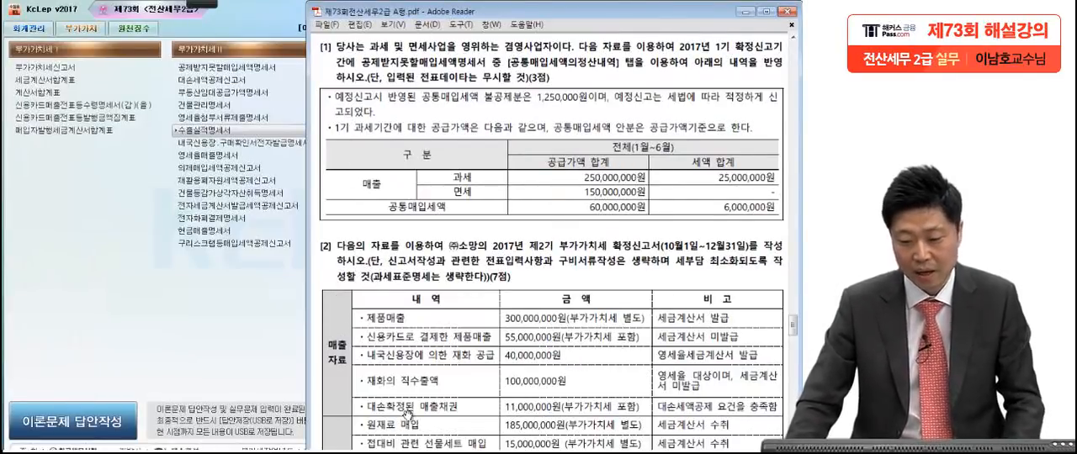
Step: Show question [2] in the exam PDF, underline 세부담 최소화 in its instructions with the screen pen, and clear the marks
{"action": "scroll", "coordinate": [408, 414], "scroll_direction": "down", "scroll_amount": 5}
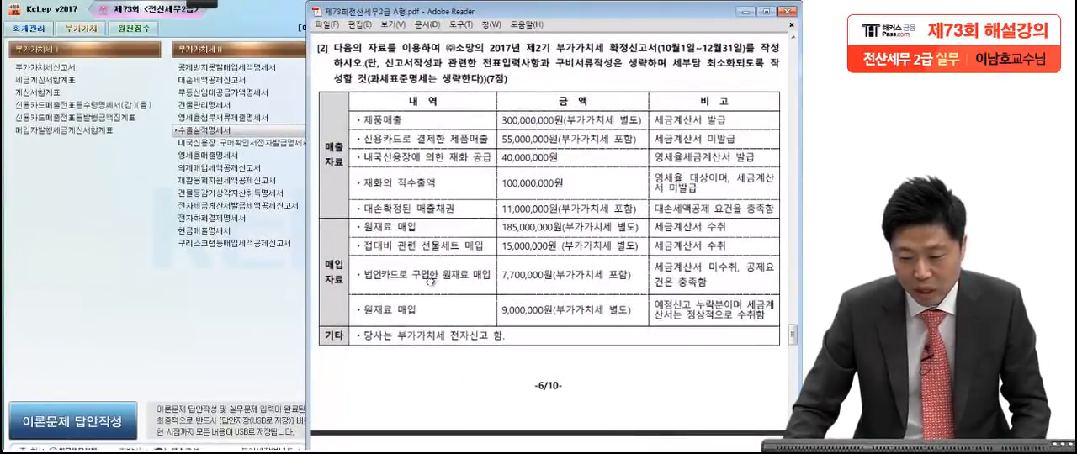
{"action": "left_click", "coordinate": [198, 4]}
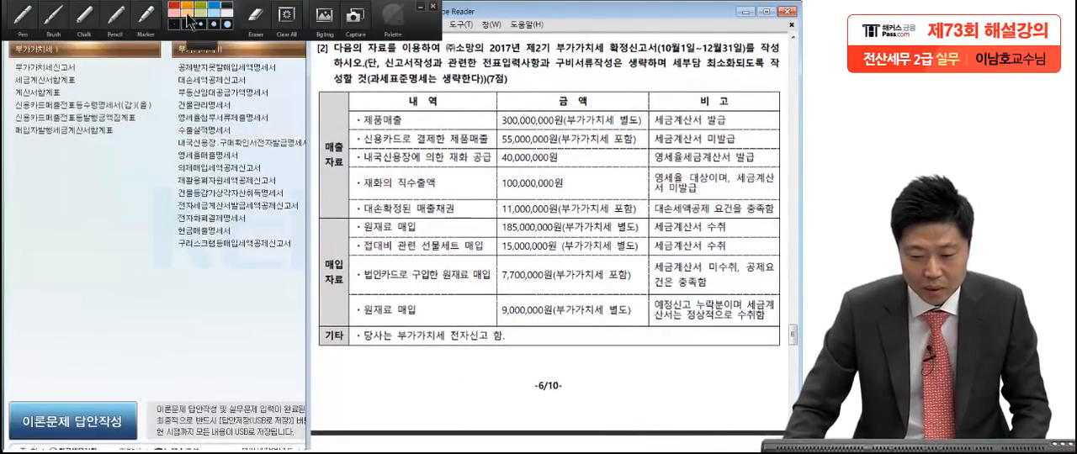
{"action": "left_click", "coordinate": [32, 31]}
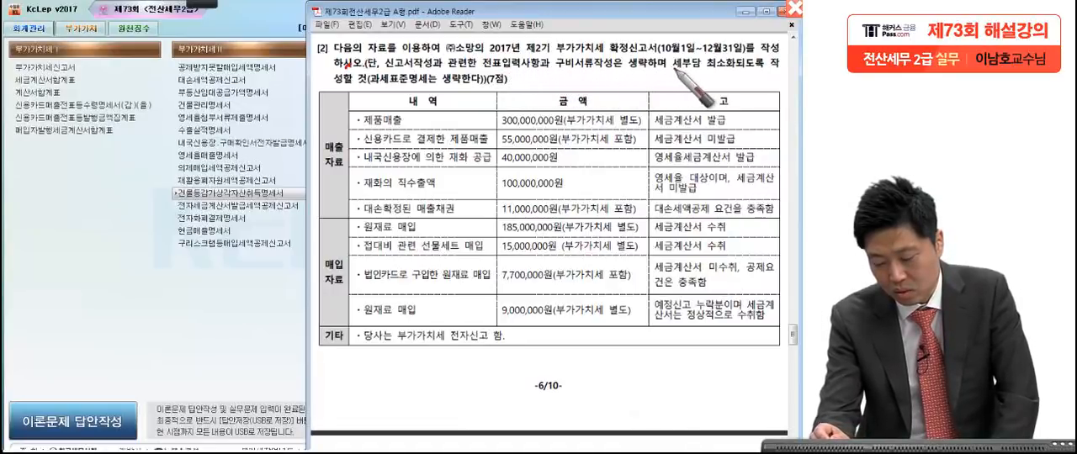
{"action": "left_click_drag", "start_coordinate": [665, 72], "coordinate": [726, 74]}
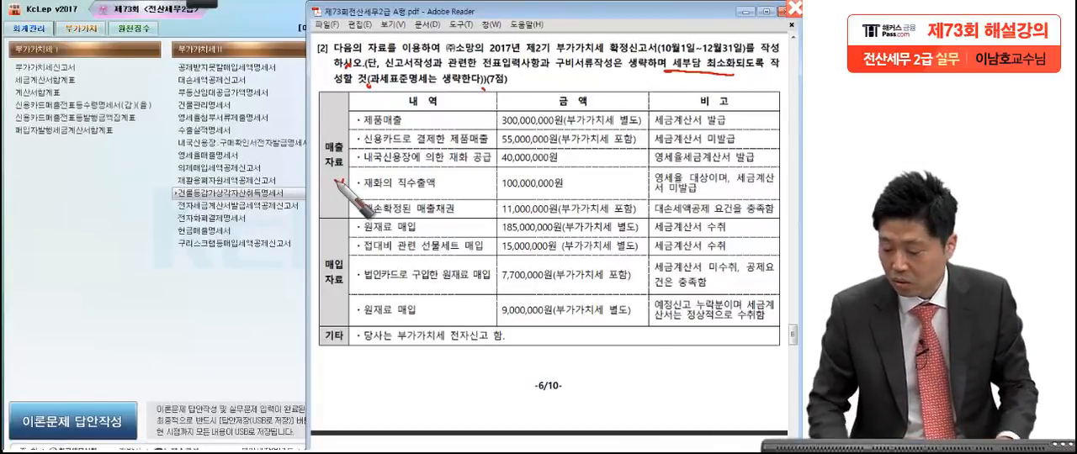
{"action": "key", "text": "Escape"}
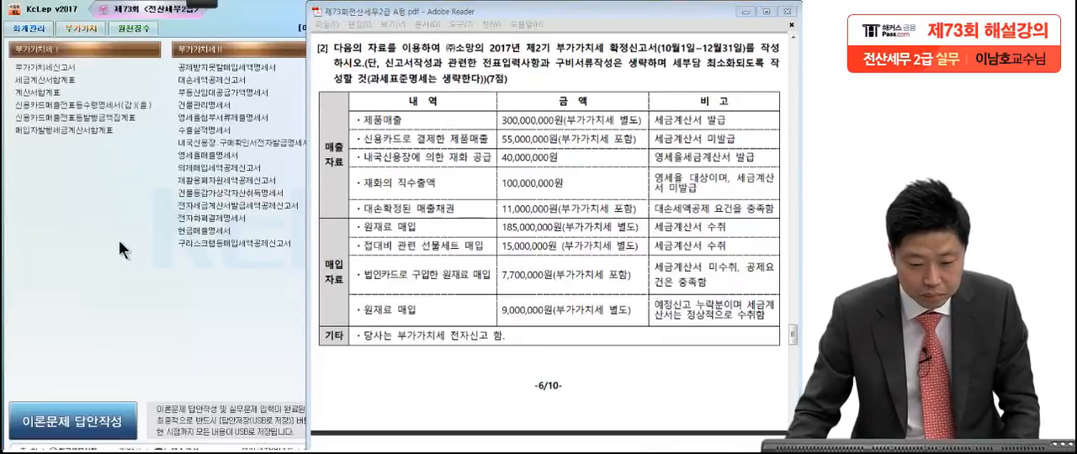
Step: Open 부가가치세신고서 and set its query period to October 1 through December 31, 2017
{"action": "left_click", "coordinate": [119, 240]}
{"action": "left_click", "coordinate": [157, 136]}
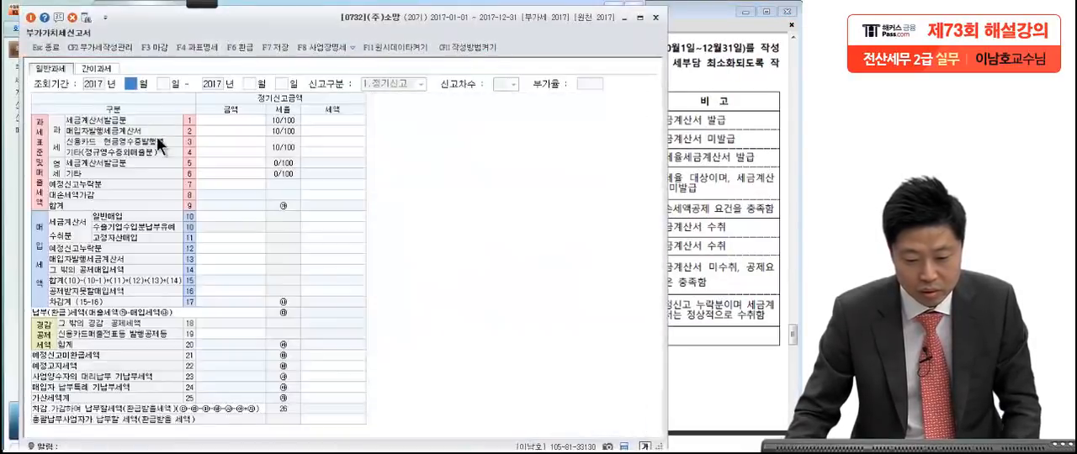
{"action": "left_click", "coordinate": [715, 143]}
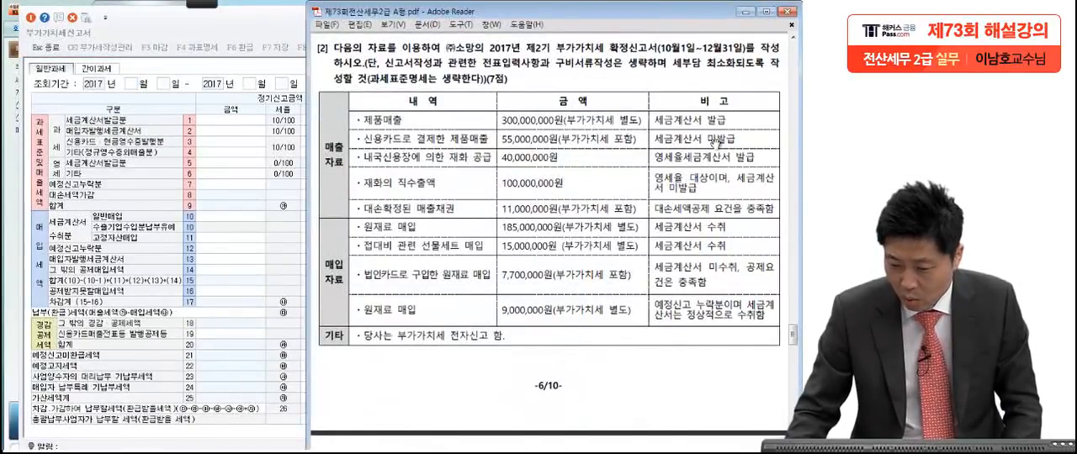
{"action": "left_click", "coordinate": [131, 85]}
{"action": "type", "text": "10"}
{"action": "key", "text": "Return"}
{"action": "key", "text": "Return"}
{"action": "type", "text": "12"}
{"action": "key", "text": "Return"}
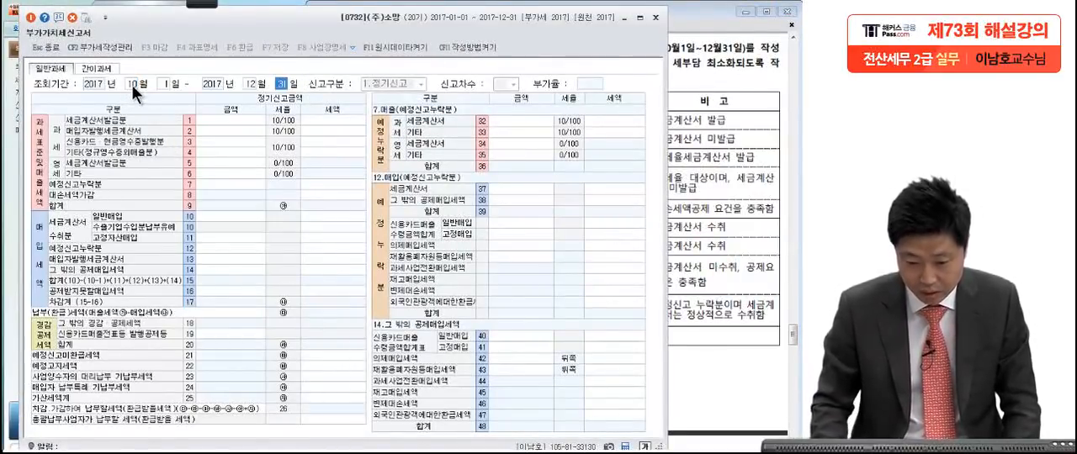
{"action": "key", "text": "Return"}
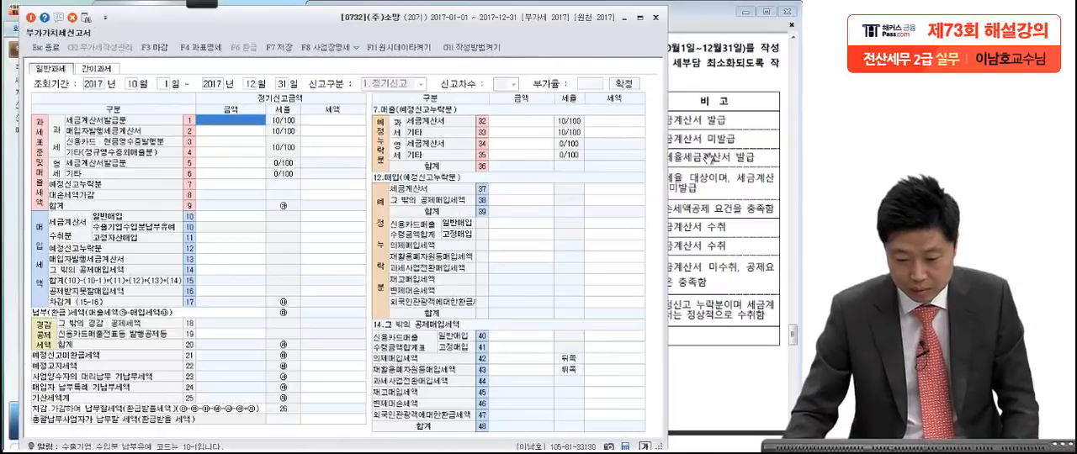
Step: Check the product sales in question [2] and enter 300,000,000 as the taxable 세금계산서발급분 amount
{"action": "left_click", "coordinate": [696, 213]}
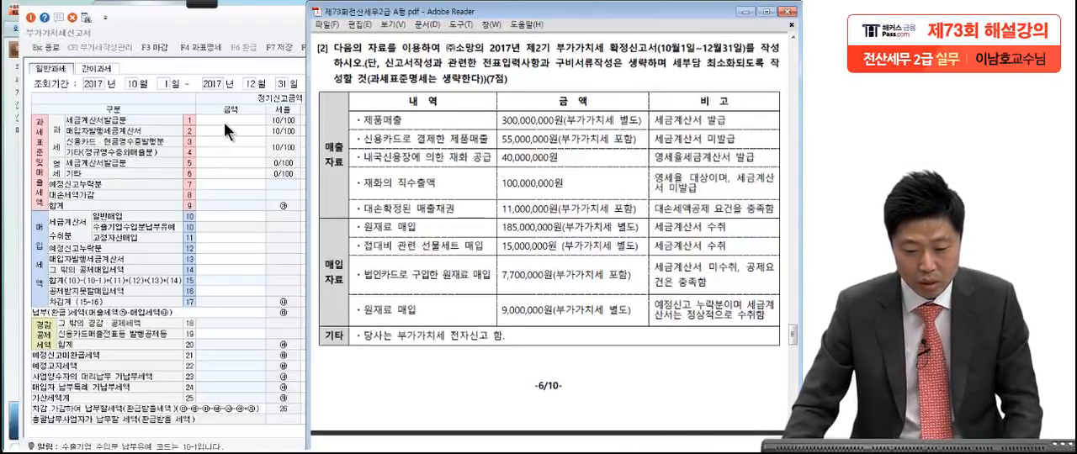
{"action": "left_click", "coordinate": [224, 121]}
{"action": "type", "text": "3"}
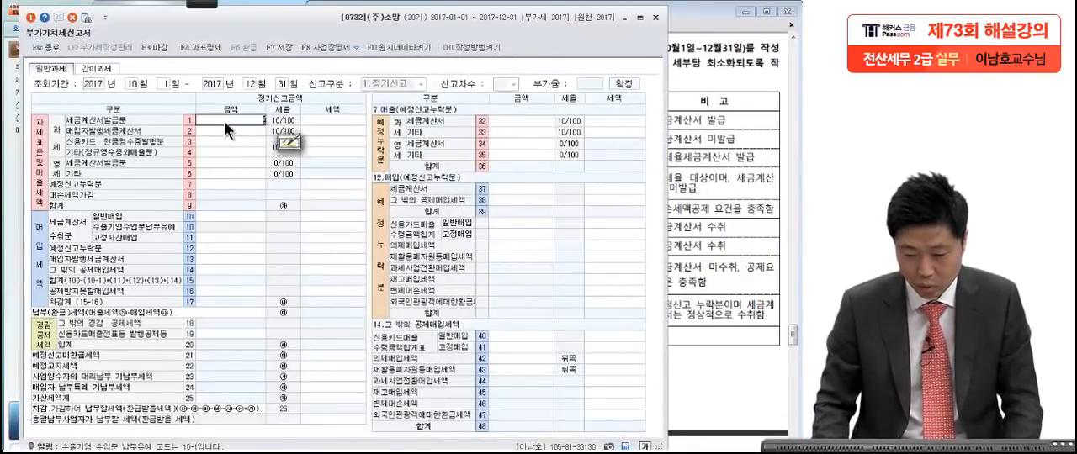
{"action": "type", "text": "00,000"}
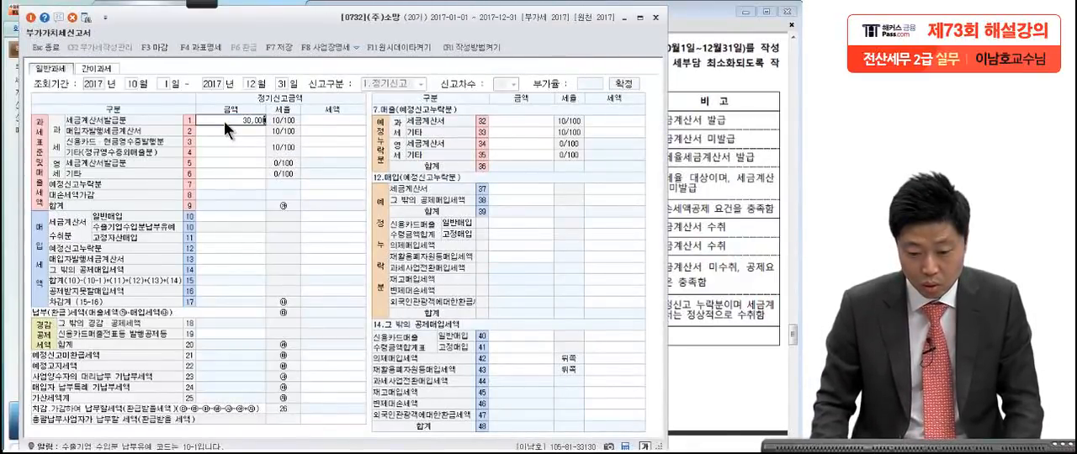
{"action": "type", "text": ",000"}
{"action": "key", "text": "Return"}
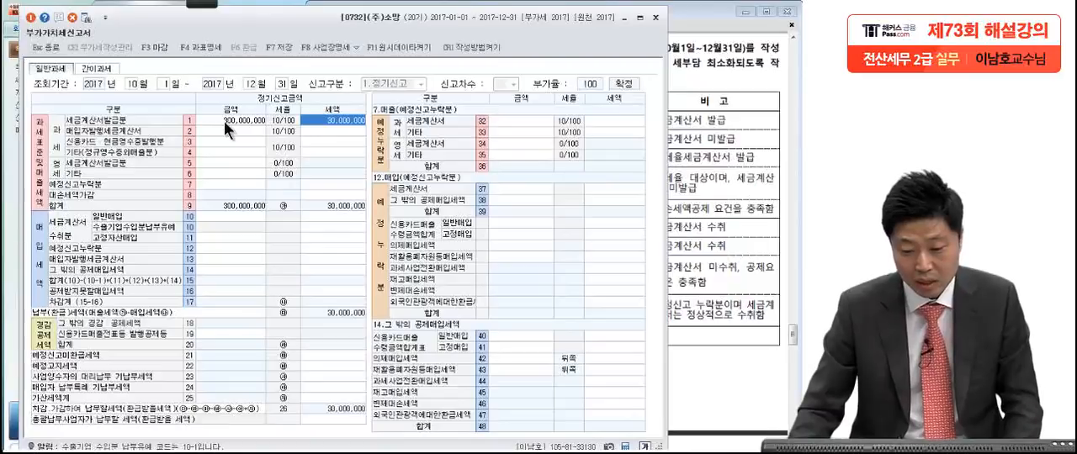
Step: Examine the credit card sales line in question [2], annotate 결제한 with a handwritten 결제받은, and clear the marks
{"action": "left_click", "coordinate": [703, 140]}
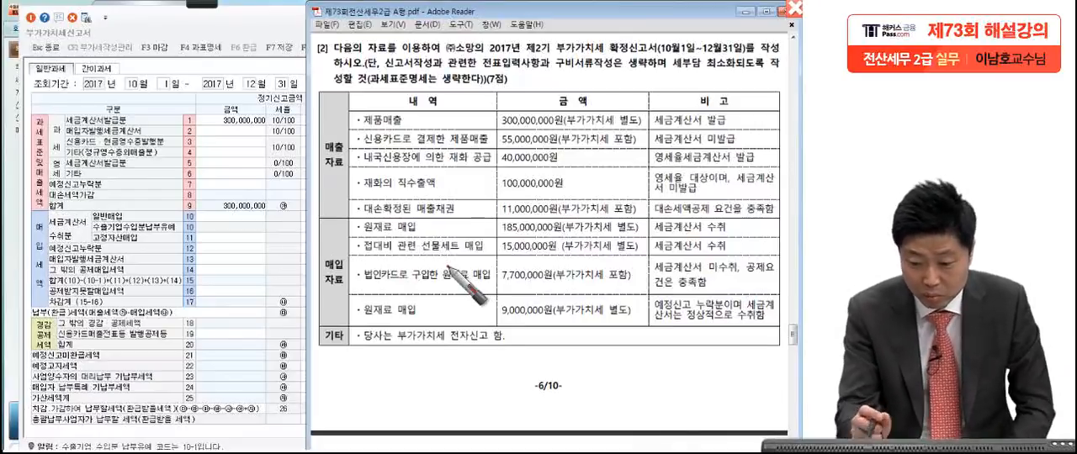
{"action": "mouse_move", "coordinate": [436, 143]}
{"action": "left_mouse_down"}
{"action": "mouse_move", "coordinate": [411, 140]}
{"action": "mouse_move", "coordinate": [455, 133]}
{"action": "mouse_move", "coordinate": [492, 95]}
{"action": "mouse_move", "coordinate": [511, 95]}
{"action": "mouse_move", "coordinate": [496, 106]}
{"action": "mouse_move", "coordinate": [501, 117]}
{"action": "mouse_move", "coordinate": [573, 84]}
{"action": "mouse_move", "coordinate": [594, 101]}
{"action": "mouse_move", "coordinate": [577, 107]}
{"action": "mouse_move", "coordinate": [618, 80]}
{"action": "mouse_move", "coordinate": [617, 105]}
{"action": "mouse_move", "coordinate": [649, 115]}
{"action": "mouse_move", "coordinate": [472, 118]}
{"action": "mouse_move", "coordinate": [673, 139]}
{"action": "left_mouse_up"}
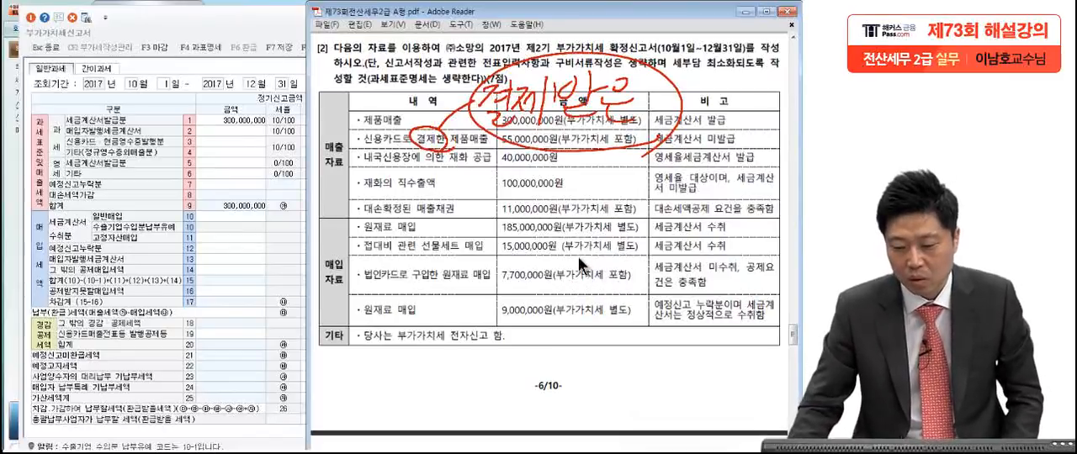
{"action": "key", "text": "Escape"}
{"action": "left_click", "coordinate": [517, 136]}
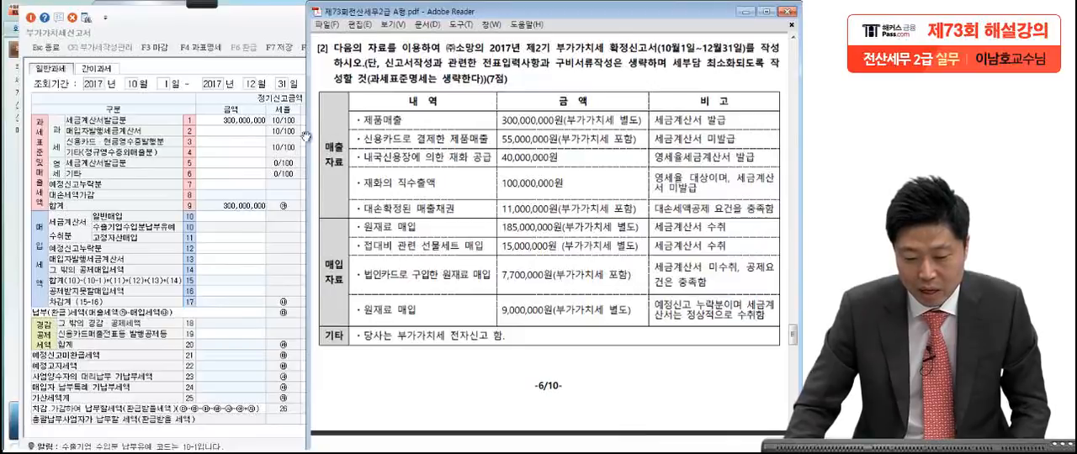
Step: Enter 50,000,000 as the taxable 신용카드·현금영수증발행분 amount
{"action": "left_click", "coordinate": [234, 139]}
{"action": "type", "text": "50,000,"}
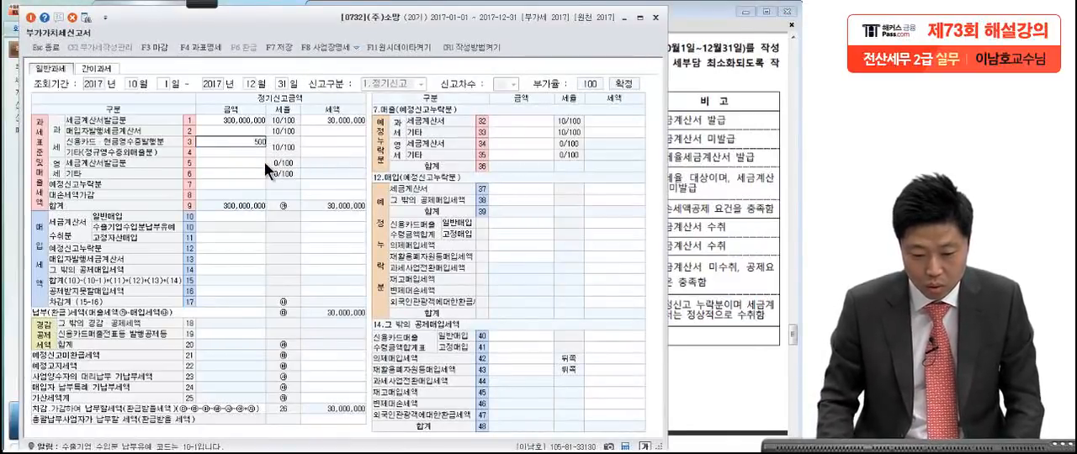
{"action": "type", "text": "000"}
{"action": "key", "text": "Return"}
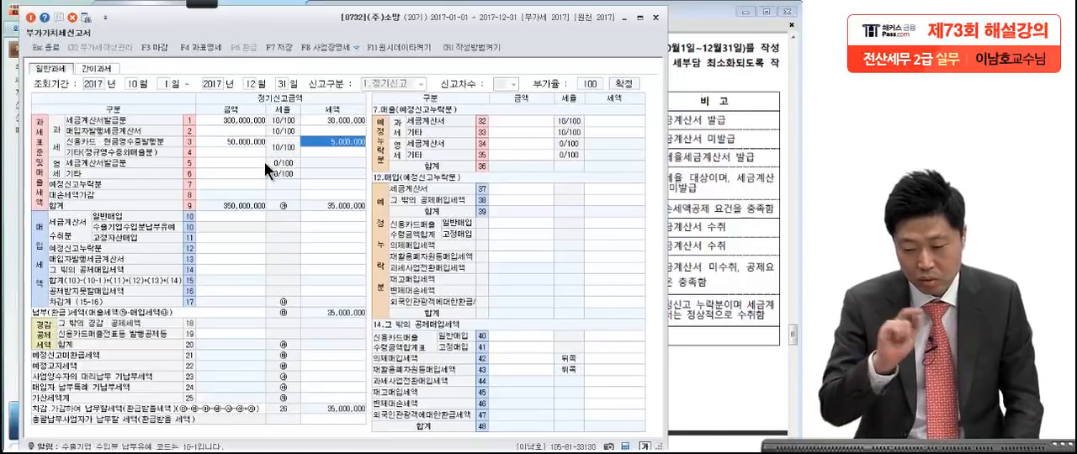
Step: Enter 55,000,000 as the 신용카드매출전표등 발행공제등 amount in the 경감공제세액 section
{"action": "left_click", "coordinate": [252, 139]}
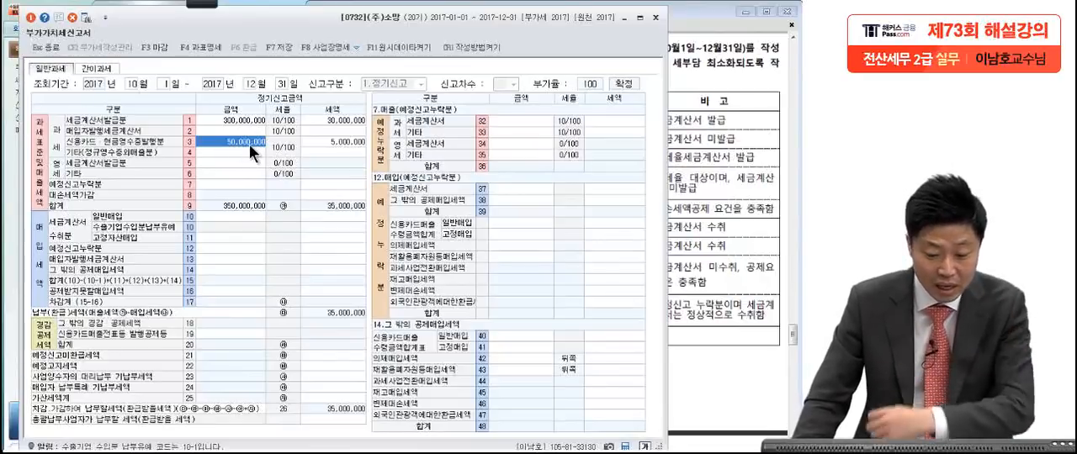
{"action": "left_click", "coordinate": [217, 333]}
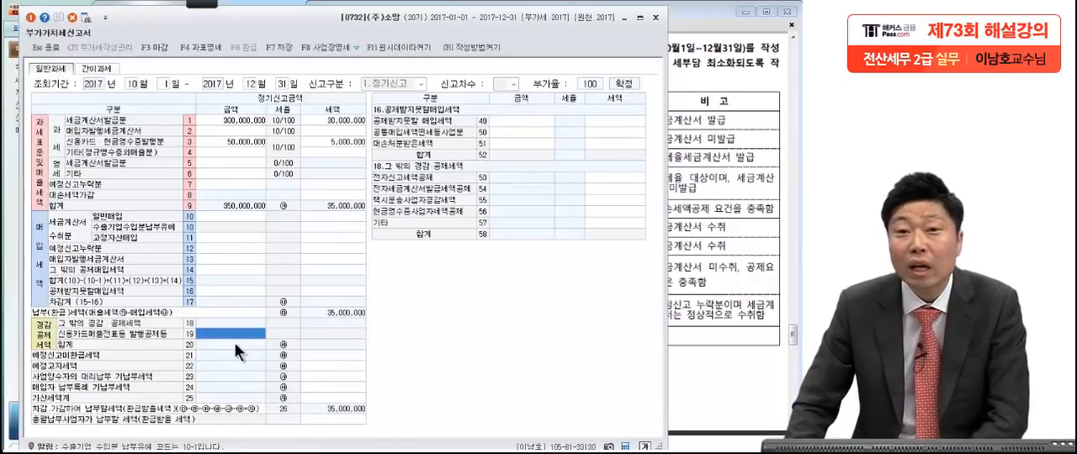
{"action": "left_click", "coordinate": [233, 333]}
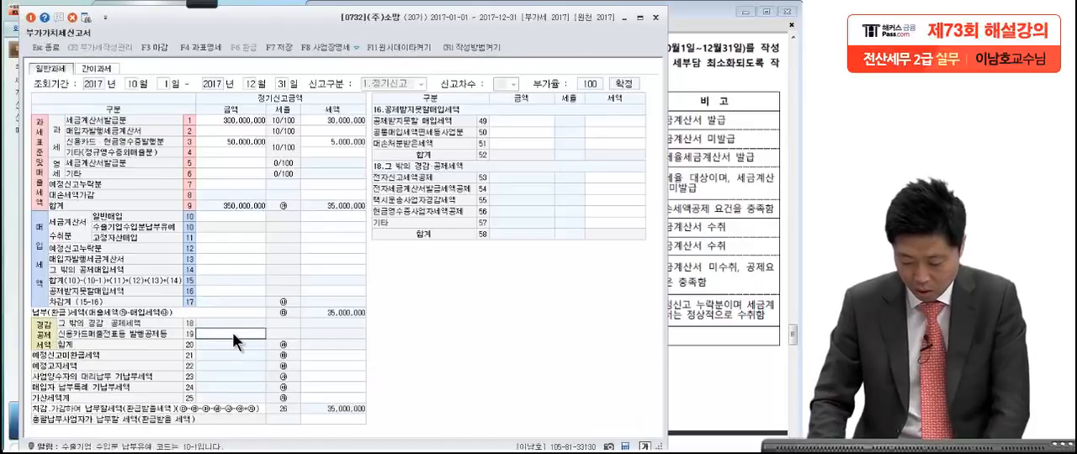
{"action": "type", "text": "55,000,000"}
{"action": "key", "text": "Return"}
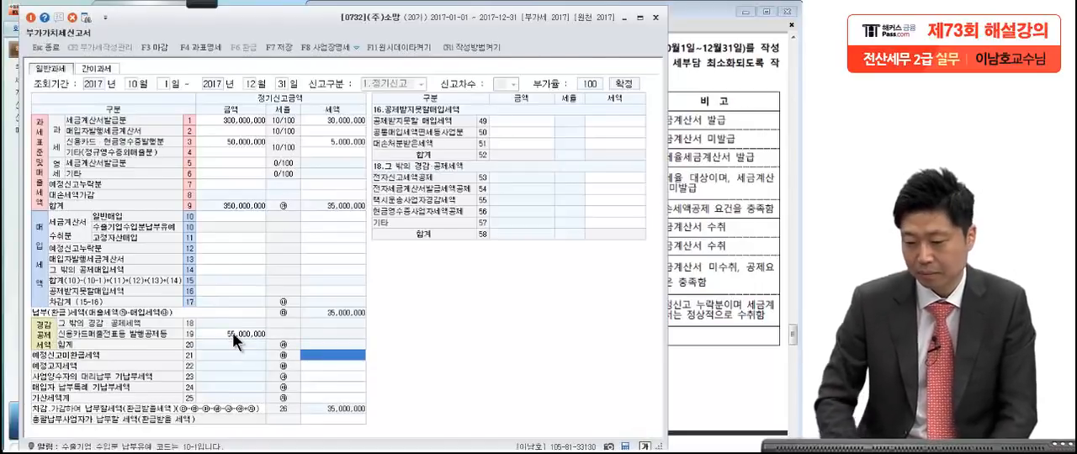
Step: Check the 내국신용장 sales in the exam PDF and enter 40,000,000 as the zero-rated 세금계산서발급분 amount
{"action": "left_click", "coordinate": [688, 199]}
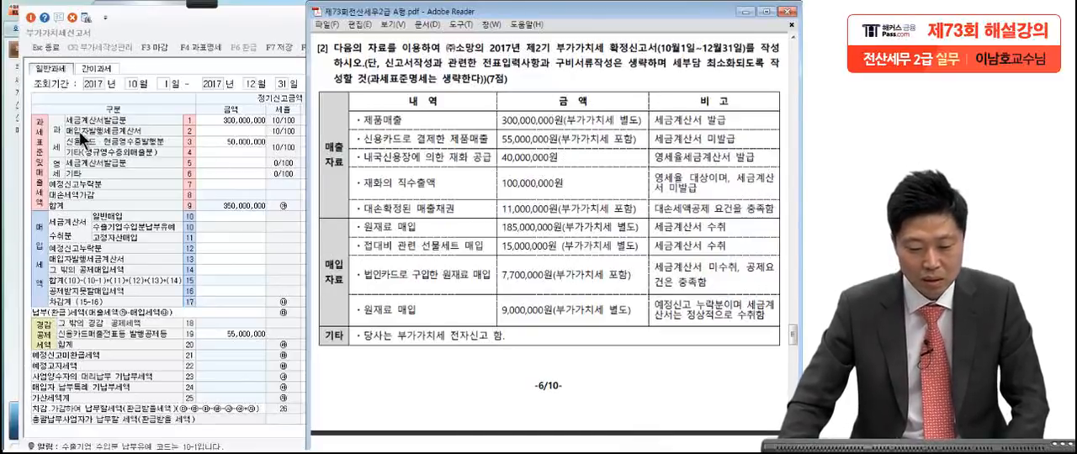
{"action": "left_click", "coordinate": [211, 163]}
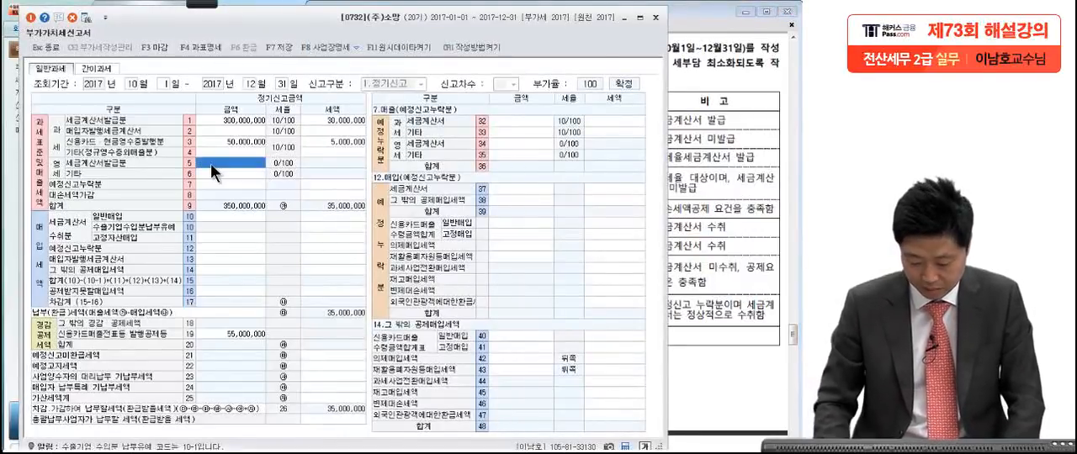
{"action": "type", "text": "40,000,00"}
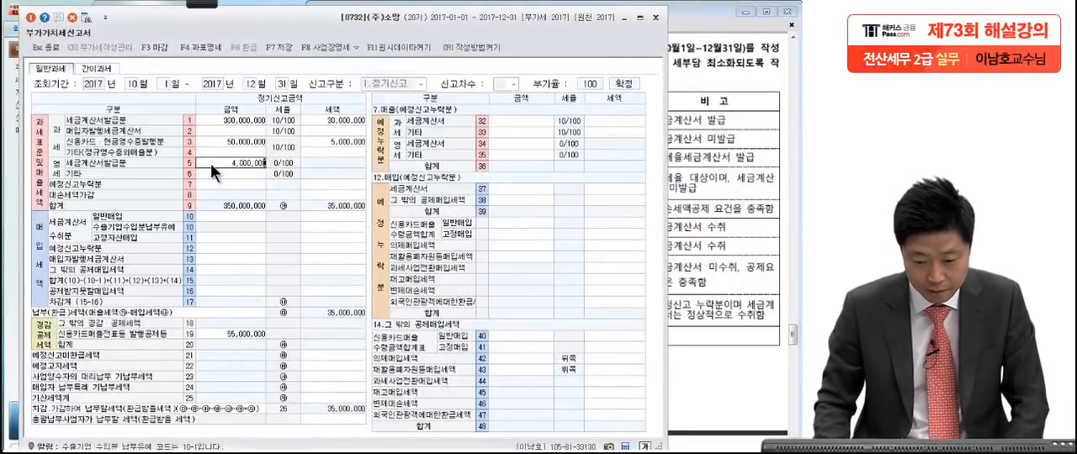
{"action": "type", "text": "0"}
{"action": "key", "text": "Return"}
Step: Check the 재화의 직수출액 line in the exam PDF and enter 100,000,000 as the zero-rated 기타 amount
{"action": "left_click", "coordinate": [729, 208]}
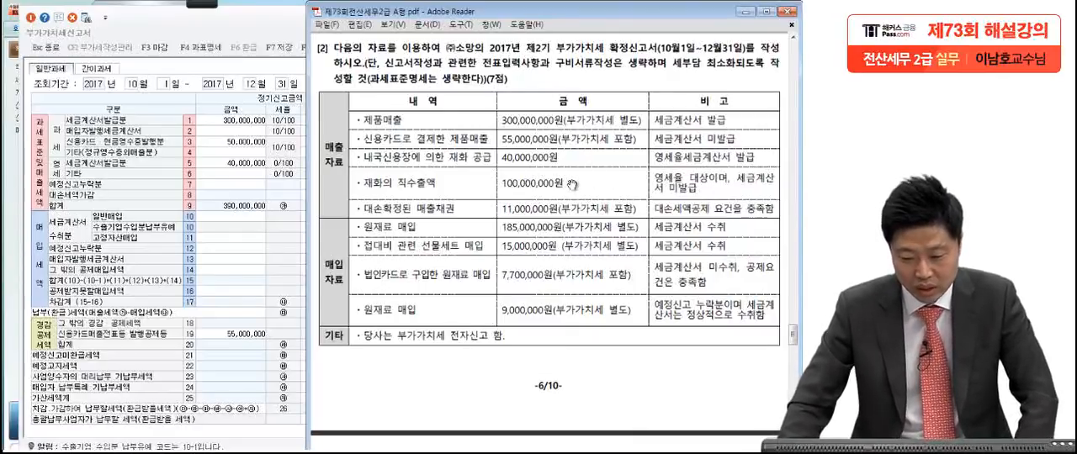
{"action": "left_click", "coordinate": [245, 175]}
{"action": "type", "text": "100"}
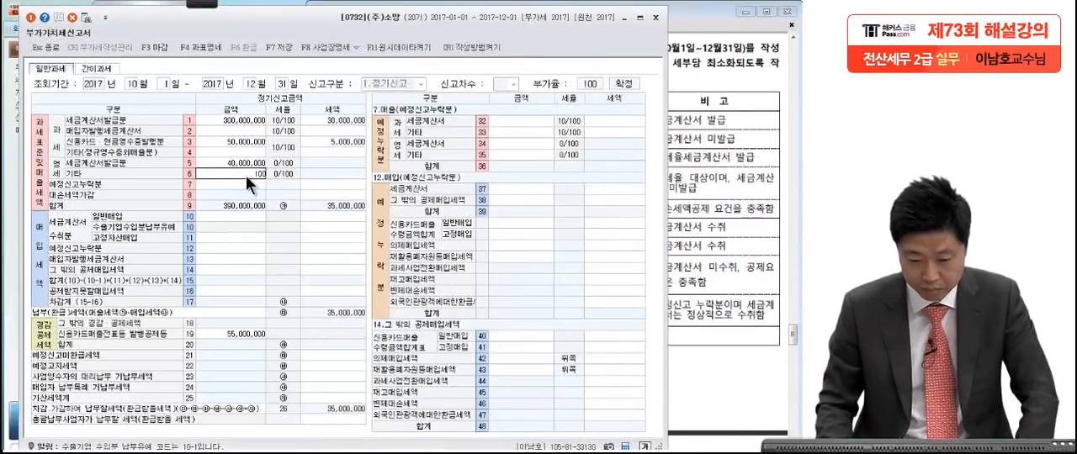
{"action": "type", "text": ",000,000"}
{"action": "key", "text": "Return"}
Step: Examine the 대손확정된 매출채권 line in question [2] and locate the matching 대손세액가감 tax field in the return
{"action": "left_click", "coordinate": [713, 134]}
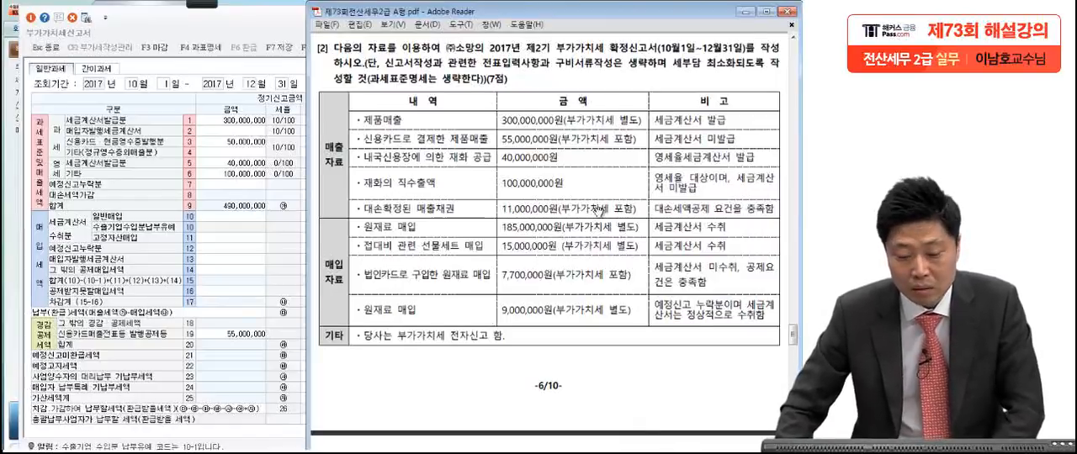
{"action": "left_click", "coordinate": [126, 193]}
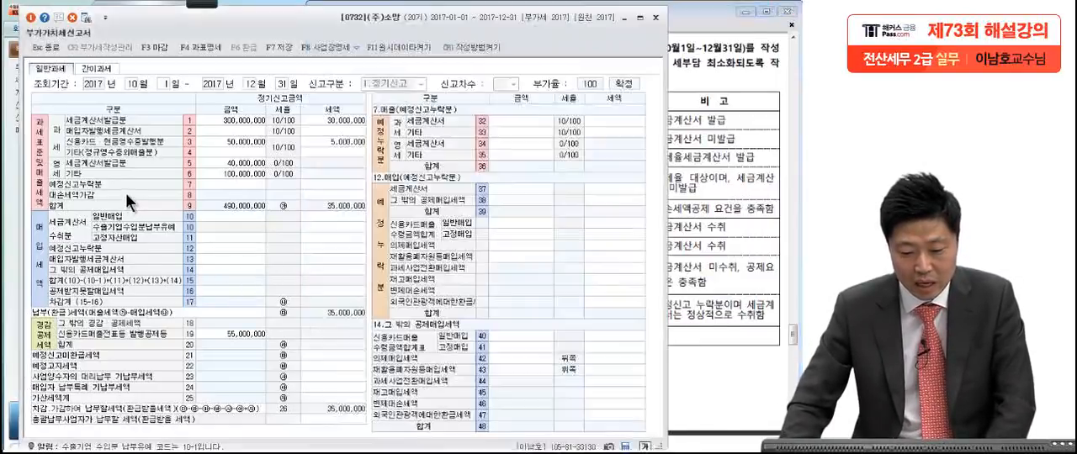
{"action": "left_click", "coordinate": [322, 184]}
{"action": "left_click", "coordinate": [333, 194]}
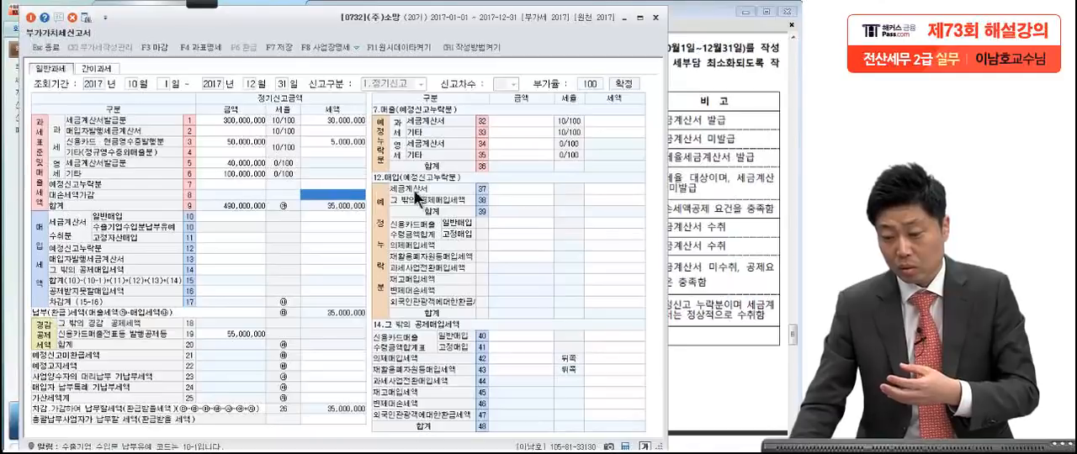
{"action": "left_click", "coordinate": [715, 233]}
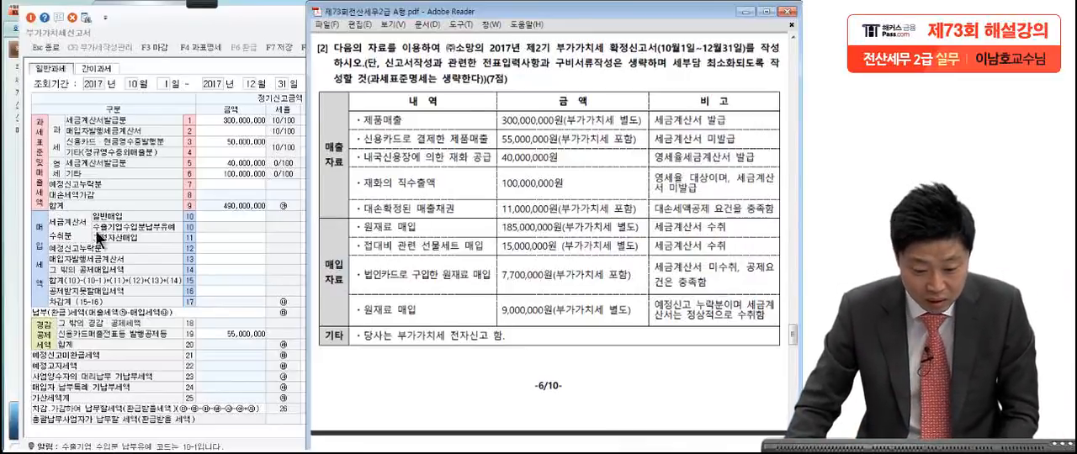
{"action": "left_click", "coordinate": [94, 193]}
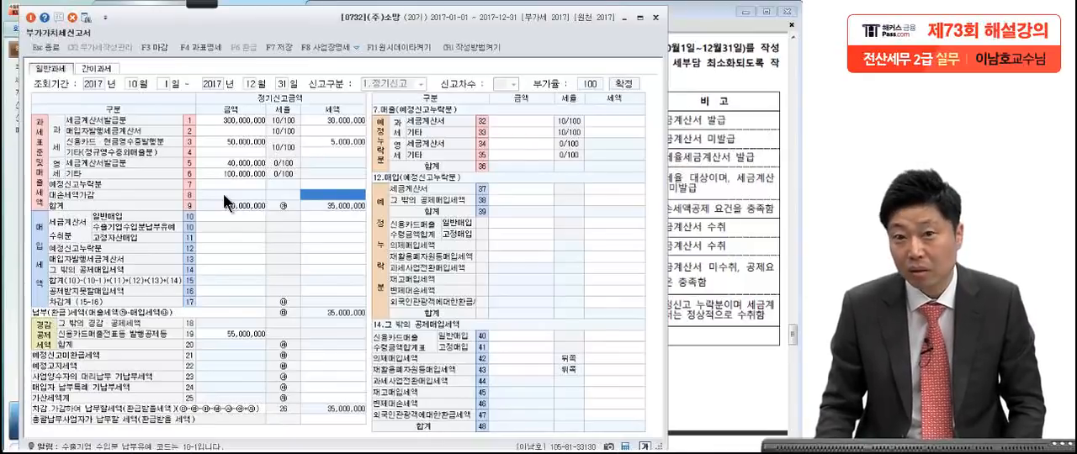
{"action": "left_click", "coordinate": [354, 196]}
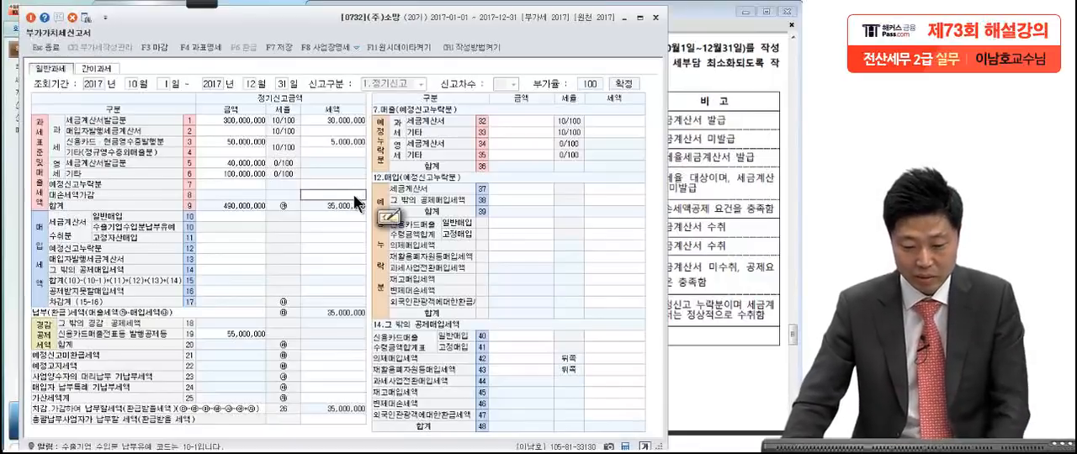
{"action": "left_click", "coordinate": [742, 192]}
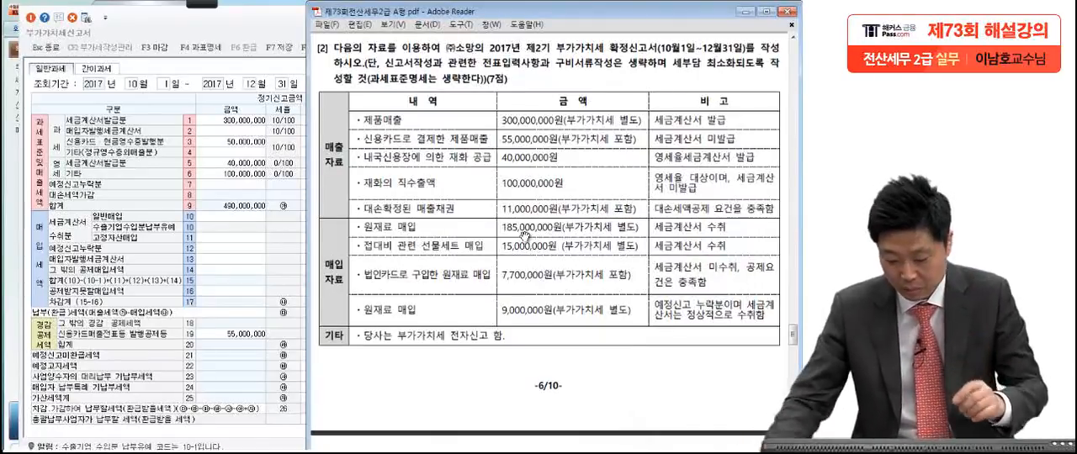
Step: Handwrite the bad-debt tax calculation 11,000,000 × 10/110 = in red over the exam page, circle the result area, and clear the marks
{"action": "left_click", "coordinate": [204, 4]}
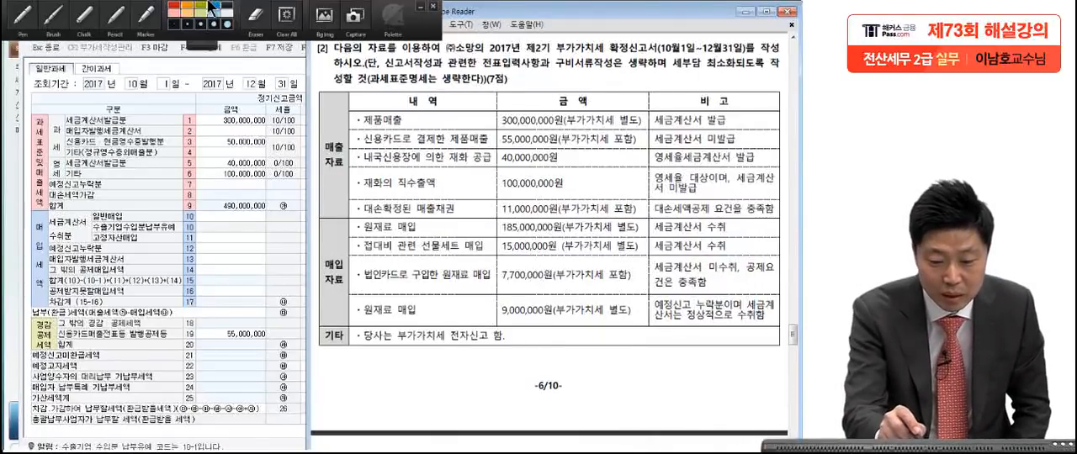
{"action": "left_click", "coordinate": [32, 32]}
{"action": "mouse_move", "coordinate": [162, 149]}
{"action": "left_mouse_down"}
{"action": "mouse_move", "coordinate": [157, 181]}
{"action": "mouse_move", "coordinate": [218, 159]}
{"action": "mouse_move", "coordinate": [330, 158]}
{"action": "left_mouse_up"}
{"action": "left_click_drag", "start_coordinate": [370, 150], "coordinate": [403, 182]}
{"action": "left_click_drag", "start_coordinate": [399, 148], "coordinate": [368, 174]}
{"action": "left_click_drag", "start_coordinate": [430, 160], "coordinate": [543, 157]}
{"action": "mouse_move", "coordinate": [454, 179]}
{"action": "left_mouse_down"}
{"action": "mouse_move", "coordinate": [446, 217]}
{"action": "mouse_move", "coordinate": [477, 216]}
{"action": "left_mouse_up"}
{"action": "left_click_drag", "start_coordinate": [507, 188], "coordinate": [511, 191]}
{"action": "mouse_move", "coordinate": [484, 94]}
{"action": "left_mouse_down"}
{"action": "mouse_move", "coordinate": [479, 126]}
{"action": "mouse_move", "coordinate": [506, 95]}
{"action": "left_mouse_up"}
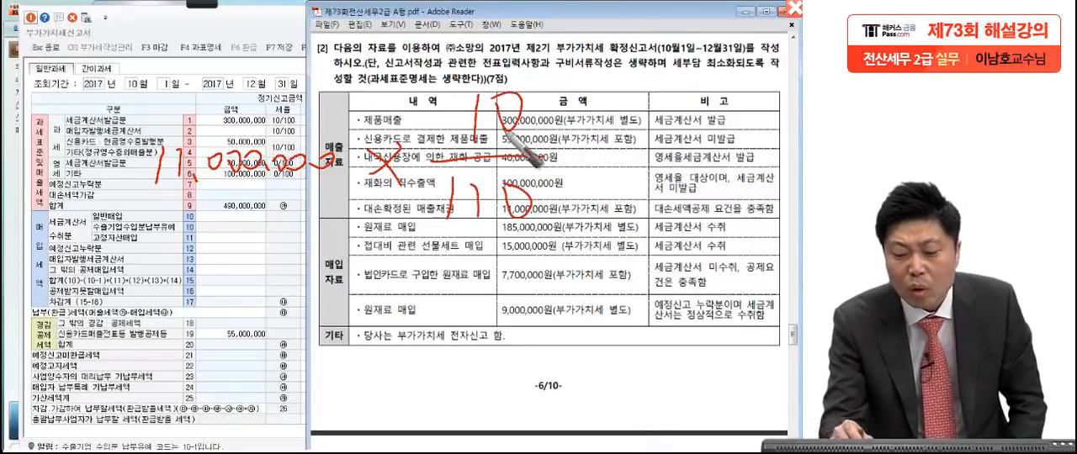
{"action": "left_click_drag", "start_coordinate": [590, 170], "coordinate": [606, 169]}
{"action": "left_click_drag", "start_coordinate": [590, 175], "coordinate": [608, 174]}
{"action": "mouse_move", "coordinate": [707, 152]}
{"action": "left_mouse_down"}
{"action": "mouse_move", "coordinate": [673, 217]}
{"action": "mouse_move", "coordinate": [600, 244]}
{"action": "left_mouse_up"}
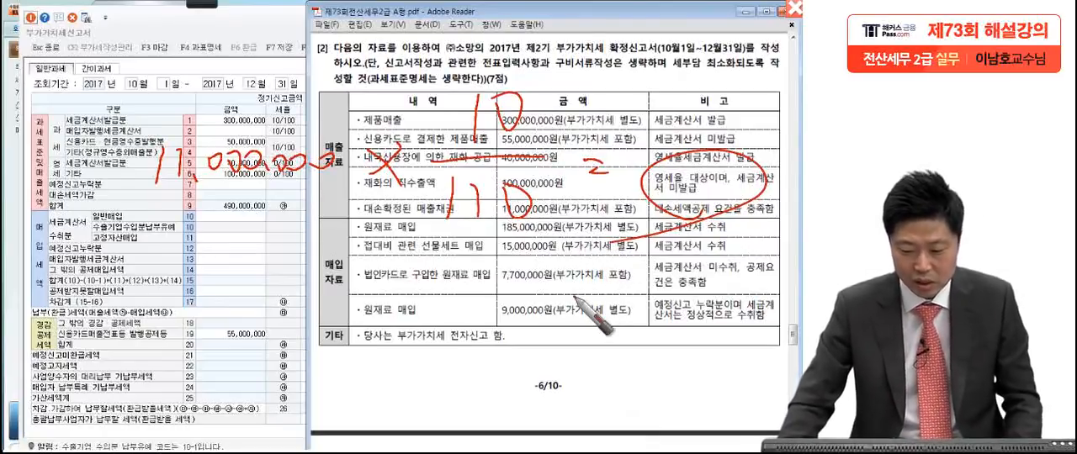
{"action": "key", "text": "Escape"}
Step: Enter -1,000,000 as the 대손세액가감 tax amount
{"action": "left_click", "coordinate": [264, 306]}
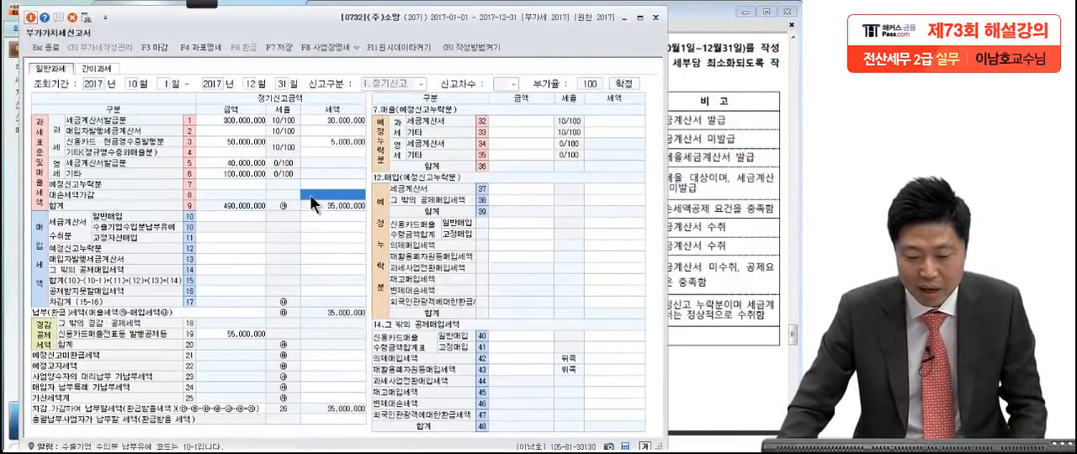
{"action": "type", "text": "-"}
{"action": "type", "text": "1,000,00"}
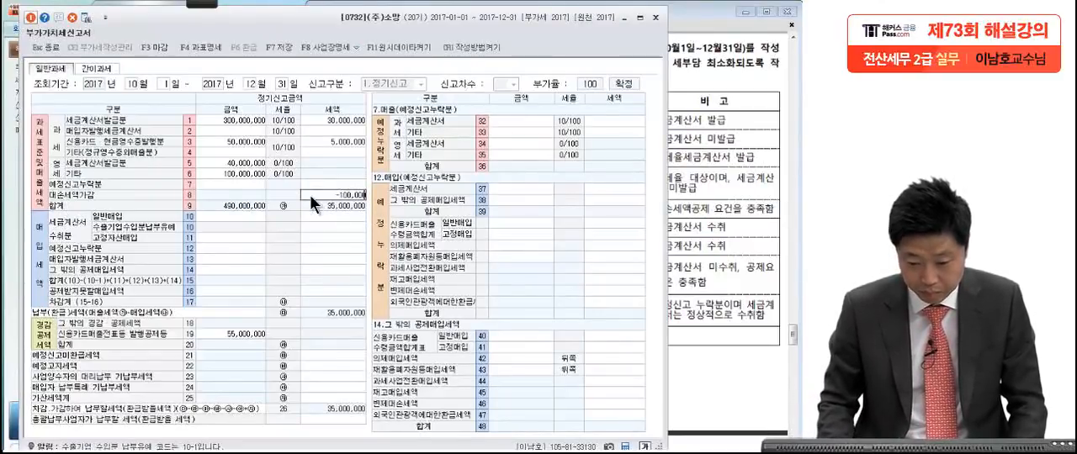
{"action": "type", "text": "0"}
{"action": "key", "text": "Return"}
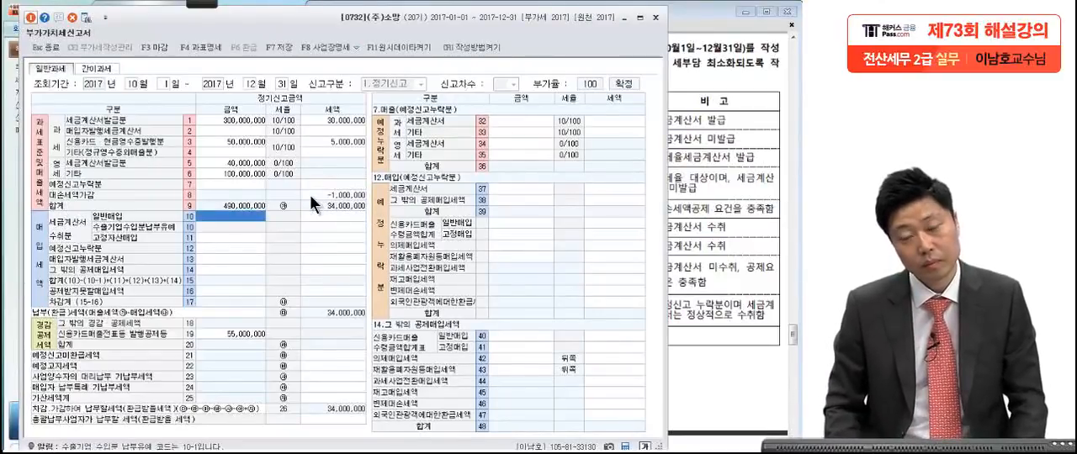
Step: Check the 원재료 매입 line and enter 185,000,000 with tax of 18,500,000 for 세금계산서수취분 일반매입
{"action": "left_click", "coordinate": [717, 318]}
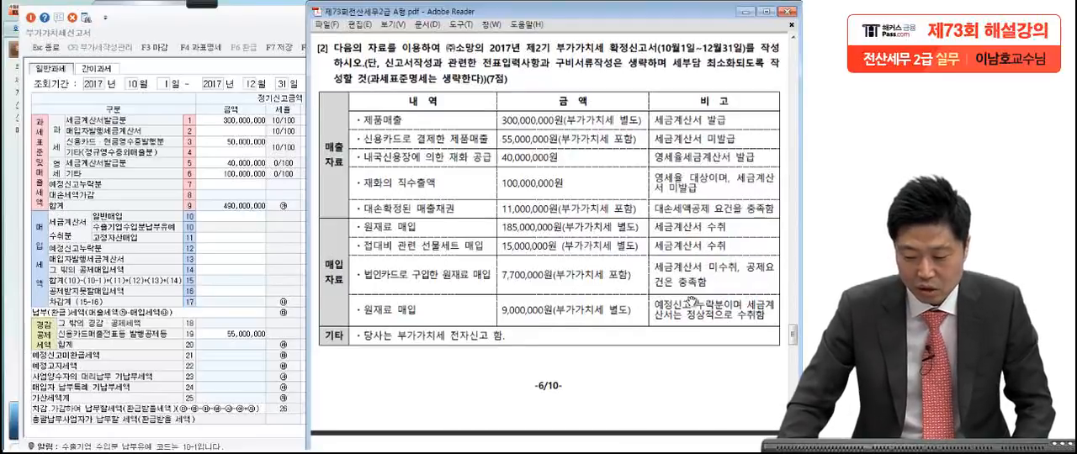
{"action": "left_click", "coordinate": [234, 217]}
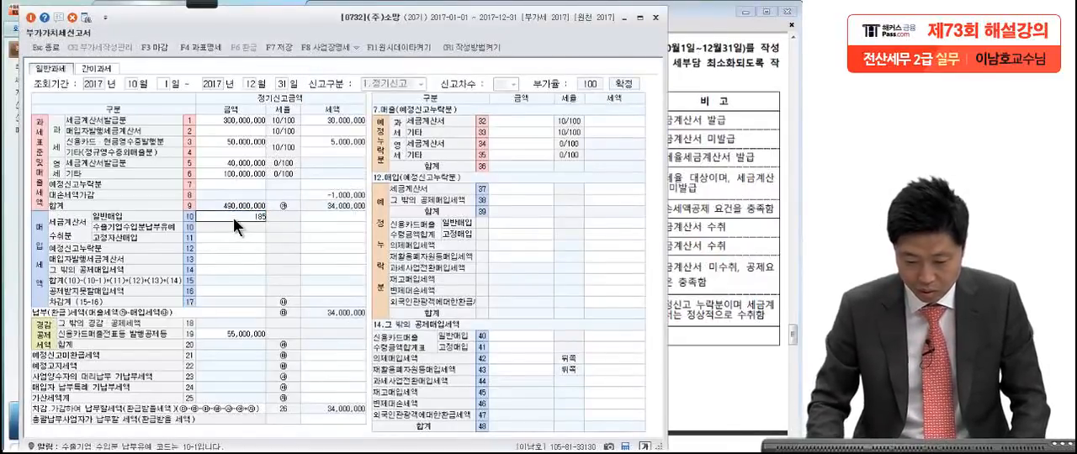
{"action": "type", "text": "185,000,000"}
{"action": "key", "text": "Return"}
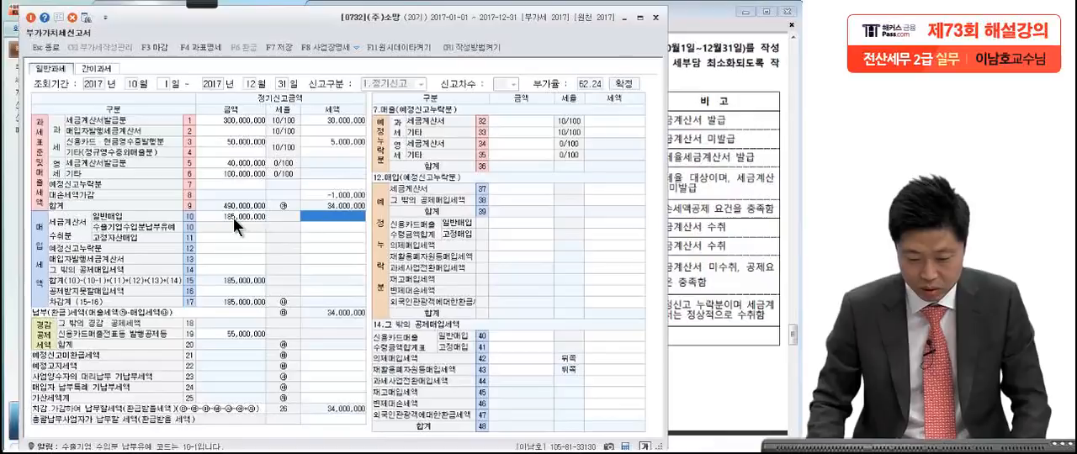
{"action": "type", "text": "1"}
{"action": "type", "text": "85,000,00"}
{"action": "key", "text": "Return"}
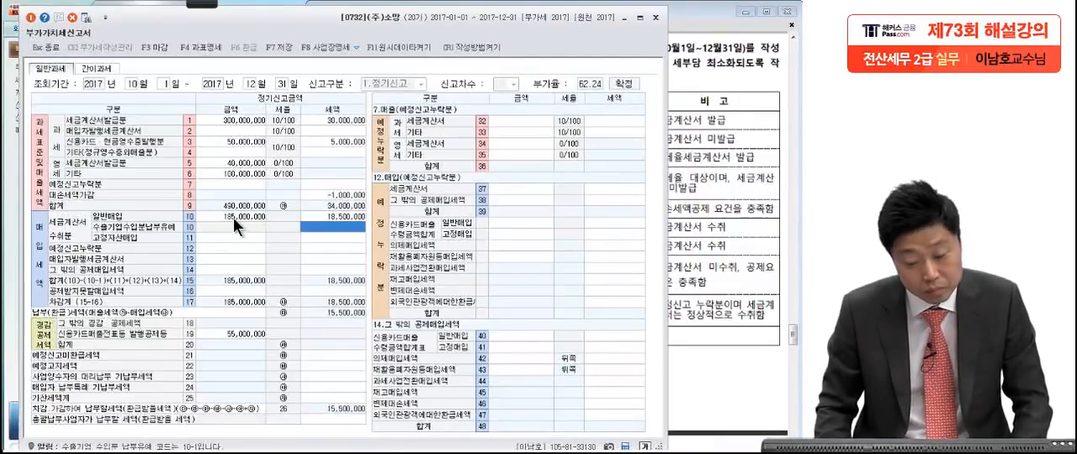
Step: Include the 접대비 gift-set purchase by setting 세금계산서수취분 일반매입 to 200,000,000 with tax of 20,000,000
{"action": "left_click", "coordinate": [691, 238]}
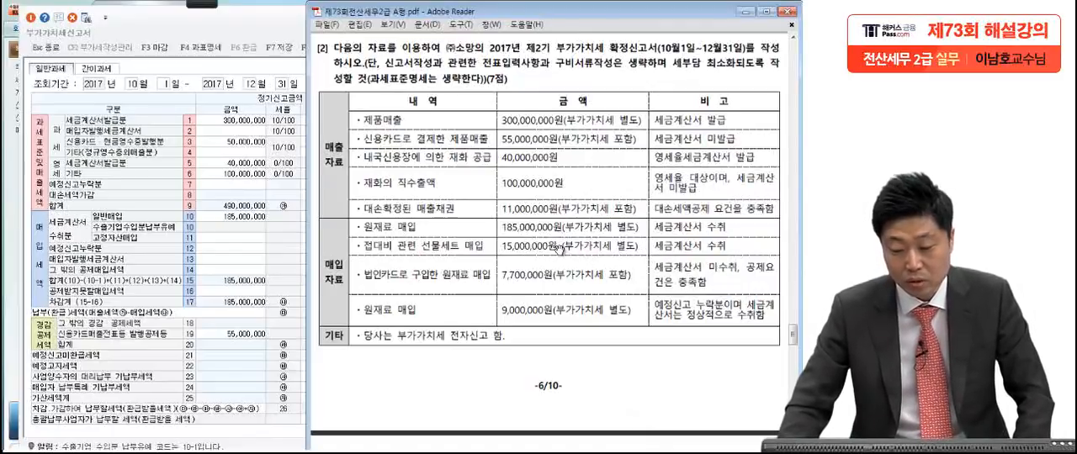
{"action": "left_click", "coordinate": [237, 216]}
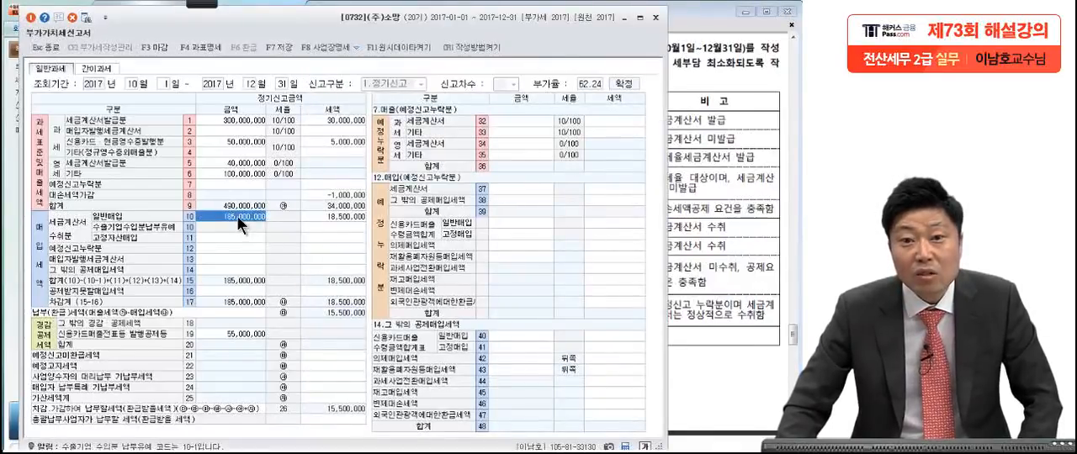
{"action": "left_click", "coordinate": [747, 269]}
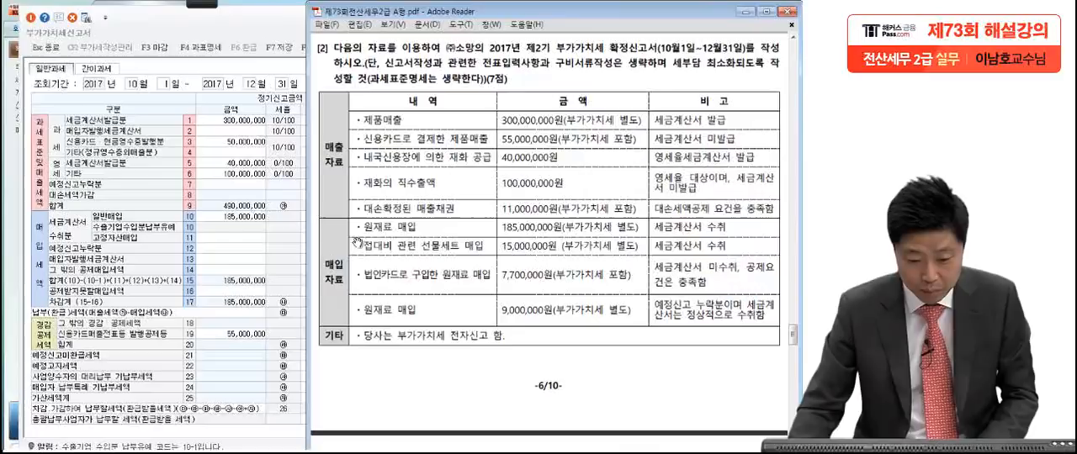
{"action": "left_click", "coordinate": [257, 215]}
{"action": "type", "text": "200"}
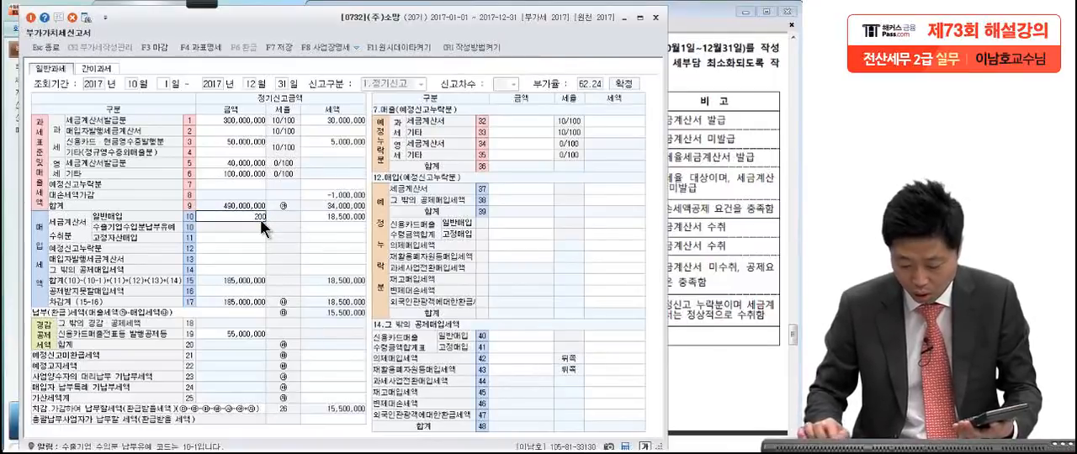
{"action": "type", "text": ",000,0"}
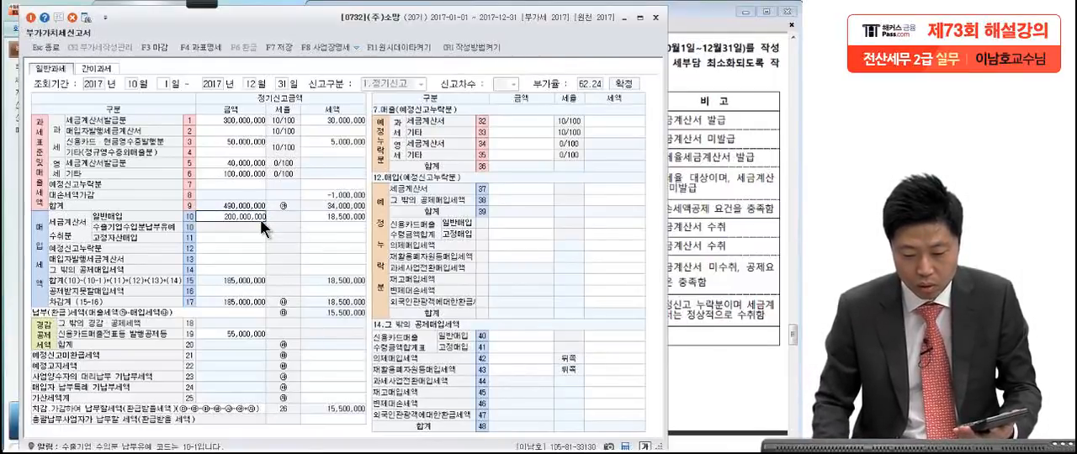
{"action": "type", "text": "00"}
{"action": "key", "text": "Return"}
{"action": "type", "text": "20"}
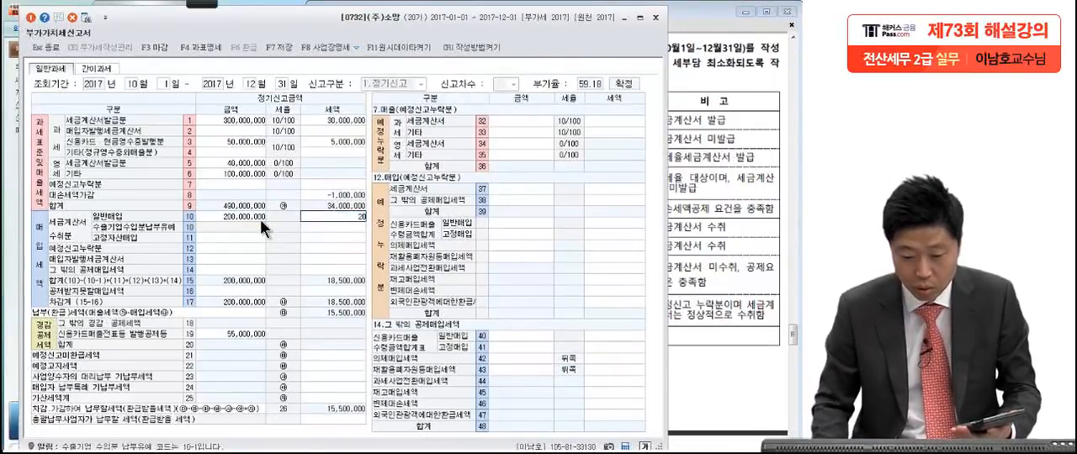
{"action": "type", "text": "0,000,00"}
{"action": "key", "text": "Return"}
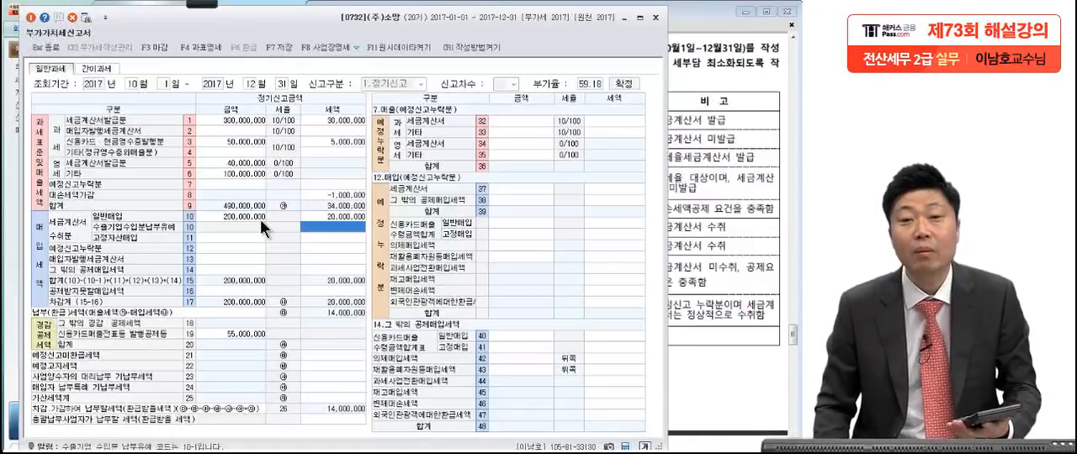
Step: Enter the 접대비 gift-set purchase as 공제받지못할 매입세액, with amount 15,000,000 and tax 1,500,000
{"action": "left_click", "coordinate": [749, 235]}
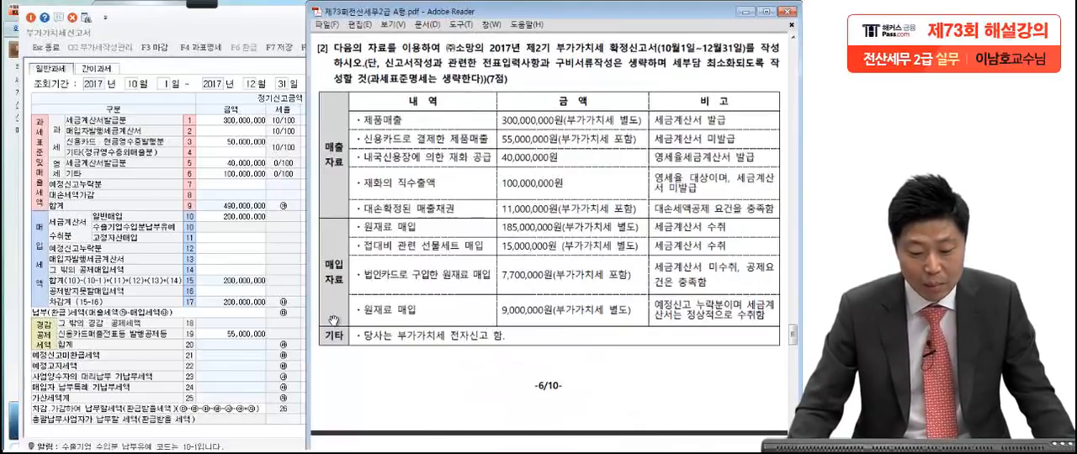
{"action": "left_click", "coordinate": [239, 292]}
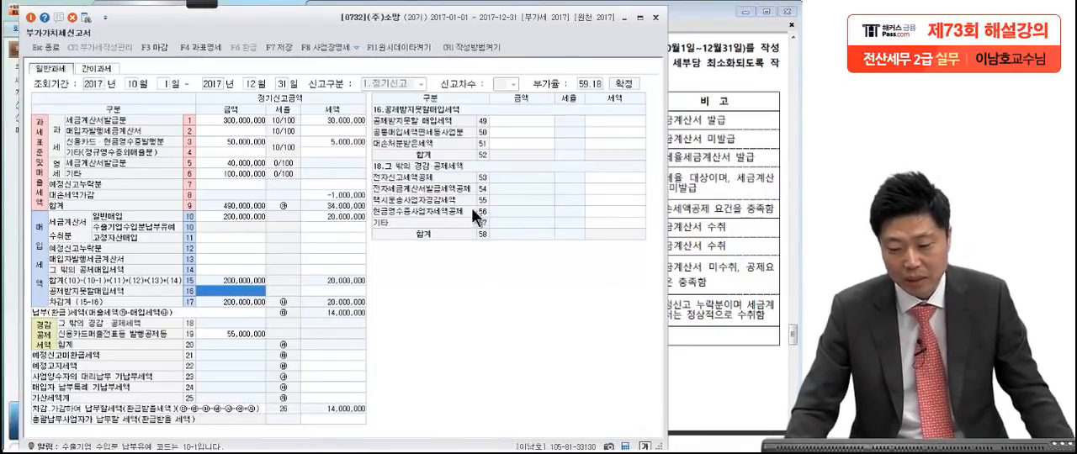
{"action": "left_click", "coordinate": [511, 119]}
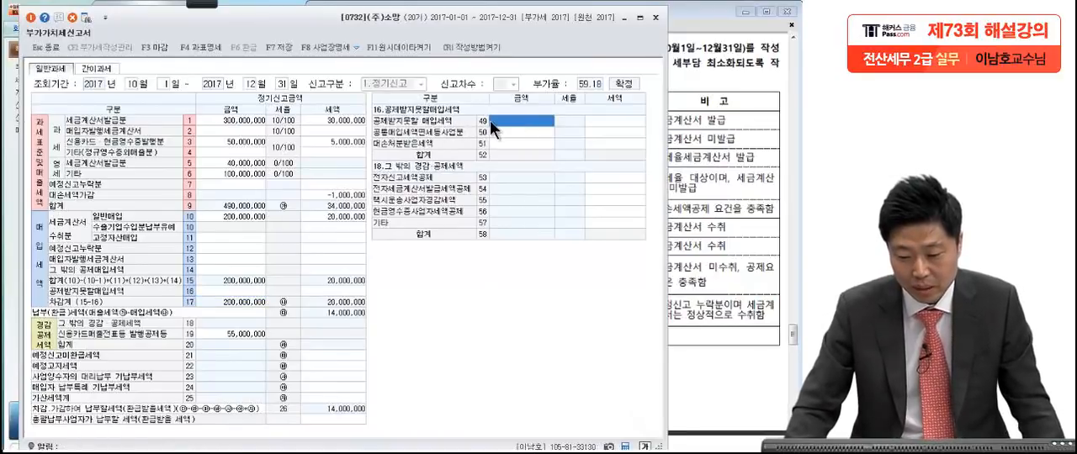
{"action": "left_click", "coordinate": [727, 187]}
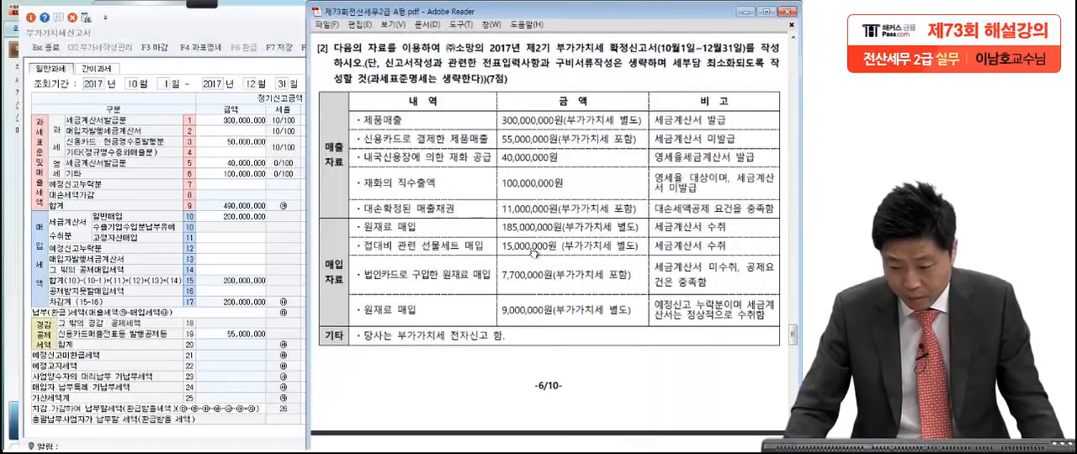
{"action": "left_click", "coordinate": [290, 250]}
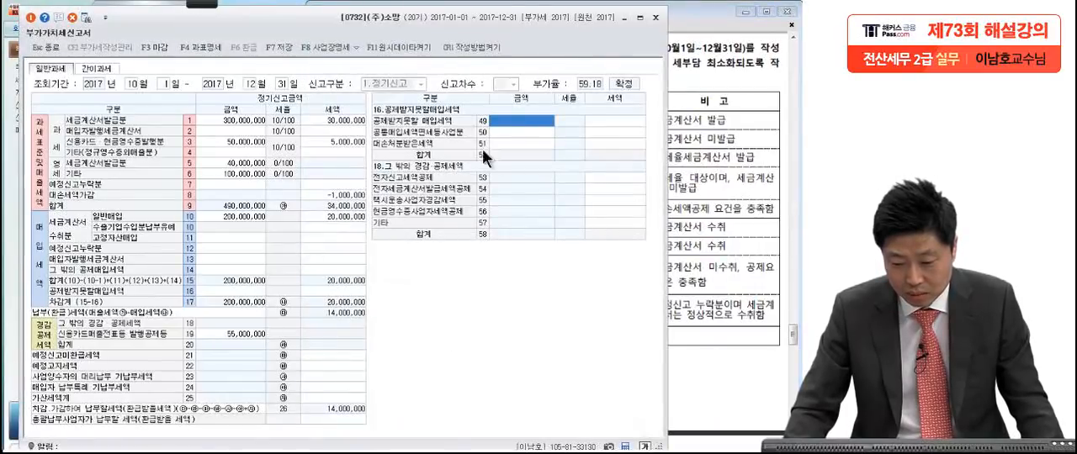
{"action": "type", "text": "15,000,"}
{"action": "type", "text": "000"}
{"action": "key", "text": "Return"}
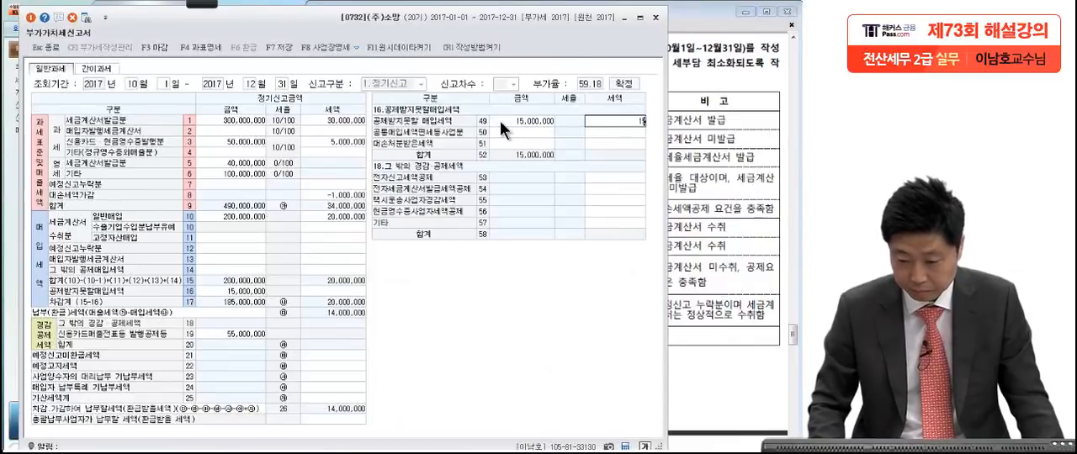
{"action": "key", "text": "Return"}
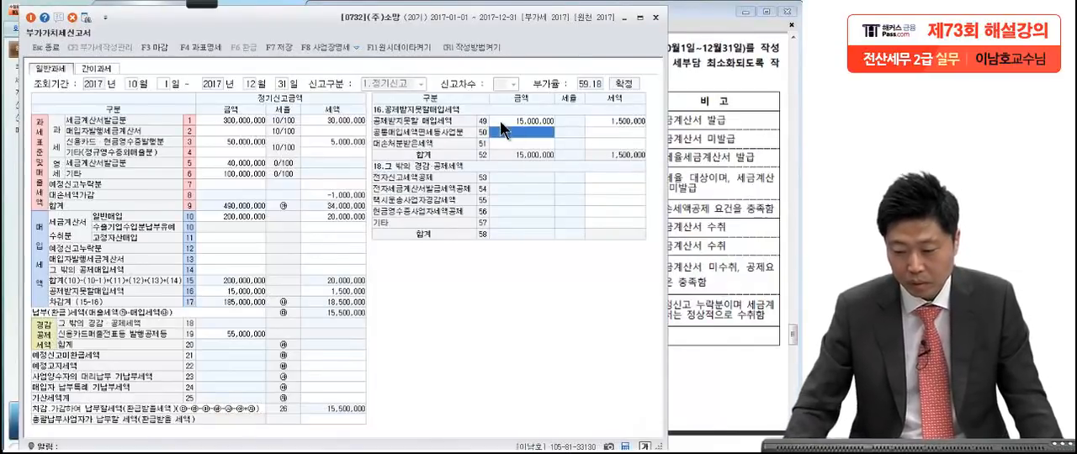
Step: Enter the 법인카드 원재료 매입 under 그 밖의 공제매입세액, 신용카드매출수령금액합계표 일반매입, with amount 7,000,000 and tax 700,000
{"action": "left_click", "coordinate": [717, 205]}
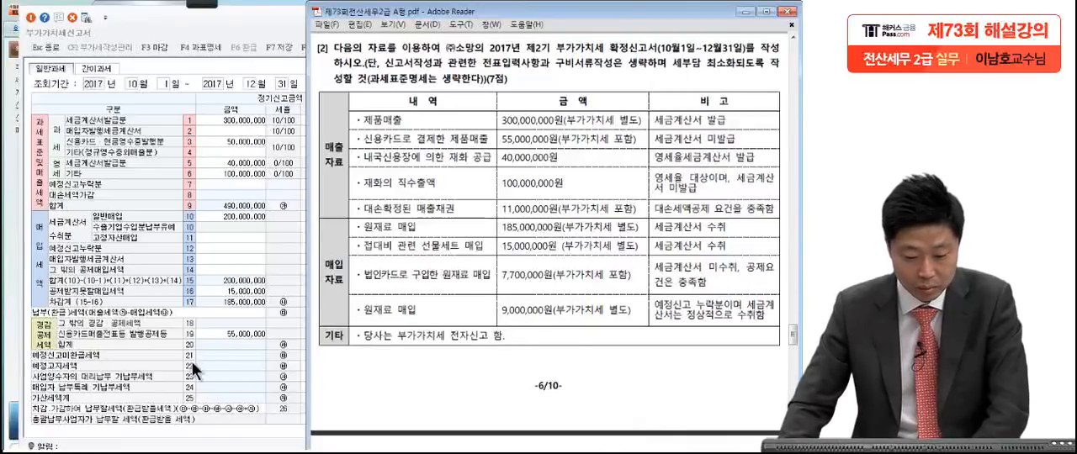
{"action": "left_click", "coordinate": [200, 269]}
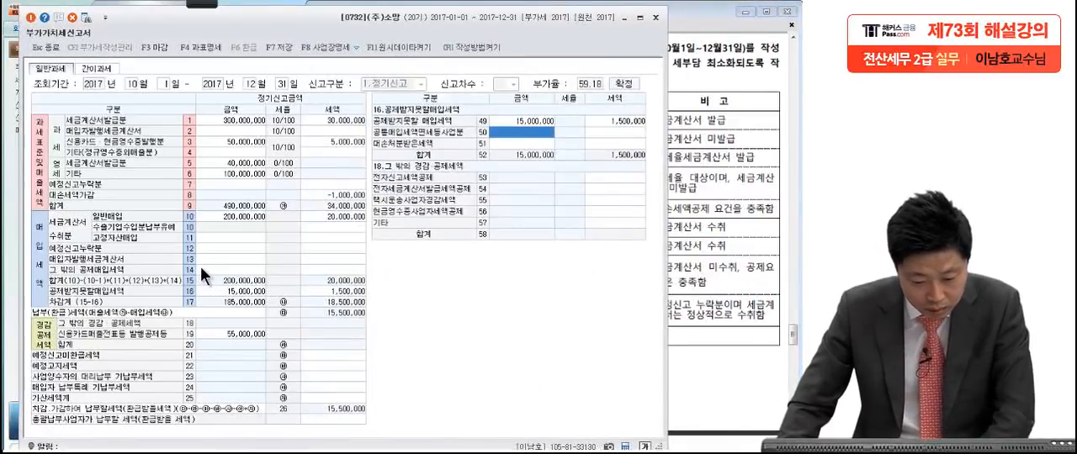
{"action": "left_click", "coordinate": [204, 268]}
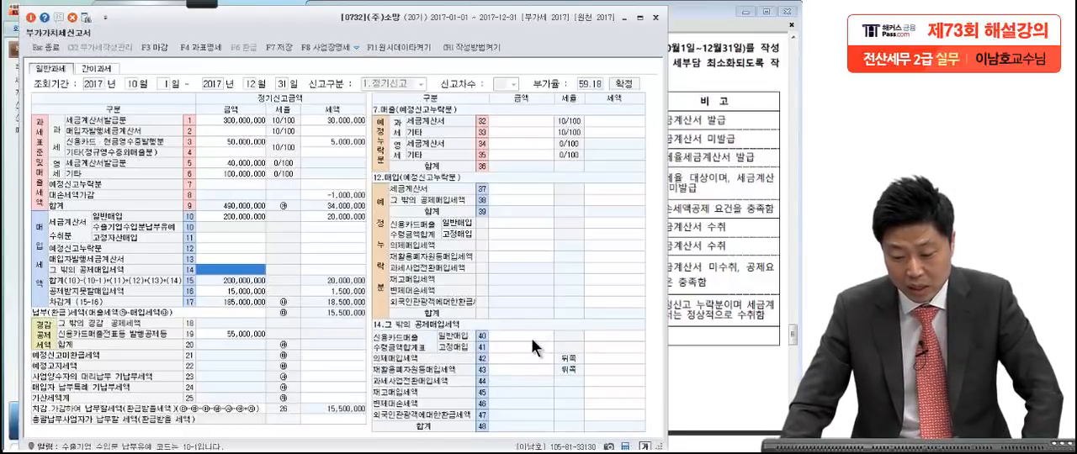
{"action": "left_click", "coordinate": [499, 334]}
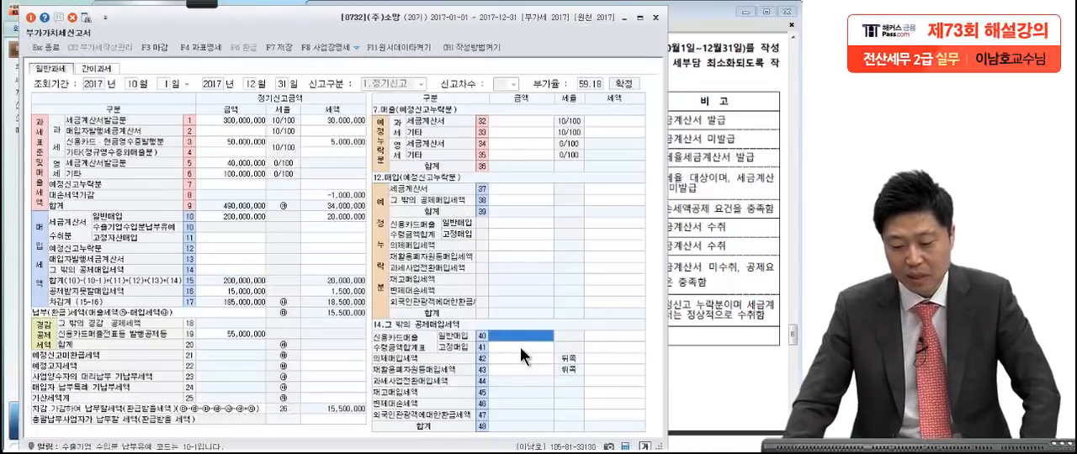
{"action": "left_click", "coordinate": [710, 296]}
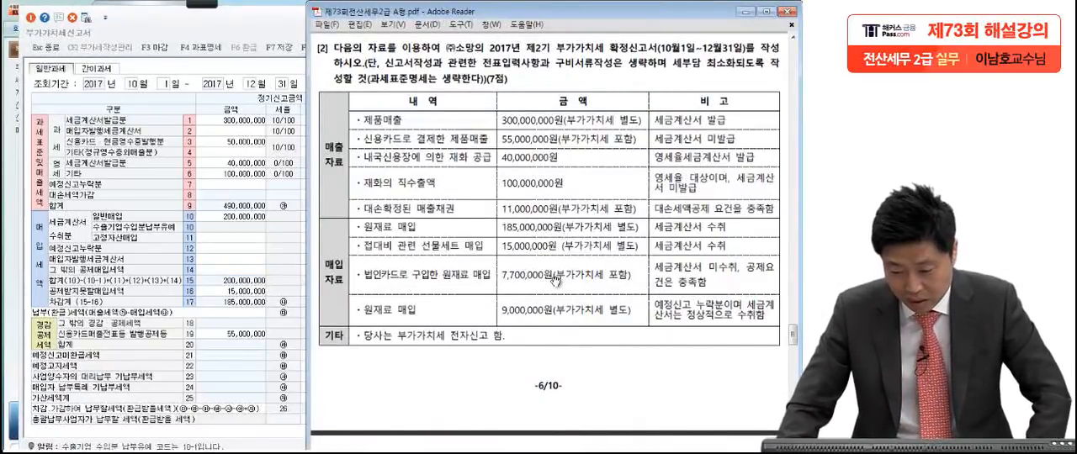
{"action": "left_click", "coordinate": [240, 344]}
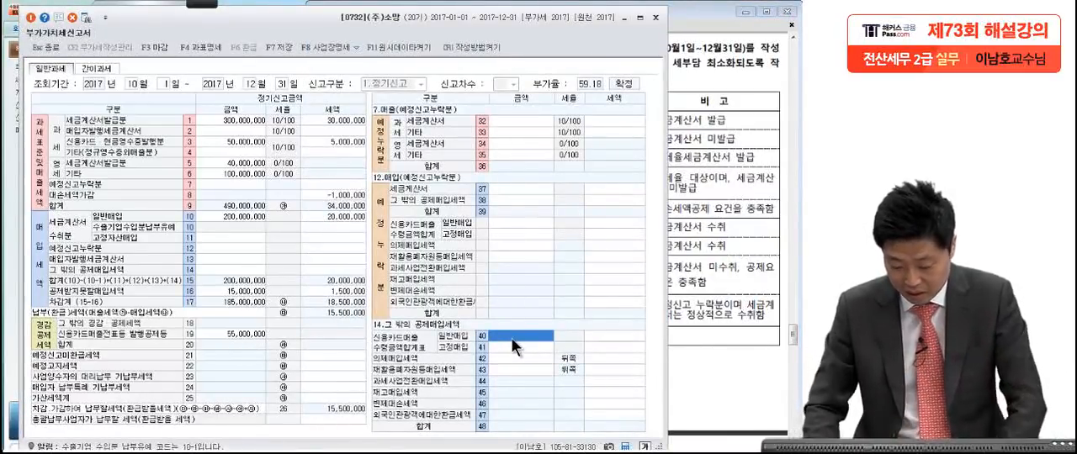
{"action": "type", "text": "7"}
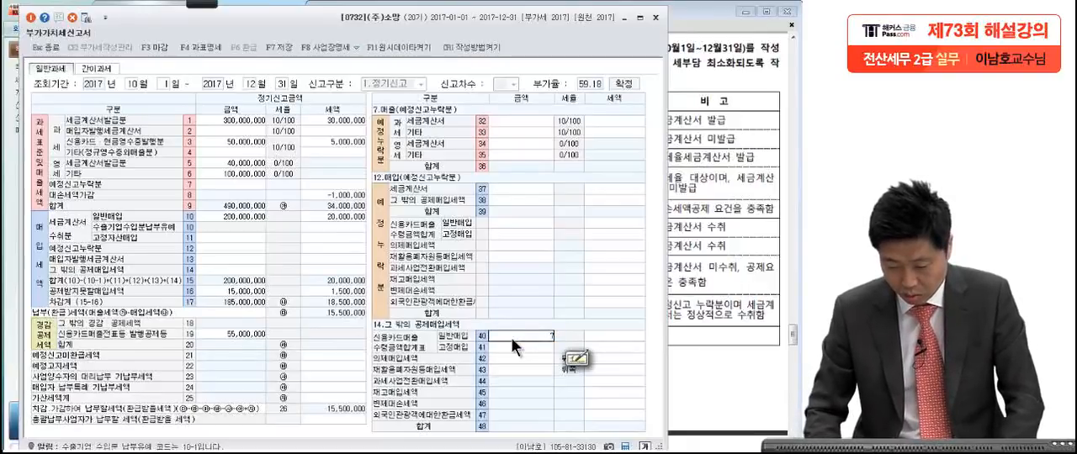
{"action": "left_click", "coordinate": [757, 318]}
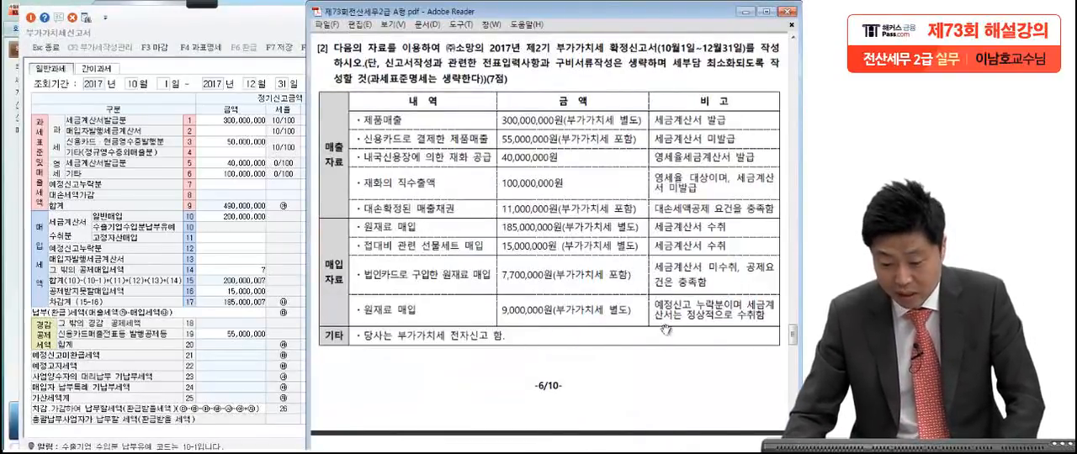
{"action": "left_click", "coordinate": [250, 361]}
{"action": "left_click", "coordinate": [507, 336]}
{"action": "key", "text": "BackSpace"}
{"action": "type", "text": "7,000"}
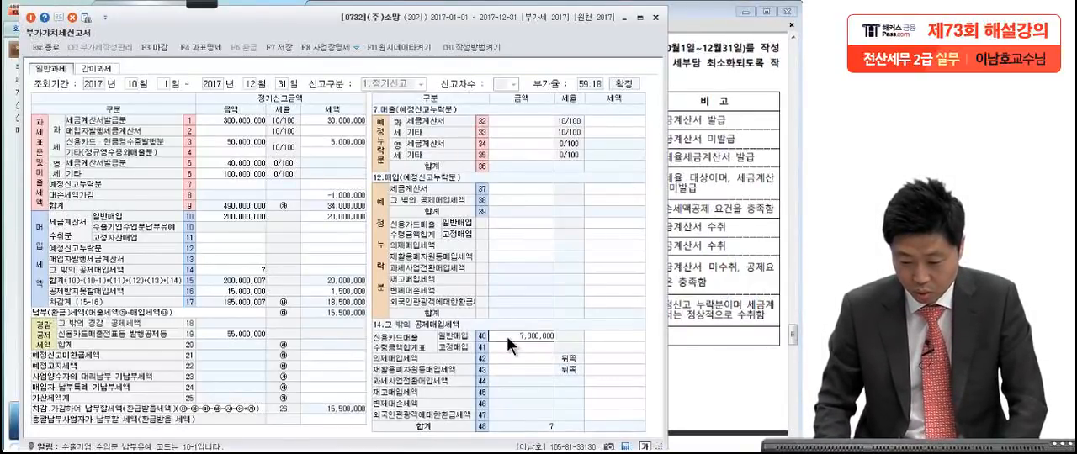
{"action": "key", "text": "Return"}
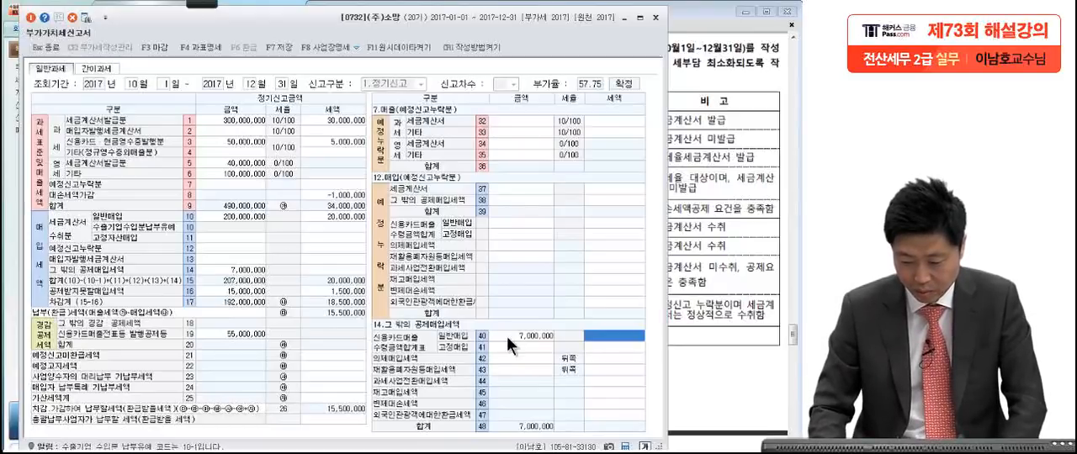
{"action": "type", "text": "7000000"}
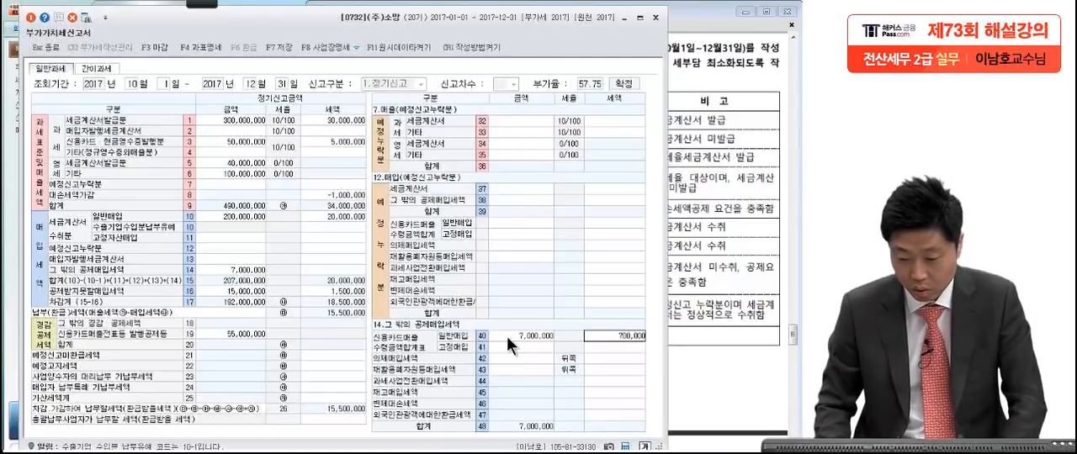
{"action": "key", "text": "Return"}
Step: Enter the omitted 원재료 매입 under 매입(예정신고누락분) 세금계산서, with amount 9,000,000 and tax 900,000
{"action": "left_click", "coordinate": [690, 269]}
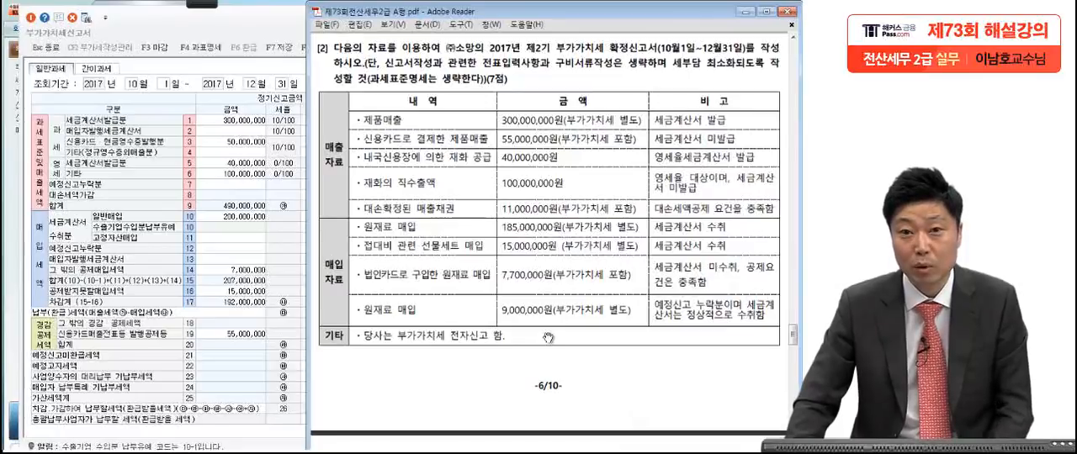
{"action": "left_click", "coordinate": [42, 273]}
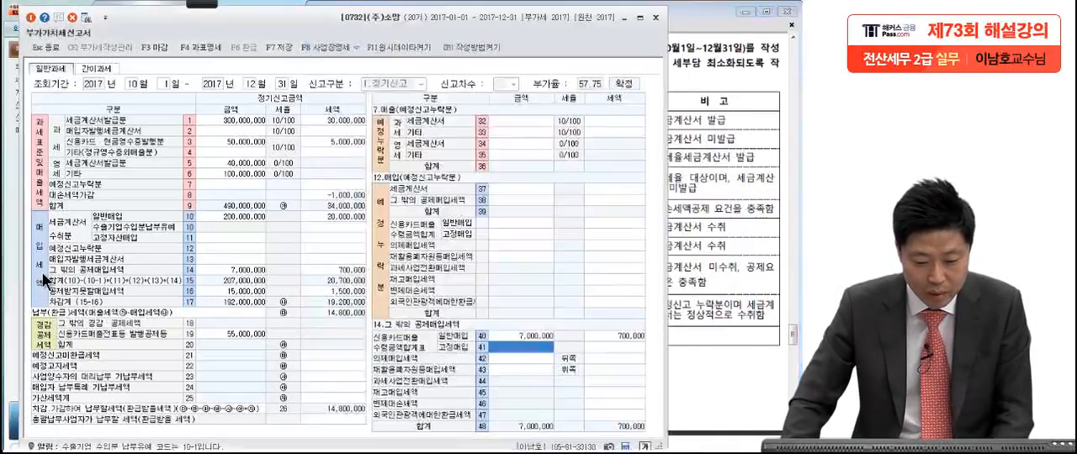
{"action": "left_click", "coordinate": [199, 248]}
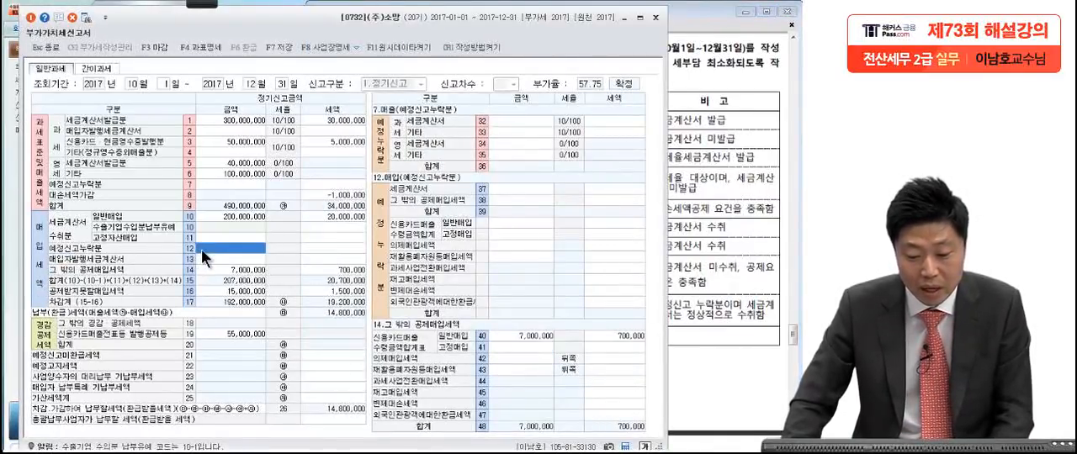
{"action": "left_click", "coordinate": [303, 248]}
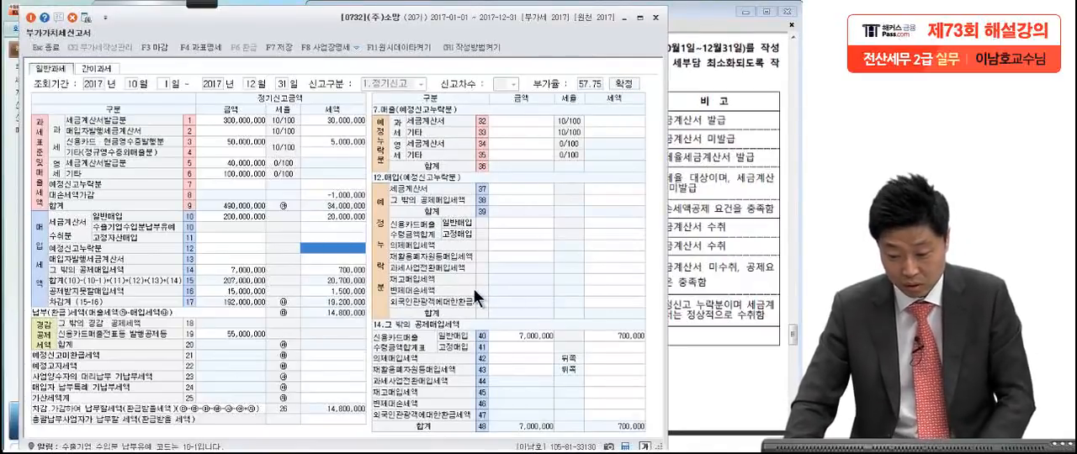
{"action": "left_click", "coordinate": [498, 189]}
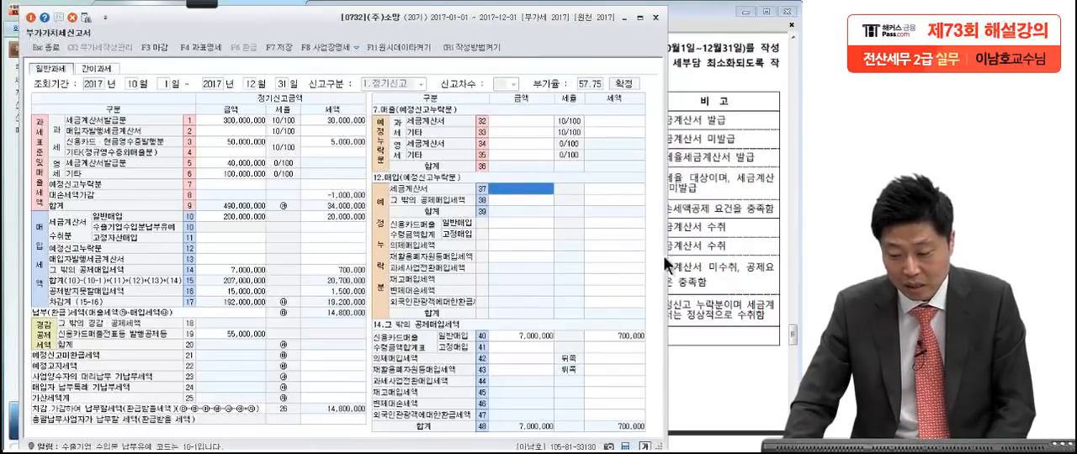
{"action": "left_click", "coordinate": [664, 259]}
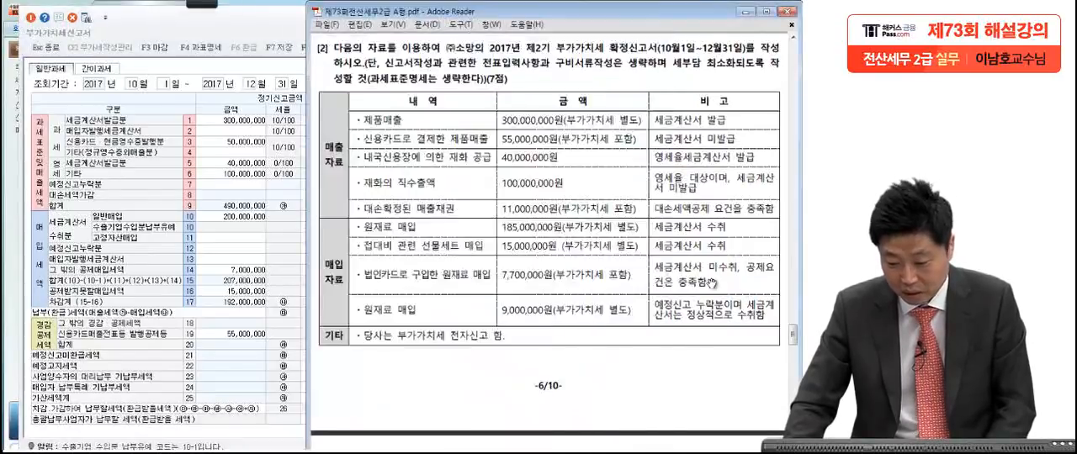
{"action": "left_click", "coordinate": [286, 263]}
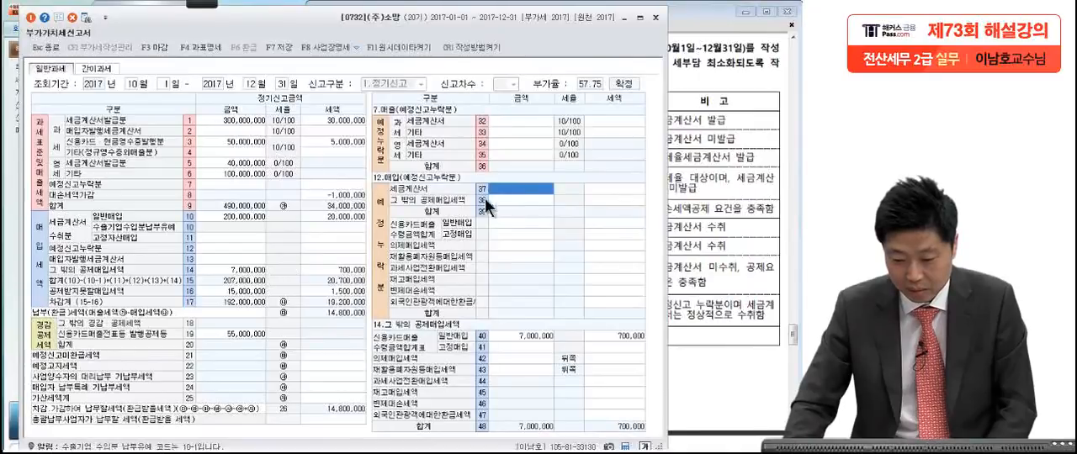
{"action": "type", "text": "9000000"}
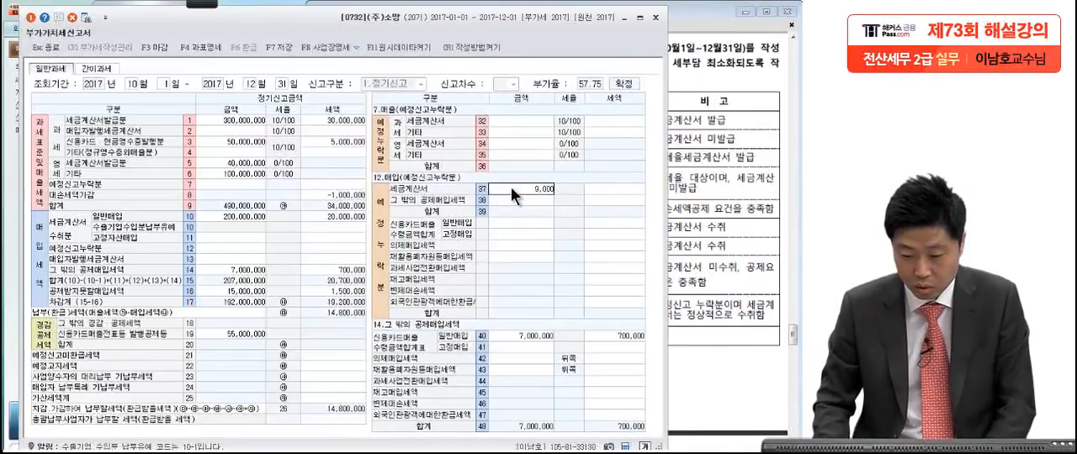
{"action": "key", "text": "Return"}
{"action": "type", "text": "9,000,0"}
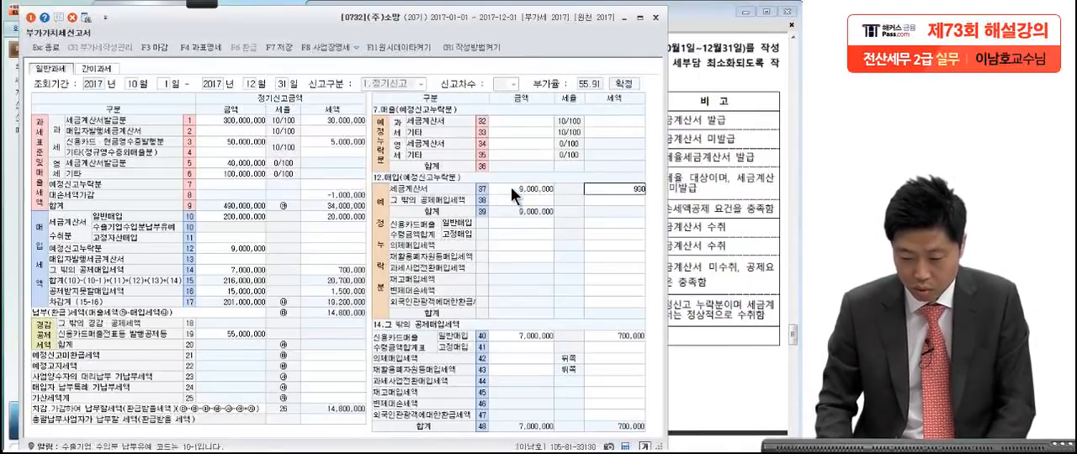
{"action": "type", "text": "0"}
{"action": "key", "text": "Return"}
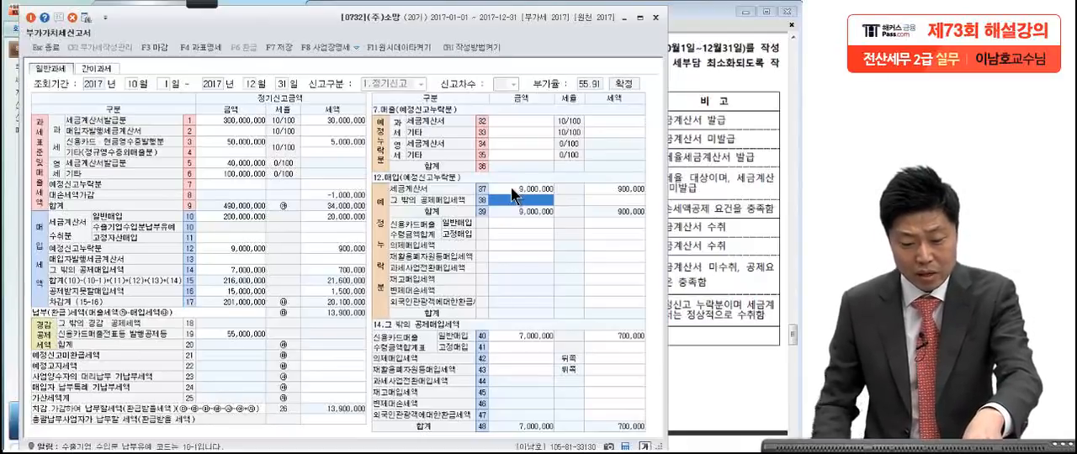
Step: Check the 예정신고누락분 and deduction lines against the exam data, and enter 10,000 as the 전자신고세액공제 tax
{"action": "left_click", "coordinate": [243, 185]}
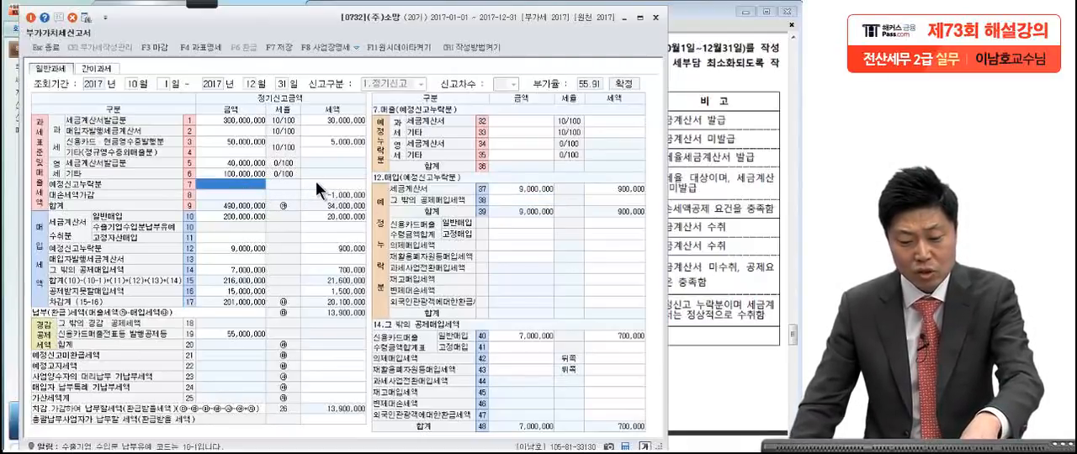
{"action": "left_click", "coordinate": [315, 182]}
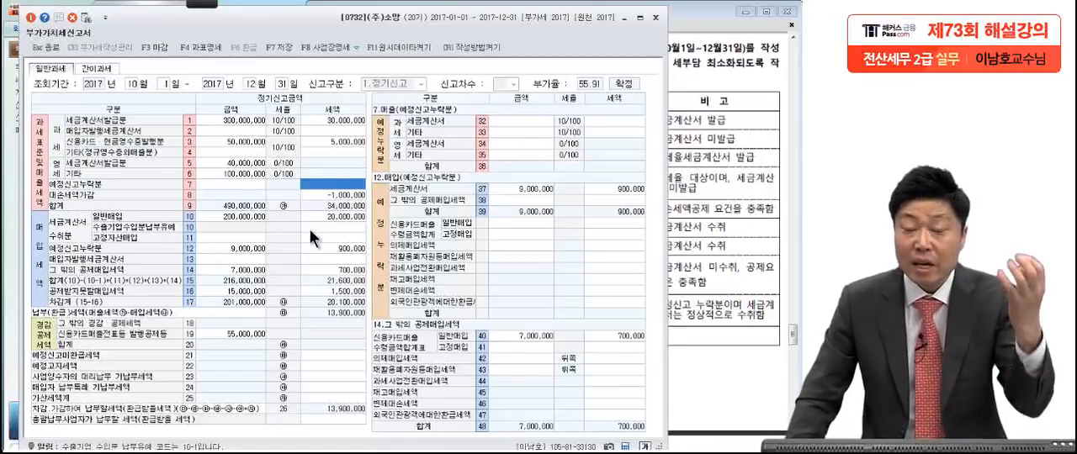
{"action": "left_click", "coordinate": [217, 270]}
{"action": "left_click", "coordinate": [224, 292]}
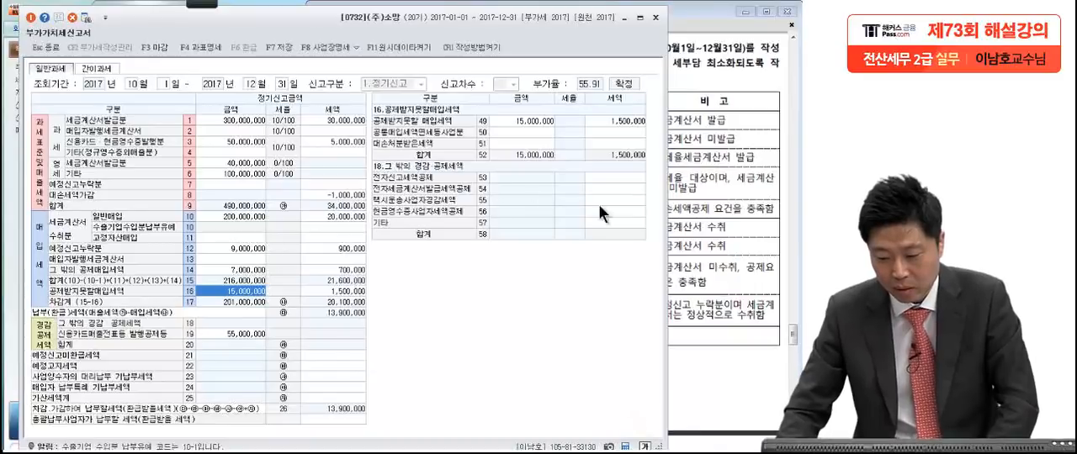
{"action": "left_click", "coordinate": [723, 251]}
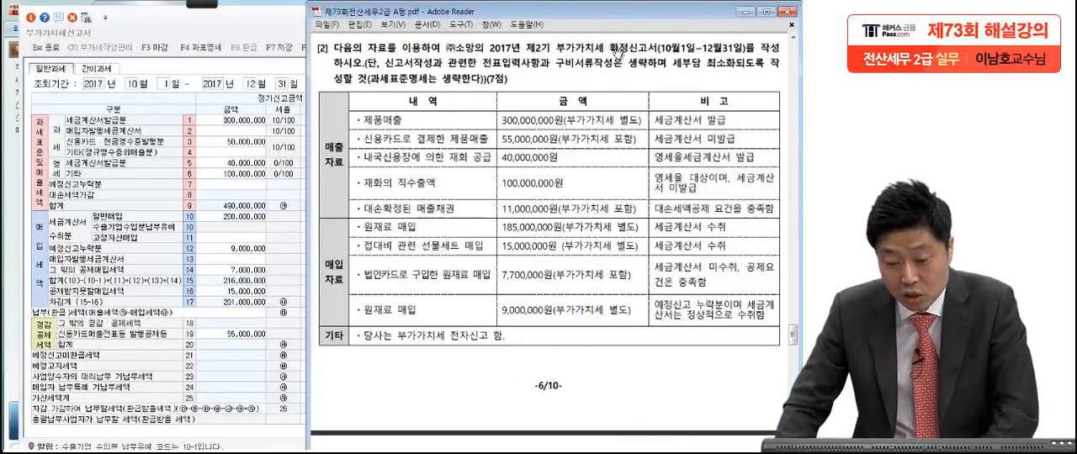
{"action": "left_click", "coordinate": [229, 332]}
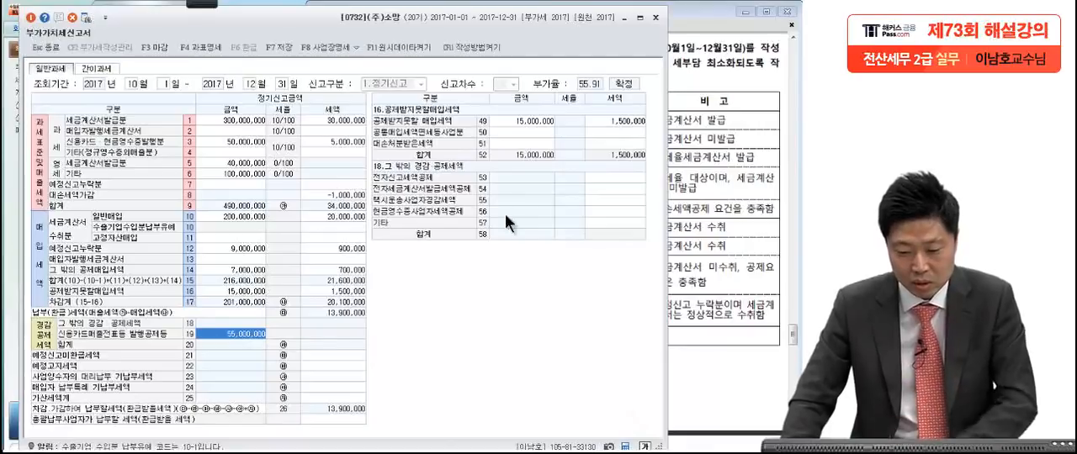
{"action": "left_click", "coordinate": [606, 178]}
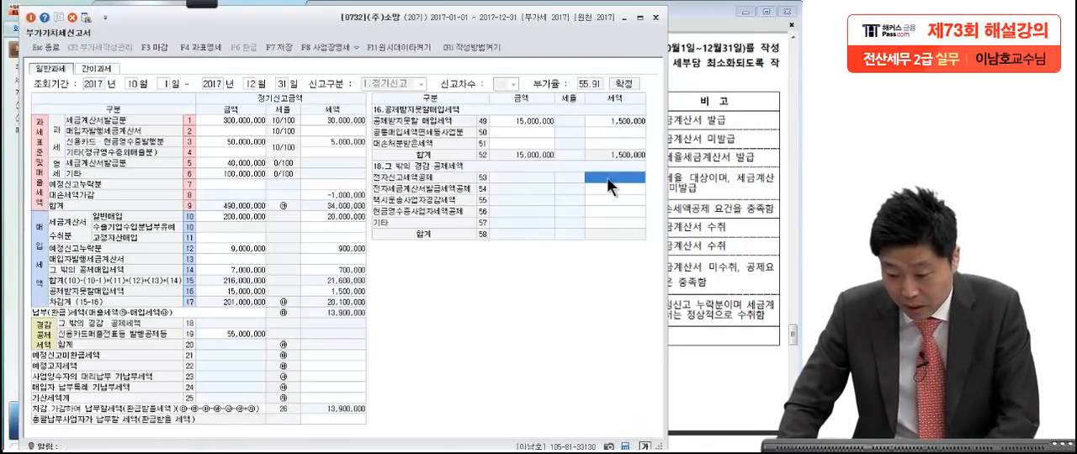
{"action": "type", "text": "100"}
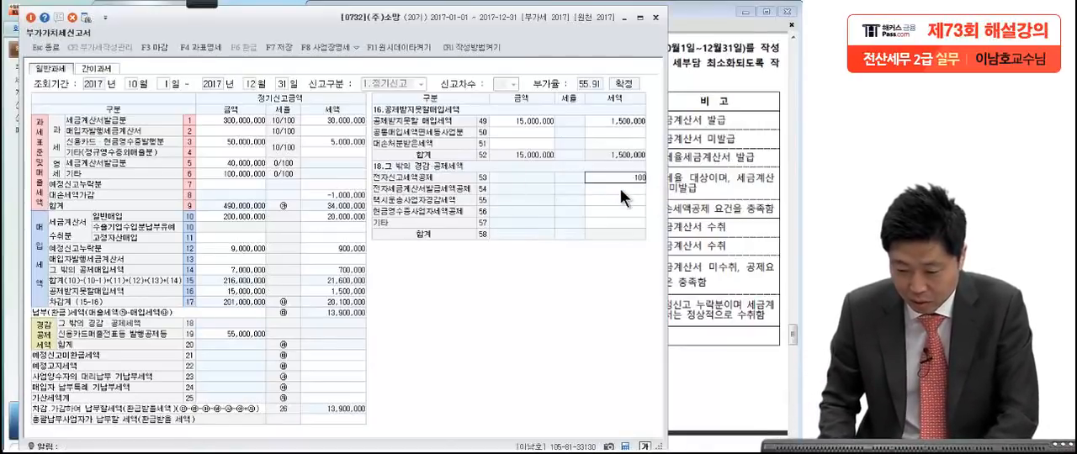
{"action": "key", "text": "Return"}
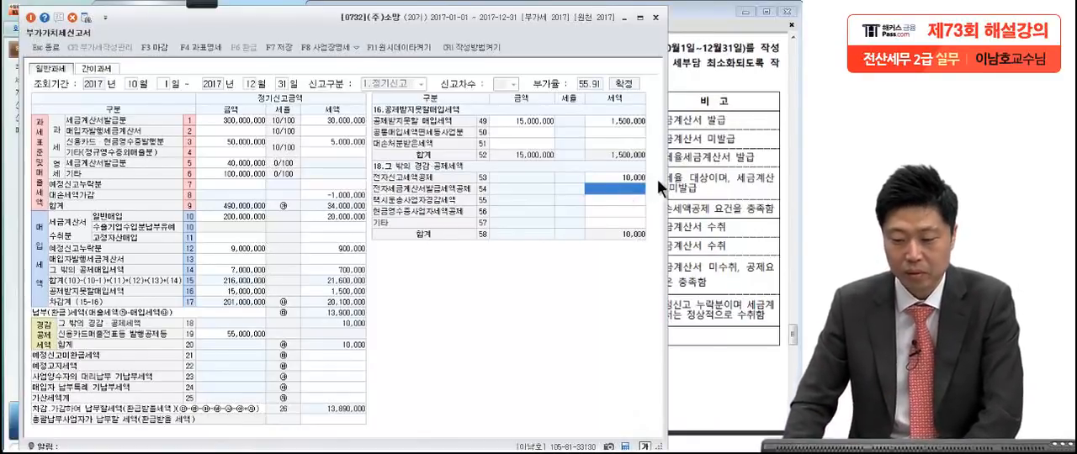
Step: Close the 부가가치세신고서 and save its data
{"action": "left_click", "coordinate": [655, 18]}
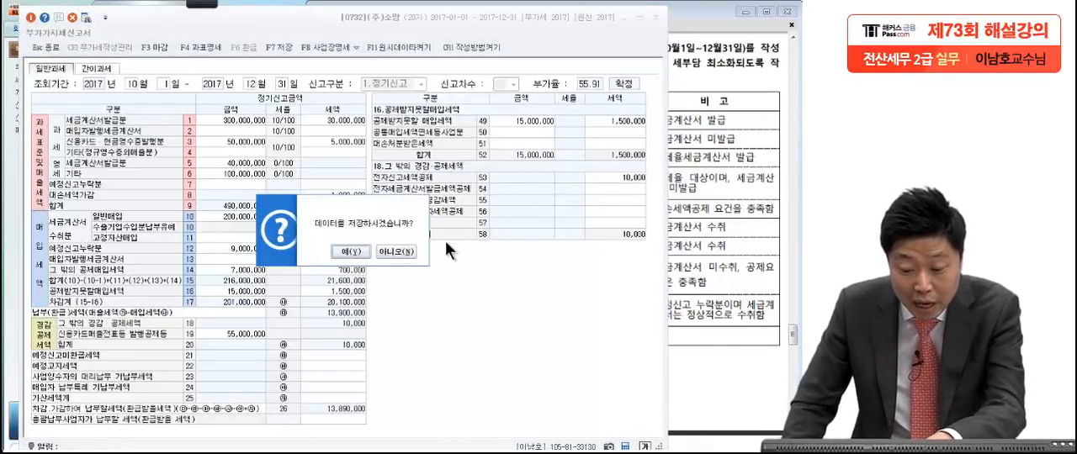
{"action": "left_click", "coordinate": [359, 250]}
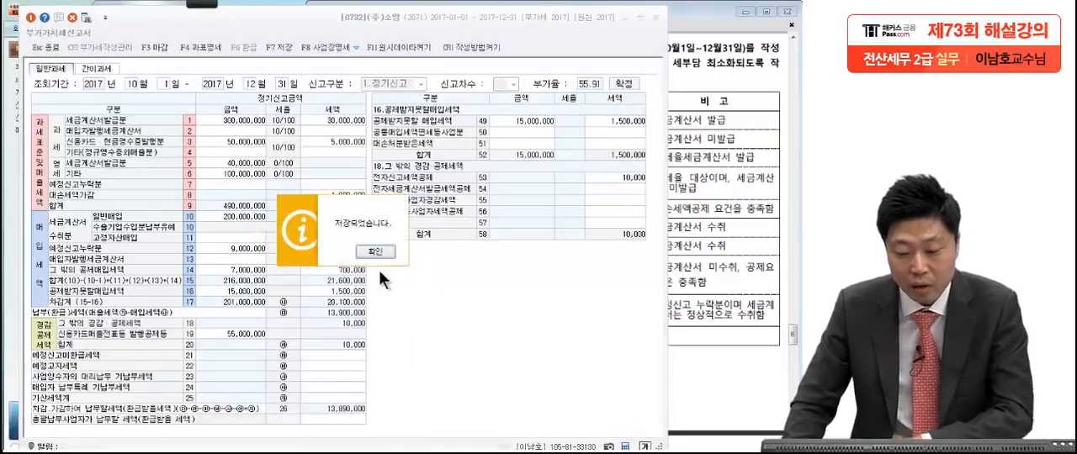
{"action": "left_click", "coordinate": [385, 253]}
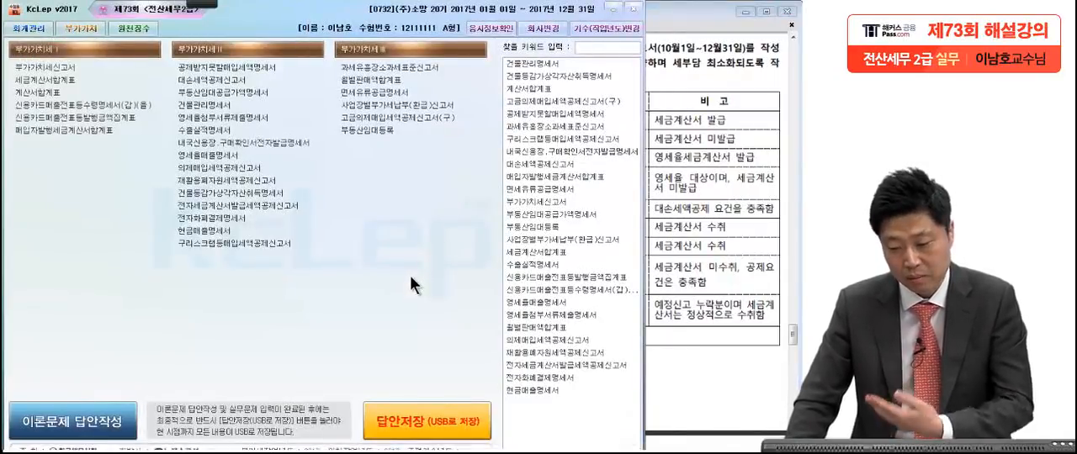
Step: Go to Problem 4 [1] in the exam PDF and pen-mark the loan's lender, amount and period 2015.06.01.~2018.06.30
{"action": "left_click", "coordinate": [701, 250]}
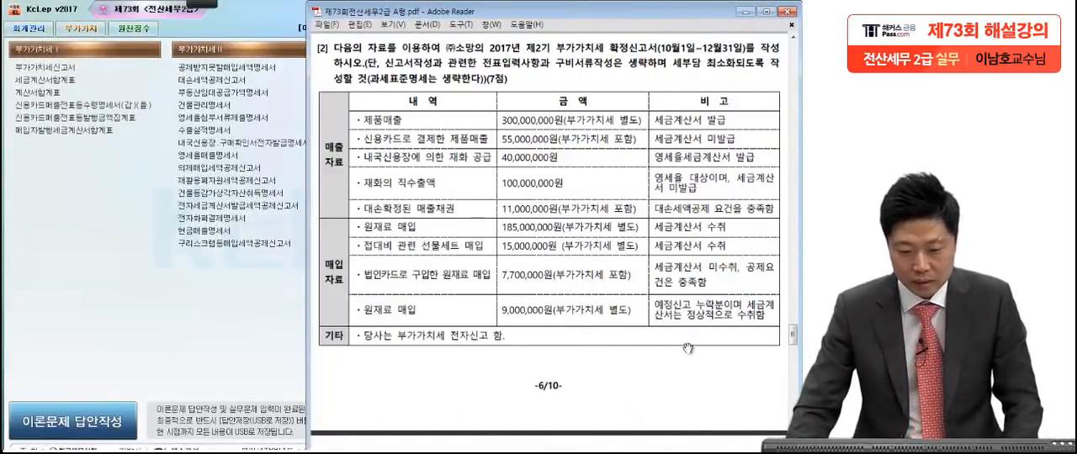
{"action": "scroll", "coordinate": [686, 351], "scroll_direction": "down", "scroll_amount": 10}
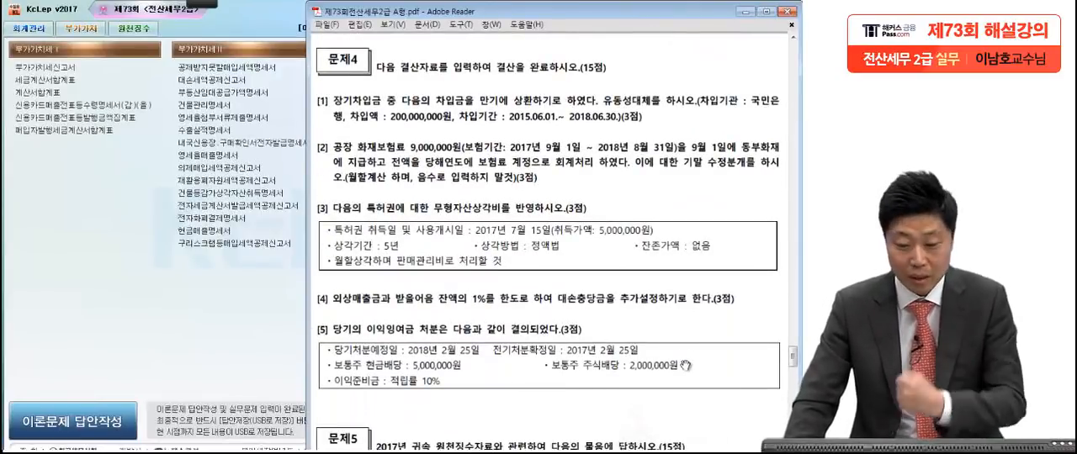
{"action": "scroll", "coordinate": [662, 404], "scroll_direction": "down", "scroll_amount": 2}
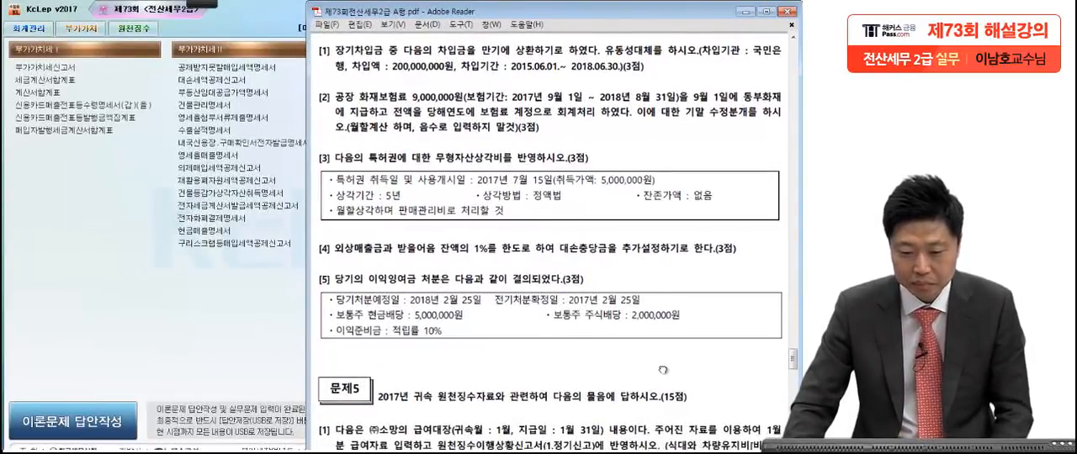
{"action": "left_click", "coordinate": [199, 3]}
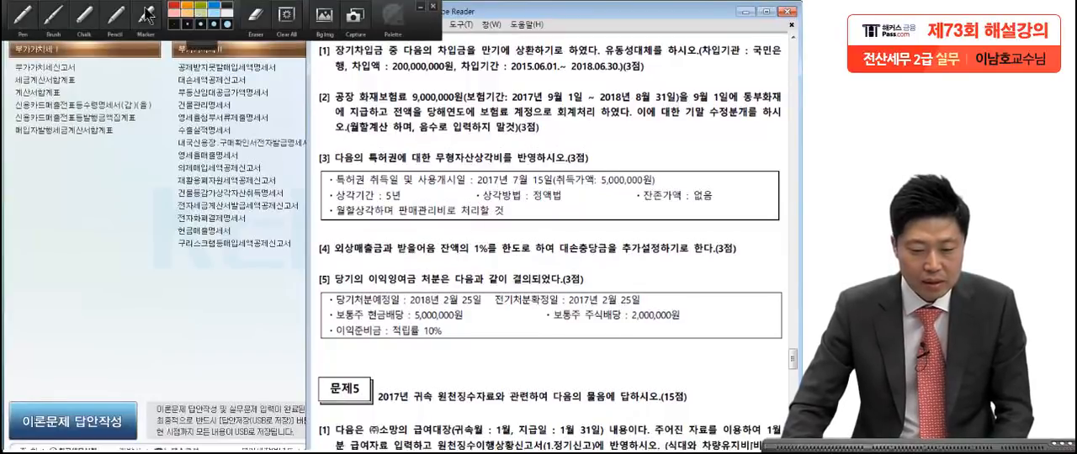
{"action": "left_click", "coordinate": [33, 18]}
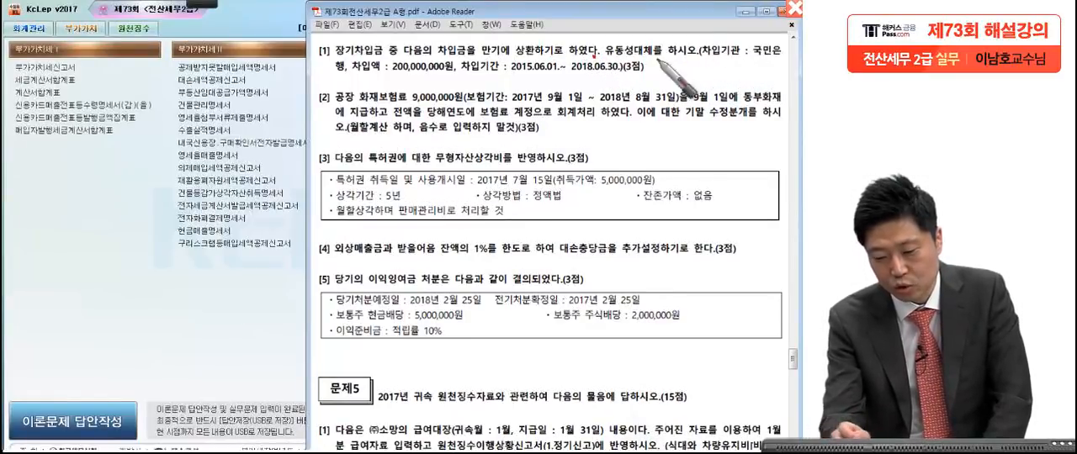
{"action": "left_click_drag", "start_coordinate": [325, 74], "coordinate": [337, 75]}
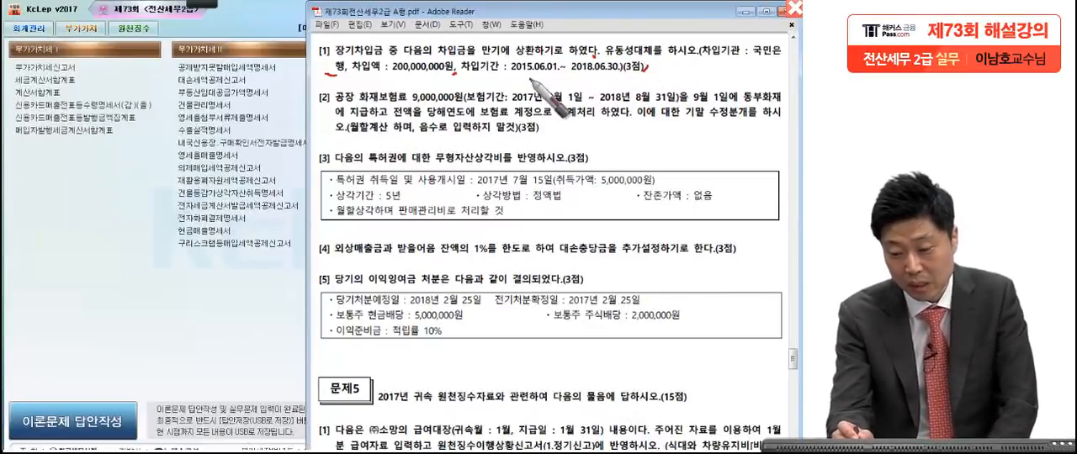
{"action": "left_click_drag", "start_coordinate": [499, 74], "coordinate": [624, 73]}
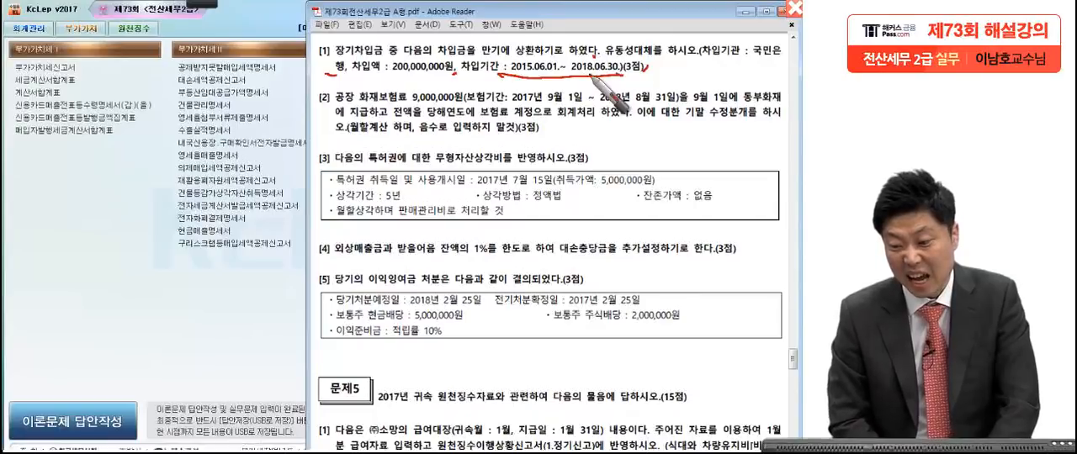
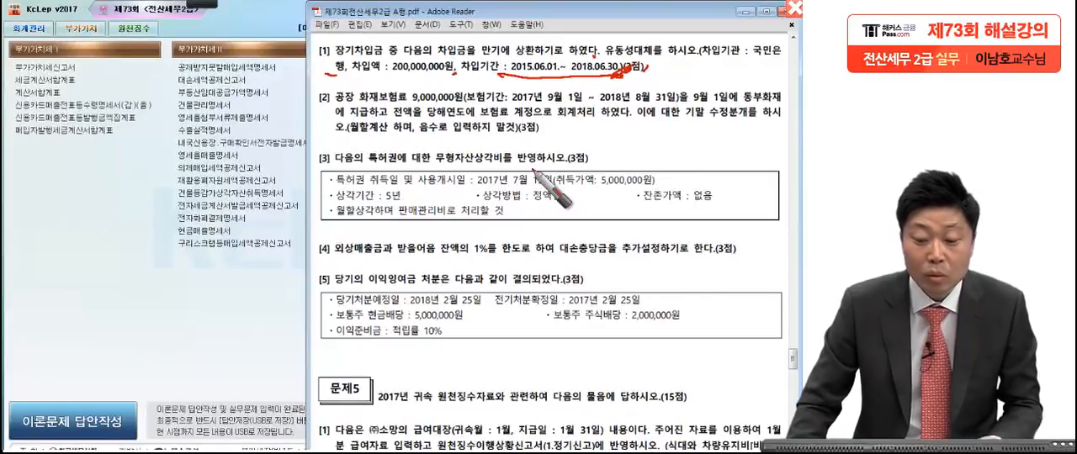
Step: Open 일반전표입력 in the accounting section and set the voucher date to December 31, 2017
{"action": "left_click", "coordinate": [27, 28]}
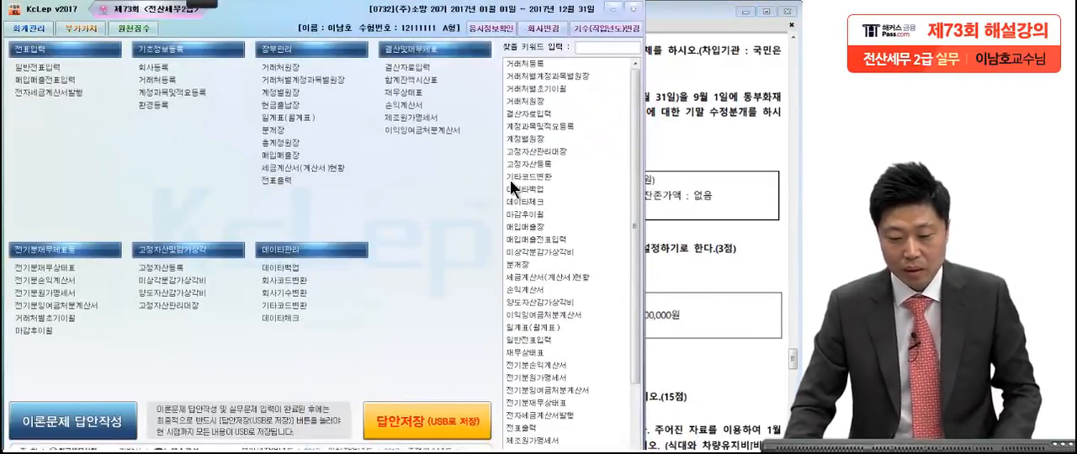
{"action": "left_click", "coordinate": [46, 67]}
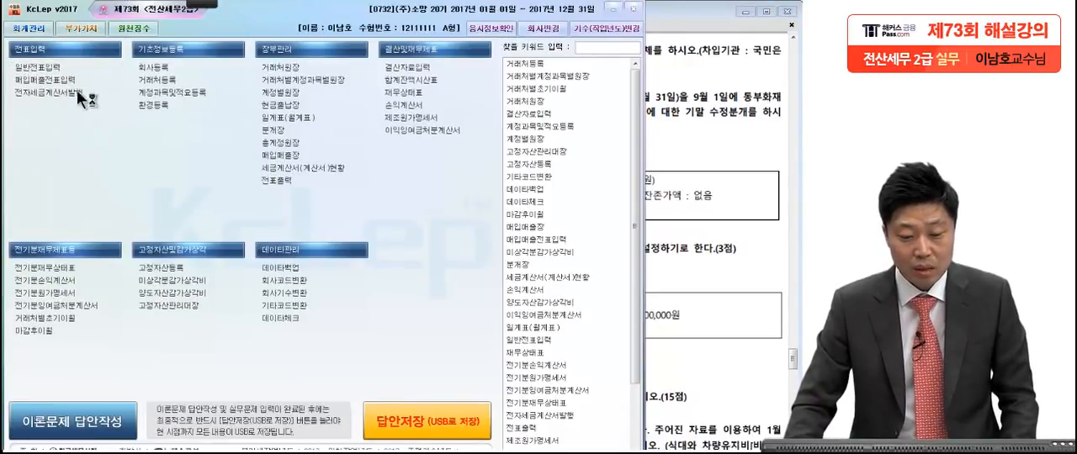
{"action": "type", "text": "1"}
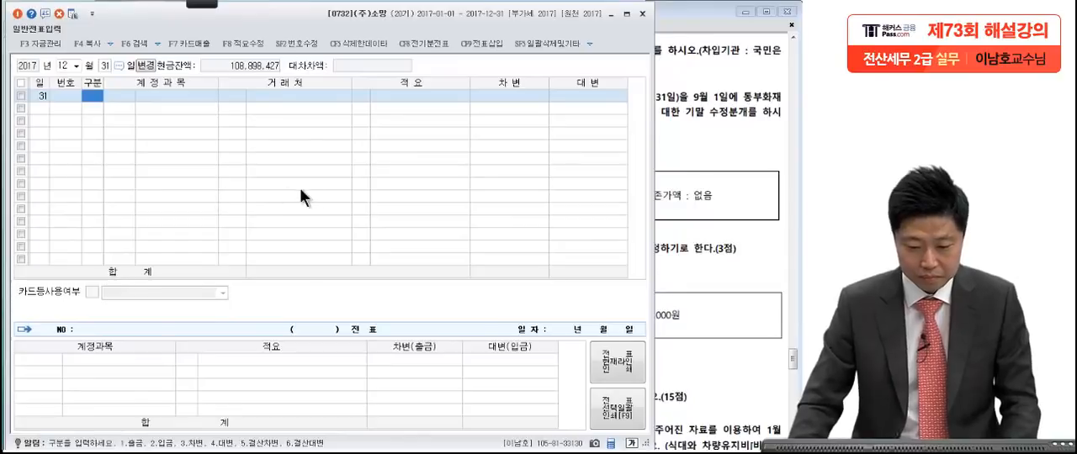
{"action": "type", "text": "2313"}
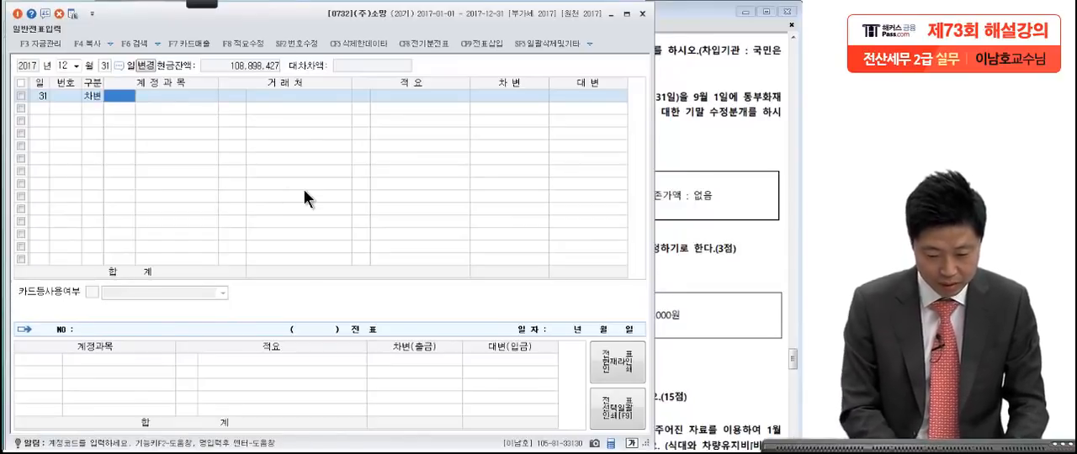
{"action": "type", "text": "장기차"}
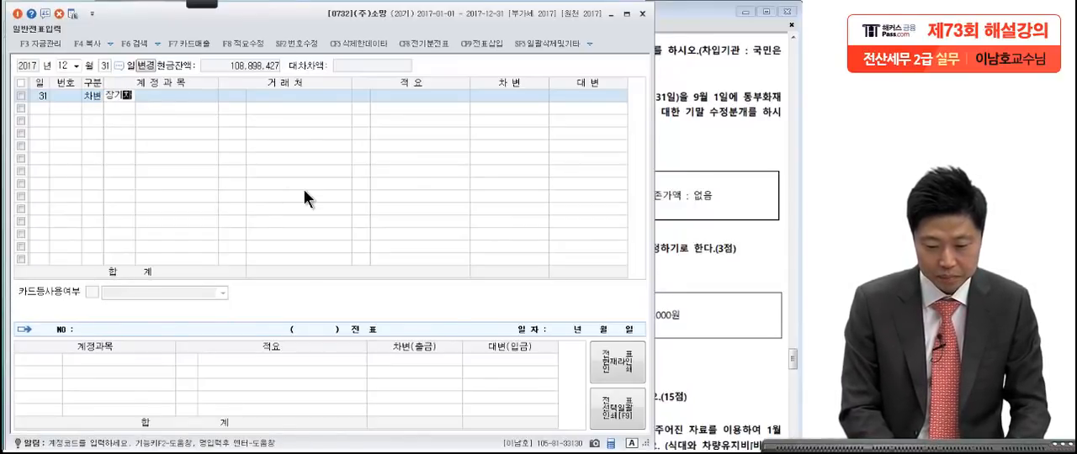
Step: Start a 차변 line for 장기차입금 with 국민은행 as the 거래처
{"action": "key", "text": "Return"}
{"action": "key", "text": "Return"}
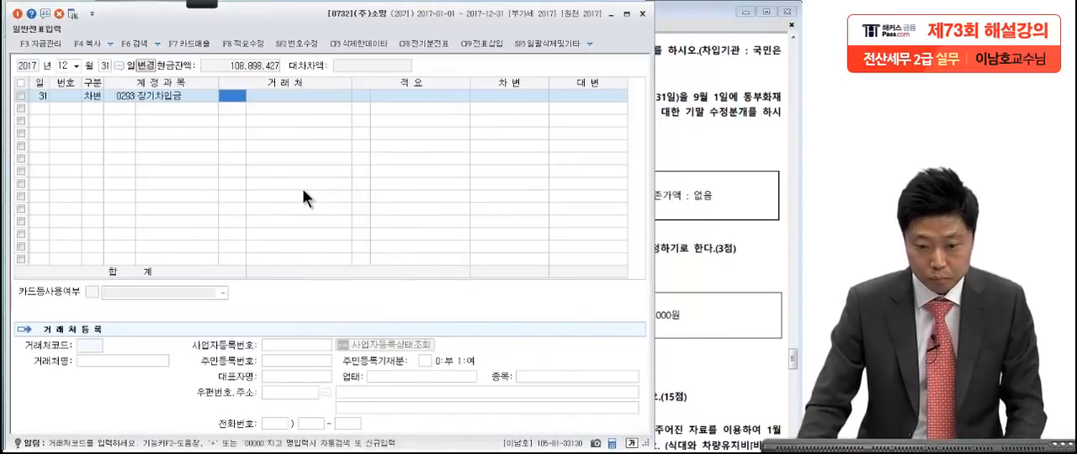
{"action": "key", "text": "F2"}
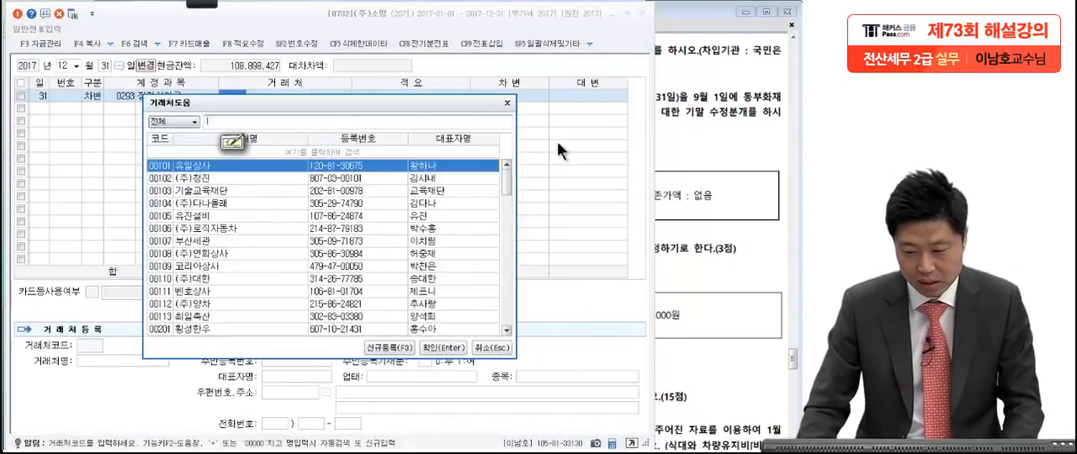
{"action": "type", "text": "국민"}
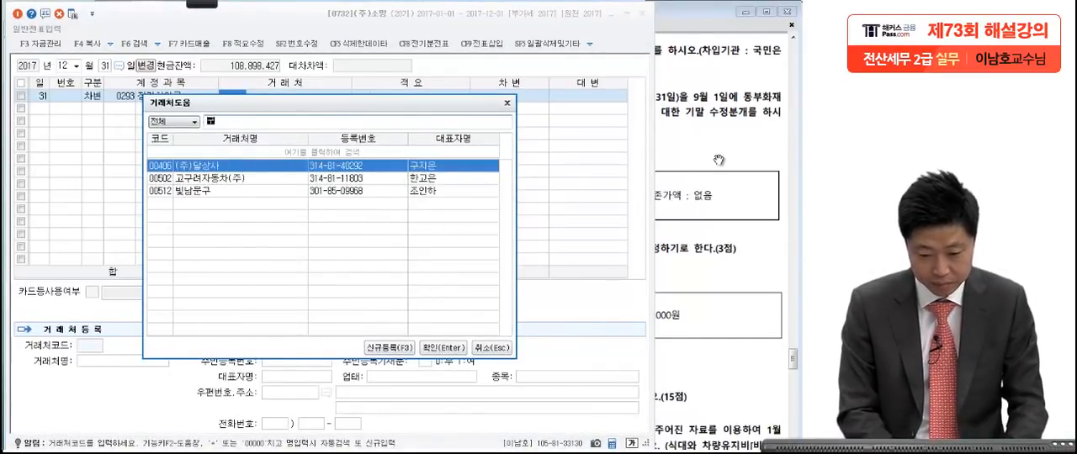
{"action": "key", "text": "Return"}
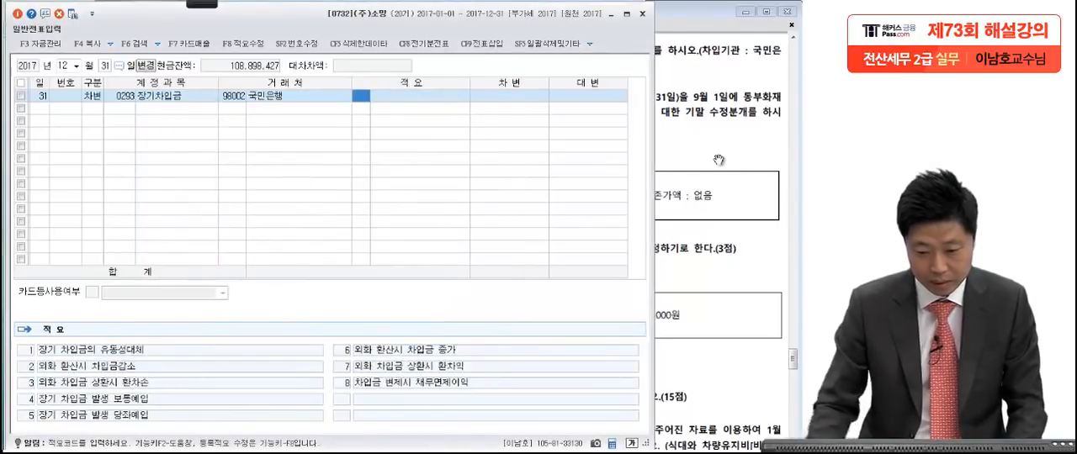
Step: Check the loan amount in the exam PDF and enter 200,000,000 as the 차변 amount of the 장기차입금 line
{"action": "left_click", "coordinate": [734, 124]}
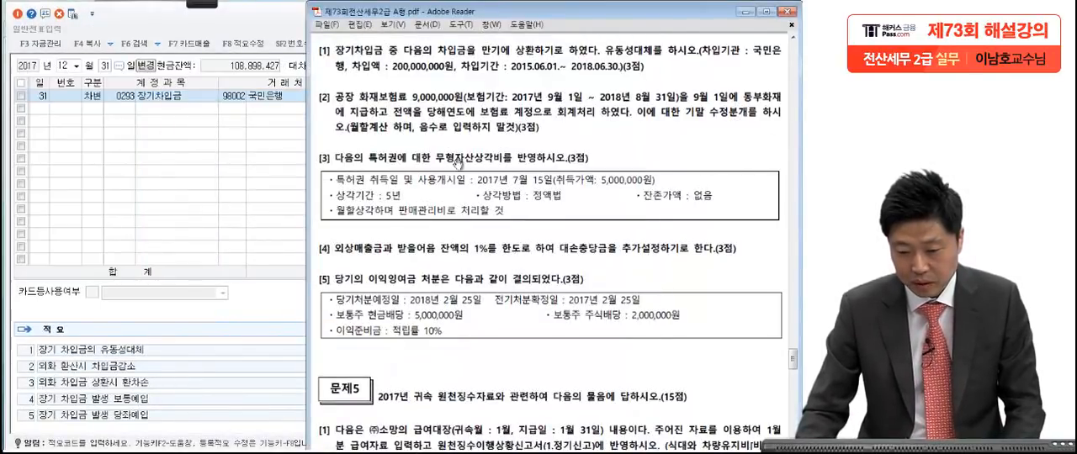
{"action": "left_click", "coordinate": [213, 177]}
{"action": "key", "text": "Return"}
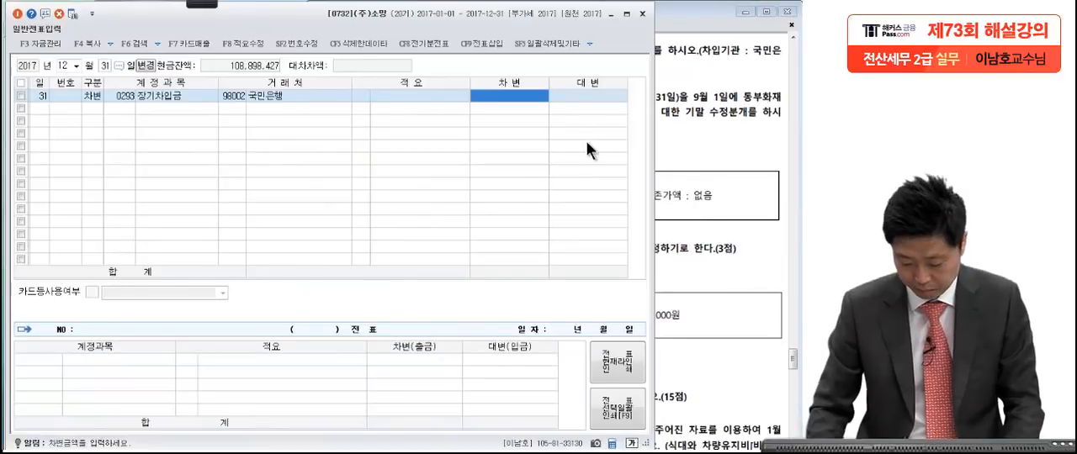
{"action": "type", "text": "200,000,000"}
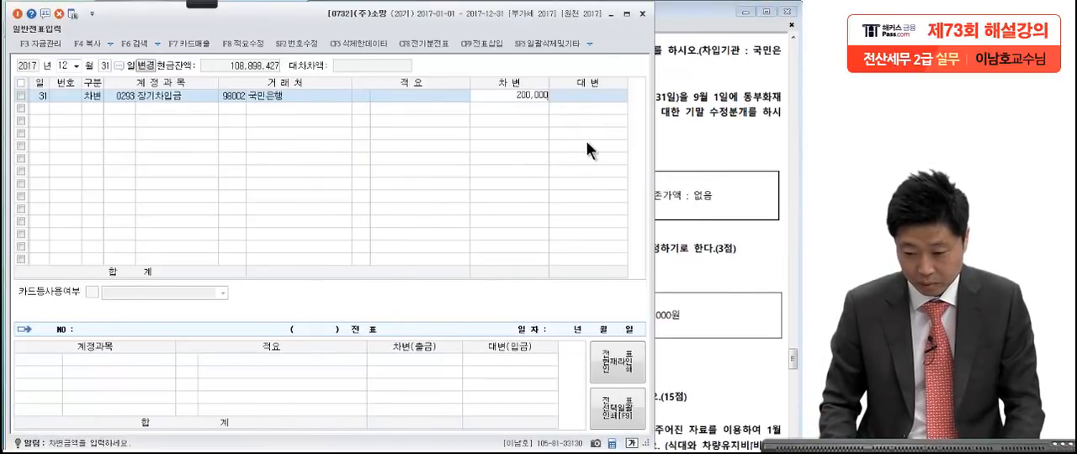
{"action": "key", "text": "Return"}
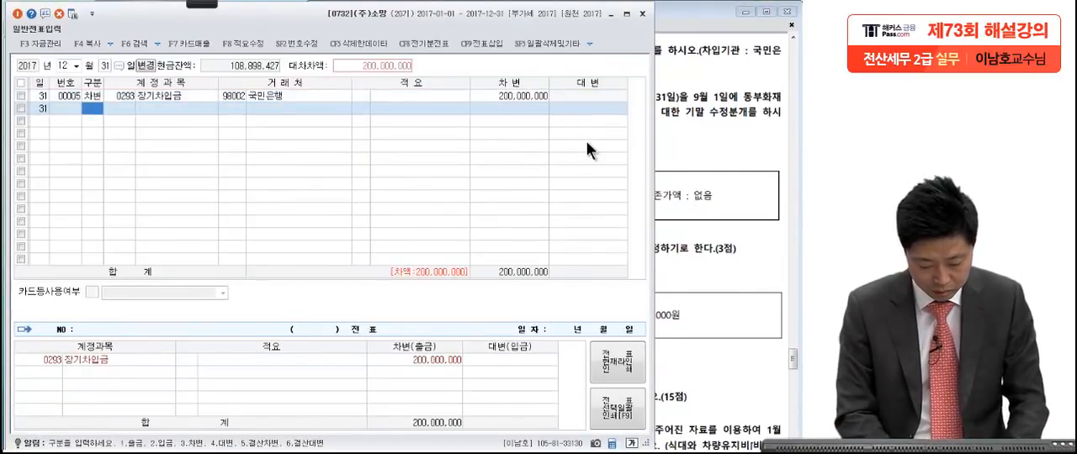
Step: Add the balancing 대변 line for 유동성장기부채 with 국민은행 as the 거래처 and 200,000,000 as the amount
{"action": "type", "text": "4"}
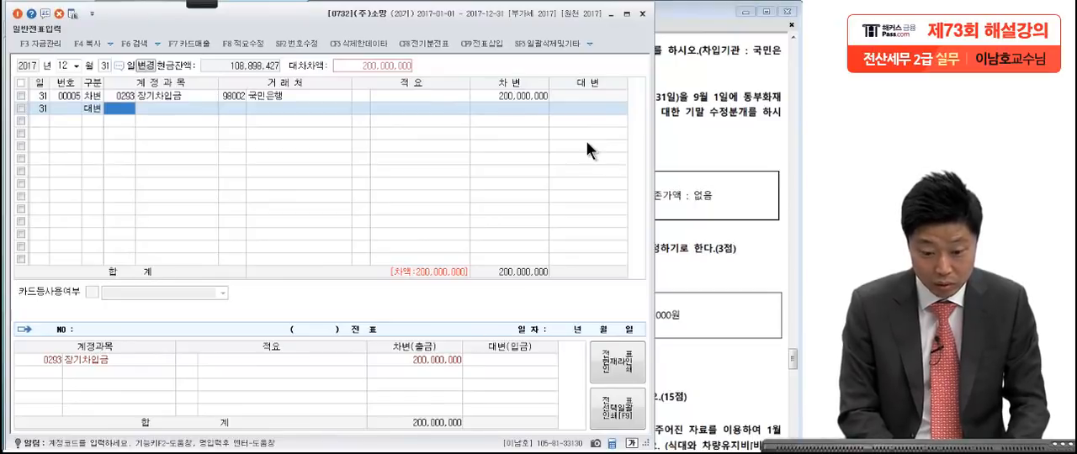
{"action": "type", "text": "유동성"}
{"action": "key", "text": "Return"}
{"action": "key", "text": "Return"}
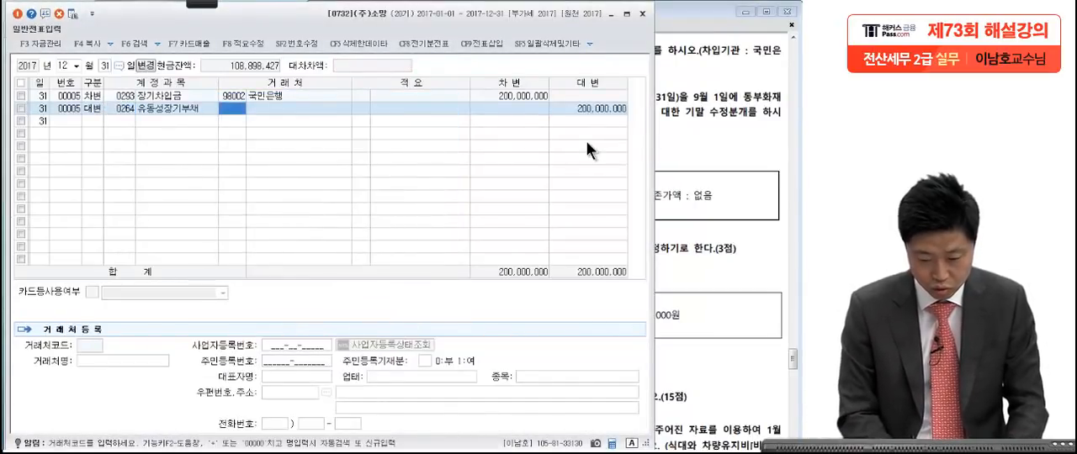
{"action": "type", "text": "국민"}
{"action": "key", "text": "Return"}
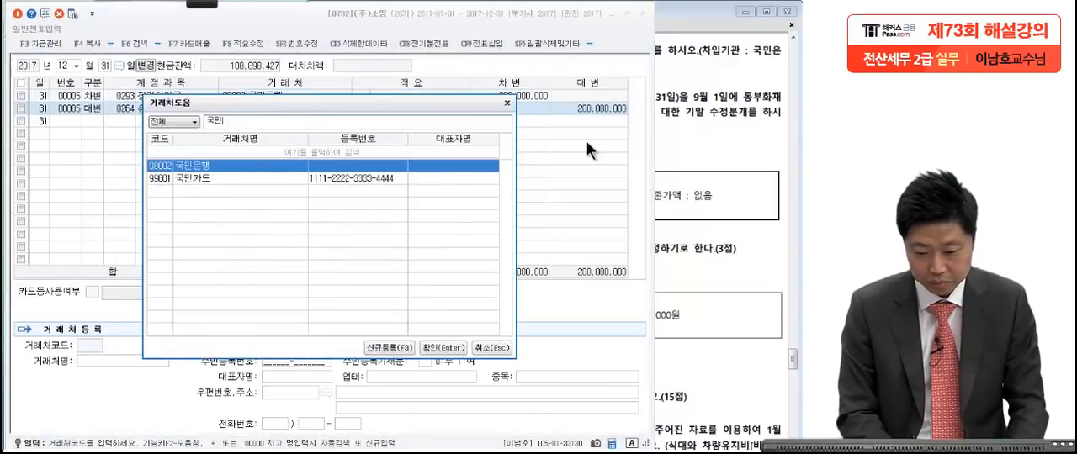
{"action": "key", "text": "Return"}
{"action": "key", "text": "Return"}
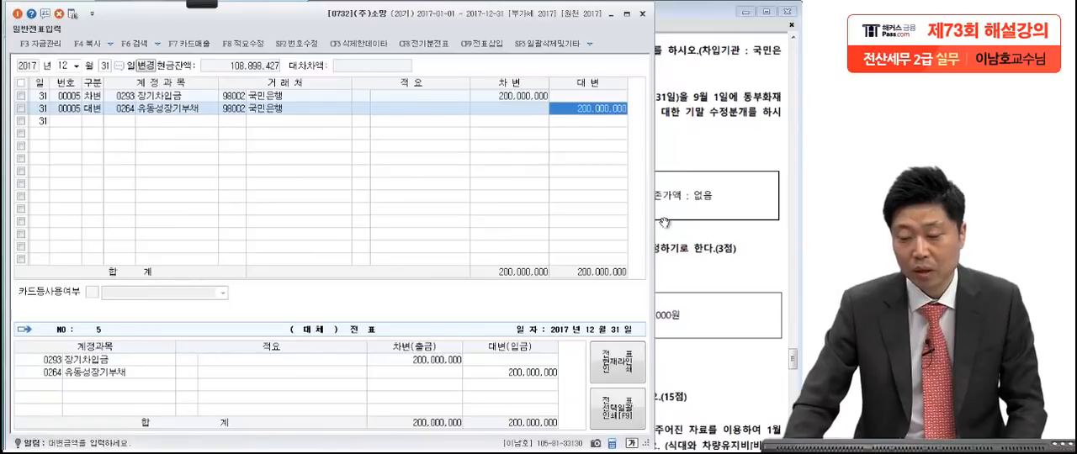
Step: Go to Problem 4 [2] in the exam PDF in Adobe Reader and pen-mark the 화재보험료's insurance period, 보험료 account and 월할계산 condition
{"action": "left_click", "coordinate": [757, 210]}
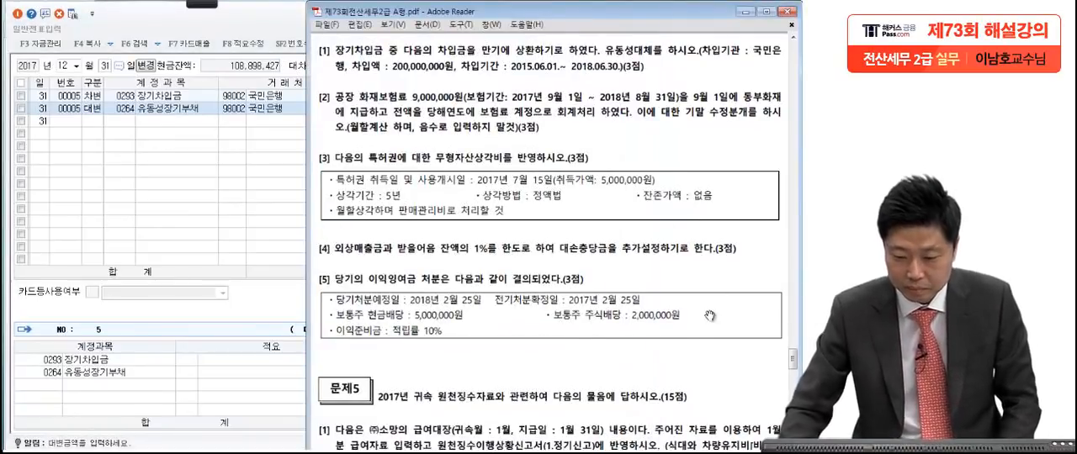
{"action": "left_click_drag", "start_coordinate": [659, 405], "coordinate": [656, 360]}
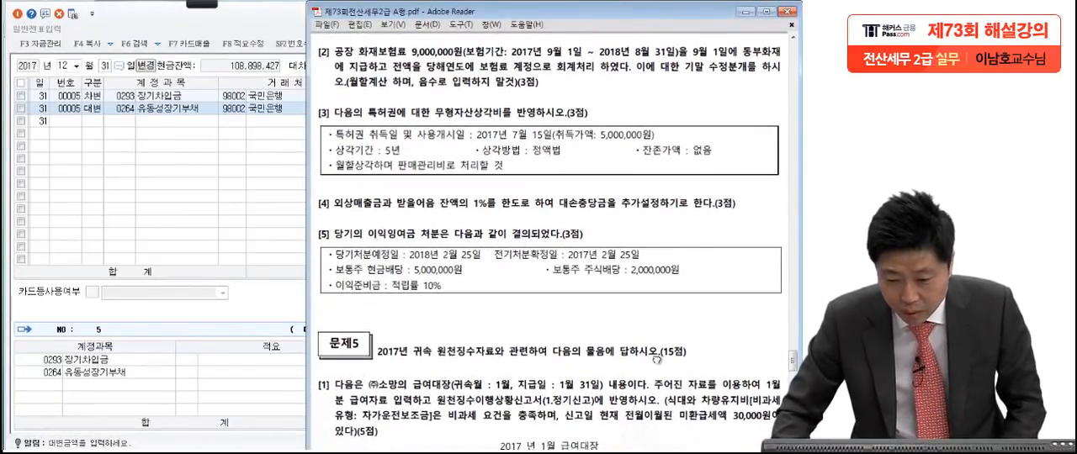
{"action": "mouse_move", "coordinate": [204, 5]}
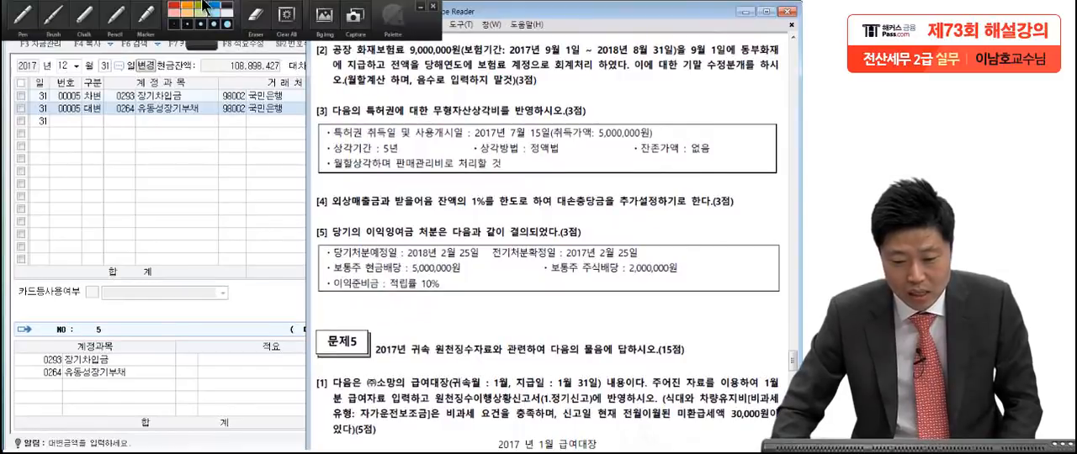
{"action": "left_click", "coordinate": [24, 16]}
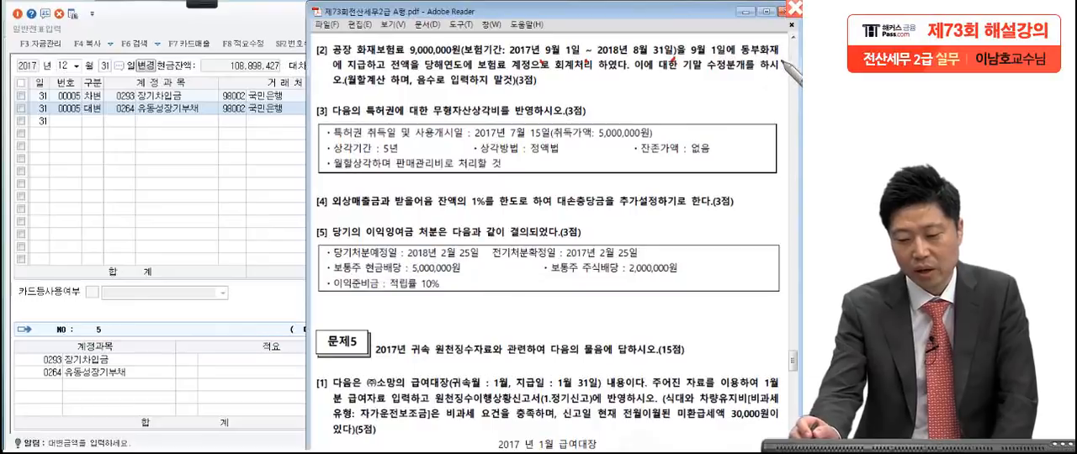
{"action": "left_click_drag", "start_coordinate": [391, 74], "coordinate": [401, 61]}
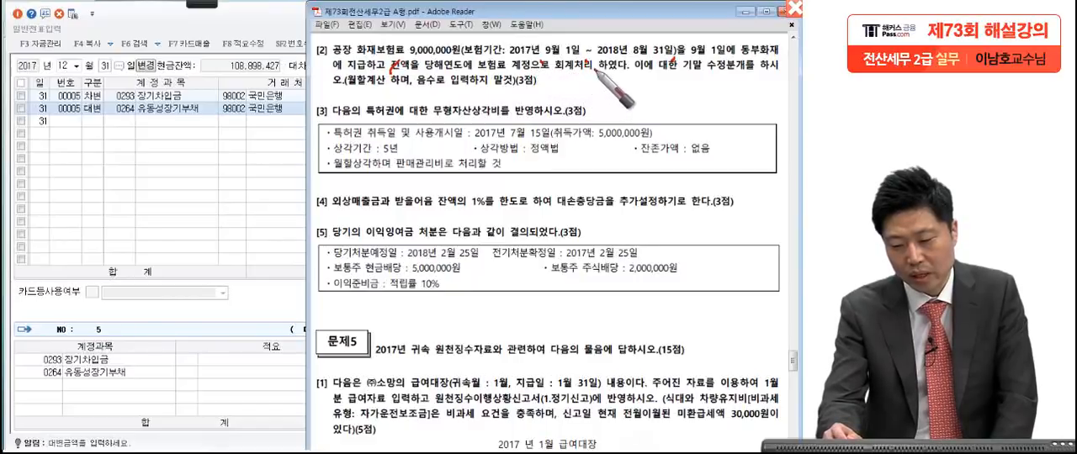
{"action": "left_click_drag", "start_coordinate": [623, 75], "coordinate": [650, 48]}
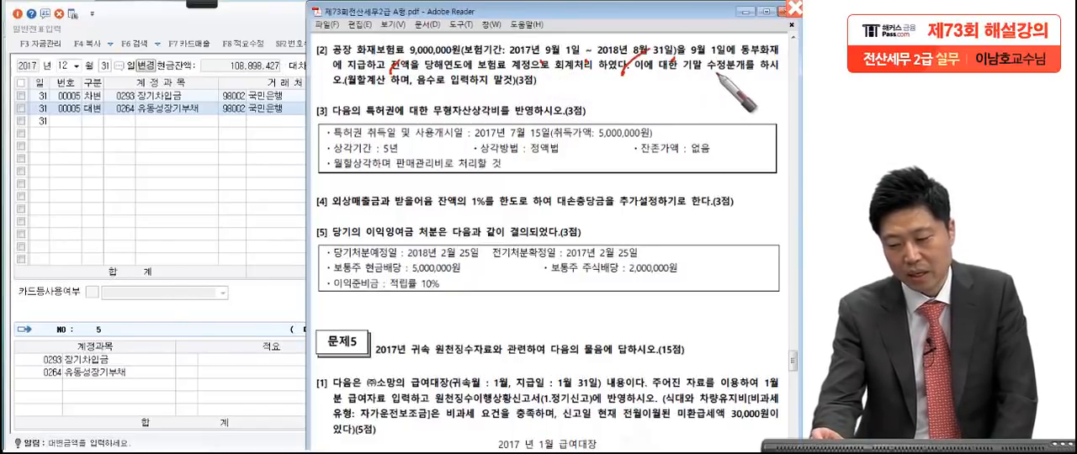
{"action": "left_click", "coordinate": [330, 92]}
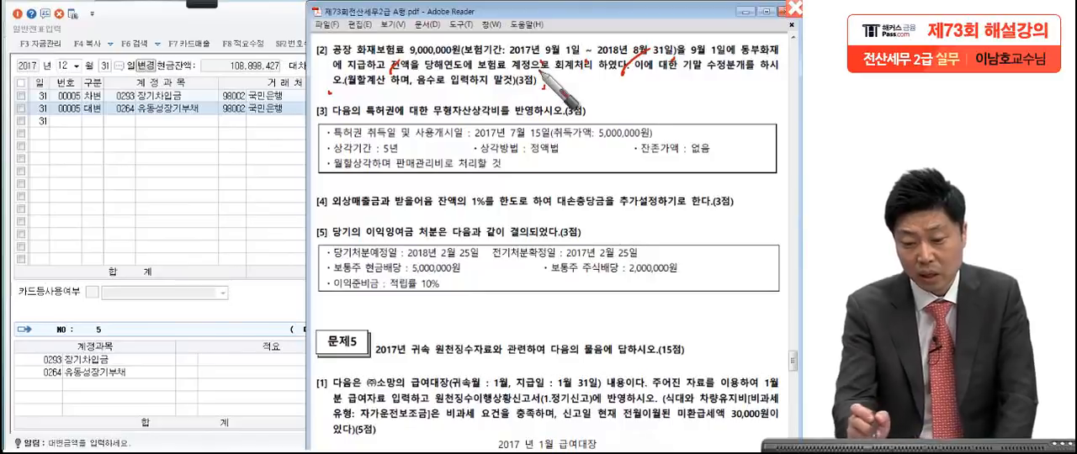
{"action": "mouse_move", "coordinate": [402, 74]}
{"action": "left_mouse_down"}
{"action": "mouse_move", "coordinate": [467, 70]}
{"action": "mouse_move", "coordinate": [456, 88]}
{"action": "left_mouse_up"}
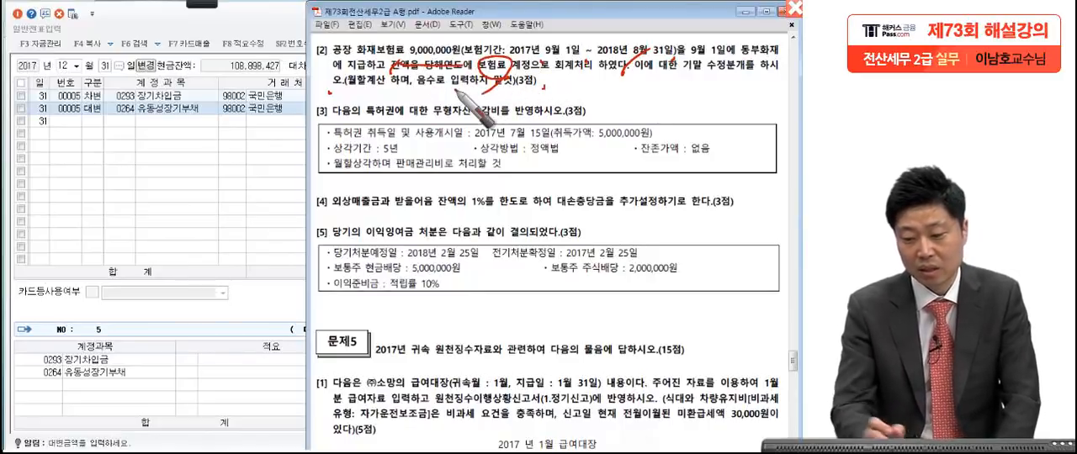
{"action": "left_click_drag", "start_coordinate": [593, 60], "coordinate": [655, 56]}
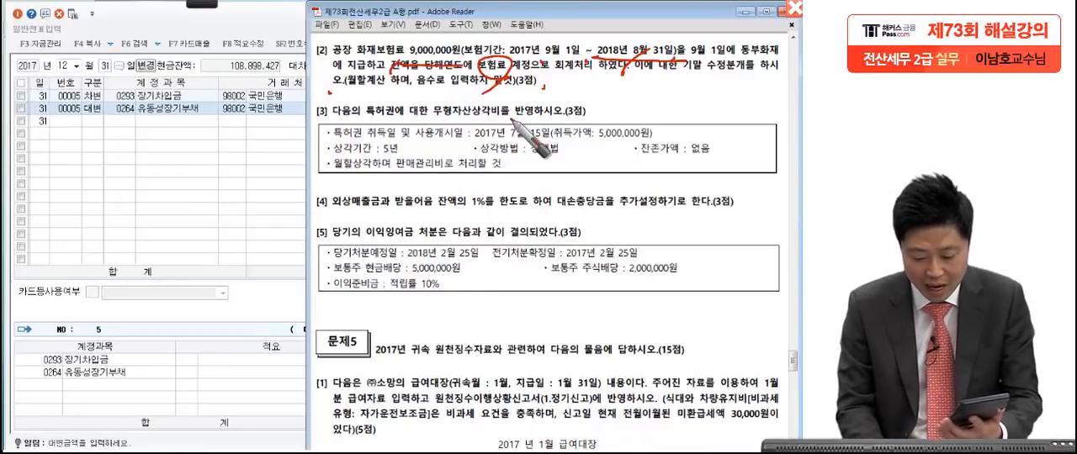
Step: Handwrite the prepaid insurance calculation 750,000 × 8 = 6,000,000 on the screen and circle the result
{"action": "mouse_move", "coordinate": [108, 139]}
{"action": "left_mouse_down"}
{"action": "mouse_move", "coordinate": [105, 196]}
{"action": "mouse_move", "coordinate": [127, 136]}
{"action": "mouse_move", "coordinate": [195, 165]}
{"action": "mouse_move", "coordinate": [250, 169]}
{"action": "left_mouse_up"}
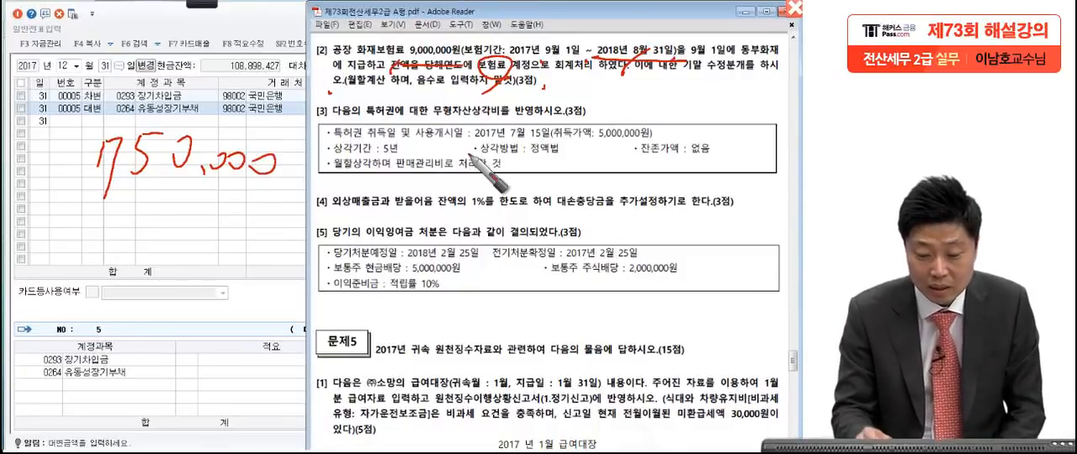
{"action": "left_click_drag", "start_coordinate": [354, 140], "coordinate": [308, 180]}
{"action": "left_click_drag", "start_coordinate": [308, 147], "coordinate": [333, 187]}
{"action": "mouse_move", "coordinate": [406, 133]}
{"action": "left_mouse_down"}
{"action": "mouse_move", "coordinate": [404, 142]}
{"action": "mouse_move", "coordinate": [476, 161]}
{"action": "left_mouse_up"}
{"action": "mouse_move", "coordinate": [619, 195]}
{"action": "left_mouse_down"}
{"action": "mouse_move", "coordinate": [699, 141]}
{"action": "mouse_move", "coordinate": [594, 241]}
{"action": "left_mouse_up"}
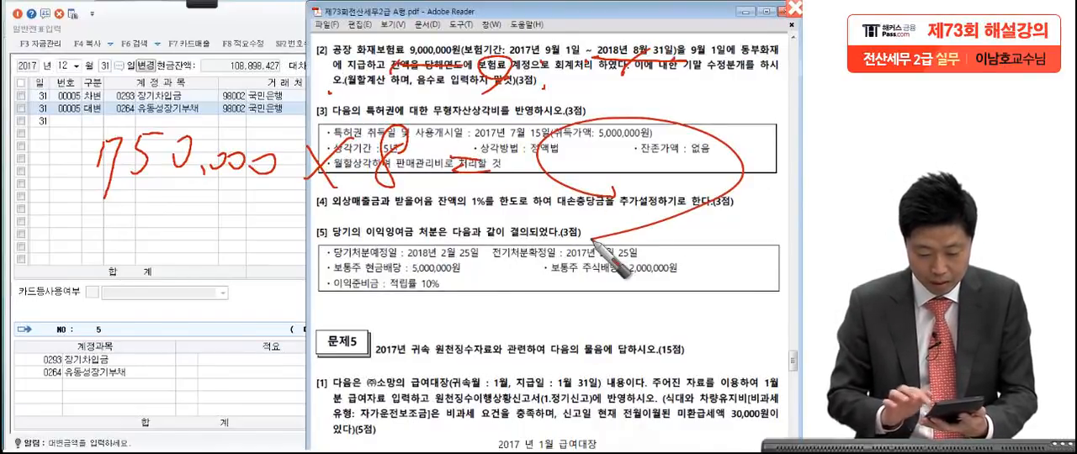
{"action": "mouse_move", "coordinate": [589, 128]}
{"action": "left_mouse_down"}
{"action": "mouse_move", "coordinate": [576, 160]}
{"action": "mouse_move", "coordinate": [705, 165]}
{"action": "mouse_move", "coordinate": [679, 163]}
{"action": "left_mouse_up"}
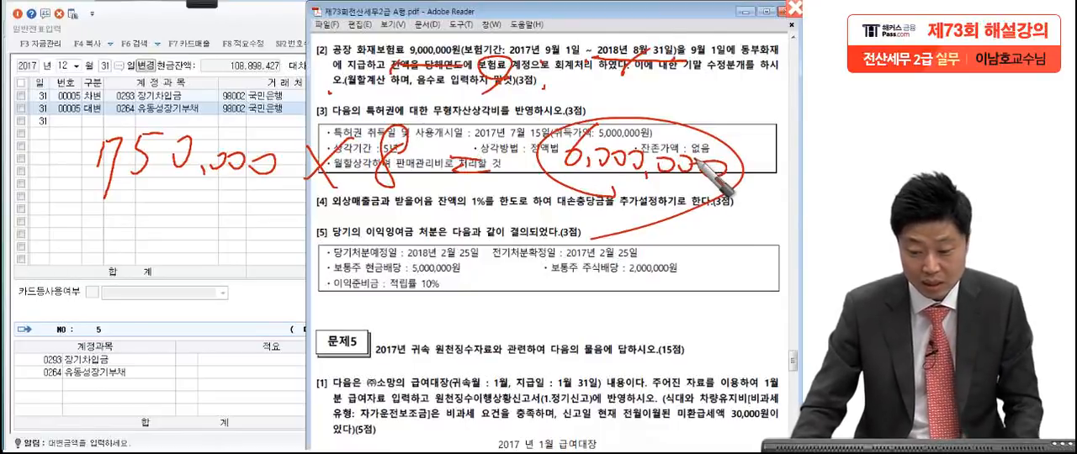
Step: Clear the pen notes, return to the voucher entry and start a new 대변 line on December 31, searching its account for 보험
{"action": "key", "text": "Escape"}
{"action": "left_click", "coordinate": [212, 154]}
{"action": "key", "text": "Return"}
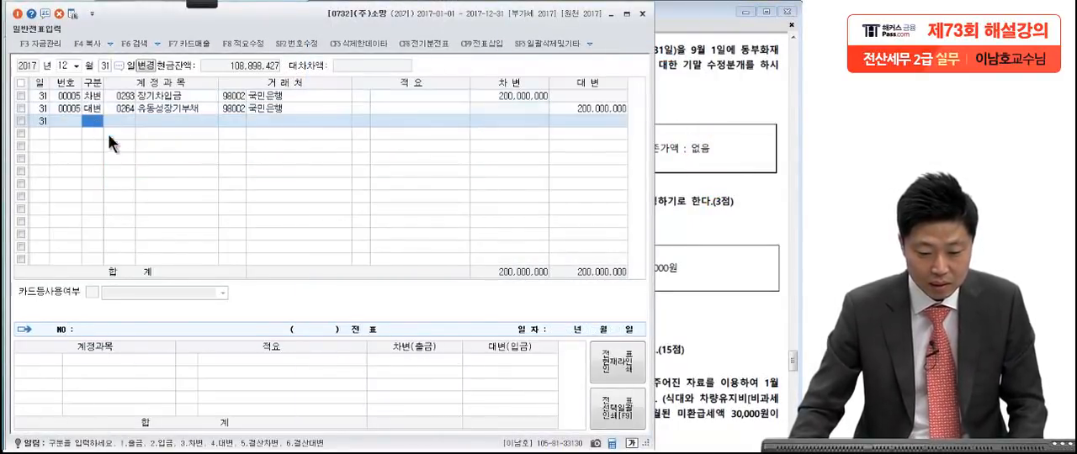
{"action": "type", "text": "4"}
{"action": "key", "text": "Return"}
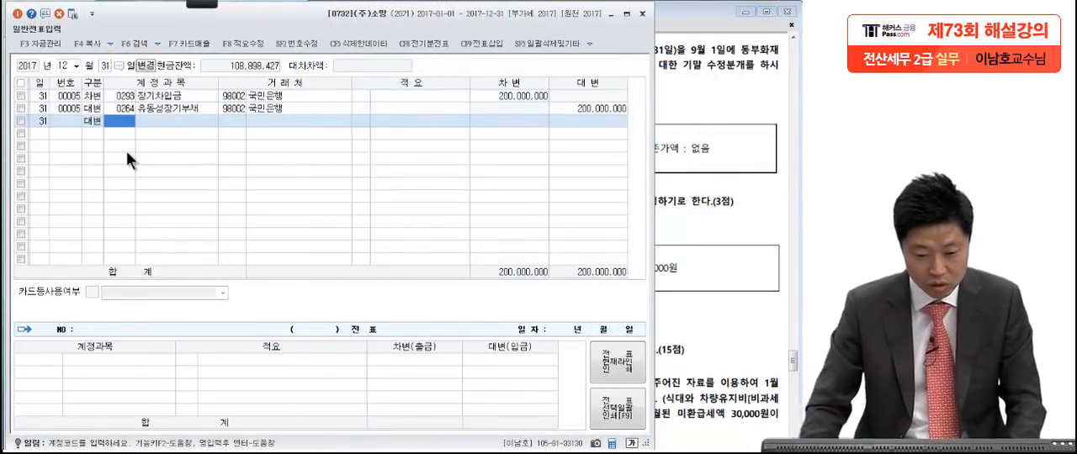
{"action": "type", "text": "보"}
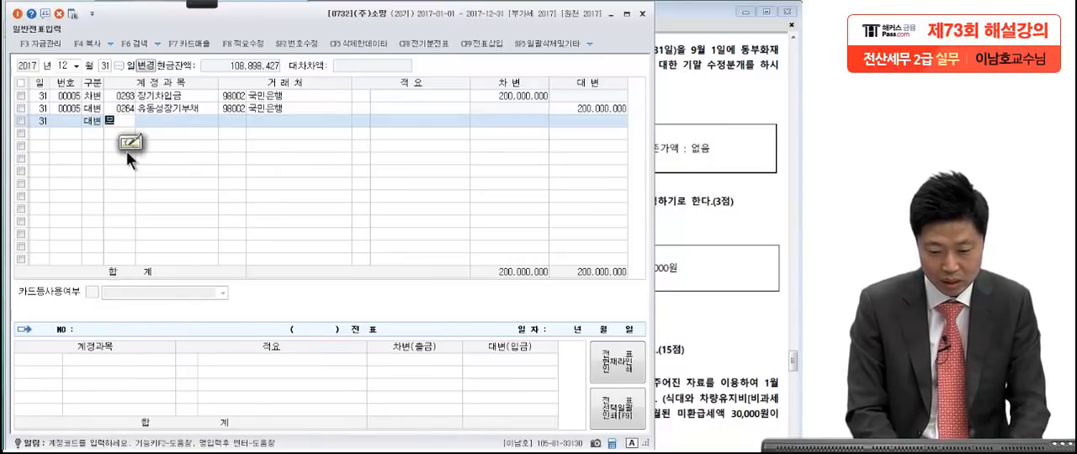
{"action": "type", "text": "험"}
{"action": "key", "text": "Return"}
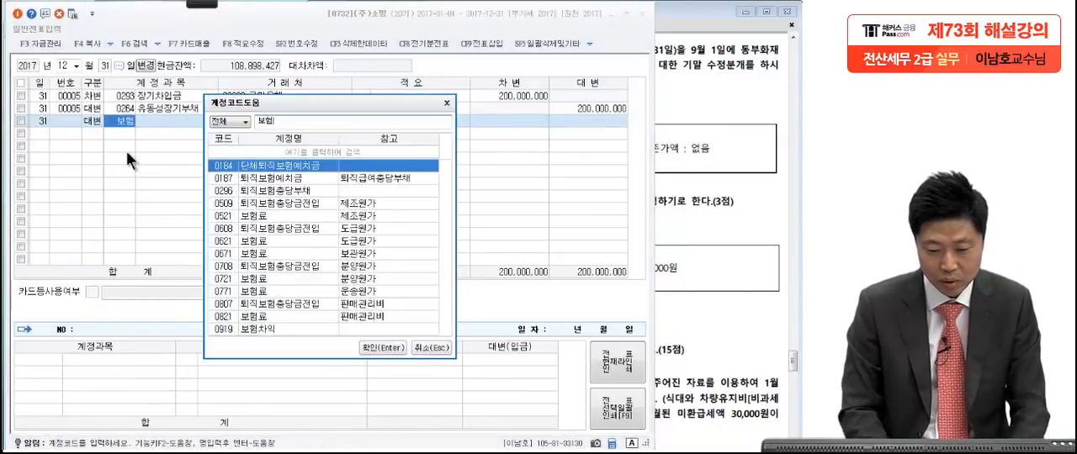
Step: Recheck Problem 4 [2] in the exam PDF, then choose 0521 보험료 (제조원가) for the 대변 line and enter 6,000,000 without a 거래처
{"action": "left_click", "coordinate": [710, 146]}
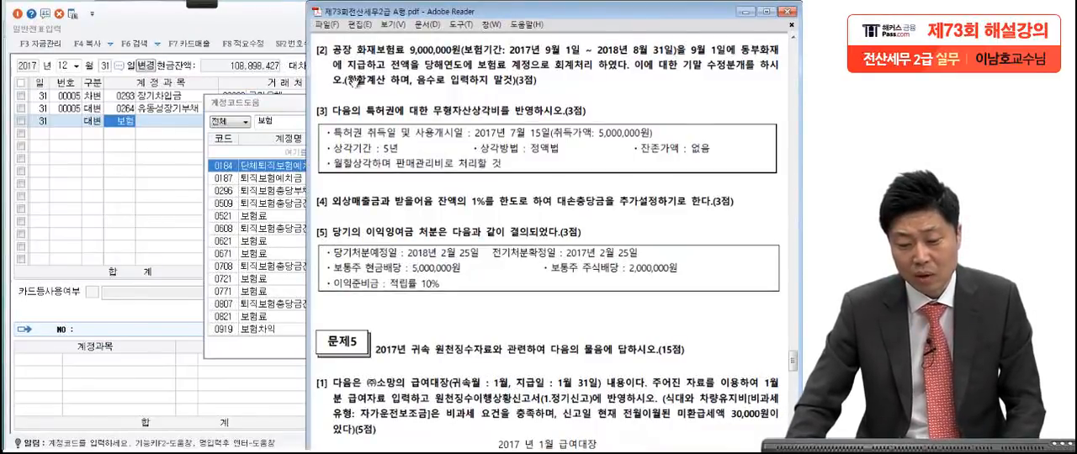
{"action": "left_click", "coordinate": [285, 105]}
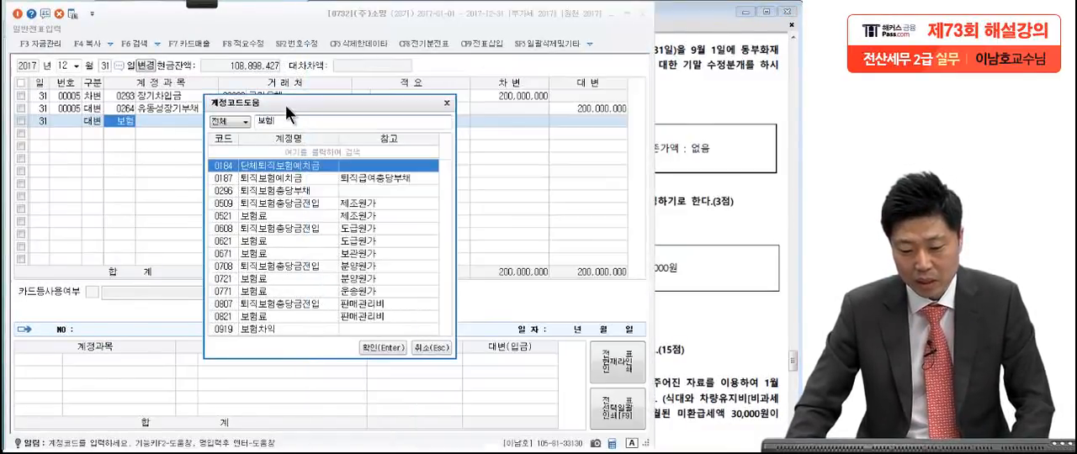
{"action": "left_click", "coordinate": [256, 311]}
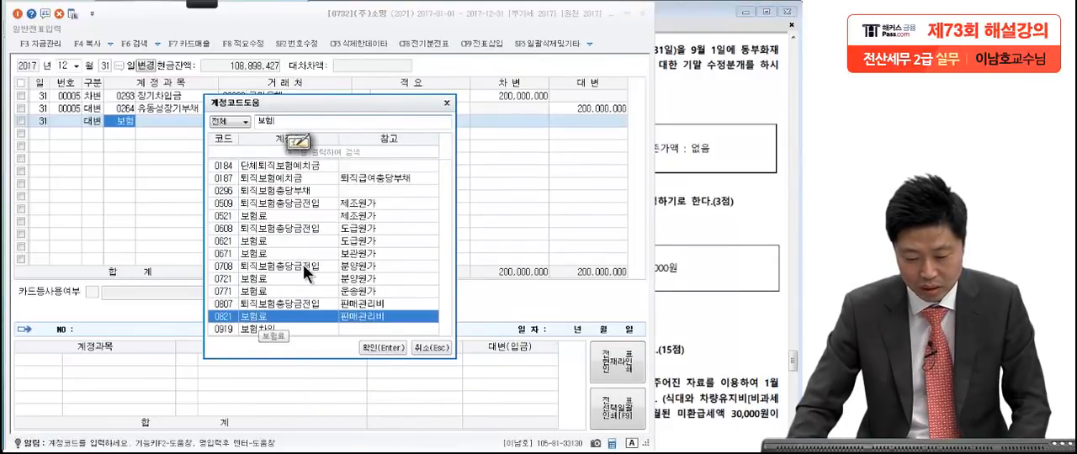
{"action": "left_click", "coordinate": [291, 217]}
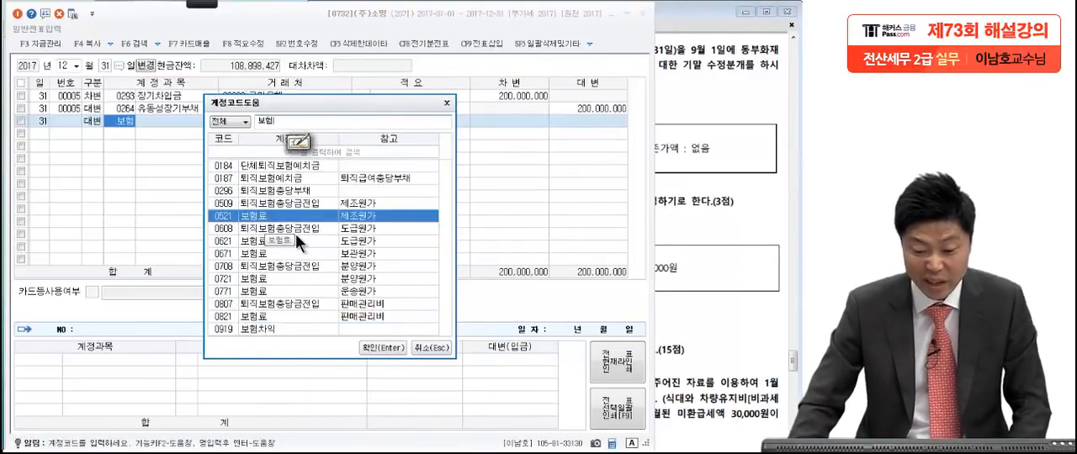
{"action": "key", "text": "Return"}
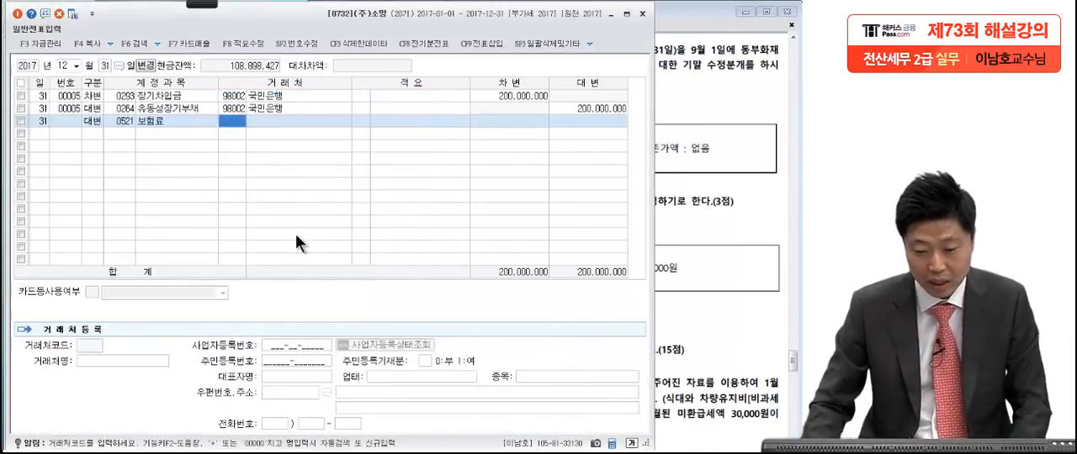
{"action": "key", "text": "Return"}
{"action": "key", "text": "Return"}
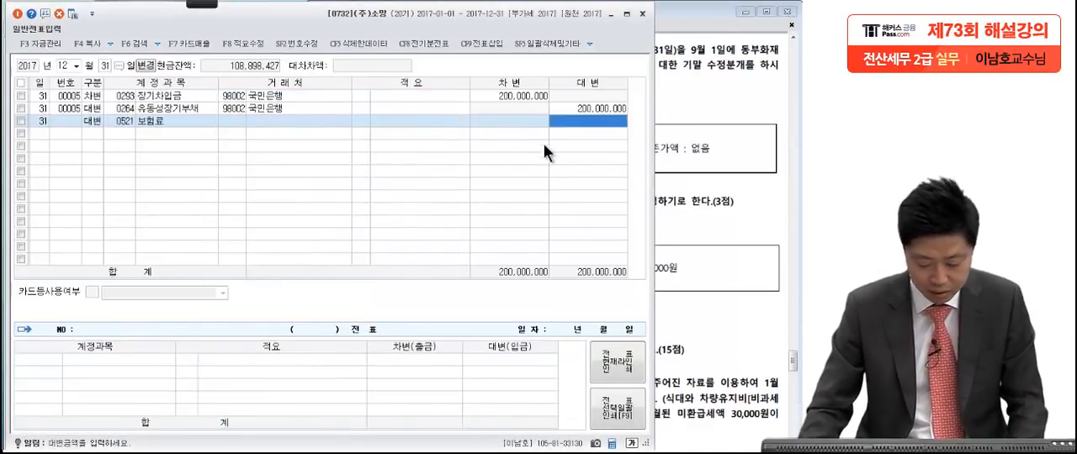
{"action": "type", "text": "6.000.000"}
{"action": "key", "text": "Return"}
Step: Add the balancing 차변 line with account 0133 선급비용 for 6,000,000
{"action": "type", "text": "3"}
{"action": "key", "text": "Return"}
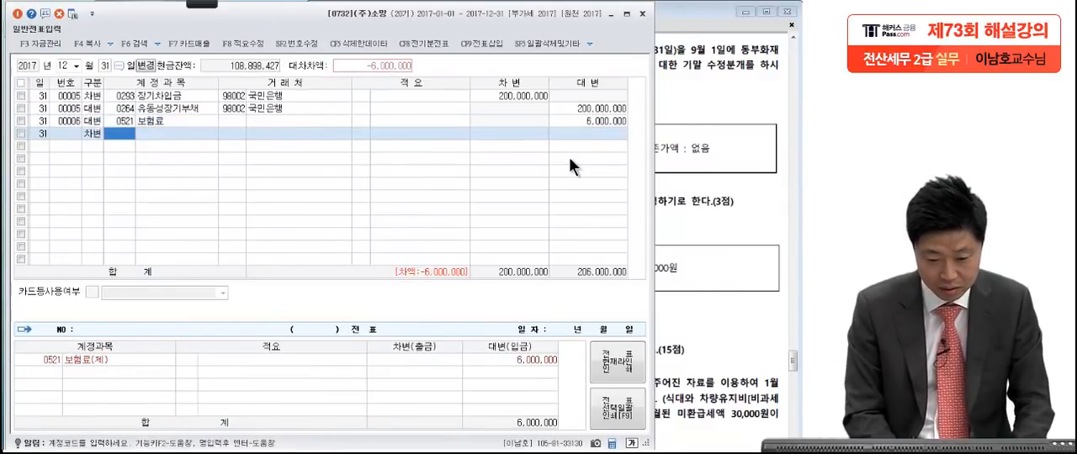
{"action": "type", "text": "선급"}
{"action": "key", "text": "Return"}
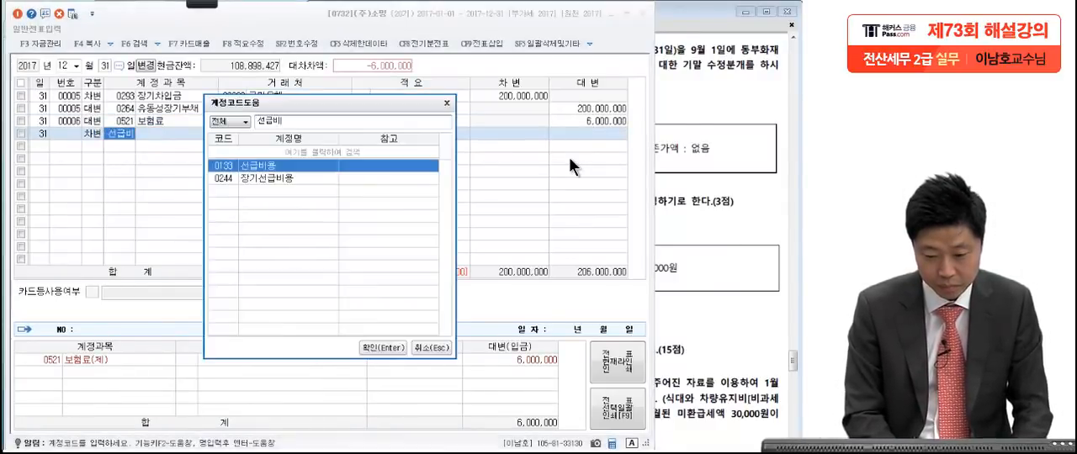
{"action": "key", "text": "Return"}
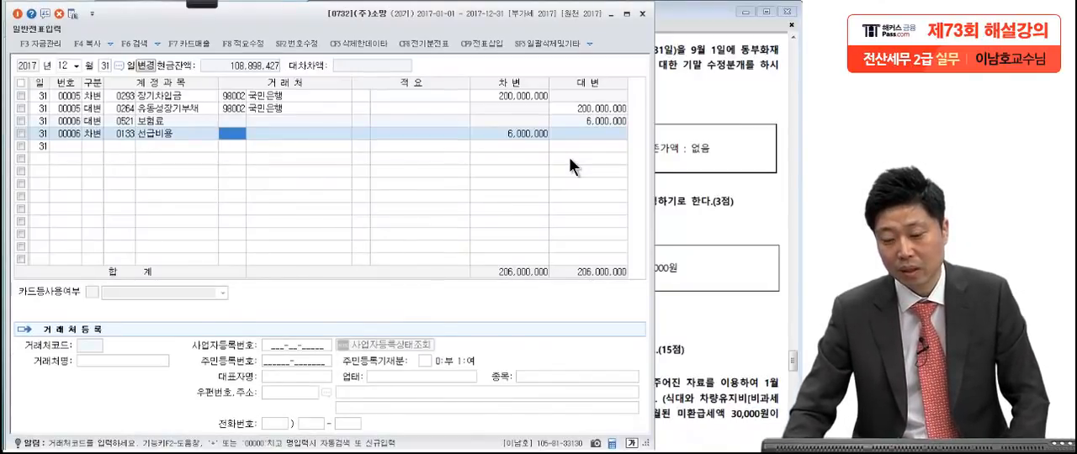
Step: Go to Problem 4 [3] in the exam PDF in Adobe Reader and pen-mark the 특허권's acquisition date, cost, amortization terms, residual value and 판매관리비 treatment
{"action": "left_click", "coordinate": [755, 159]}
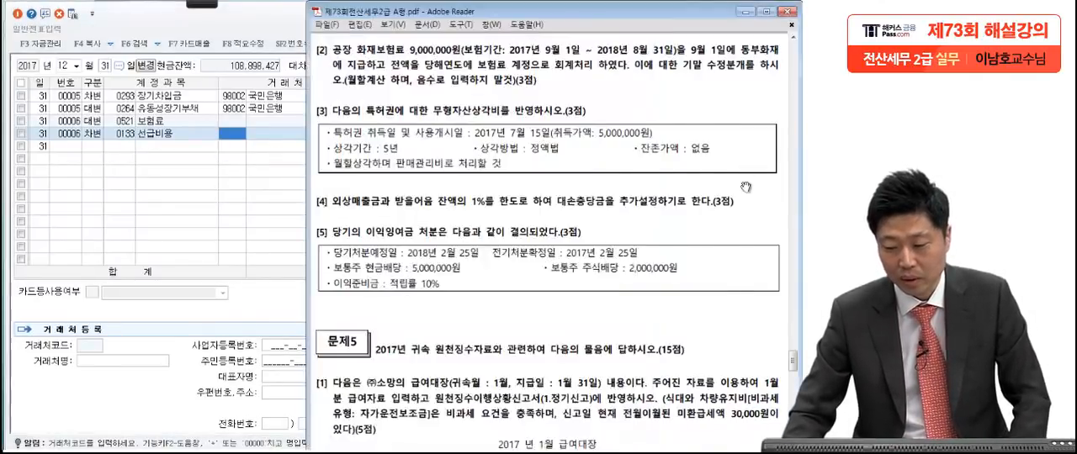
{"action": "scroll", "coordinate": [722, 230], "scroll_direction": "down", "scroll_amount": 3}
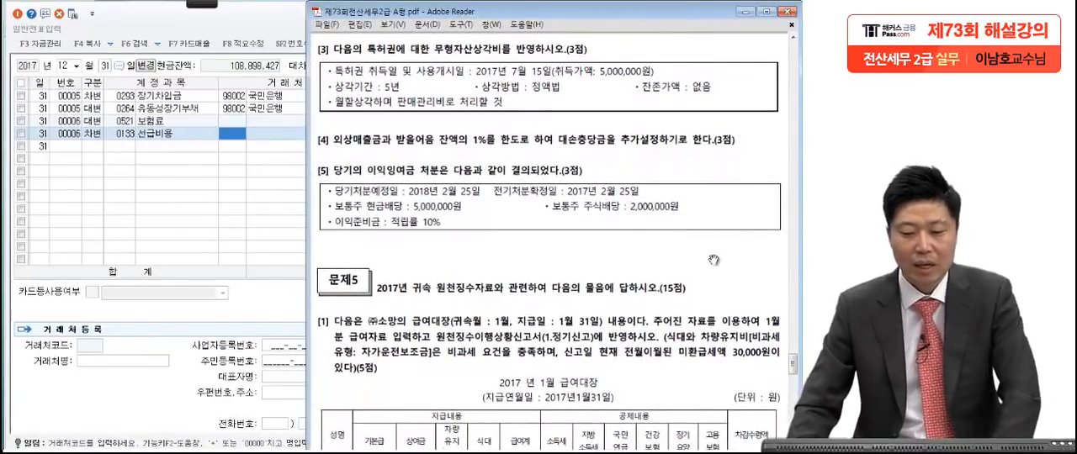
{"action": "mouse_move", "coordinate": [209, 8]}
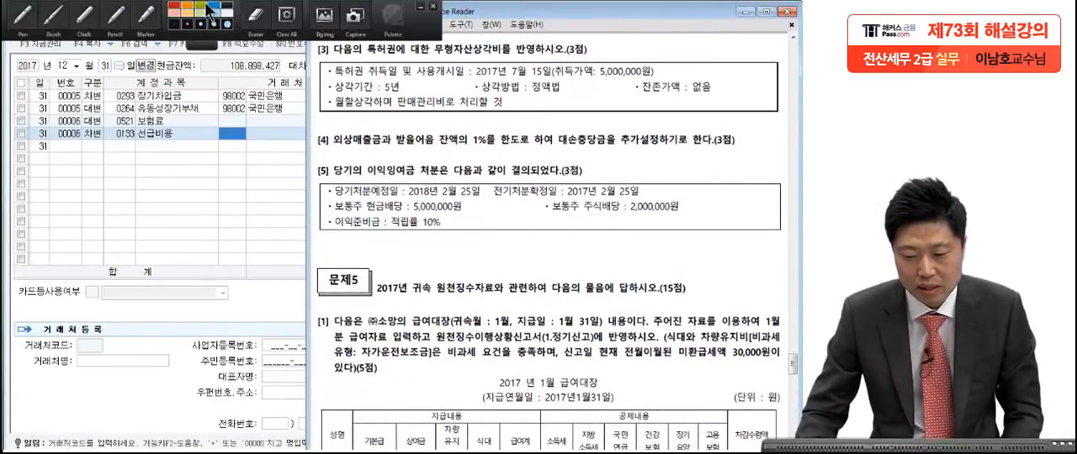
{"action": "left_click", "coordinate": [37, 17]}
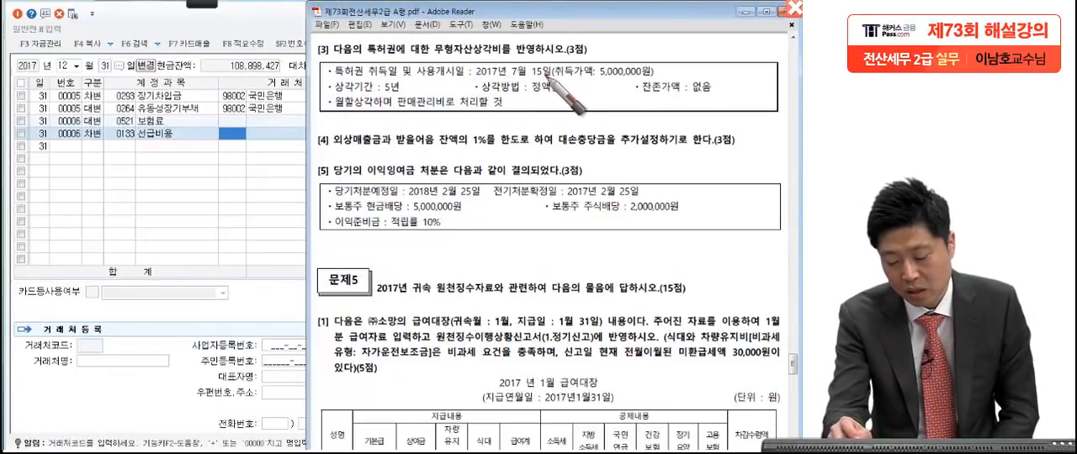
{"action": "left_click_drag", "start_coordinate": [553, 78], "coordinate": [571, 68]}
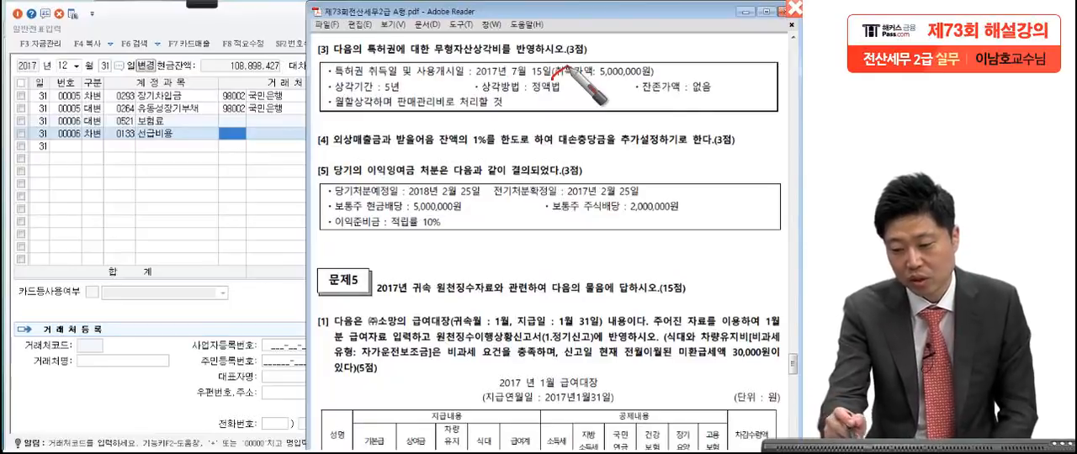
{"action": "left_click_drag", "start_coordinate": [653, 82], "coordinate": [678, 71]}
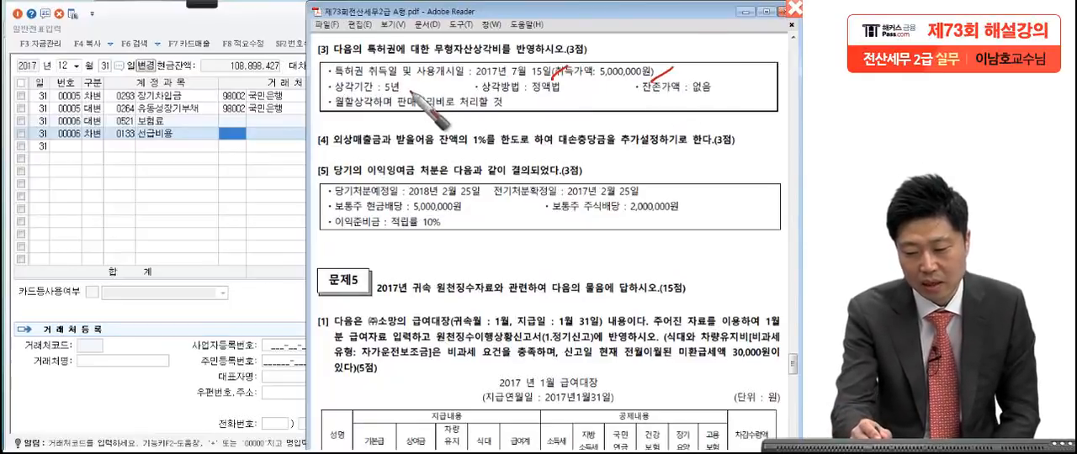
{"action": "left_click_drag", "start_coordinate": [403, 99], "coordinate": [411, 95]}
{"action": "left_click", "coordinate": [569, 96]}
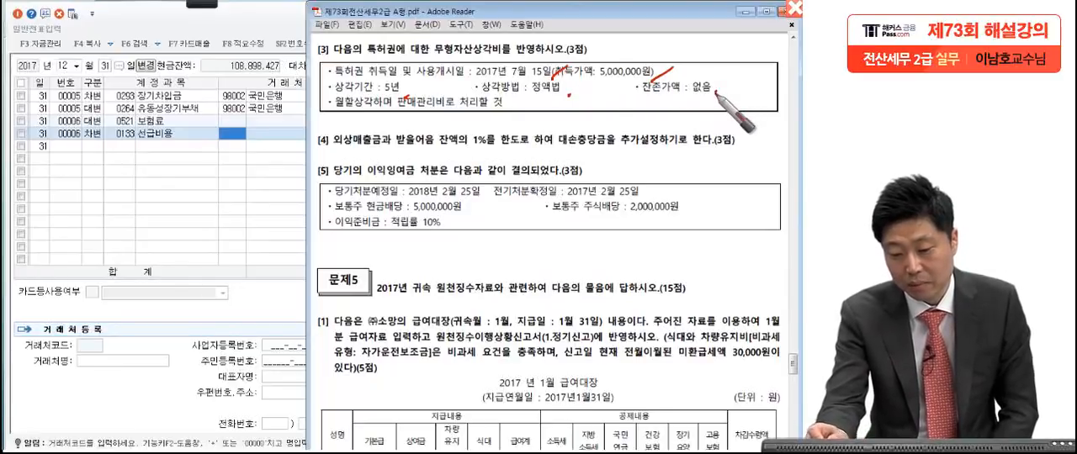
{"action": "left_click_drag", "start_coordinate": [716, 92], "coordinate": [704, 92]}
{"action": "left_click_drag", "start_coordinate": [319, 111], "coordinate": [463, 127]}
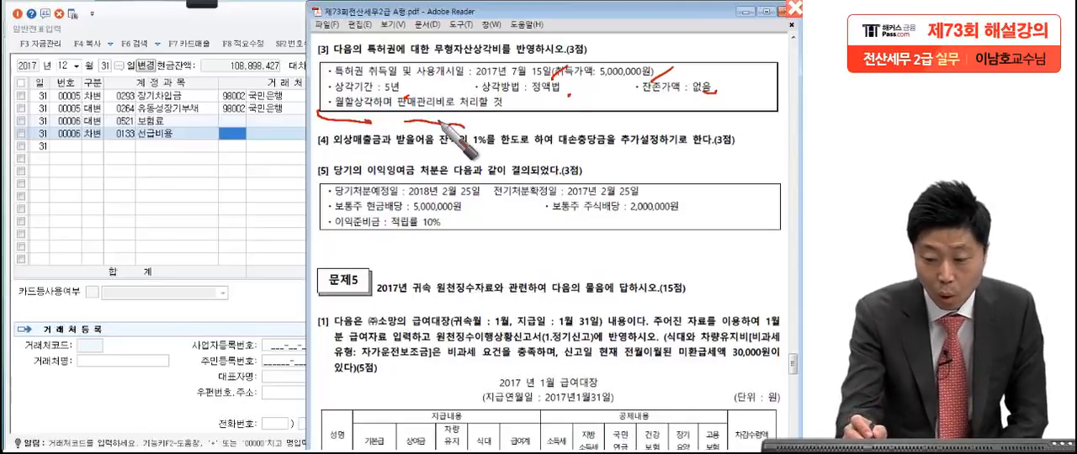
{"action": "mouse_move", "coordinate": [501, 76]}
{"action": "left_mouse_down"}
{"action": "mouse_move", "coordinate": [527, 75]}
{"action": "mouse_move", "coordinate": [465, 84]}
{"action": "left_mouse_up"}
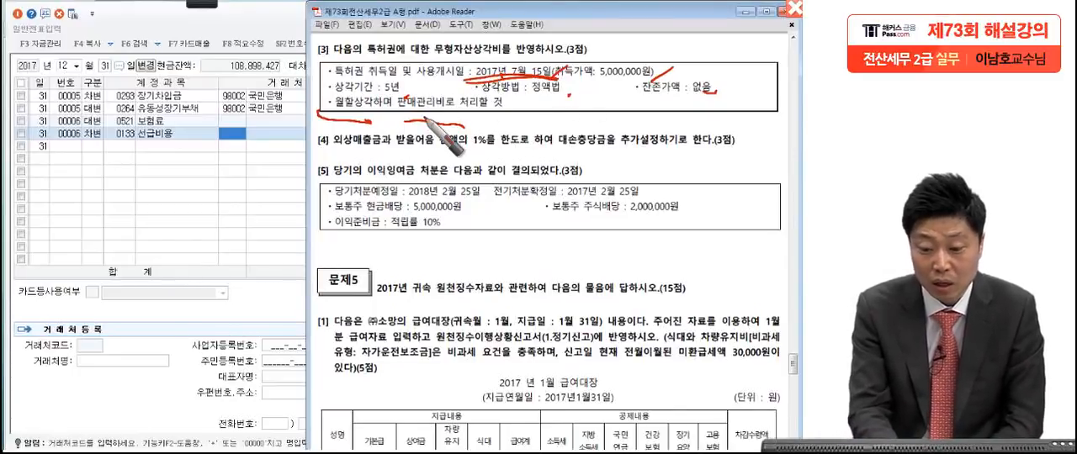
{"action": "left_click_drag", "start_coordinate": [595, 77], "coordinate": [658, 74]}
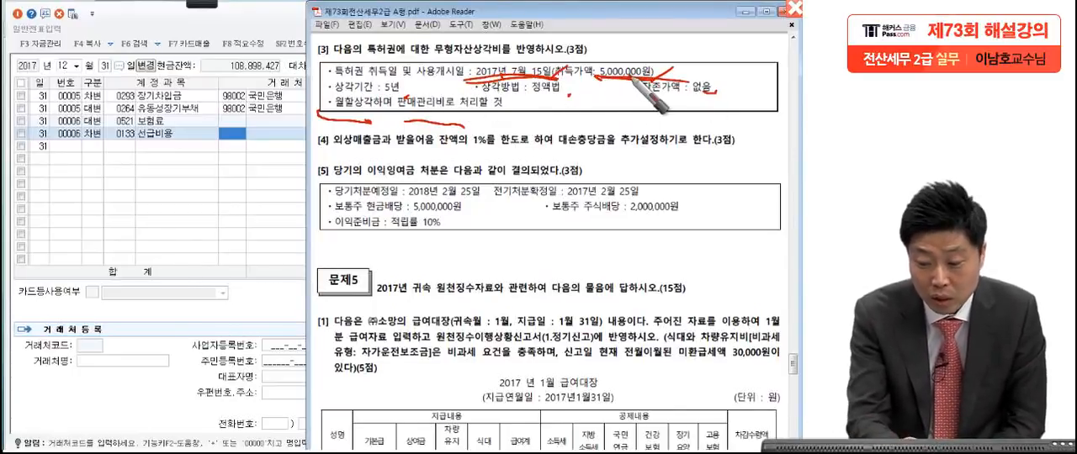
Step: Handwrite the 특허권's annual amortization as (5,000,000 − 0) ÷ 5년, circle the 5년 상각기간, and write and circle 1,000,000
{"action": "mouse_move", "coordinate": [88, 179]}
{"action": "left_mouse_down"}
{"action": "mouse_move", "coordinate": [118, 202]}
{"action": "mouse_move", "coordinate": [151, 187]}
{"action": "mouse_move", "coordinate": [284, 187]}
{"action": "left_mouse_up"}
{"action": "mouse_move", "coordinate": [402, 182]}
{"action": "left_mouse_down"}
{"action": "mouse_move", "coordinate": [415, 172]}
{"action": "mouse_move", "coordinate": [370, 226]}
{"action": "left_mouse_up"}
{"action": "left_click_drag", "start_coordinate": [93, 153], "coordinate": [116, 253]}
{"action": "left_click_drag", "start_coordinate": [450, 145], "coordinate": [430, 234]}
{"action": "left_click_drag", "start_coordinate": [500, 191], "coordinate": [540, 193]}
{"action": "left_click_drag", "start_coordinate": [529, 155], "coordinate": [531, 177]}
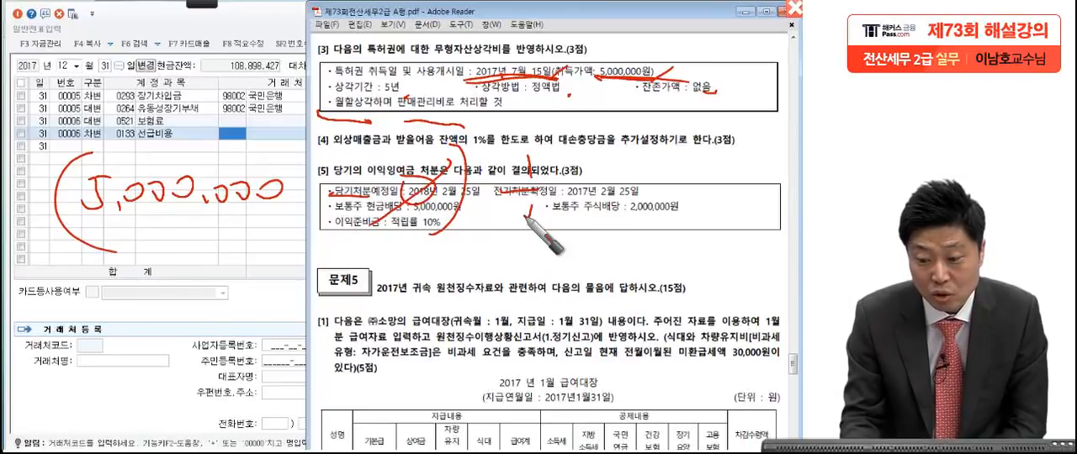
{"action": "left_click_drag", "start_coordinate": [416, 80], "coordinate": [421, 113]}
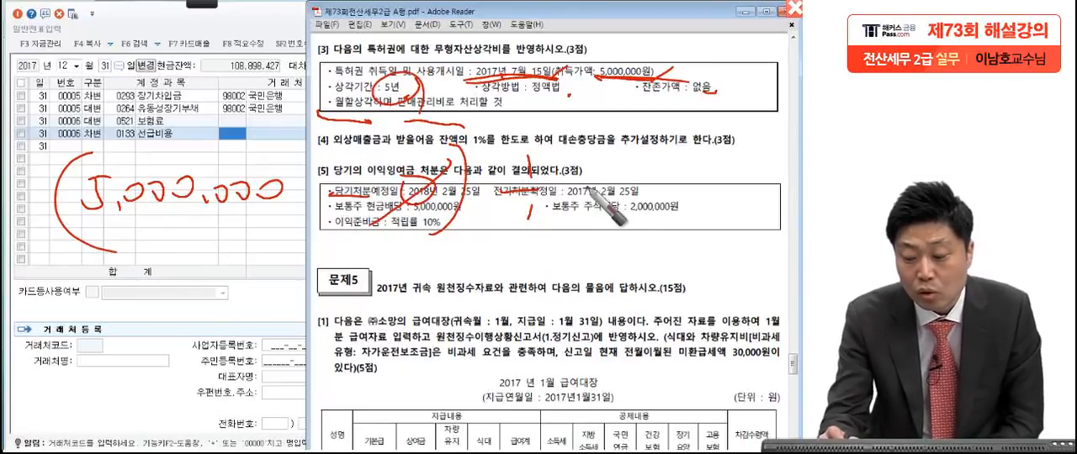
{"action": "left_click_drag", "start_coordinate": [603, 153], "coordinate": [581, 191]}
{"action": "mouse_move", "coordinate": [604, 152]}
{"action": "left_mouse_down"}
{"action": "mouse_move", "coordinate": [628, 148]}
{"action": "mouse_move", "coordinate": [725, 190]}
{"action": "left_mouse_up"}
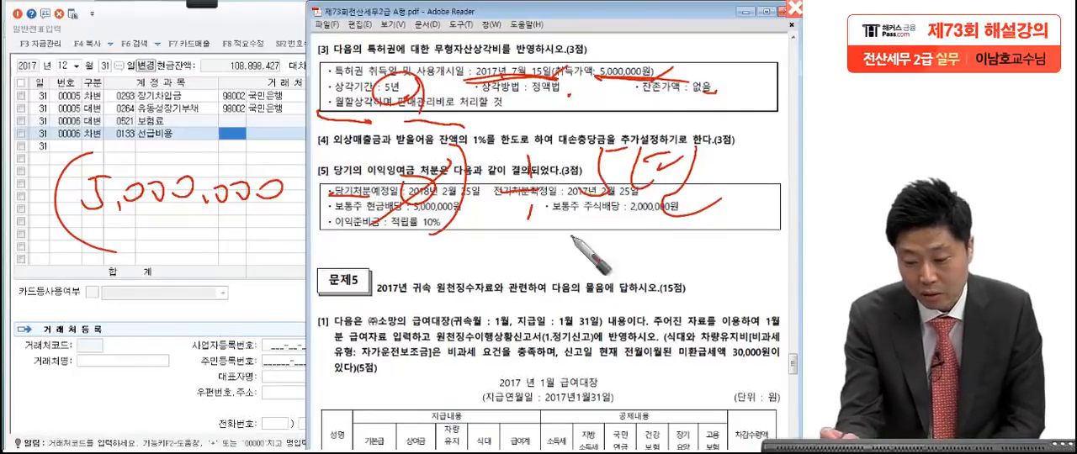
{"action": "mouse_move", "coordinate": [201, 253]}
{"action": "left_mouse_down"}
{"action": "mouse_move", "coordinate": [191, 288]}
{"action": "mouse_move", "coordinate": [221, 266]}
{"action": "mouse_move", "coordinate": [277, 276]}
{"action": "mouse_move", "coordinate": [342, 268]}
{"action": "mouse_move", "coordinate": [133, 276]}
{"action": "mouse_move", "coordinate": [370, 286]}
{"action": "left_mouse_up"}
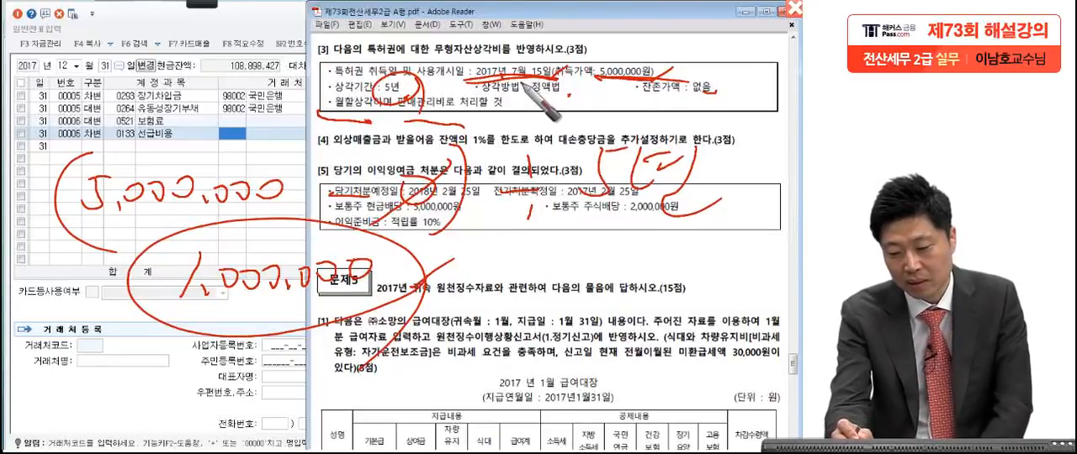
Step: Underline the acquisition date again and extend the handwritten calculation with × 6/12 = 500,000, circling the result
{"action": "left_click_drag", "start_coordinate": [544, 82], "coordinate": [505, 81]}
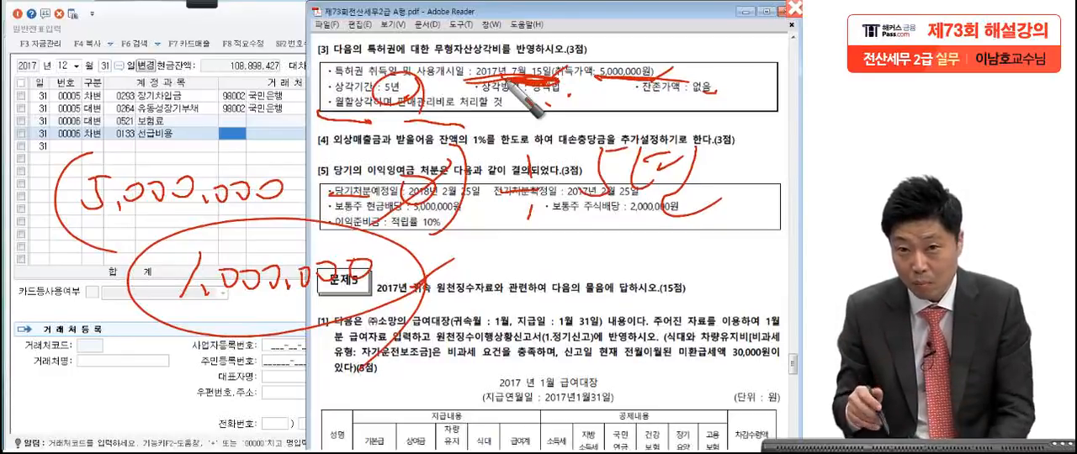
{"action": "left_click_drag", "start_coordinate": [481, 248], "coordinate": [450, 291]}
{"action": "mouse_move", "coordinate": [448, 259]}
{"action": "left_mouse_down"}
{"action": "mouse_move", "coordinate": [478, 294]}
{"action": "mouse_move", "coordinate": [567, 271]}
{"action": "left_mouse_up"}
{"action": "mouse_move", "coordinate": [505, 290]}
{"action": "left_mouse_down"}
{"action": "mouse_move", "coordinate": [503, 333]}
{"action": "mouse_move", "coordinate": [581, 337]}
{"action": "left_mouse_up"}
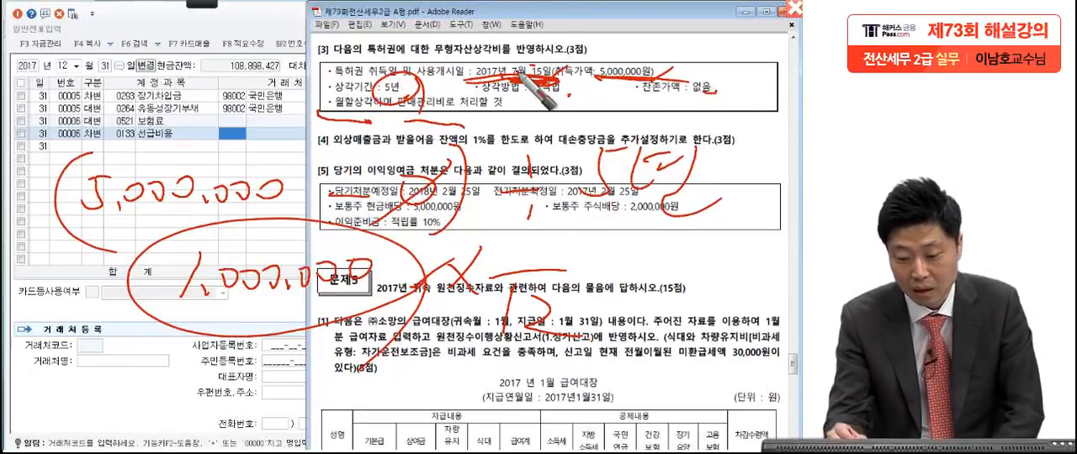
{"action": "left_click_drag", "start_coordinate": [567, 210], "coordinate": [524, 249]}
{"action": "left_click_drag", "start_coordinate": [592, 271], "coordinate": [614, 270]}
{"action": "mouse_move", "coordinate": [671, 242]}
{"action": "left_mouse_down"}
{"action": "mouse_move", "coordinate": [664, 276]}
{"action": "mouse_move", "coordinate": [749, 274]}
{"action": "mouse_move", "coordinate": [730, 217]}
{"action": "mouse_move", "coordinate": [773, 288]}
{"action": "left_mouse_up"}
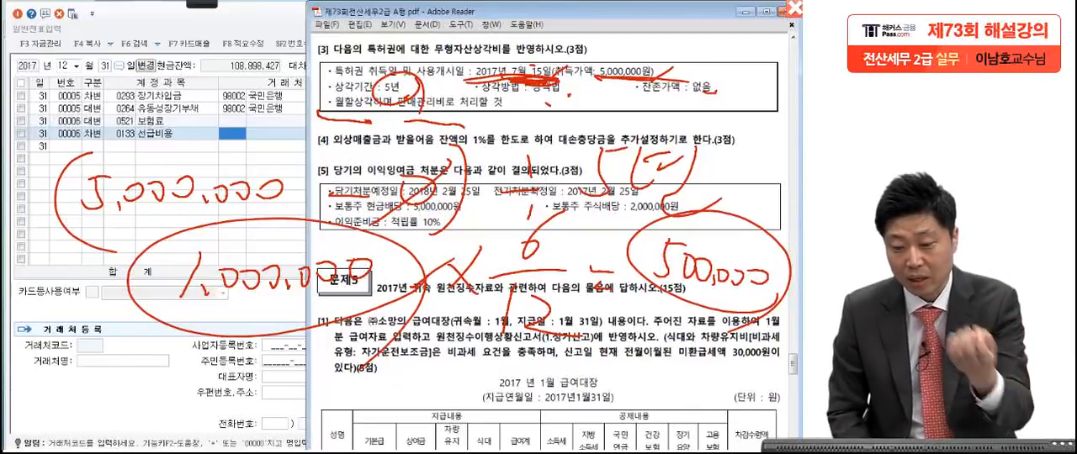
Step: Underline 특허권 in the problem text and circle the handwritten 6 months and 500,000 again for emphasis
{"action": "left_click_drag", "start_coordinate": [326, 78], "coordinate": [367, 76]}
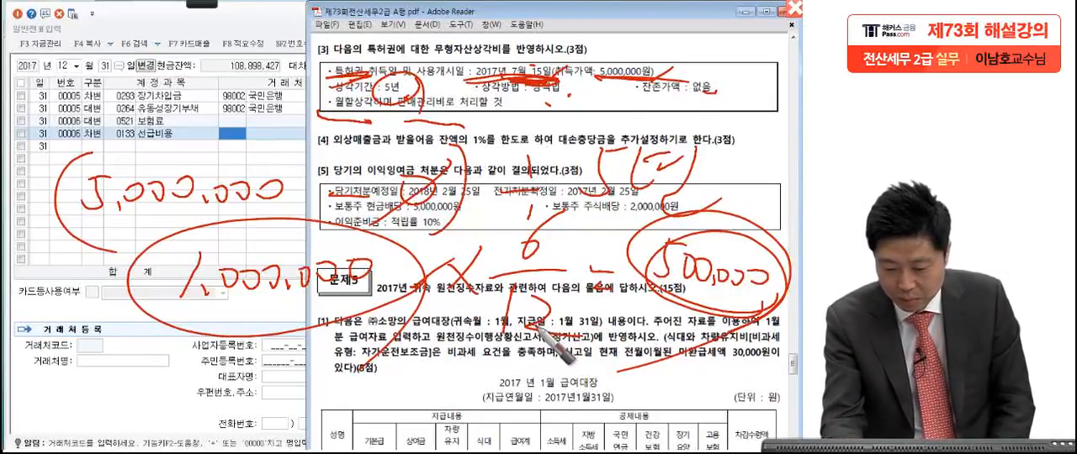
{"action": "mouse_move", "coordinate": [562, 242]}
{"action": "left_mouse_down"}
{"action": "mouse_move", "coordinate": [538, 215]}
{"action": "mouse_move", "coordinate": [505, 244]}
{"action": "mouse_move", "coordinate": [542, 257]}
{"action": "left_mouse_up"}
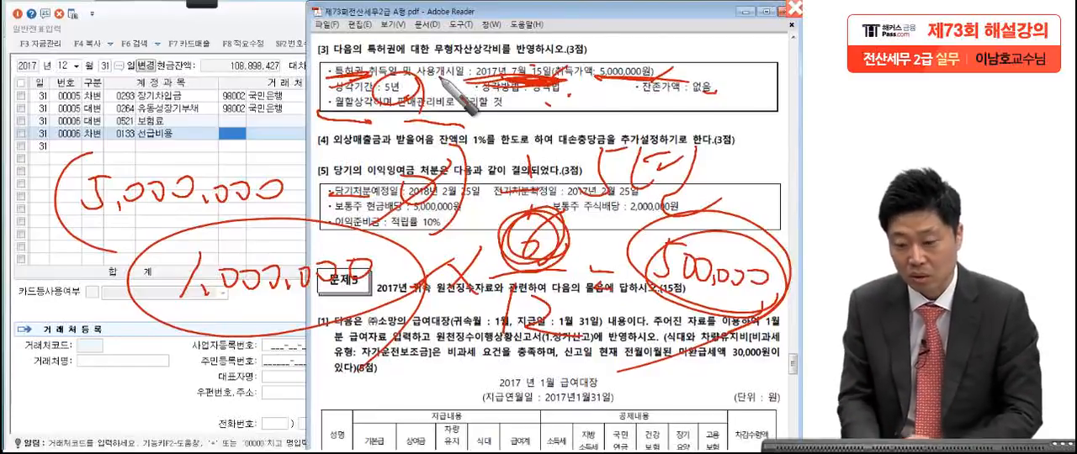
{"action": "mouse_move", "coordinate": [648, 275]}
{"action": "left_mouse_down"}
{"action": "mouse_move", "coordinate": [788, 282]}
{"action": "mouse_move", "coordinate": [764, 230]}
{"action": "mouse_move", "coordinate": [774, 294]}
{"action": "left_mouse_up"}
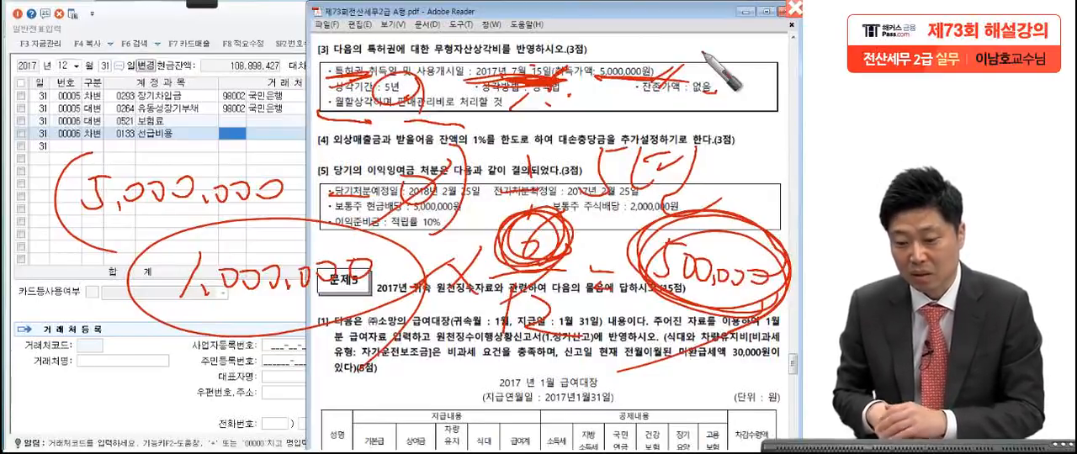
Step: Mark the 15일 of the acquisition date and handwrite a circled 7/1 beside it as the start of amortization
{"action": "left_click_drag", "start_coordinate": [543, 67], "coordinate": [510, 94]}
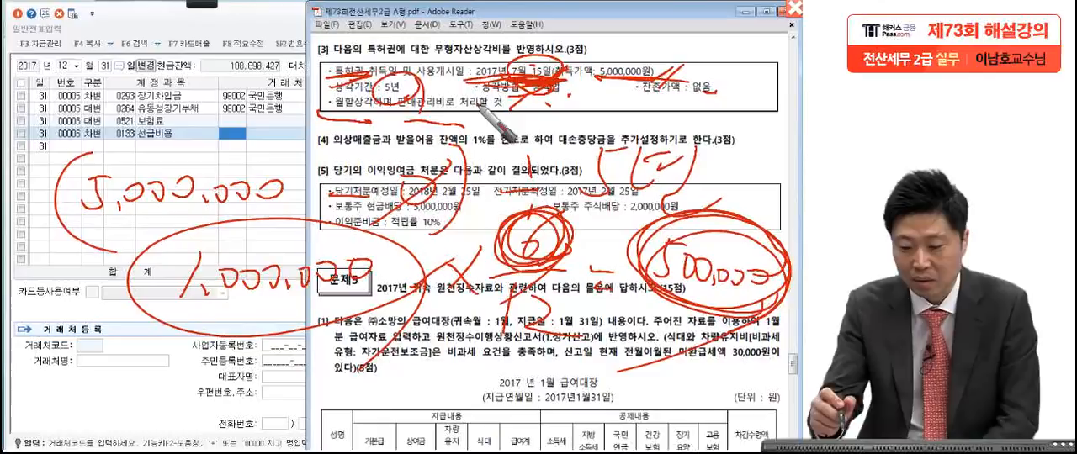
{"action": "left_click_drag", "start_coordinate": [554, 59], "coordinate": [604, 38]}
{"action": "mouse_move", "coordinate": [589, 31]}
{"action": "left_mouse_down"}
{"action": "mouse_move", "coordinate": [594, 49]}
{"action": "mouse_move", "coordinate": [622, 41]}
{"action": "mouse_move", "coordinate": [629, 62]}
{"action": "left_mouse_up"}
{"action": "mouse_move", "coordinate": [661, 27]}
{"action": "left_mouse_down"}
{"action": "mouse_move", "coordinate": [645, 61]}
{"action": "mouse_move", "coordinate": [663, 60]}
{"action": "mouse_move", "coordinate": [688, 30]}
{"action": "mouse_move", "coordinate": [663, 74]}
{"action": "left_mouse_up"}
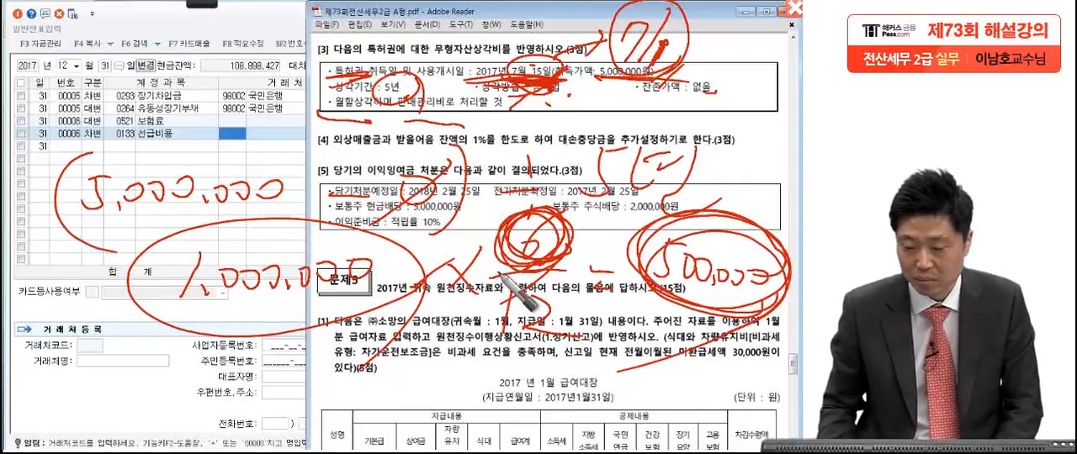
Step: Clear the handwritten annotations, switch back to the accounting program and open 결산자료입력 for the period 2017년 01월 to 12월
{"action": "key", "text": "Escape"}
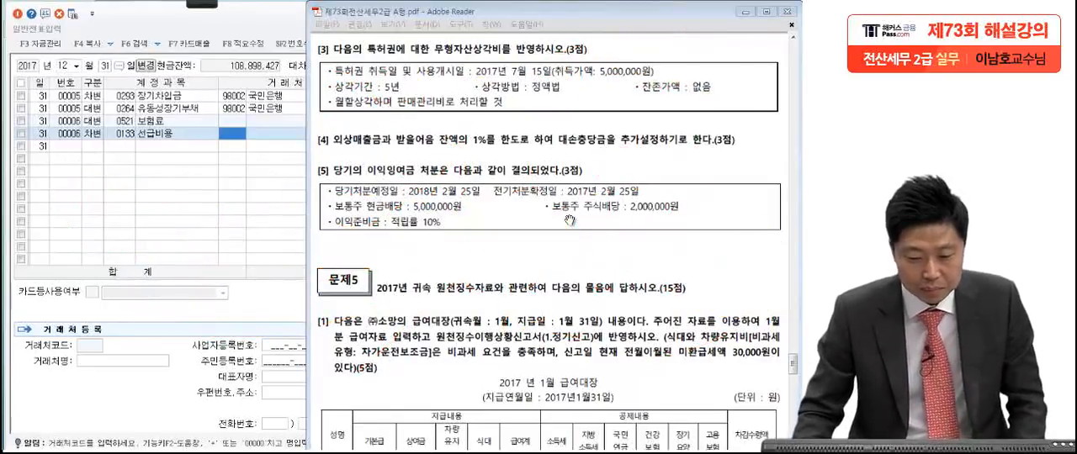
{"action": "left_click", "coordinate": [262, 242]}
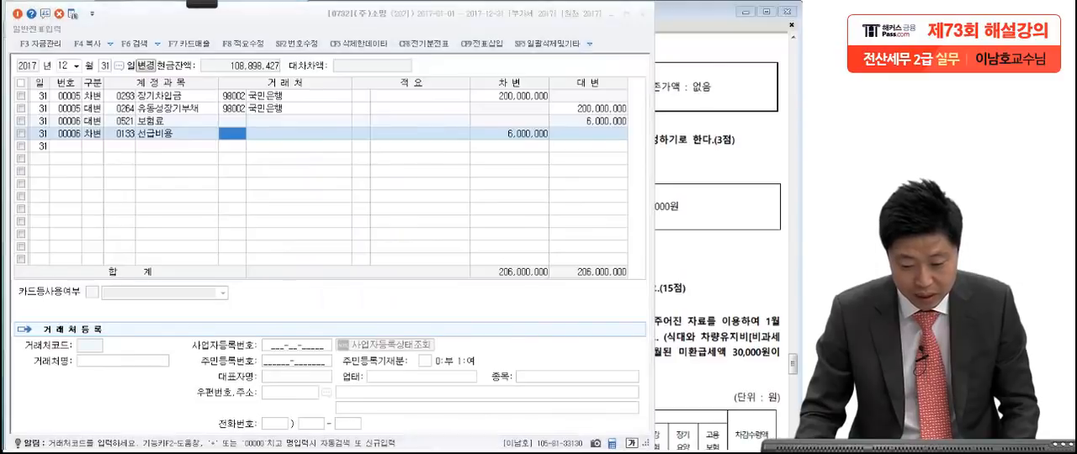
{"action": "key", "text": "Escape"}
{"action": "left_click", "coordinate": [387, 66]}
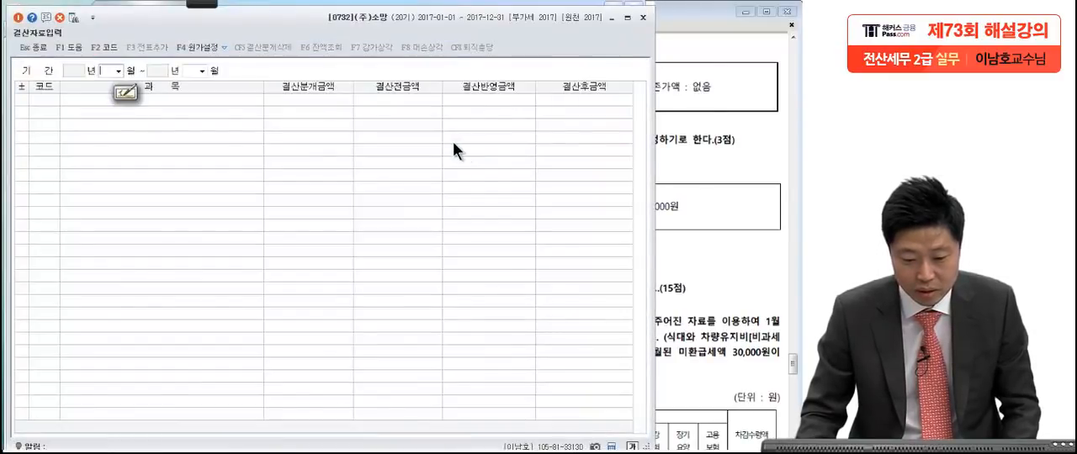
{"action": "type", "text": "0112"}
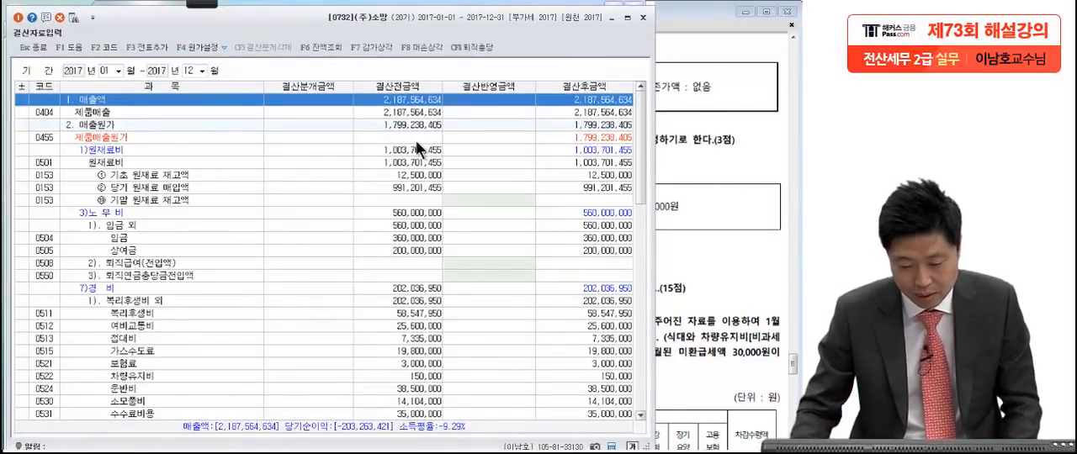
Step: Enter 500,000 as the 결산반영금액 for 특허권 under 판매비와 일반관리비's 무형자산상각비 and add the closing entry to the general journal
{"action": "left_click", "coordinate": [351, 262]}
{"action": "scroll", "coordinate": [419, 336], "scroll_direction": "down", "scroll_amount": 8}
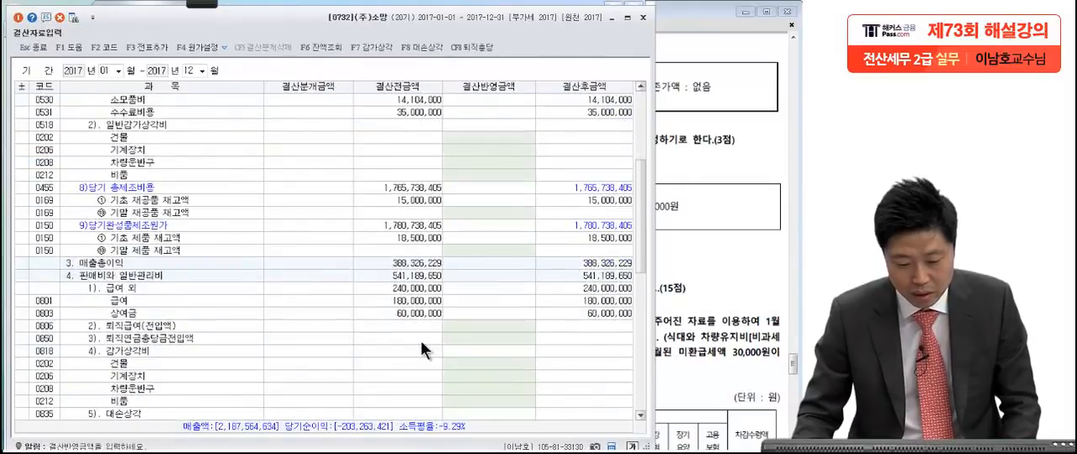
{"action": "left_click", "coordinate": [245, 289]}
{"action": "scroll", "coordinate": [245, 296], "scroll_direction": "down", "scroll_amount": 3}
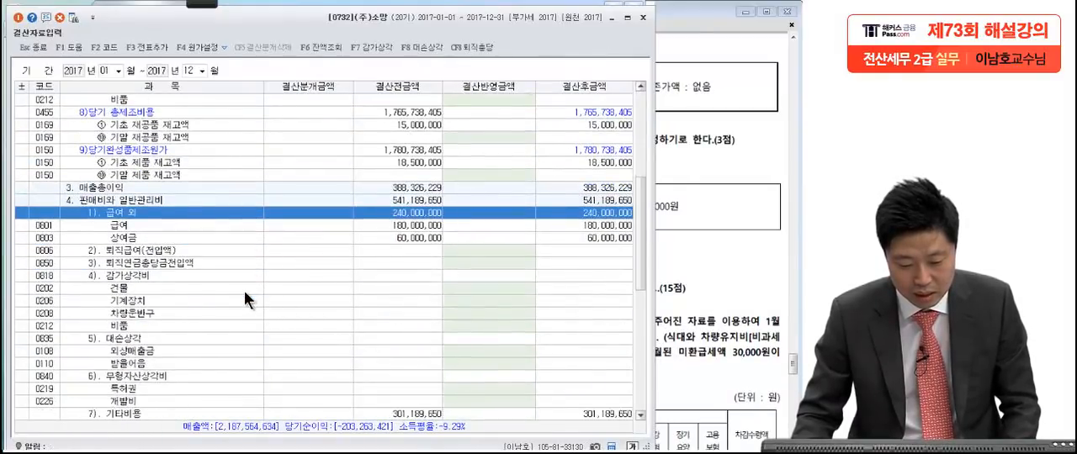
{"action": "scroll", "coordinate": [239, 307], "scroll_direction": "down", "scroll_amount": 1}
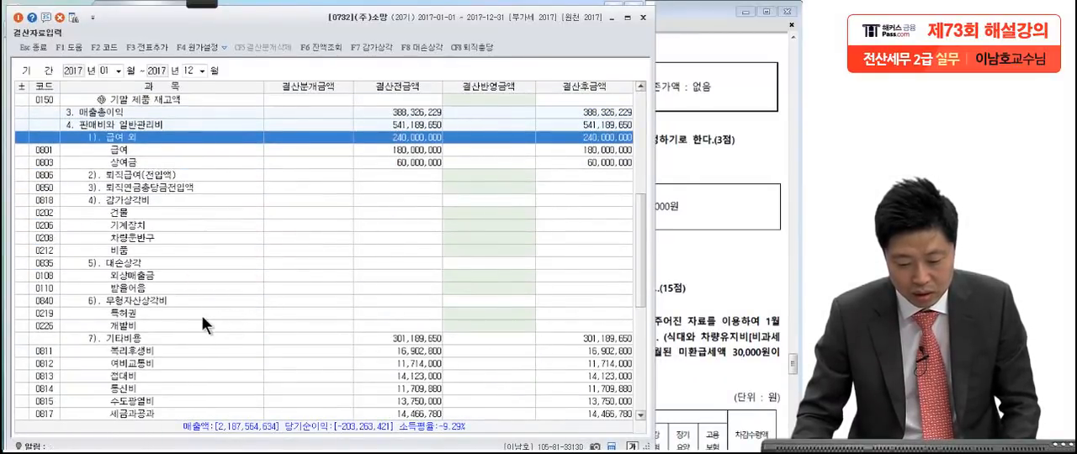
{"action": "left_click", "coordinate": [202, 314]}
{"action": "left_click", "coordinate": [709, 286]}
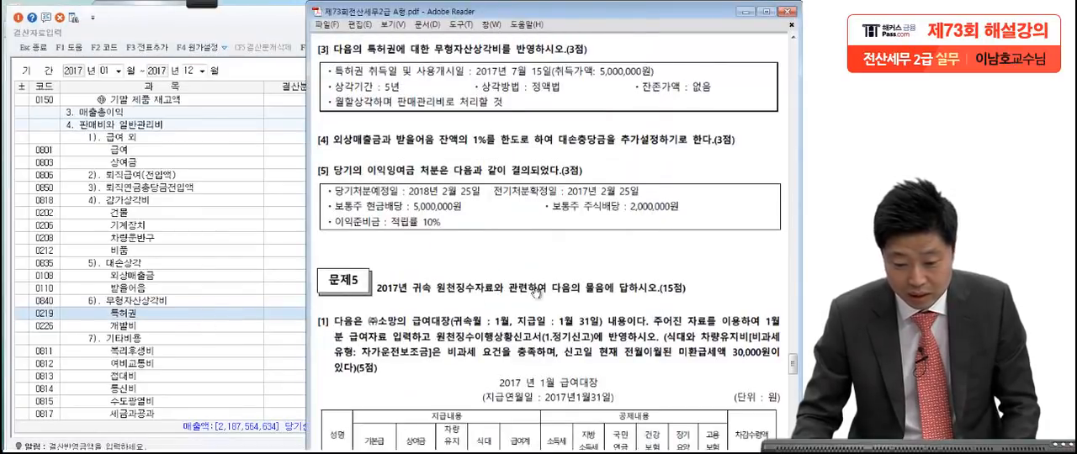
{"action": "left_click", "coordinate": [196, 350]}
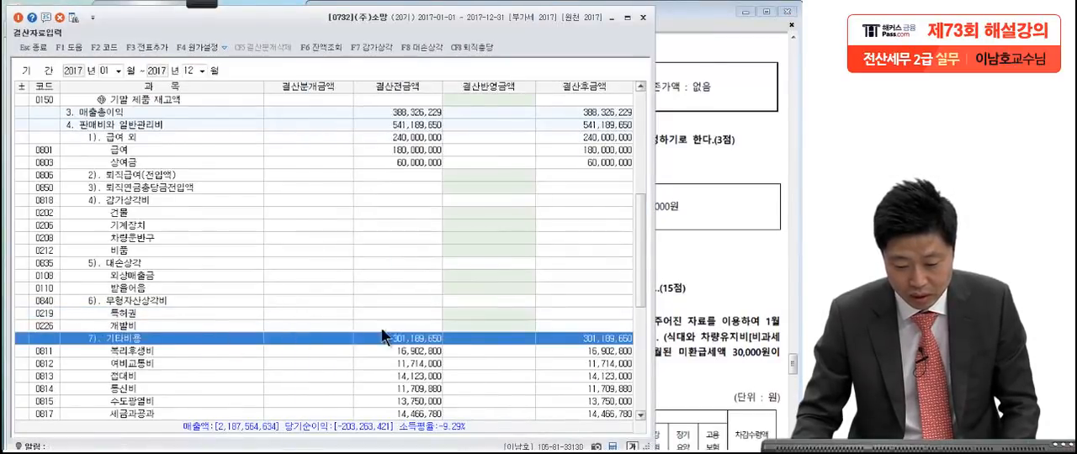
{"action": "left_click", "coordinate": [463, 313]}
{"action": "type", "text": "5"}
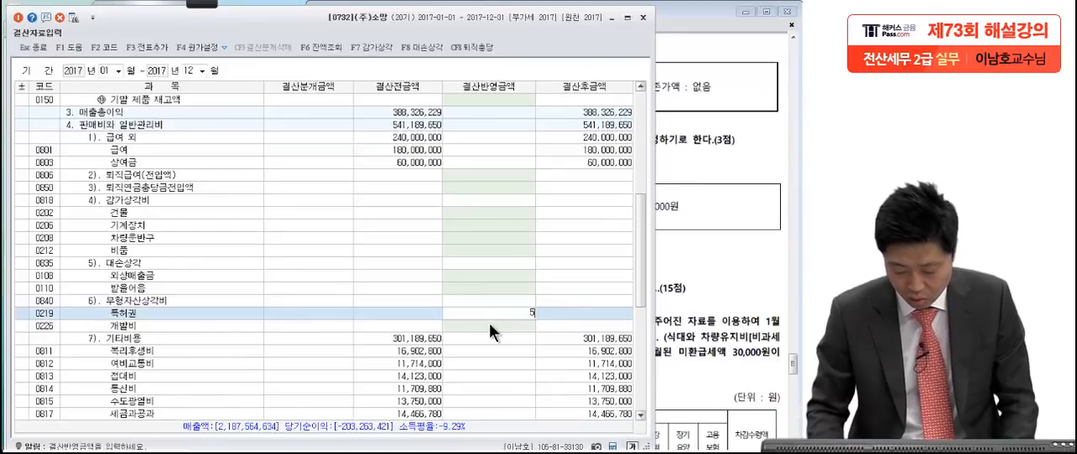
{"action": "type", "text": "00,00"}
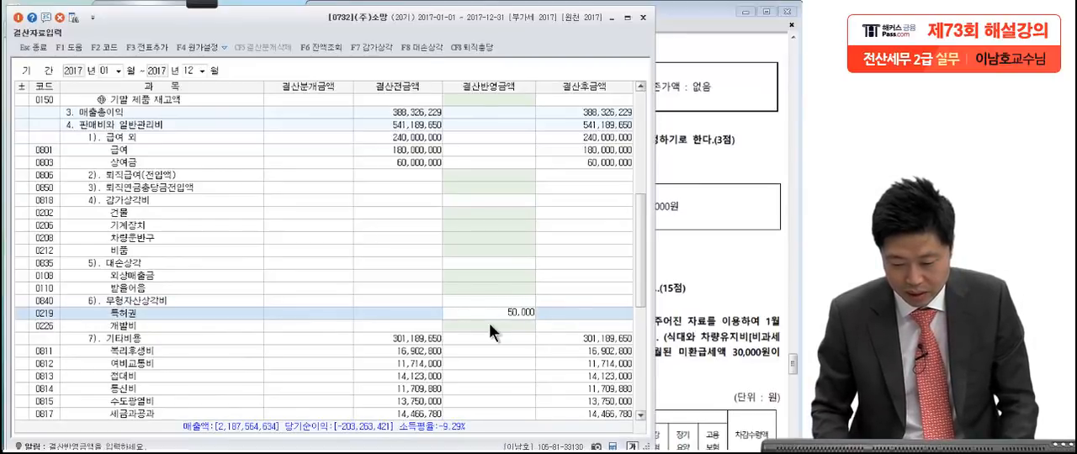
{"action": "type", "text": "0"}
{"action": "key", "text": "Return"}
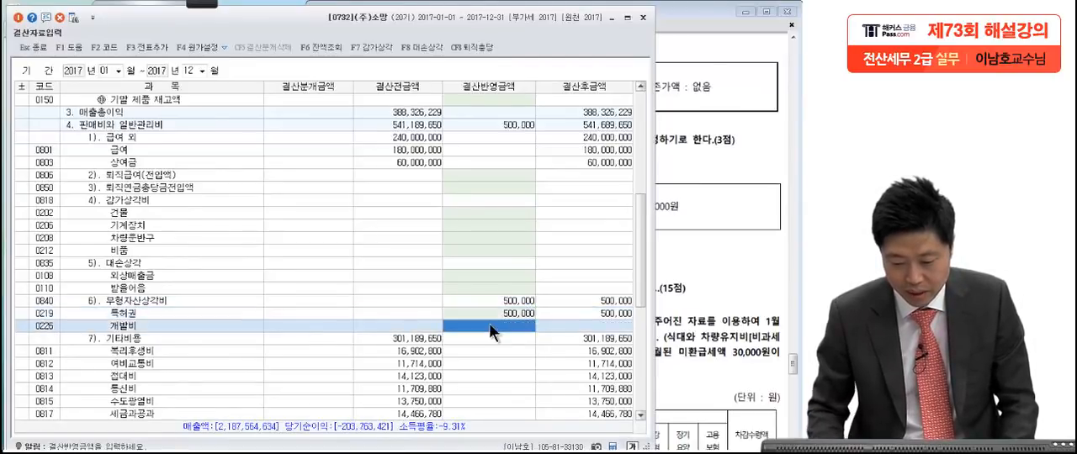
{"action": "left_click", "coordinate": [151, 46]}
{"action": "left_click", "coordinate": [353, 250]}
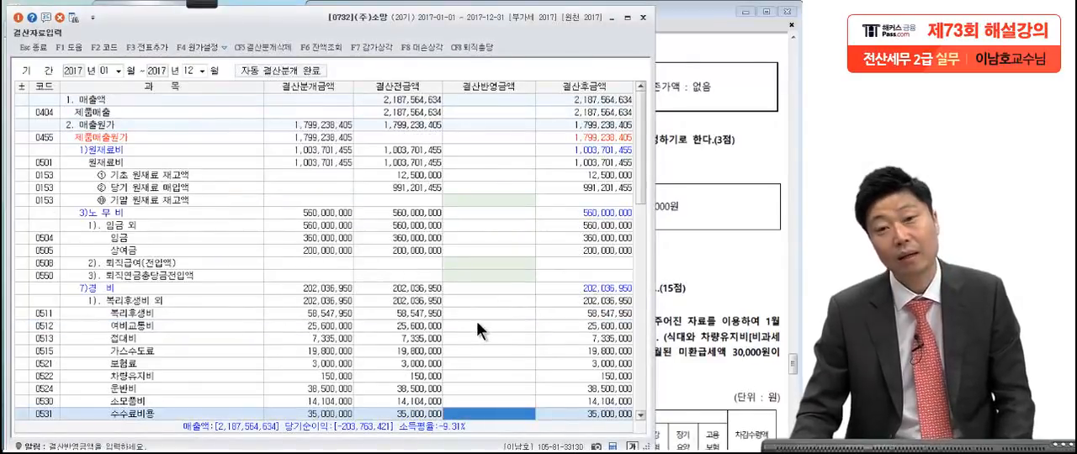
Step: Switch to the exam PDF and review Problem 4 item [4] on setting 대손충당금 at 1% of 외상매출금 and 받을어음
{"action": "left_click", "coordinate": [687, 177]}
{"action": "scroll", "coordinate": [675, 291], "scroll_direction": "down", "scroll_amount": 2}
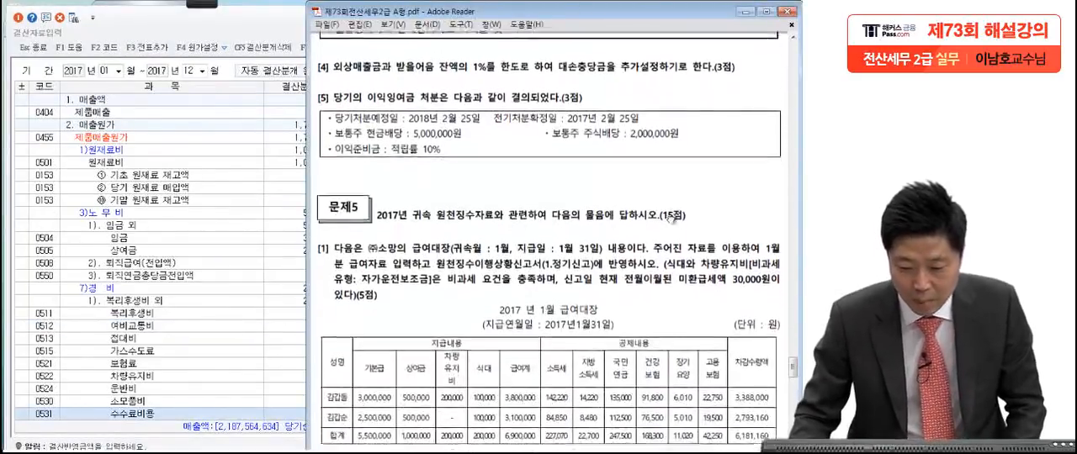
{"action": "left_click", "coordinate": [203, 4]}
{"action": "left_click", "coordinate": [31, 25]}
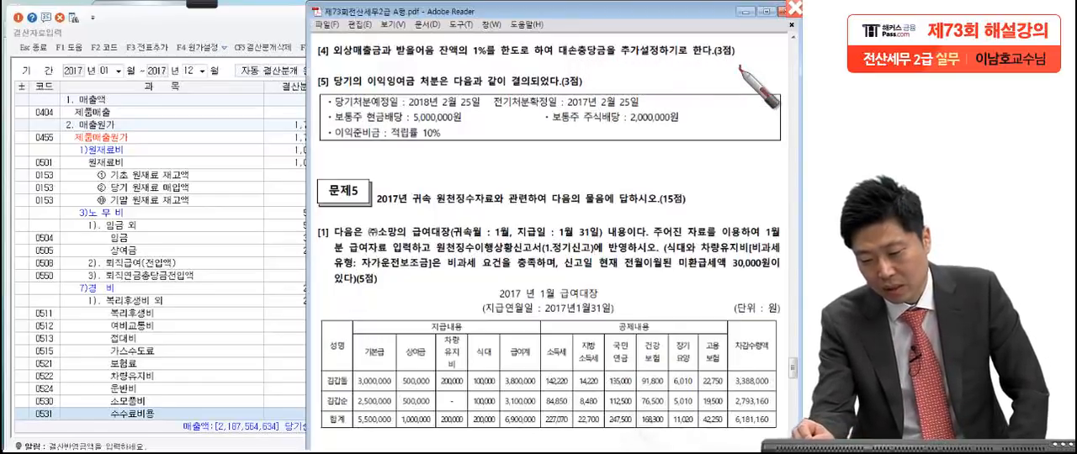
{"action": "left_click_drag", "start_coordinate": [740, 68], "coordinate": [751, 60]}
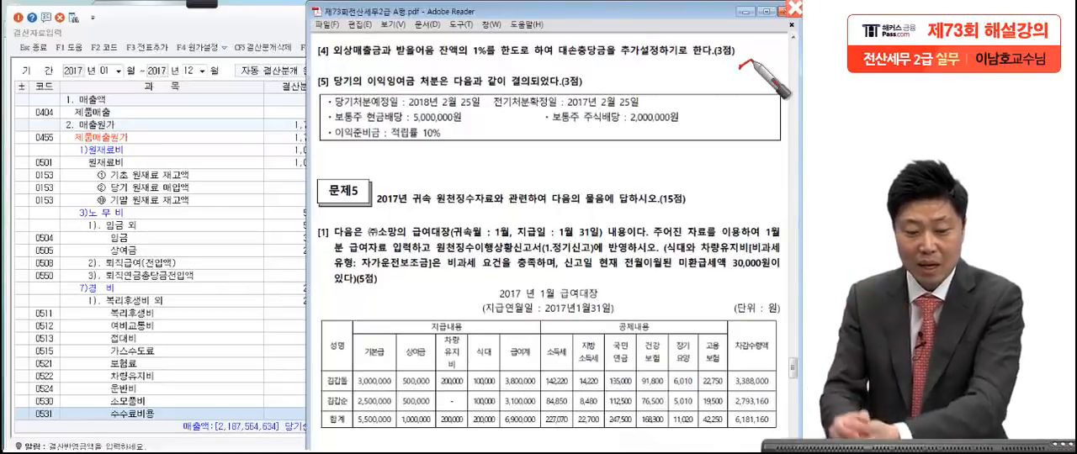
Step: Return to 결산자료입력, open the 대손상각 calculation and check the 대손율 and the additional amounts for 외상매출금 and 받을어음
{"action": "left_click", "coordinate": [274, 34]}
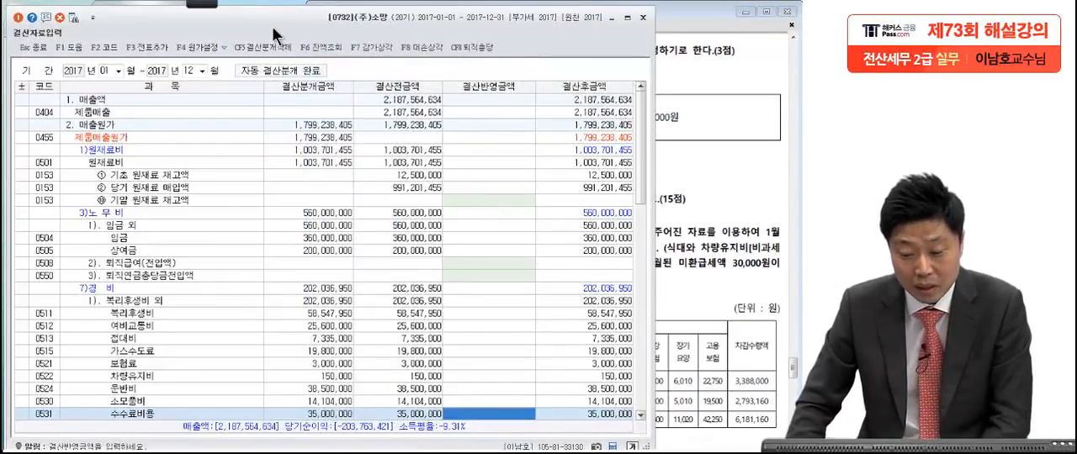
{"action": "left_click", "coordinate": [415, 48]}
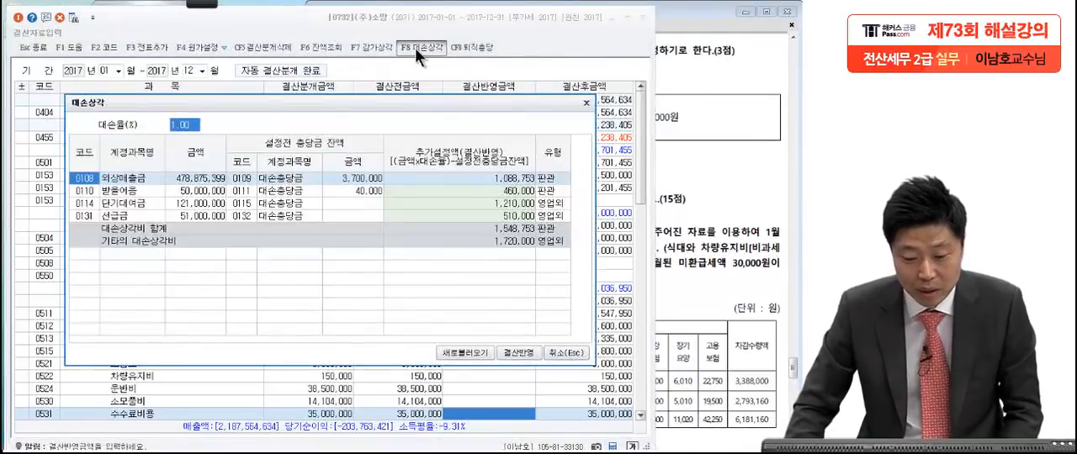
{"action": "key", "text": "Return"}
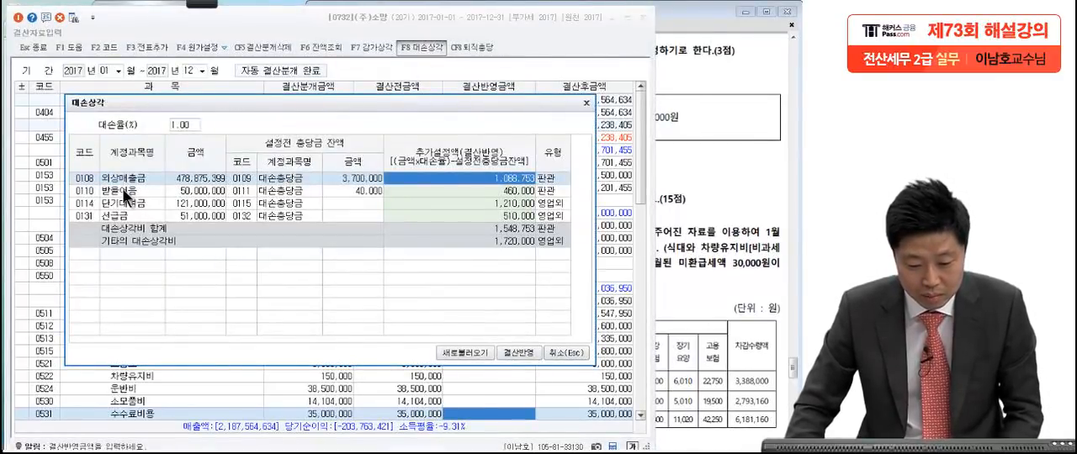
{"action": "key", "text": "Return"}
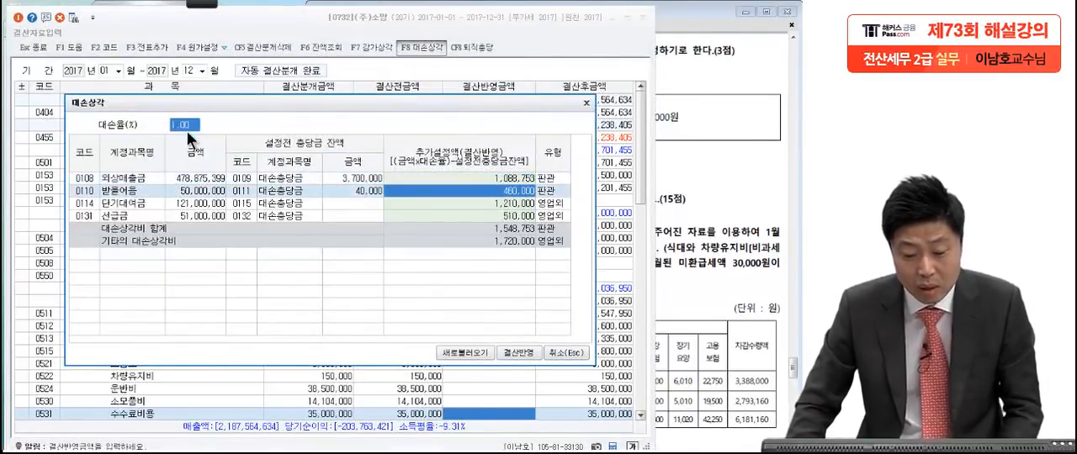
{"action": "left_click", "coordinate": [470, 176]}
{"action": "left_click", "coordinate": [468, 191]}
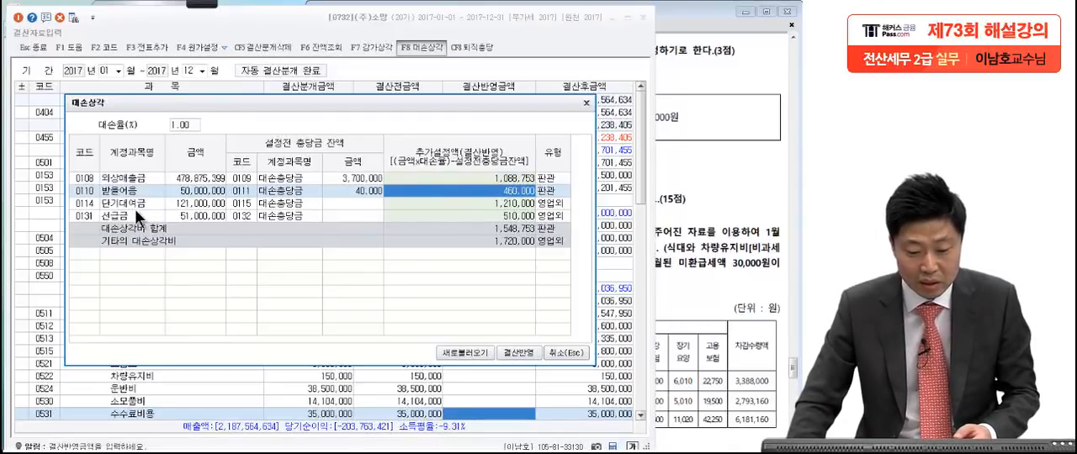
Step: Clear the additional allowance amounts for 단기대여금 and 선급금 and apply the 대손상각 figures to the closing data
{"action": "left_click", "coordinate": [444, 206]}
{"action": "type", "text": "0"}
{"action": "left_click", "coordinate": [445, 214]}
{"action": "type", "text": "0"}
{"action": "key", "text": "Return"}
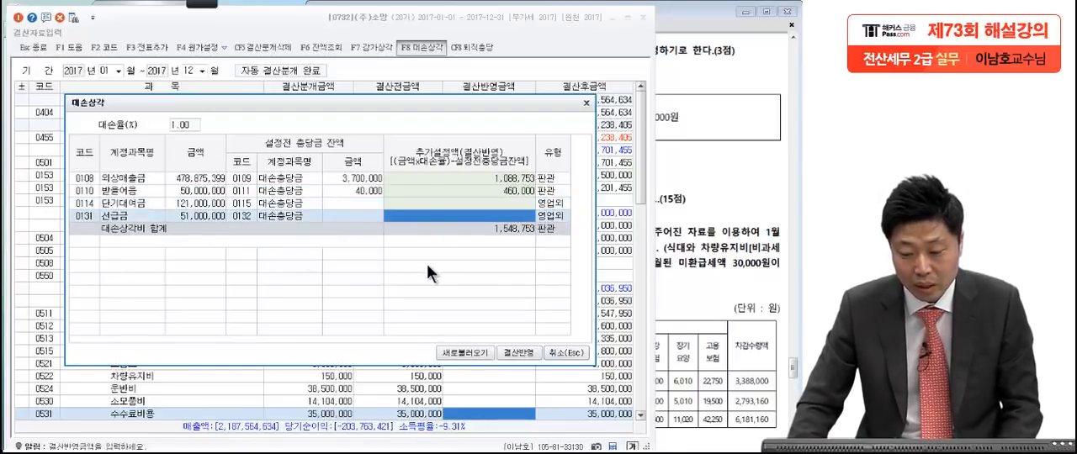
{"action": "left_click", "coordinate": [516, 351]}
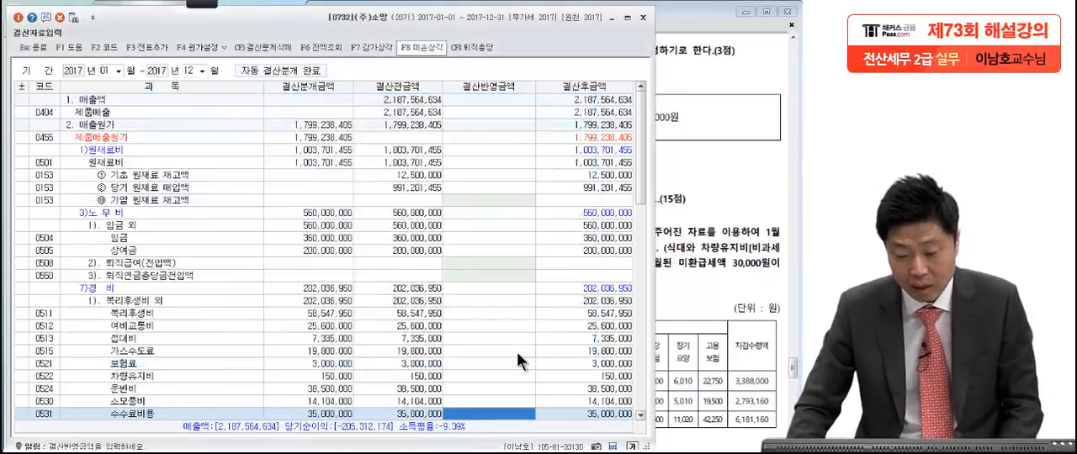
Step: Reopen the 대손상각 calculation with the saved data, check the 외상매출금 and 받을어음 allowances, and close it
{"action": "left_click", "coordinate": [411, 45]}
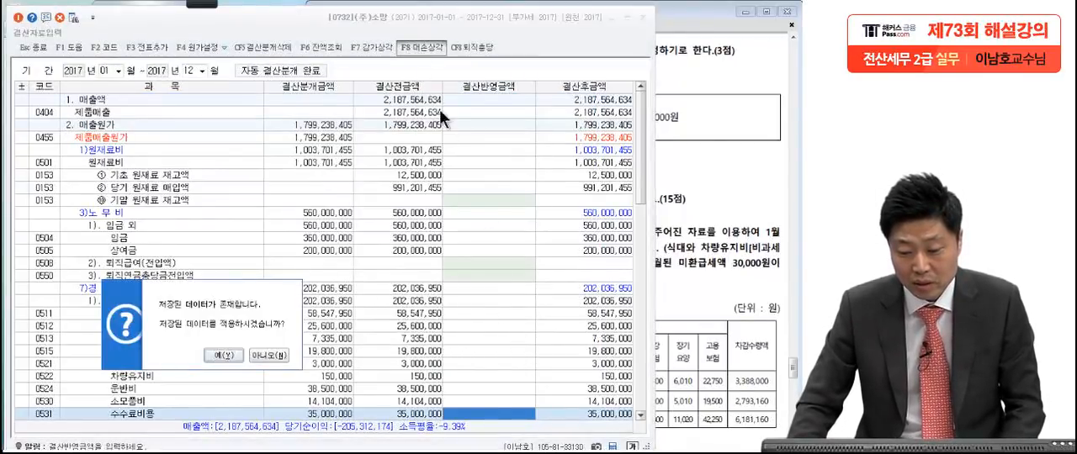
{"action": "left_click", "coordinate": [219, 358]}
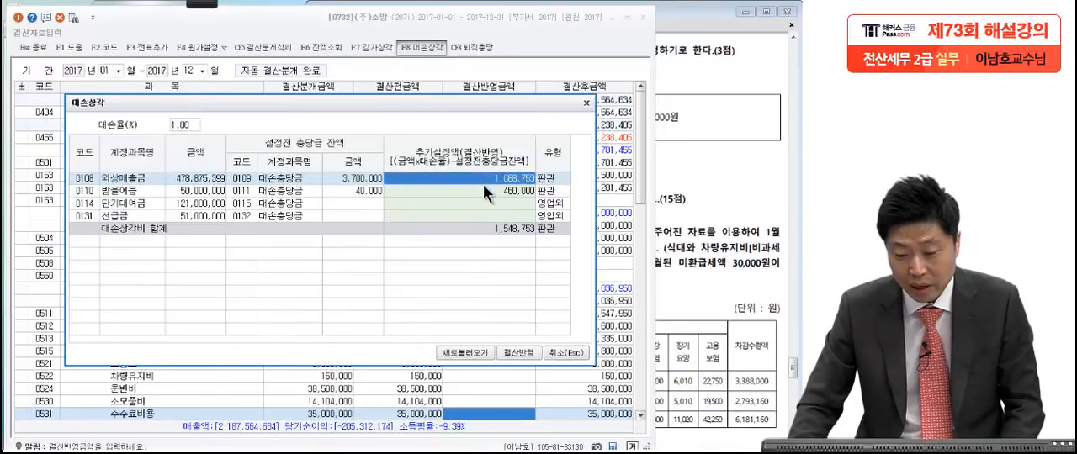
{"action": "left_click", "coordinate": [488, 192]}
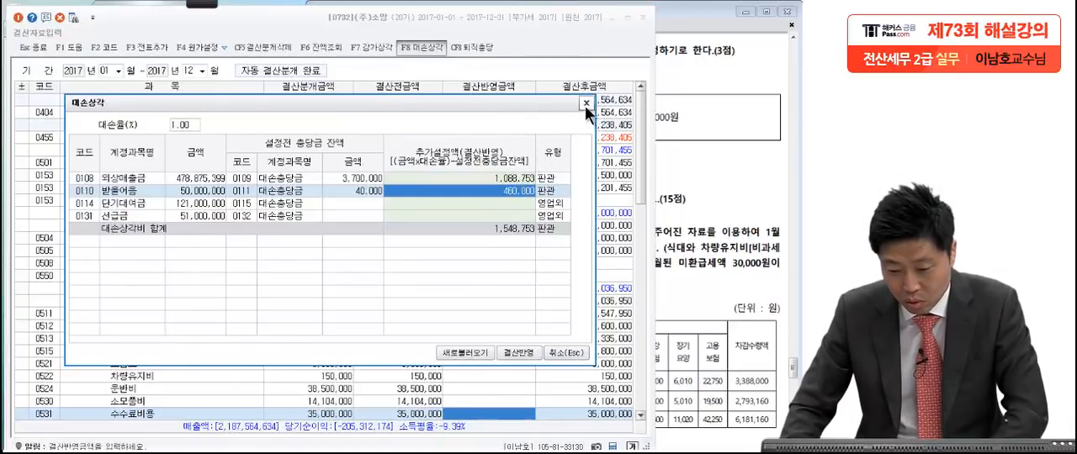
{"action": "left_click", "coordinate": [585, 104]}
Step: Examine the 결산반영금액 of 외상매출금 and 받을어음 under 판매비와 일반관리비's 대손상각
{"action": "left_click", "coordinate": [512, 217]}
{"action": "scroll", "coordinate": [511, 227], "scroll_direction": "down", "scroll_amount": 5}
{"action": "scroll", "coordinate": [512, 226], "scroll_direction": "down", "scroll_amount": 6}
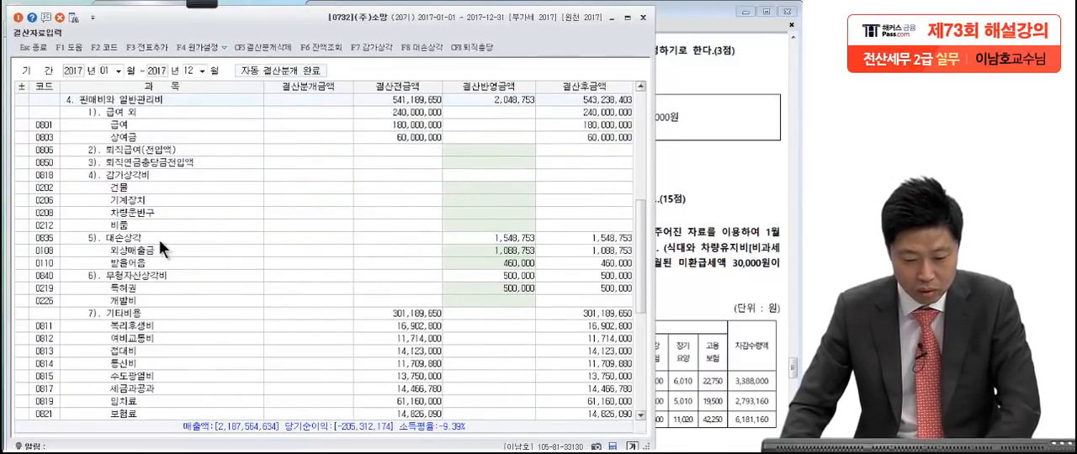
{"action": "left_click", "coordinate": [160, 239]}
{"action": "scroll", "coordinate": [167, 242], "scroll_direction": "up", "scroll_amount": 4}
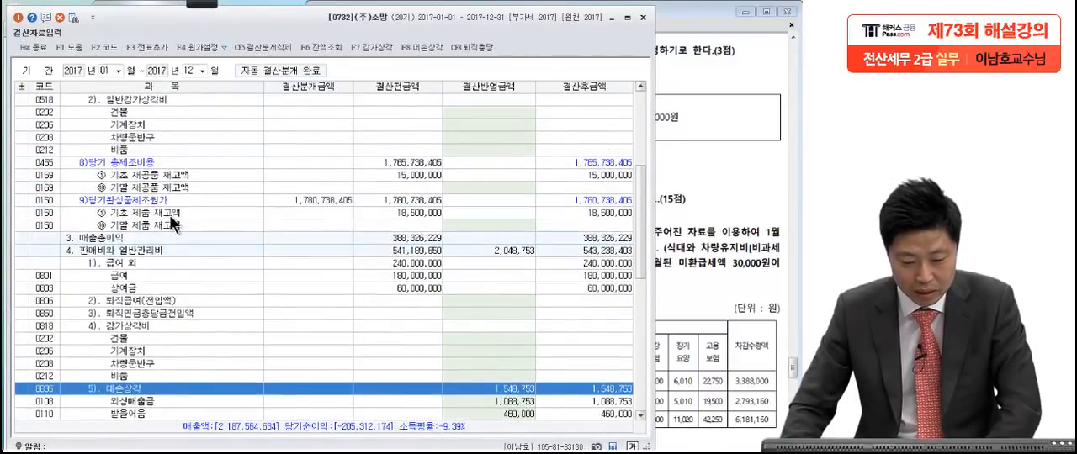
{"action": "scroll", "coordinate": [172, 221], "scroll_direction": "down", "scroll_amount": 3}
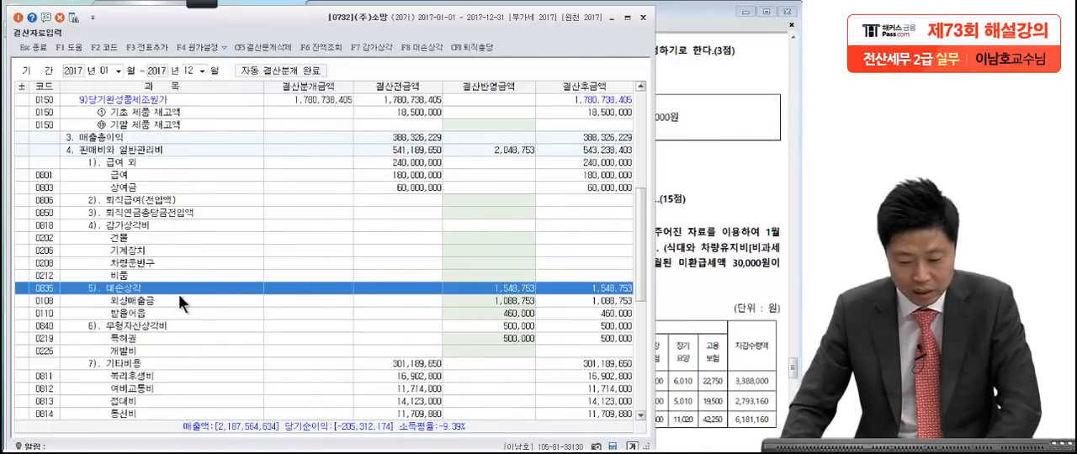
{"action": "left_click", "coordinate": [491, 300]}
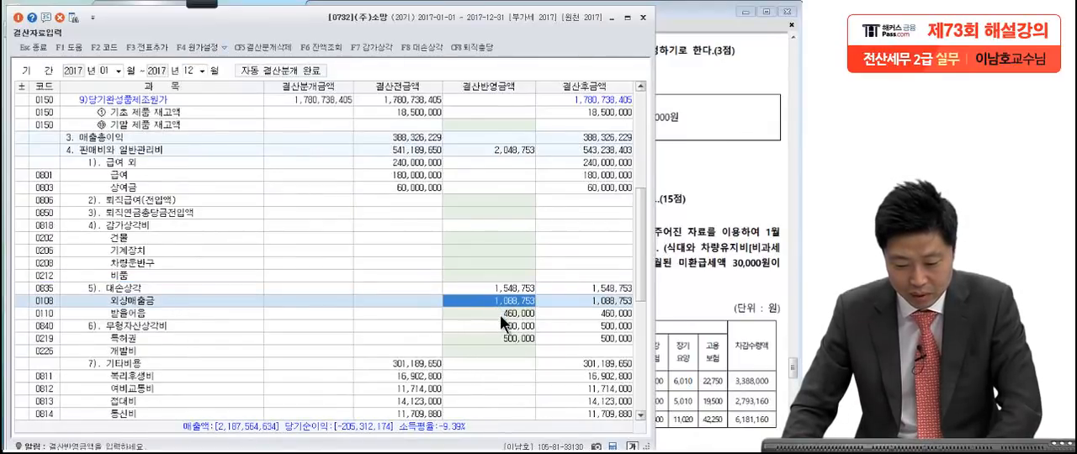
{"action": "left_click", "coordinate": [500, 314]}
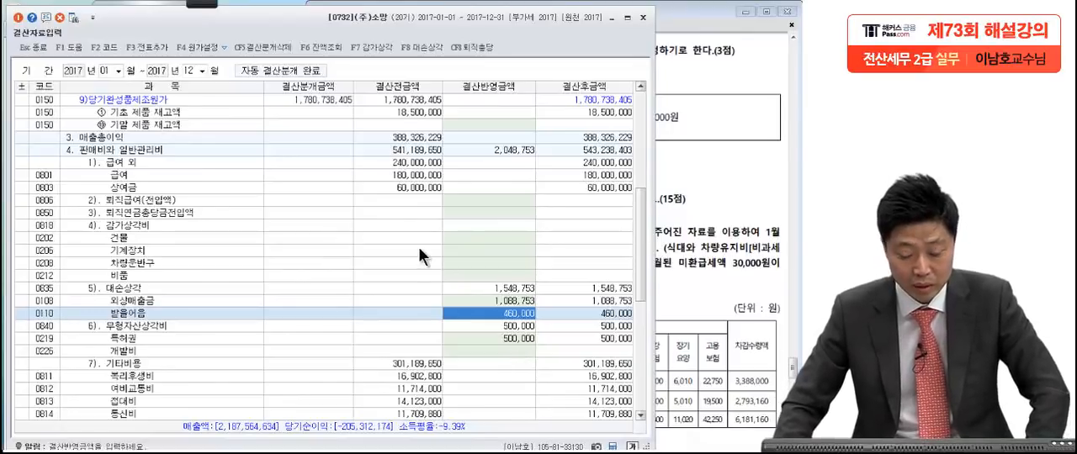
Step: Add the 대손상각 closing entries to the general journal and accept the confirmation
{"action": "left_click", "coordinate": [144, 48]}
{"action": "left_click", "coordinate": [344, 270]}
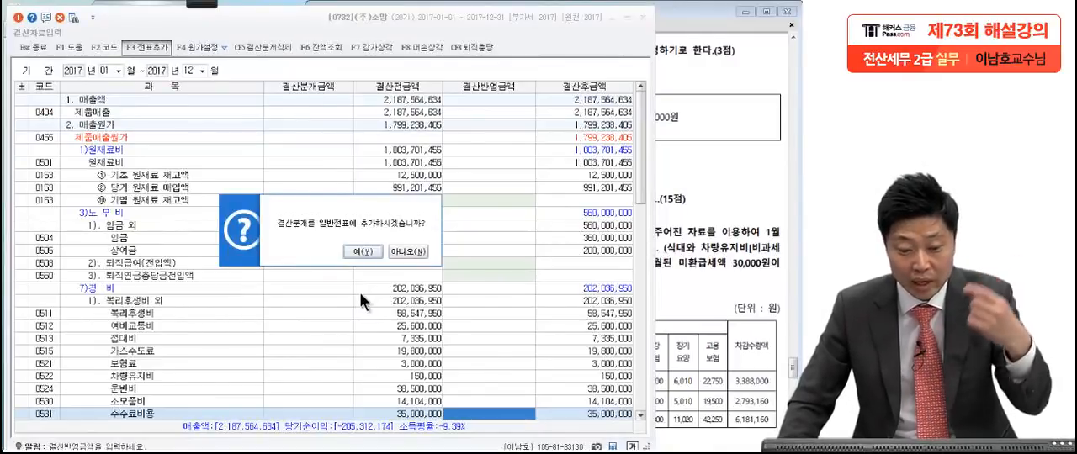
{"action": "left_click", "coordinate": [365, 250]}
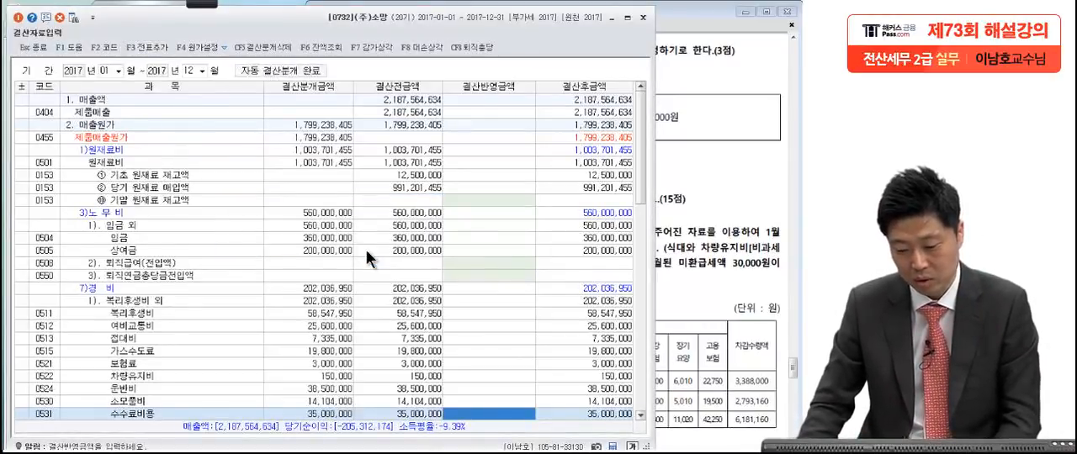
Step: Check the closing amounts for 대손상각 and 특허권 in the 판매비와 일반관리비 section after adding the entries
{"action": "left_click", "coordinate": [409, 277]}
{"action": "scroll", "coordinate": [434, 295], "scroll_direction": "down", "scroll_amount": 10}
{"action": "scroll", "coordinate": [457, 313], "scroll_direction": "down", "scroll_amount": 4}
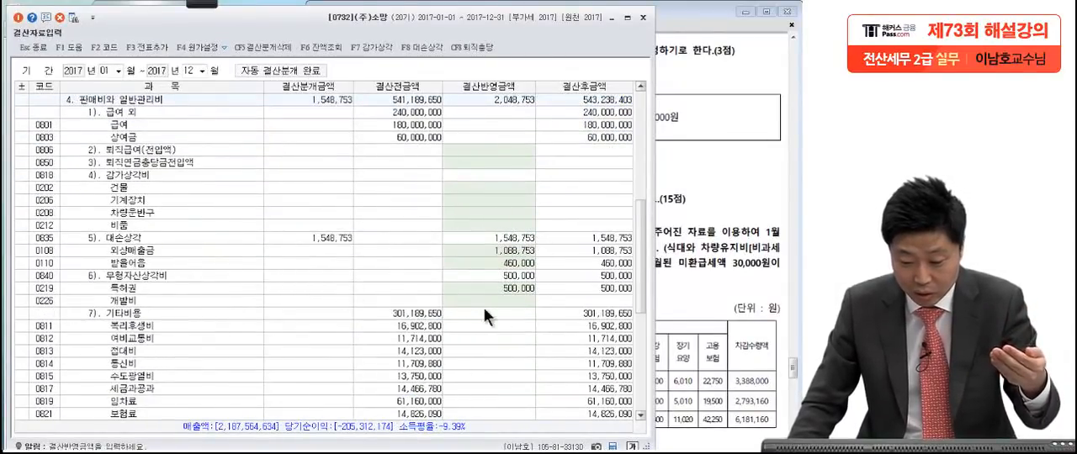
{"action": "left_click", "coordinate": [526, 289]}
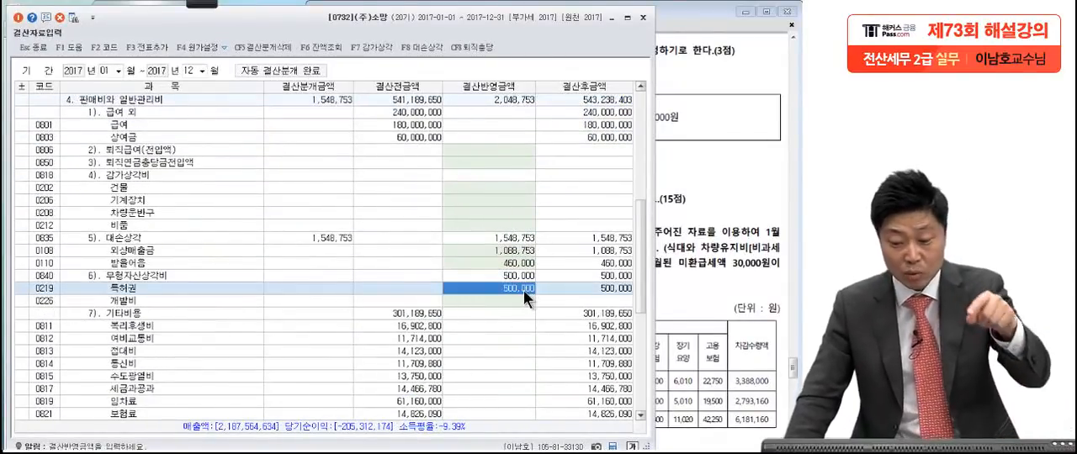
Step: Check the 대손상각 closing amounts for 받을어음 and 외상매출금 once more
{"action": "left_click", "coordinate": [517, 262]}
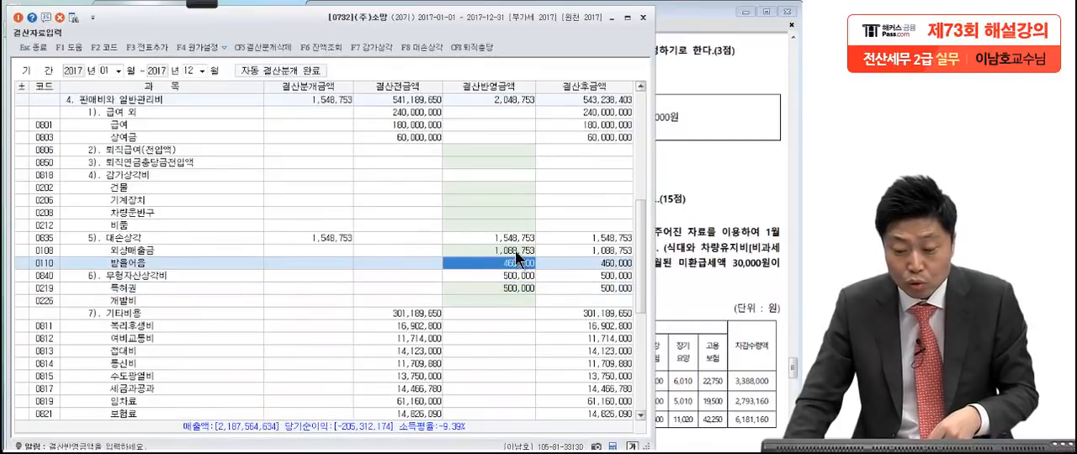
{"action": "left_click", "coordinate": [515, 250]}
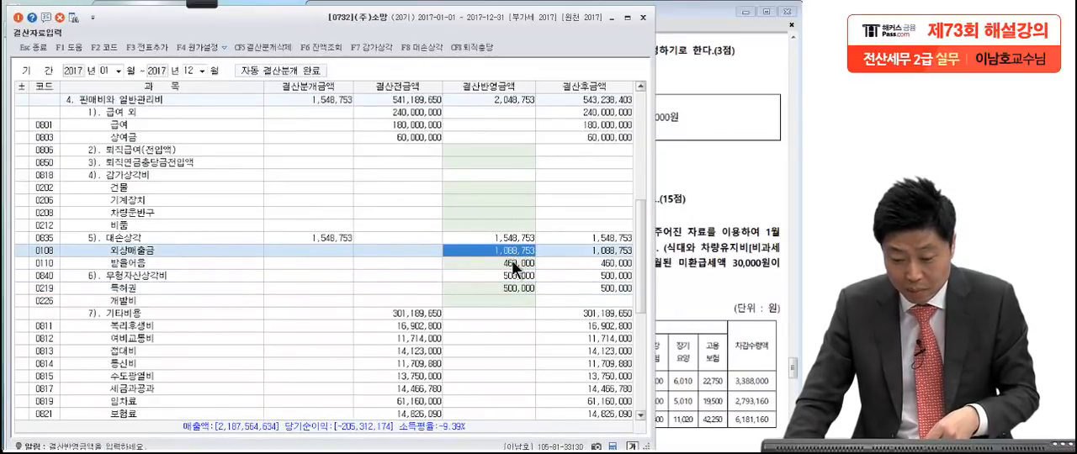
{"action": "left_click", "coordinate": [517, 262]}
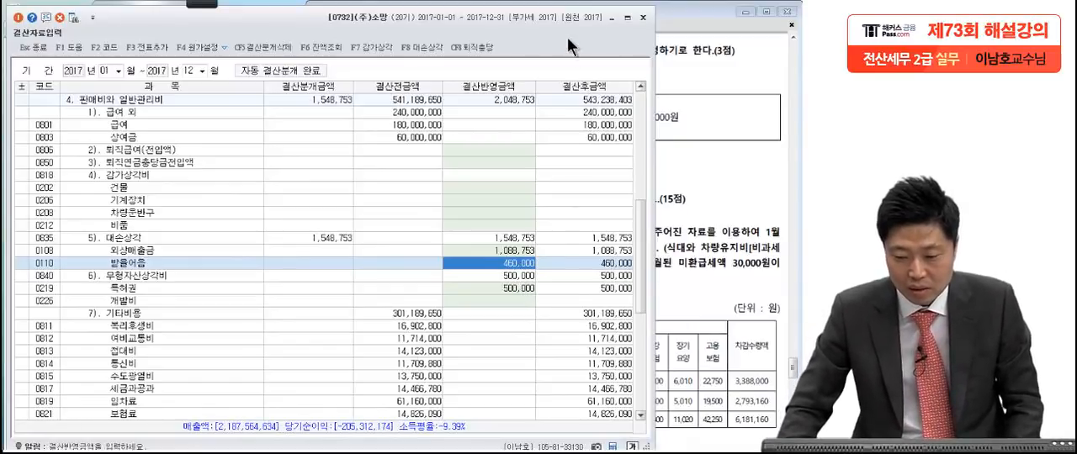
Step: Close the 결산자료입력 and 일반전표입력 windows
{"action": "left_click", "coordinate": [643, 17]}
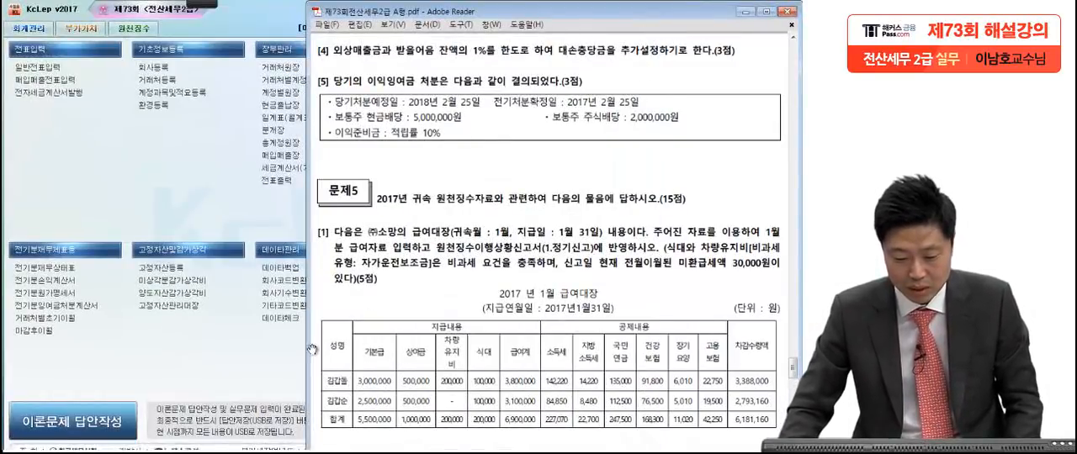
{"action": "left_click", "coordinate": [253, 452]}
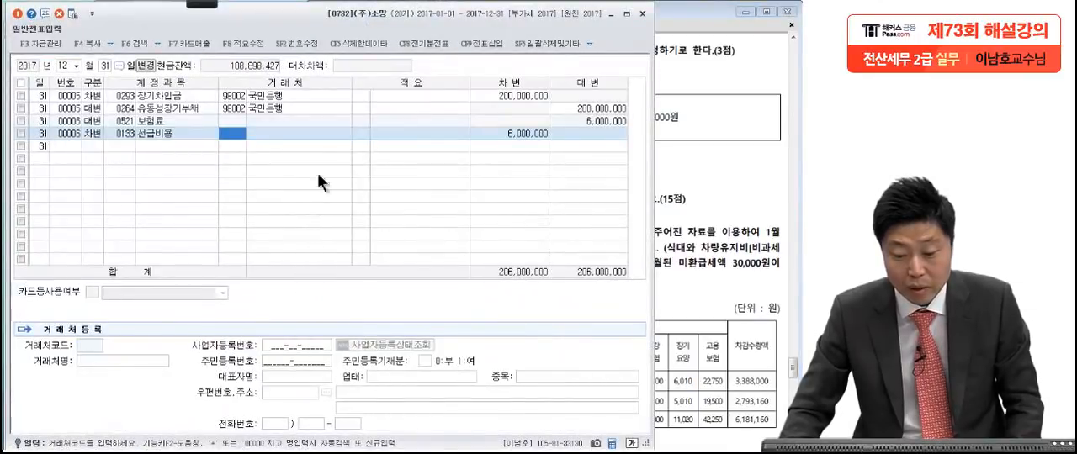
{"action": "left_click", "coordinate": [643, 15]}
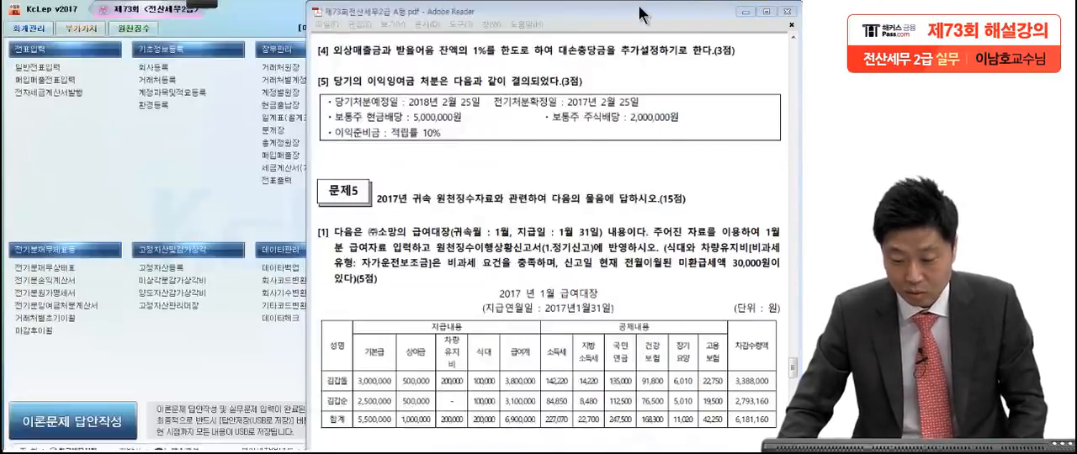
Step: Review question [5] in the exam PDF, marking the 이익잉여금 처분 dates, dividends and 10% 이익준비금 rate with the red pen
{"action": "left_click", "coordinate": [611, 207]}
{"action": "scroll", "coordinate": [611, 248], "scroll_direction": "down", "scroll_amount": 1}
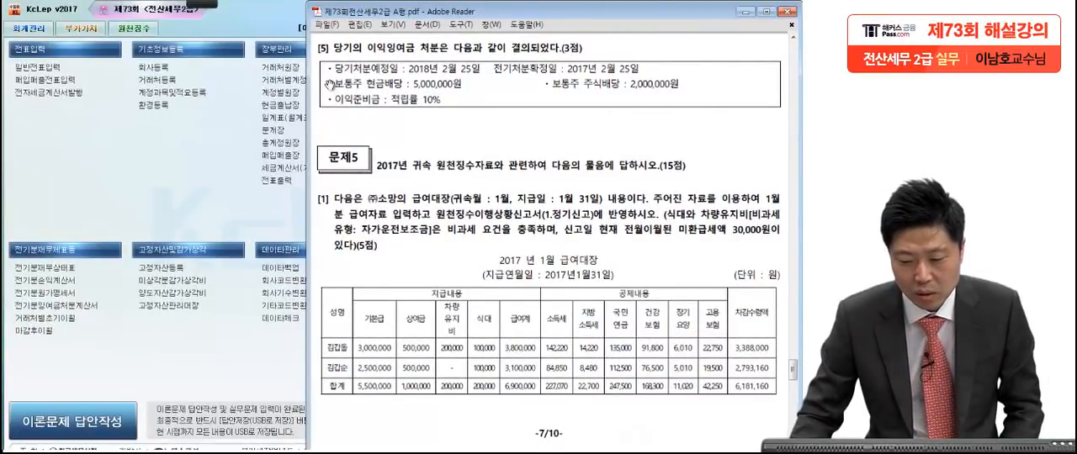
{"action": "mouse_move", "coordinate": [172, 10]}
{"action": "left_click", "coordinate": [29, 15]}
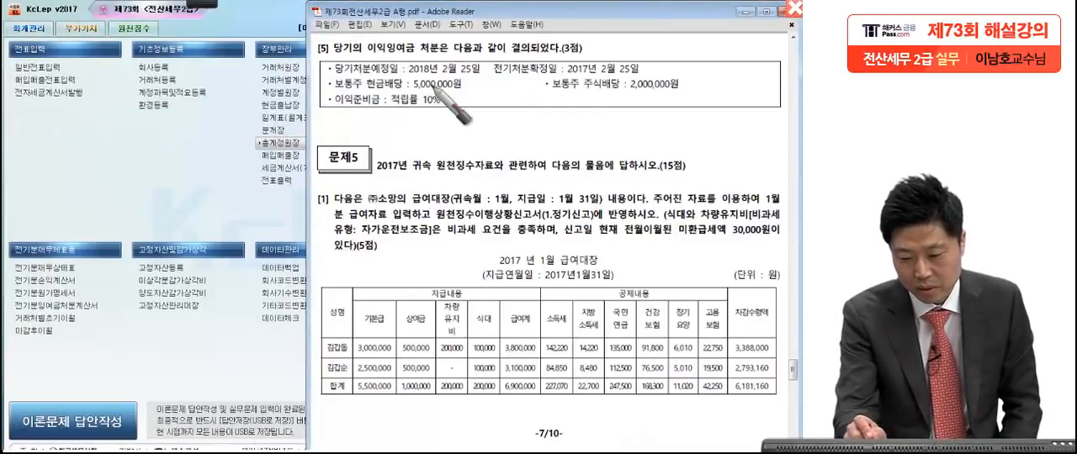
{"action": "left_click_drag", "start_coordinate": [477, 79], "coordinate": [486, 76]}
{"action": "left_click_drag", "start_coordinate": [646, 69], "coordinate": [652, 67]}
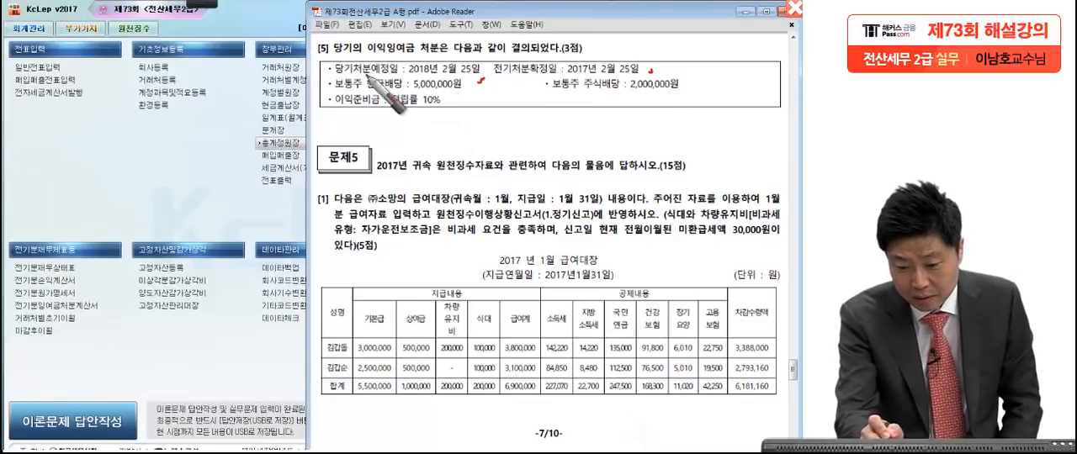
{"action": "left_click_drag", "start_coordinate": [340, 55], "coordinate": [337, 59]}
{"action": "left_click_drag", "start_coordinate": [477, 87], "coordinate": [453, 112]}
{"action": "left_click_drag", "start_coordinate": [685, 91], "coordinate": [689, 98]}
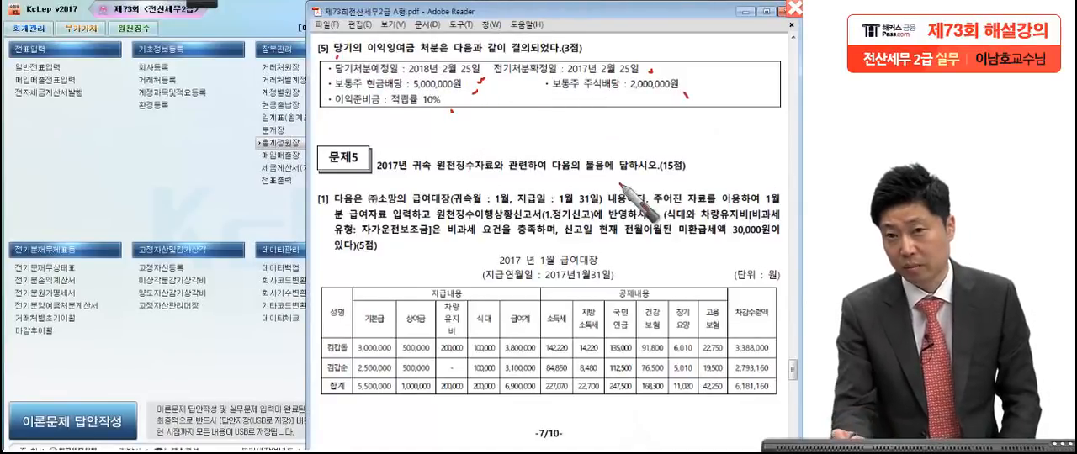
{"action": "left_click_drag", "start_coordinate": [326, 59], "coordinate": [339, 124]}
{"action": "left_click_drag", "start_coordinate": [762, 55], "coordinate": [726, 127]}
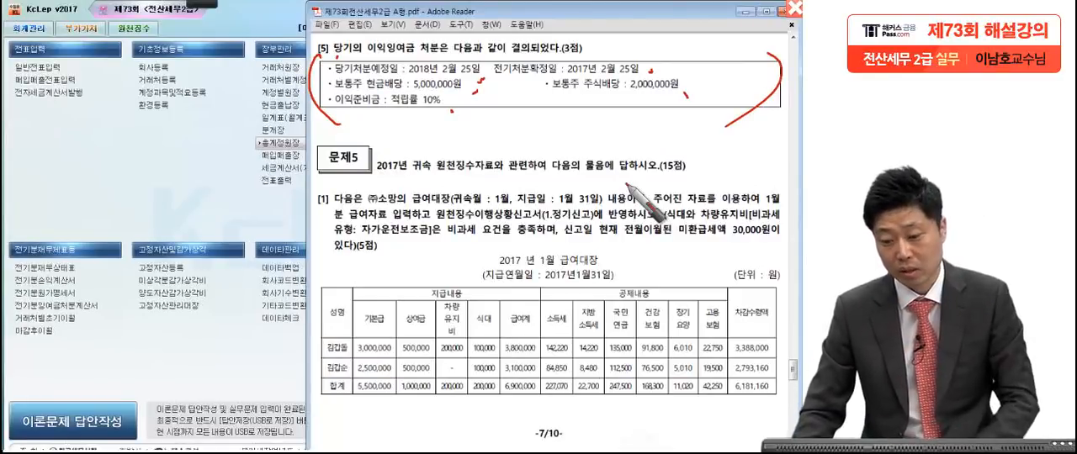
Step: Open 이익잉여금처분계산서 in KcLep without loading the saved data
{"action": "left_click", "coordinate": [182, 170]}
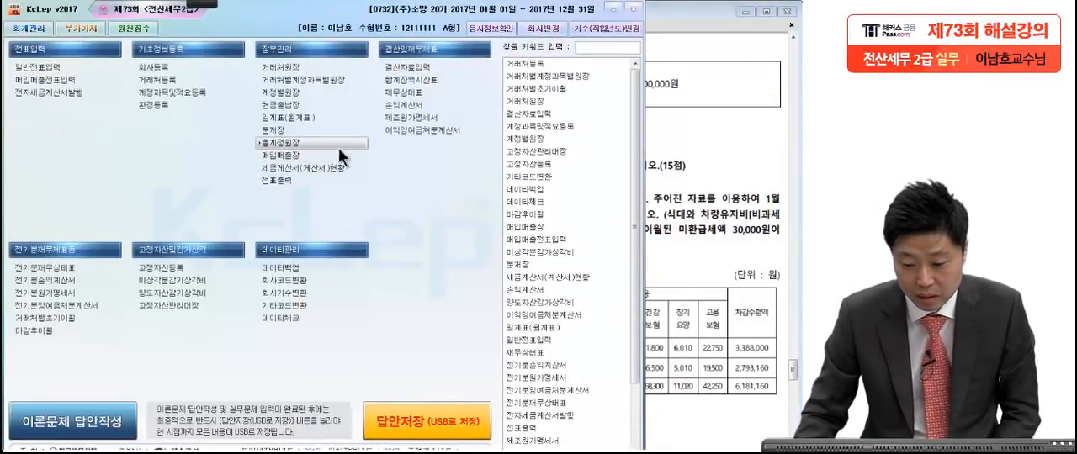
{"action": "left_click", "coordinate": [417, 129]}
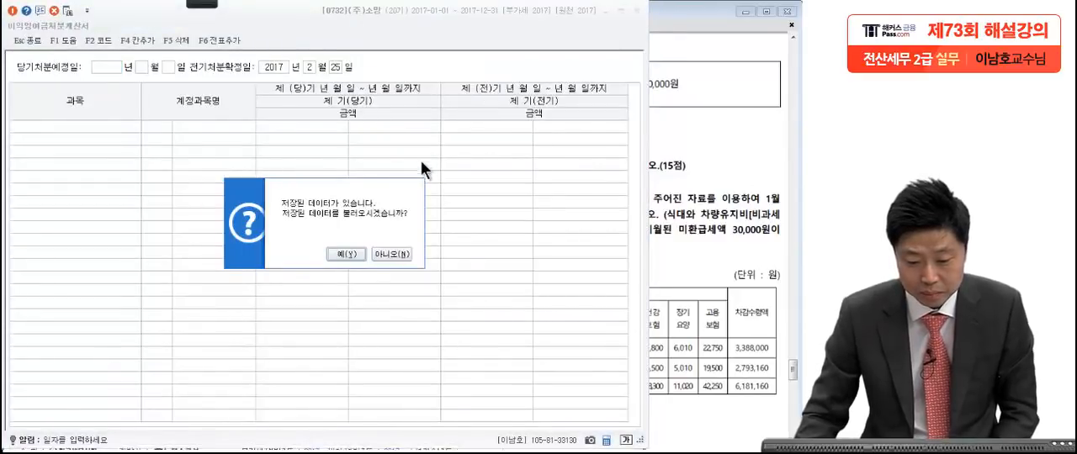
{"action": "left_click", "coordinate": [380, 252]}
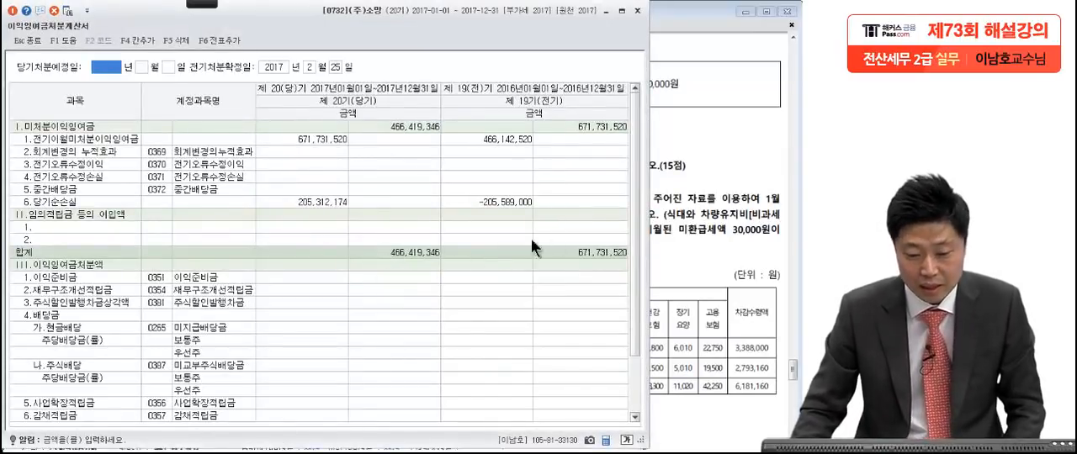
Step: Set 당기처분예정일 to 2018-02-25 and check the disposal dates against question [5] in the exam PDF
{"action": "left_click", "coordinate": [687, 231]}
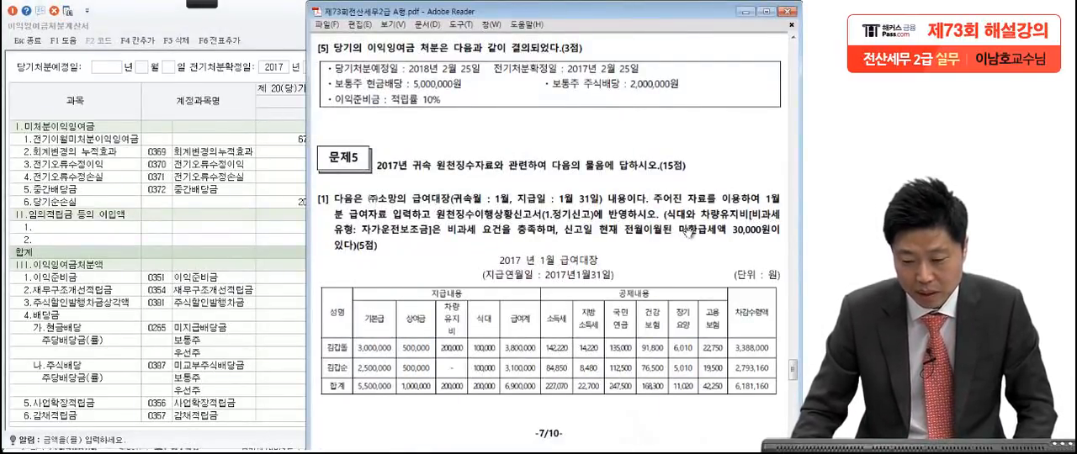
{"action": "left_click", "coordinate": [104, 64]}
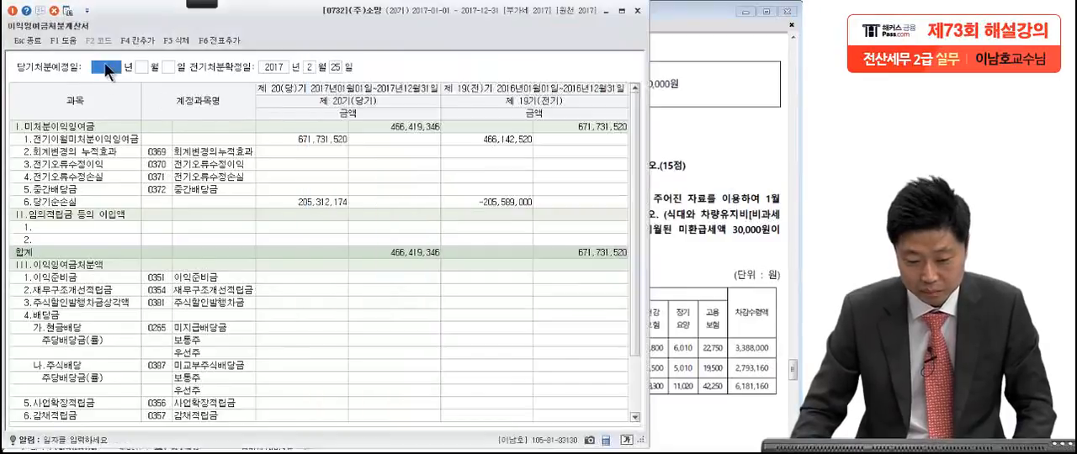
{"action": "type", "text": "2018 년 "}
{"action": "type", "text": "2"}
{"action": "key", "text": "Return"}
{"action": "type", "text": "25"}
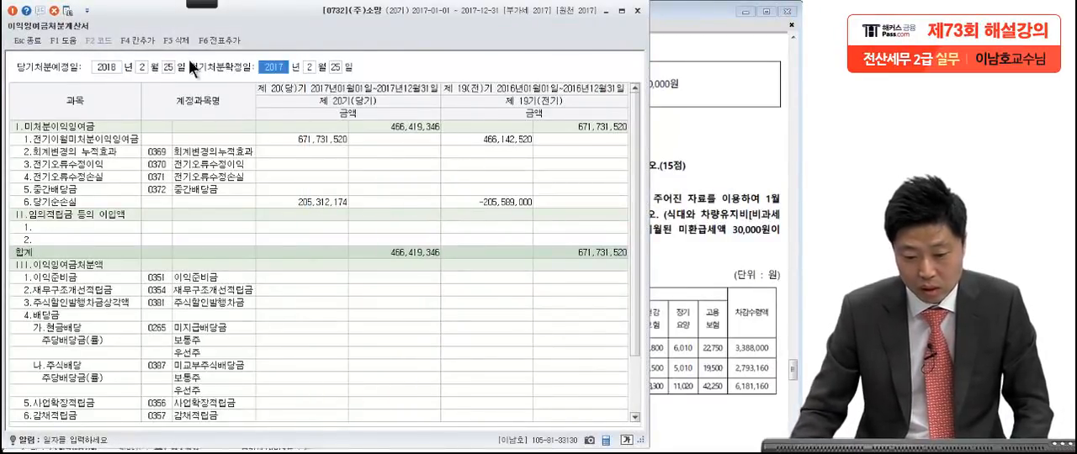
{"action": "left_click", "coordinate": [700, 154]}
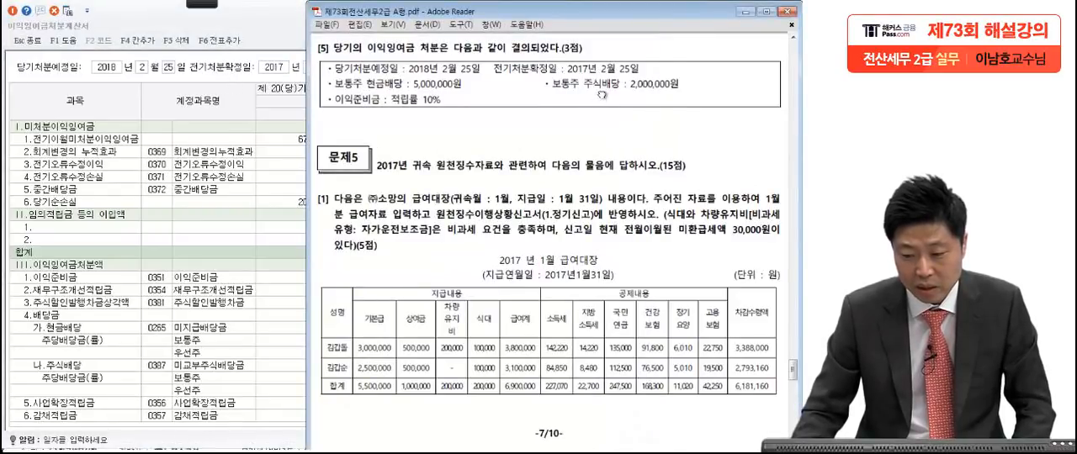
{"action": "left_click", "coordinate": [230, 106]}
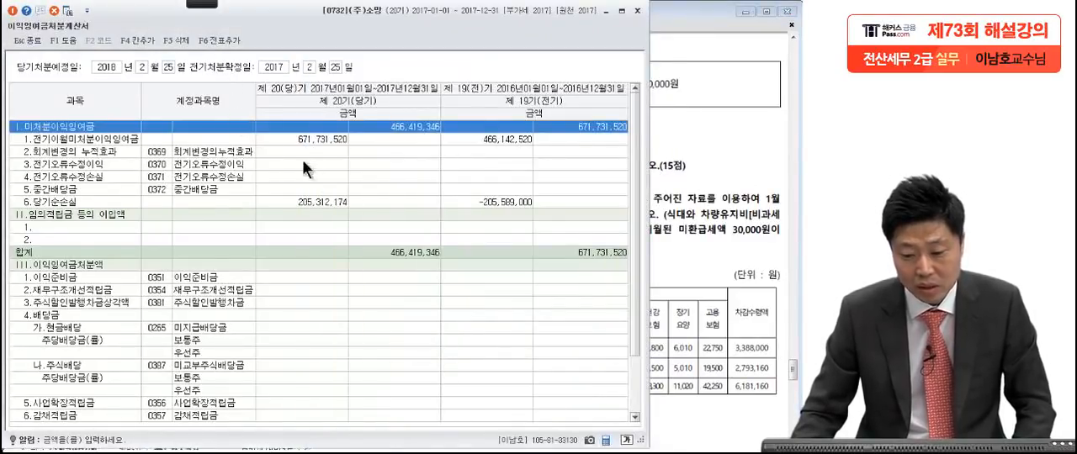
Step: Enter the cash dividend of 5,000,000 for 미지급배당금 in the current term of the 이익잉여금처분계산서
{"action": "left_click", "coordinate": [322, 203]}
{"action": "left_click", "coordinate": [320, 236]}
{"action": "left_click", "coordinate": [651, 231]}
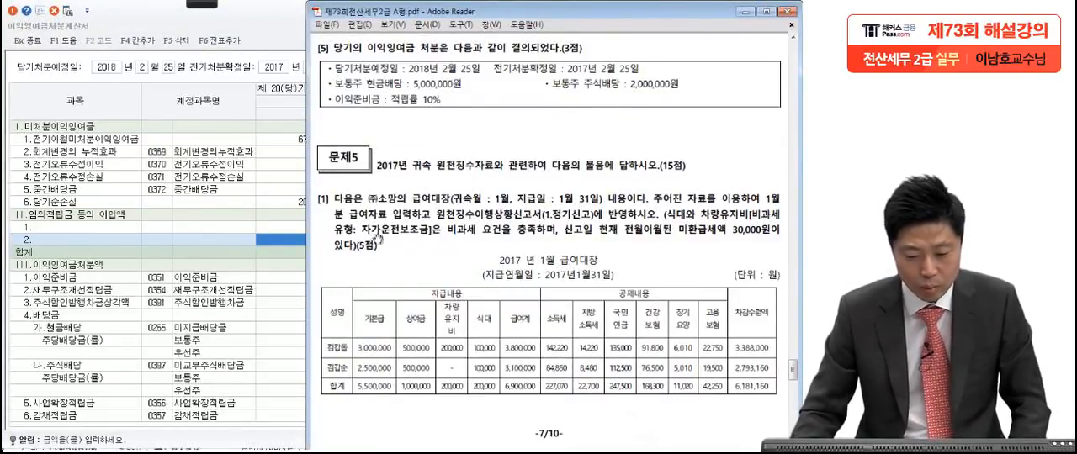
{"action": "left_click", "coordinate": [247, 292]}
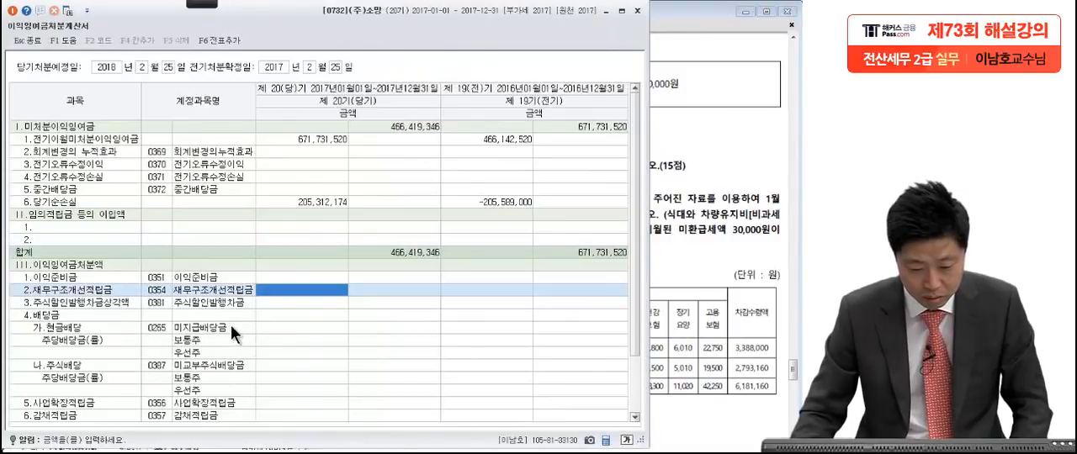
{"action": "left_click", "coordinate": [285, 329]}
{"action": "type", "text": "5,000,000"}
{"action": "key", "text": "Return"}
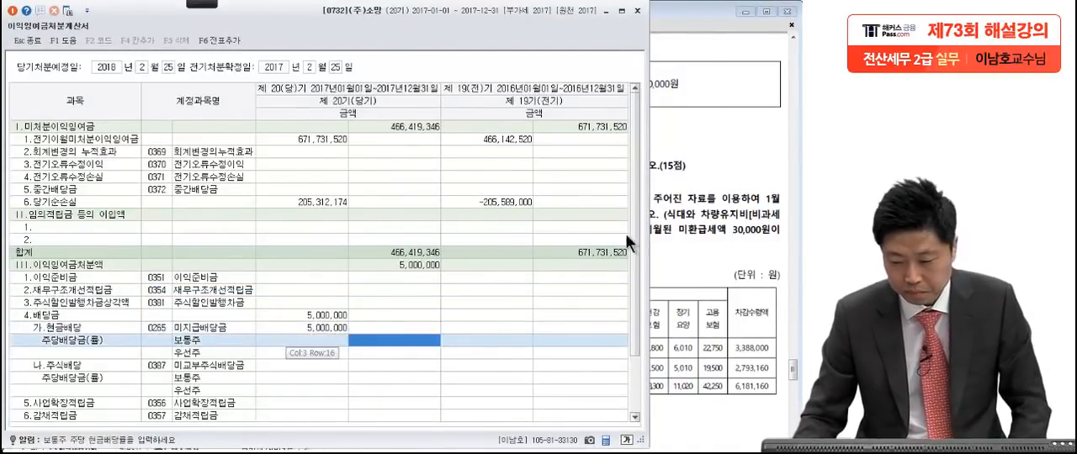
Step: Check the 주식배당 amount in the exam PDF and enter 2,000,000 for 미교부주식배당금
{"action": "left_click", "coordinate": [680, 229]}
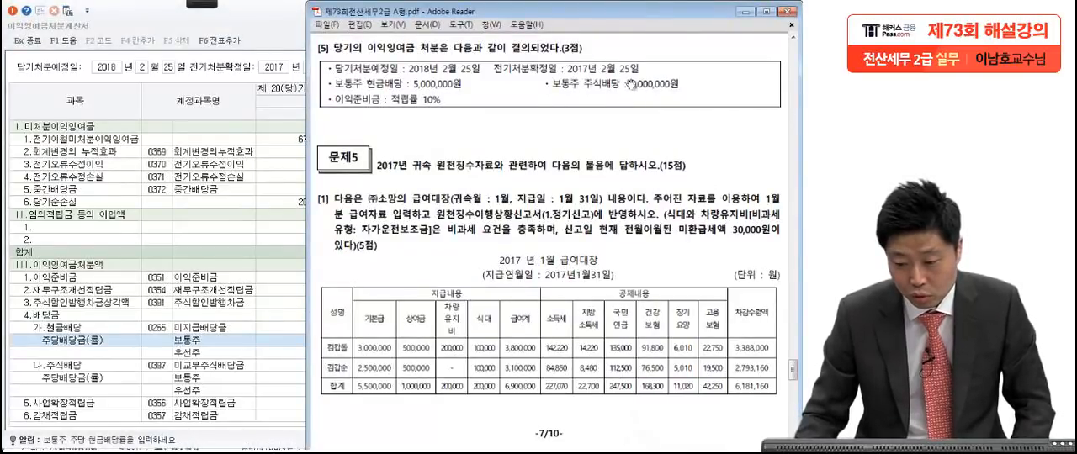
{"action": "left_click", "coordinate": [231, 365]}
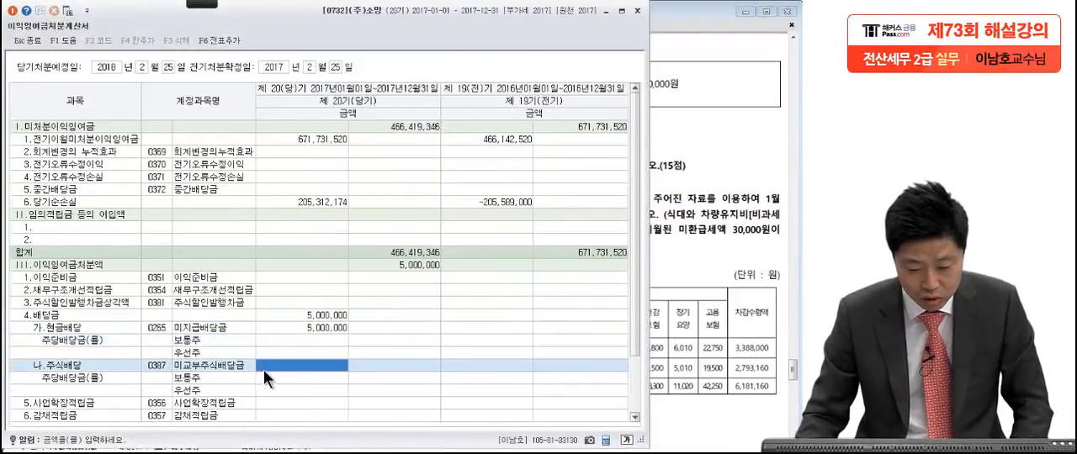
{"action": "type", "text": "2,000,000"}
{"action": "key", "text": "Return"}
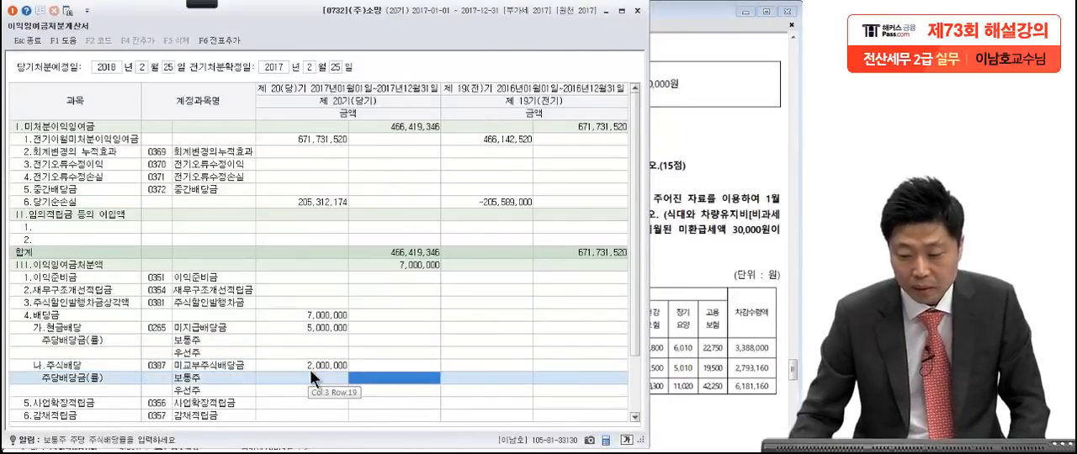
Step: Enter 500,000 for 이익준비금, following the exam's 10% 적립률 on the cash dividend
{"action": "key", "text": "alt+Tab"}
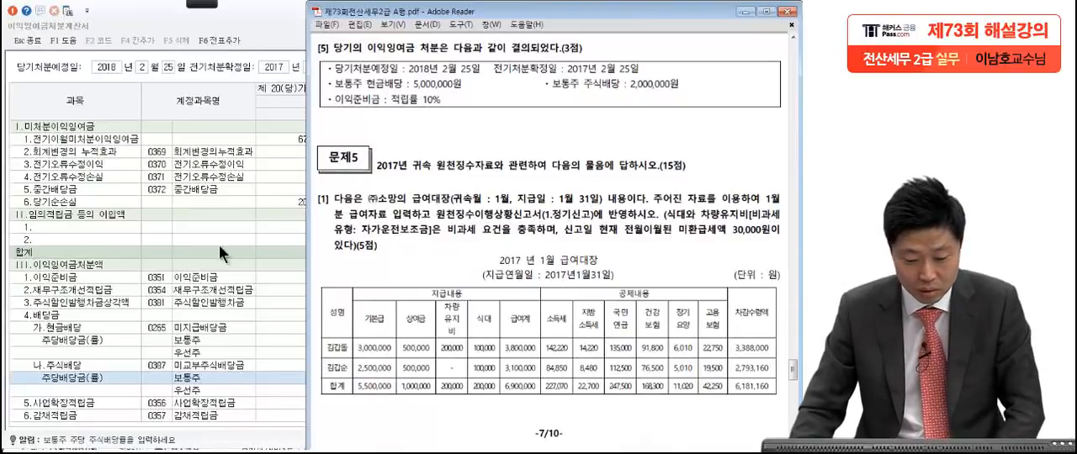
{"action": "left_click", "coordinate": [202, 277]}
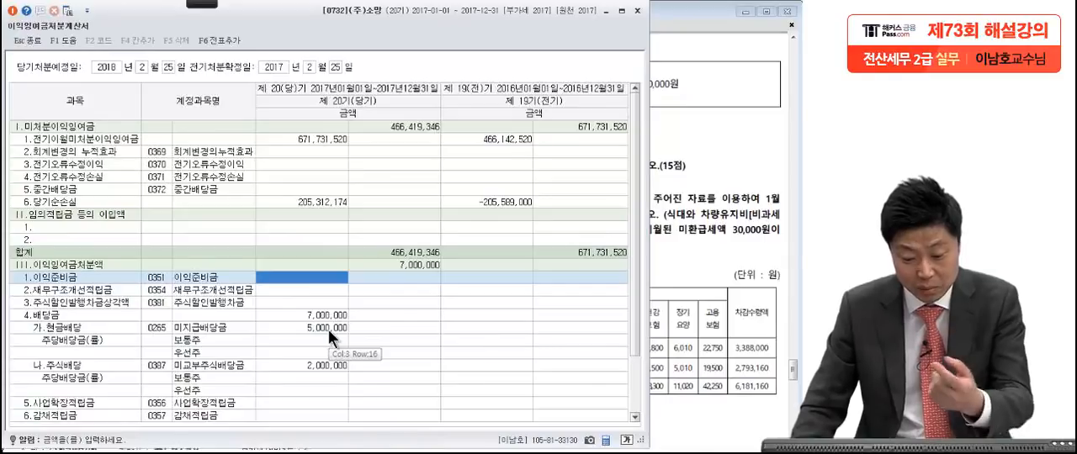
{"action": "type", "text": "5000000"}
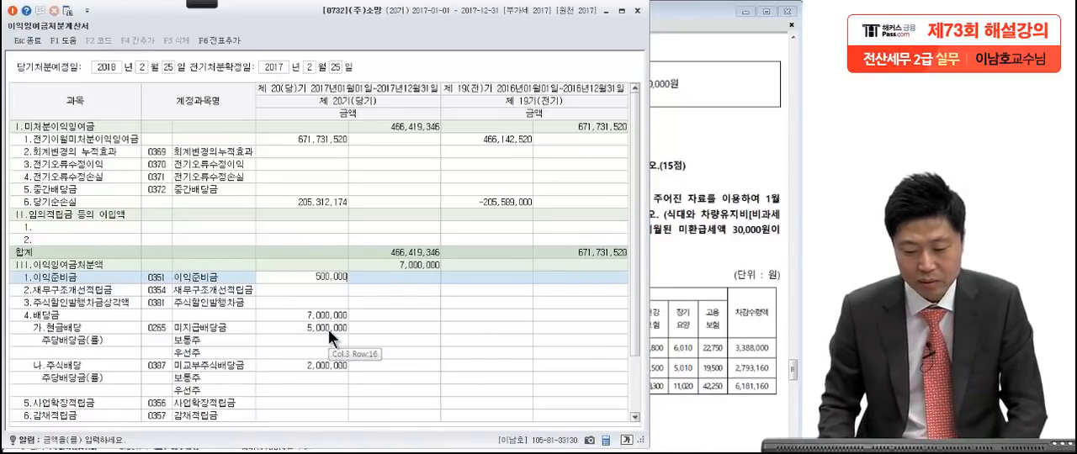
{"action": "key", "text": "Return"}
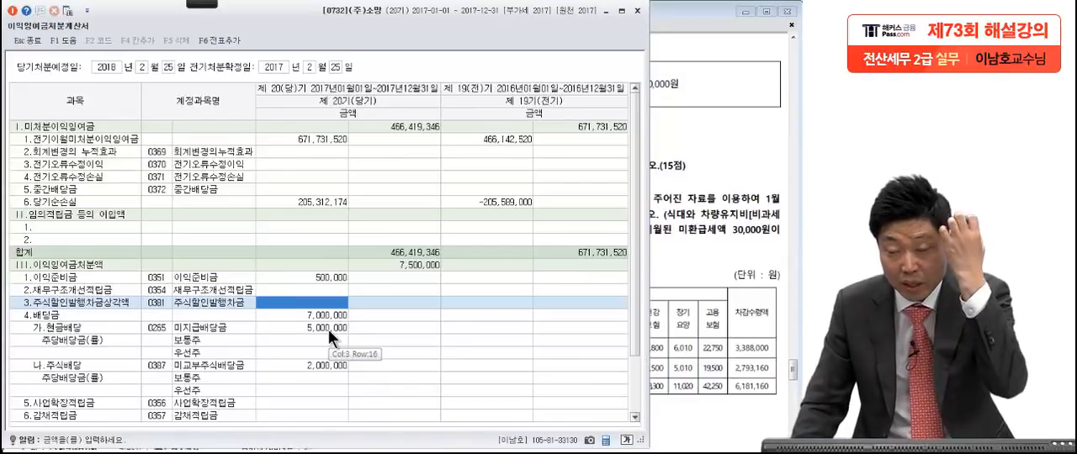
Step: Add the profit disposal entries to the general journal, accept the message, and close the 이익잉여금처분계산서
{"action": "left_click", "coordinate": [215, 38]}
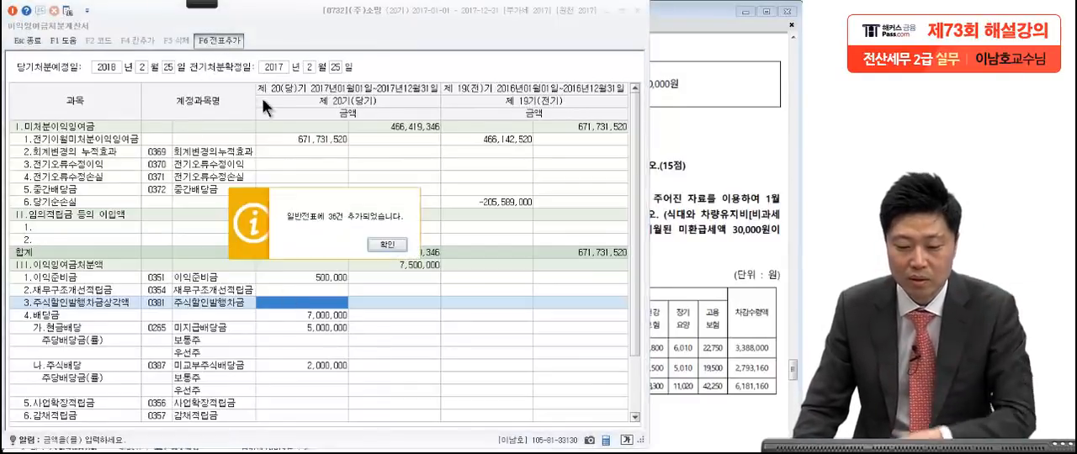
{"action": "left_click", "coordinate": [385, 242]}
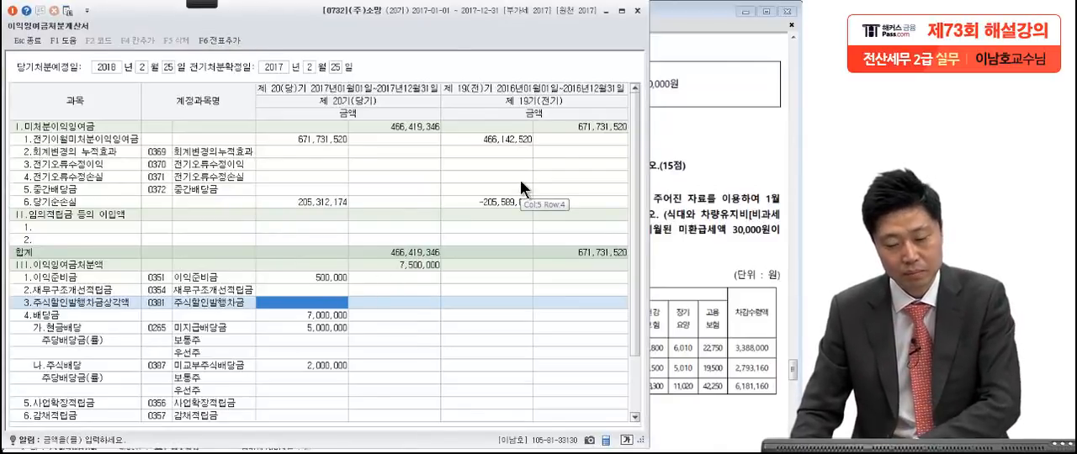
{"action": "left_click", "coordinate": [637, 10]}
Step: Go to question [1] of Problem 5 in the exam PDF and underline the 귀속월 and 지급일 in red
{"action": "scroll", "coordinate": [611, 305], "scroll_direction": "down", "scroll_amount": 3}
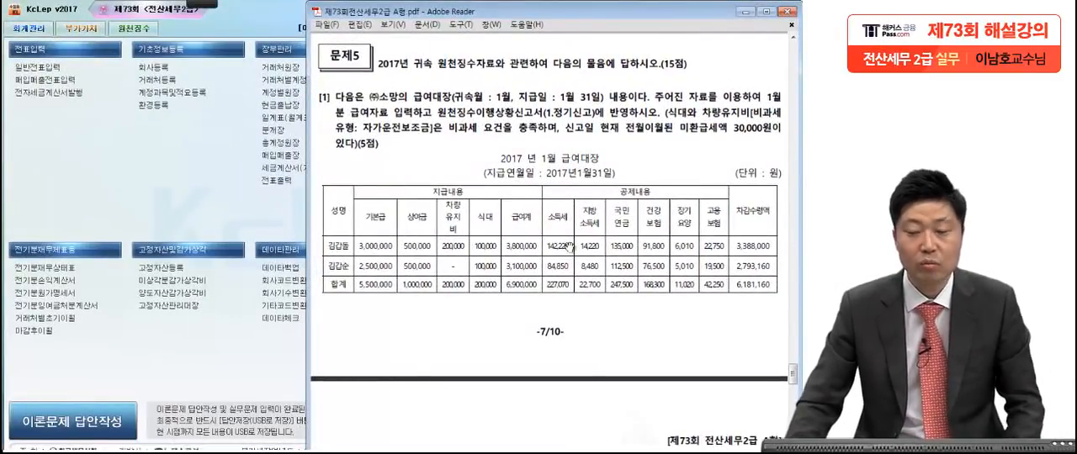
{"action": "scroll", "coordinate": [594, 327], "scroll_direction": "down", "scroll_amount": 2}
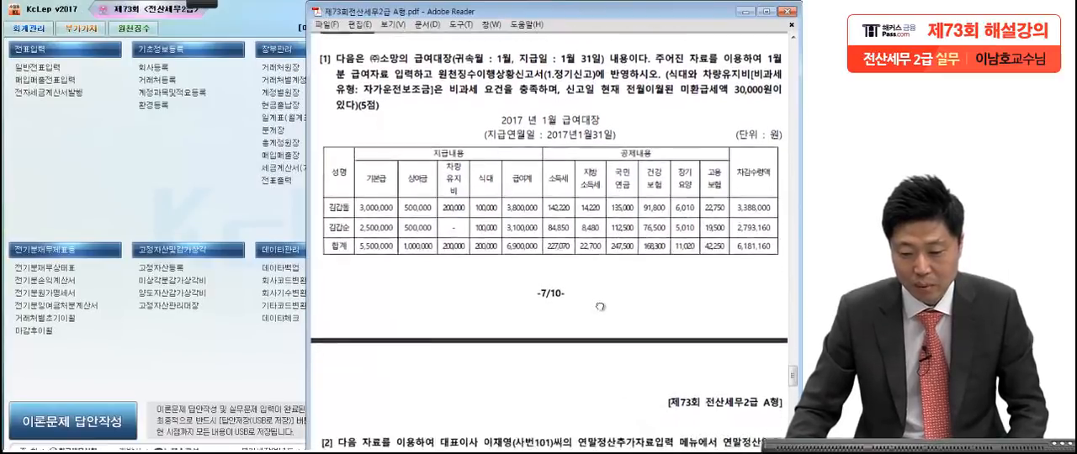
{"action": "left_click", "coordinate": [202, 4]}
{"action": "left_click", "coordinate": [23, 19]}
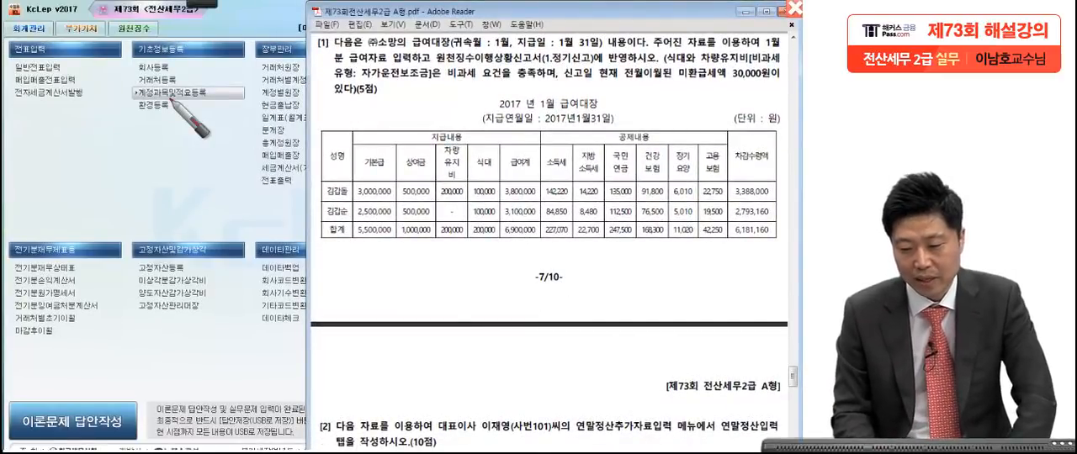
{"action": "left_click_drag", "start_coordinate": [468, 48], "coordinate": [610, 50]}
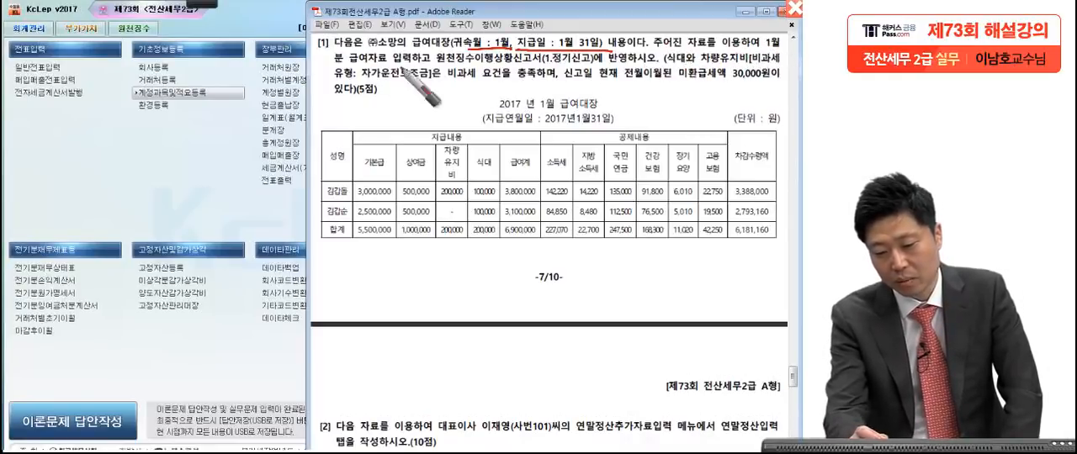
Step: Mark in red the 급여자료 and 원천징수이행상황신고서 tasks, the 식대 and 자가운전보조금 비과세 conditions, and the 미환급세액 30,000원 in question [1]
{"action": "mouse_move", "coordinate": [414, 73]}
{"action": "left_mouse_down"}
{"action": "mouse_move", "coordinate": [347, 66]}
{"action": "mouse_move", "coordinate": [380, 86]}
{"action": "mouse_move", "coordinate": [416, 72]}
{"action": "left_mouse_up"}
{"action": "mouse_move", "coordinate": [532, 67]}
{"action": "left_mouse_down"}
{"action": "mouse_move", "coordinate": [430, 71]}
{"action": "mouse_move", "coordinate": [509, 54]}
{"action": "mouse_move", "coordinate": [557, 62]}
{"action": "left_mouse_up"}
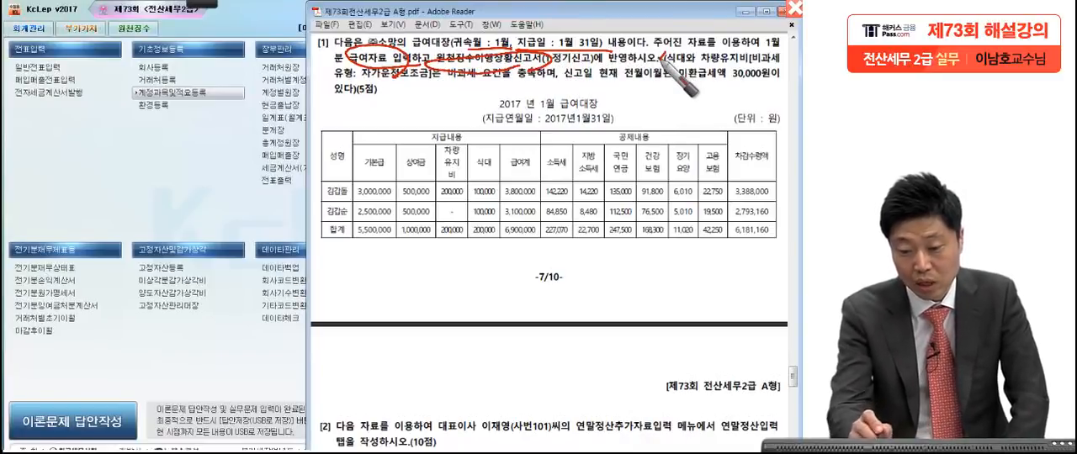
{"action": "left_click_drag", "start_coordinate": [673, 69], "coordinate": [722, 65]}
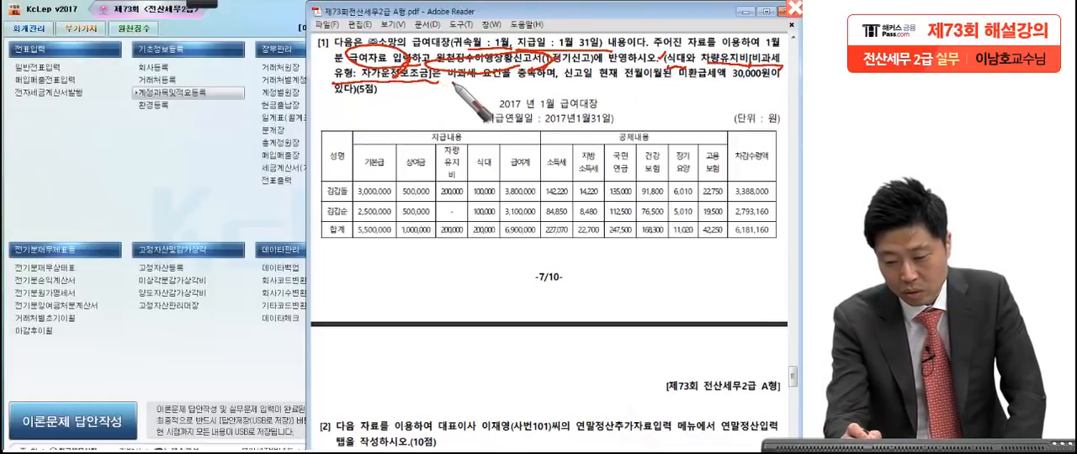
{"action": "left_click_drag", "start_coordinate": [462, 84], "coordinate": [506, 85]}
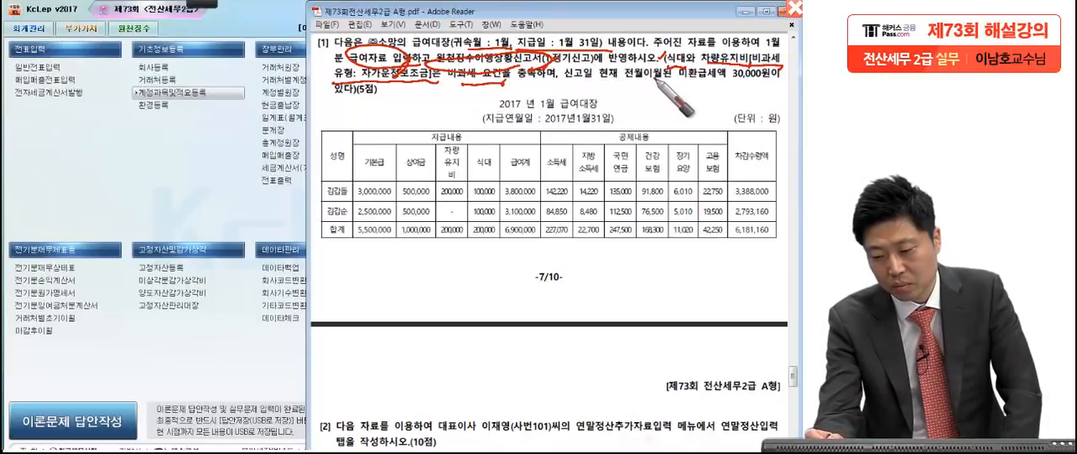
{"action": "left_click_drag", "start_coordinate": [678, 81], "coordinate": [762, 81]}
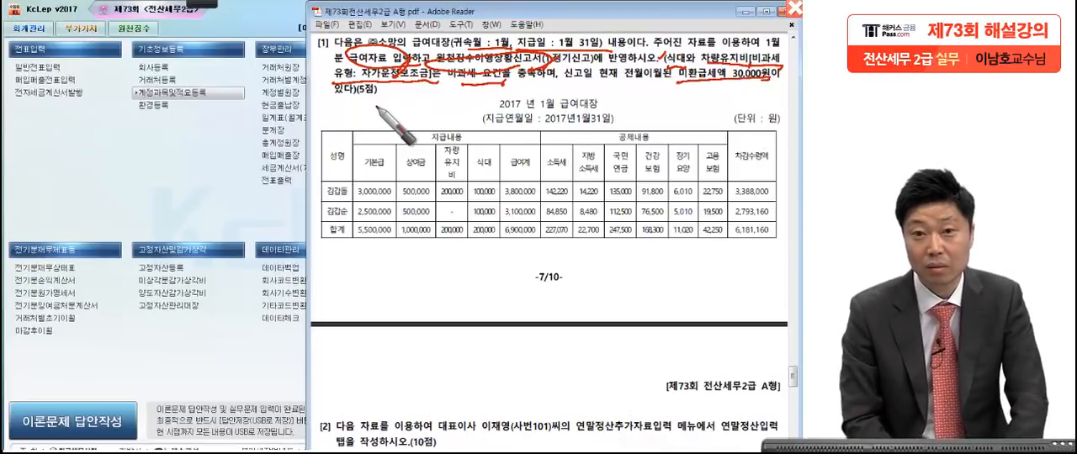
Step: Number the question's two tasks and tick both employees' rows in the 급여대장, then clear the red markings
{"action": "left_click_drag", "start_coordinate": [318, 42], "coordinate": [328, 37]}
{"action": "mouse_move", "coordinate": [305, 66]}
{"action": "left_mouse_down"}
{"action": "mouse_move", "coordinate": [332, 64]}
{"action": "mouse_move", "coordinate": [322, 71]}
{"action": "left_mouse_up"}
{"action": "mouse_move", "coordinate": [423, 77]}
{"action": "left_mouse_down"}
{"action": "mouse_move", "coordinate": [442, 46]}
{"action": "mouse_move", "coordinate": [426, 36]}
{"action": "mouse_move", "coordinate": [421, 67]}
{"action": "left_mouse_up"}
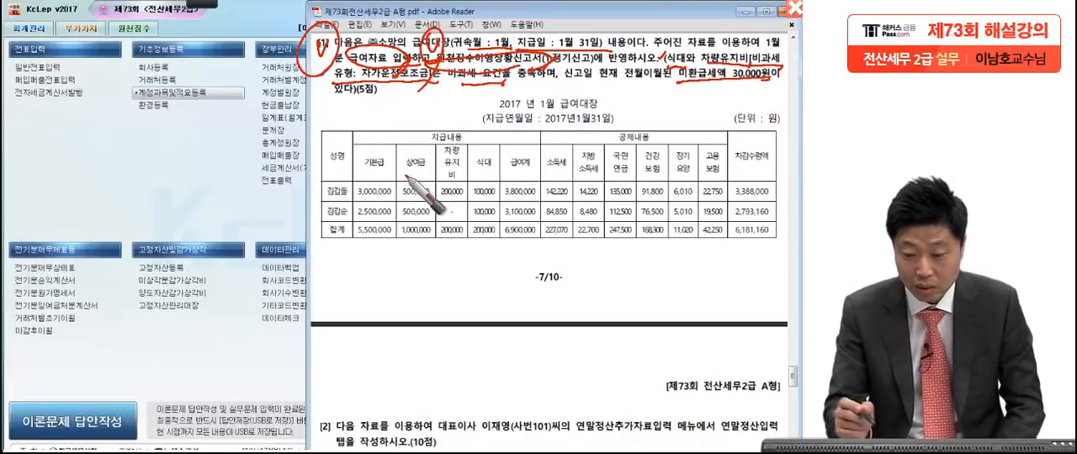
{"action": "left_click_drag", "start_coordinate": [352, 197], "coordinate": [375, 181]}
{"action": "left_click_drag", "start_coordinate": [347, 222], "coordinate": [396, 171]}
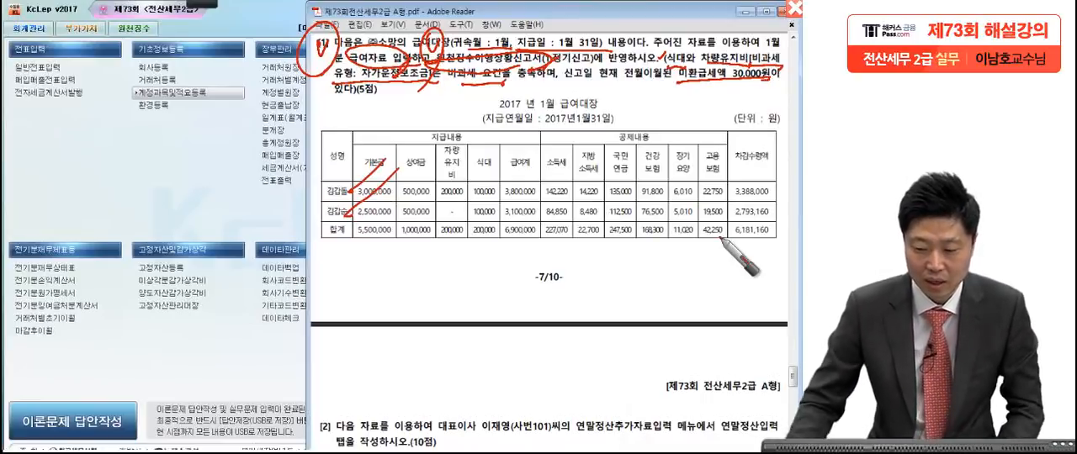
{"action": "key", "text": "Escape"}
Step: Open 급여자료입력 under 원천징수 in KcLep and set 귀속년월 to 2017년 1월 and 지급년월일 to 2017년 1월 31일
{"action": "left_click", "coordinate": [177, 183]}
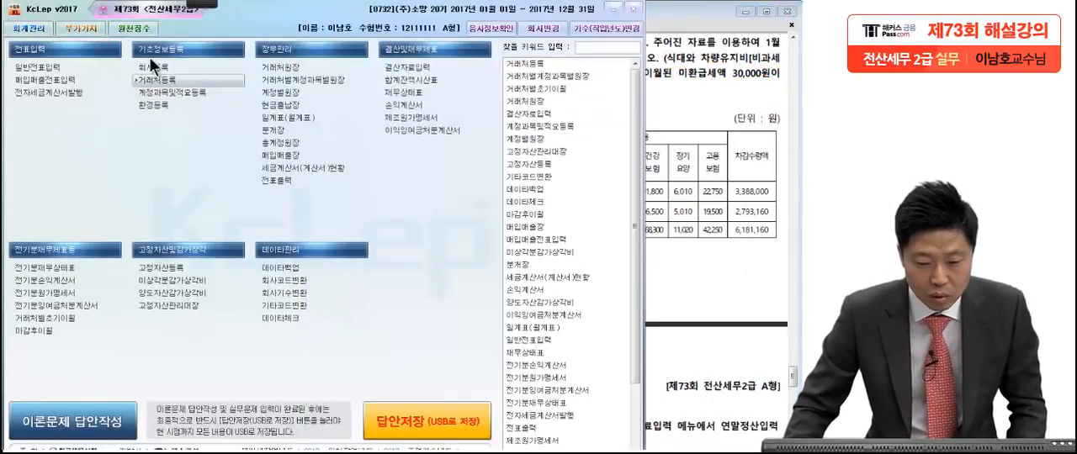
{"action": "left_click", "coordinate": [132, 28]}
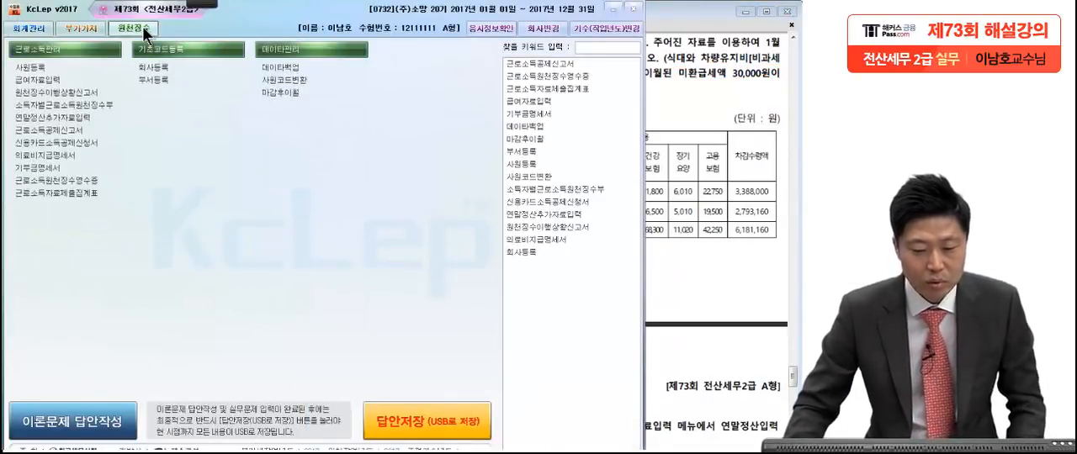
{"action": "left_click", "coordinate": [60, 77]}
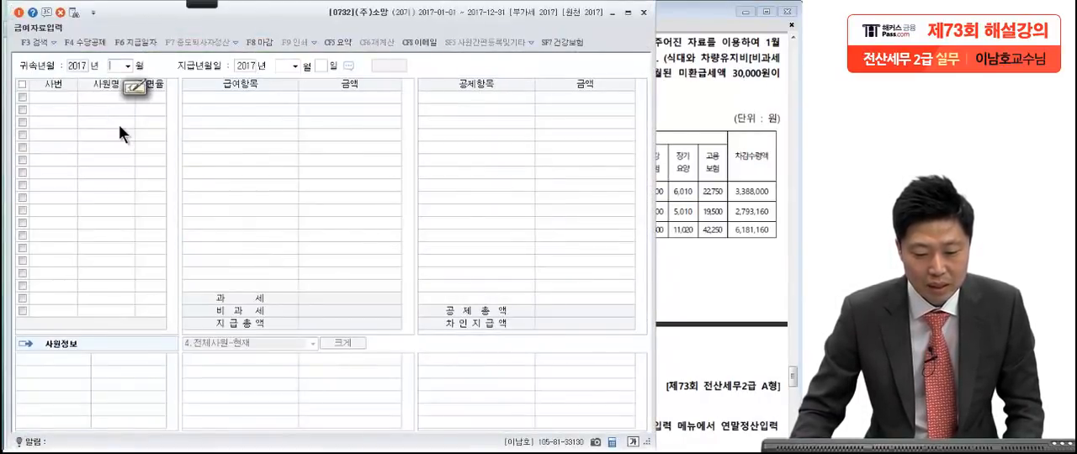
{"action": "type", "text": "1"}
{"action": "key", "text": "Return"}
{"action": "key", "text": "Return"}
{"action": "key", "text": "Return"}
{"action": "type", "text": "31"}
{"action": "key", "text": "Return"}
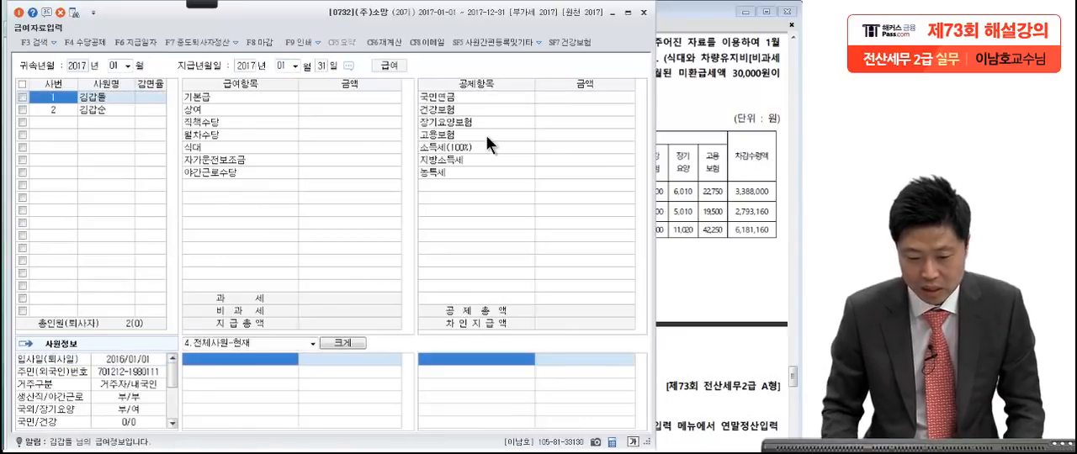
Step: Turn on 비과세항목 입력화면 표시여부 in 수당공제등록 and confirm the registration
{"action": "left_click", "coordinate": [94, 108]}
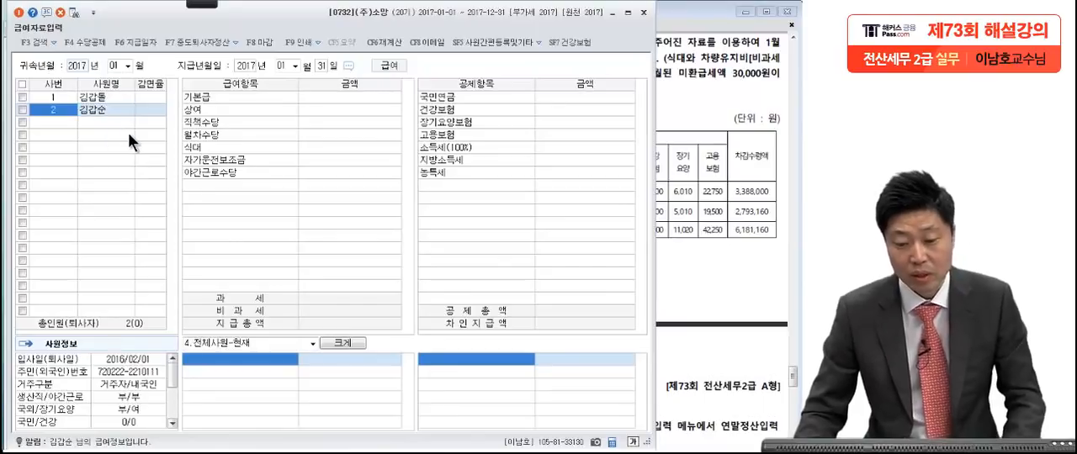
{"action": "left_click", "coordinate": [207, 110]}
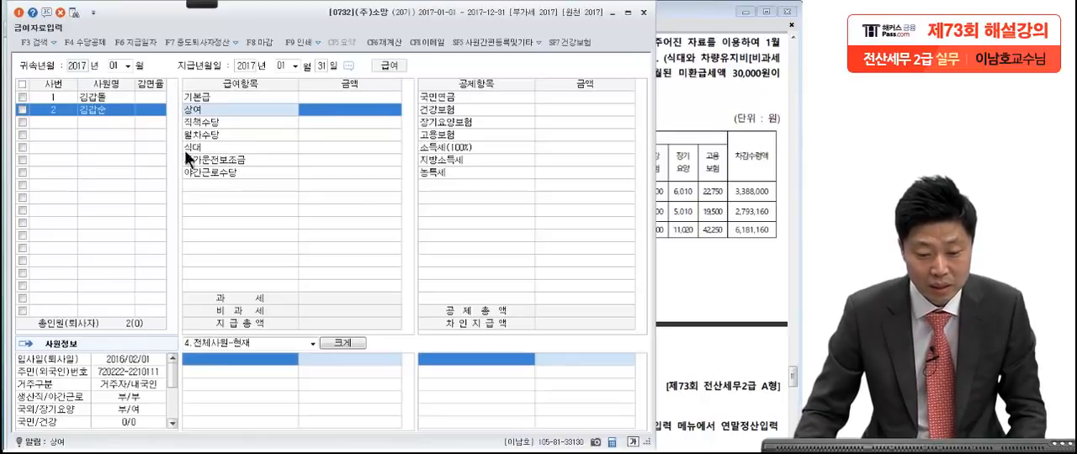
{"action": "left_click", "coordinate": [79, 43]}
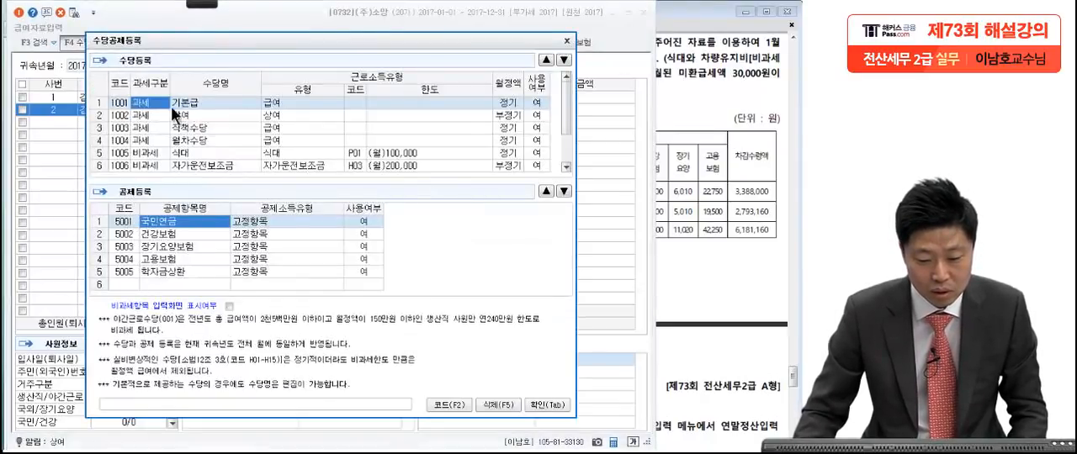
{"action": "left_click", "coordinate": [229, 306]}
{"action": "left_click", "coordinate": [546, 405]}
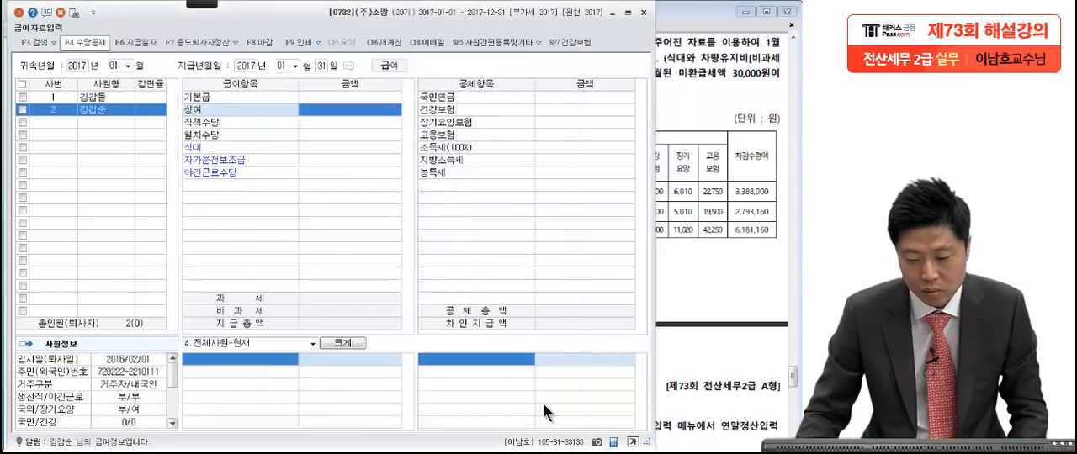
{"action": "left_click", "coordinate": [350, 146]}
{"action": "left_click", "coordinate": [483, 124]}
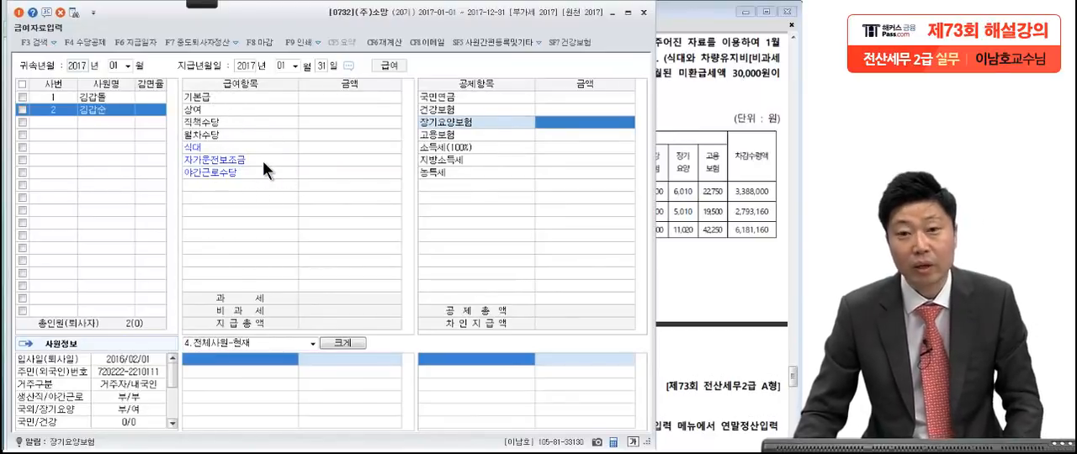
Step: Select the first employee and arrange the payroll and exam PDF windows so the amount columns and the 급여대장 can be compared
{"action": "left_click", "coordinate": [313, 100]}
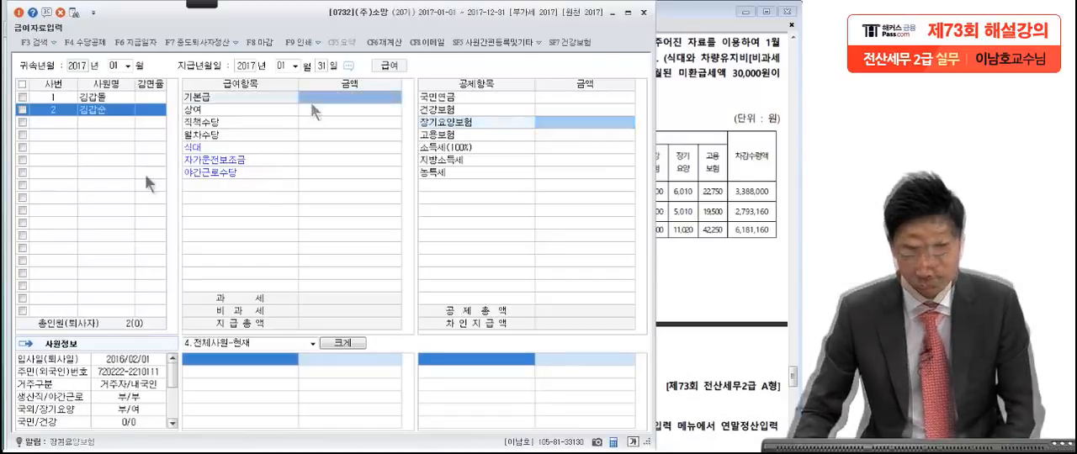
{"action": "left_click", "coordinate": [729, 220]}
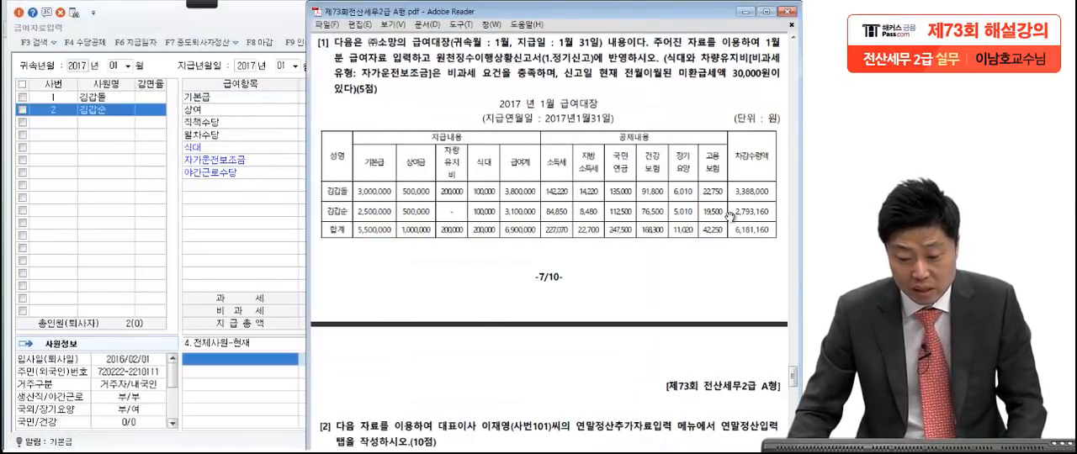
{"action": "left_click", "coordinate": [118, 98]}
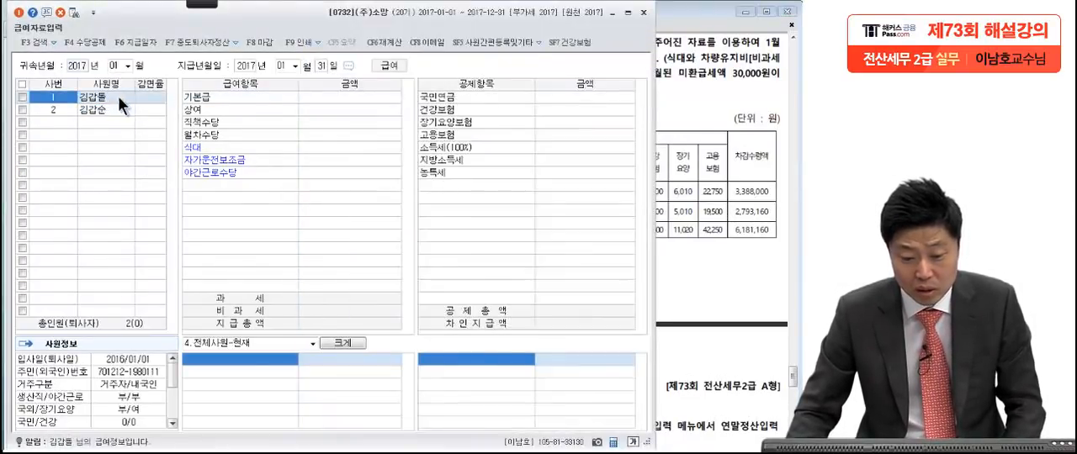
{"action": "left_click", "coordinate": [320, 95]}
{"action": "left_click", "coordinate": [735, 207]}
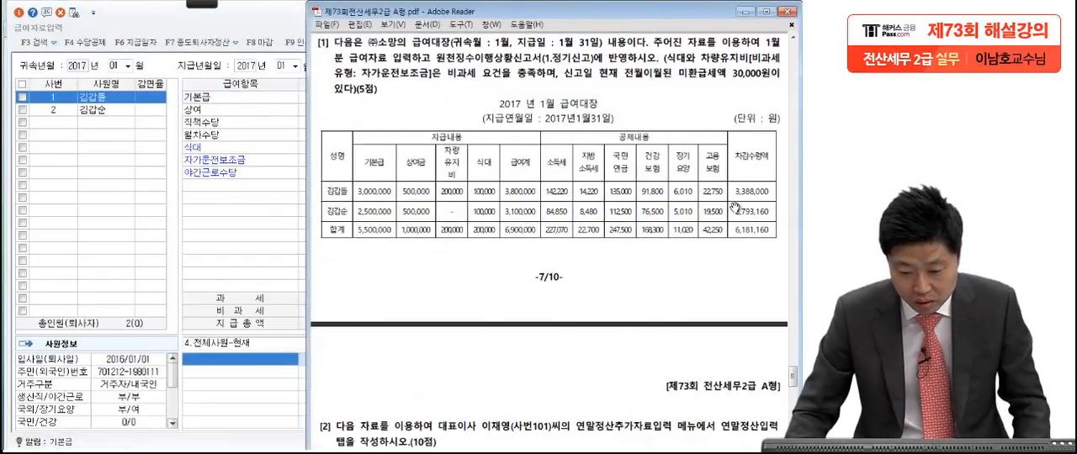
{"action": "left_click_drag", "start_coordinate": [556, 19], "coordinate": [587, 16]}
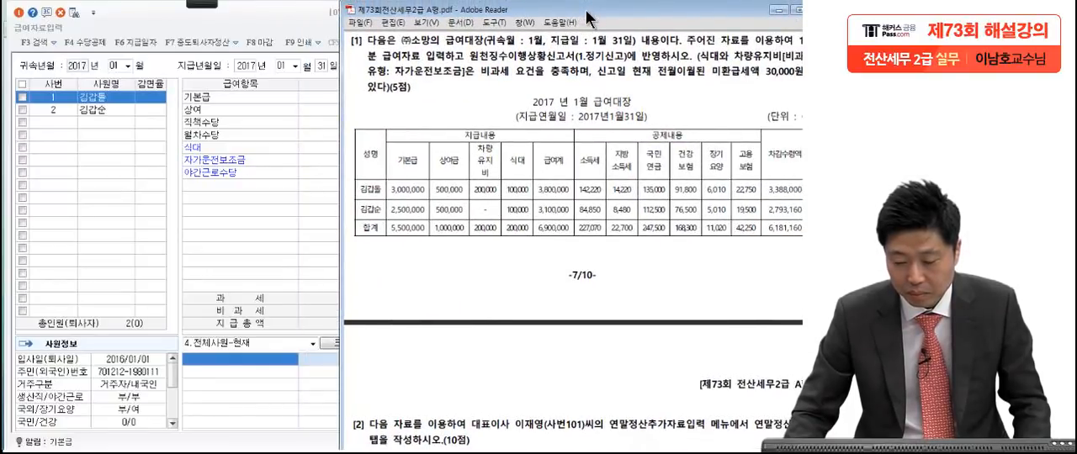
{"action": "left_click", "coordinate": [317, 22]}
{"action": "left_click_drag", "start_coordinate": [299, 21], "coordinate": [122, 28]}
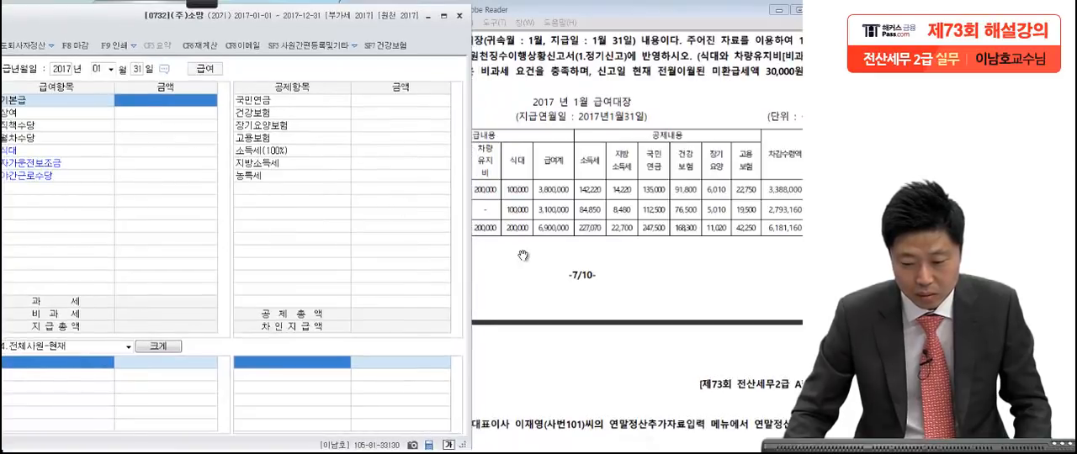
{"action": "left_click", "coordinate": [529, 252]}
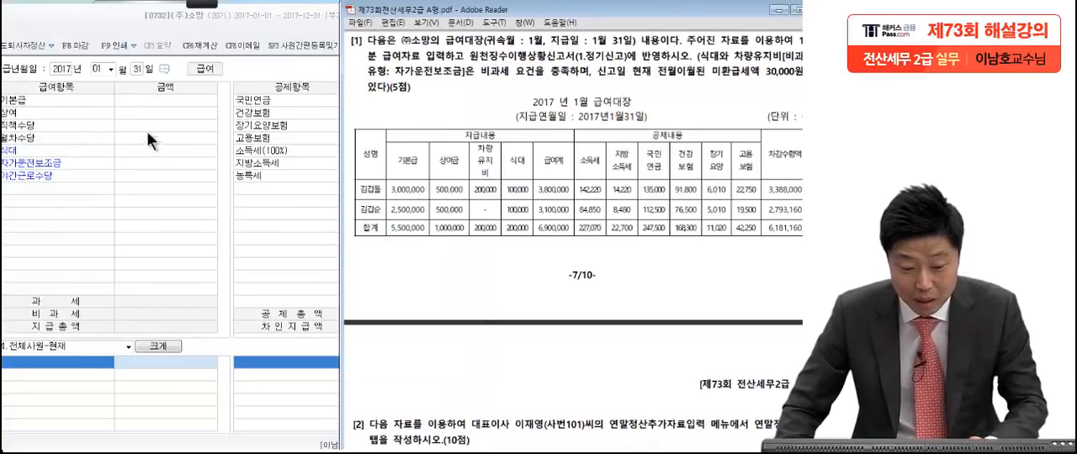
Step: Enter the first employee's 기본급 of 3,000,000 and 상여 of 500,000 from the 급여대장
{"action": "left_click", "coordinate": [144, 102]}
{"action": "type", "text": "3,000,0"}
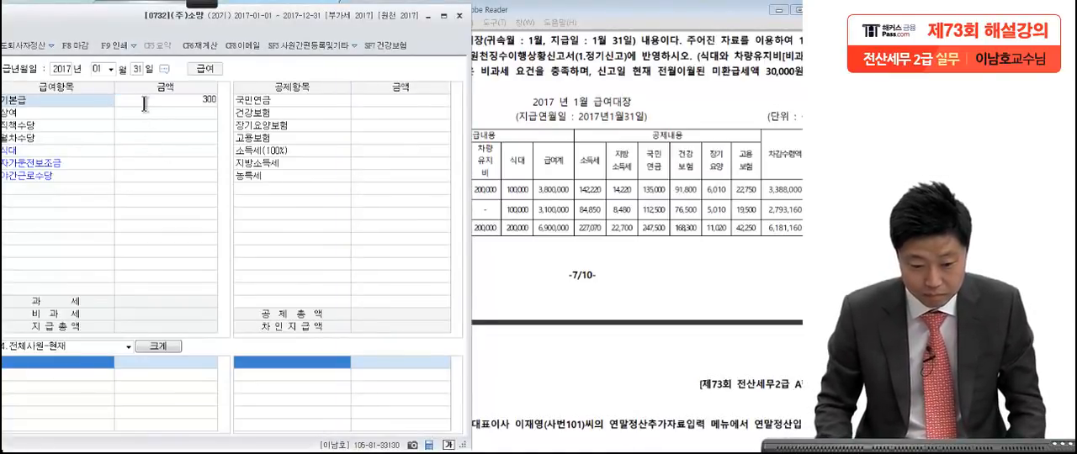
{"action": "type", "text": "00"}
{"action": "key", "text": "Return"}
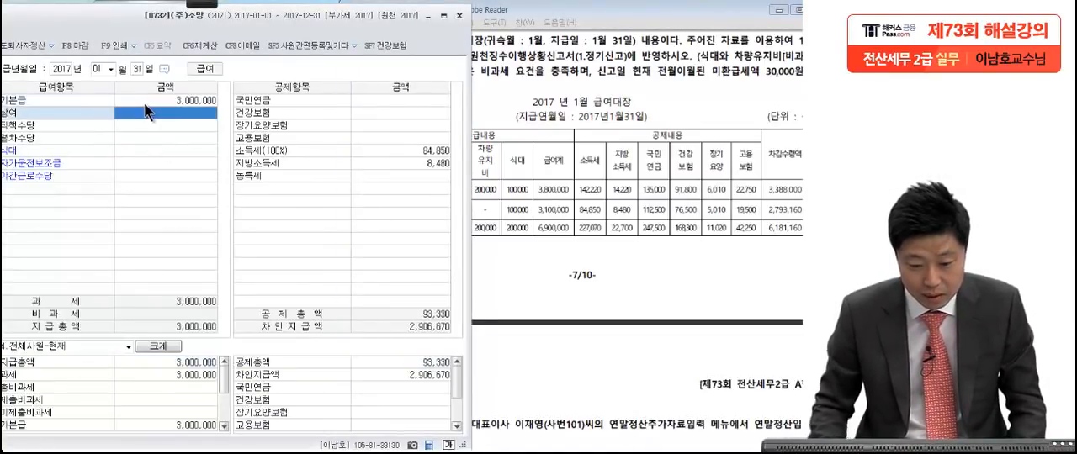
{"action": "left_click", "coordinate": [579, 253]}
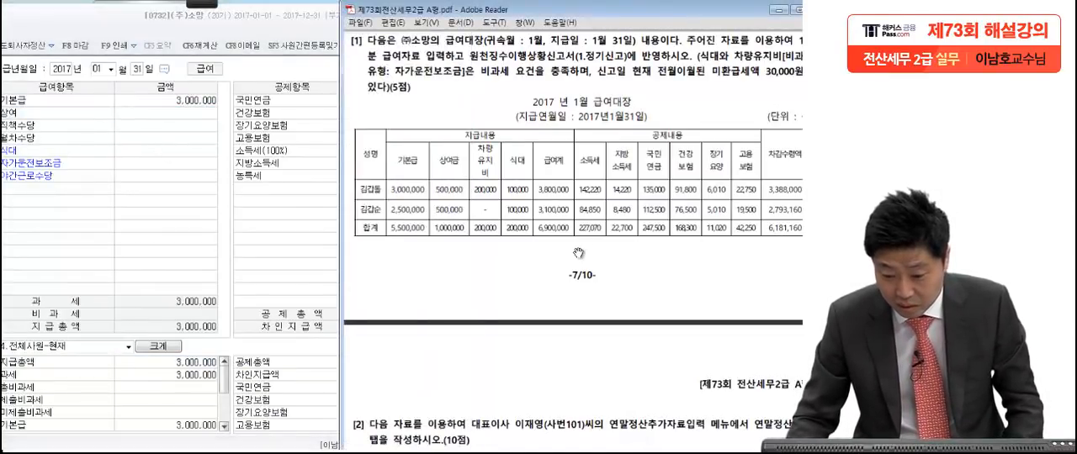
{"action": "left_click", "coordinate": [170, 110]}
{"action": "type", "text": "5000000"}
{"action": "key", "text": "Return"}
Step: Enter the first employee's 자가운전보조금 of 200,000 and 식대 of 100,000 from the 급여대장
{"action": "left_click", "coordinate": [581, 208]}
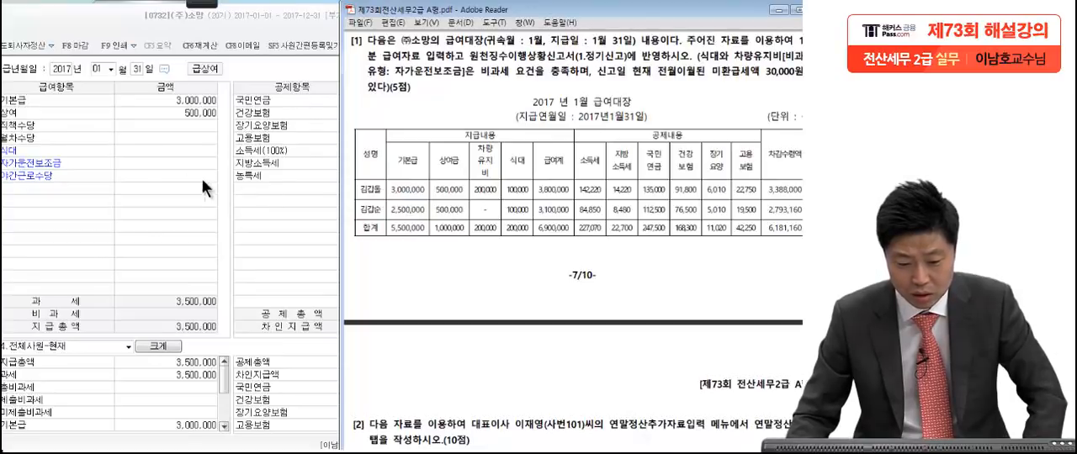
{"action": "left_click", "coordinate": [154, 161]}
{"action": "type", "text": "20"}
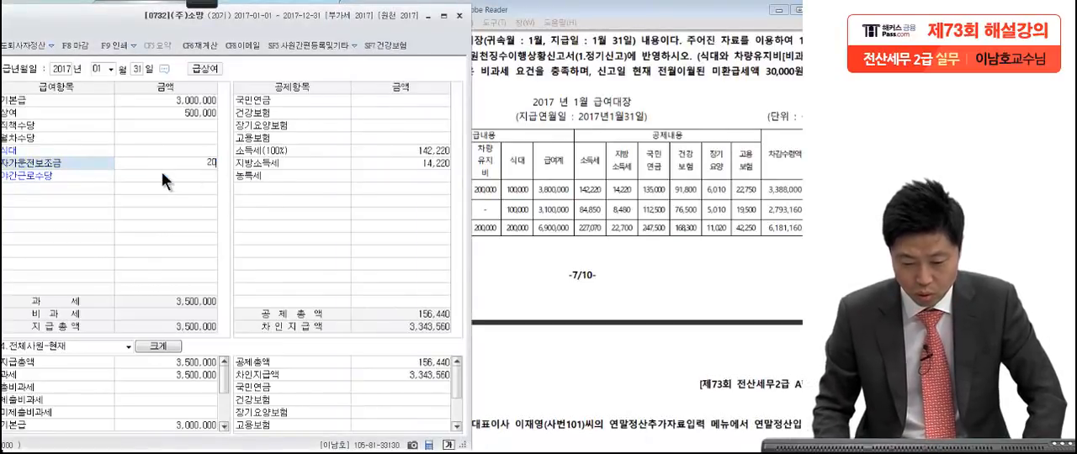
{"action": "type", "text": "0,000"}
{"action": "key", "text": "Return"}
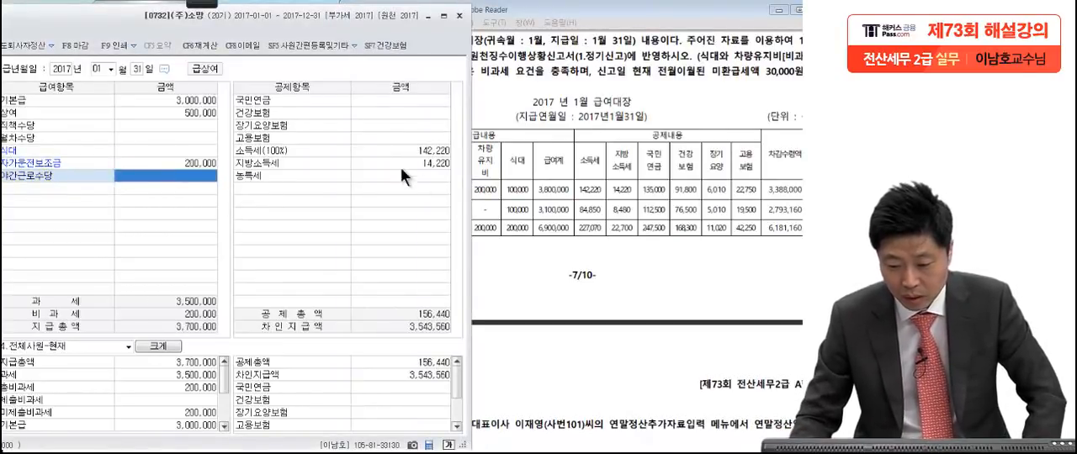
{"action": "left_click", "coordinate": [538, 195]}
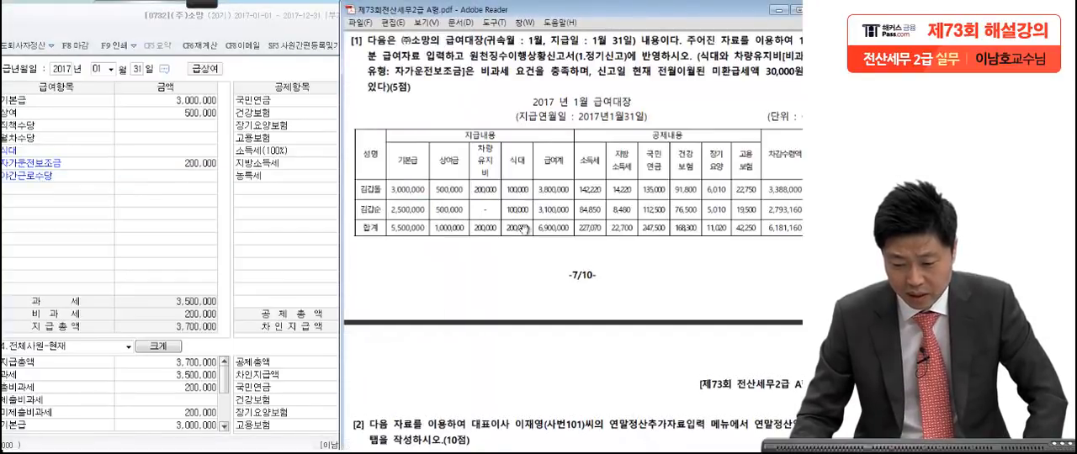
{"action": "left_click", "coordinate": [131, 153]}
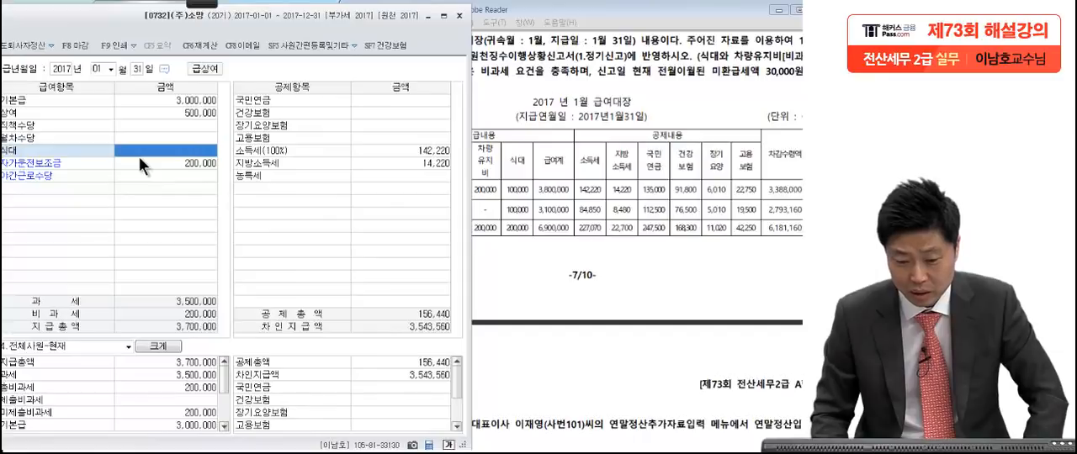
{"action": "type", "text": "1000000"}
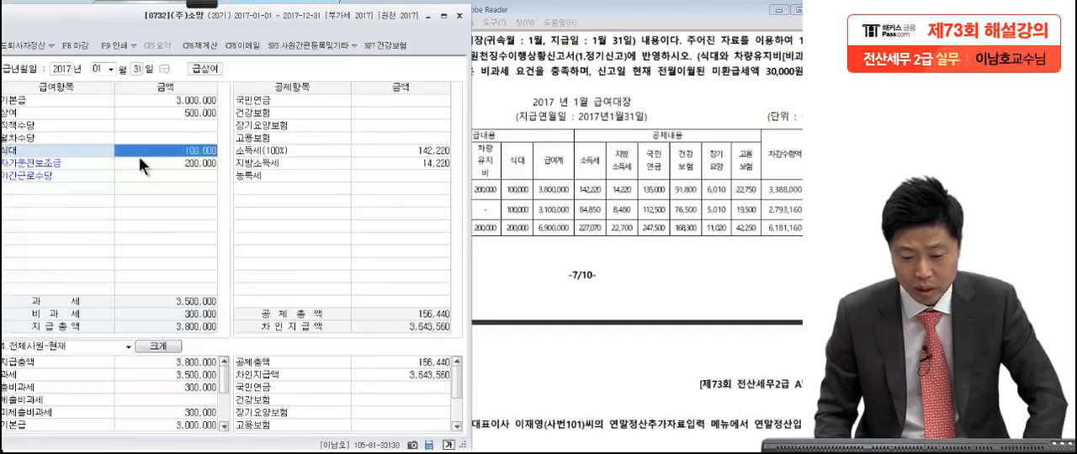
{"action": "key", "text": "Return"}
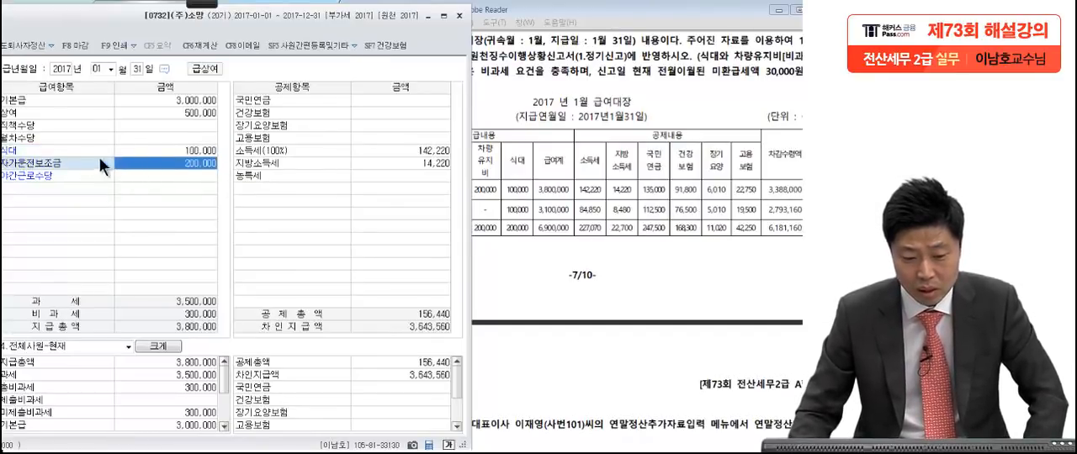
Step: Select the second employee and enter a 기본급 of 2,500,000 from the 급여대장
{"action": "left_click_drag", "start_coordinate": [127, 24], "coordinate": [306, 23]}
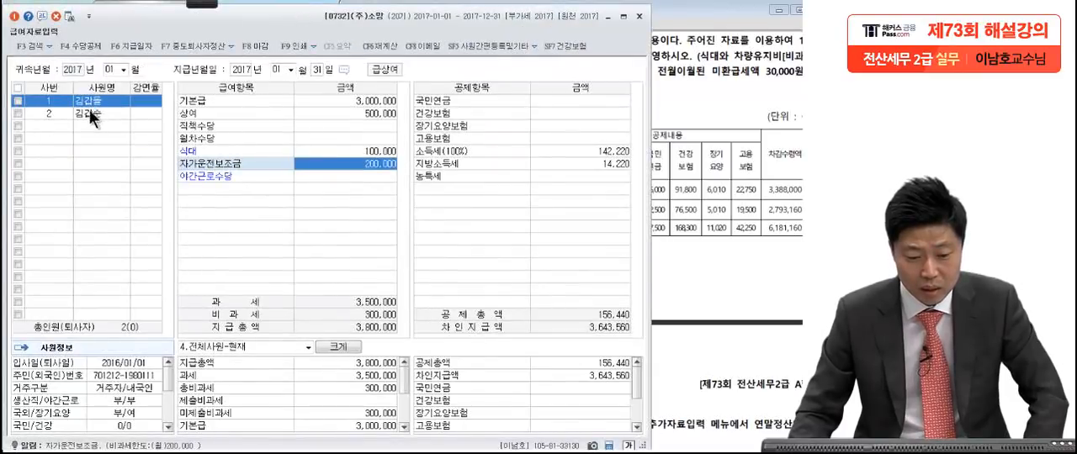
{"action": "left_click", "coordinate": [86, 110]}
{"action": "left_click", "coordinate": [324, 103]}
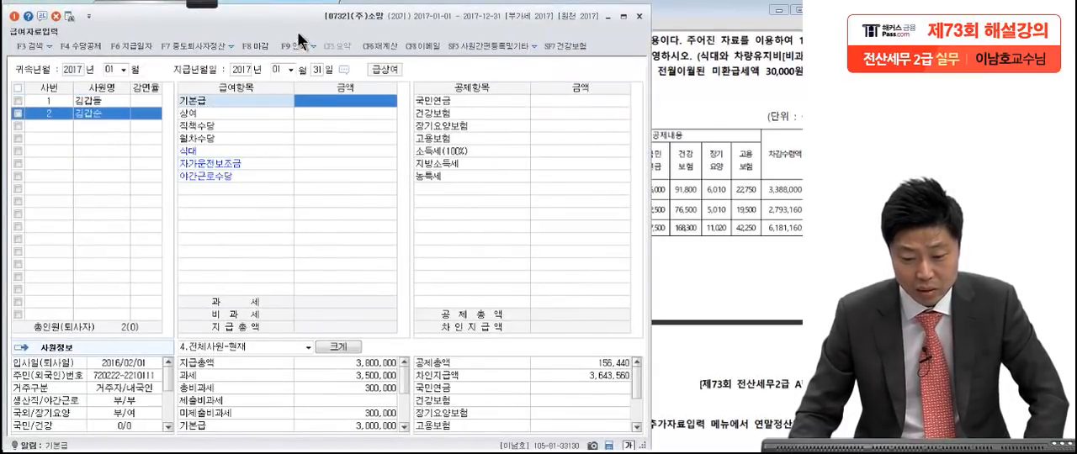
{"action": "left_click_drag", "start_coordinate": [291, 26], "coordinate": [130, 32]}
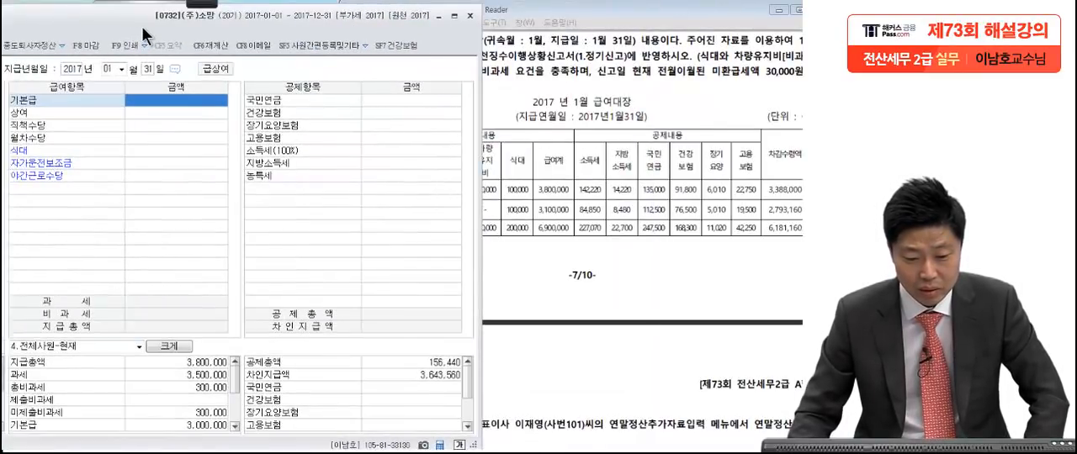
{"action": "left_click", "coordinate": [606, 249]}
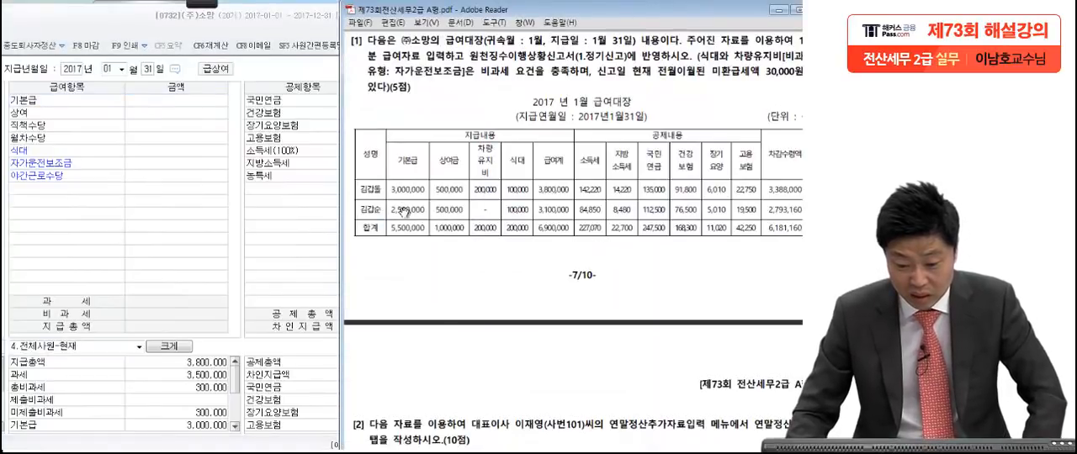
{"action": "left_click", "coordinate": [194, 101]}
{"action": "type", "text": "2600000"}
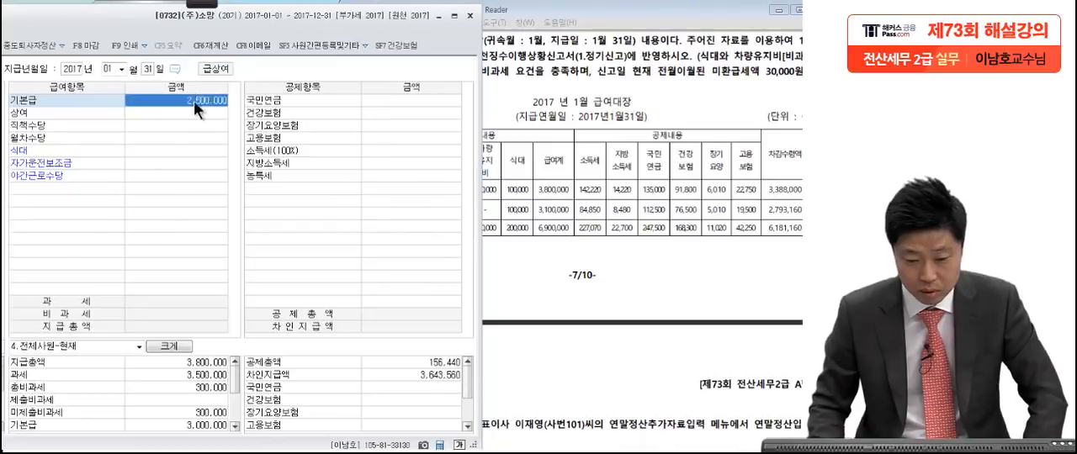
{"action": "key", "text": "Return"}
Step: Enter the second employee's 상여 of 500,000 and 식대 of 100,000 from the 급여대장
{"action": "left_click", "coordinate": [557, 228]}
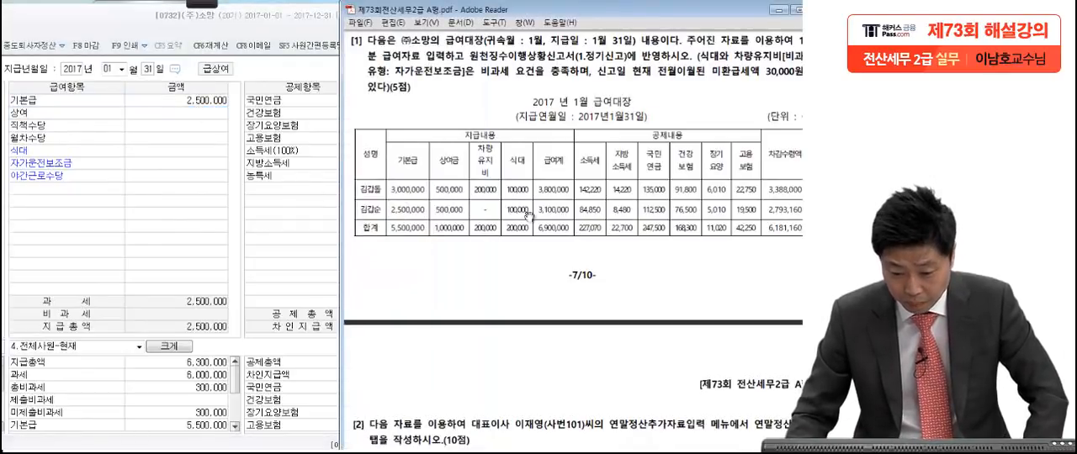
{"action": "left_click", "coordinate": [177, 110]}
{"action": "type", "text": "500,000"}
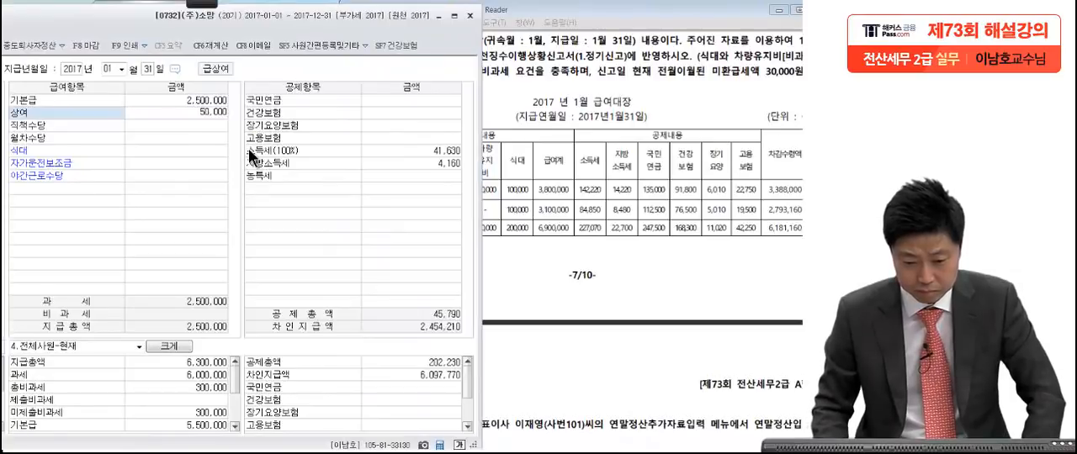
{"action": "key", "text": "Return"}
{"action": "left_click", "coordinate": [608, 236]}
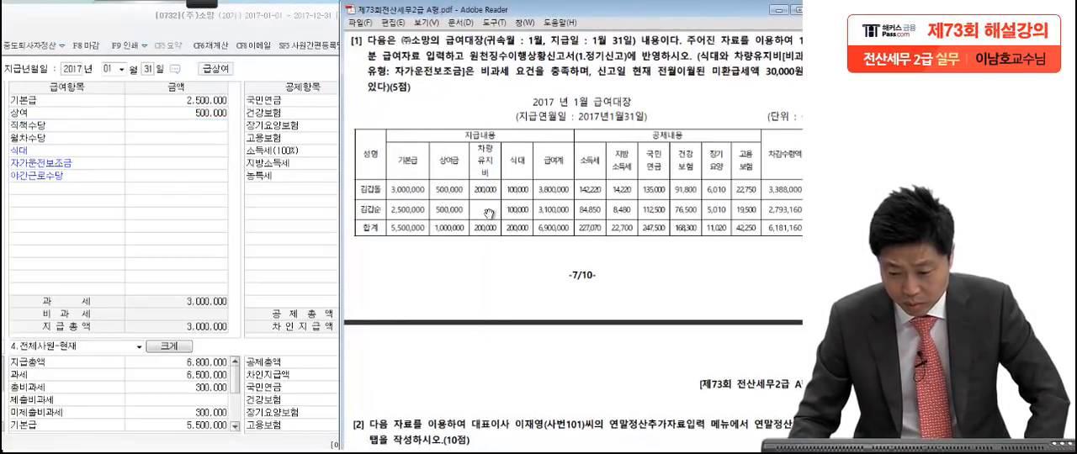
{"action": "left_click", "coordinate": [175, 157]}
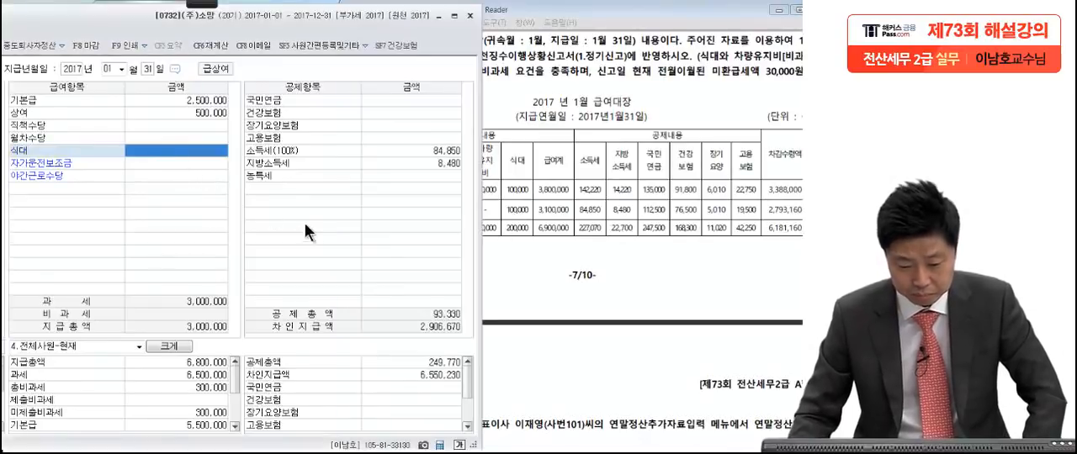
{"action": "type", "text": "100,000"}
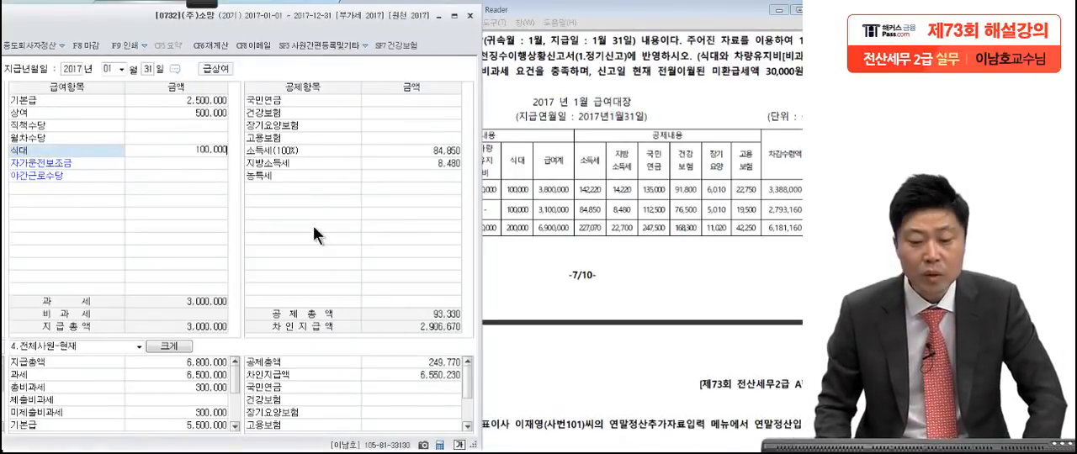
{"action": "key", "text": "Return"}
Step: Bring the full payroll window back into view and review the second employee's 식대 and the all-employee 과세 and 총비과세 totals
{"action": "left_click_drag", "start_coordinate": [101, 26], "coordinate": [269, 24]}
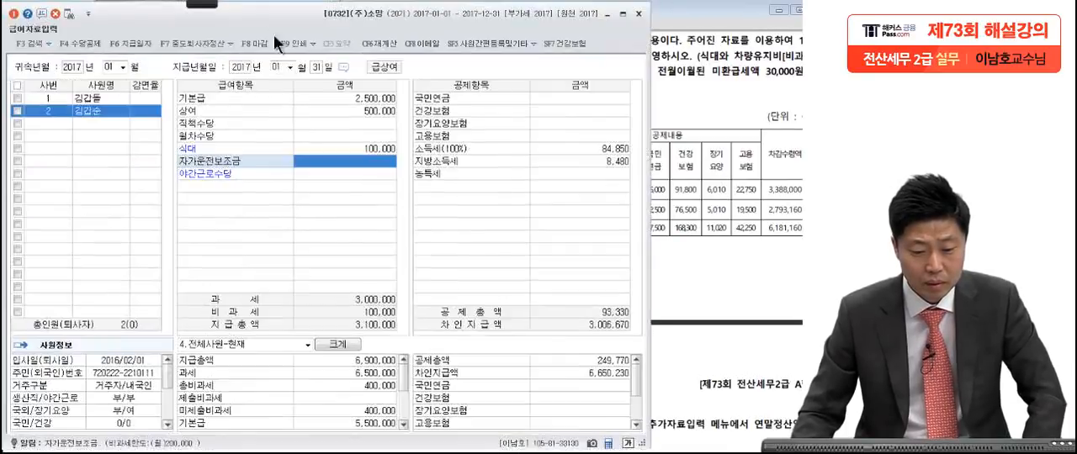
{"action": "left_click", "coordinate": [336, 152]}
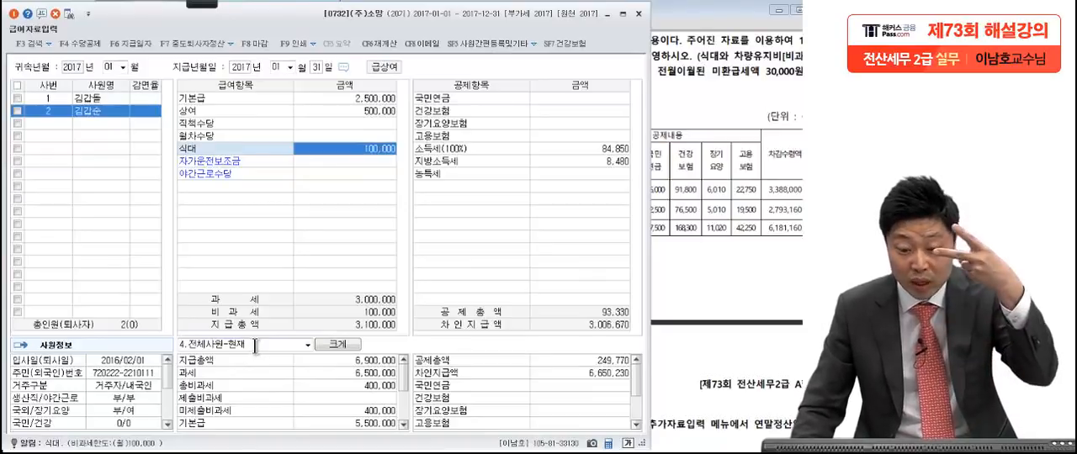
{"action": "left_click", "coordinate": [377, 373]}
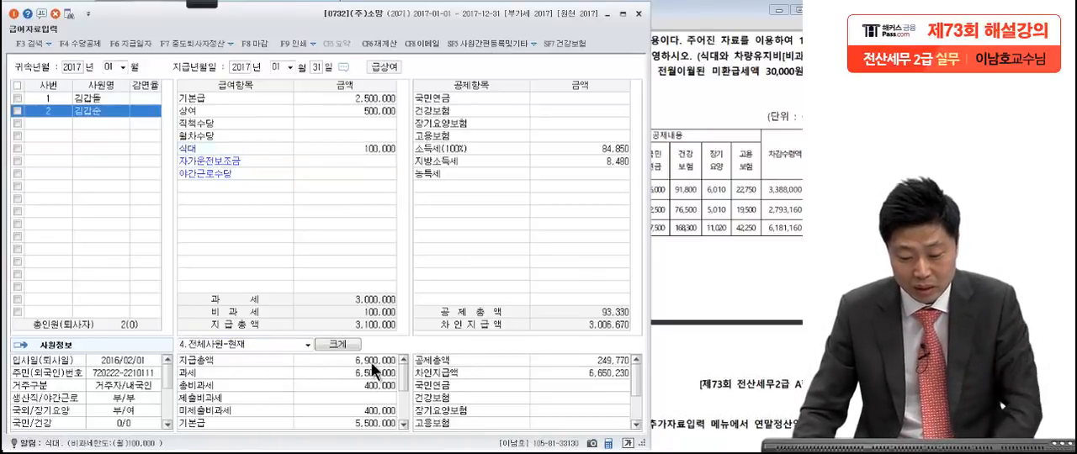
{"action": "left_click", "coordinate": [378, 383]}
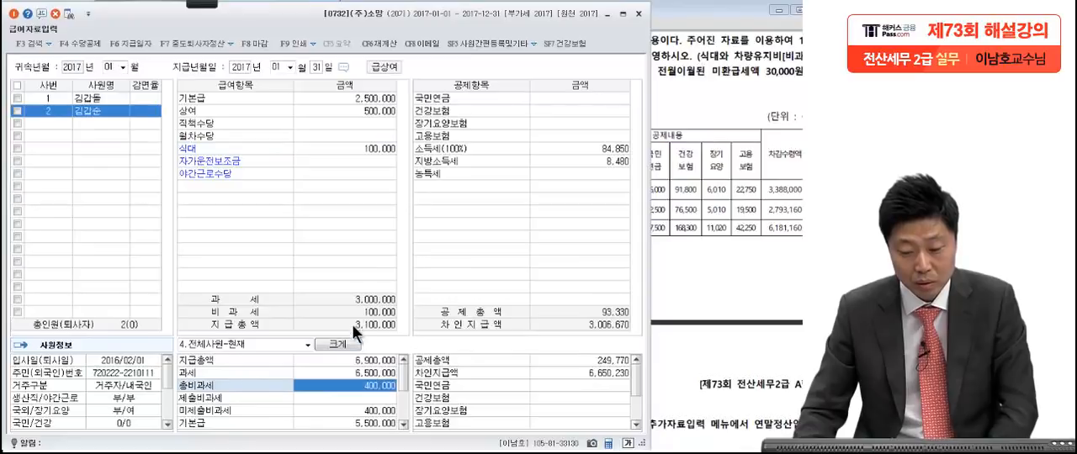
{"action": "left_click", "coordinate": [85, 114]}
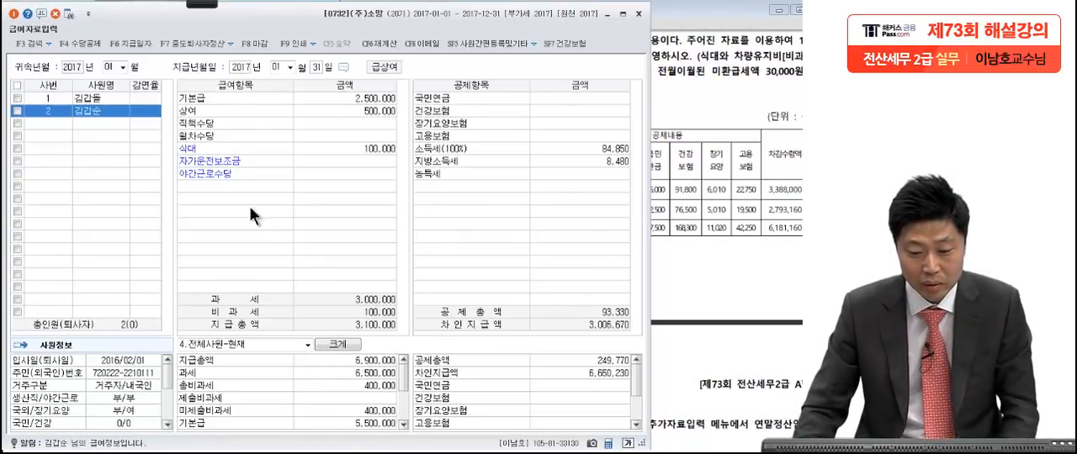
Step: Mark the 지급총액, 과세, 총비과세 and 미제출비과세 totals with the screen pen, and clear the marks
{"action": "mouse_move", "coordinate": [198, 4]}
{"action": "left_click", "coordinate": [27, 17]}
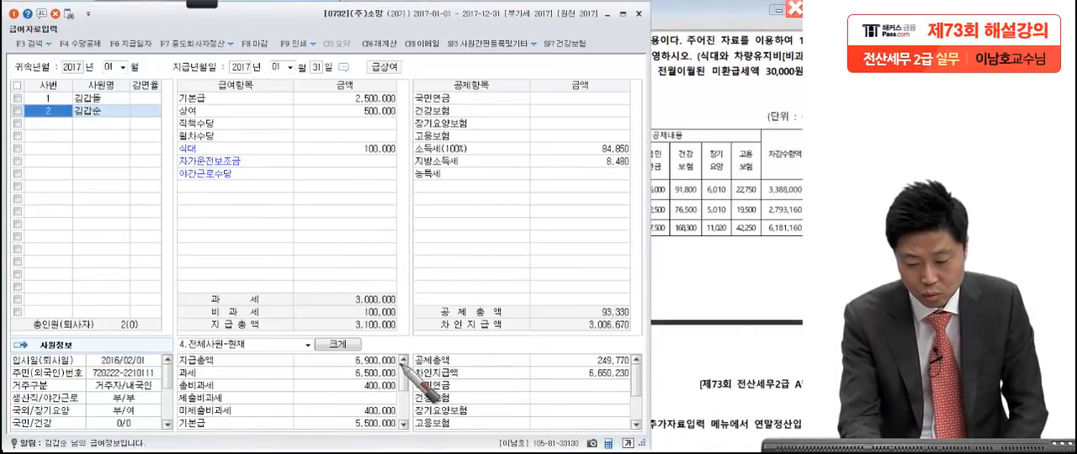
{"action": "left_click_drag", "start_coordinate": [395, 364], "coordinate": [434, 330]}
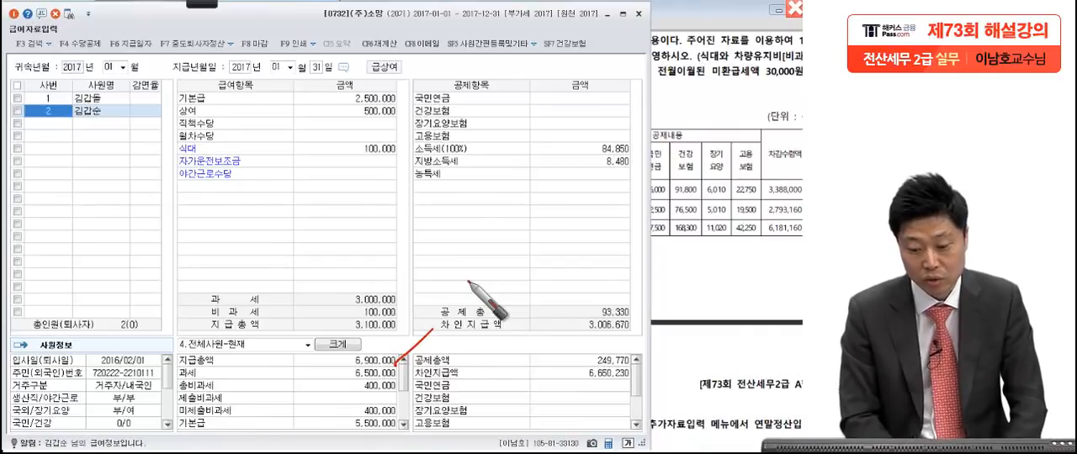
{"action": "left_click_drag", "start_coordinate": [395, 377], "coordinate": [451, 338]}
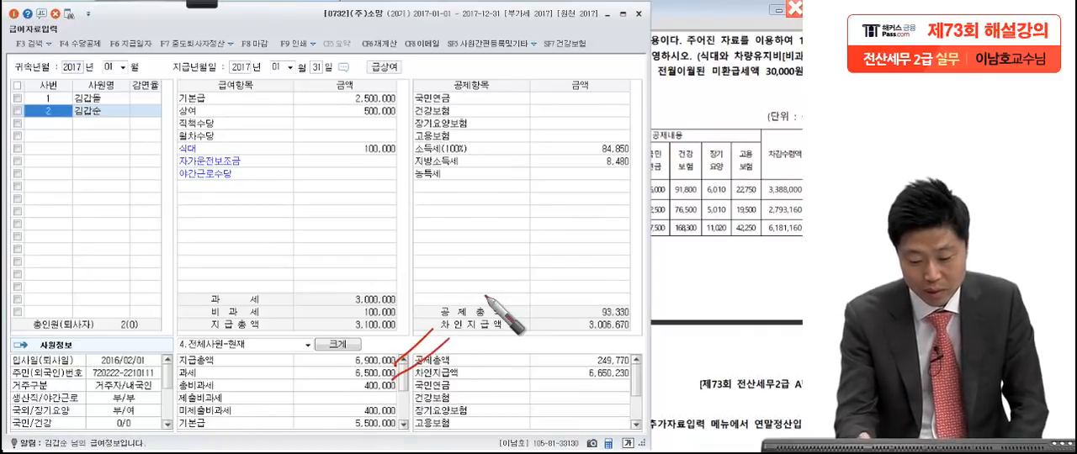
{"action": "left_click_drag", "start_coordinate": [404, 392], "coordinate": [449, 348]}
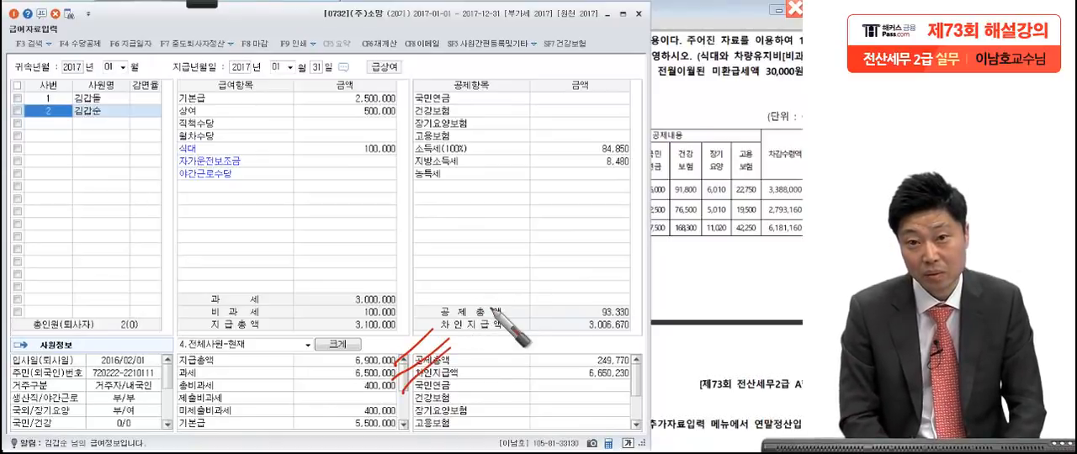
{"action": "left_click_drag", "start_coordinate": [360, 390], "coordinate": [406, 387]}
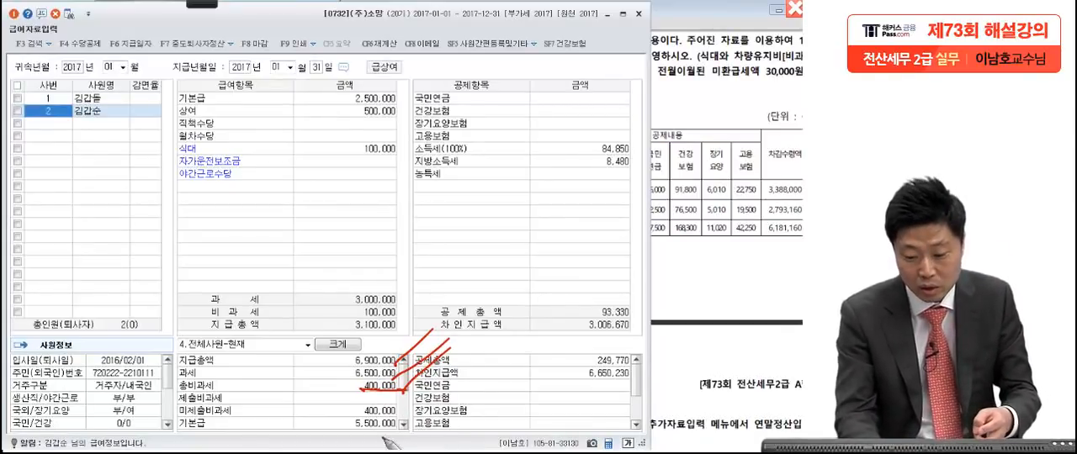
{"action": "mouse_move", "coordinate": [404, 378]}
{"action": "left_mouse_down"}
{"action": "mouse_move", "coordinate": [379, 422]}
{"action": "mouse_move", "coordinate": [409, 405]}
{"action": "left_mouse_up"}
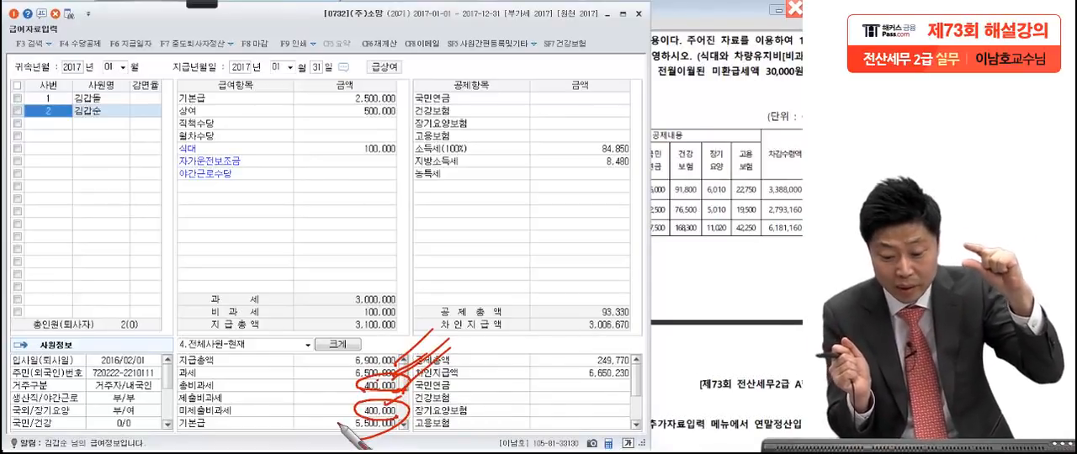
{"action": "mouse_move", "coordinate": [320, 383]}
{"action": "left_mouse_down"}
{"action": "mouse_move", "coordinate": [318, 362]}
{"action": "mouse_move", "coordinate": [405, 363]}
{"action": "mouse_move", "coordinate": [305, 382]}
{"action": "mouse_move", "coordinate": [295, 347]}
{"action": "mouse_move", "coordinate": [290, 392]}
{"action": "left_mouse_up"}
{"action": "left_click_drag", "start_coordinate": [290, 396], "coordinate": [240, 451]}
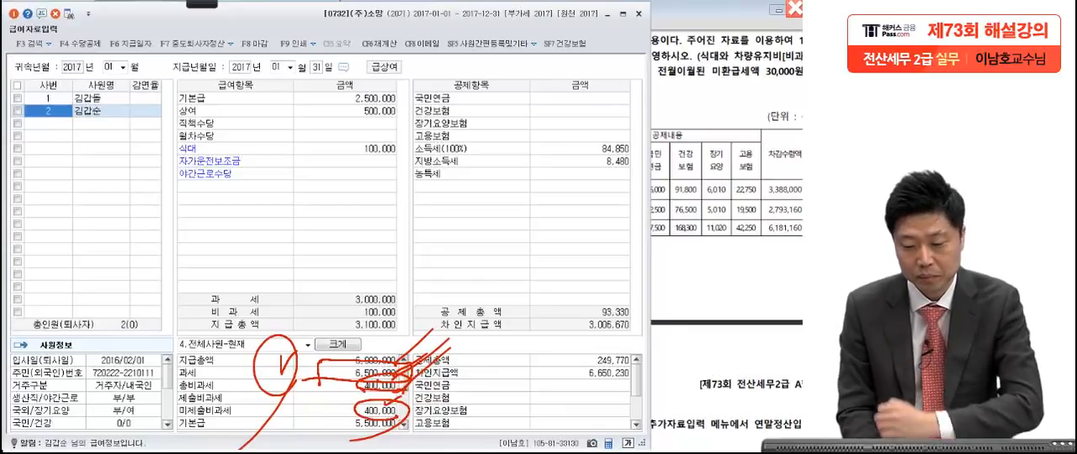
{"action": "key", "text": "Escape"}
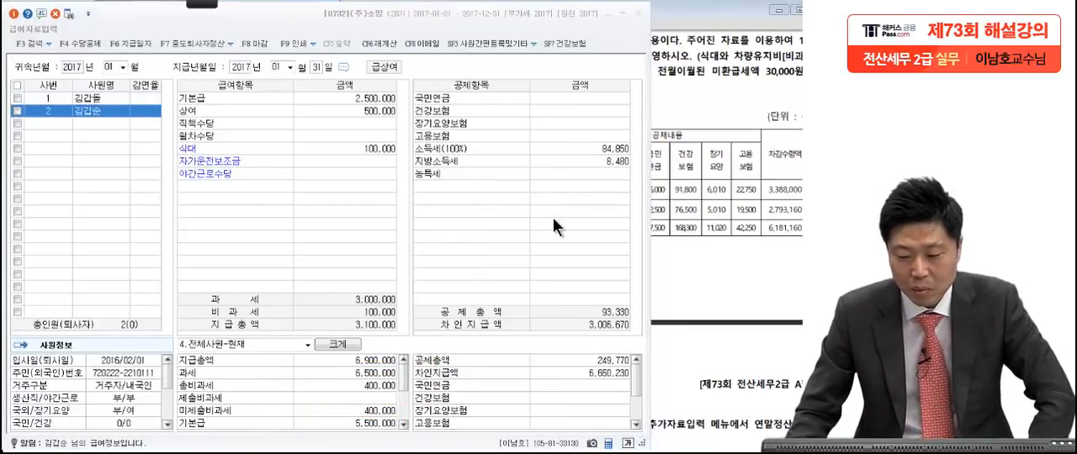
Step: Select the first employee and compare the calculated 소득세 and 지방소득세 with the deductions in the 급여대장
{"action": "key", "text": "Up"}
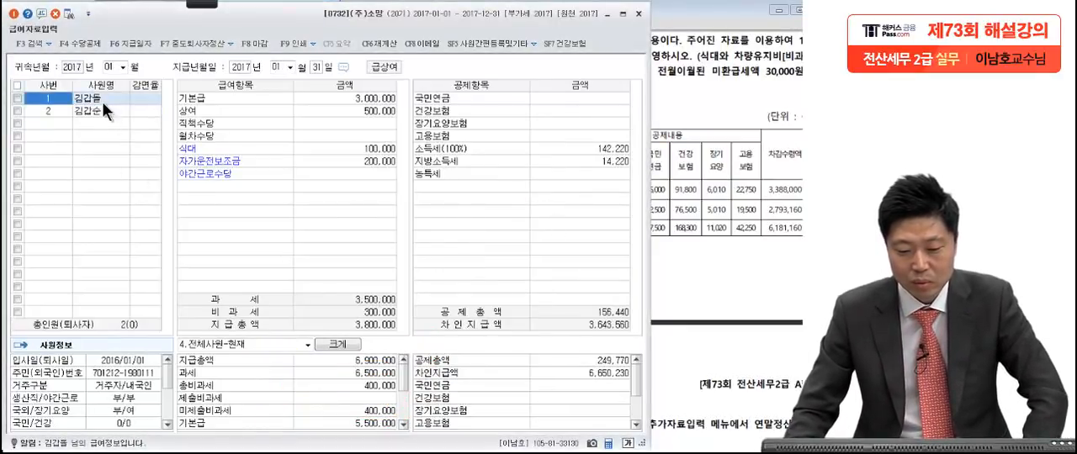
{"action": "left_click", "coordinate": [723, 207]}
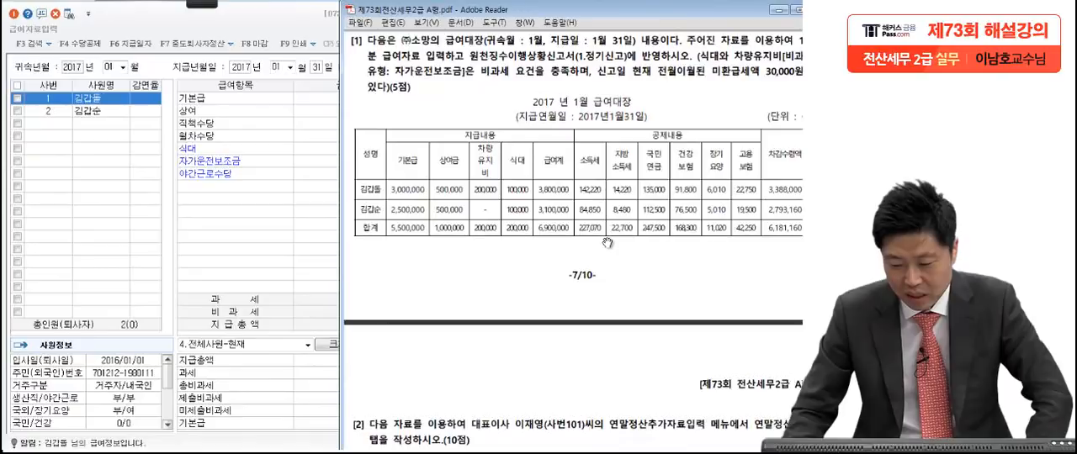
{"action": "left_click", "coordinate": [257, 100]}
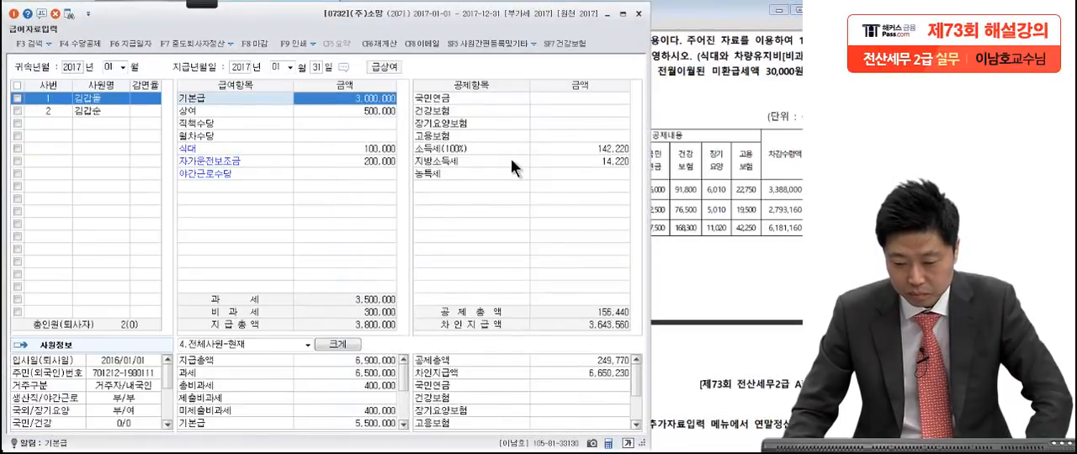
{"action": "left_click", "coordinate": [570, 149]}
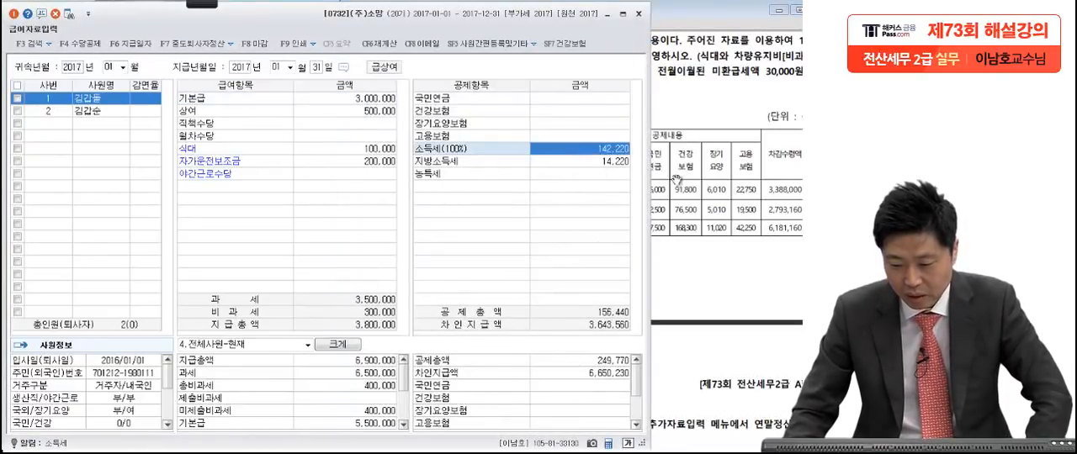
{"action": "left_click", "coordinate": [692, 185]}
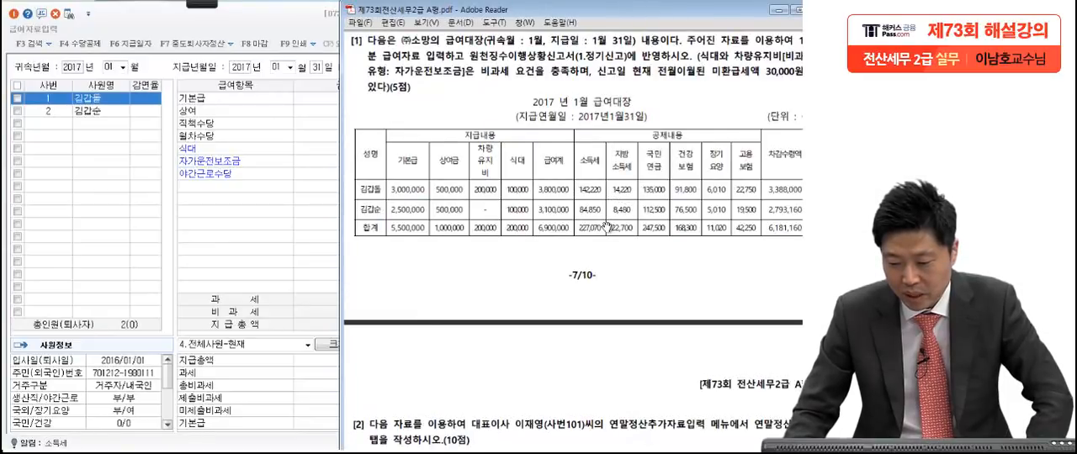
Step: Enter the first employee's 국민연금 of 135,000 and 건강보험 of 91,800 from the 급여대장
{"action": "left_click", "coordinate": [272, 228]}
{"action": "left_click", "coordinate": [569, 99]}
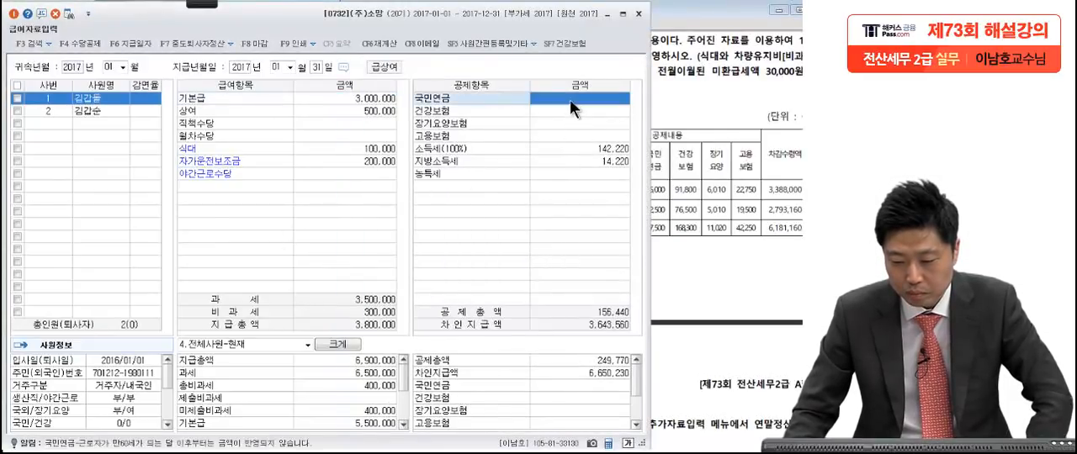
{"action": "type", "text": "1350000"}
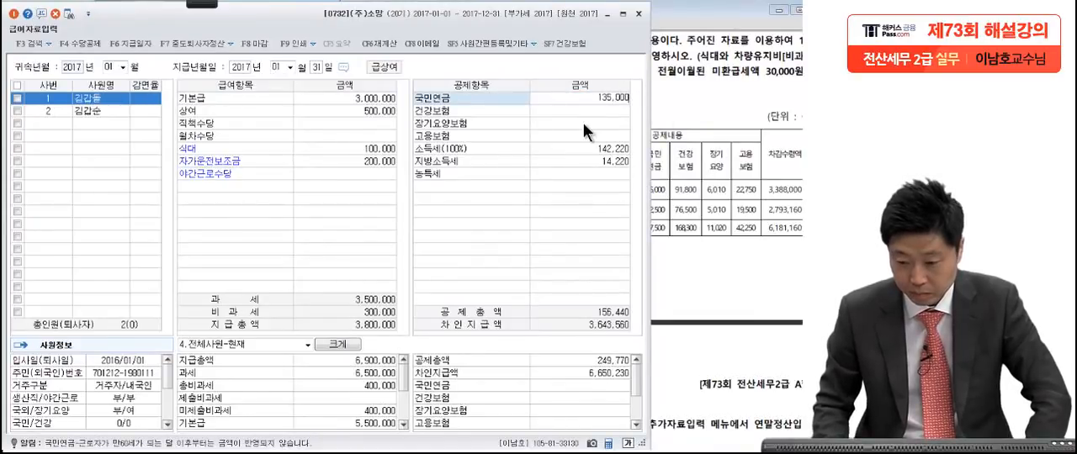
{"action": "key", "text": "Return"}
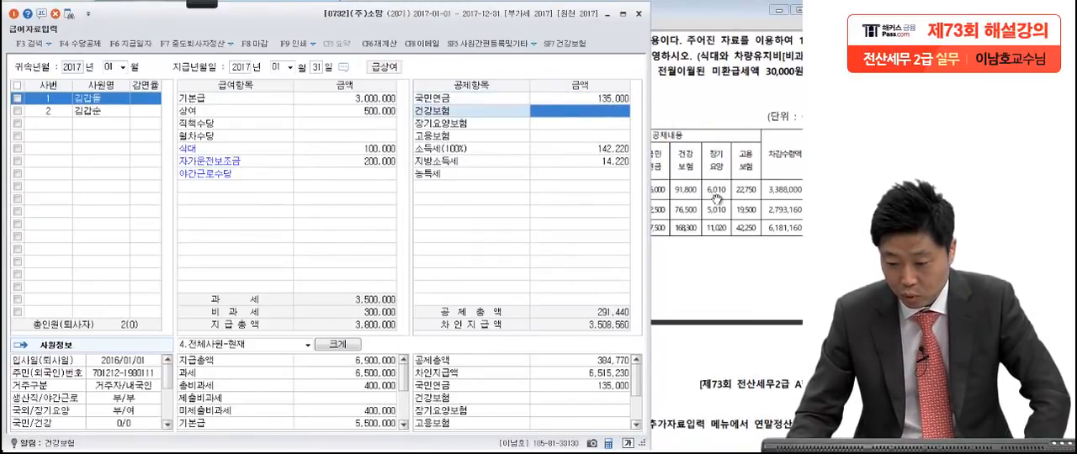
{"action": "type", "text": "91800"}
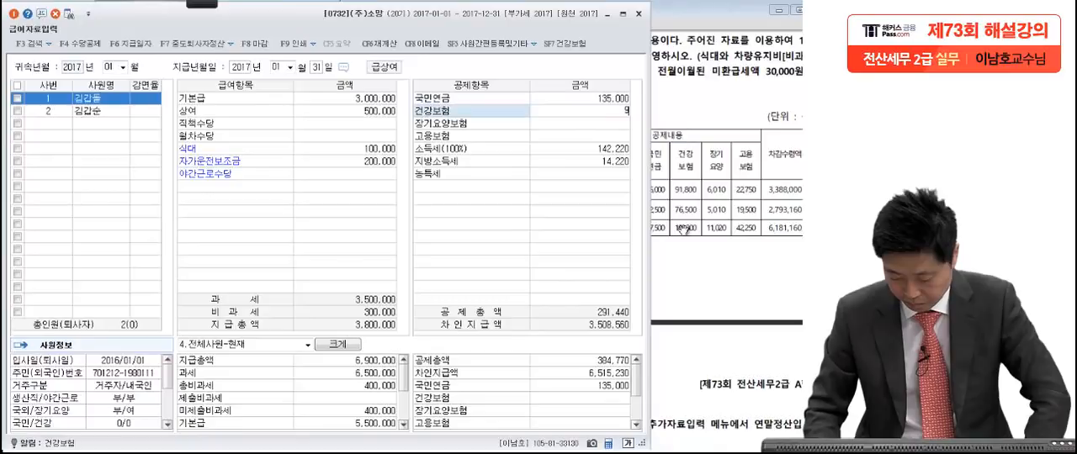
{"action": "key", "text": "Return"}
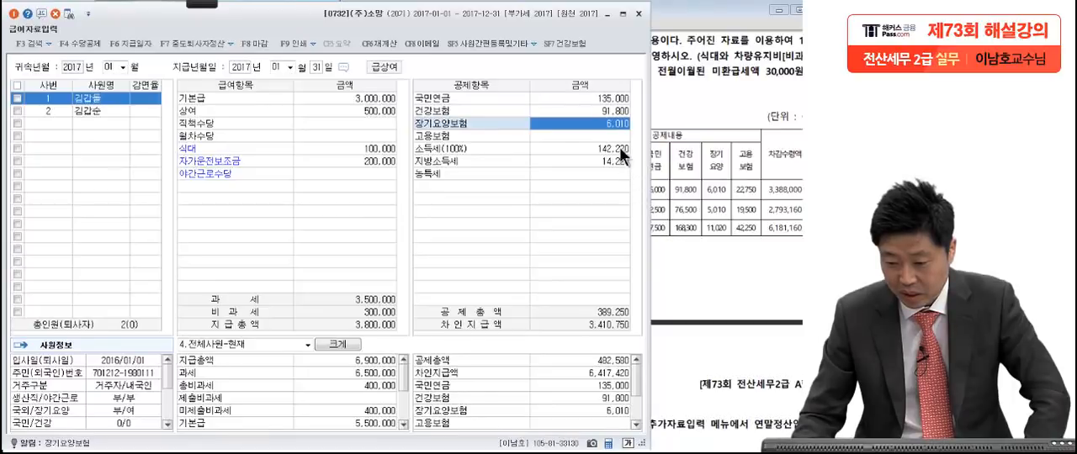
Step: Enter the first employee's 고용보험 of 22,750 from the 급여대장
{"action": "left_click", "coordinate": [614, 135]}
{"action": "type", "text": "22750"}
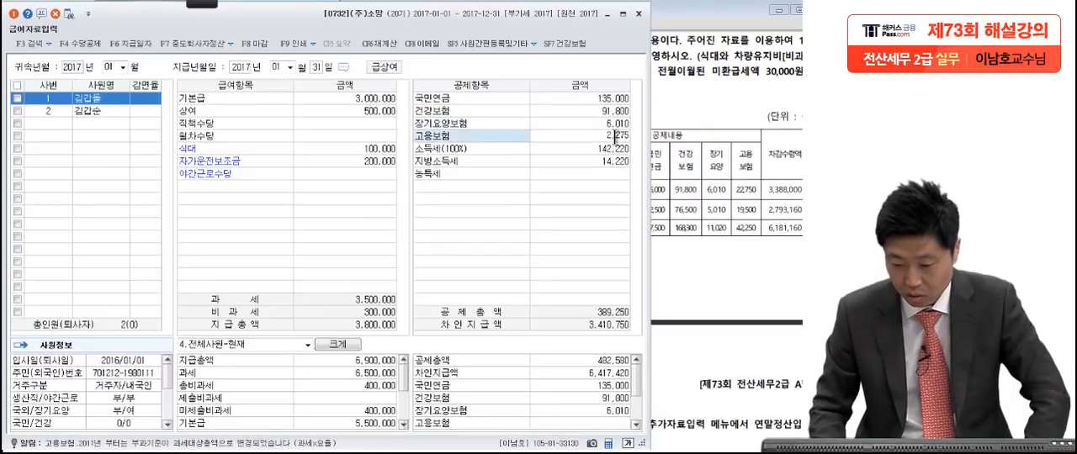
{"action": "key", "text": "Return"}
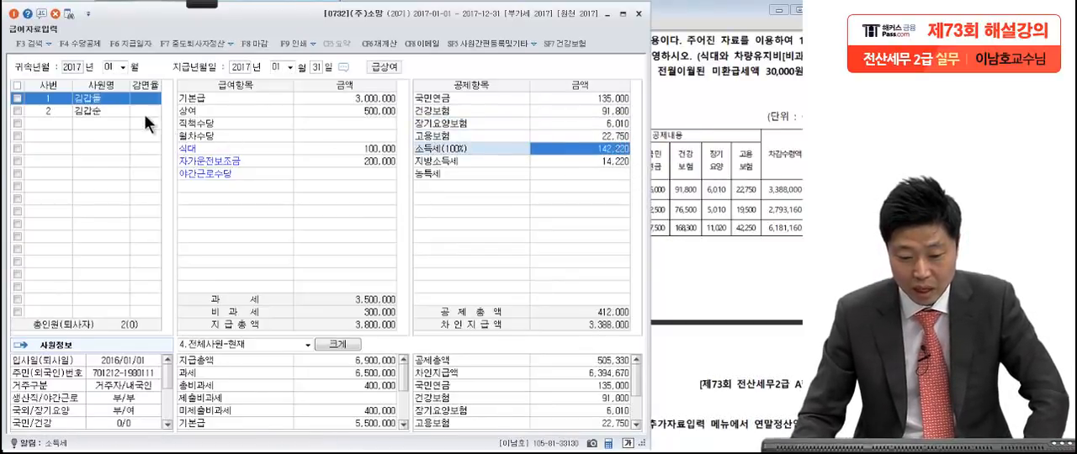
Step: Select the second employee and enter the 국민연금 deduction of 112,500 from the 급여대장
{"action": "left_click", "coordinate": [107, 112]}
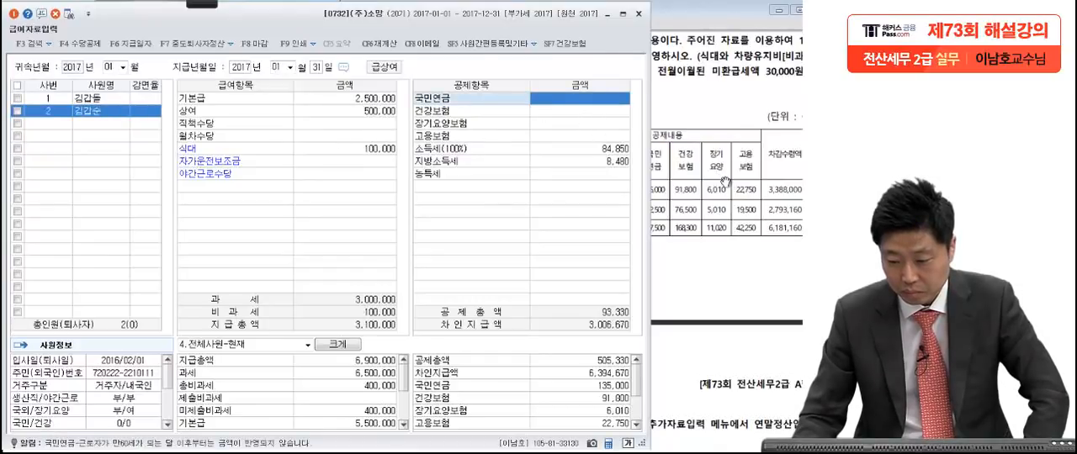
{"action": "left_click", "coordinate": [723, 180]}
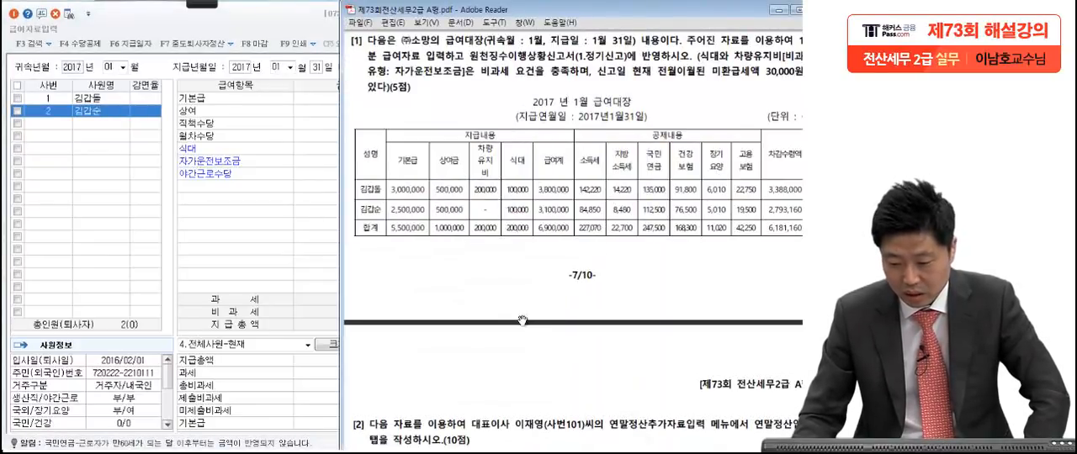
{"action": "left_click", "coordinate": [208, 213]}
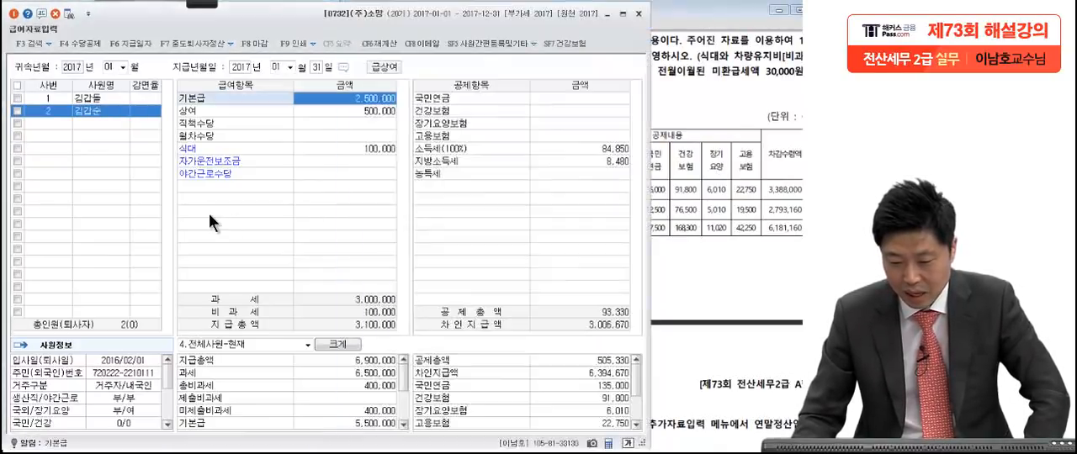
{"action": "left_click", "coordinate": [753, 249]}
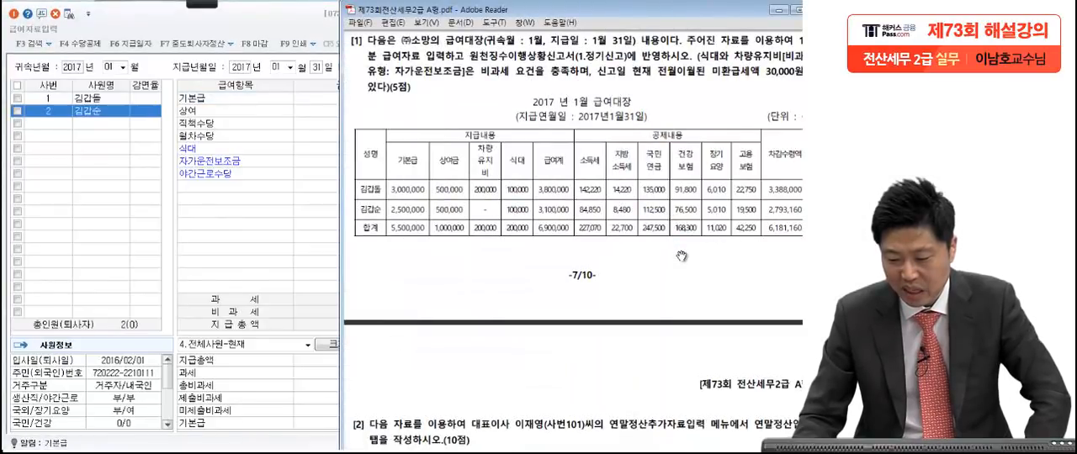
{"action": "left_click", "coordinate": [297, 238]}
{"action": "left_click", "coordinate": [551, 98]}
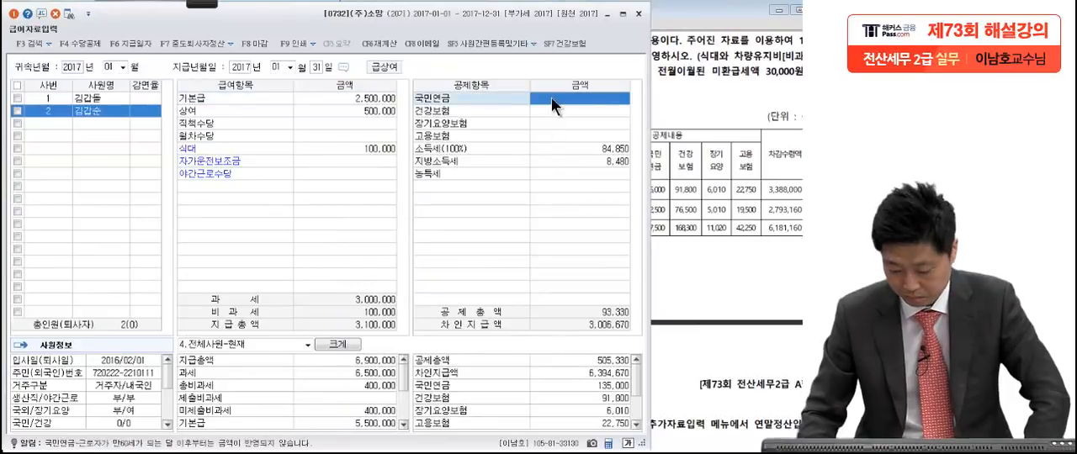
{"action": "type", "text": "112500"}
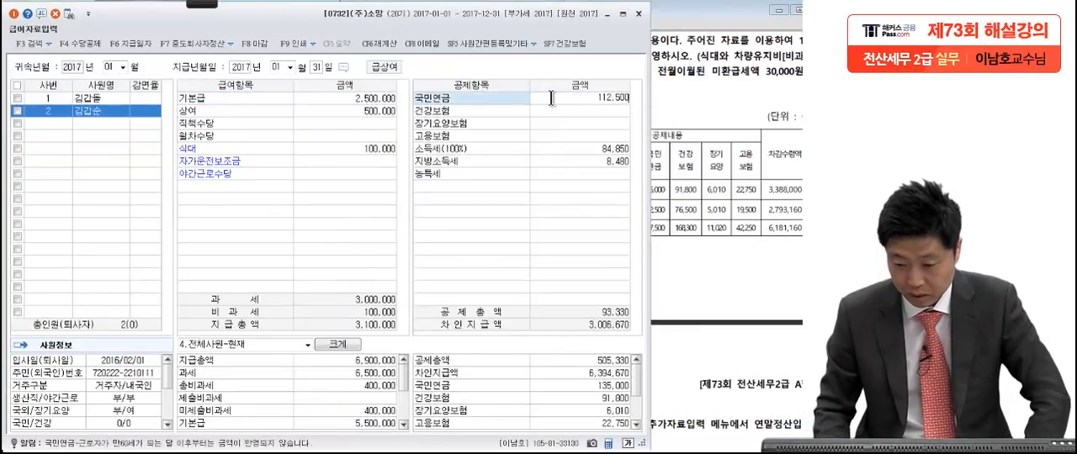
{"action": "key", "text": "Return"}
Step: Enter the second employee's 건강보험 deduction of 76,500 from the 급여대장
{"action": "left_click", "coordinate": [711, 236]}
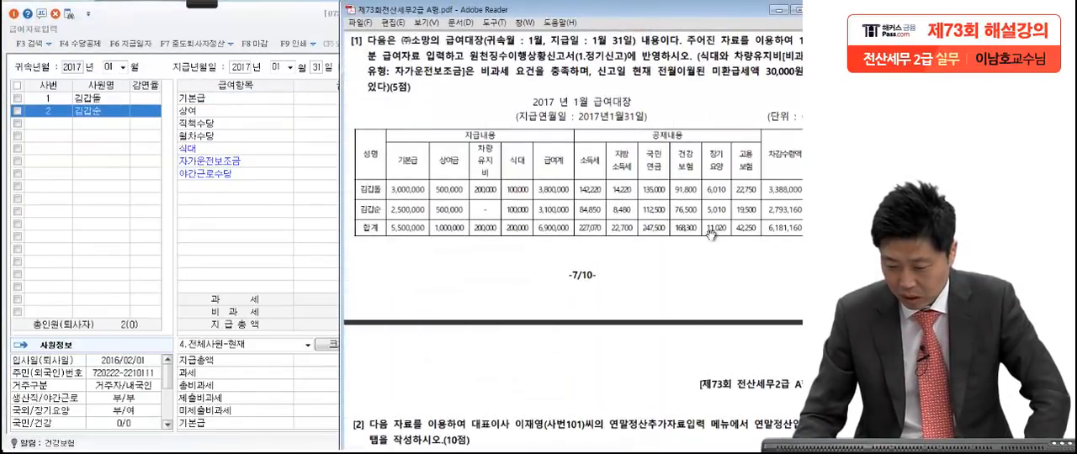
{"action": "left_click", "coordinate": [255, 251]}
{"action": "left_click", "coordinate": [579, 112]}
{"action": "type", "text": "76500"}
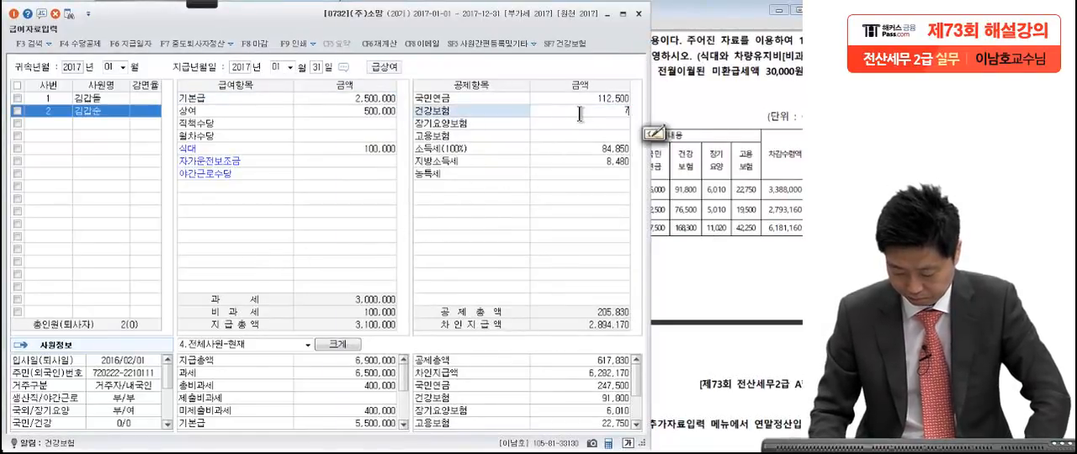
{"action": "key", "text": "Return"}
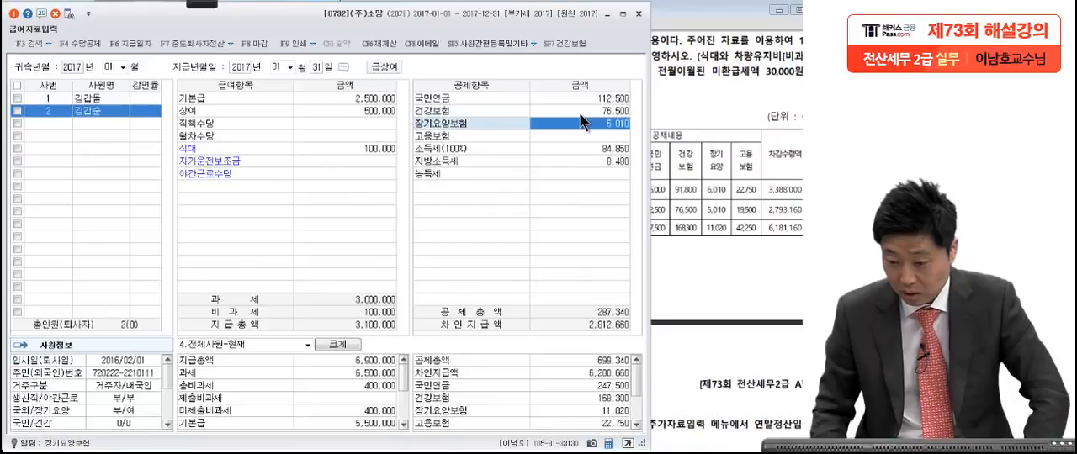
Step: Enter the second employee's 고용보험 of 19,500, and accept the calculated 소득세 and 지방소득세
{"action": "key", "text": "Return"}
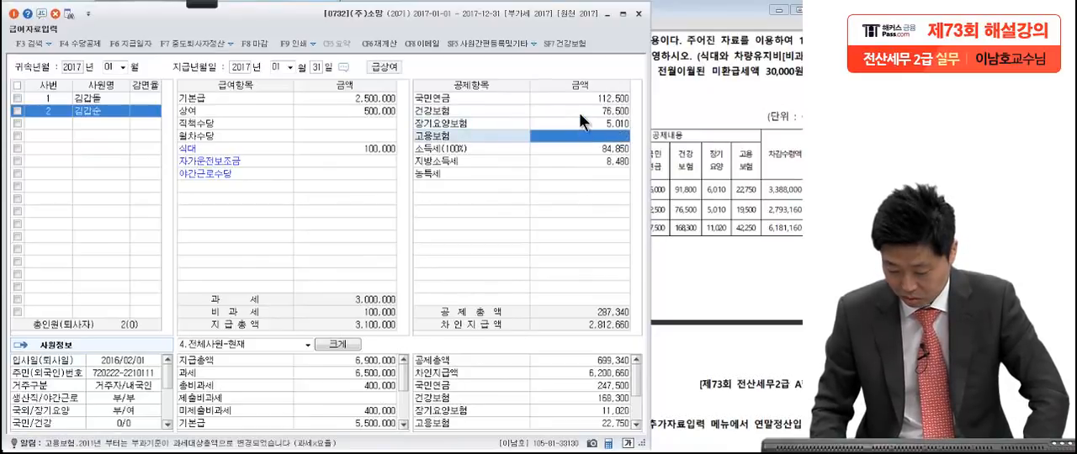
{"action": "type", "text": "19500"}
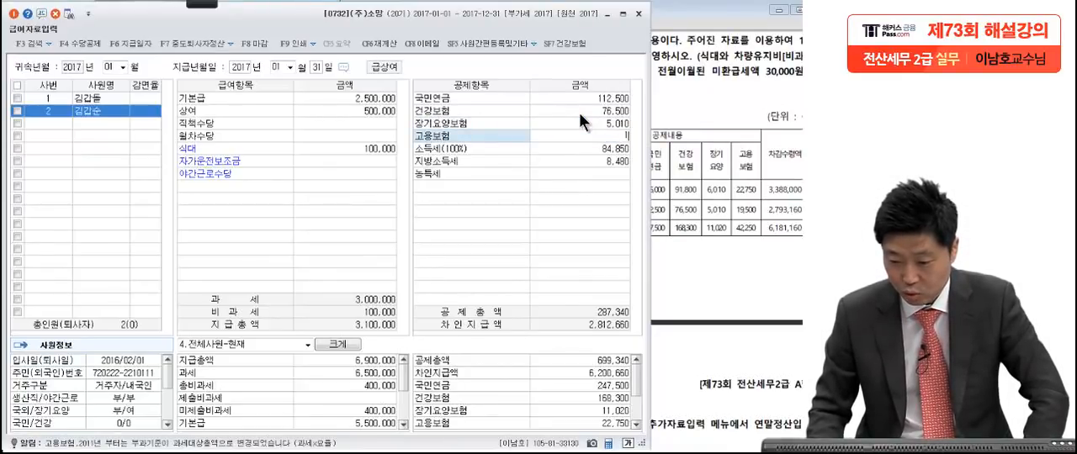
{"action": "key", "text": "Return"}
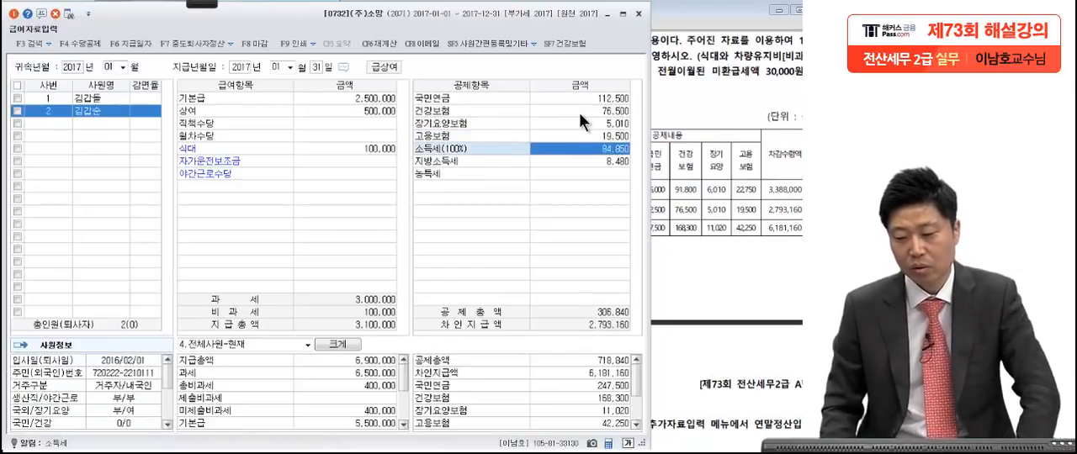
{"action": "key", "text": "Return"}
{"action": "key", "text": "Return"}
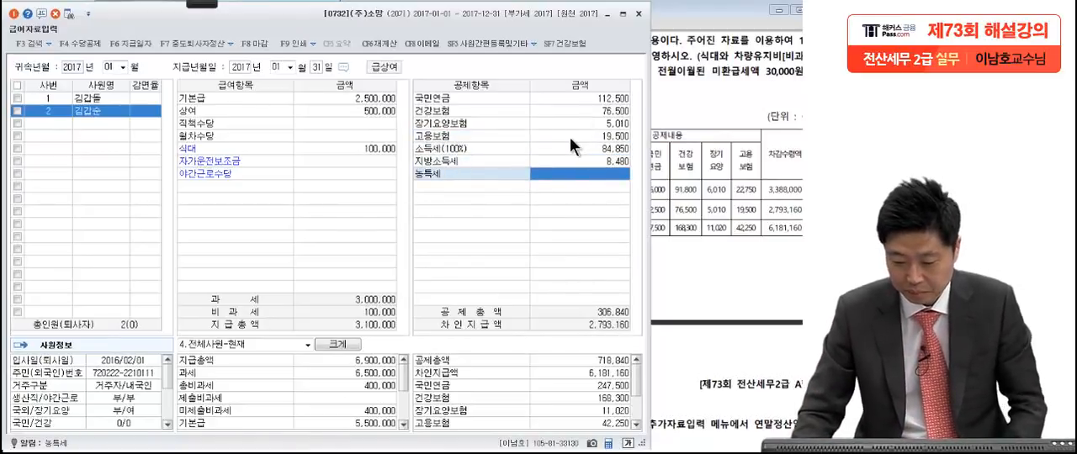
Step: Compare the all-employee 차인지급액 total with the 차감수령액 total in the 급여대장
{"action": "left_click", "coordinate": [756, 223]}
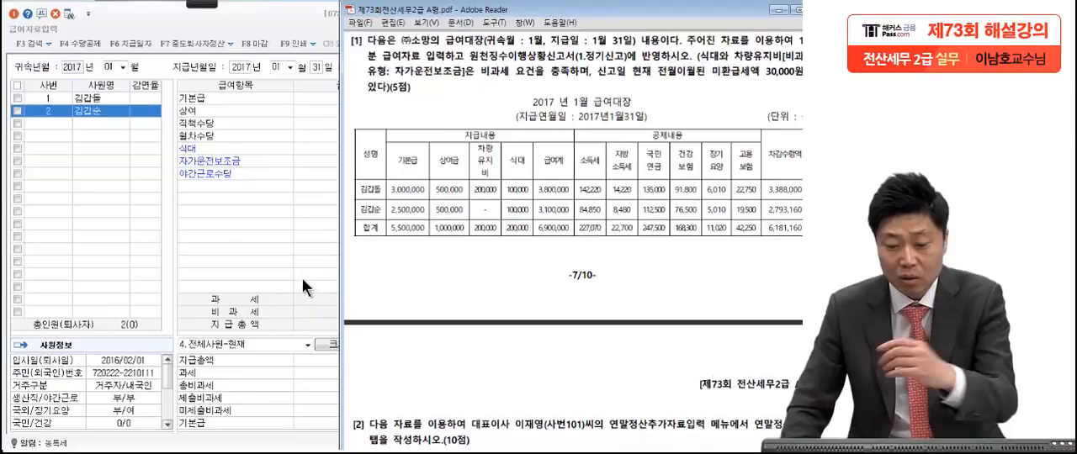
{"action": "left_click", "coordinate": [316, 228]}
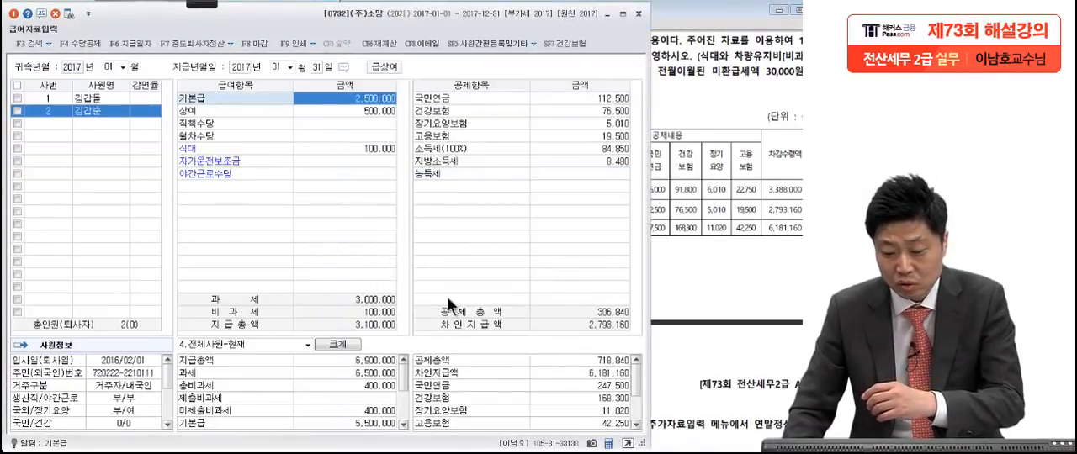
{"action": "left_click", "coordinate": [607, 373]}
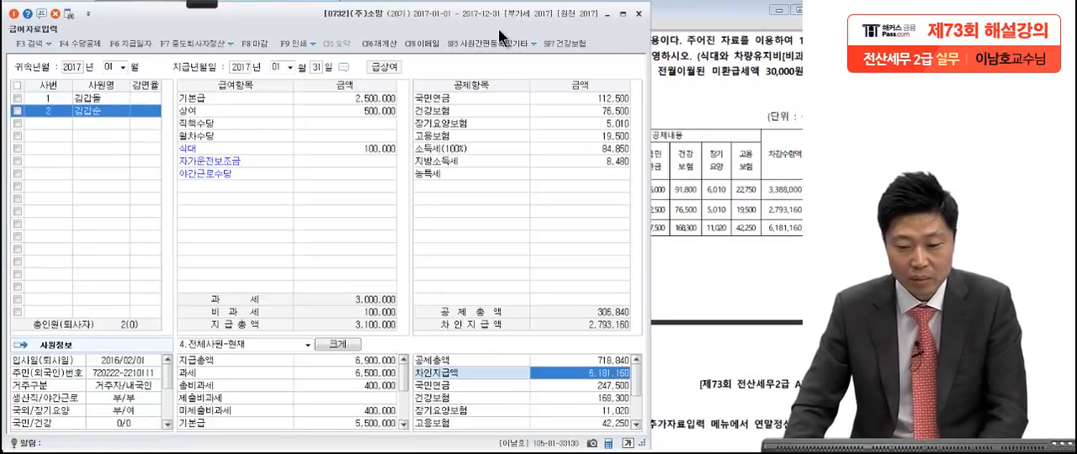
Step: Close 급여자료입력 and open the 원천징수이행상황신고서
{"action": "left_click", "coordinate": [639, 15]}
{"action": "left_click", "coordinate": [226, 224]}
{"action": "left_click", "coordinate": [87, 98]}
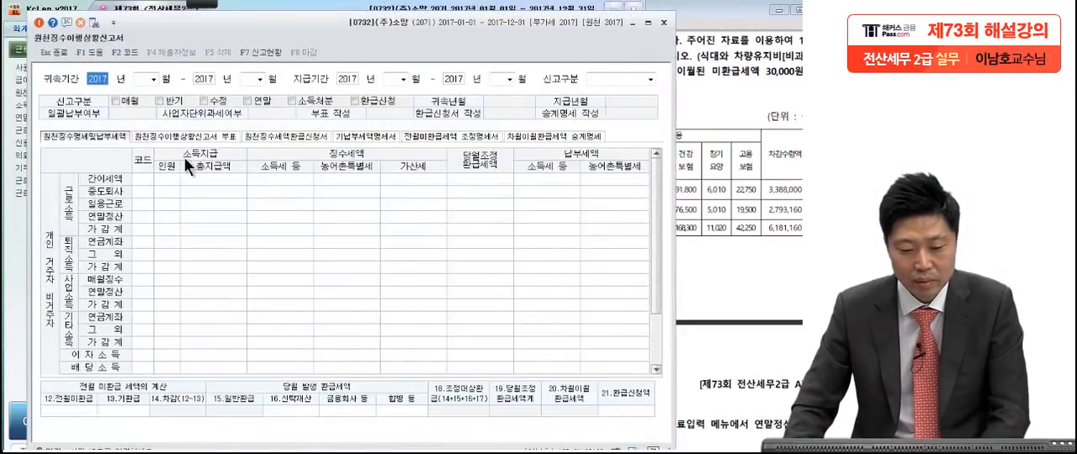
Step: Set both 귀속기간 and 지급기간 to January 2017 and choose 1.정기신고 as the 신고구분
{"action": "left_click", "coordinate": [143, 80]}
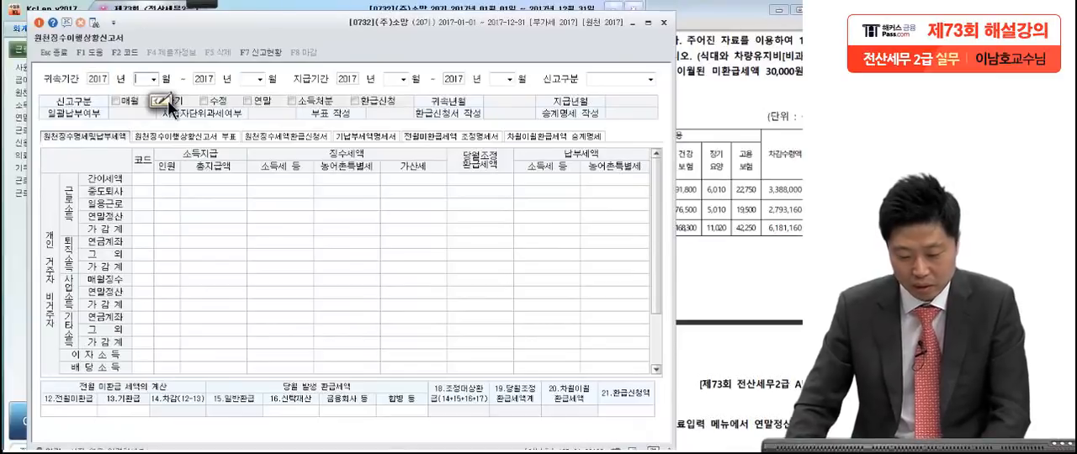
{"action": "type", "text": "1"}
{"action": "key", "text": "Return"}
{"action": "key", "text": "Return"}
{"action": "type", "text": "1"}
{"action": "key", "text": "Return"}
{"action": "key", "text": "Return"}
{"action": "type", "text": "1"}
{"action": "key", "text": "Return"}
{"action": "key", "text": "Return"}
{"action": "type", "text": "1"}
{"action": "key", "text": "Return"}
{"action": "key", "text": "Return"}
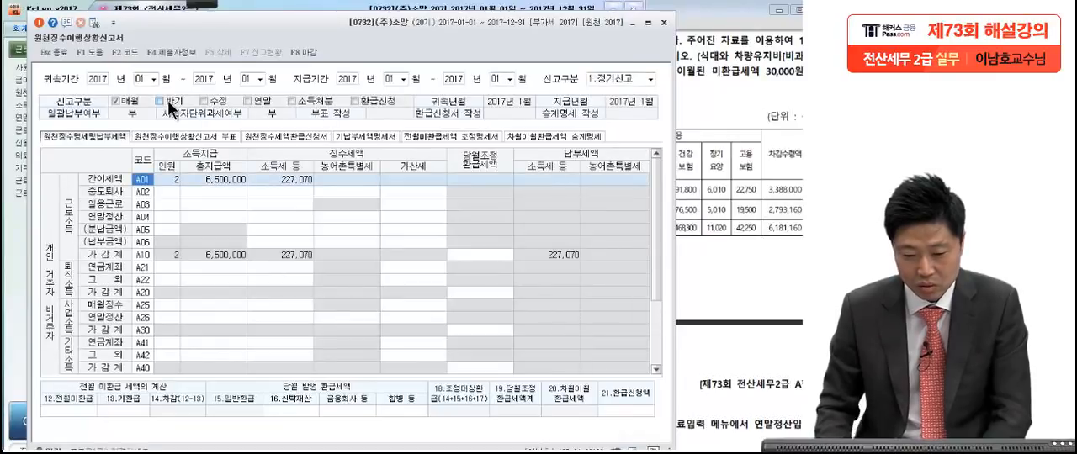
Step: Check the 총지급액 and 소득세 of the A01 간이세액 row against the 급여대장 in the exam PDF
{"action": "left_click", "coordinate": [300, 181]}
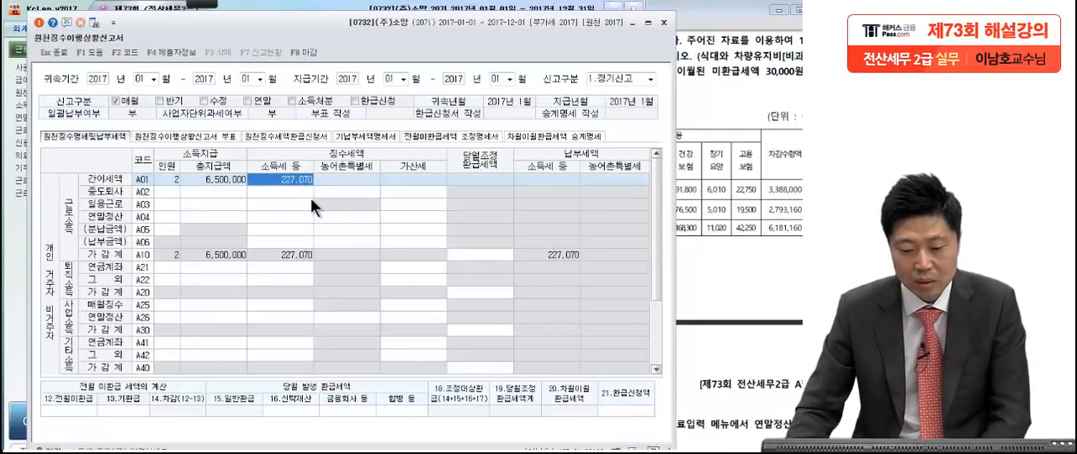
{"action": "left_click", "coordinate": [234, 180]}
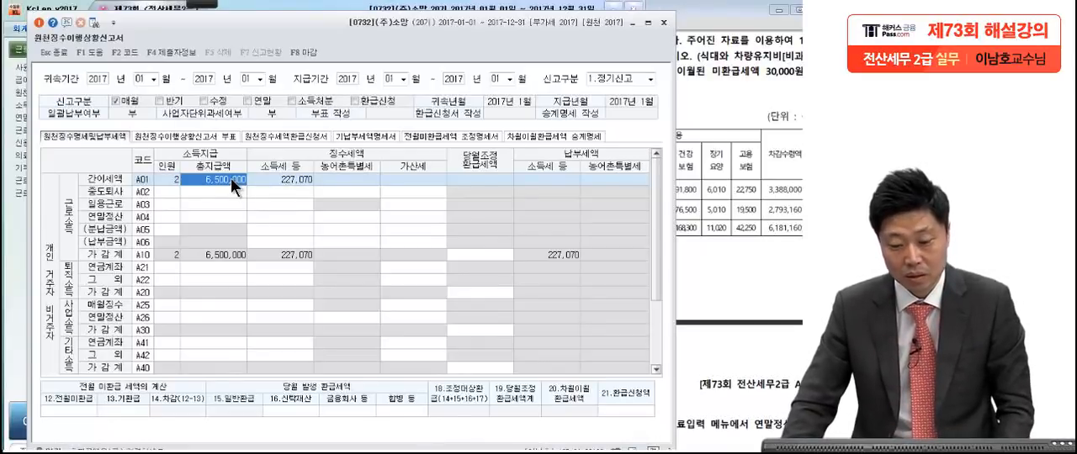
{"action": "left_click", "coordinate": [269, 180]}
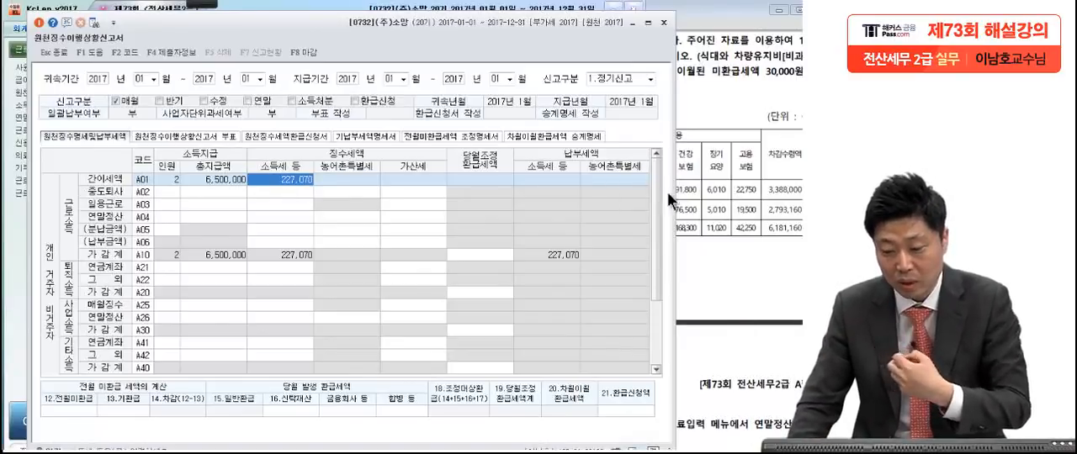
{"action": "left_click", "coordinate": [724, 204]}
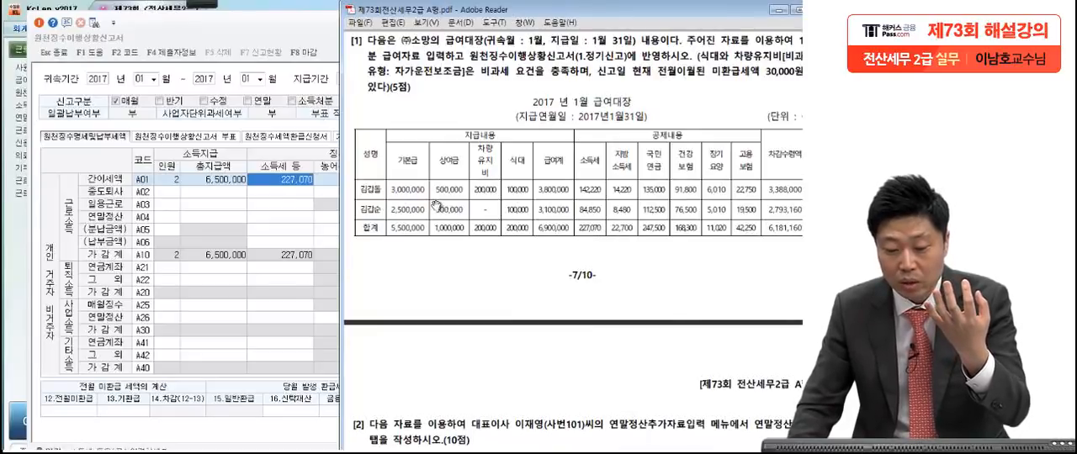
{"action": "left_click", "coordinate": [285, 181]}
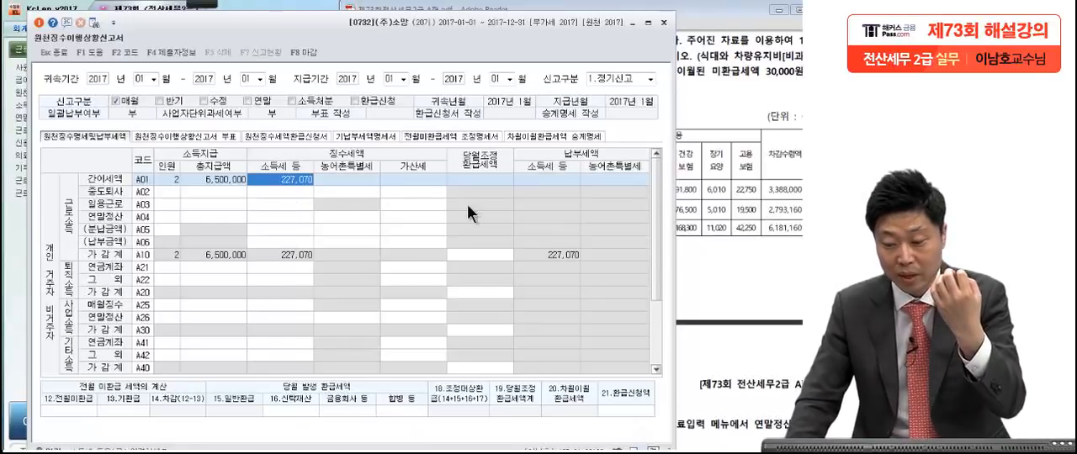
{"action": "left_click", "coordinate": [697, 219]}
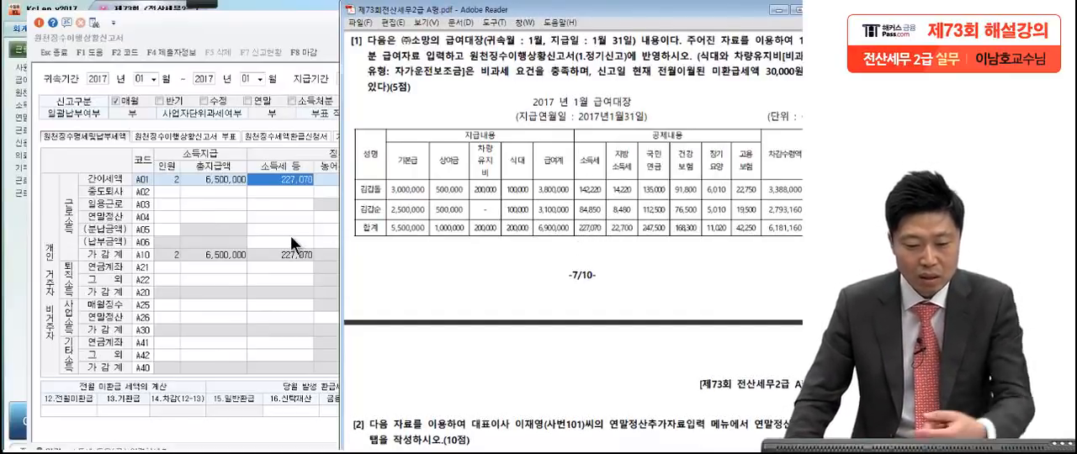
{"action": "left_click", "coordinate": [275, 33]}
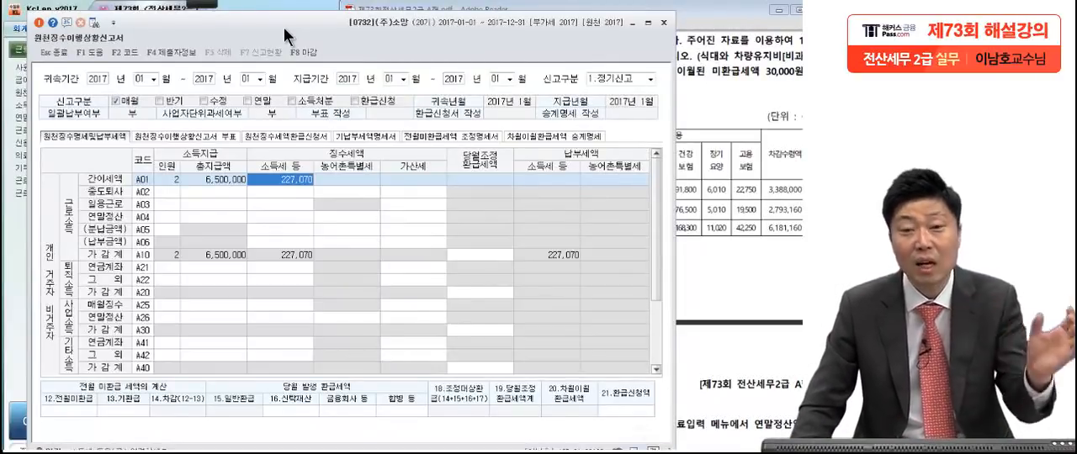
Step: Enter the 전월미환급 tax of 30,000 given in the exam question
{"action": "left_click", "coordinate": [700, 121]}
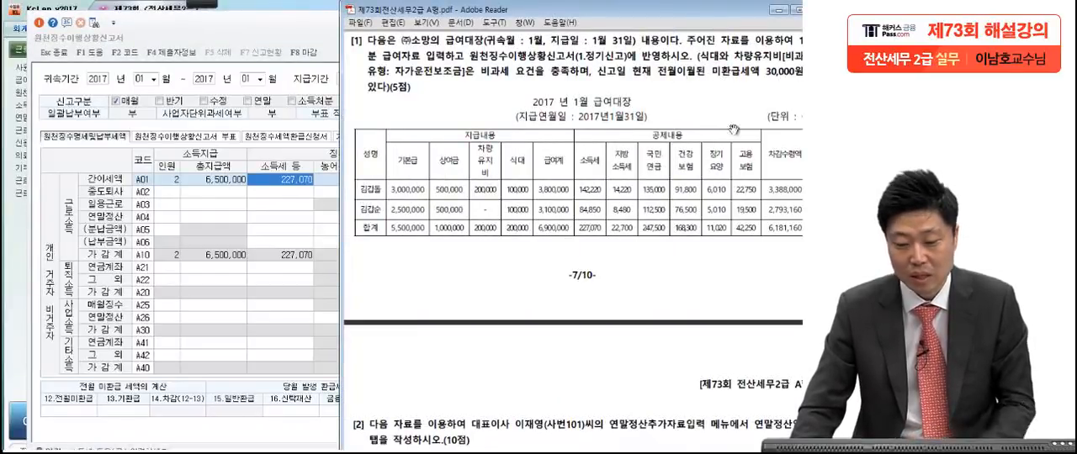
{"action": "left_click", "coordinate": [263, 30]}
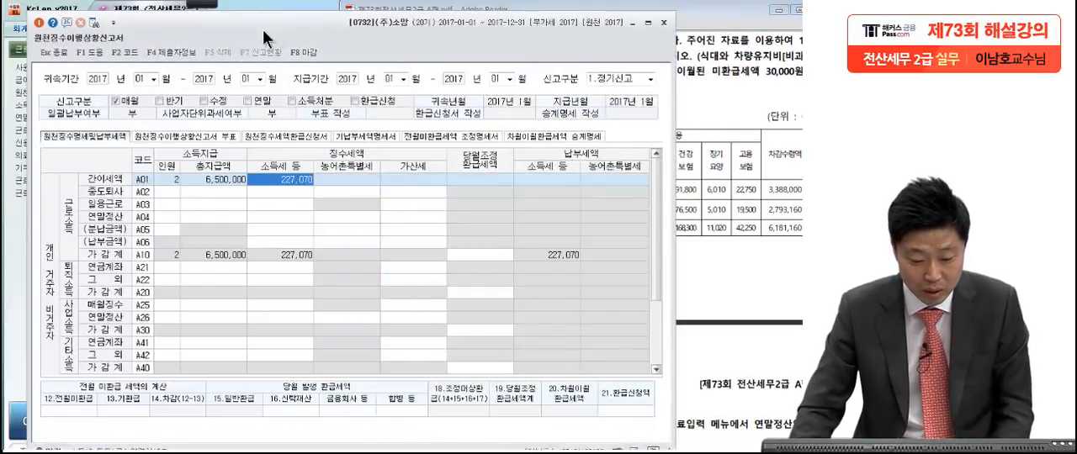
{"action": "left_click", "coordinate": [71, 412]}
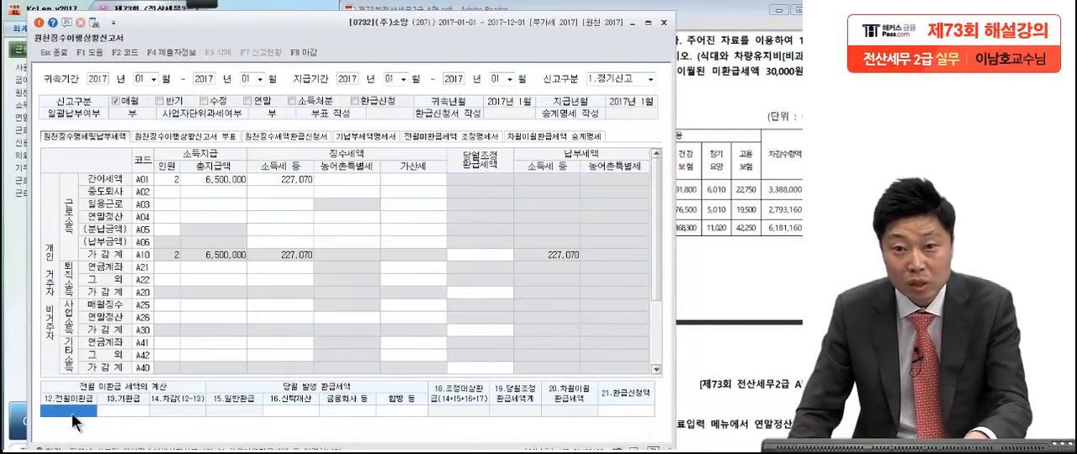
{"action": "type", "text": "30,000"}
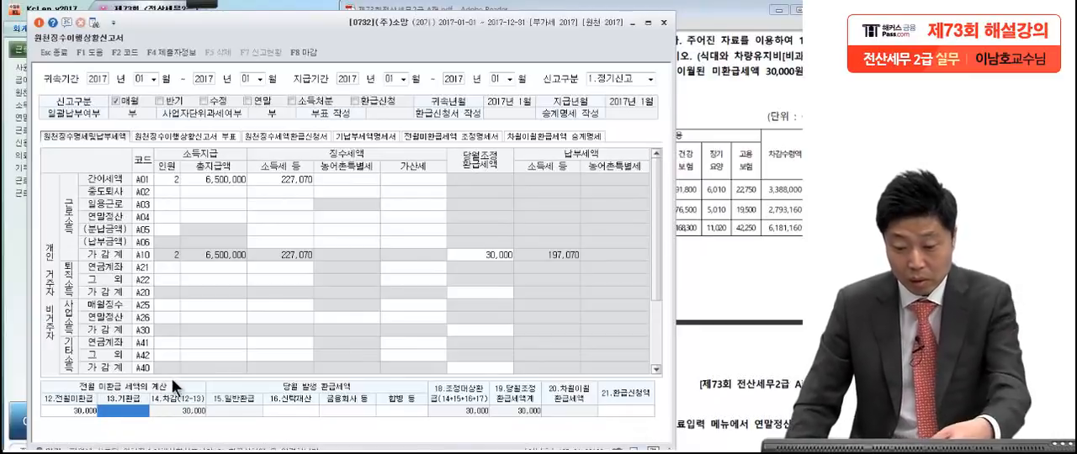
Step: Compare the A10 가감계 row's 소득세 with the 전월미환급 tax and the resulting 납부세액 in the report
{"action": "left_click", "coordinate": [203, 3]}
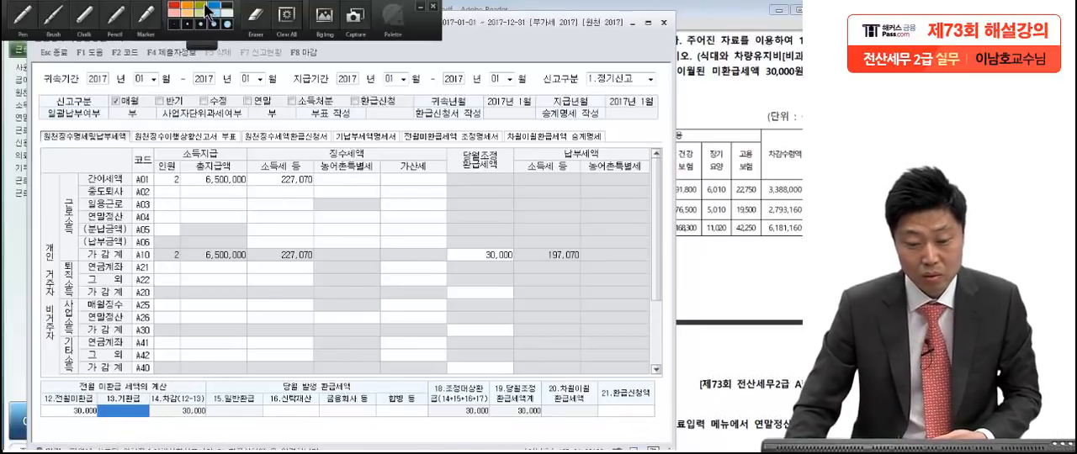
{"action": "left_click", "coordinate": [17, 22]}
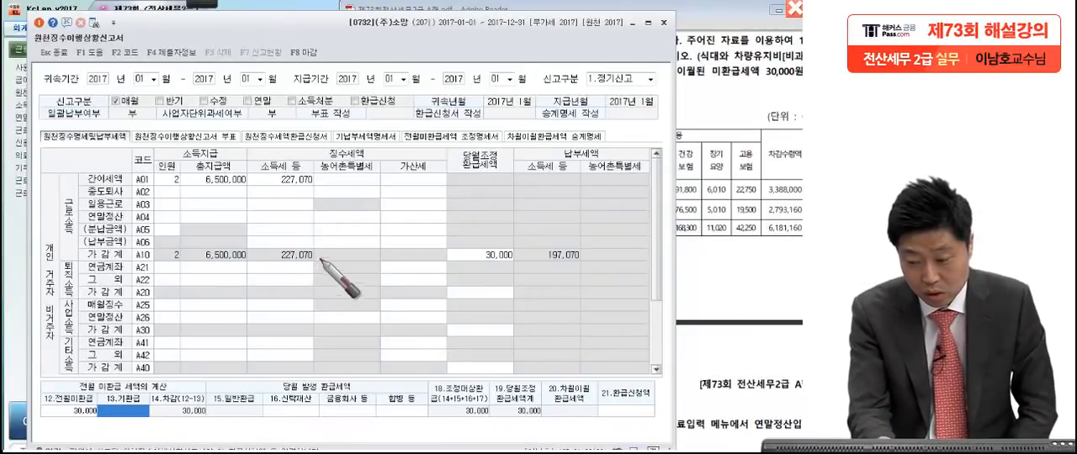
{"action": "mouse_move", "coordinate": [331, 263]}
{"action": "left_mouse_down"}
{"action": "mouse_move", "coordinate": [269, 257]}
{"action": "mouse_move", "coordinate": [283, 318]}
{"action": "left_mouse_up"}
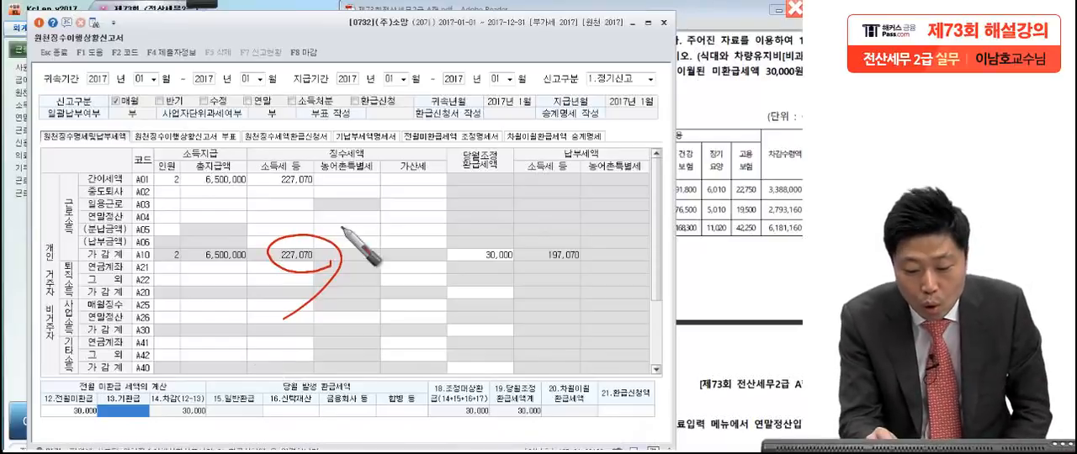
{"action": "left_click_drag", "start_coordinate": [327, 269], "coordinate": [400, 225]}
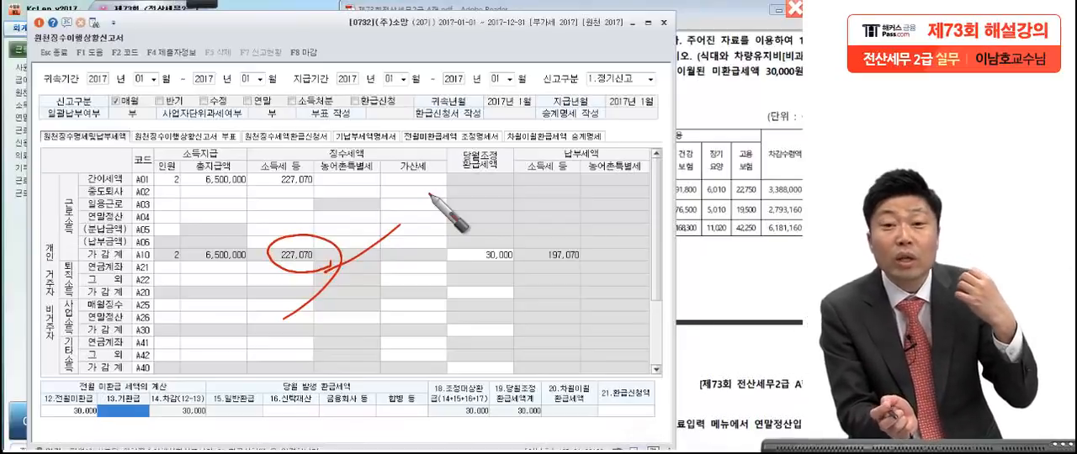
{"action": "left_click_drag", "start_coordinate": [101, 413], "coordinate": [95, 421]}
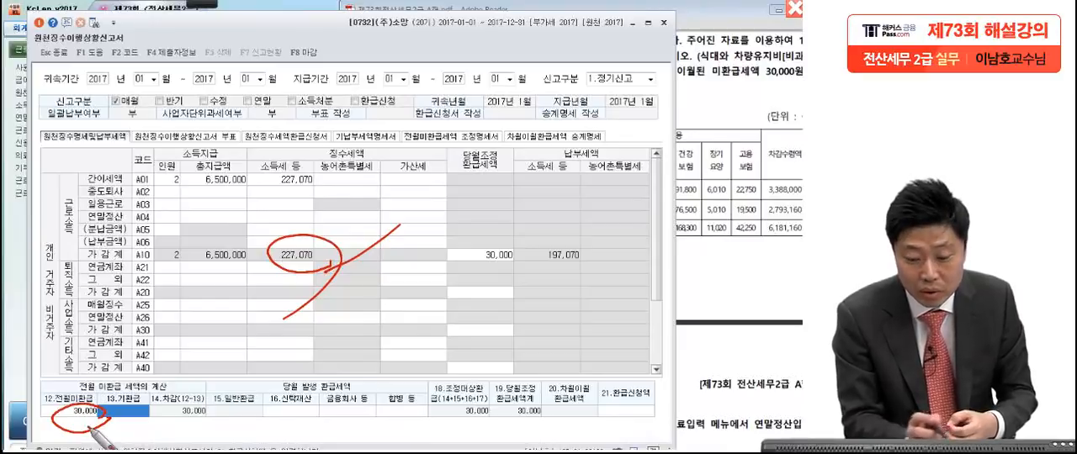
{"action": "left_click_drag", "start_coordinate": [270, 265], "coordinate": [322, 268]}
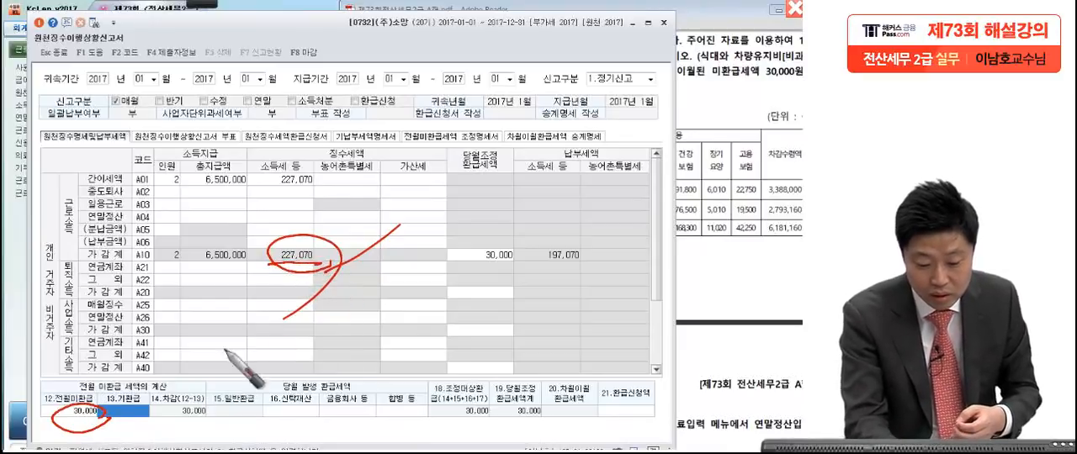
{"action": "mouse_move", "coordinate": [101, 419]}
{"action": "left_mouse_down"}
{"action": "mouse_move", "coordinate": [63, 425]}
{"action": "mouse_move", "coordinate": [109, 424]}
{"action": "left_mouse_up"}
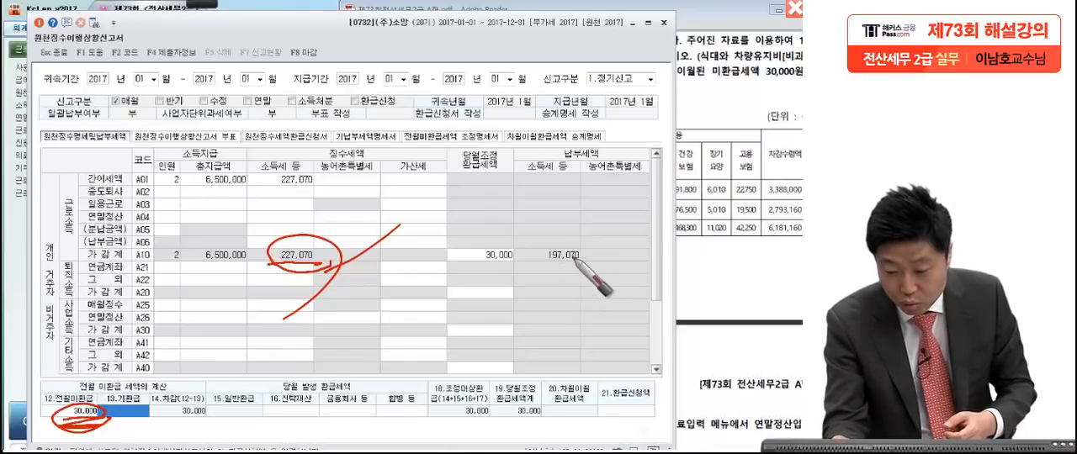
{"action": "mouse_move", "coordinate": [572, 237]}
{"action": "left_mouse_down"}
{"action": "mouse_move", "coordinate": [589, 261]}
{"action": "mouse_move", "coordinate": [682, 220]}
{"action": "left_mouse_up"}
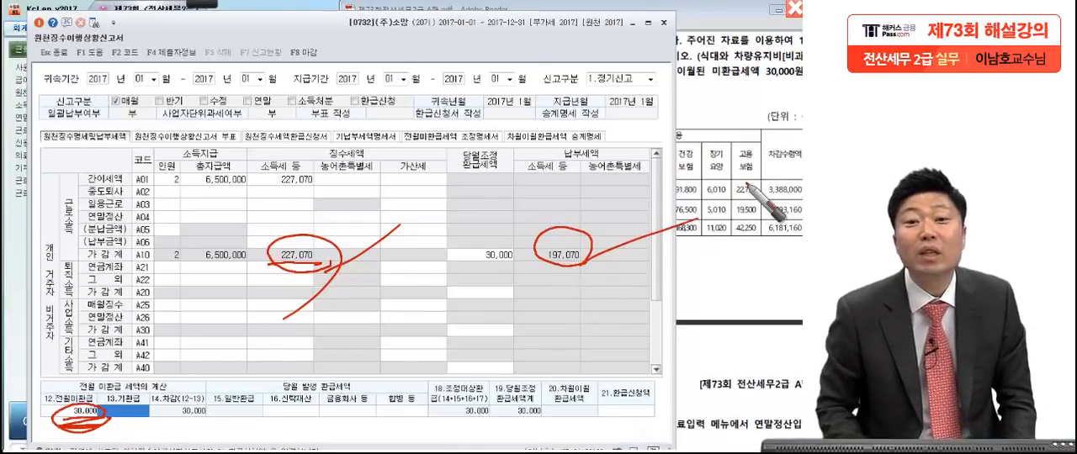
{"action": "left_click_drag", "start_coordinate": [528, 263], "coordinate": [622, 262]}
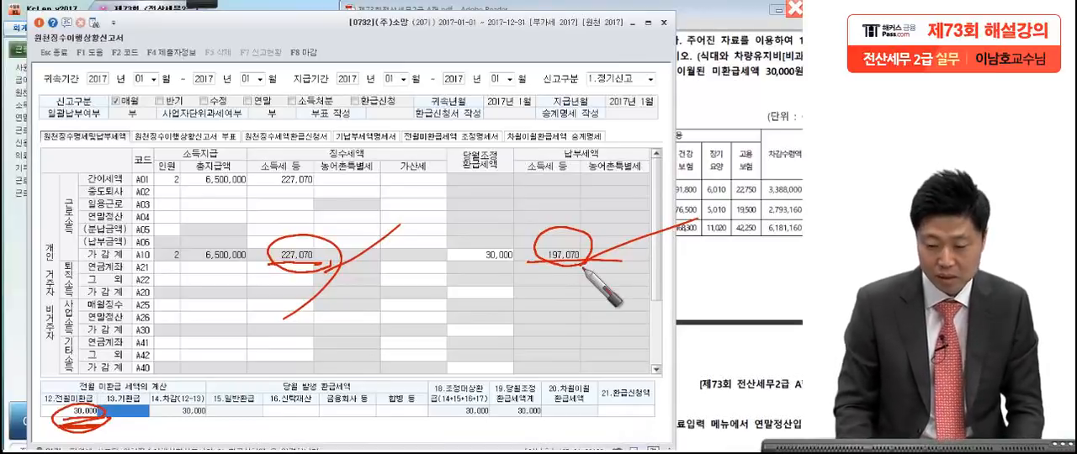
{"action": "key", "text": "Escape"}
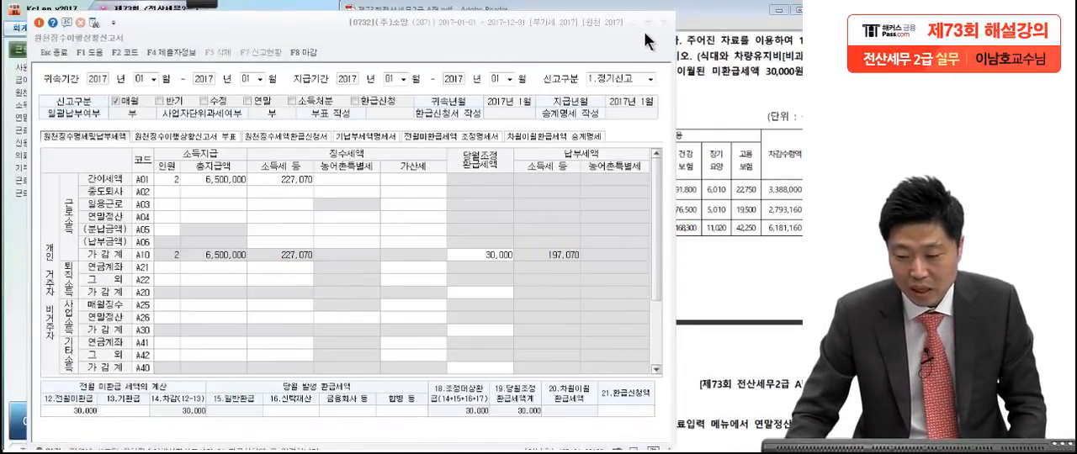
Step: Close the 원천징수이행상황신고서 and go to question [2] on 연말정산추가자료입력 in the exam PDF
{"action": "left_click", "coordinate": [663, 23]}
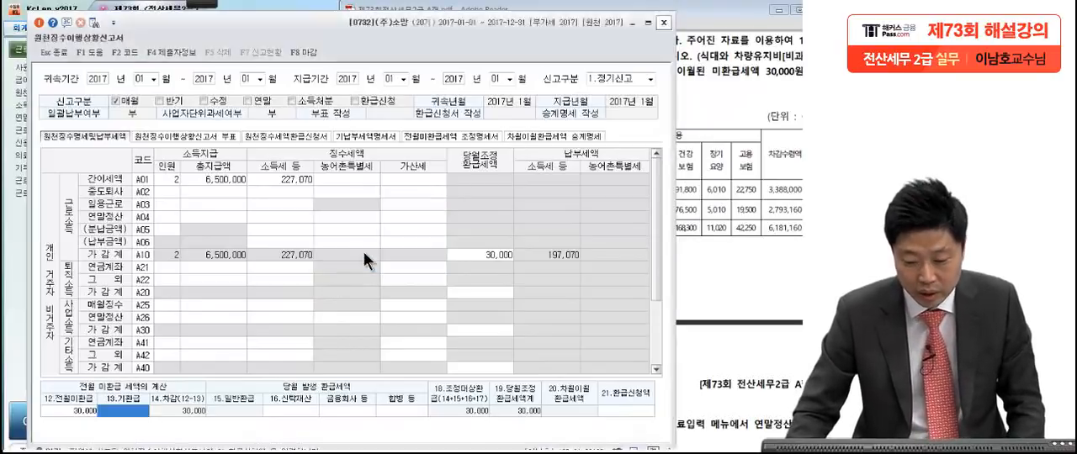
{"action": "left_click", "coordinate": [360, 255]}
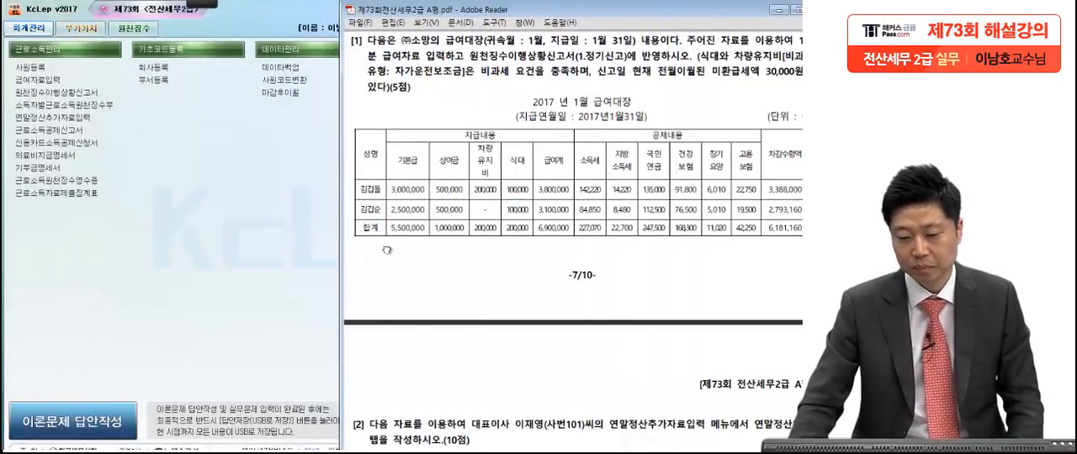
{"action": "scroll", "coordinate": [516, 271], "scroll_direction": "down", "scroll_amount": 8}
{"action": "left_click_drag", "start_coordinate": [532, 323], "coordinate": [541, 276]}
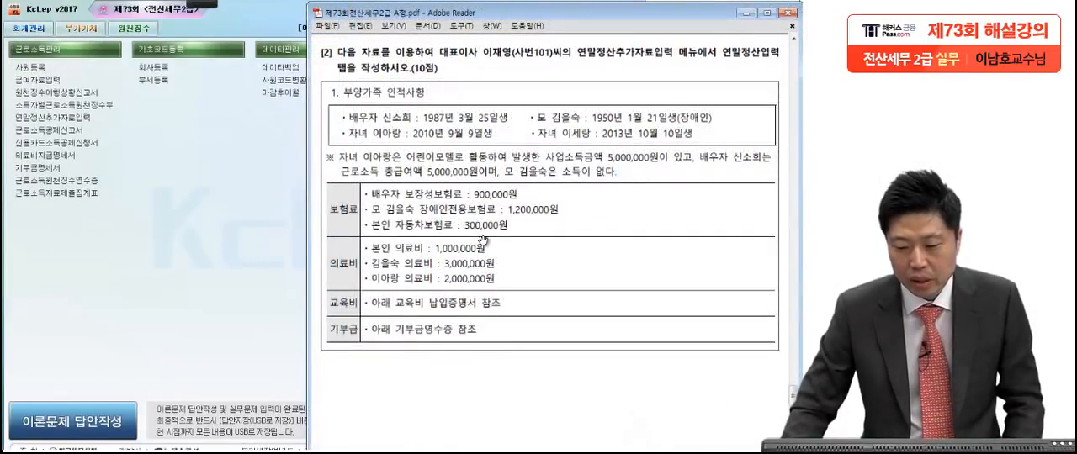
Step: Read question [2]'s task and the list of dependents: the spouse, the disabled mother and the two children
{"action": "mouse_move", "coordinate": [209, 16]}
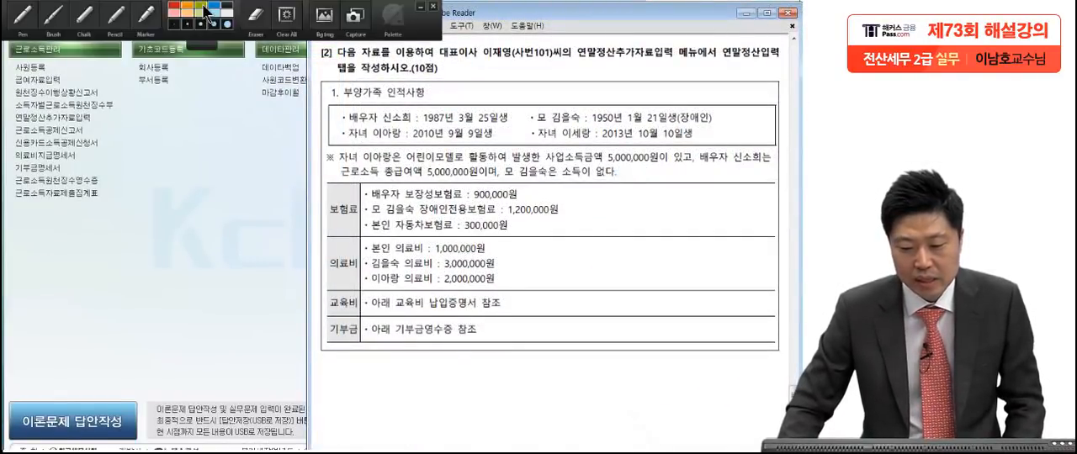
{"action": "left_click", "coordinate": [36, 24]}
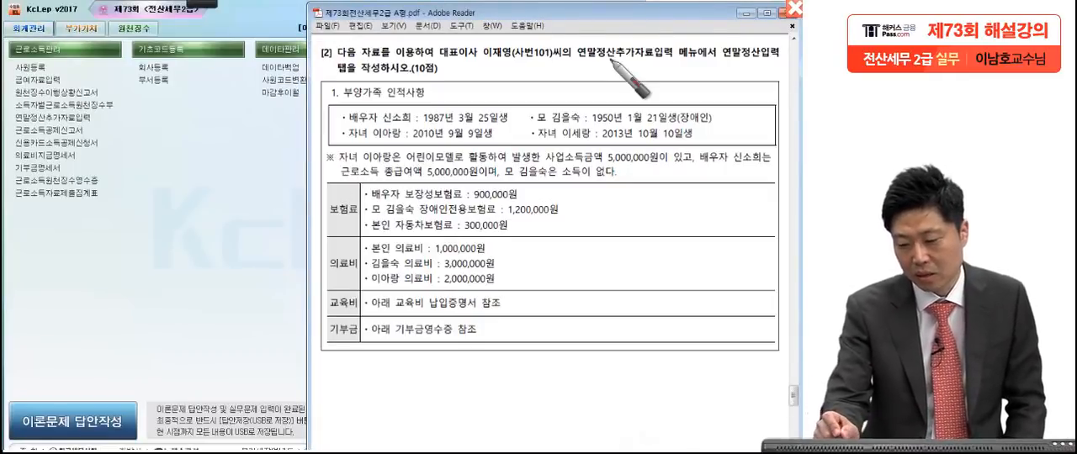
{"action": "left_click_drag", "start_coordinate": [671, 65], "coordinate": [659, 73]}
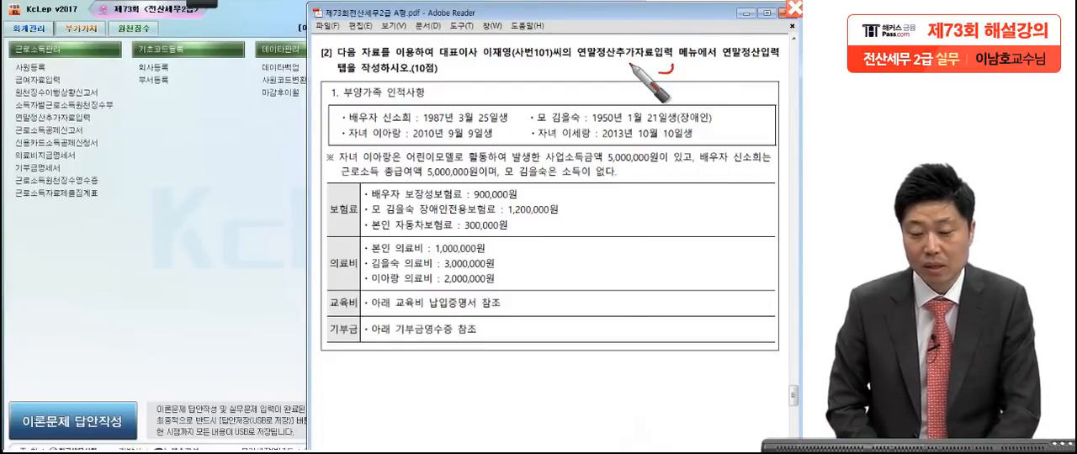
{"action": "left_click", "coordinate": [439, 82]}
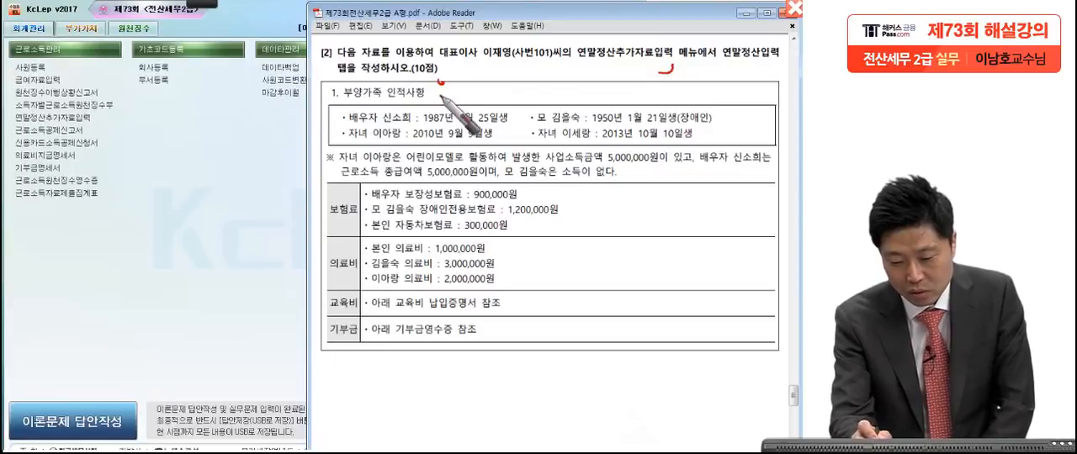
{"action": "left_click", "coordinate": [435, 100]}
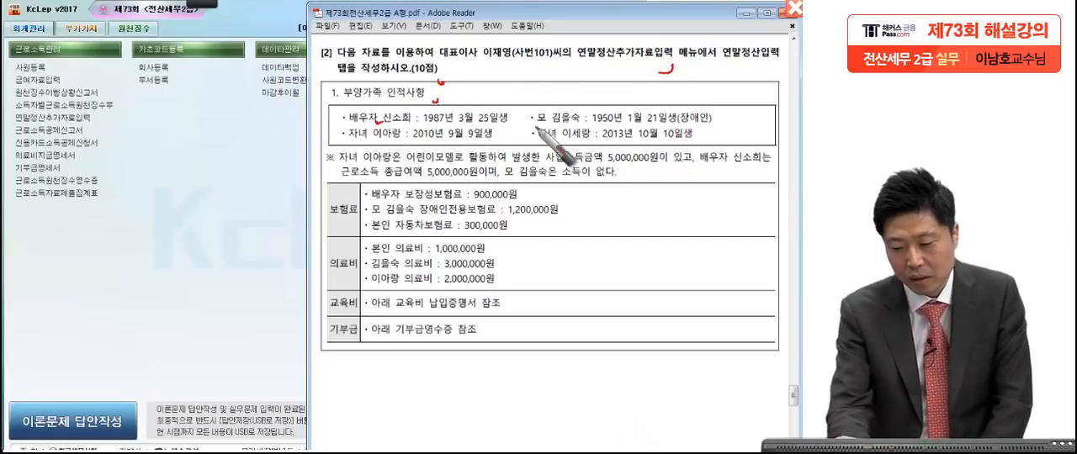
{"action": "left_click_drag", "start_coordinate": [516, 123], "coordinate": [547, 121]}
{"action": "left_click_drag", "start_coordinate": [386, 125], "coordinate": [332, 149]}
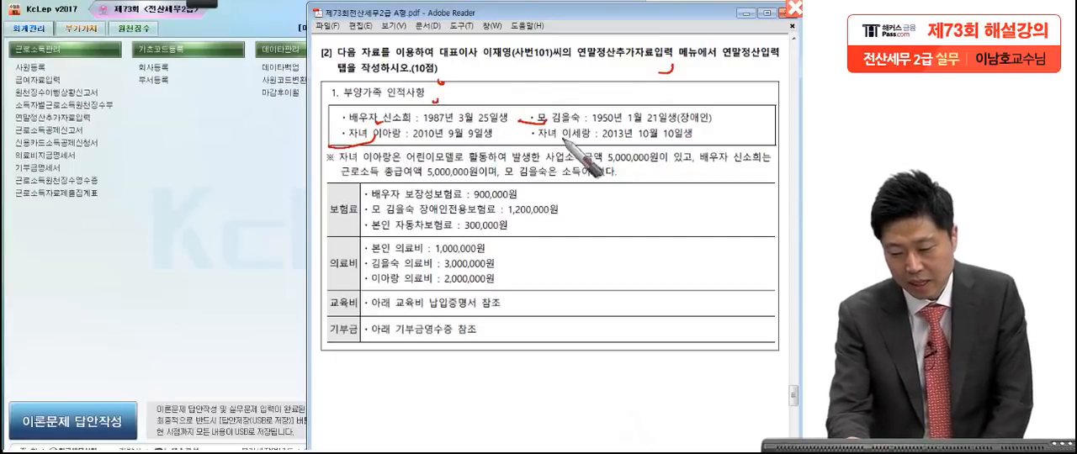
{"action": "left_click_drag", "start_coordinate": [563, 132], "coordinate": [515, 135]}
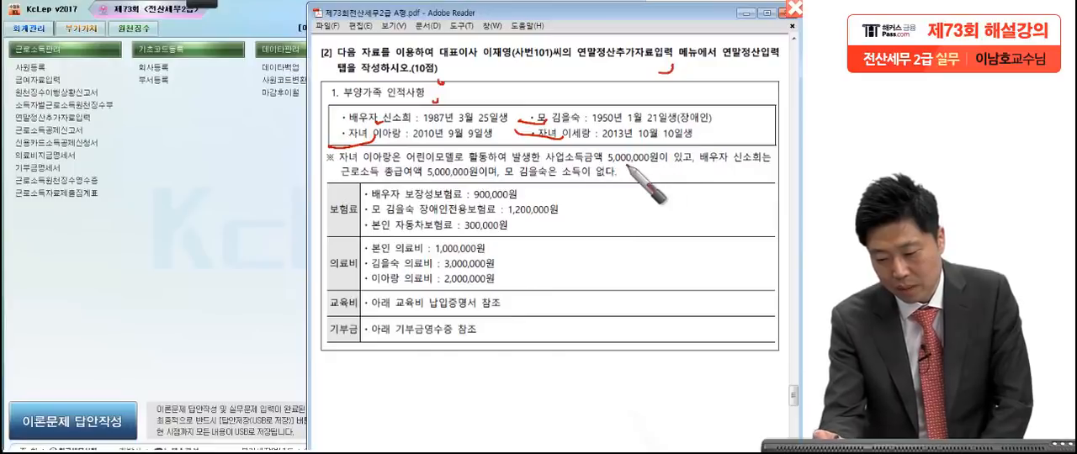
Step: Examine the income notes for the child, spouse and mother to judge whether each meets the dependent income requirement
{"action": "left_click_drag", "start_coordinate": [688, 168], "coordinate": [718, 145]}
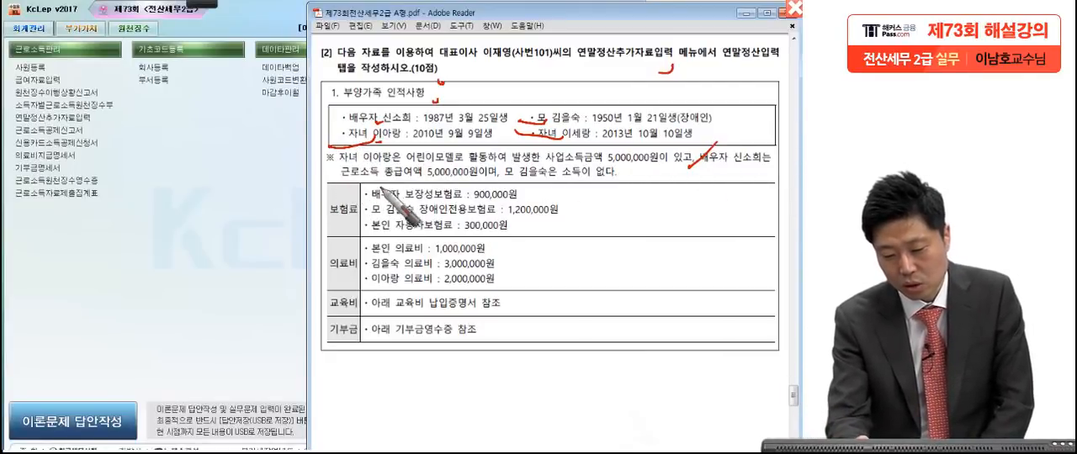
{"action": "left_click_drag", "start_coordinate": [497, 181], "coordinate": [515, 150]}
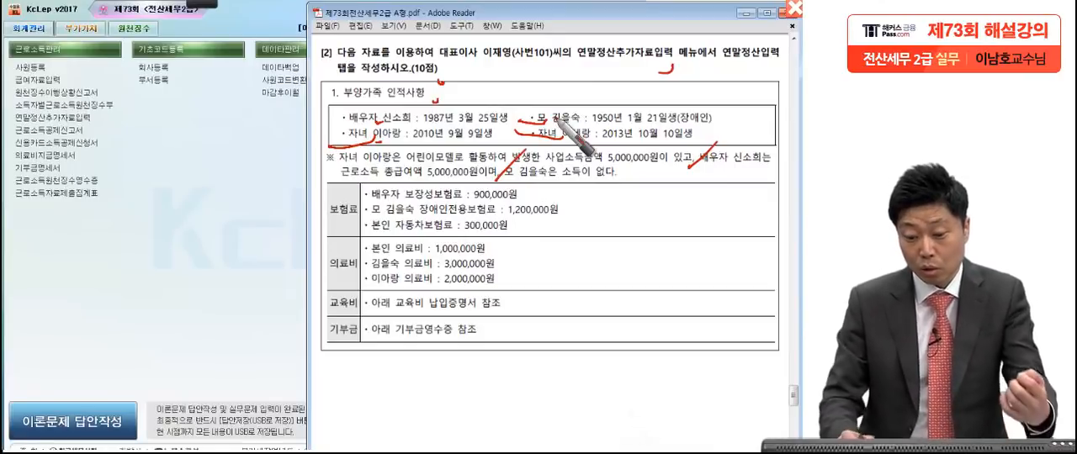
{"action": "left_click_drag", "start_coordinate": [391, 178], "coordinate": [476, 173]}
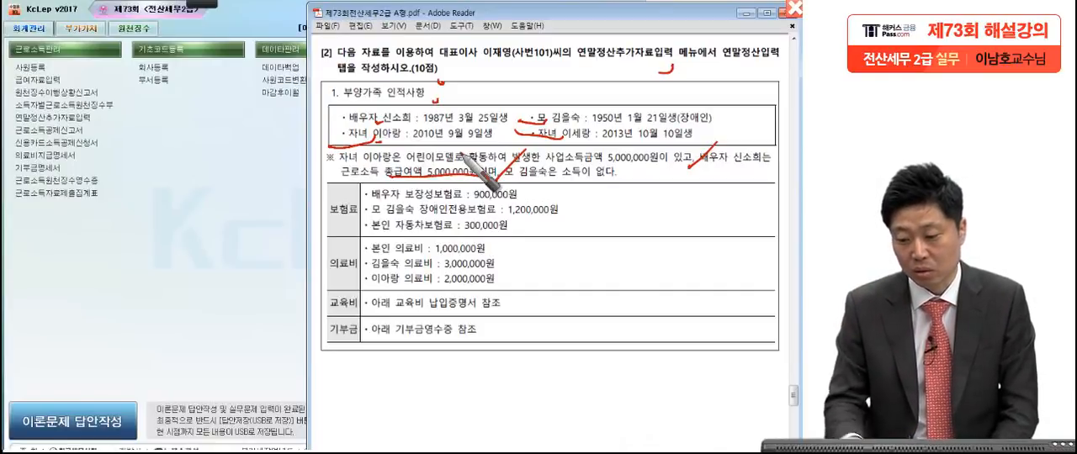
{"action": "left_click_drag", "start_coordinate": [745, 181], "coordinate": [750, 181]}
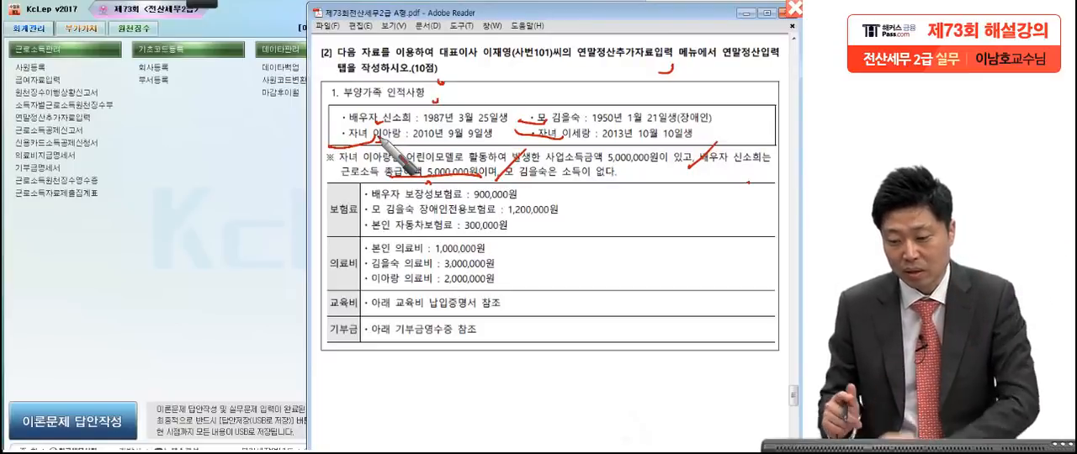
{"action": "left_click_drag", "start_coordinate": [335, 178], "coordinate": [396, 177]}
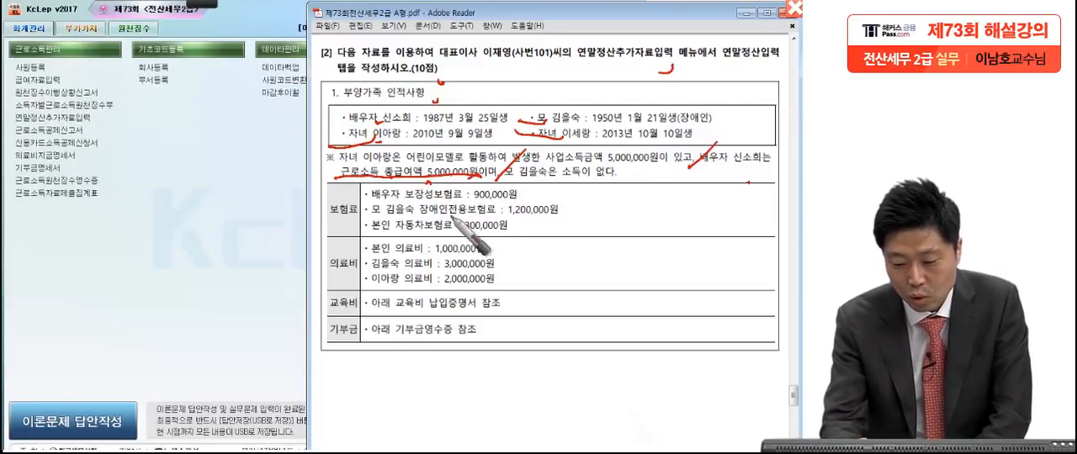
{"action": "mouse_move", "coordinate": [396, 224]}
{"action": "left_mouse_down"}
{"action": "mouse_move", "coordinate": [505, 175]}
{"action": "mouse_move", "coordinate": [522, 200]}
{"action": "mouse_move", "coordinate": [686, 217]}
{"action": "mouse_move", "coordinate": [627, 232]}
{"action": "left_mouse_up"}
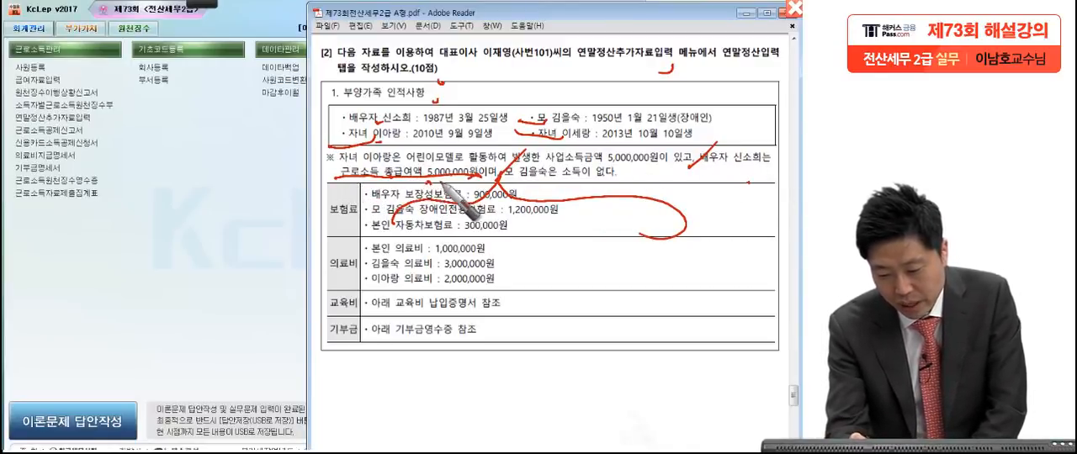
{"action": "left_click_drag", "start_coordinate": [436, 225], "coordinate": [444, 253]}
{"action": "mouse_move", "coordinate": [470, 223]}
{"action": "left_mouse_down"}
{"action": "mouse_move", "coordinate": [485, 234]}
{"action": "mouse_move", "coordinate": [515, 221]}
{"action": "mouse_move", "coordinate": [506, 251]}
{"action": "mouse_move", "coordinate": [535, 222]}
{"action": "mouse_move", "coordinate": [562, 254]}
{"action": "mouse_move", "coordinate": [589, 240]}
{"action": "mouse_move", "coordinate": [593, 256]}
{"action": "mouse_move", "coordinate": [618, 244]}
{"action": "mouse_move", "coordinate": [665, 246]}
{"action": "mouse_move", "coordinate": [658, 285]}
{"action": "left_mouse_up"}
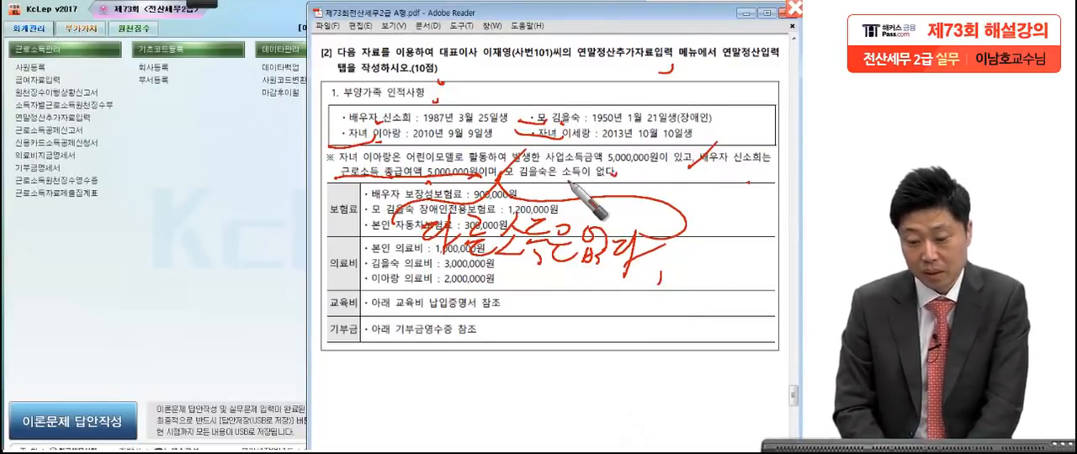
{"action": "key", "text": "Escape"}
Step: Switch to KcLep and open 연말정산추가자료입력 for the representative director's year-end settlement
{"action": "left_click", "coordinate": [425, 219]}
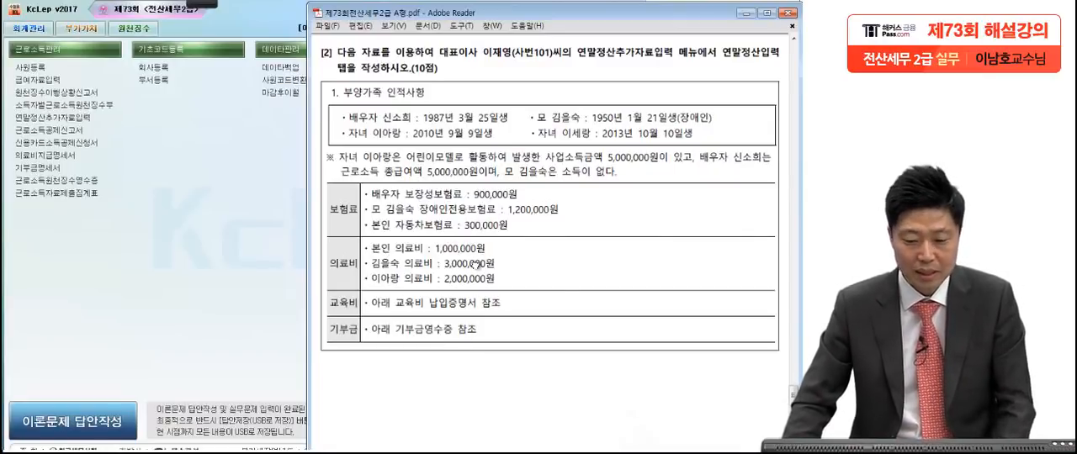
{"action": "left_click", "coordinate": [253, 261]}
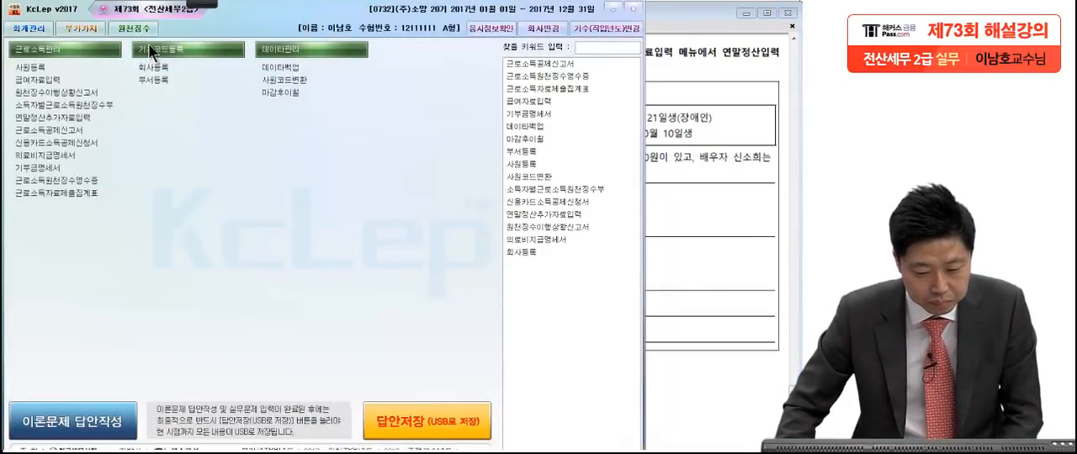
{"action": "left_click", "coordinate": [77, 116]}
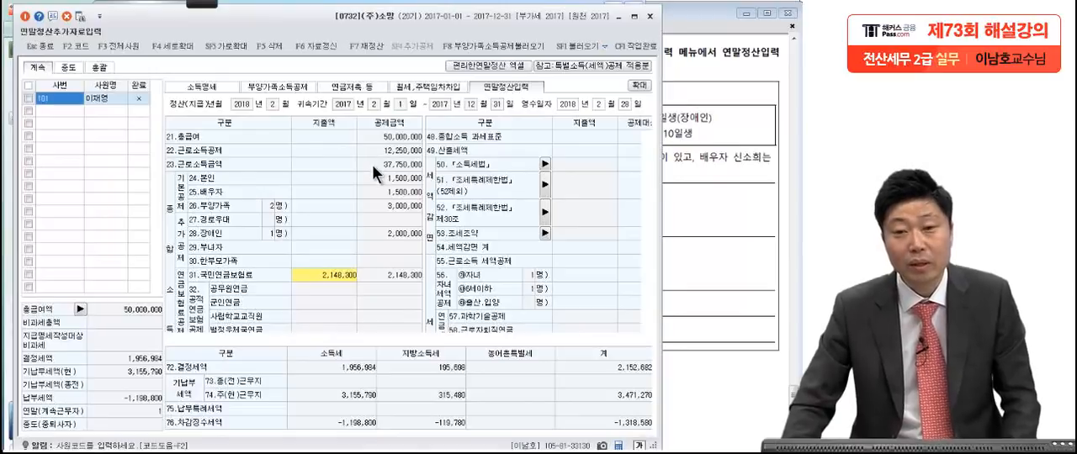
Step: Switch to the exam PDF and mark the spouse's 보장성보험료 of 900,000원, checking it against the spouse's income note for deductibility
{"action": "left_click", "coordinate": [784, 218]}
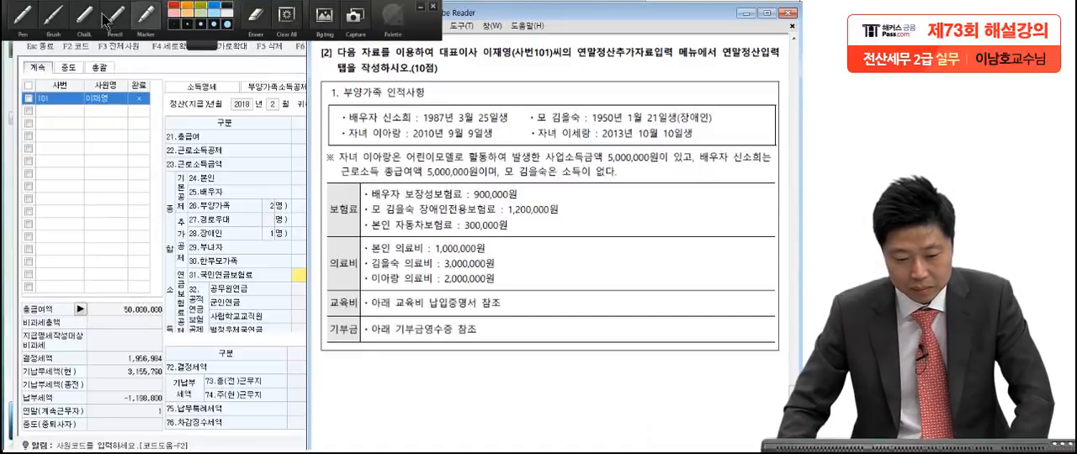
{"action": "left_click", "coordinate": [26, 19]}
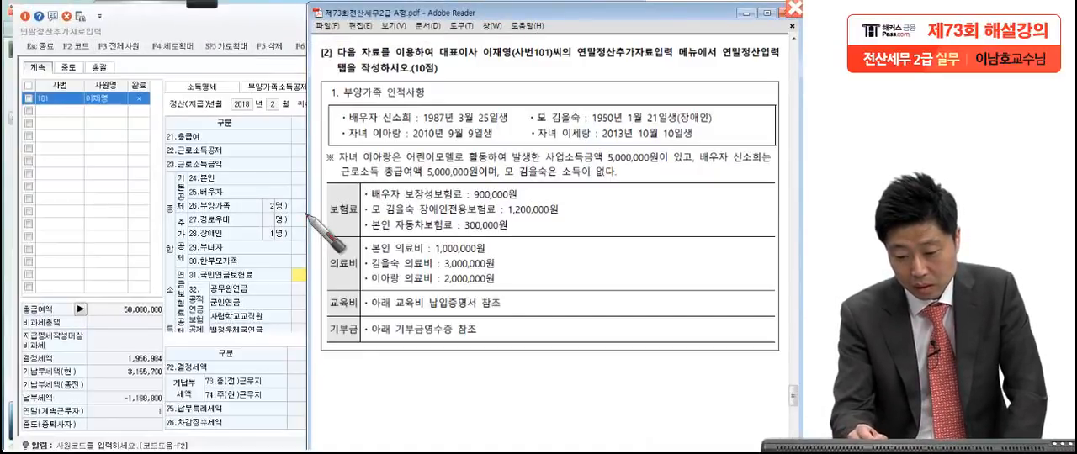
{"action": "left_click_drag", "start_coordinate": [402, 186], "coordinate": [408, 202]}
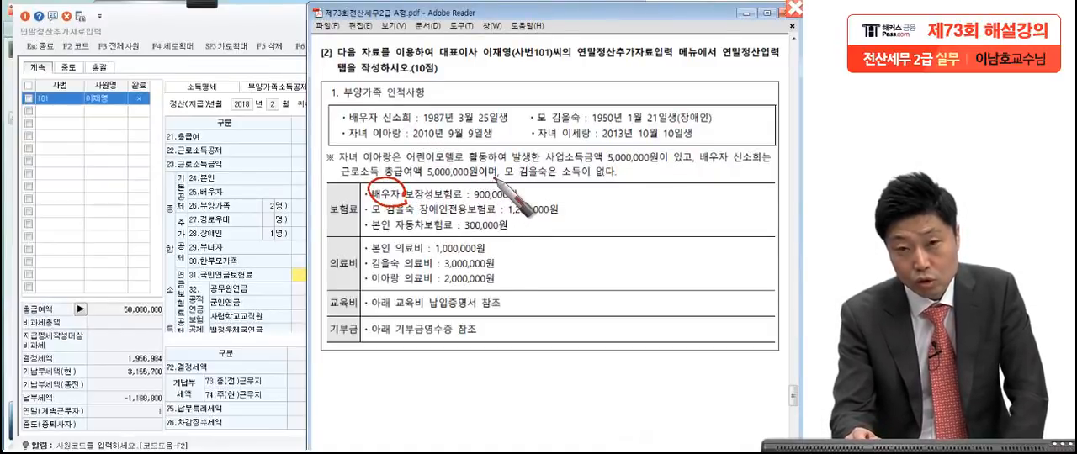
{"action": "left_click_drag", "start_coordinate": [495, 178], "coordinate": [489, 168]}
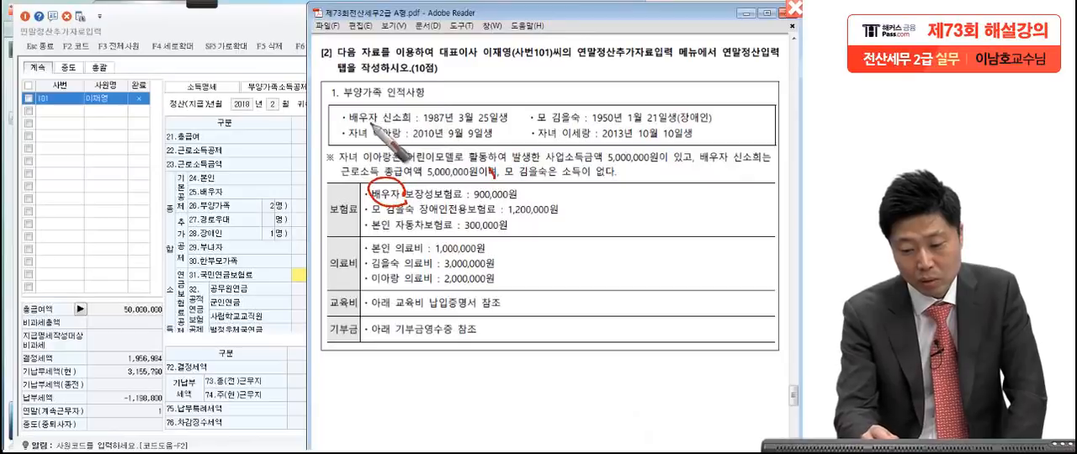
{"action": "left_click_drag", "start_coordinate": [367, 122], "coordinate": [329, 126]}
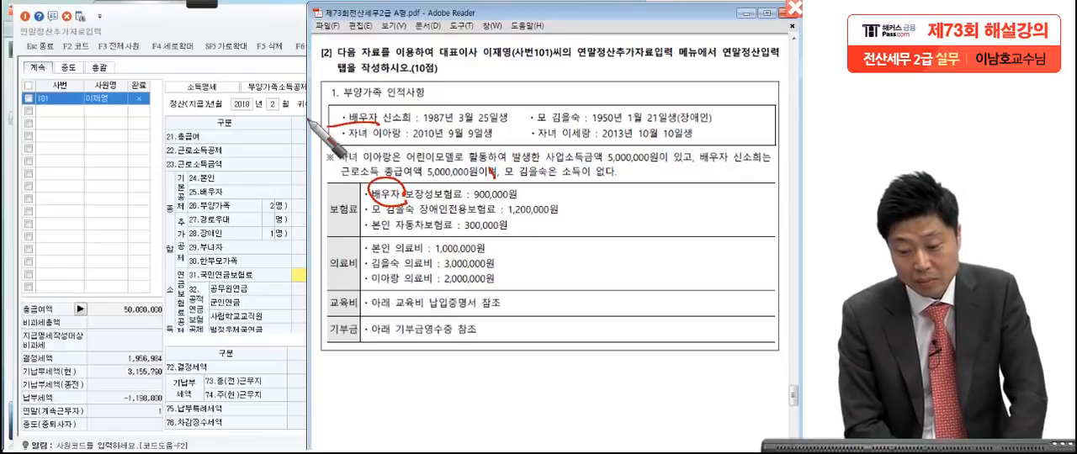
{"action": "left_click_drag", "start_coordinate": [407, 202], "coordinate": [468, 201]}
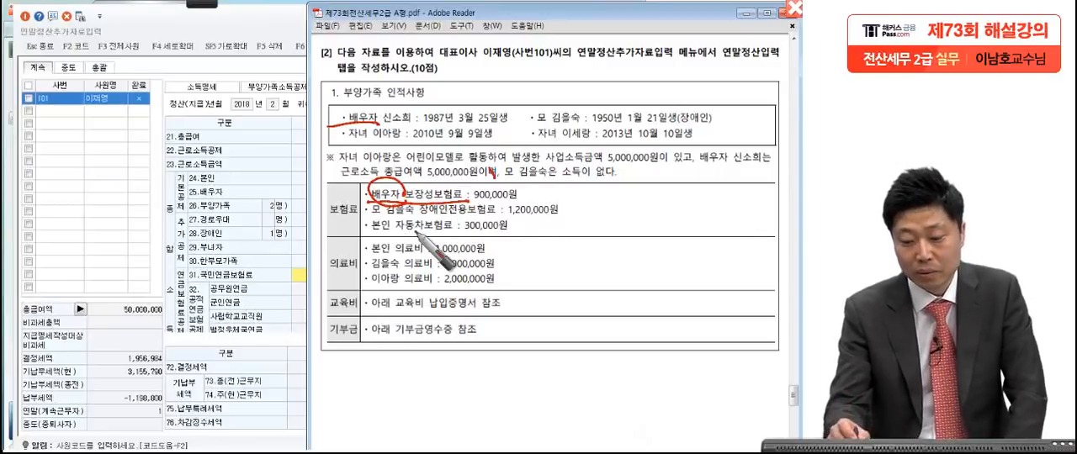
{"action": "left_click_drag", "start_coordinate": [545, 189], "coordinate": [513, 212]}
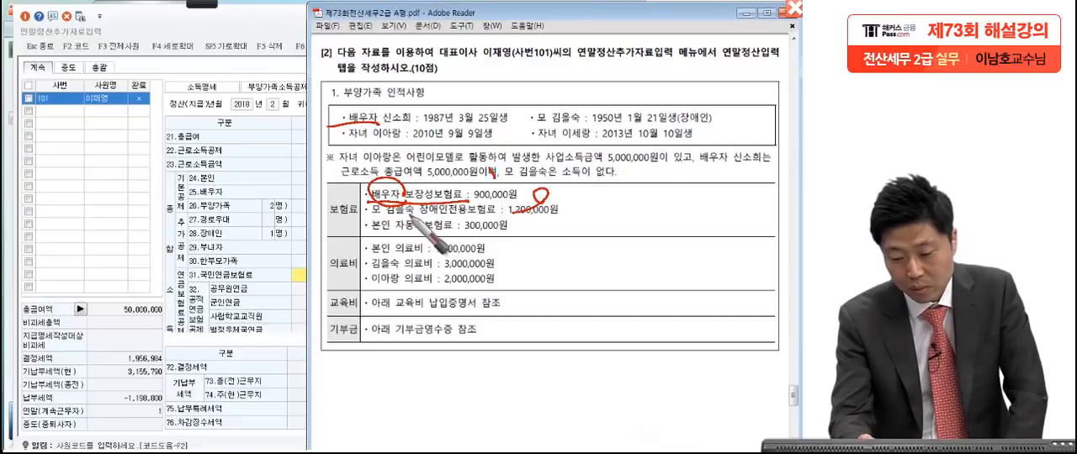
Step: Mark the mother's 장애인전용보험료 of 1,200,000원 and the taxpayer's own 자동차보험료 of 300,000원 to judge which insurance premiums qualify
{"action": "left_click_drag", "start_coordinate": [503, 222], "coordinate": [575, 222]}
{"action": "left_click_drag", "start_coordinate": [416, 220], "coordinate": [494, 219]}
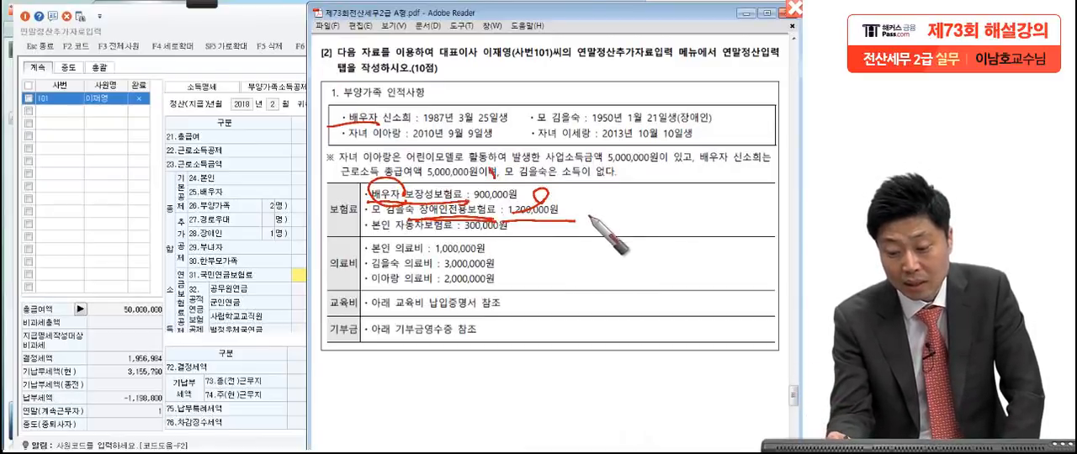
{"action": "left_click_drag", "start_coordinate": [615, 213], "coordinate": [560, 231]}
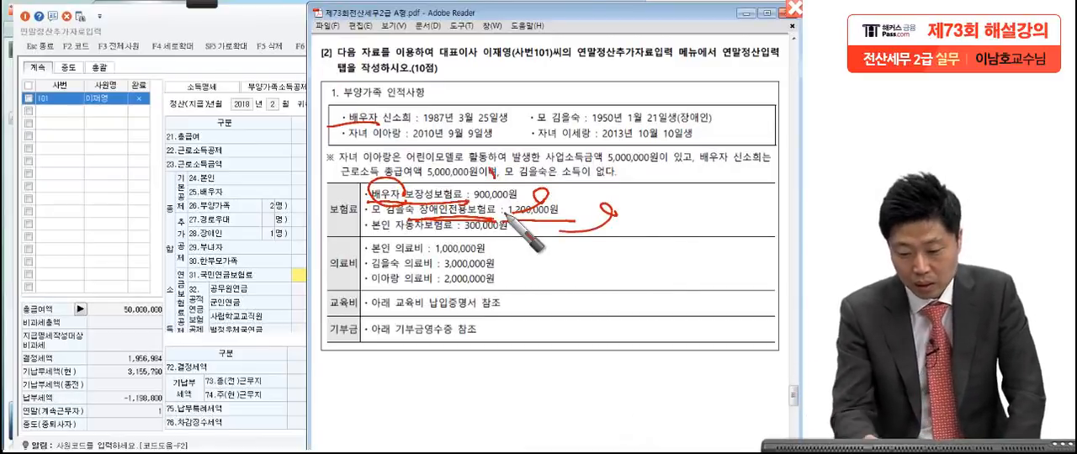
{"action": "left_click_drag", "start_coordinate": [371, 229], "coordinate": [450, 232]}
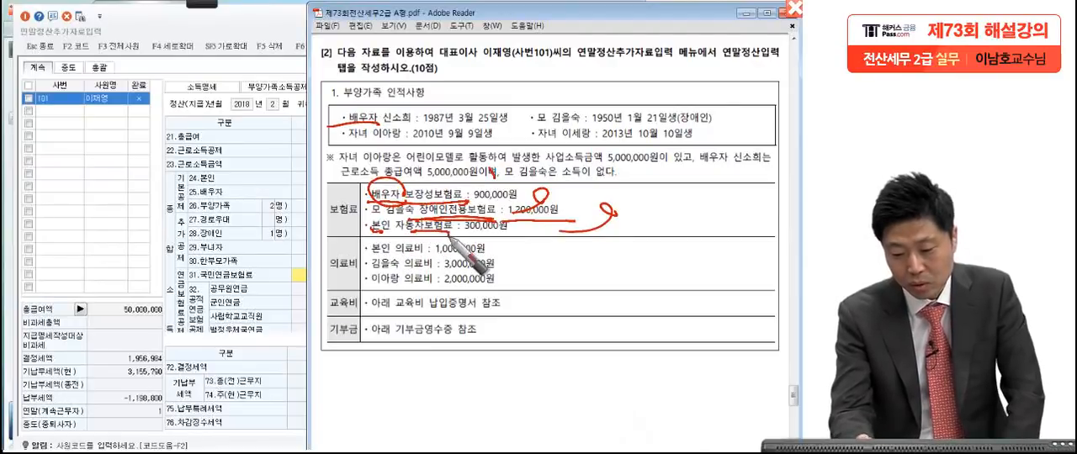
{"action": "left_click_drag", "start_coordinate": [537, 236], "coordinate": [523, 247]}
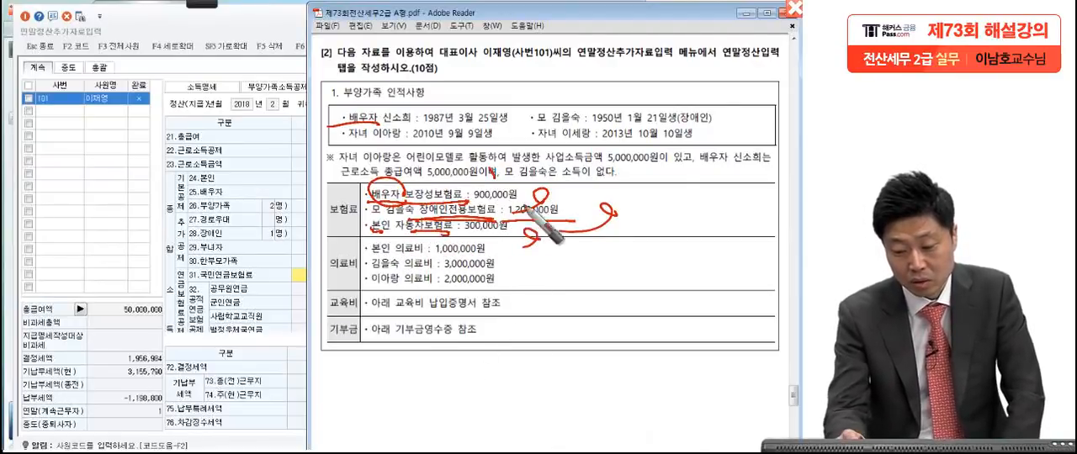
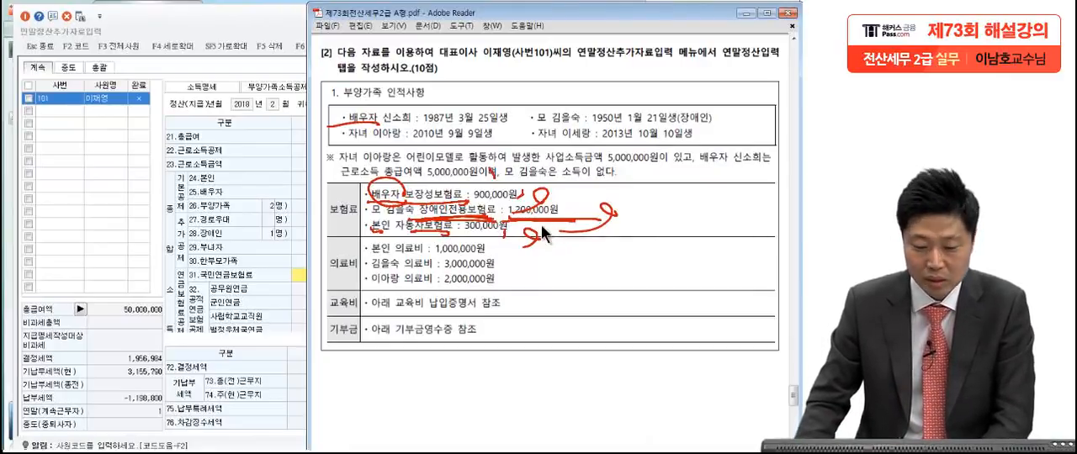
Step: Switch to KcLep and, in the expanded 연말정산입력 view, enter 지출액 of 1,200,000 for both 일반 and 장애인 under 60.보장성보험
{"action": "key", "text": "Escape"}
{"action": "left_click", "coordinate": [193, 211]}
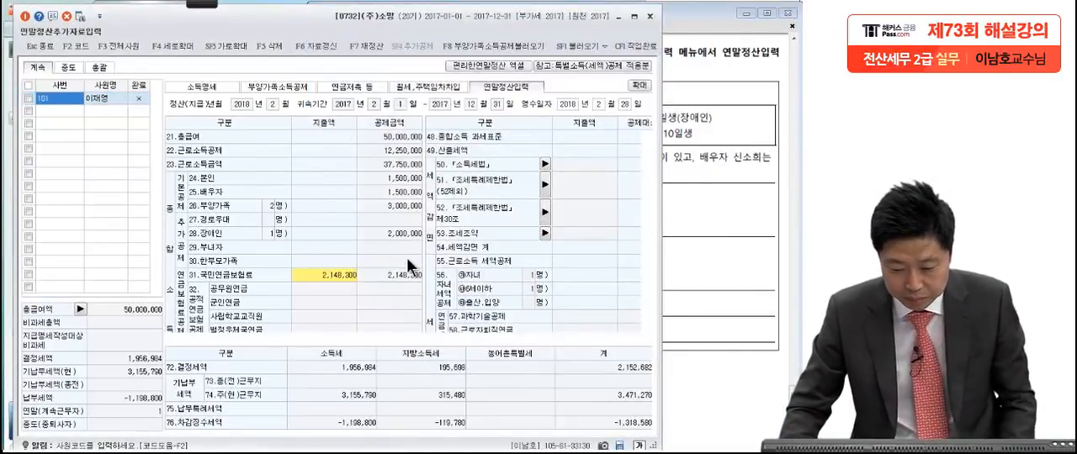
{"action": "left_click", "coordinate": [646, 86]}
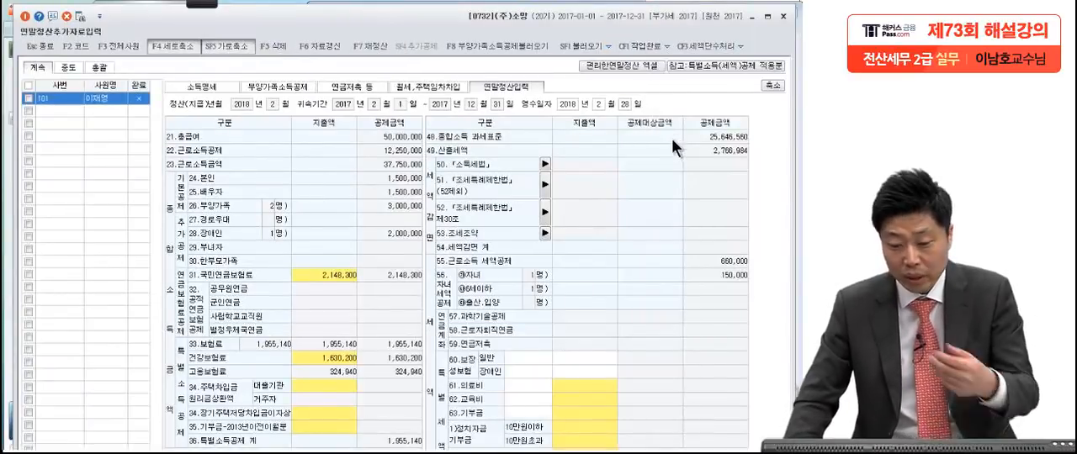
{"action": "left_click", "coordinate": [580, 361]}
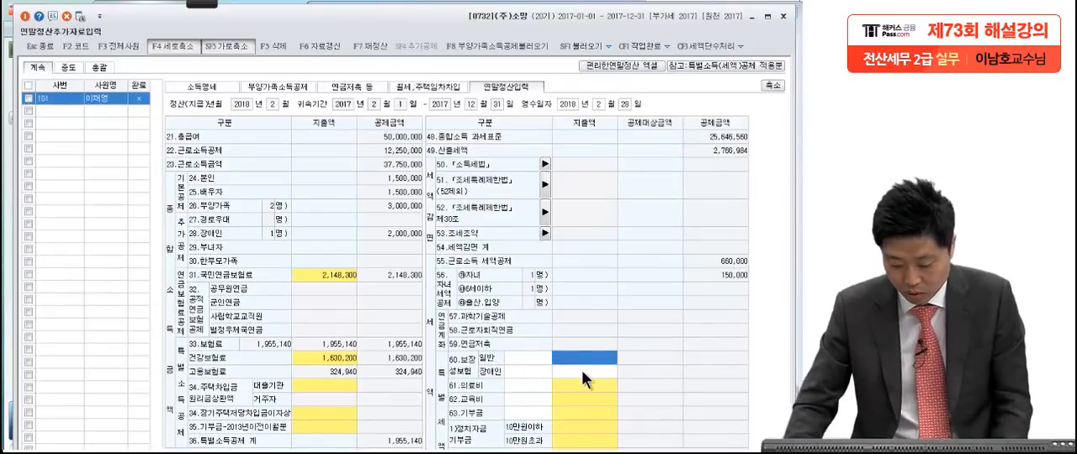
{"action": "type", "text": "1200000"}
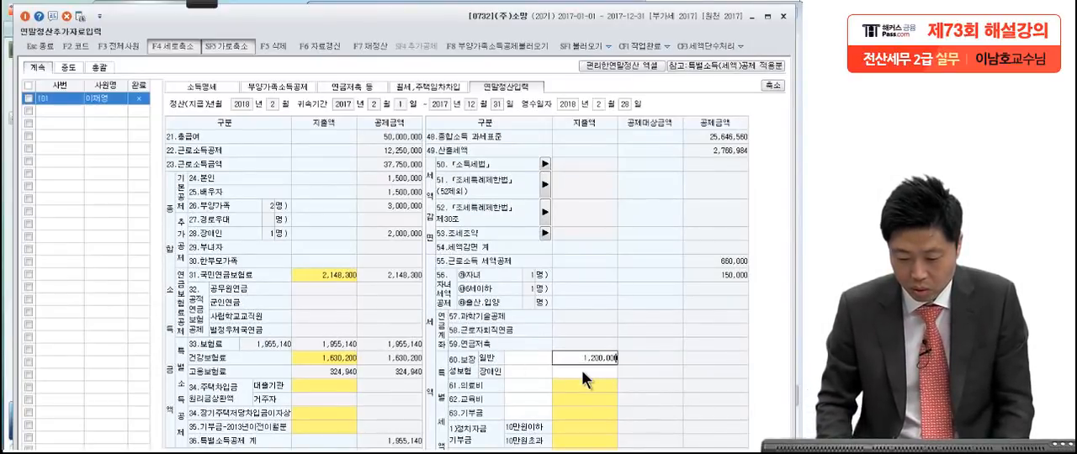
{"action": "key", "text": "Return"}
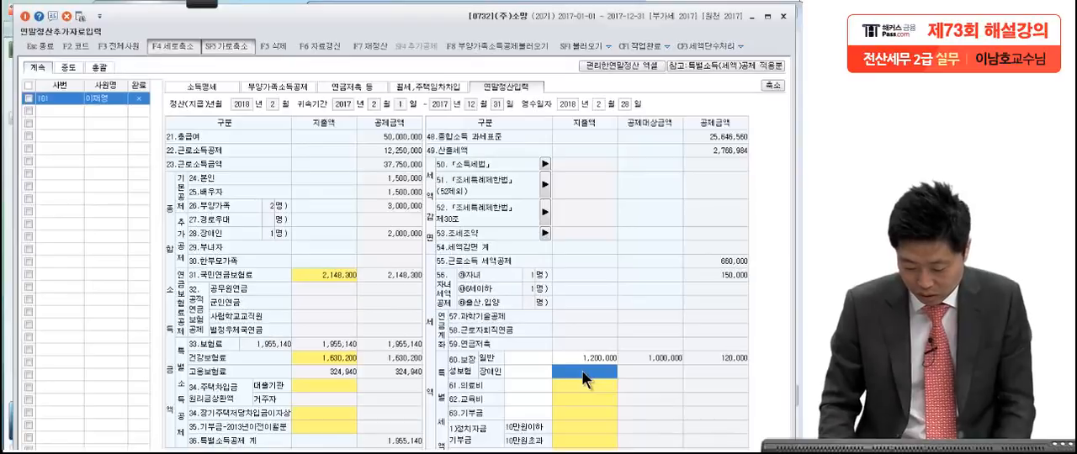
{"action": "type", "text": "1,200,000"}
{"action": "key", "text": "Return"}
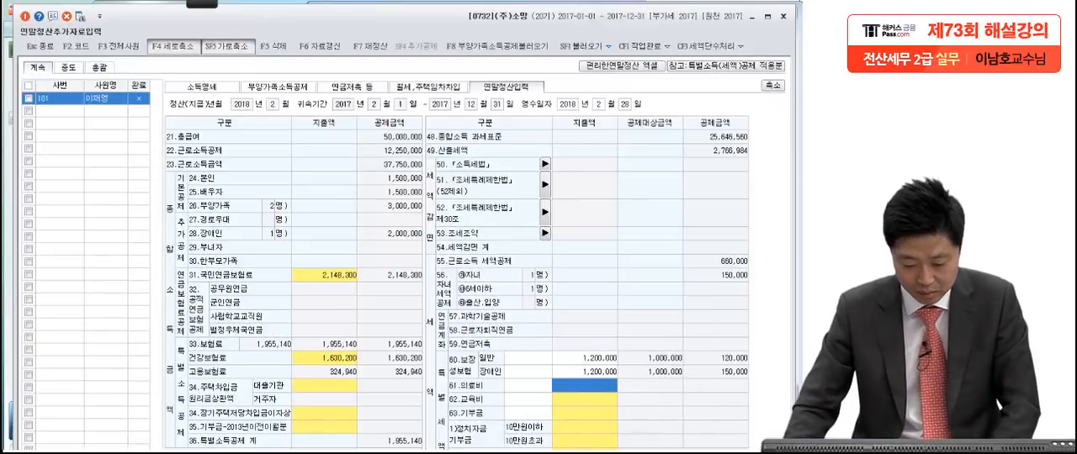
Step: Switch to the exam PDF and mark the three 의료비 amounts, checking the child's 2,000,000원 against the child's income note
{"action": "key", "text": "alt+Tab"}
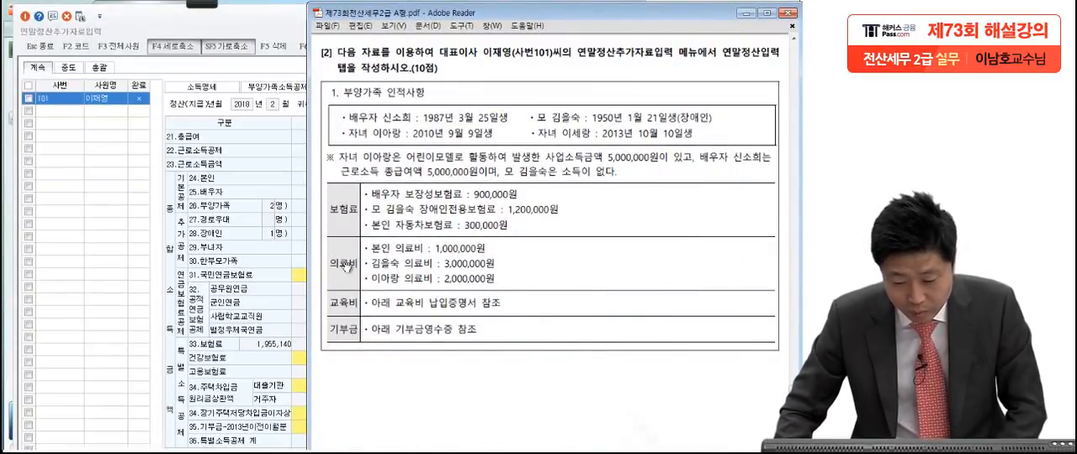
{"action": "mouse_move", "coordinate": [204, 3]}
{"action": "left_click", "coordinate": [48, 23]}
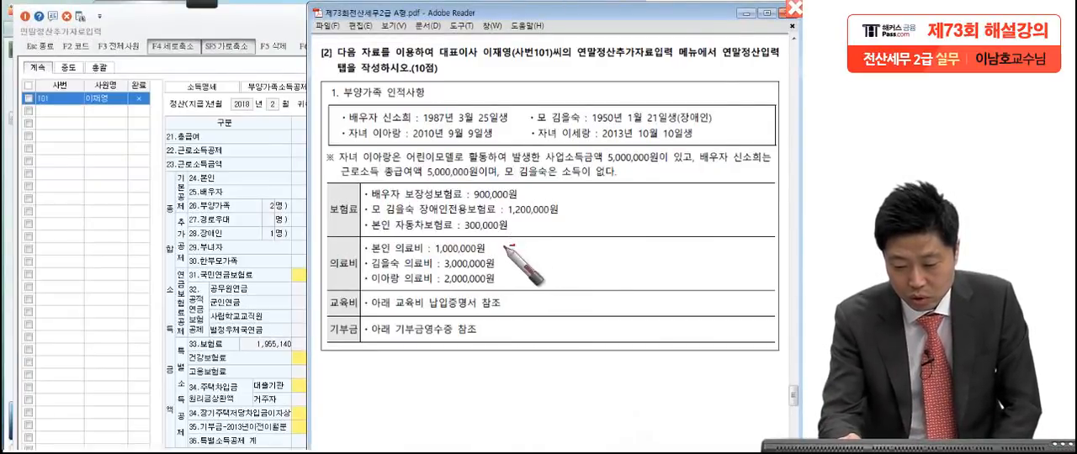
{"action": "left_click_drag", "start_coordinate": [510, 241], "coordinate": [503, 277]}
{"action": "left_click_drag", "start_coordinate": [364, 286], "coordinate": [395, 290]}
{"action": "left_click_drag", "start_coordinate": [404, 134], "coordinate": [341, 143]}
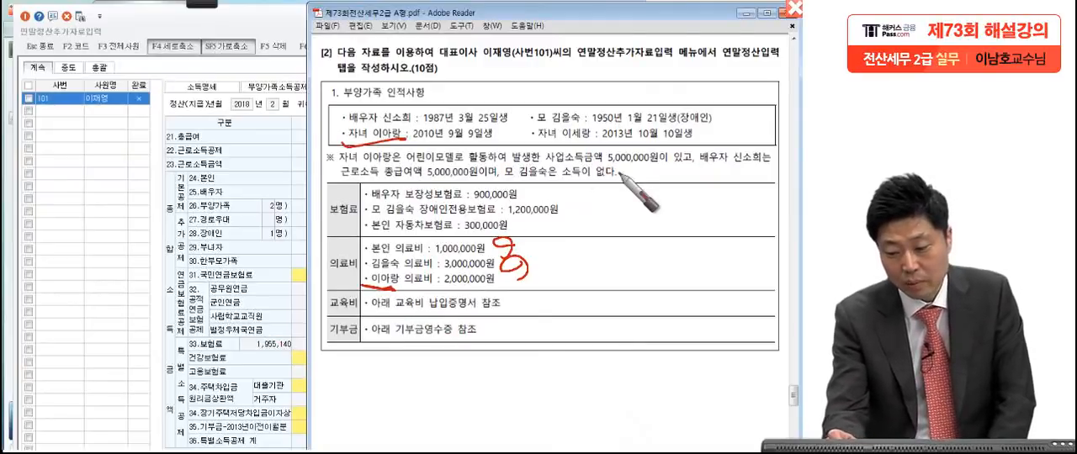
{"action": "left_click_drag", "start_coordinate": [622, 182], "coordinate": [669, 151]}
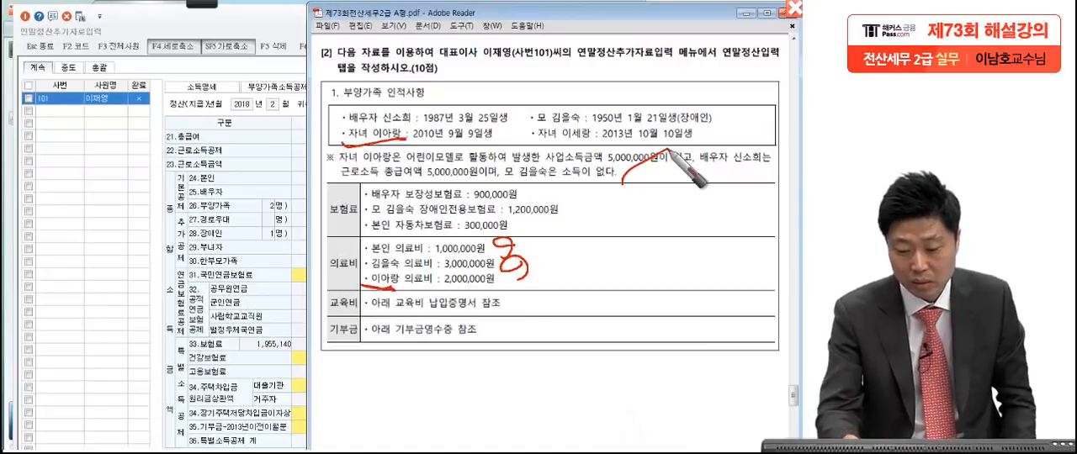
{"action": "left_click_drag", "start_coordinate": [508, 273], "coordinate": [490, 303]}
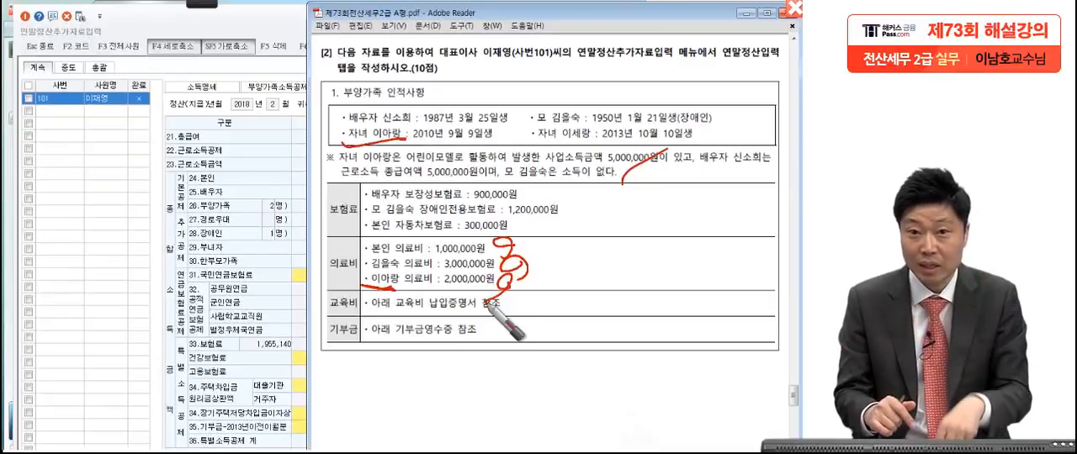
Step: Mark whose medical expenses are listed, circle the mother's entry and 장애인 status, and write her age as 67
{"action": "left_click_drag", "start_coordinate": [367, 251], "coordinate": [400, 253]}
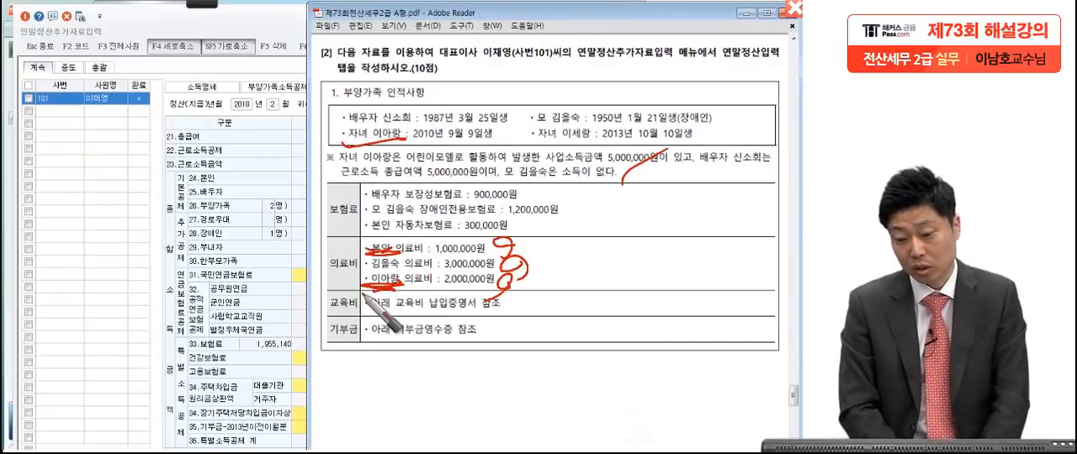
{"action": "left_click_drag", "start_coordinate": [369, 272], "coordinate": [415, 268]}
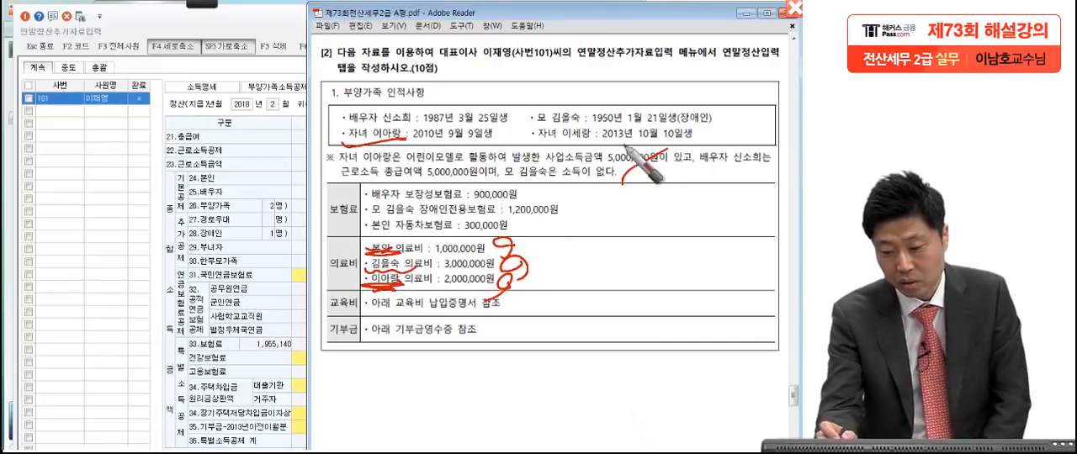
{"action": "mouse_move", "coordinate": [548, 109]}
{"action": "left_mouse_down"}
{"action": "mouse_move", "coordinate": [545, 130]}
{"action": "mouse_move", "coordinate": [577, 158]}
{"action": "left_mouse_up"}
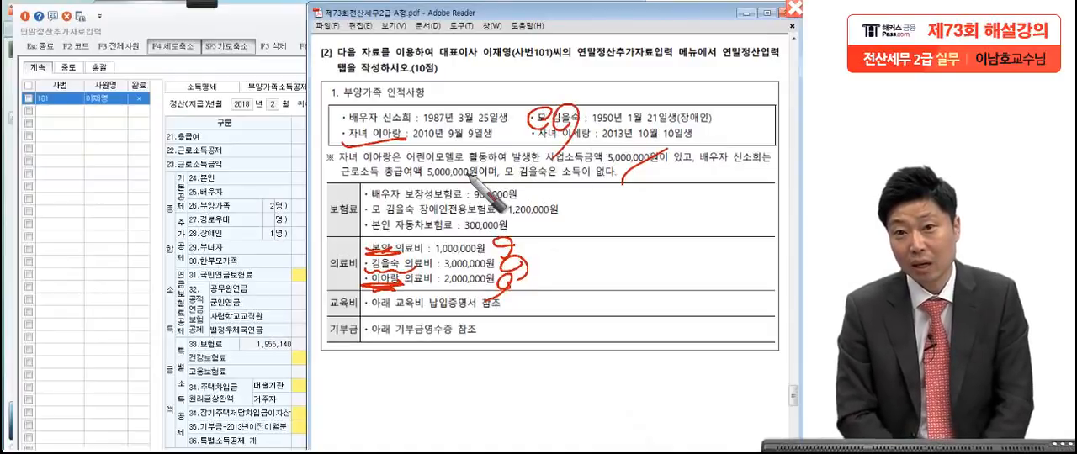
{"action": "left_click_drag", "start_coordinate": [673, 139], "coordinate": [649, 151]}
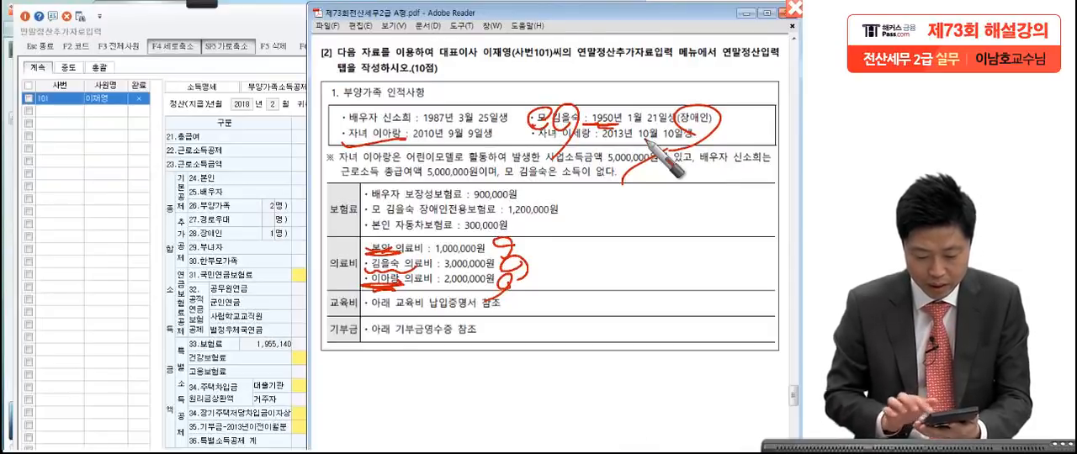
{"action": "mouse_move", "coordinate": [599, 62]}
{"action": "left_mouse_down"}
{"action": "mouse_move", "coordinate": [593, 91]}
{"action": "mouse_move", "coordinate": [629, 87]}
{"action": "left_mouse_up"}
{"action": "left_click_drag", "start_coordinate": [565, 77], "coordinate": [597, 157]}
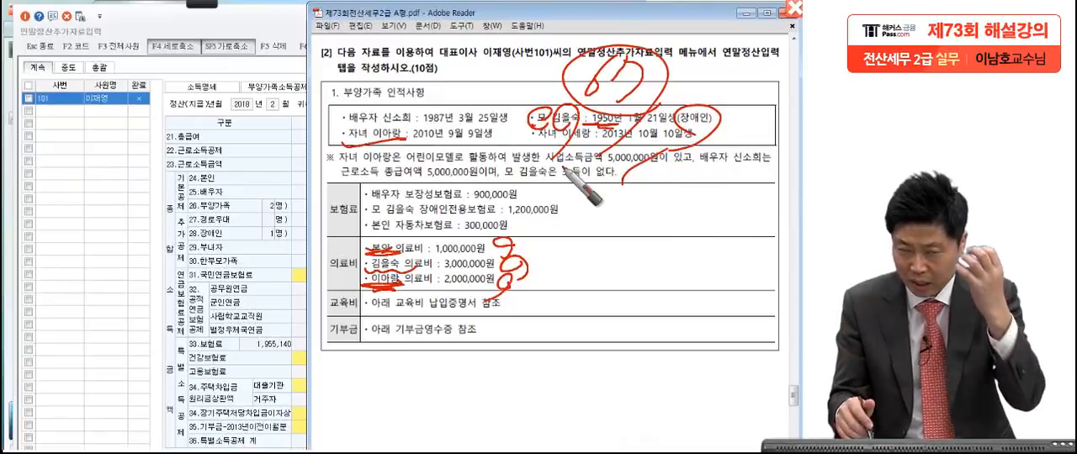
Step: Write and circle the age threshold 65 beside the medical rows and box the mother's 의료비 of 3,000,000원
{"action": "mouse_move", "coordinate": [676, 201]}
{"action": "left_mouse_down"}
{"action": "mouse_move", "coordinate": [642, 228]}
{"action": "mouse_move", "coordinate": [667, 251]}
{"action": "left_mouse_up"}
{"action": "left_click_drag", "start_coordinate": [687, 203], "coordinate": [745, 204]}
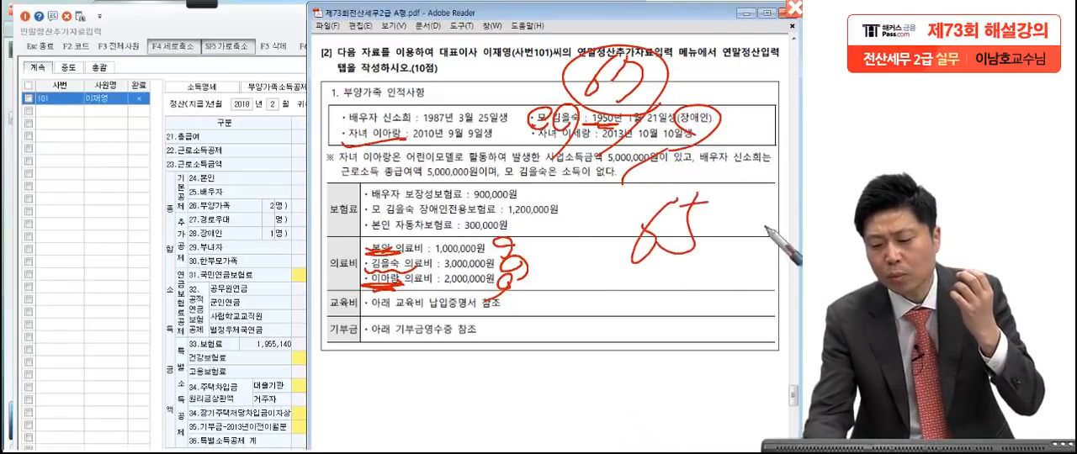
{"action": "left_click_drag", "start_coordinate": [761, 249], "coordinate": [700, 329]}
{"action": "mouse_move", "coordinate": [708, 297]}
{"action": "left_mouse_down"}
{"action": "mouse_move", "coordinate": [754, 256]}
{"action": "mouse_move", "coordinate": [749, 208]}
{"action": "left_mouse_up"}
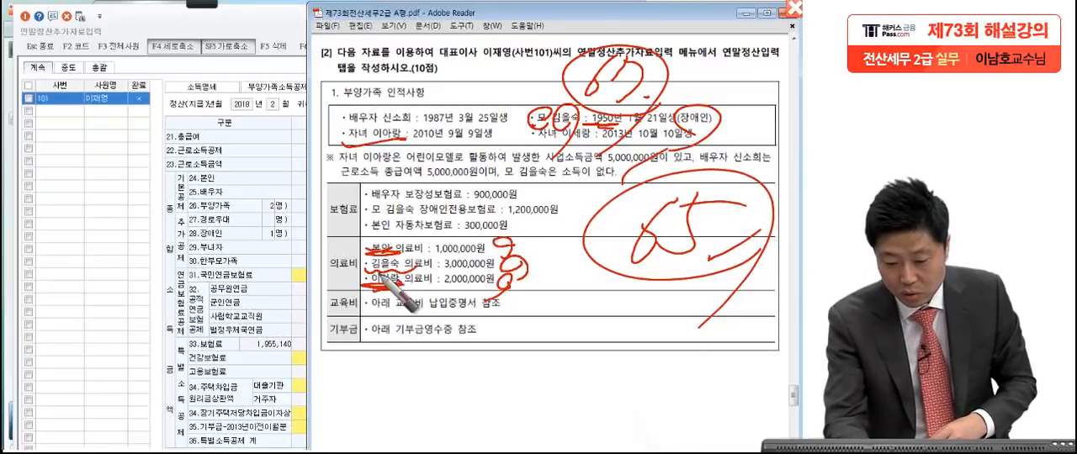
{"action": "mouse_move", "coordinate": [441, 269]}
{"action": "left_mouse_down"}
{"action": "mouse_move", "coordinate": [440, 254]}
{"action": "mouse_move", "coordinate": [503, 272]}
{"action": "left_mouse_up"}
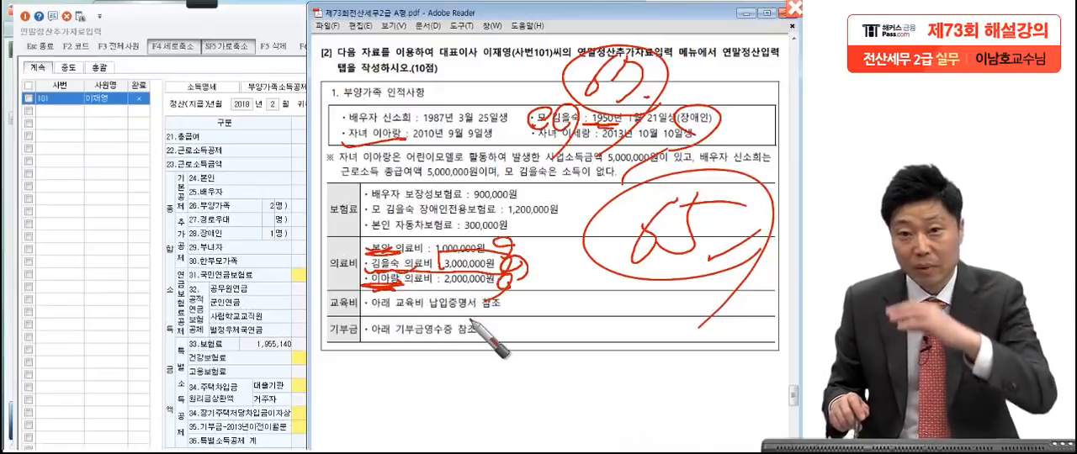
{"action": "left_click_drag", "start_coordinate": [735, 264], "coordinate": [564, 291]}
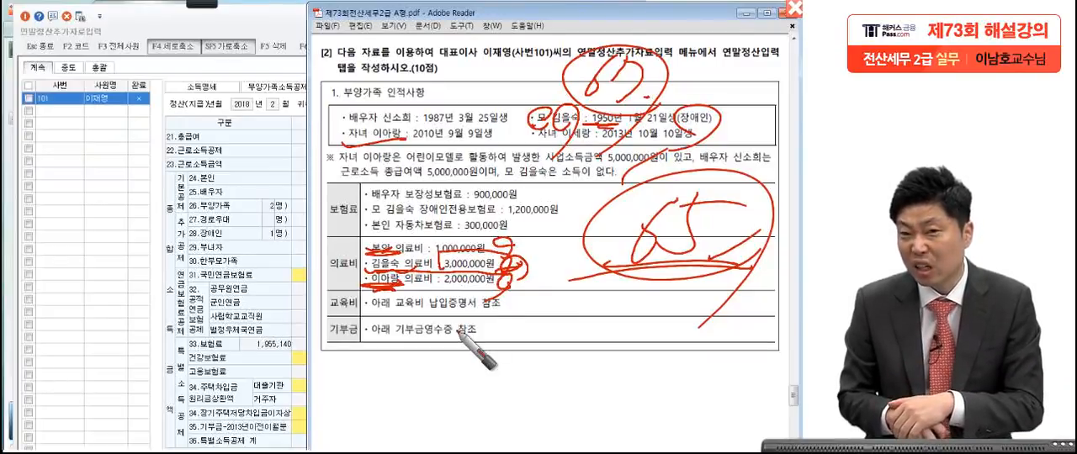
Step: Write and circle the age threshold 70 below the table and mark it against the 65 threshold for comparison
{"action": "left_click_drag", "start_coordinate": [568, 376], "coordinate": [573, 412]}
{"action": "left_click_drag", "start_coordinate": [618, 350], "coordinate": [616, 353]}
{"action": "left_click_drag", "start_coordinate": [665, 398], "coordinate": [668, 412]}
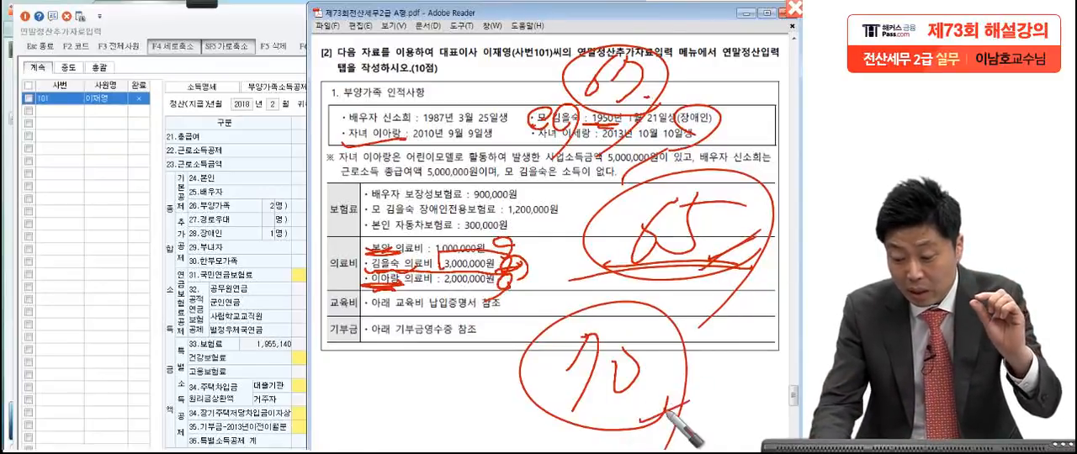
{"action": "left_click_drag", "start_coordinate": [626, 427], "coordinate": [671, 404]}
{"action": "left_click_drag", "start_coordinate": [626, 343], "coordinate": [614, 395]}
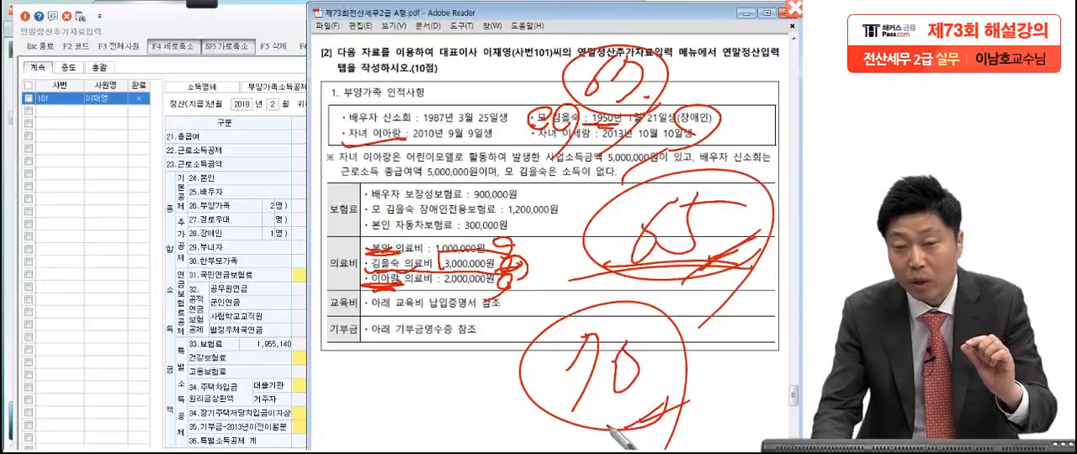
{"action": "left_click_drag", "start_coordinate": [639, 446], "coordinate": [686, 388]}
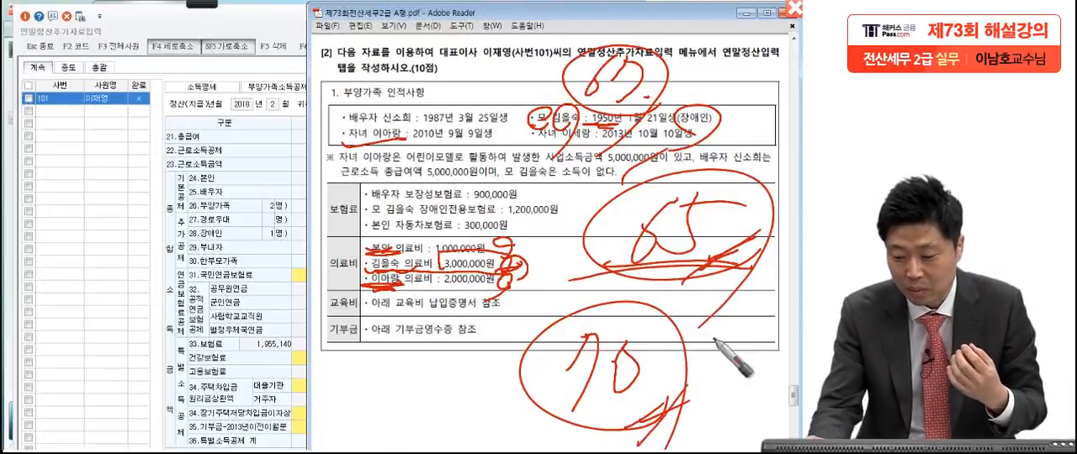
{"action": "left_click_drag", "start_coordinate": [706, 266], "coordinate": [768, 202]}
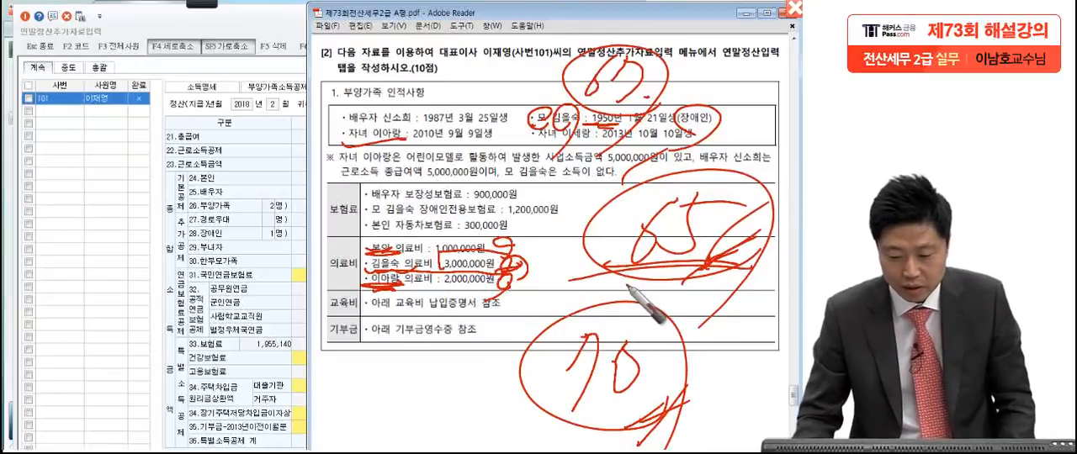
Step: Switch to KcLep and review the dependents' ages and disability status in 부양가족소득공제, returning to 연말정산입력
{"action": "key", "text": "Escape"}
{"action": "left_click", "coordinate": [264, 280]}
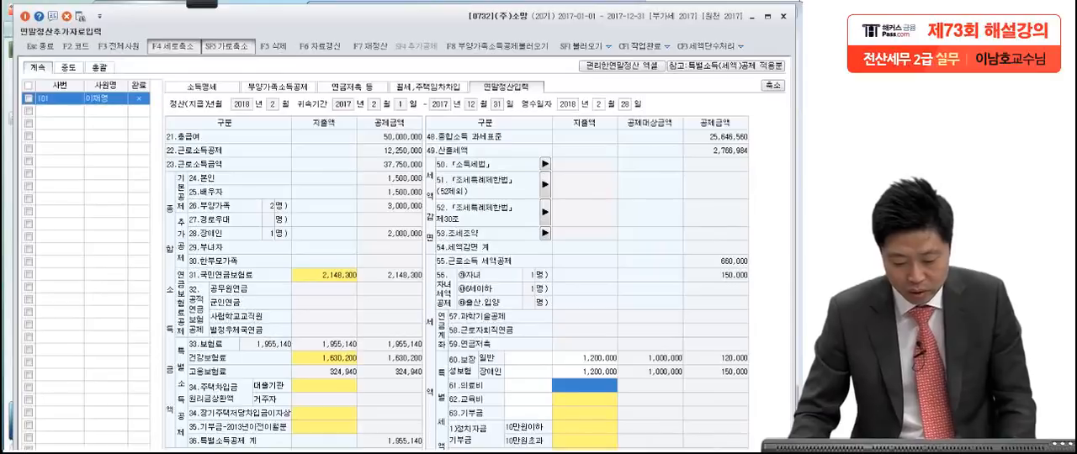
{"action": "key", "text": "alt+Tab"}
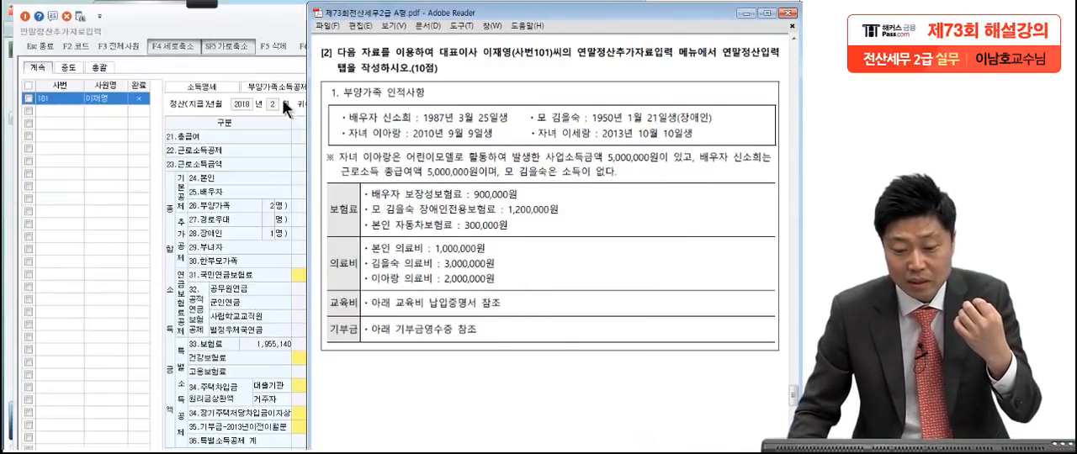
{"action": "left_click", "coordinate": [268, 65]}
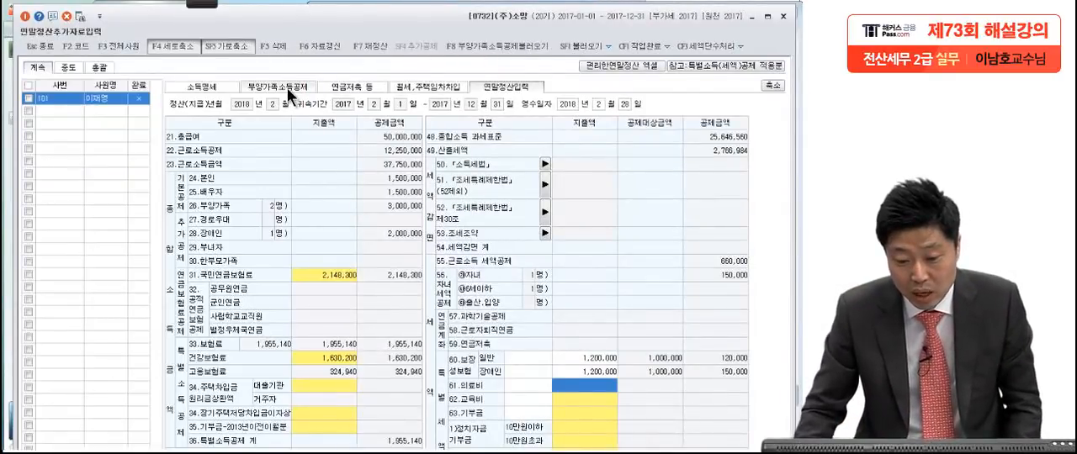
{"action": "left_click", "coordinate": [290, 87]}
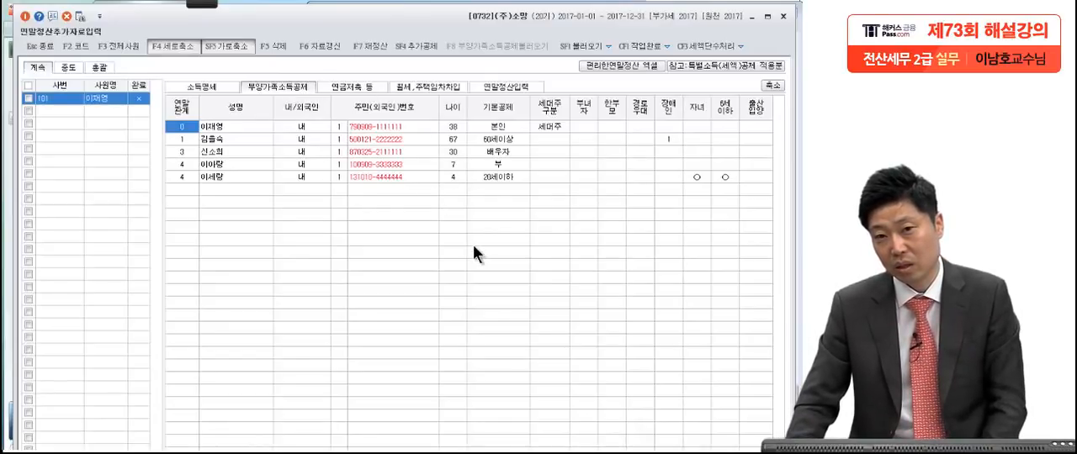
{"action": "left_click", "coordinate": [506, 84]}
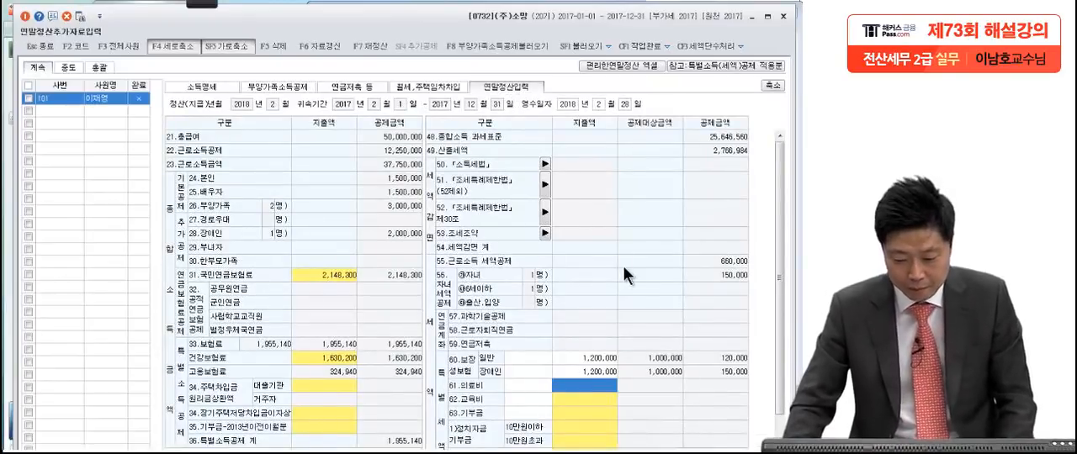
Step: Open the 61.의료비 details and enter 지출액 of 1,000,000 for 본인.경로자, taken from the exam PDF
{"action": "left_click", "coordinate": [596, 384]}
{"action": "left_click_drag", "start_coordinate": [382, 261], "coordinate": [345, 177]}
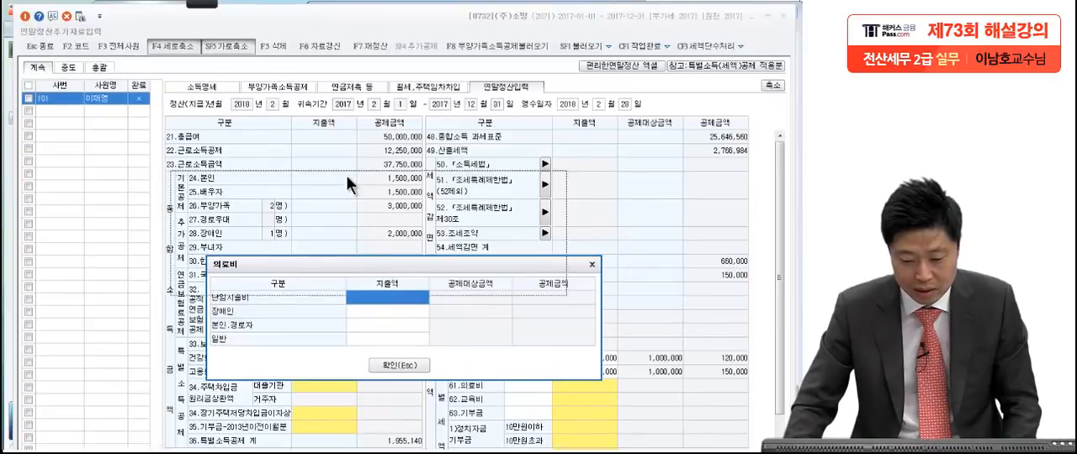
{"action": "left_click", "coordinate": [351, 241]}
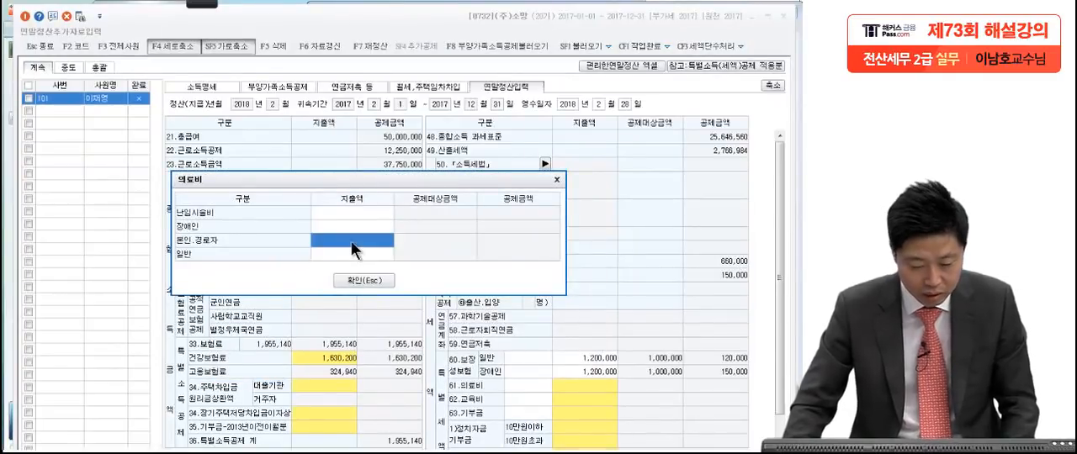
{"action": "key", "text": "alt+Tab"}
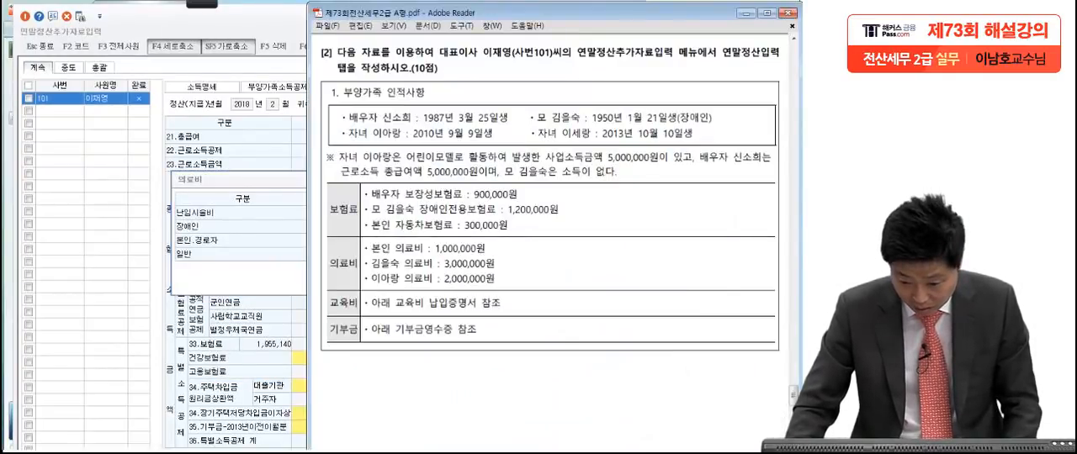
{"action": "left_click", "coordinate": [254, 269]}
{"action": "left_click", "coordinate": [345, 244]}
{"action": "type", "text": "1000000"}
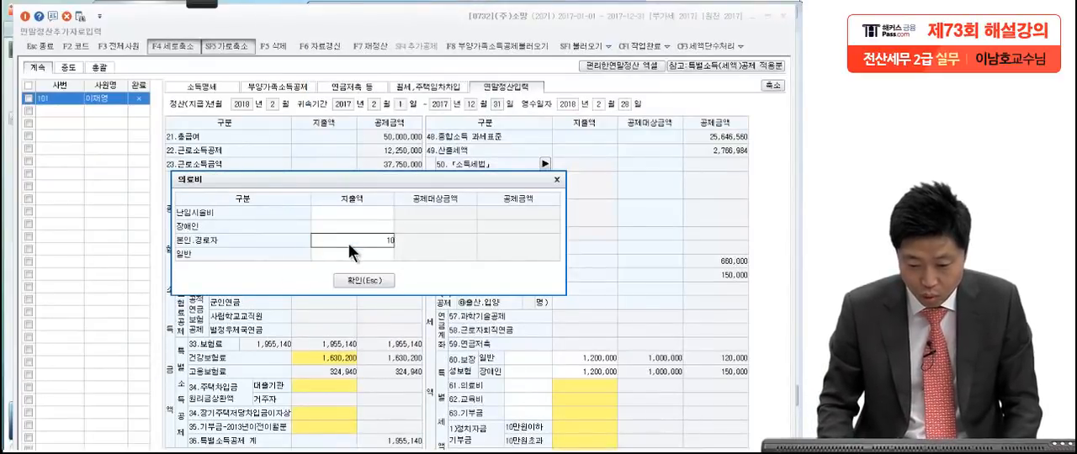
{"action": "key", "text": "Return"}
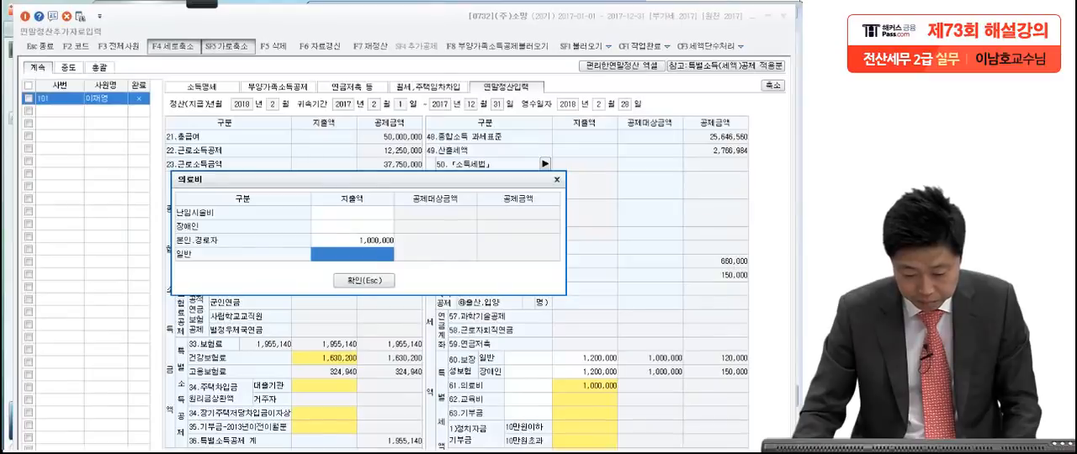
Step: Check the child's 의료비 in the exam PDF and enter 지출액 of 2,000,000 for 일반 in the 의료비 details
{"action": "key", "text": "alt+Tab"}
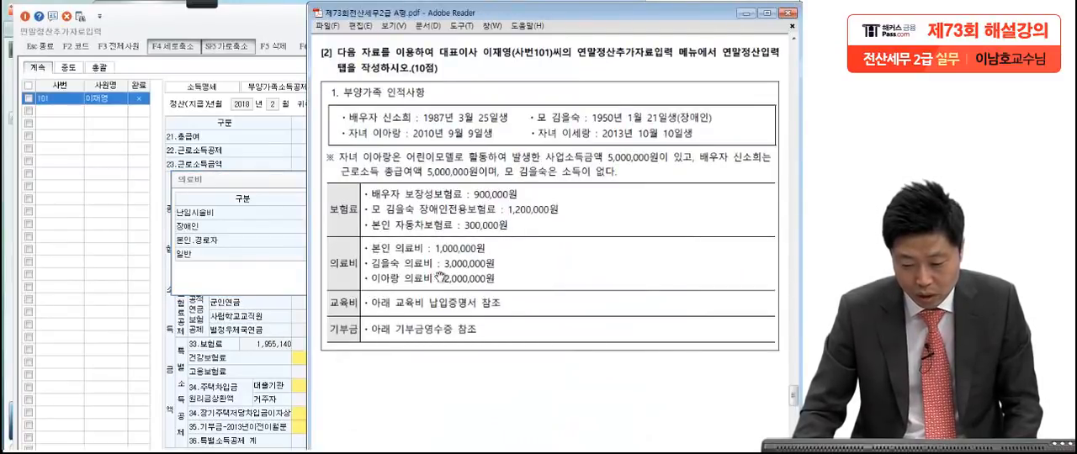
{"action": "left_click", "coordinate": [264, 277]}
{"action": "left_click", "coordinate": [367, 253]}
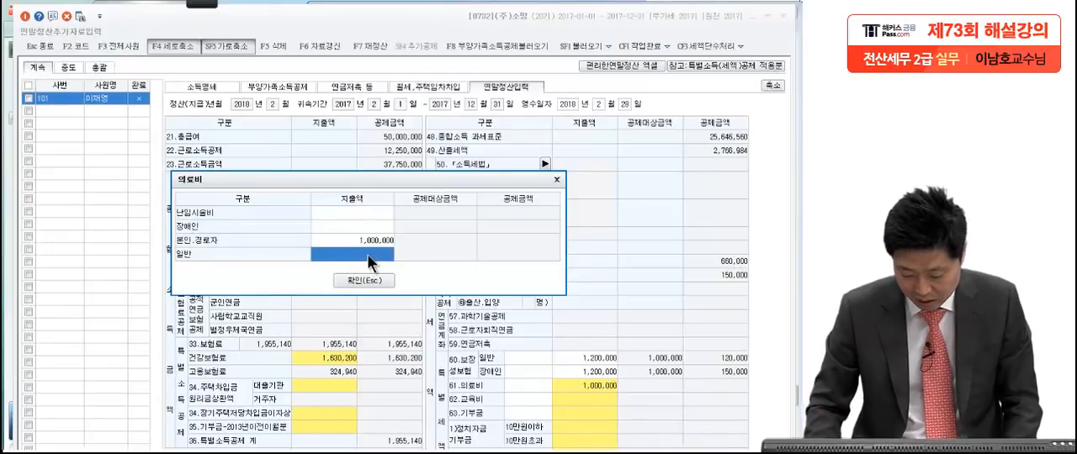
{"action": "type", "text": "2,00"}
{"action": "type", "text": "0,0"}
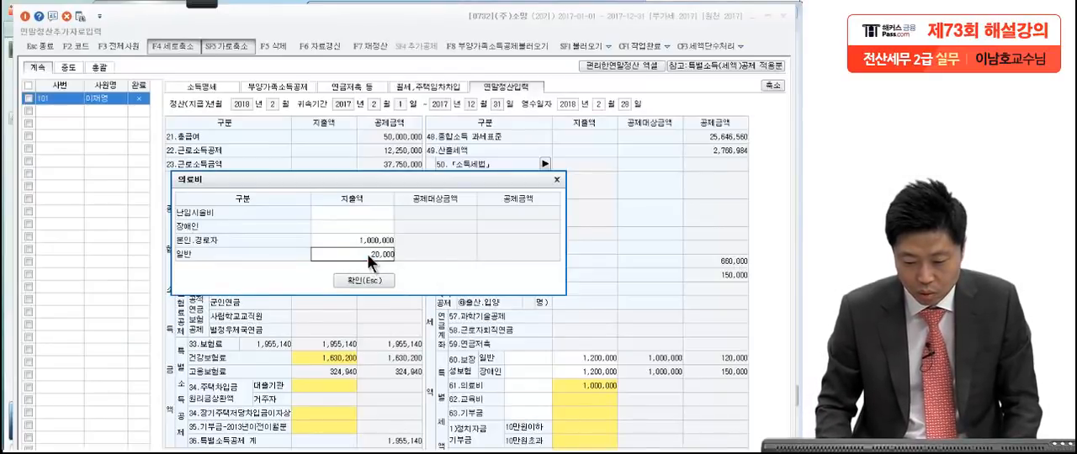
{"action": "type", "text": "00"}
{"action": "key", "text": "Return"}
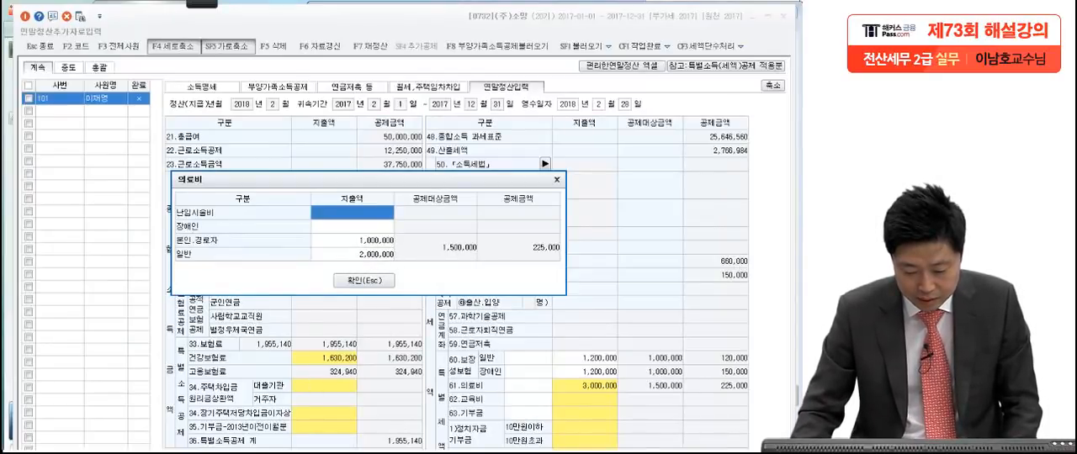
Step: Check the mother's 의료비 in the exam PDF and enter 지출액 of 3,000,000 for 장애인 in the 의료비 details
{"action": "key", "text": "alt+Tab"}
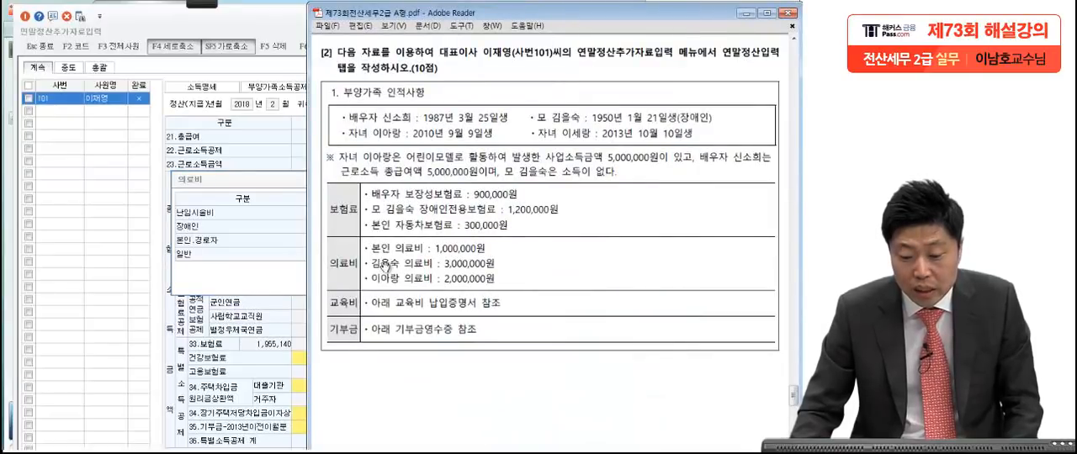
{"action": "key", "text": "alt+Tab"}
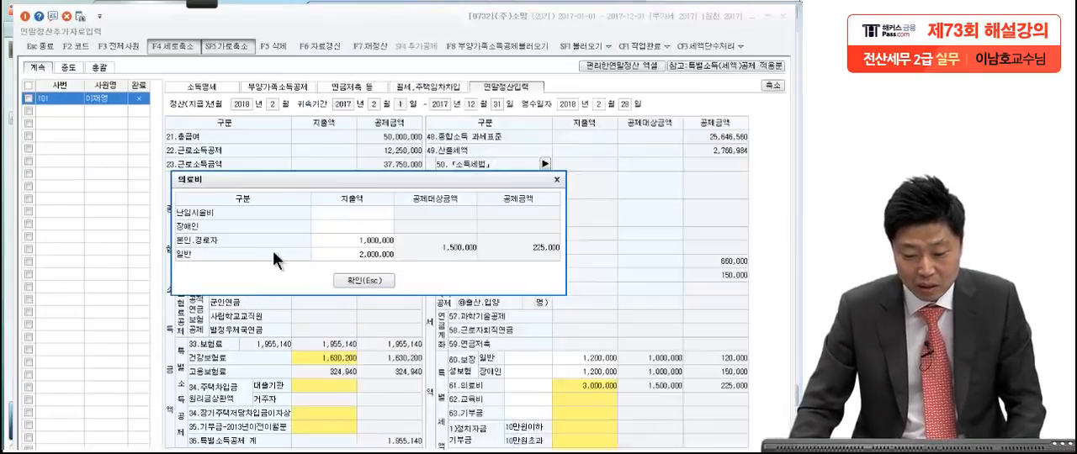
{"action": "left_click", "coordinate": [358, 227]}
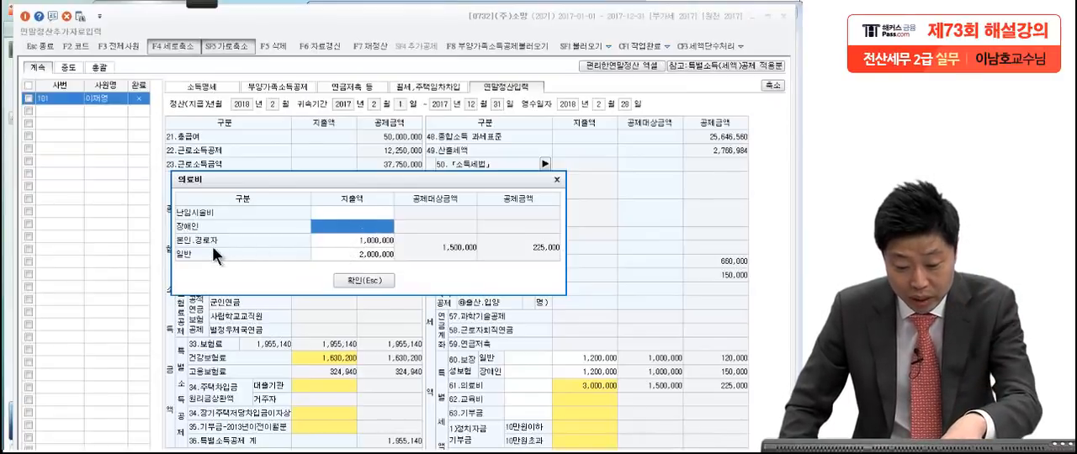
{"action": "left_click", "coordinate": [353, 242]}
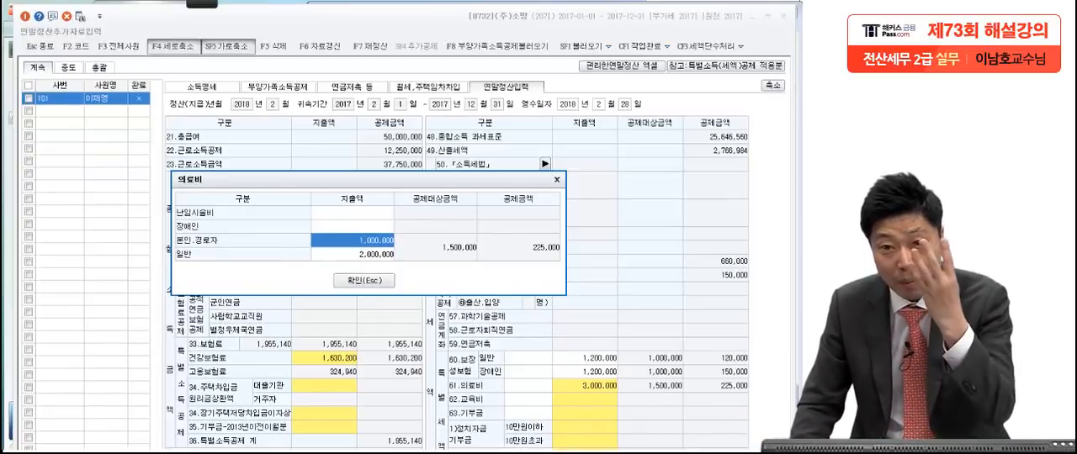
{"action": "left_click", "coordinate": [356, 228]}
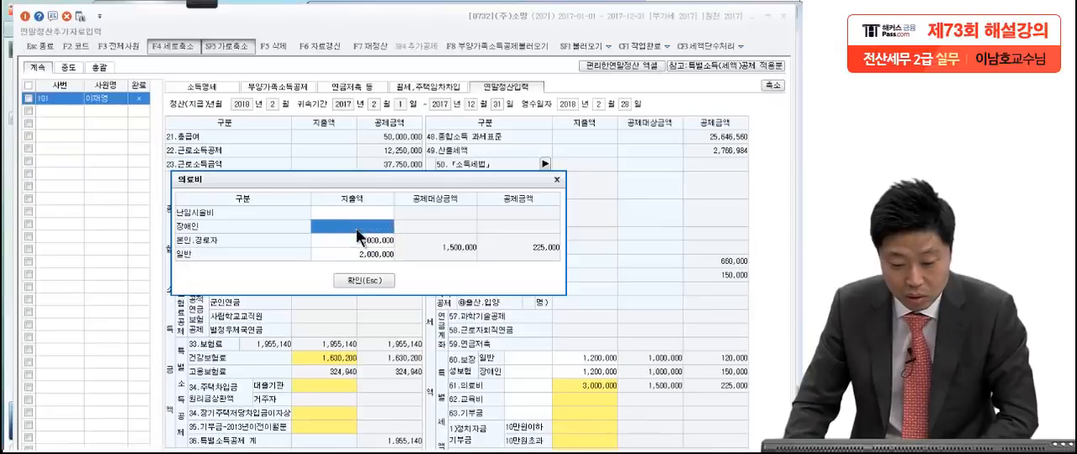
{"action": "type", "text": "3,000,000"}
{"action": "key", "text": "Return"}
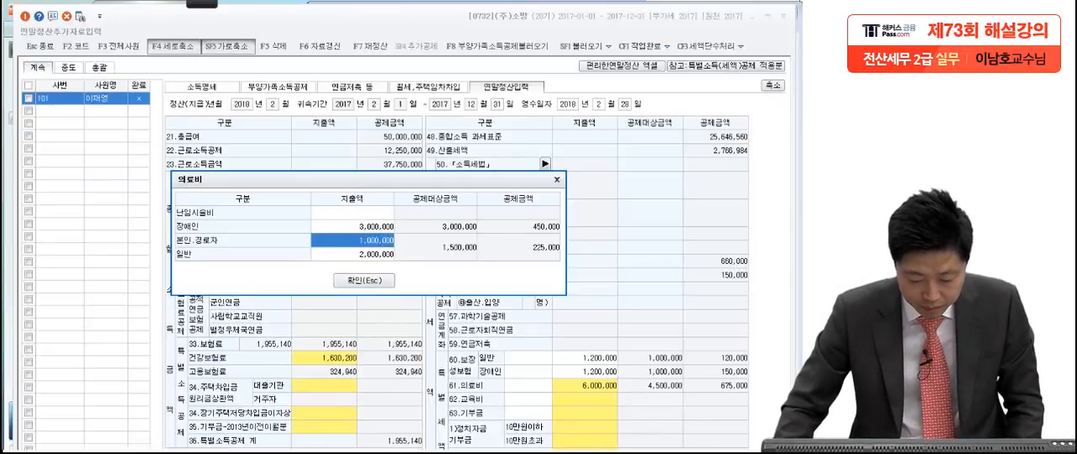
Step: Switch to the exam PDF and examine the 교육비 납입 증명서 and 기부금 영수증, comparing them with the family data table
{"action": "key", "text": "alt+Tab"}
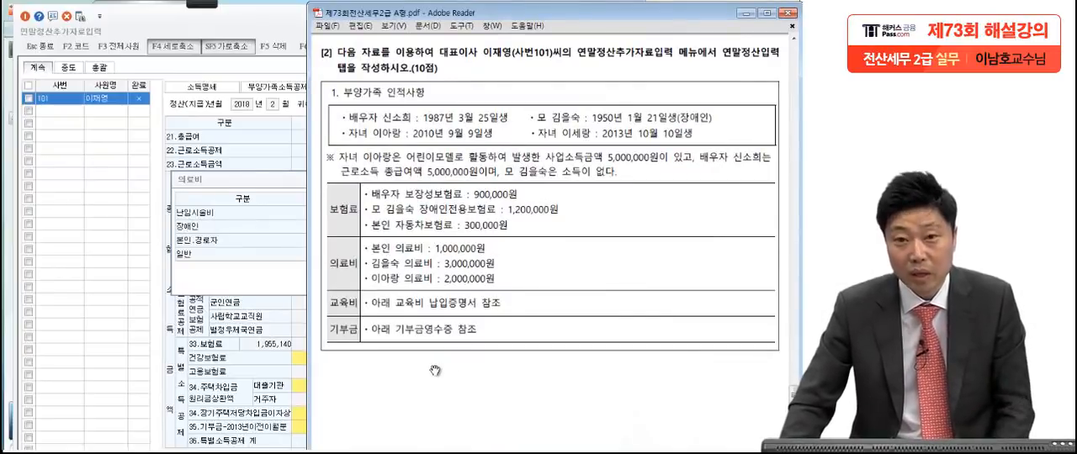
{"action": "scroll", "coordinate": [435, 371], "scroll_direction": "down", "scroll_amount": 10}
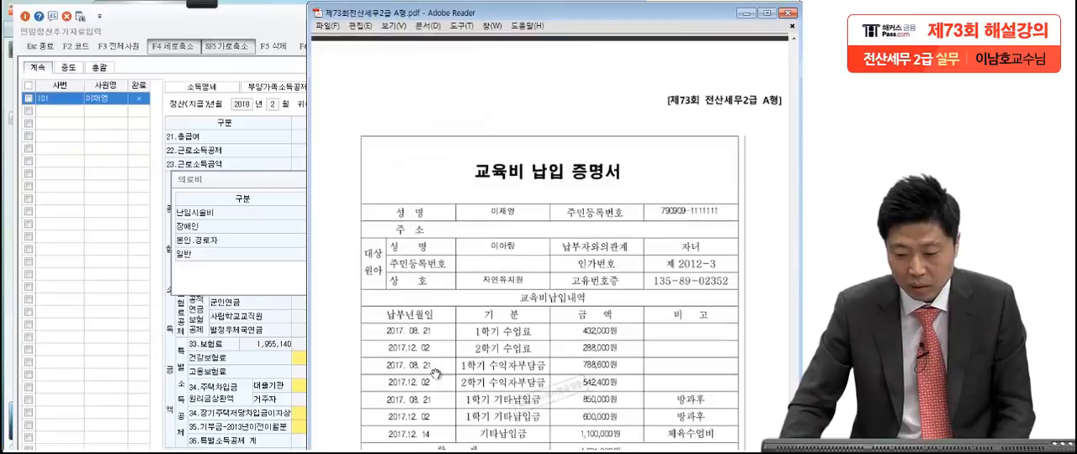
{"action": "scroll", "coordinate": [435, 374], "scroll_direction": "down", "scroll_amount": 1}
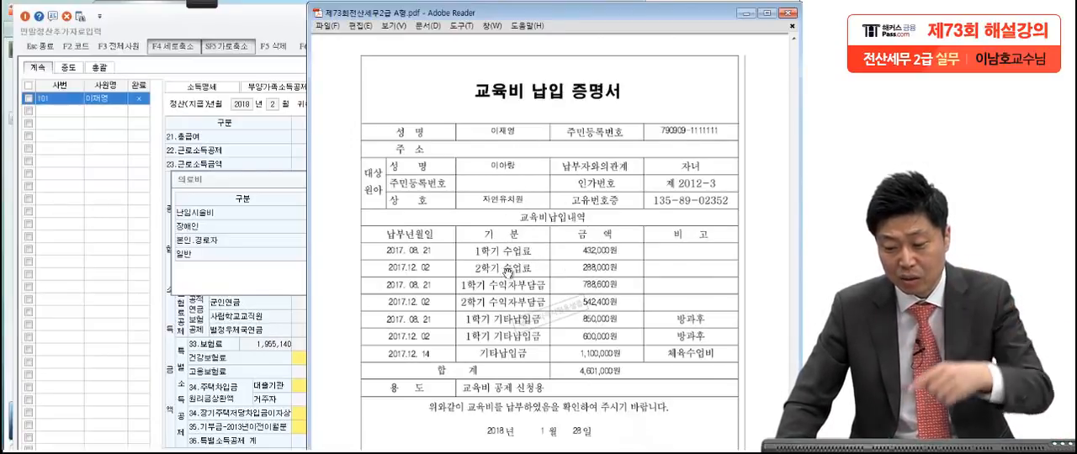
{"action": "scroll", "coordinate": [494, 295], "scroll_direction": "up", "scroll_amount": 3}
{"action": "scroll", "coordinate": [494, 295], "scroll_direction": "up", "scroll_amount": 8}
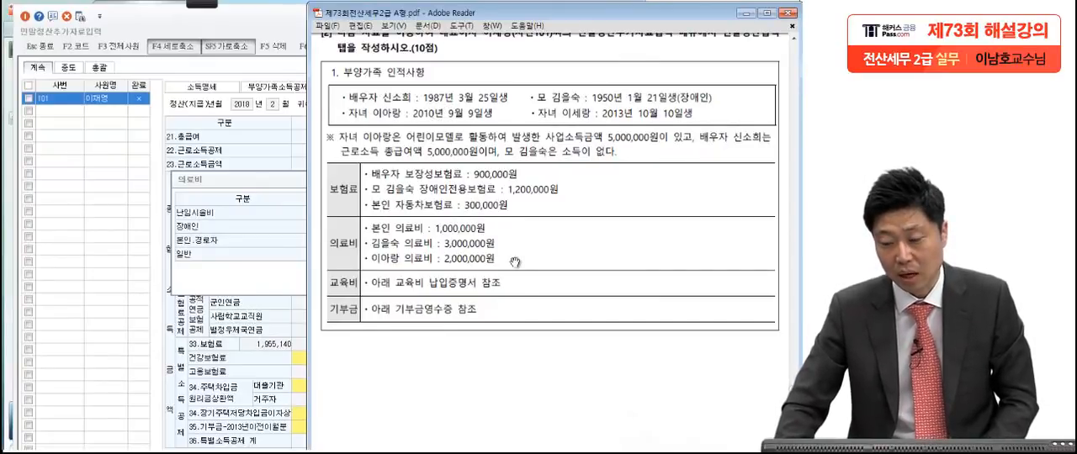
{"action": "scroll", "coordinate": [507, 301], "scroll_direction": "down", "scroll_amount": 10}
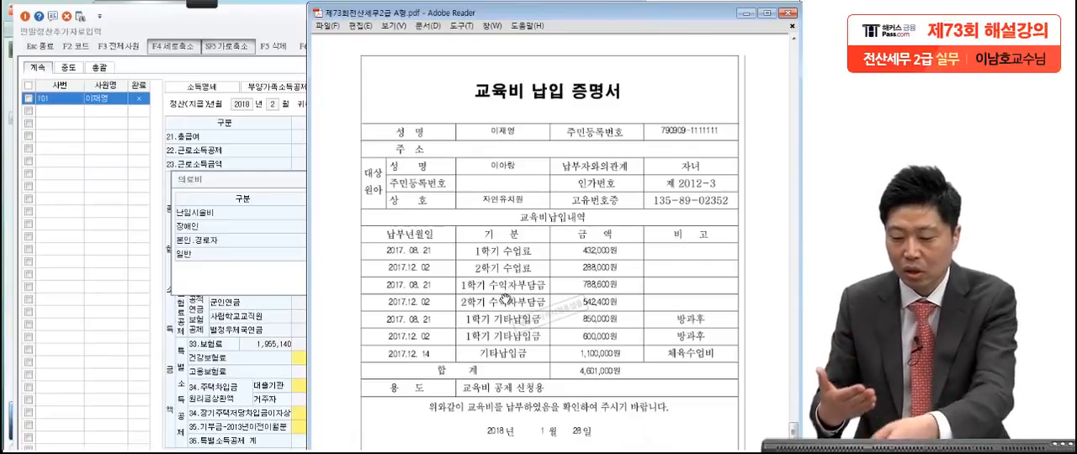
{"action": "scroll", "coordinate": [525, 331], "scroll_direction": "down", "scroll_amount": 10}
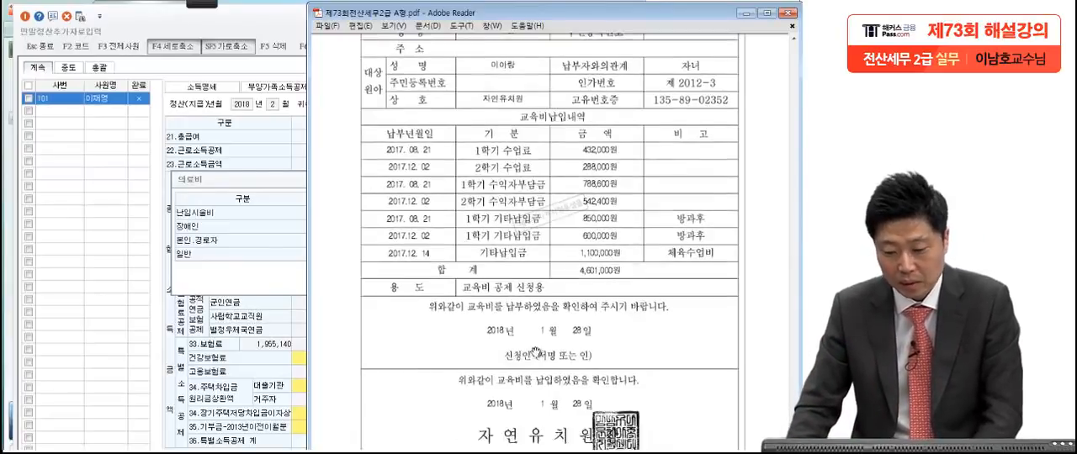
{"action": "scroll", "coordinate": [545, 363], "scroll_direction": "down", "scroll_amount": 10}
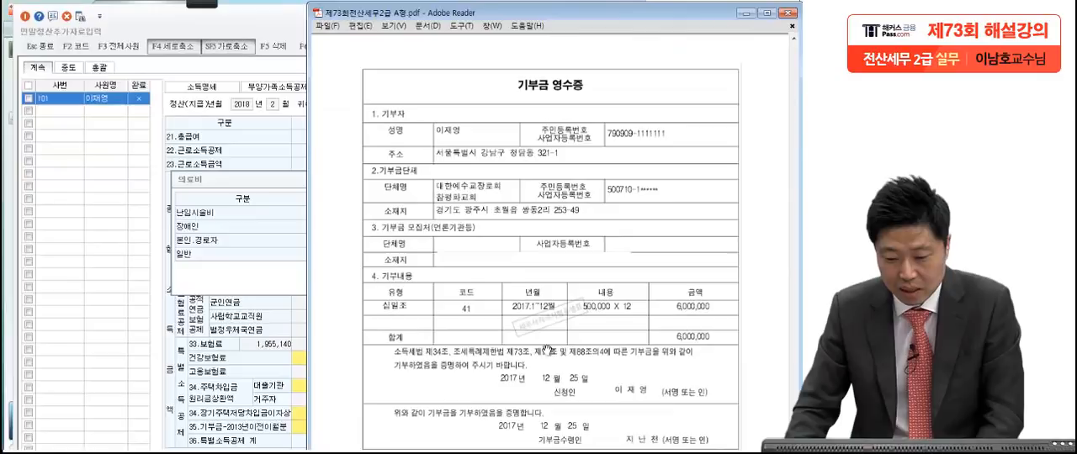
{"action": "left_click_drag", "start_coordinate": [537, 303], "coordinate": [533, 291]}
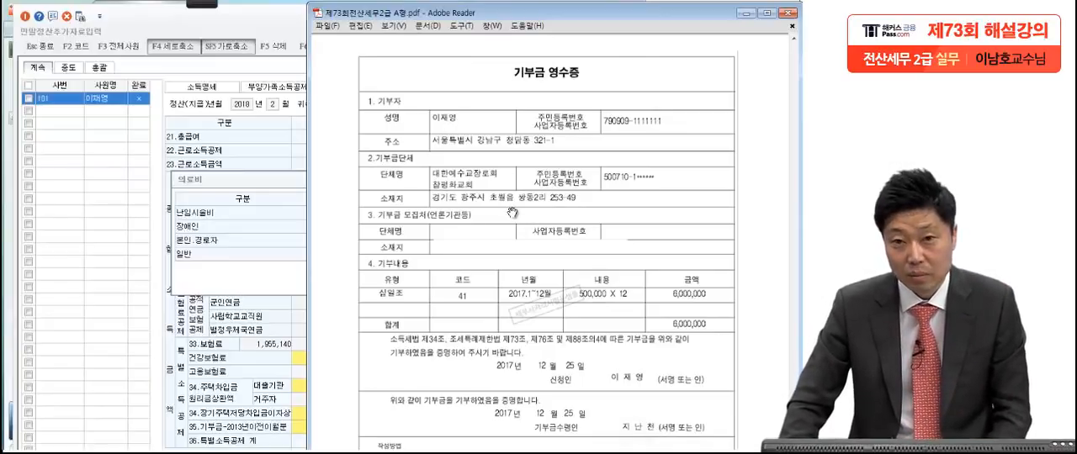
Step: Confirm the 의료비 details in KcLep and enter 지출액 of 6,000,000 for 종교단체 기부금 in the 63.기부금 details
{"action": "left_click", "coordinate": [292, 298]}
{"action": "left_click", "coordinate": [351, 283]}
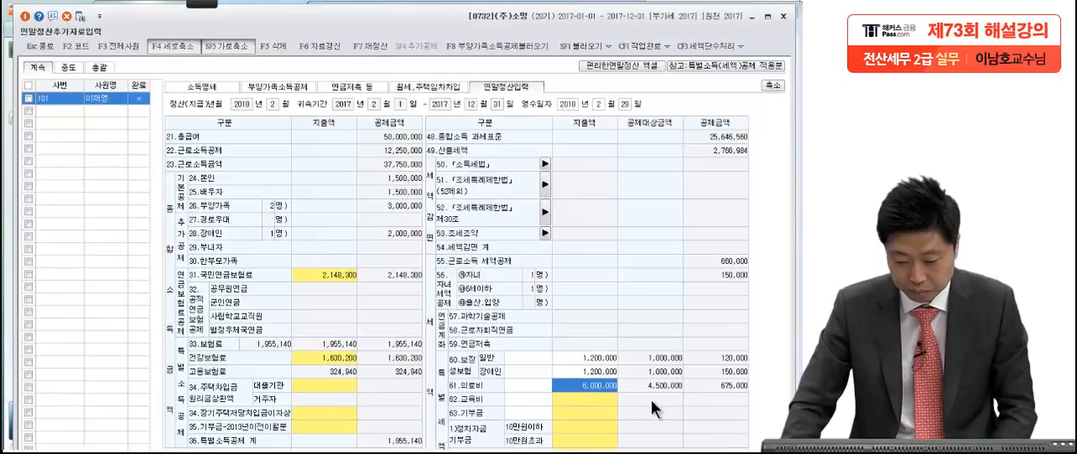
{"action": "left_click", "coordinate": [613, 428]}
{"action": "scroll", "coordinate": [597, 404], "scroll_direction": "down", "scroll_amount": 3}
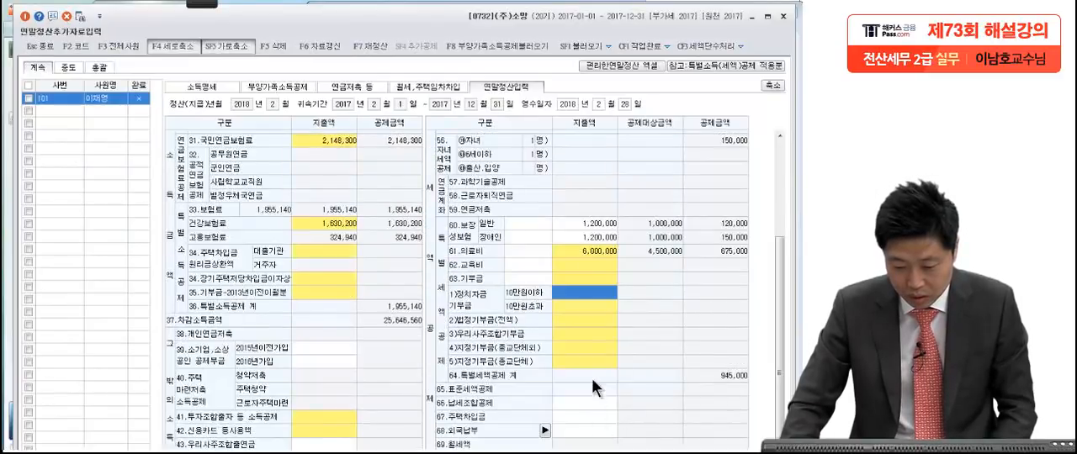
{"action": "double_click", "coordinate": [581, 281]}
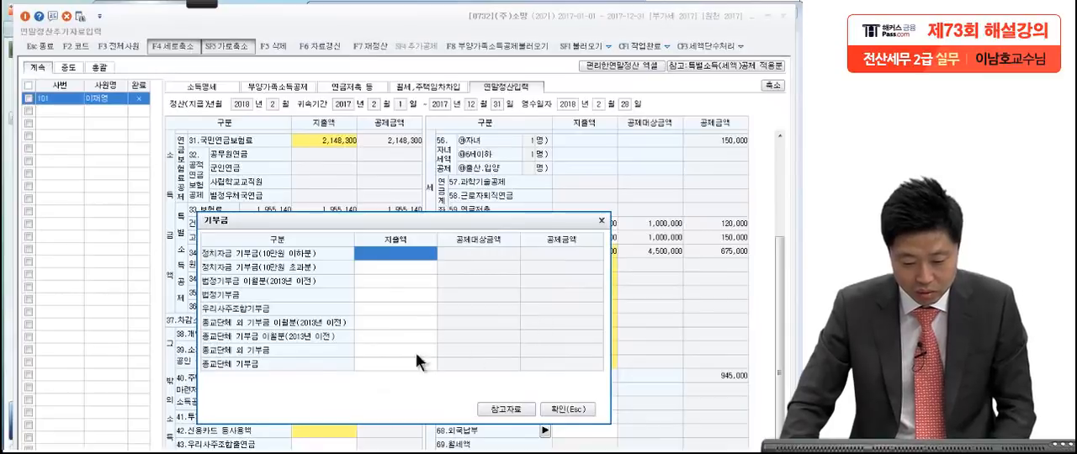
{"action": "left_click", "coordinate": [398, 366]}
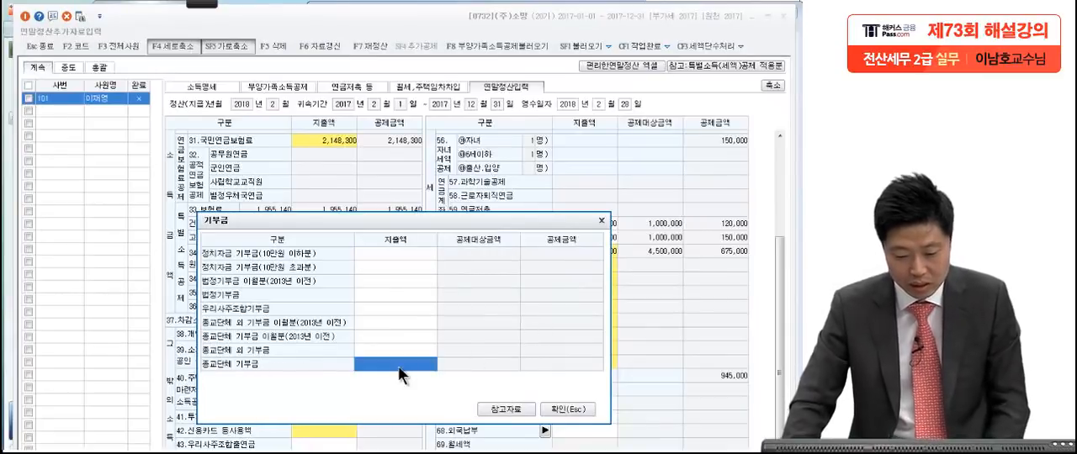
{"action": "left_click", "coordinate": [239, 452]}
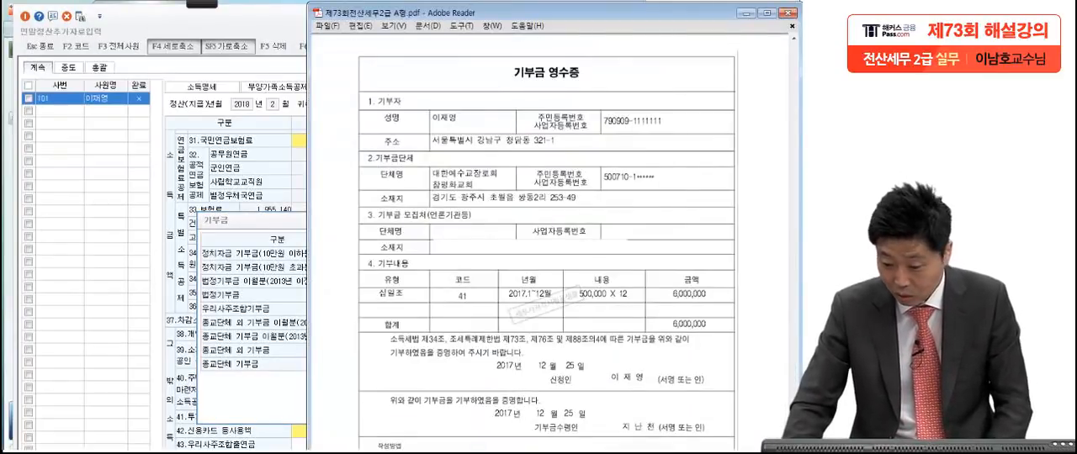
{"action": "left_click", "coordinate": [245, 405]}
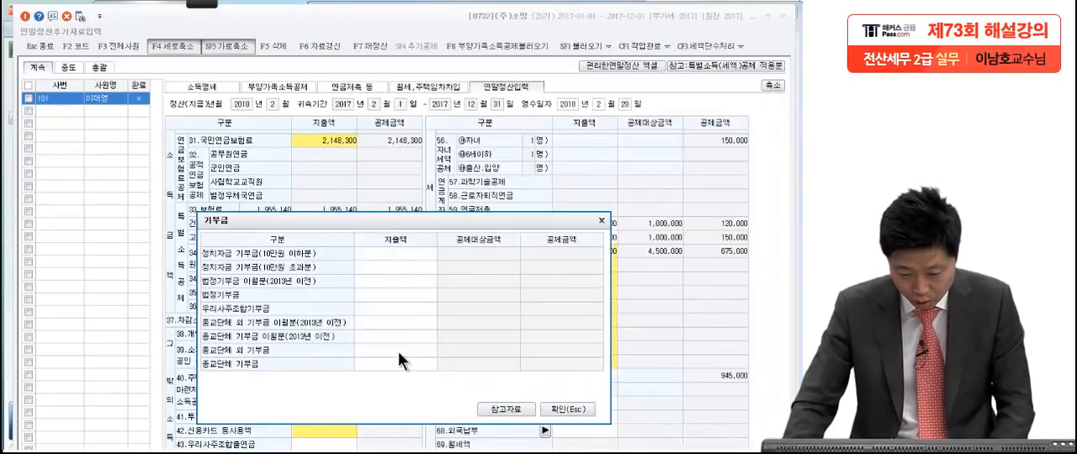
{"action": "left_click", "coordinate": [395, 361]}
{"action": "type", "text": "6,000,000"}
{"action": "key", "text": "Return"}
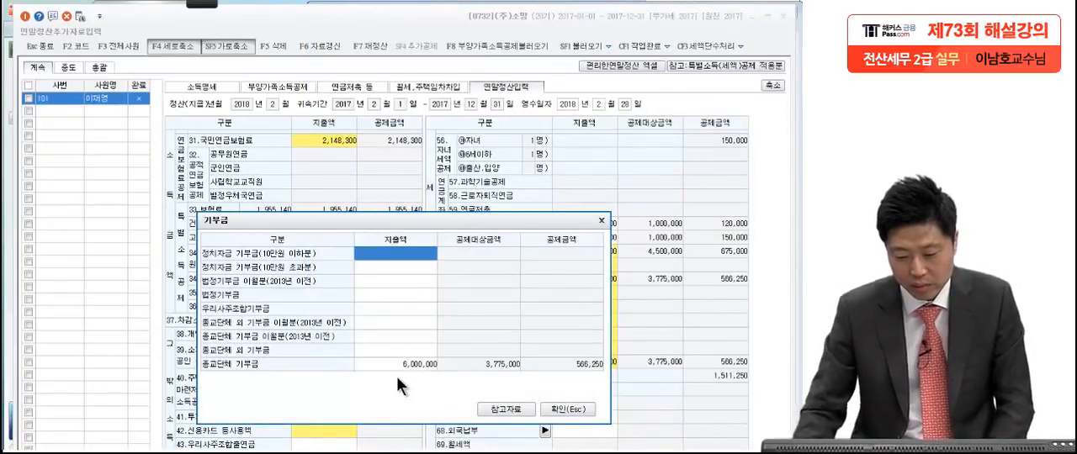
{"action": "left_click", "coordinate": [587, 408]}
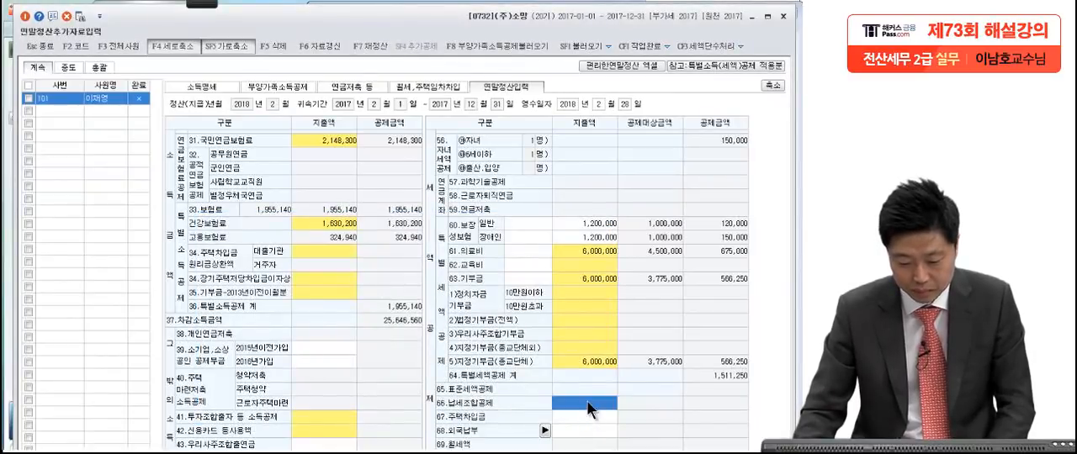
Step: Check the rest of the donation receipt in the exam PDF and close 연말정산추가자료입력 in KcLep
{"action": "key", "text": "alt+Tab"}
{"action": "scroll", "coordinate": [539, 398], "scroll_direction": "down", "scroll_amount": 5}
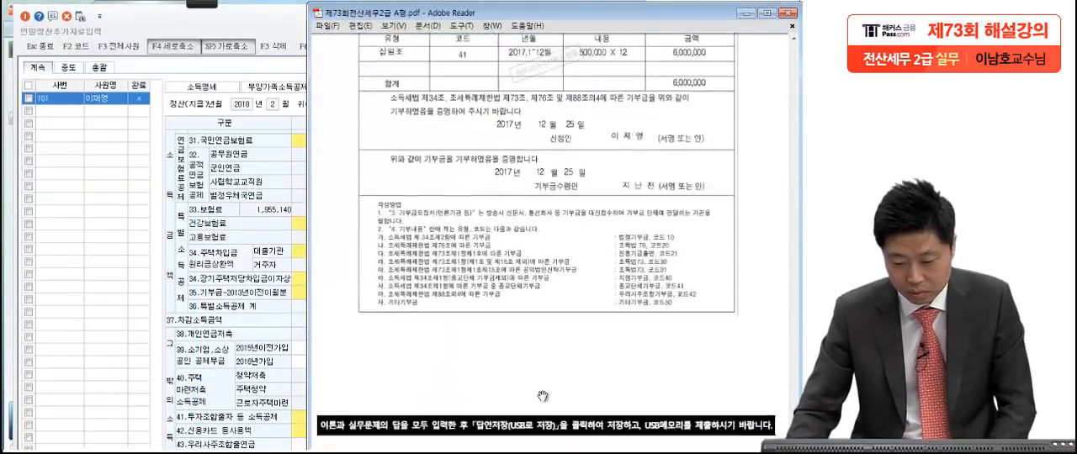
{"action": "scroll", "coordinate": [542, 396], "scroll_direction": "up", "scroll_amount": 4}
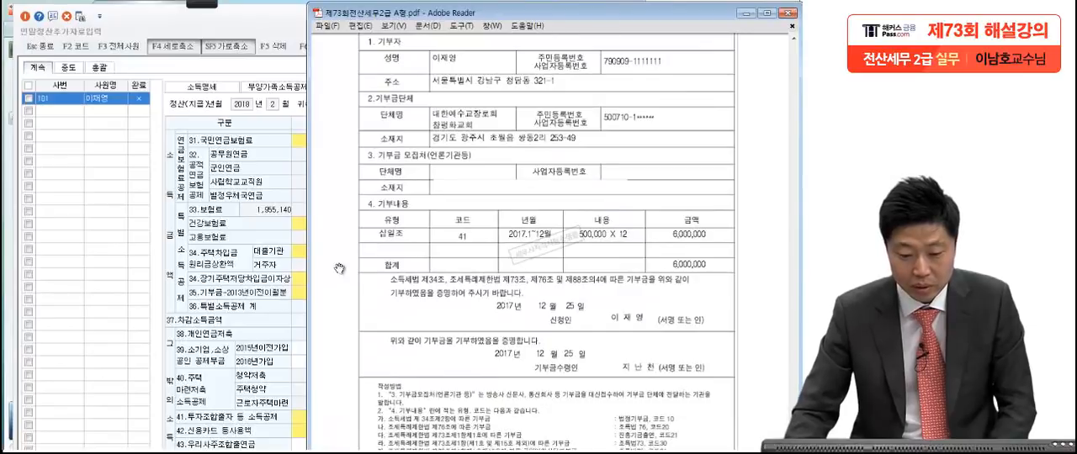
{"action": "left_click", "coordinate": [211, 124]}
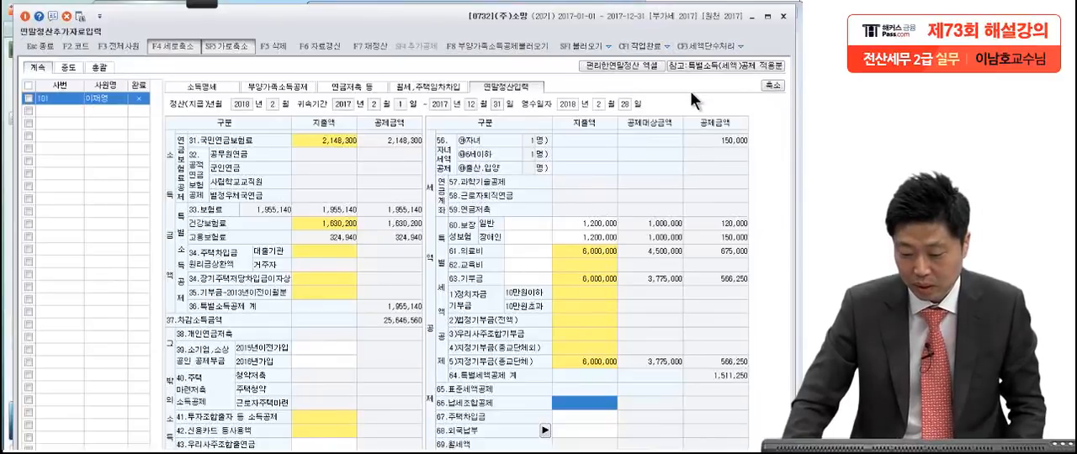
{"action": "left_click", "coordinate": [782, 16]}
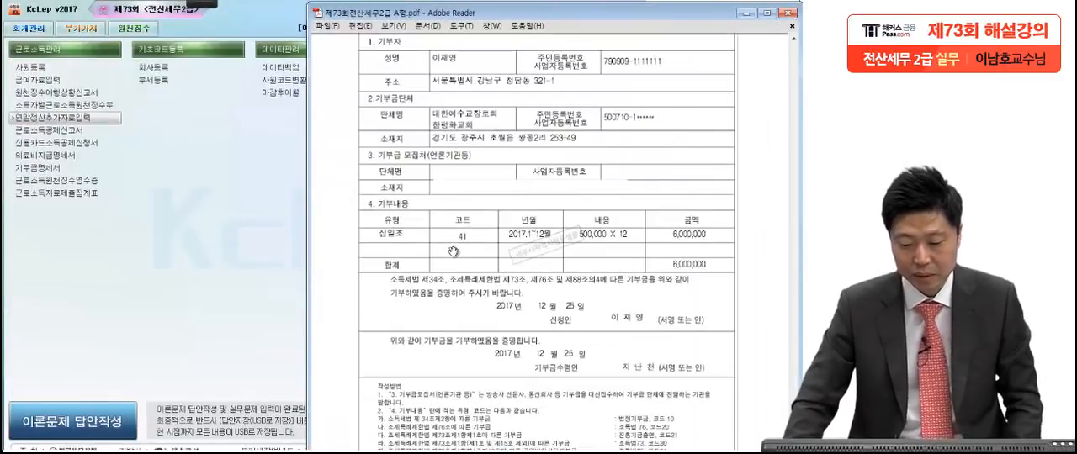